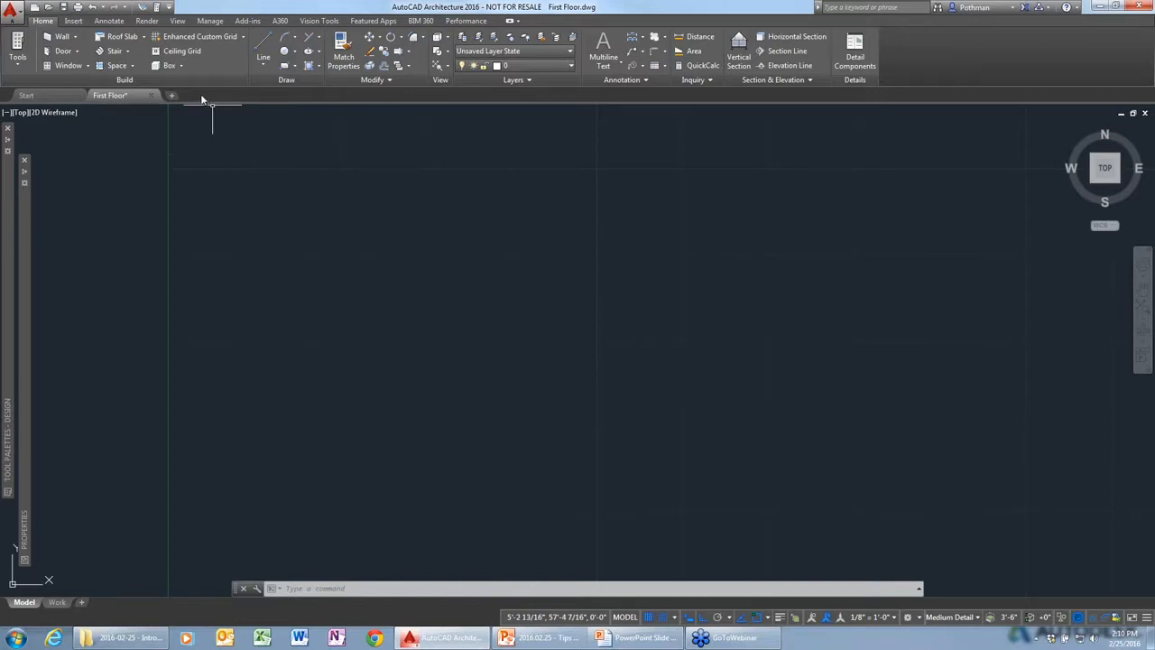
Step: Draw one short horizontal wall segment in the empty model space, then select it and clear the selection
{"action": "left_click", "coordinate": [60, 37]}
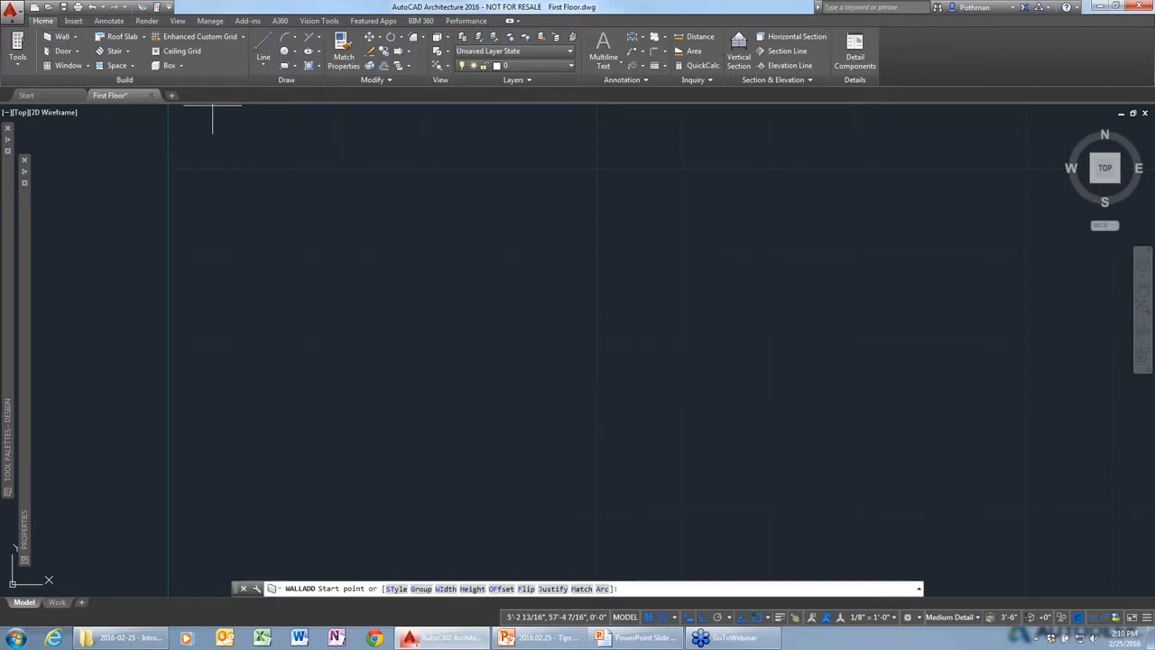
{"action": "left_click", "coordinate": [253, 300]}
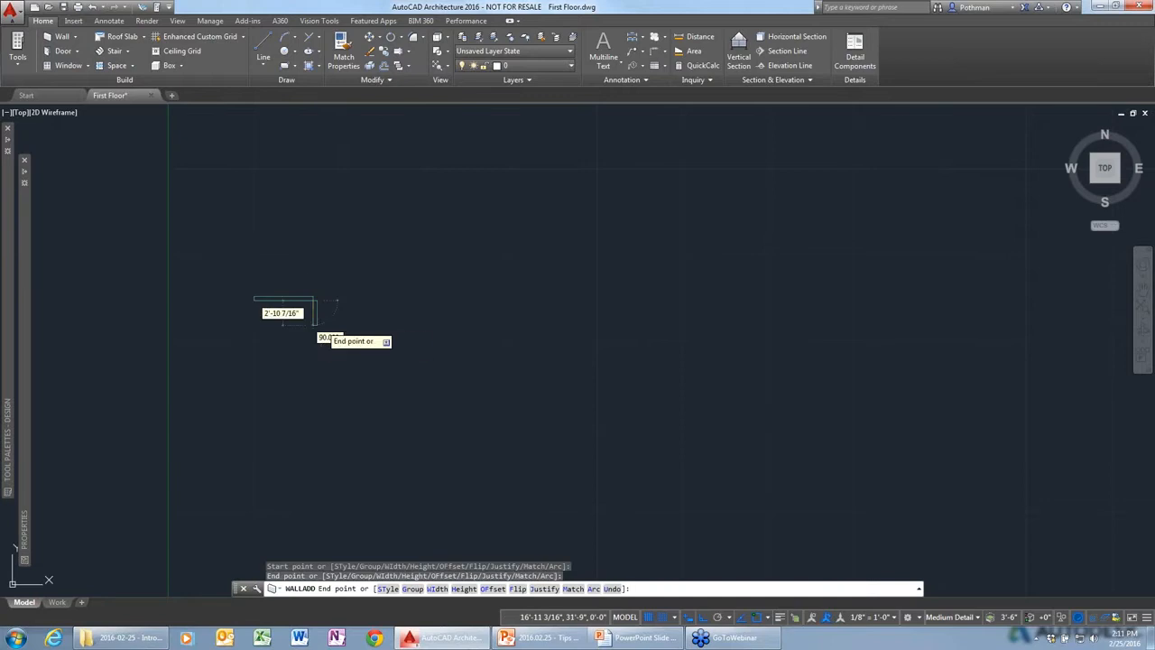
{"action": "key", "text": "Escape"}
{"action": "left_click", "coordinate": [250, 269]}
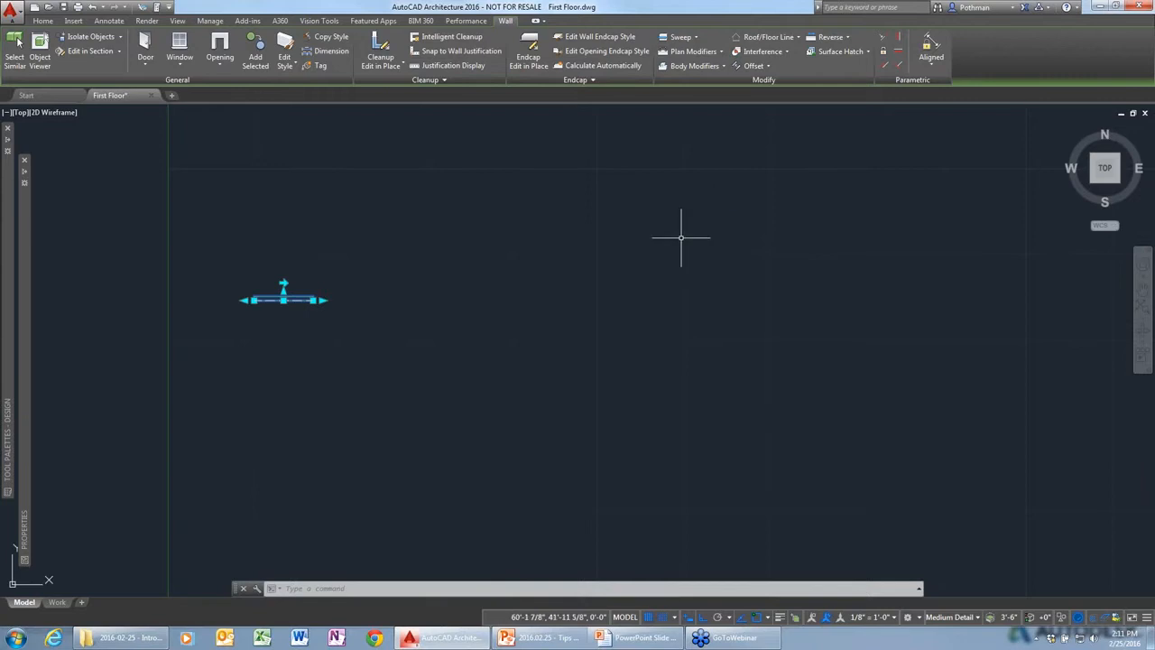
{"action": "key", "text": "Escape"}
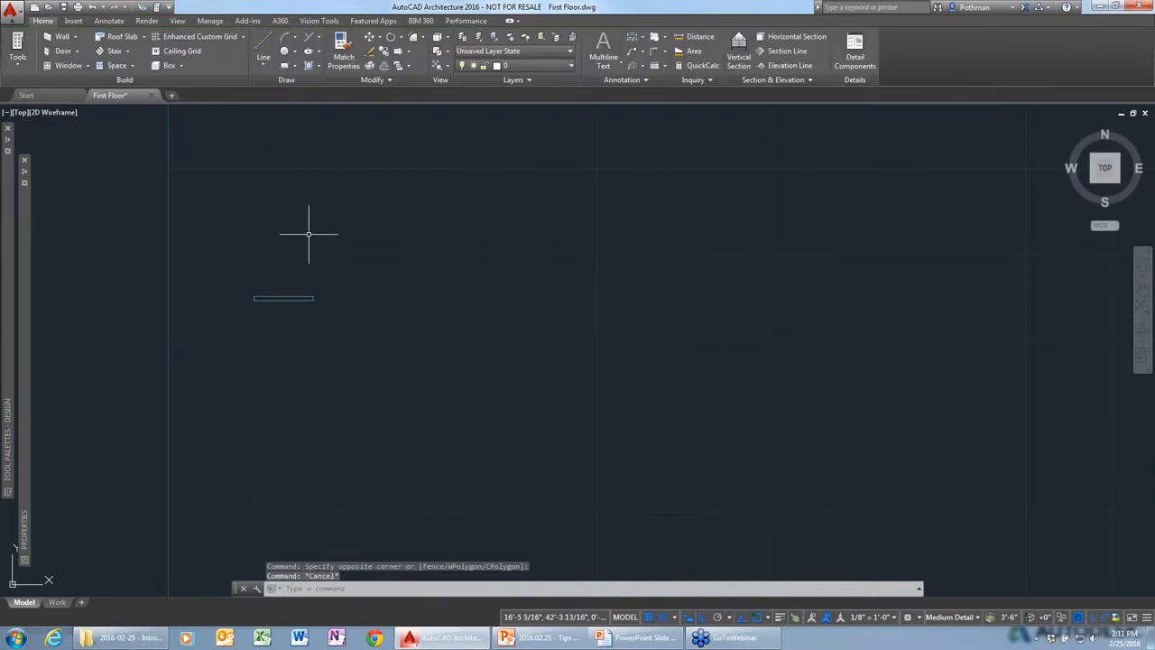
Step: Draw an L-shaped Concrete-8 wall below the existing wall, with one horizontal segment and one vertical segment running upward from its east end
{"action": "mouse_move", "coordinate": [9, 177]}
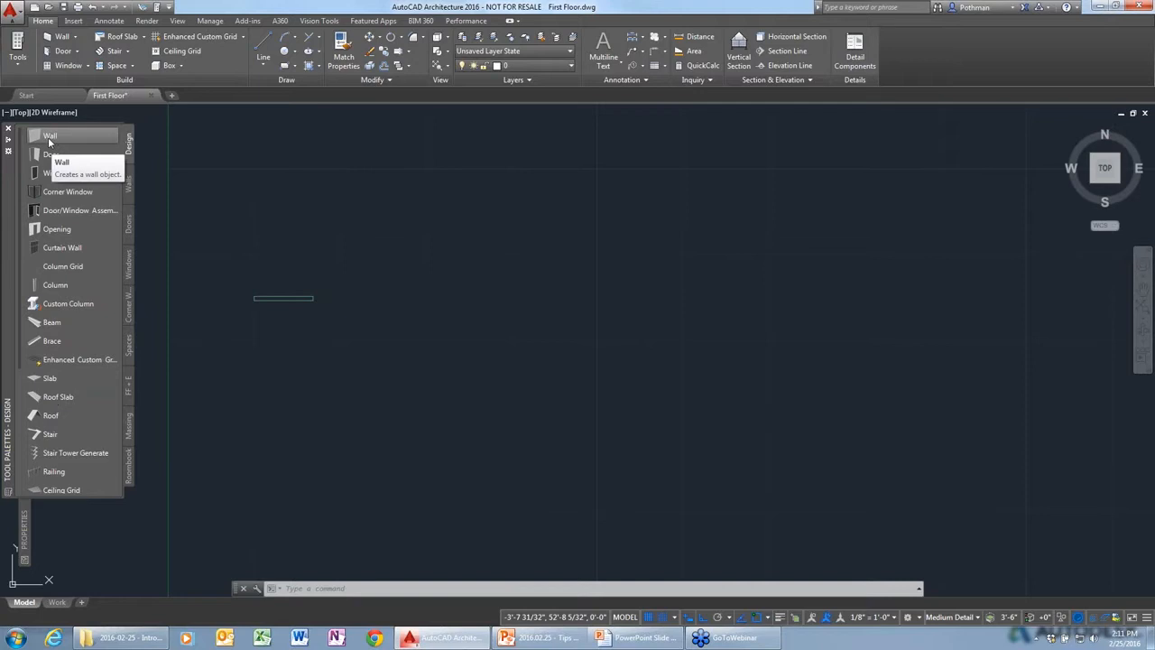
{"action": "left_click", "coordinate": [128, 192]}
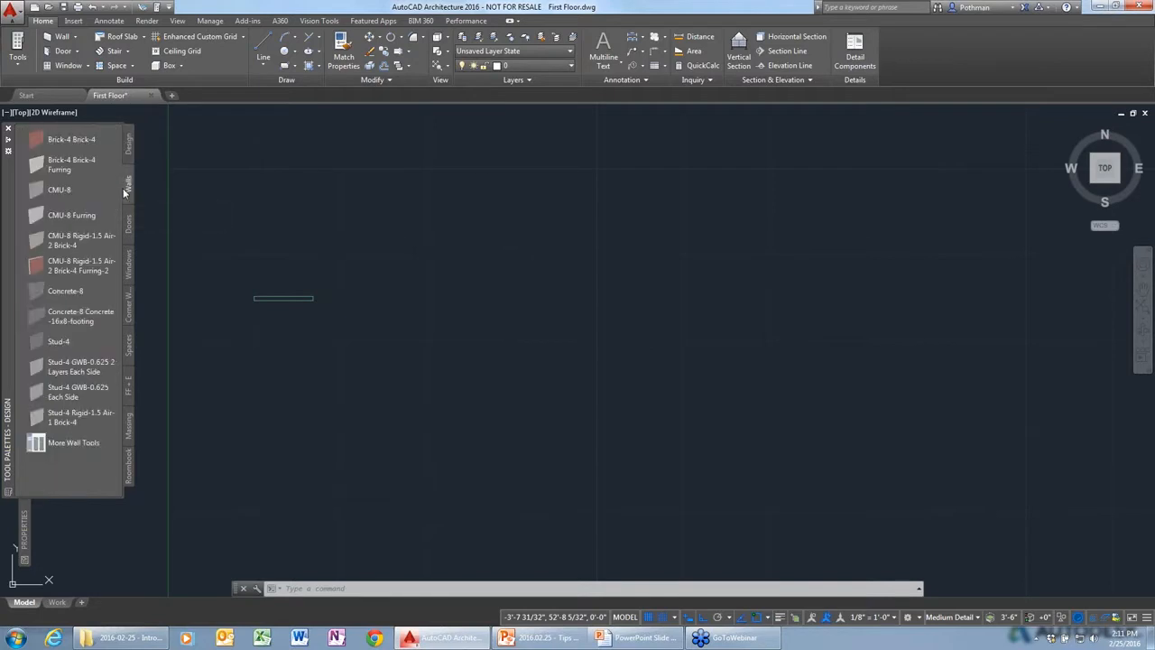
{"action": "left_click", "coordinate": [60, 299]}
{"action": "left_click", "coordinate": [287, 336]}
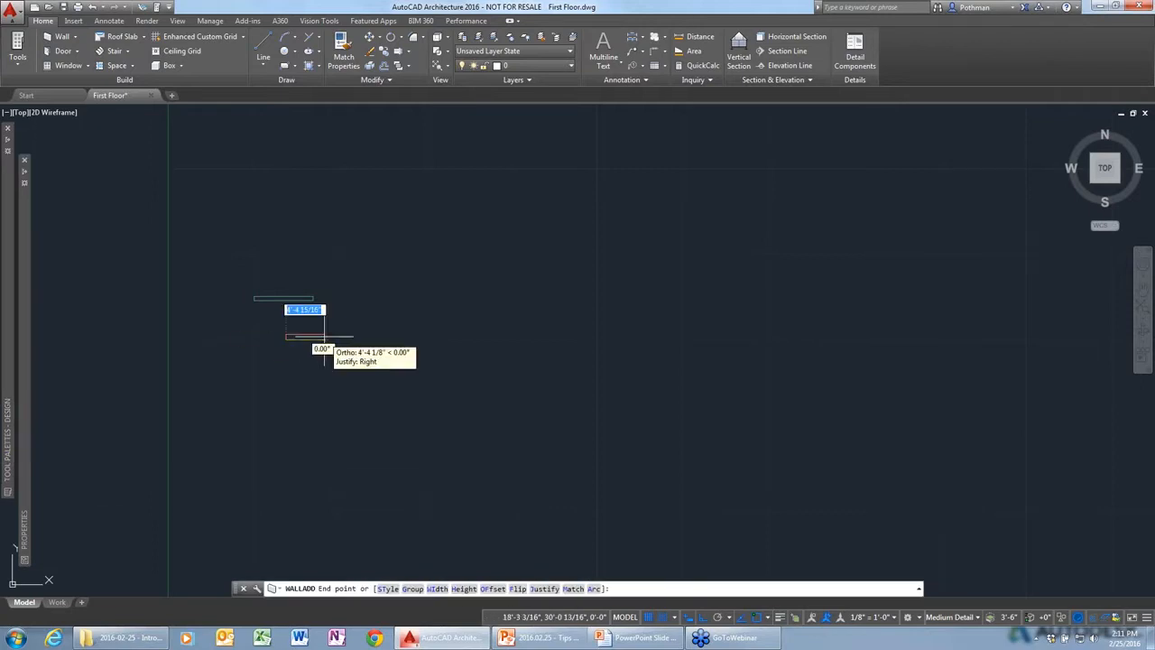
{"action": "left_click", "coordinate": [360, 336]}
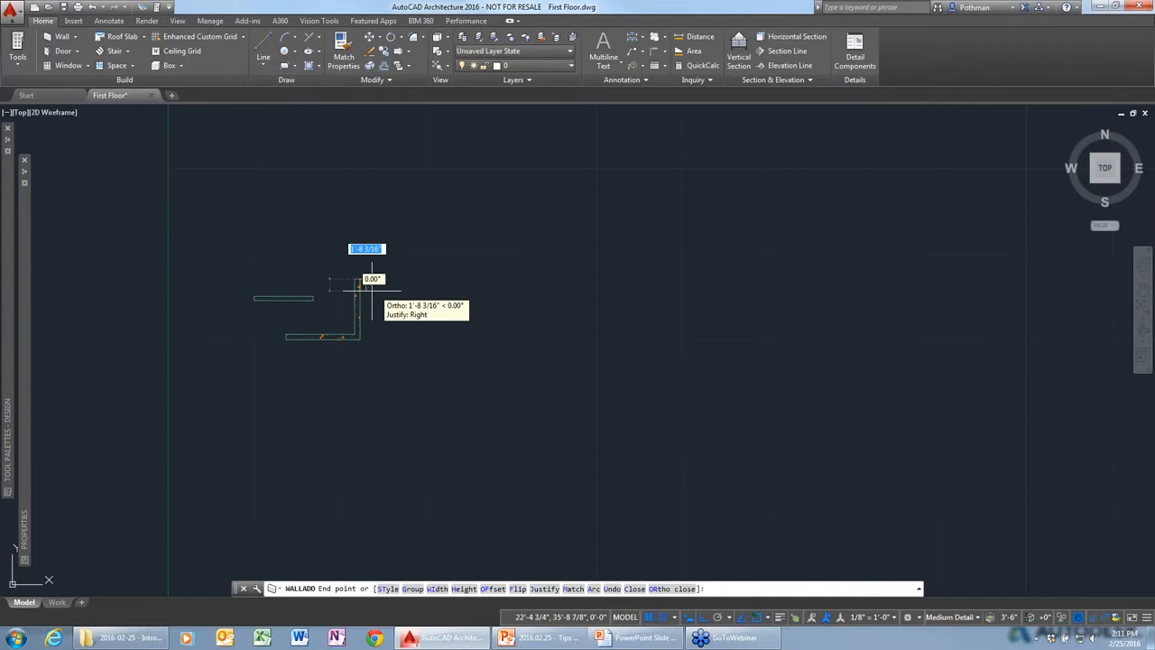
{"action": "scroll", "coordinate": [371, 289], "scroll_direction": "up", "scroll_amount": 3}
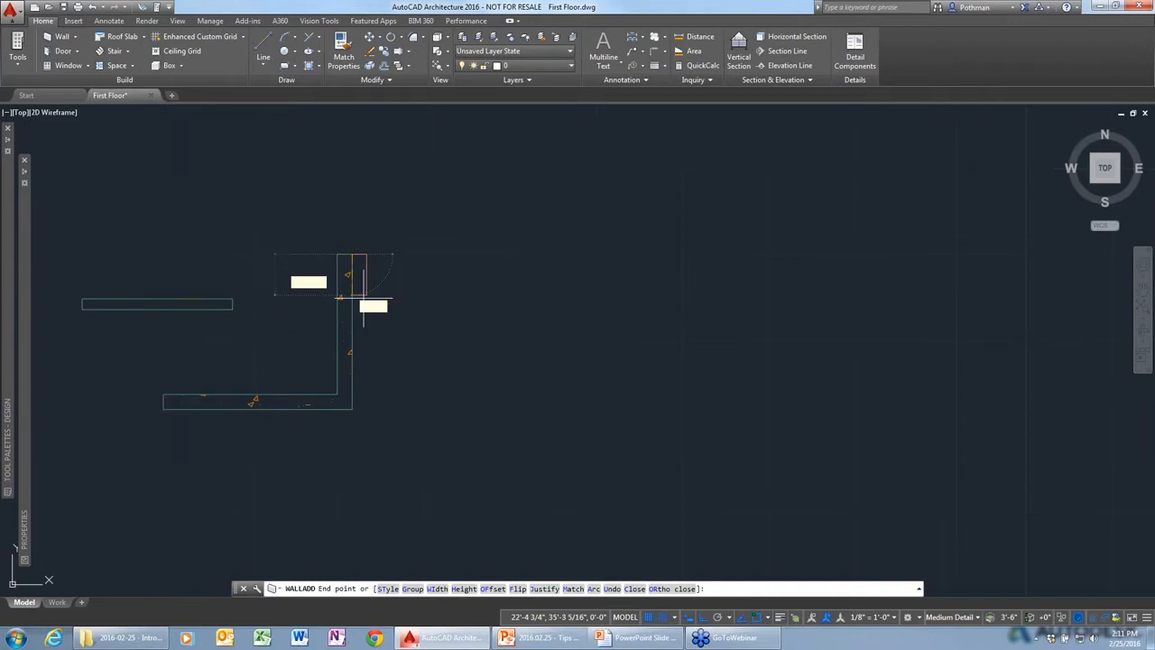
{"action": "key", "text": "Escape"}
{"action": "middle_click_drag", "start_coordinate": [434, 429], "coordinate": [559, 454]}
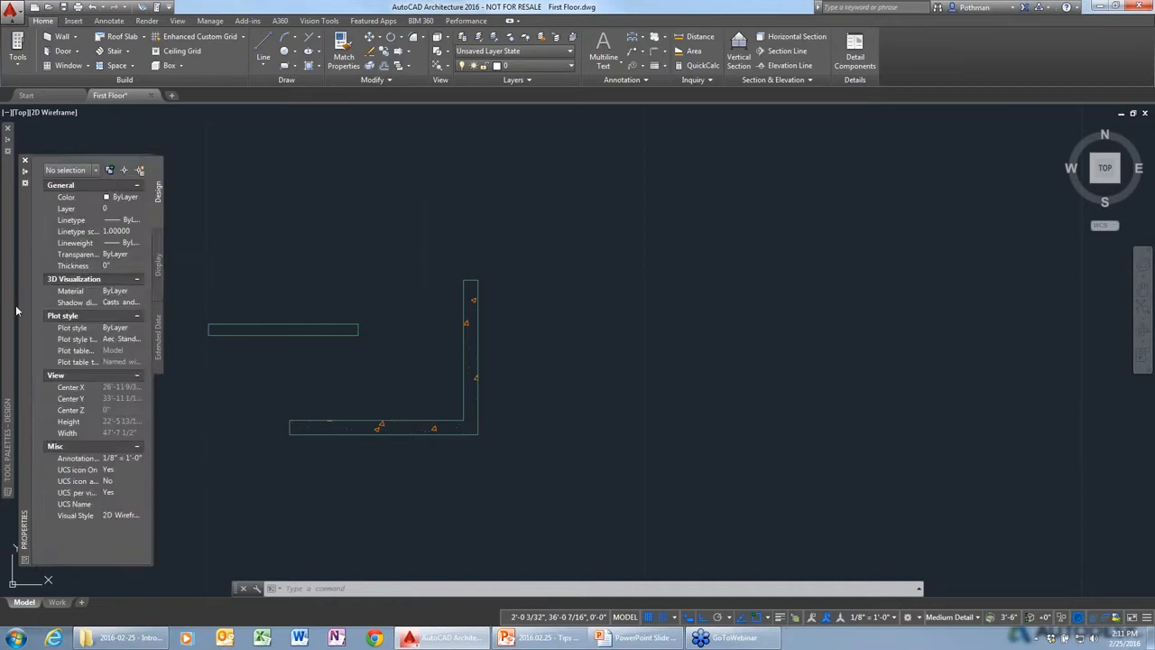
Step: Examine the space, FF + E and massing tools offered in the Design tool palette set
{"action": "mouse_move", "coordinate": [8, 289]}
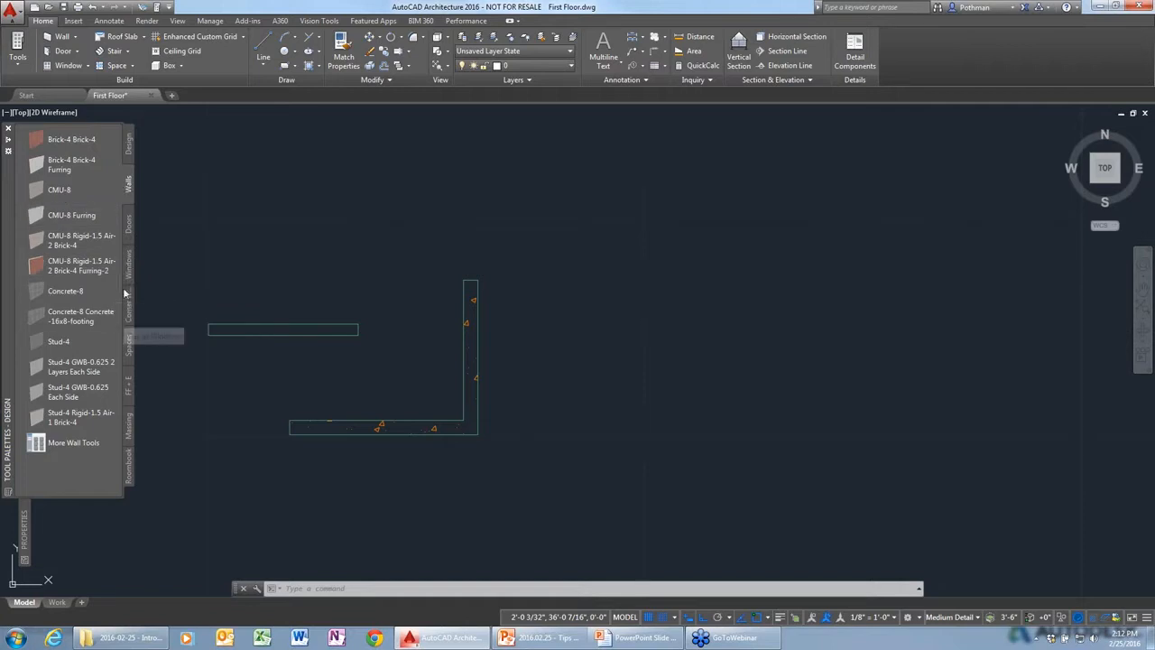
{"action": "left_click", "coordinate": [130, 350]}
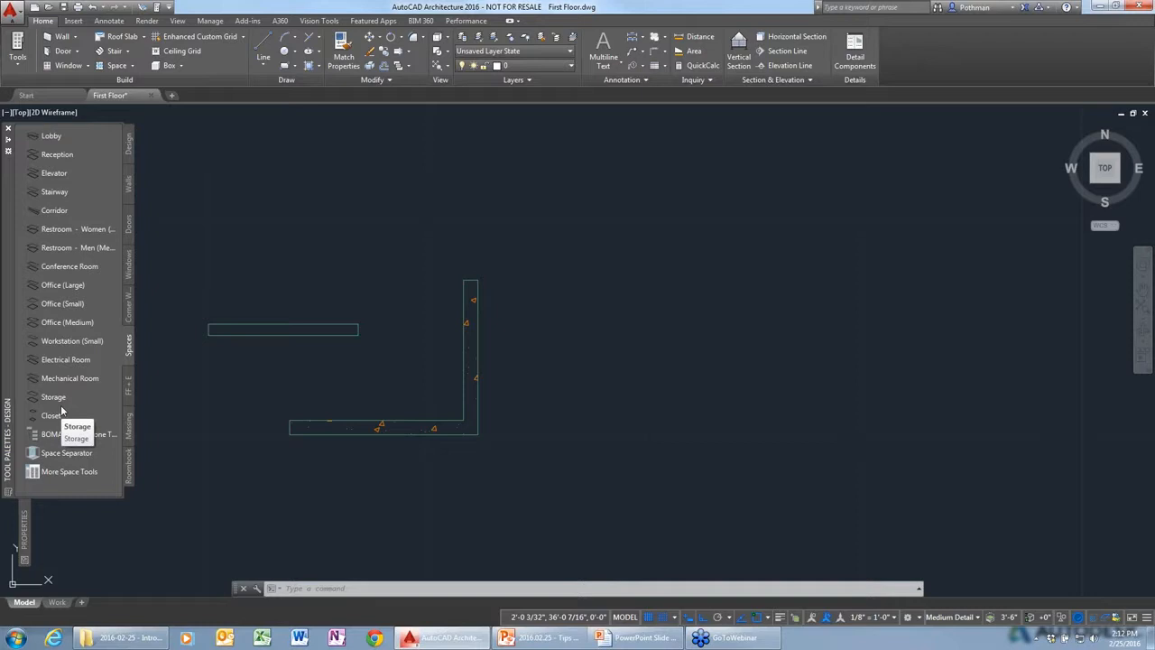
{"action": "left_click", "coordinate": [129, 386]}
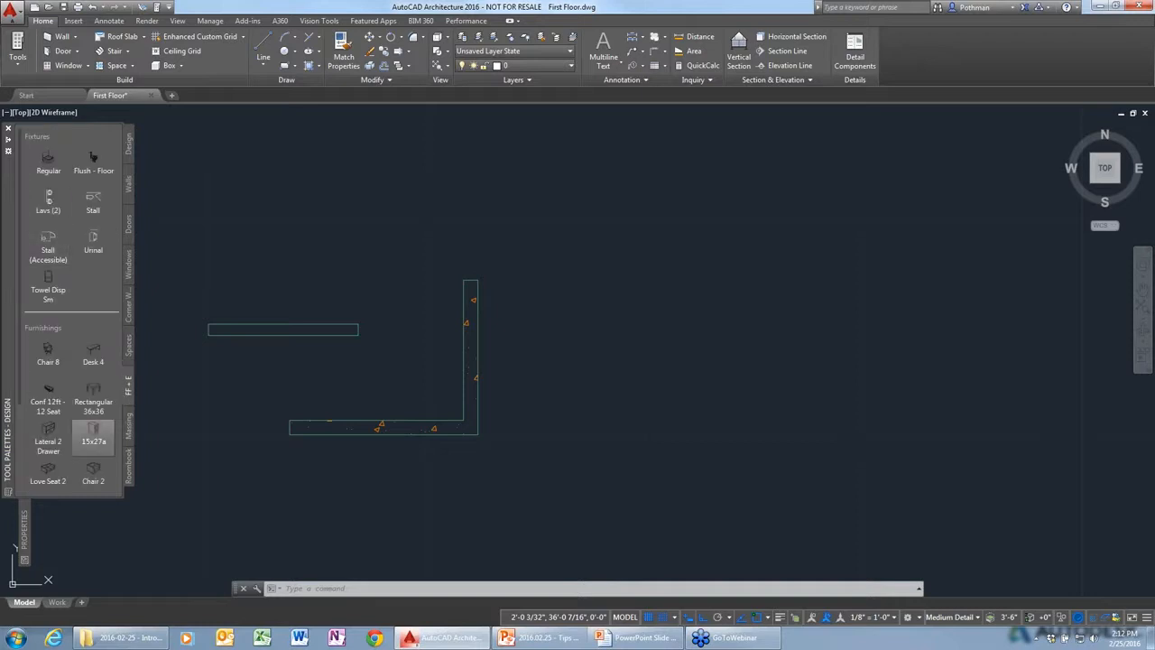
{"action": "left_click", "coordinate": [128, 424]}
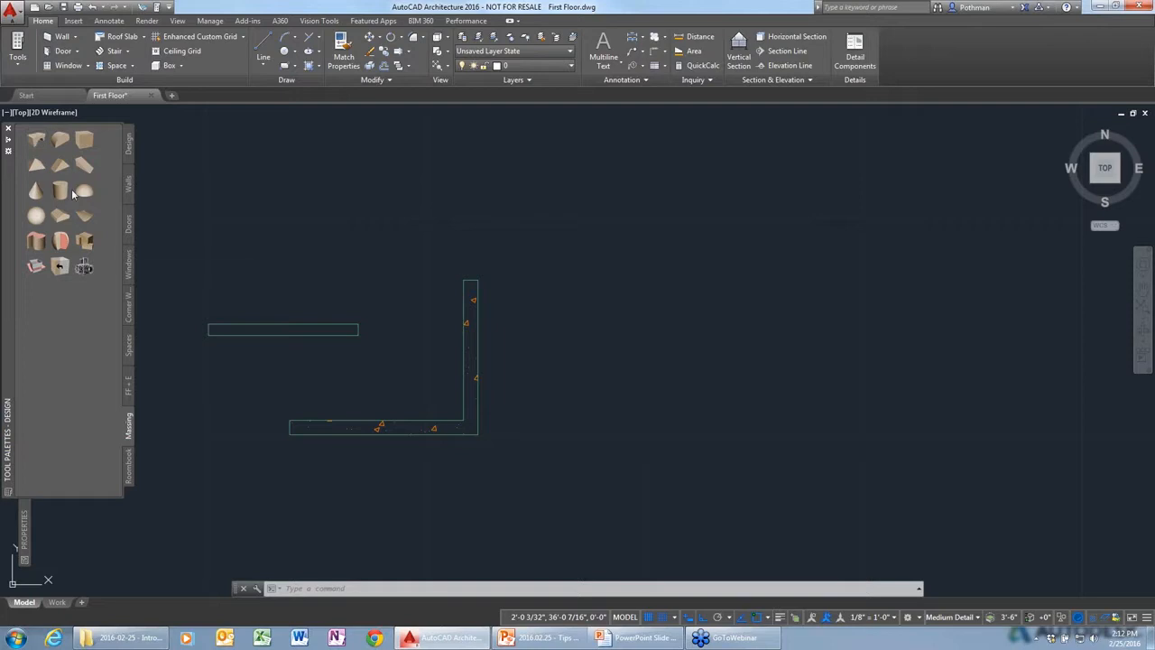
Step: Switch the tool palettes to the Document set and review its annotation, callout, tag, scheduling and theme tools
{"action": "right_click", "coordinate": [8, 305]}
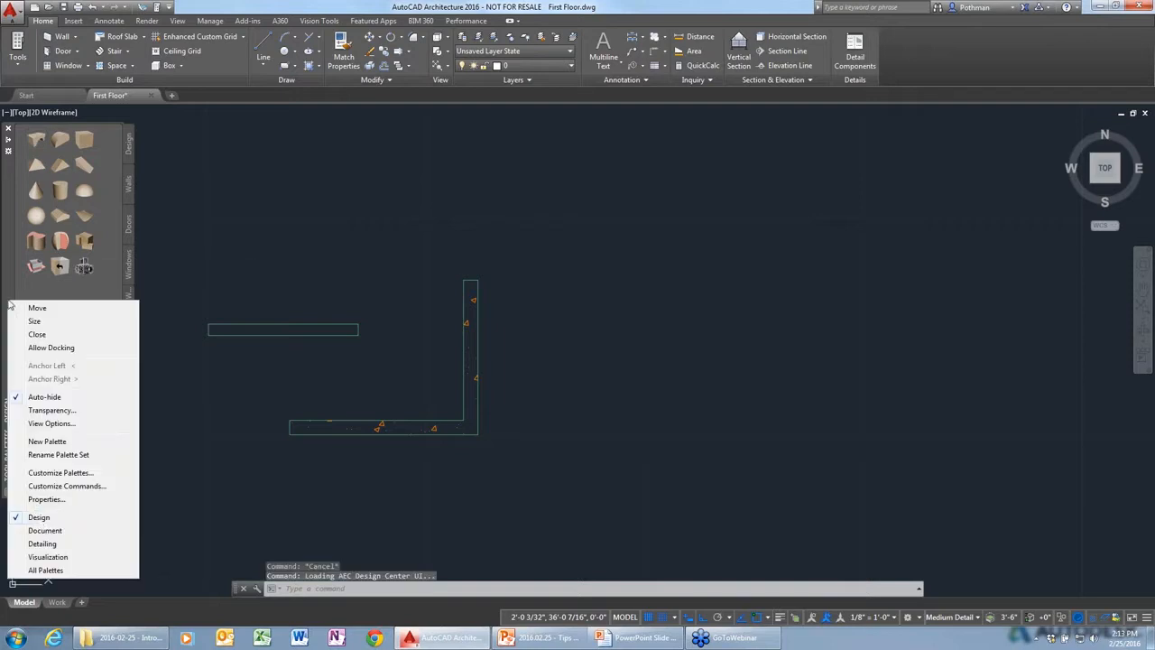
{"action": "left_click", "coordinate": [45, 531]}
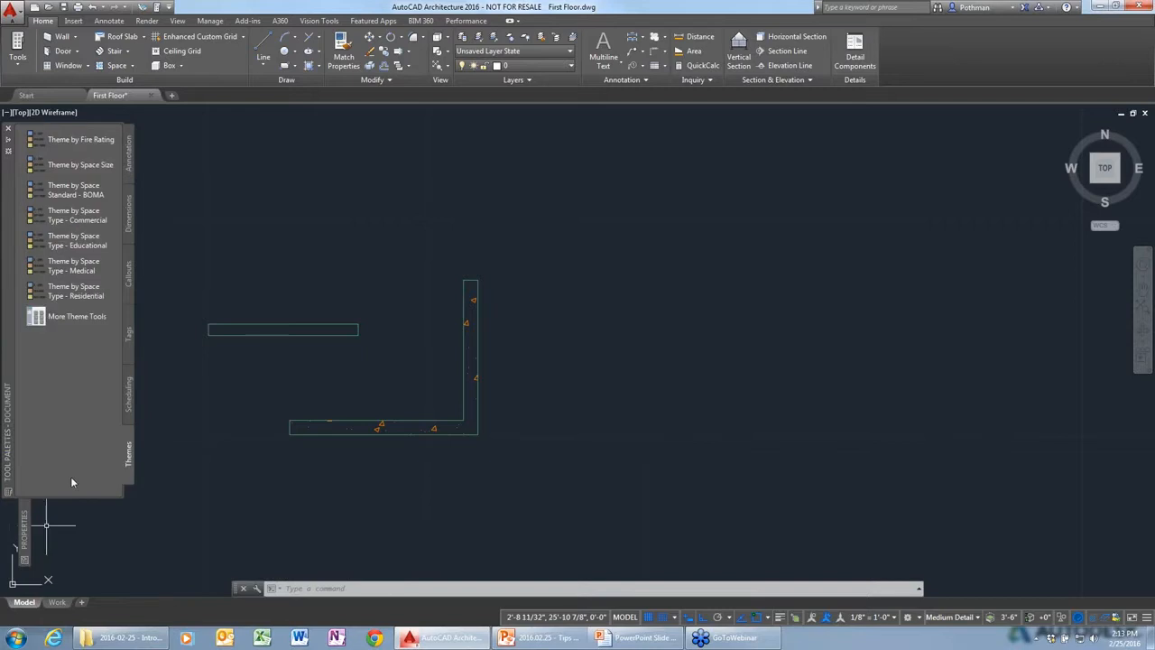
{"action": "left_click", "coordinate": [128, 156]}
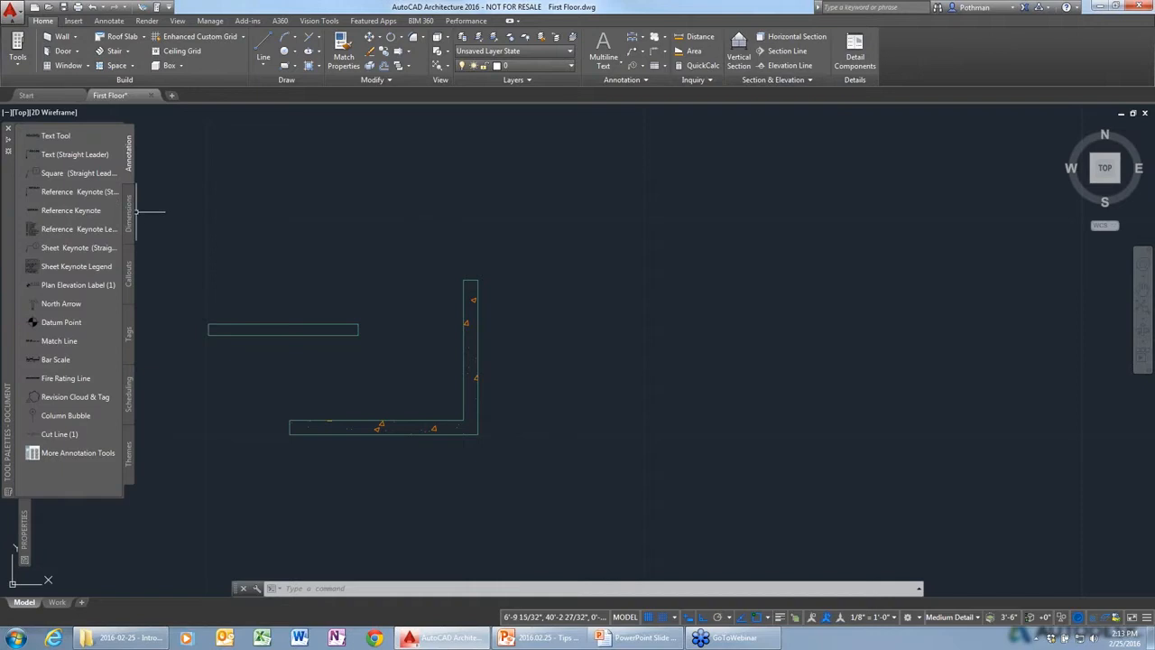
{"action": "left_click", "coordinate": [128, 276]}
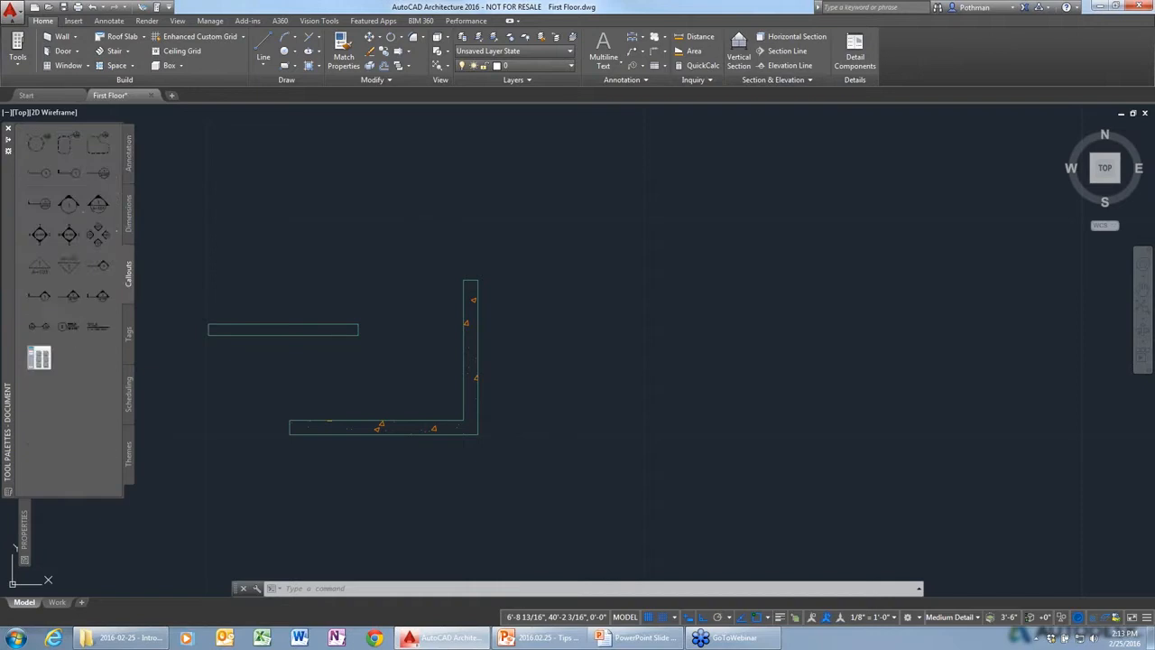
{"action": "left_click", "coordinate": [128, 332]}
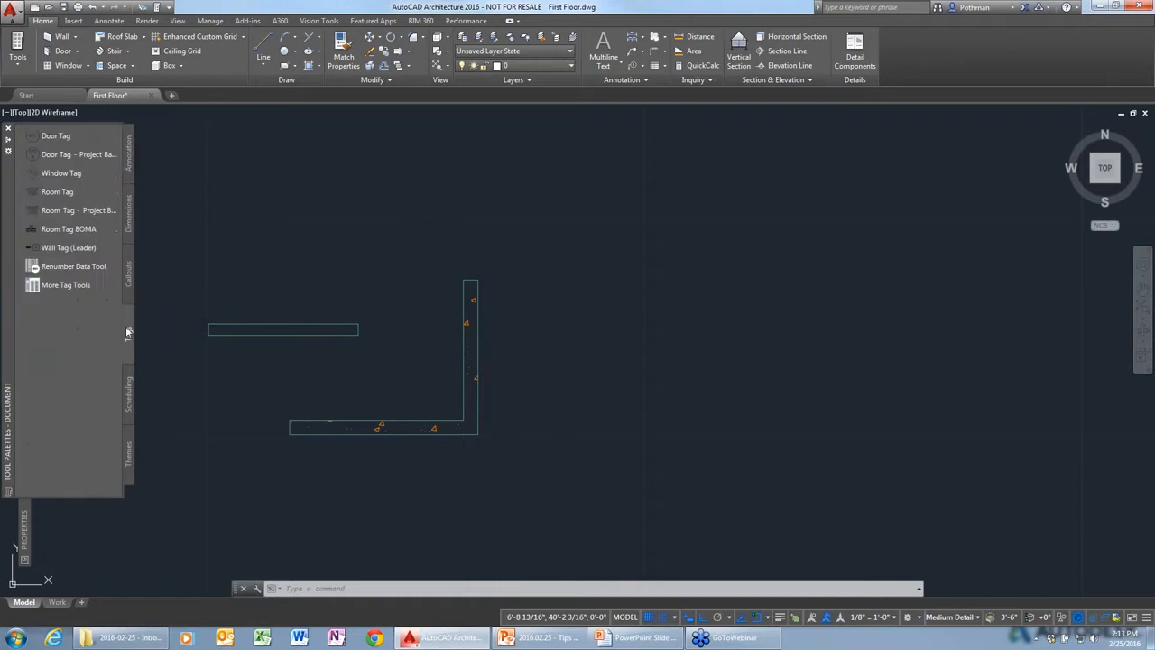
{"action": "left_click", "coordinate": [126, 388]}
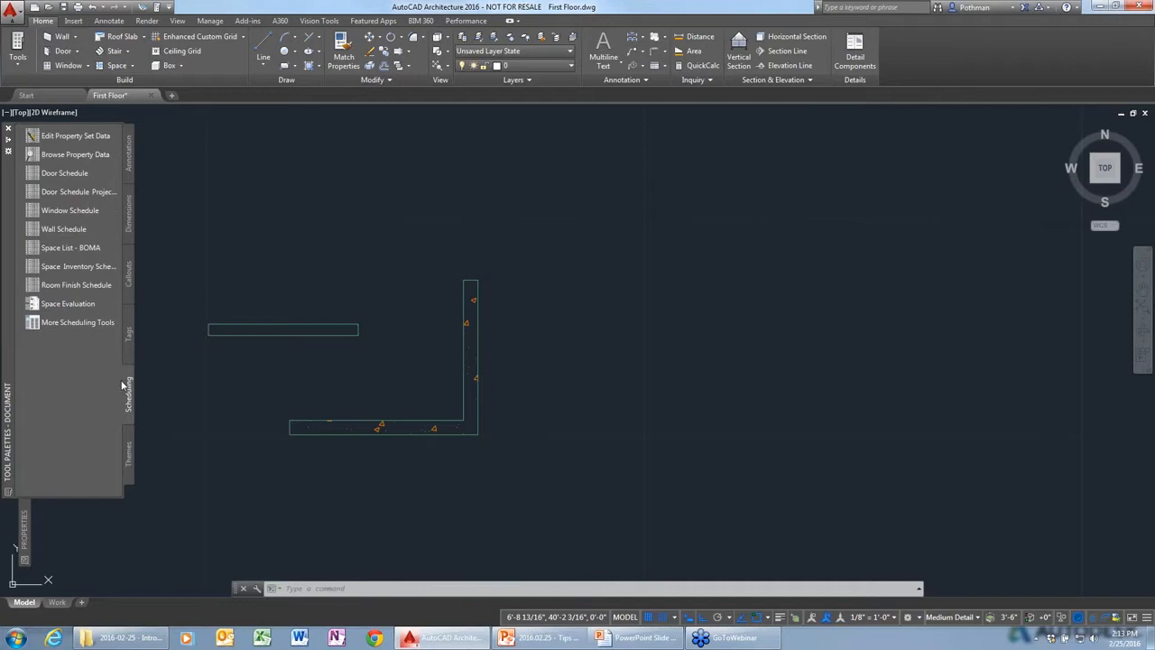
{"action": "left_click", "coordinate": [128, 447]}
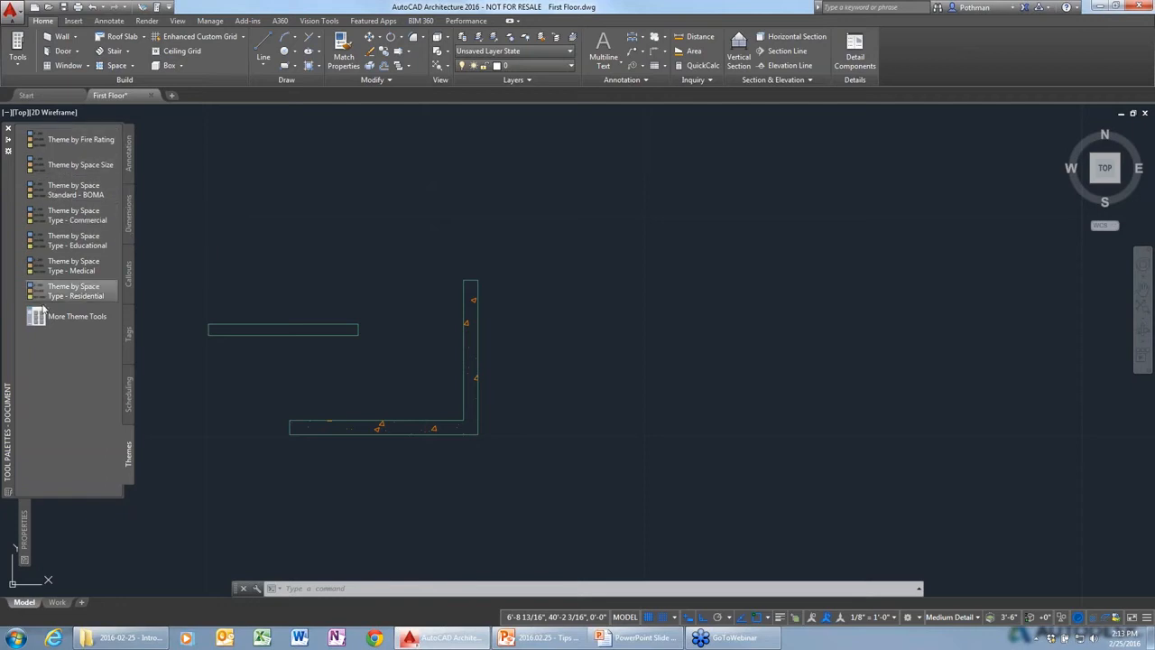
Step: Switch the tool palettes to the Detailing set and place a vertical run of 04 - Masonry detail components west of the walls
{"action": "right_click", "coordinate": [8, 360]}
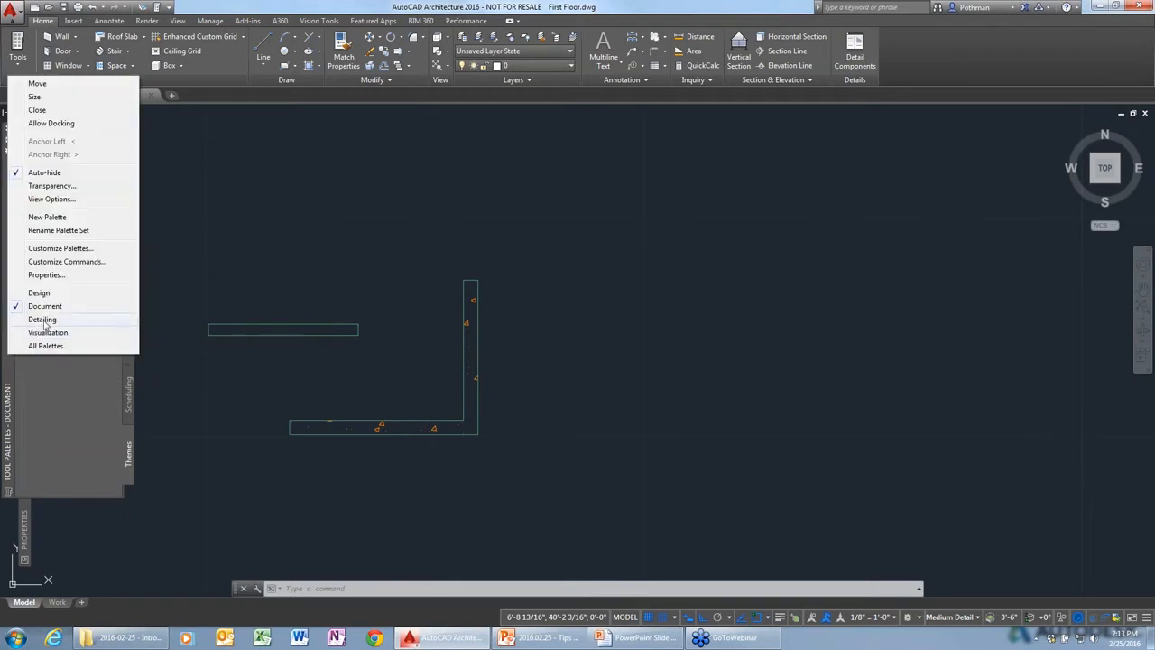
{"action": "left_click", "coordinate": [43, 319]}
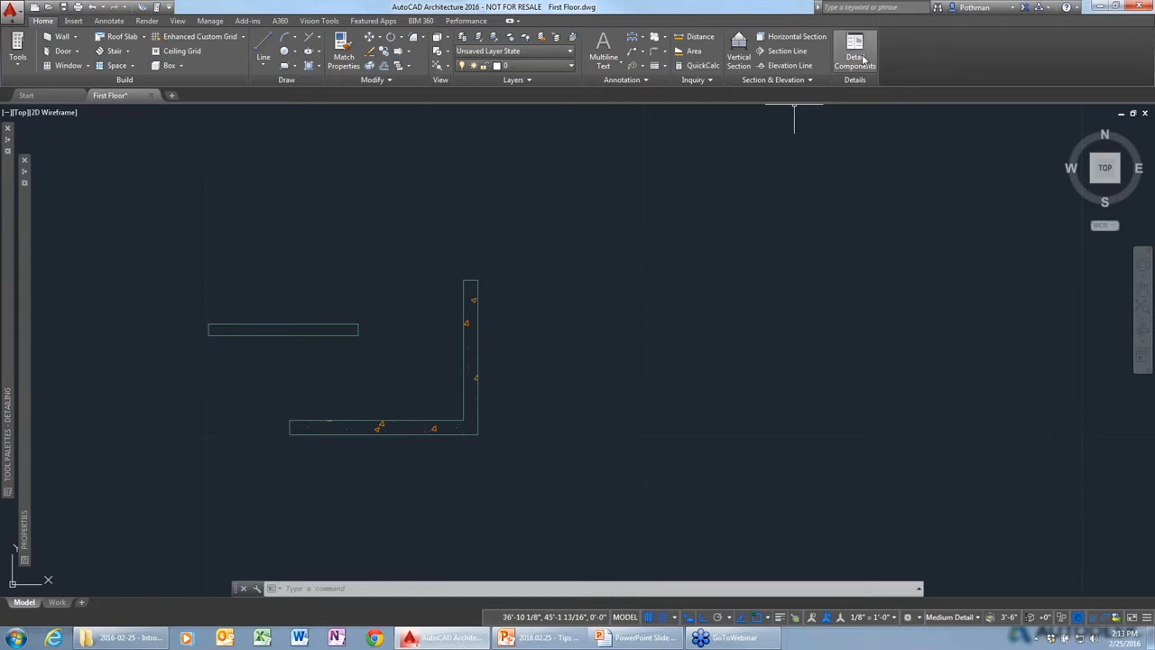
{"action": "mouse_move", "coordinate": [13, 284]}
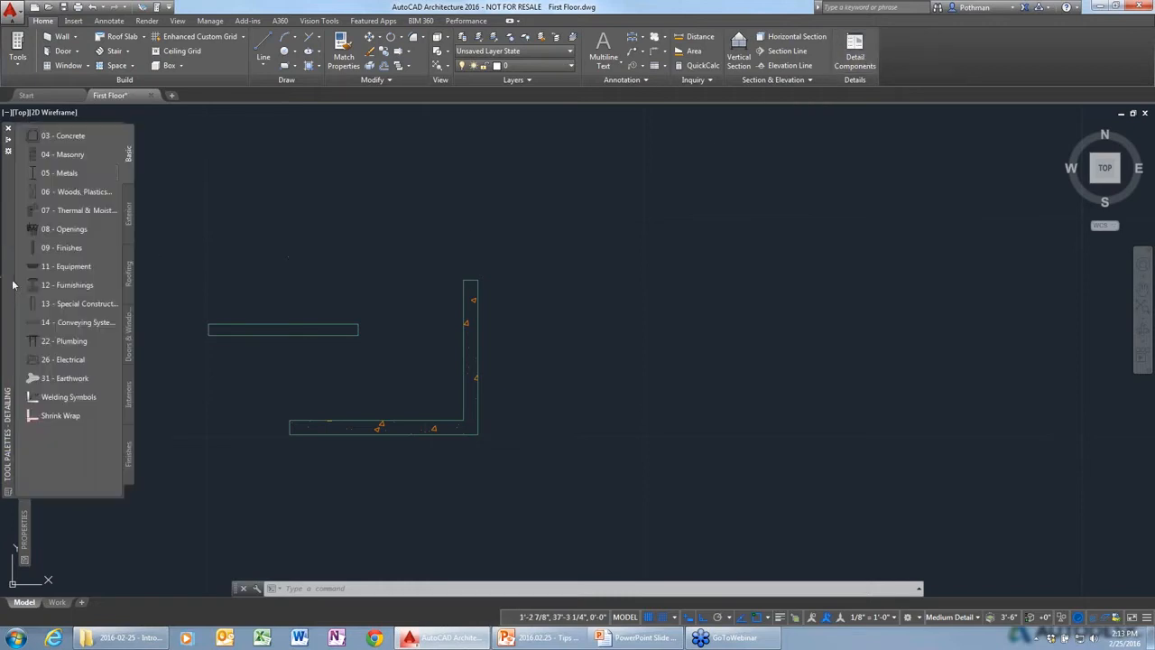
{"action": "left_click", "coordinate": [72, 157]}
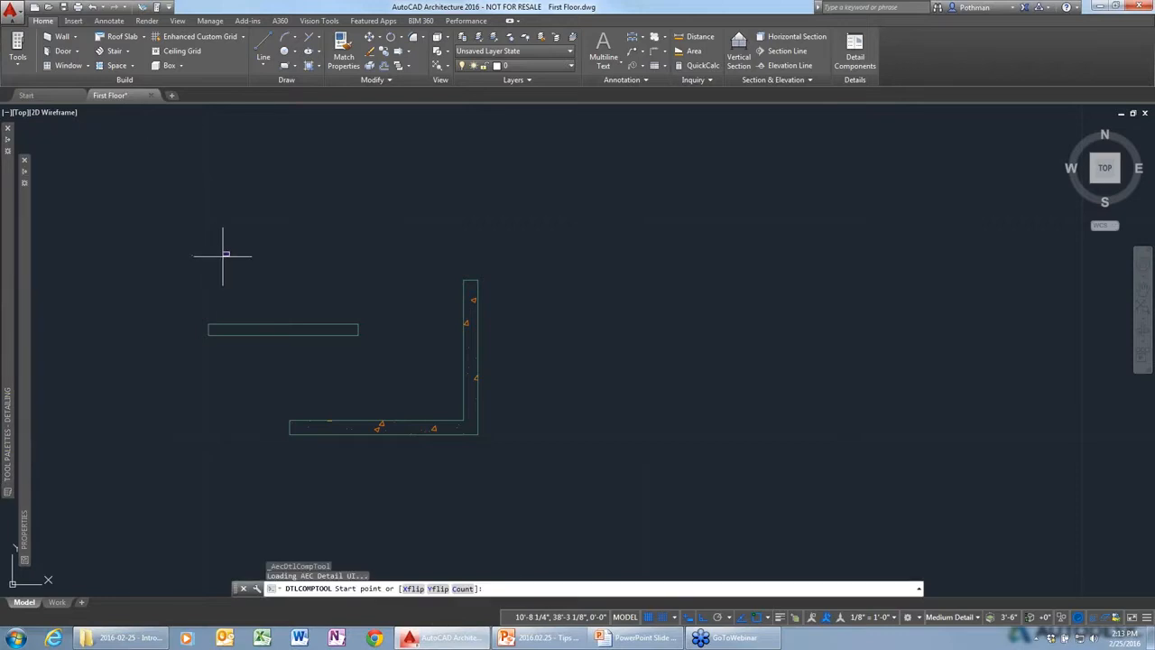
{"action": "scroll", "coordinate": [155, 367], "scroll_direction": "up", "scroll_amount": 6}
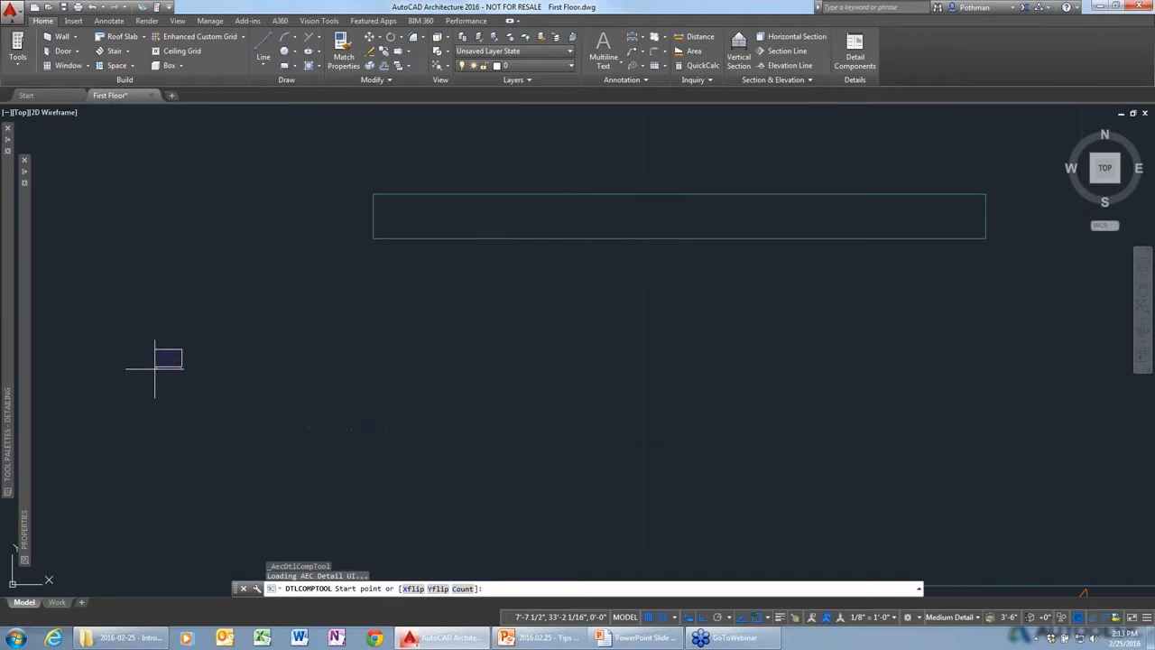
{"action": "left_click", "coordinate": [158, 371]}
{"action": "left_click", "coordinate": [160, 158]}
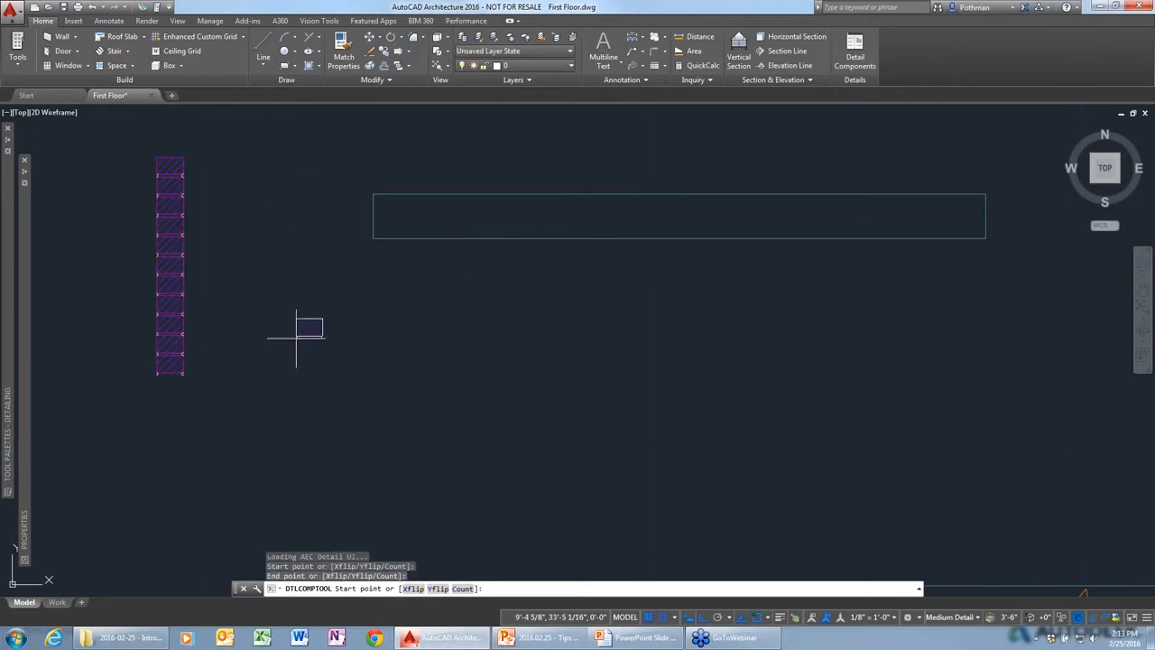
{"action": "key", "text": "Escape"}
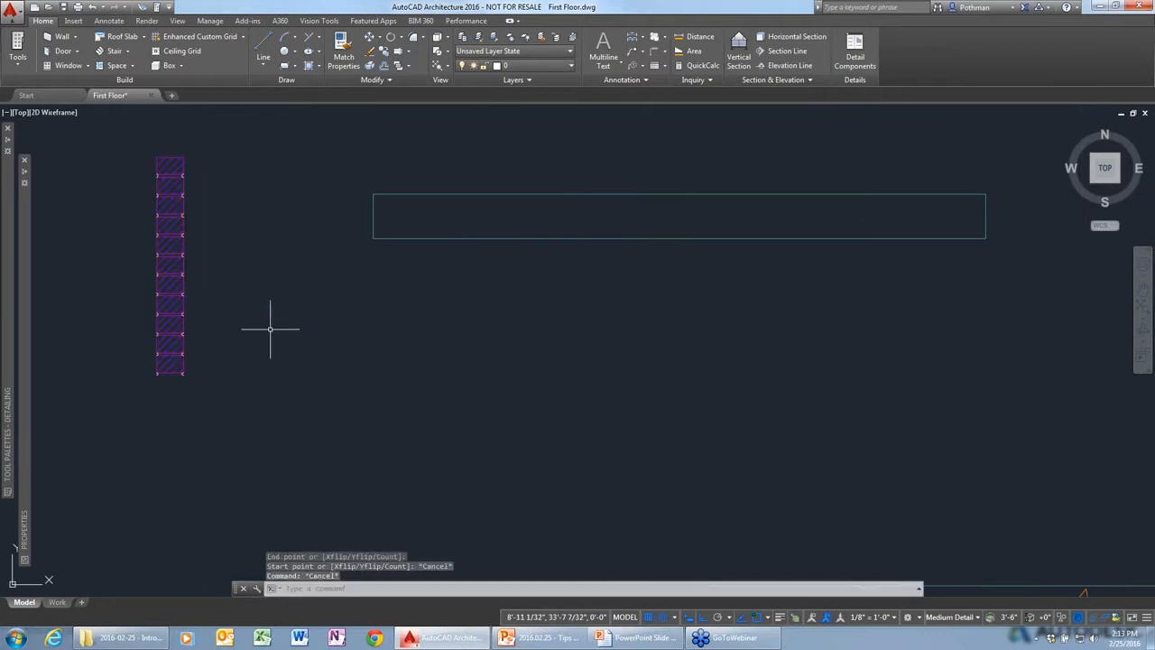
Step: Erase all the walls and masonry components from the drawing, and switch the tool palettes to the Design set
{"action": "scroll", "coordinate": [270, 328], "scroll_direction": "down", "scroll_amount": 8}
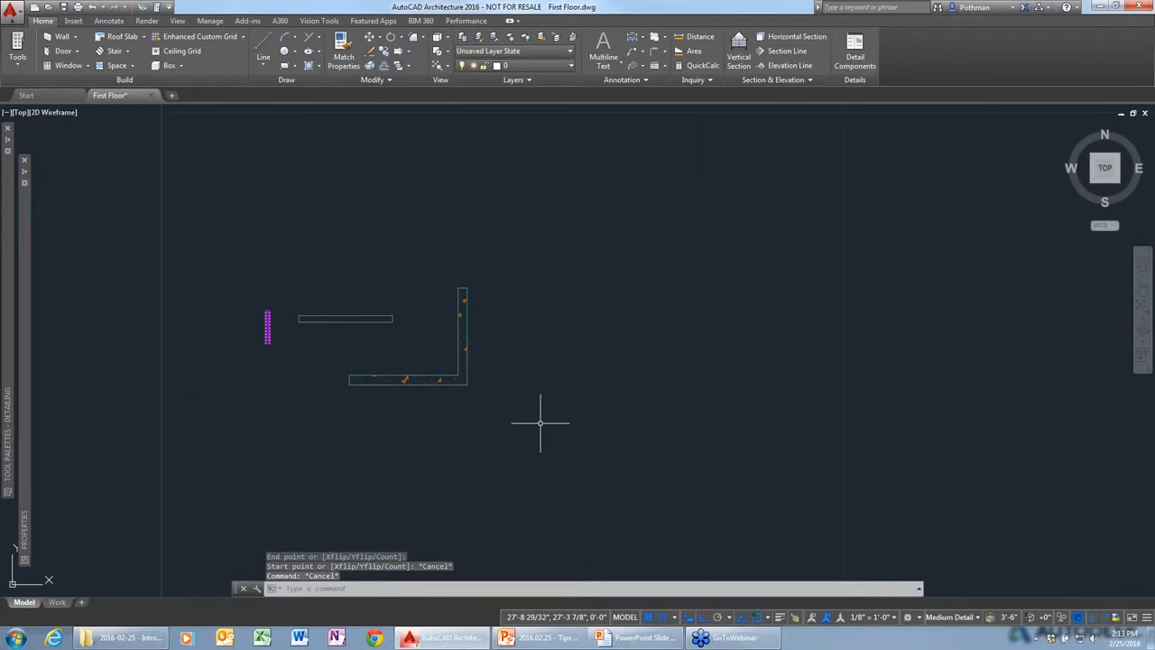
{"action": "left_click", "coordinate": [540, 422]}
{"action": "left_click", "coordinate": [226, 196]}
{"action": "key", "text": "Delete"}
{"action": "right_click", "coordinate": [9, 247]}
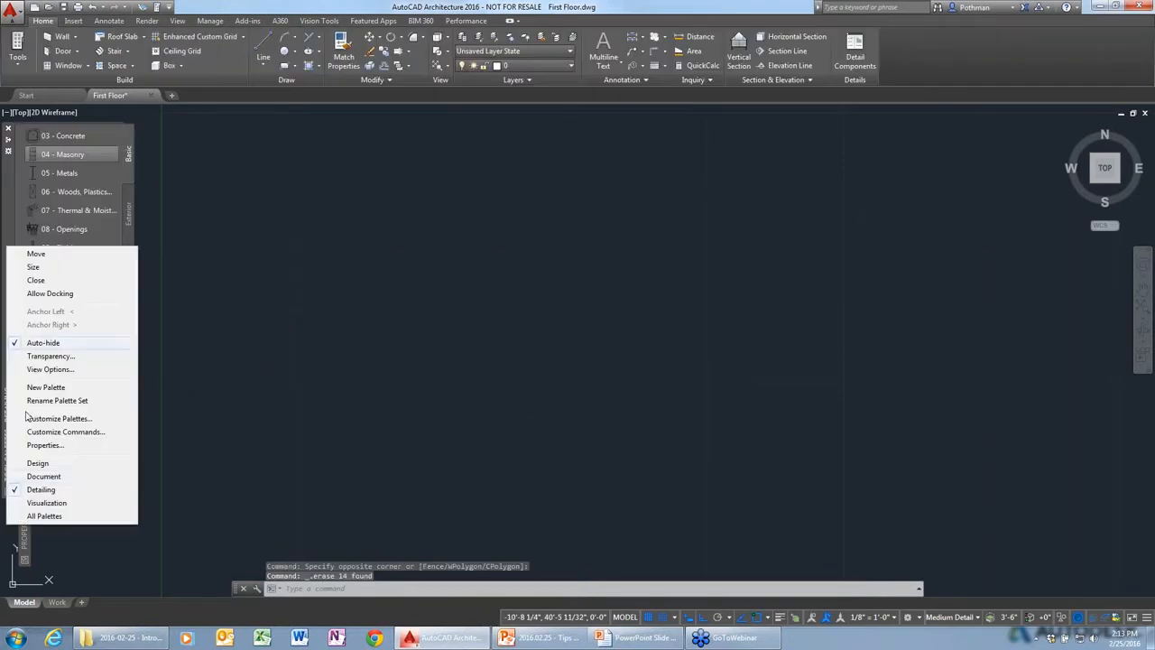
{"action": "left_click", "coordinate": [51, 464]}
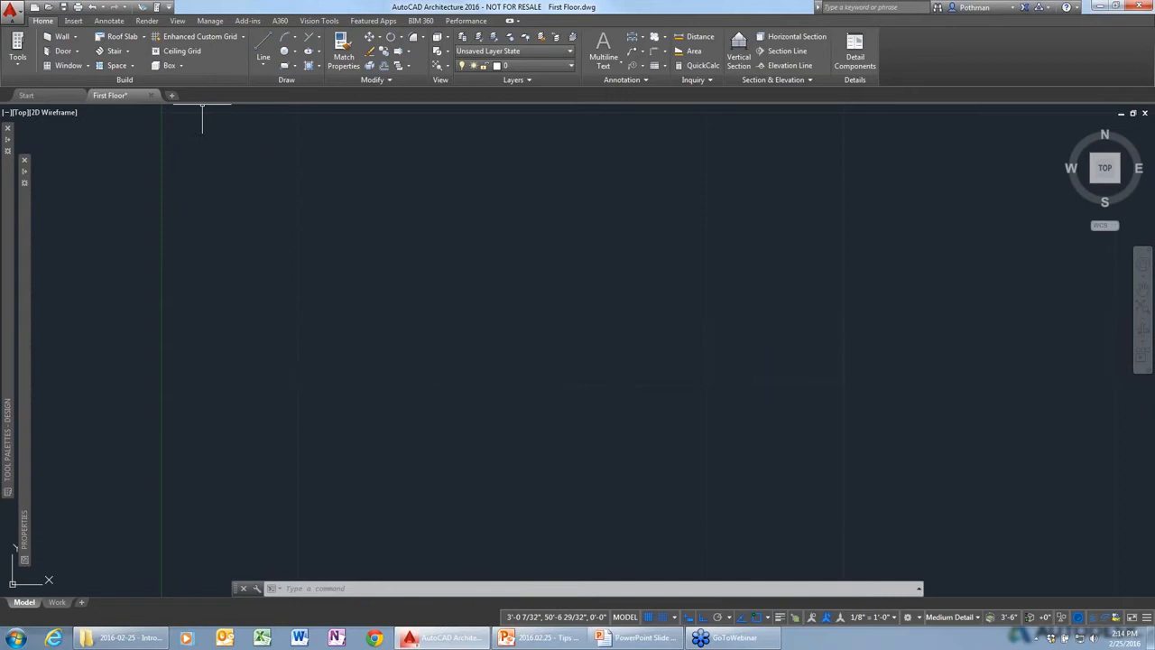
Step: Open the Style Manager and examine the components, materials and endcap settings of the Concrete-8 wall style
{"action": "left_click", "coordinate": [210, 21]}
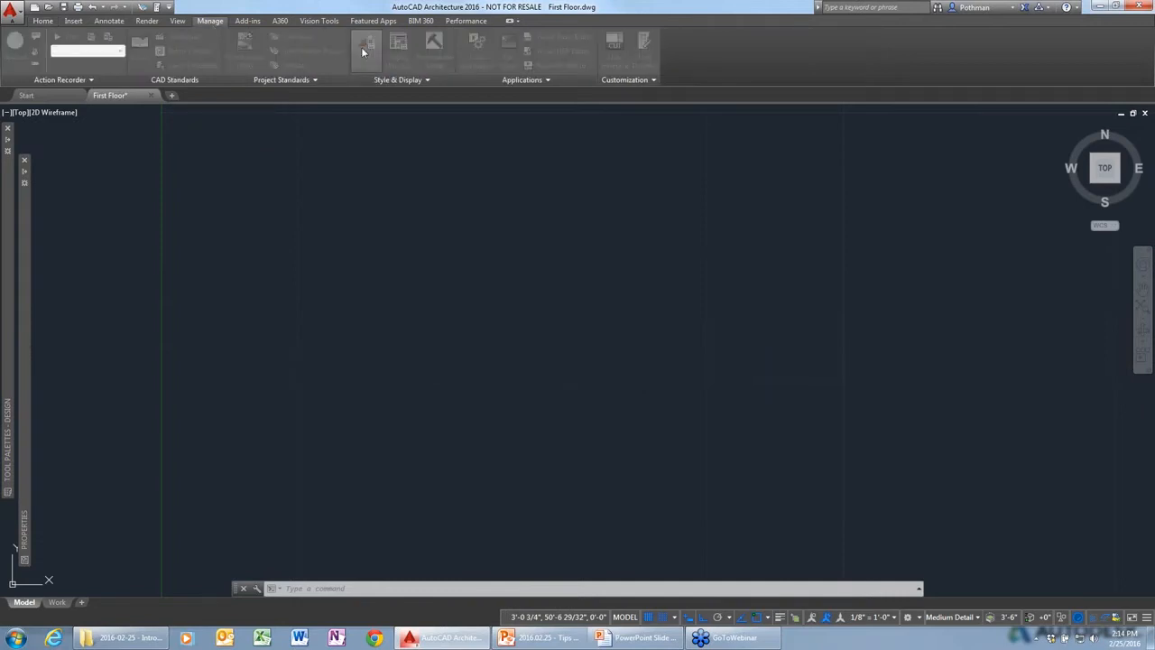
{"action": "left_click", "coordinate": [364, 46]}
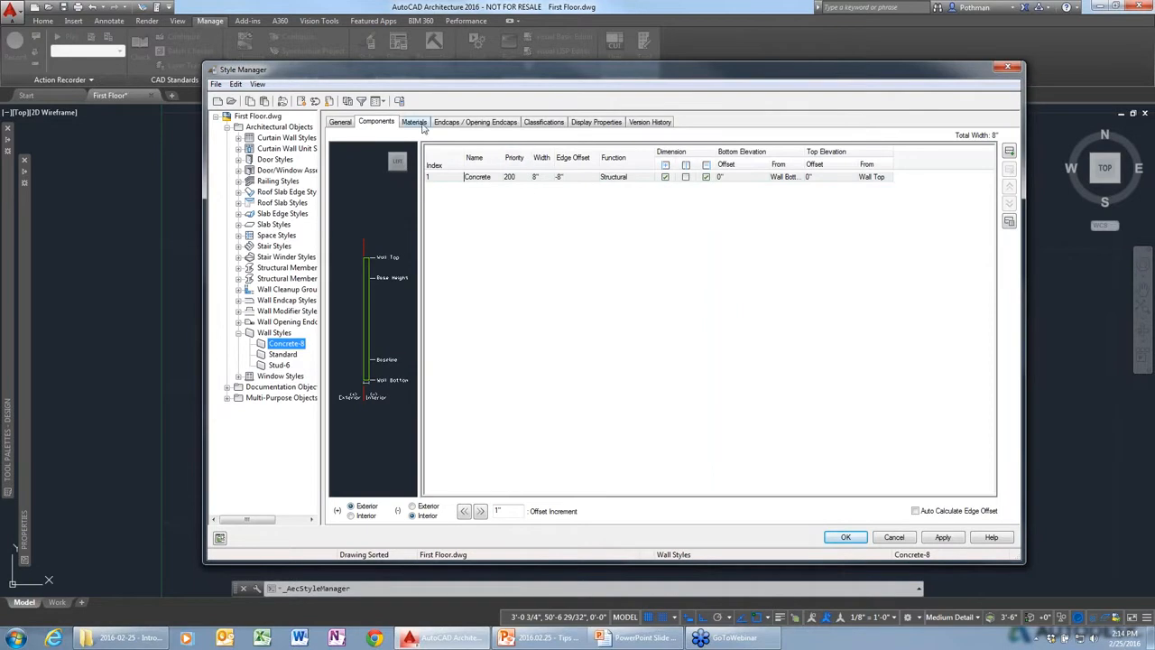
{"action": "left_click", "coordinate": [417, 124]}
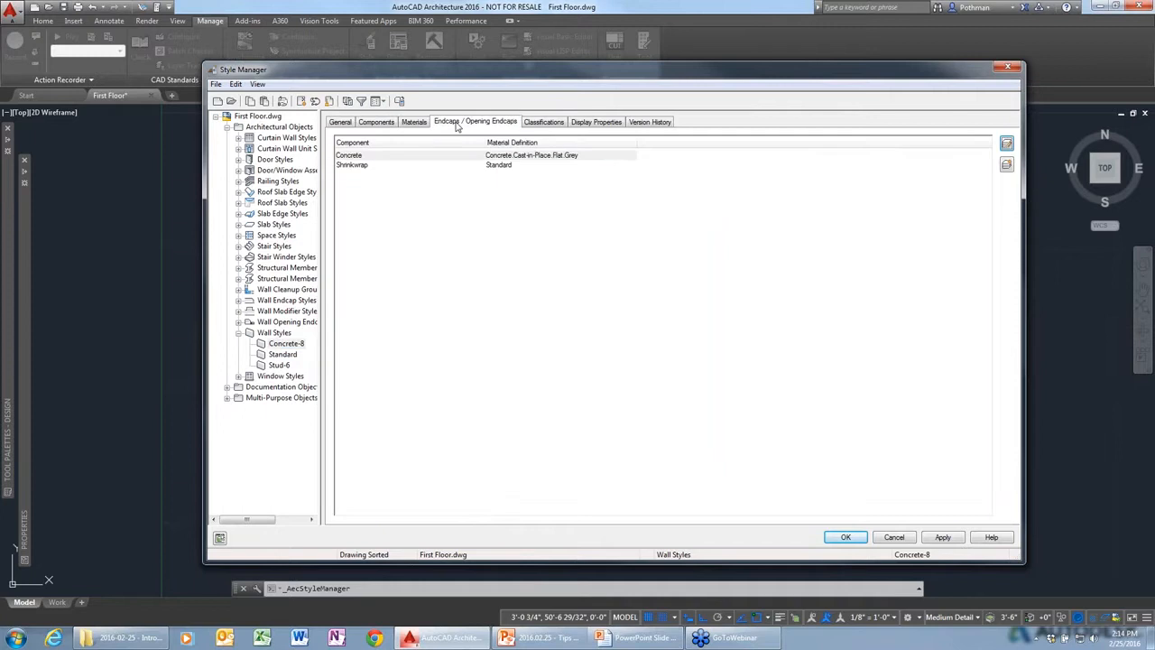
{"action": "left_click", "coordinate": [458, 123]}
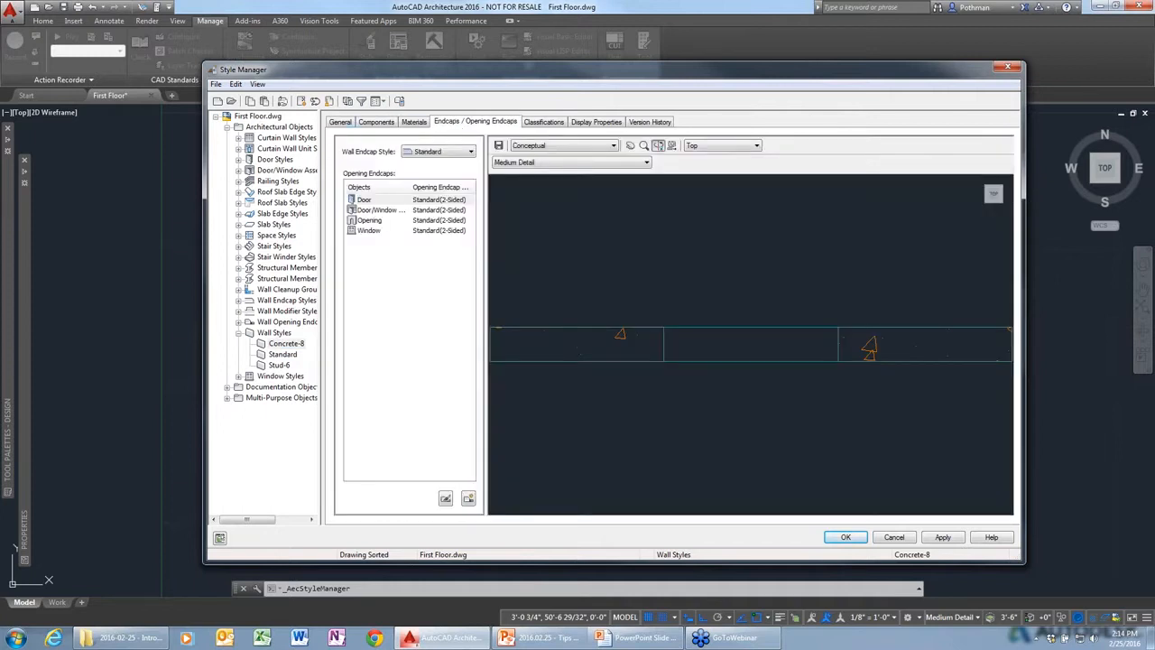
Step: Review the general settings of the Concrete-8 wall style and close the Style Manager
{"action": "left_click", "coordinate": [339, 124]}
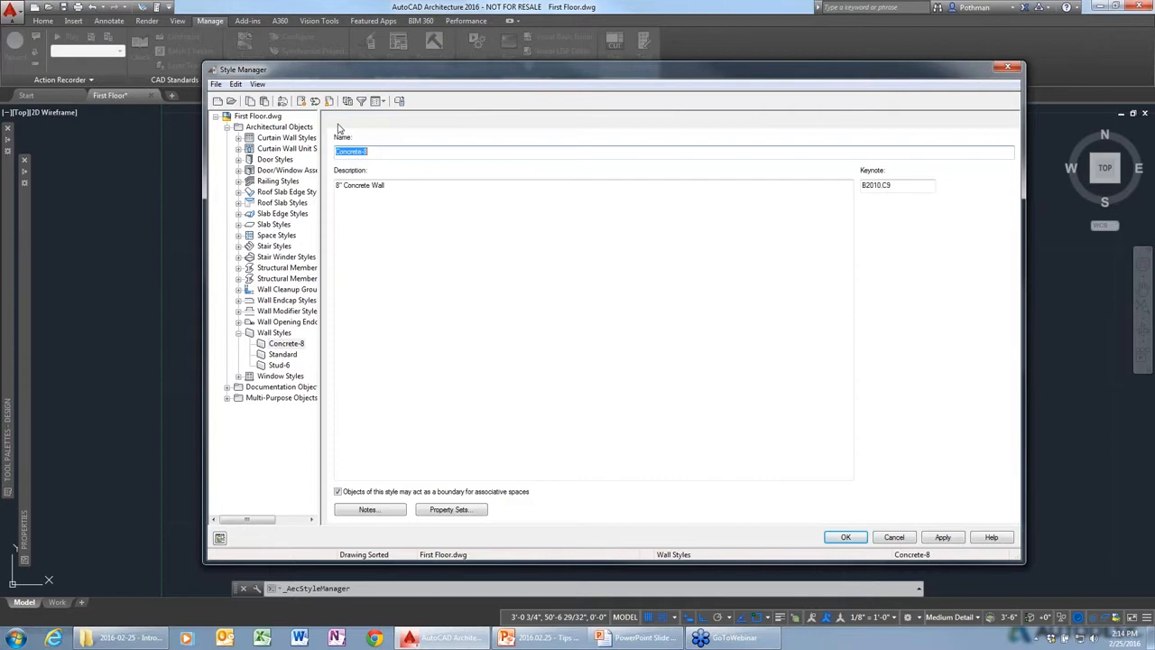
{"action": "left_click", "coordinate": [283, 161]}
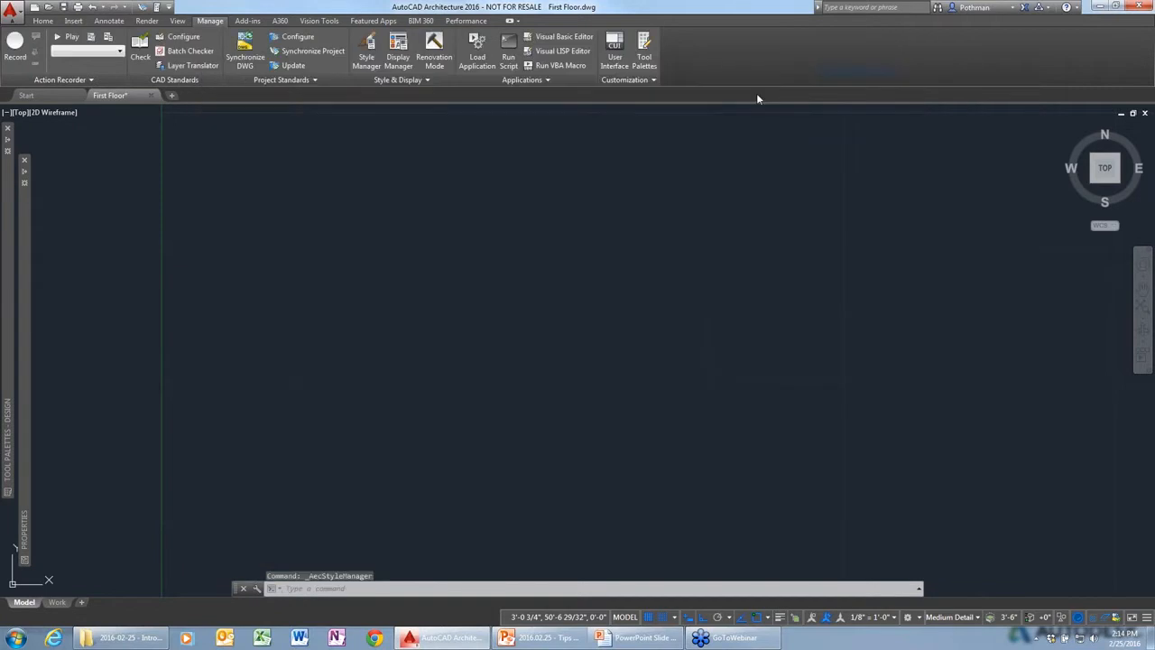
Step: Open the Styles Browser and list the Wall styles from the Content Library Drawings
{"action": "left_click", "coordinate": [39, 20]}
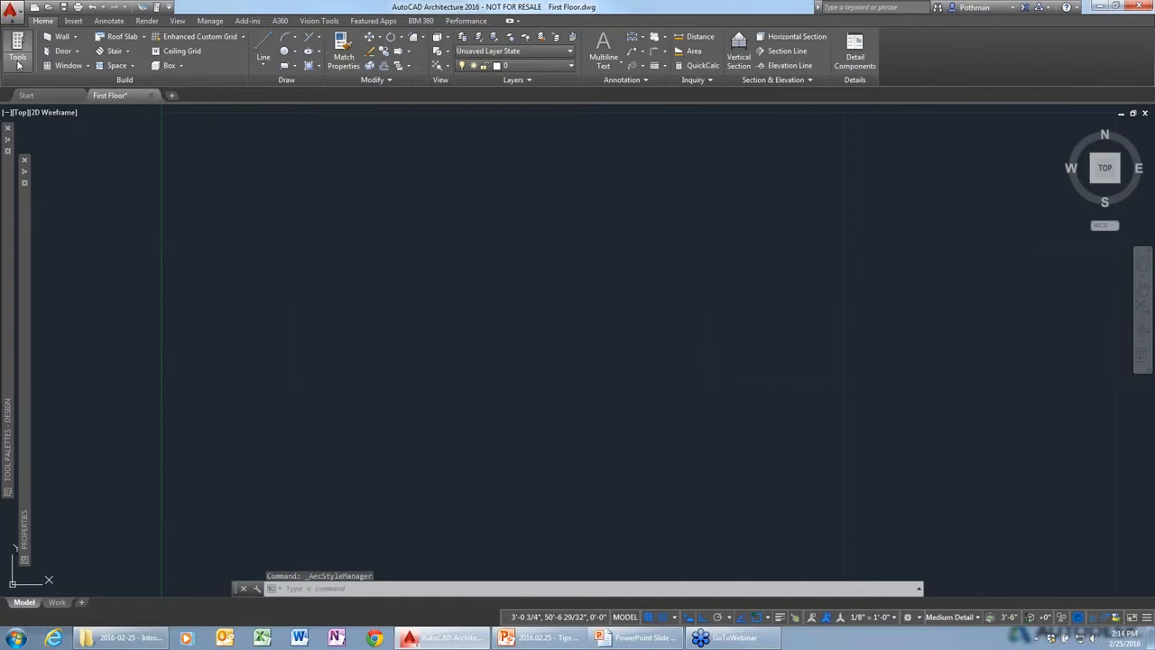
{"action": "left_click", "coordinate": [18, 62]}
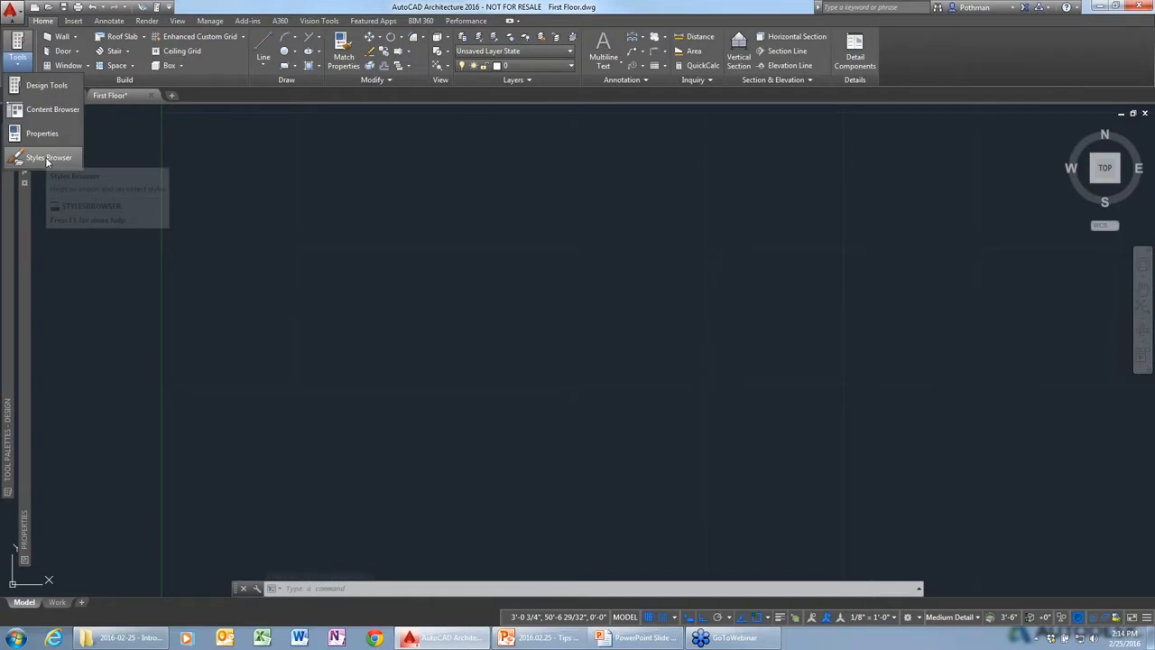
{"action": "left_click", "coordinate": [47, 158]}
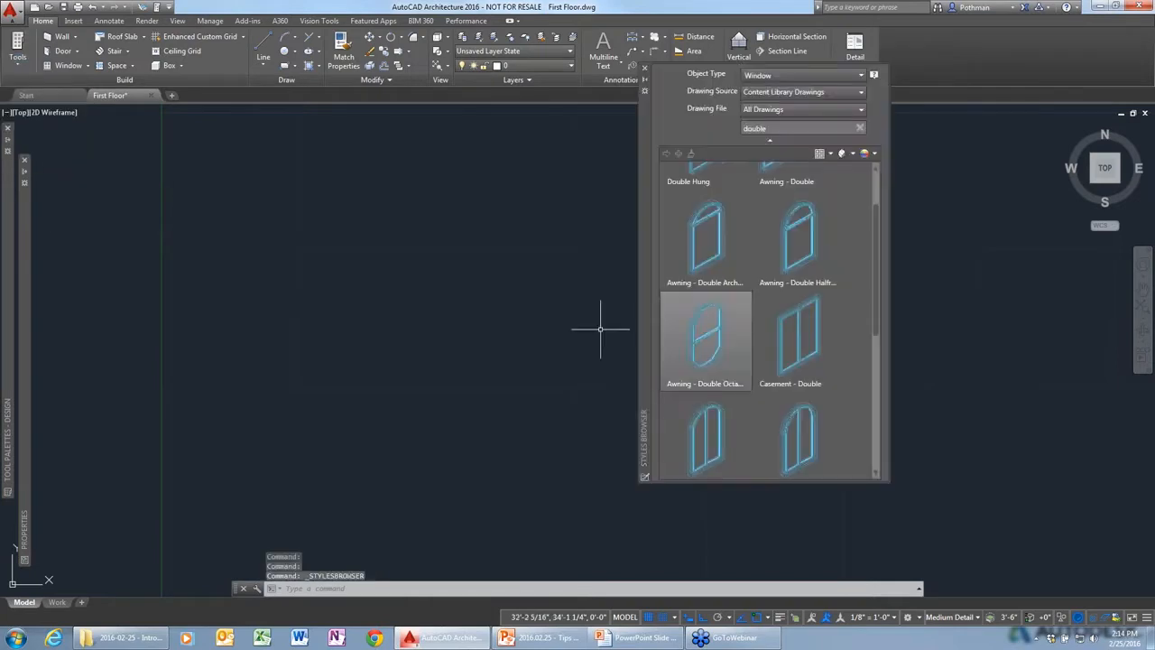
{"action": "left_click", "coordinate": [859, 78]}
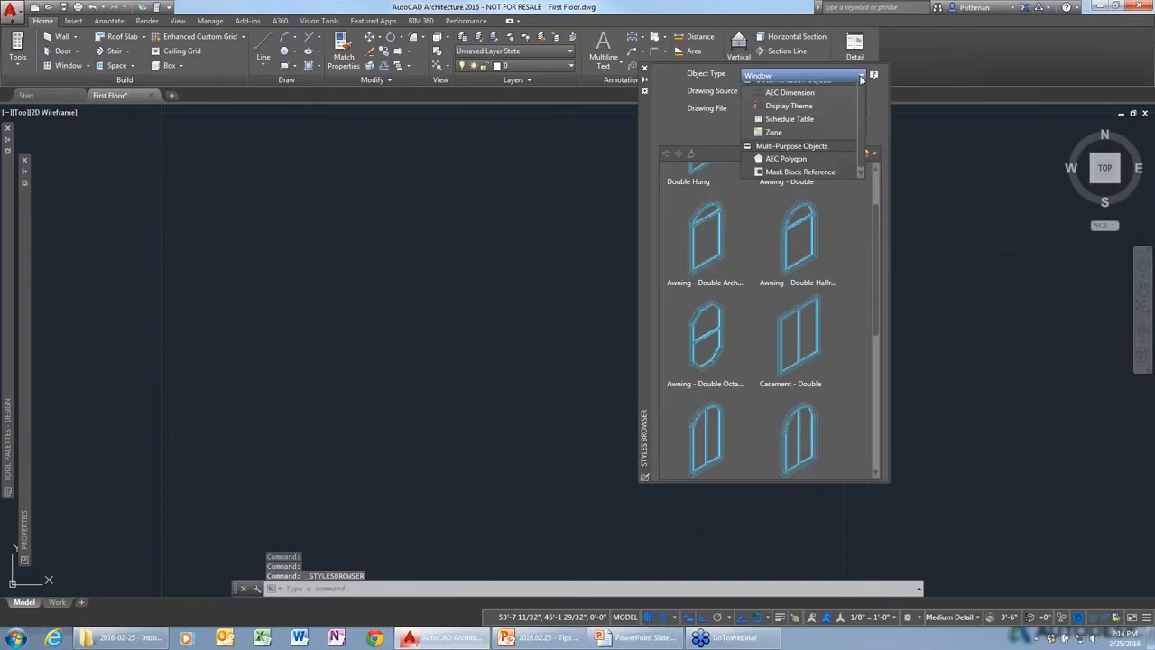
{"action": "left_click", "coordinate": [784, 204]}
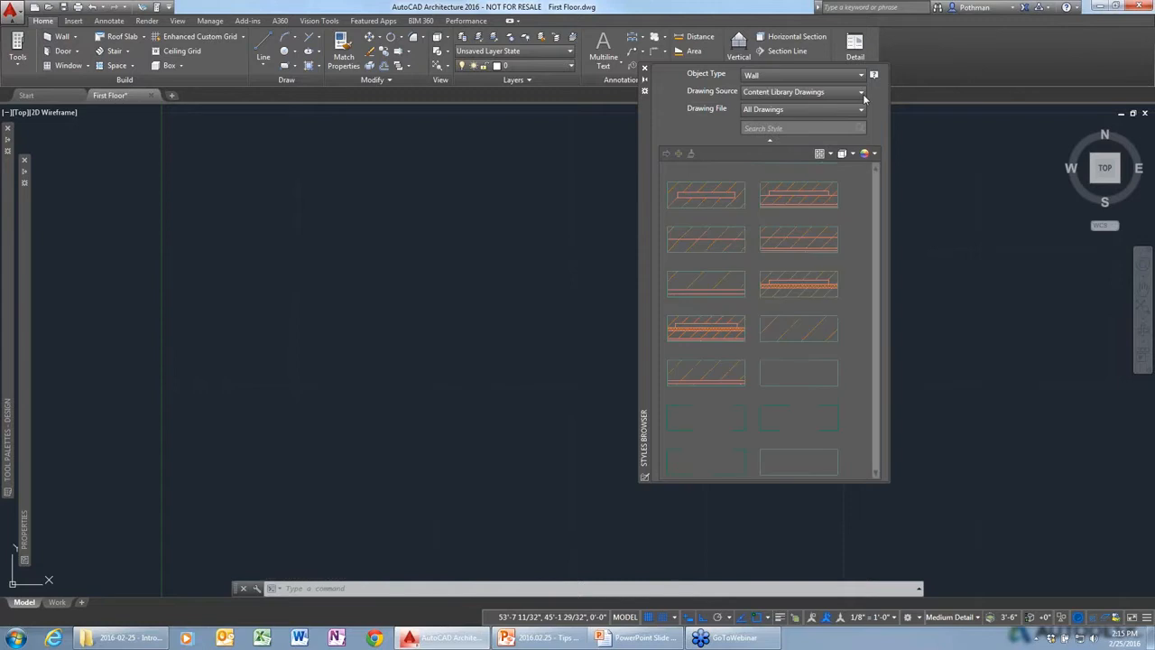
{"action": "left_click", "coordinate": [862, 92]}
{"action": "left_click", "coordinate": [784, 95]}
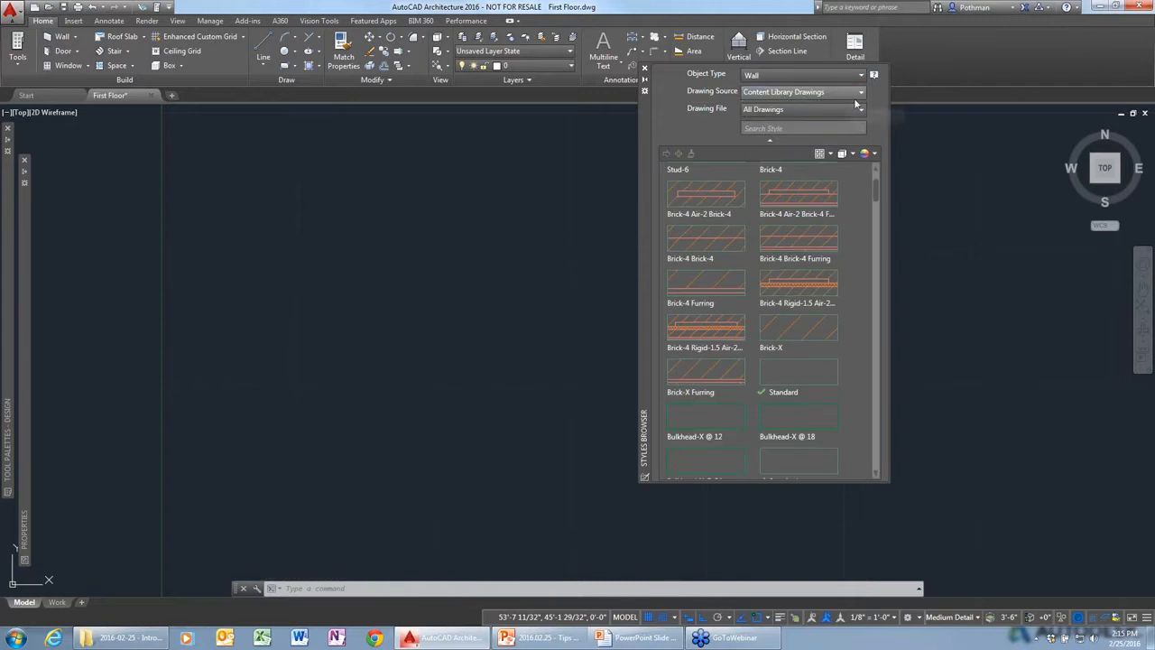
Step: Filter the wall styles in the Styles Browser by the search term cmu
{"action": "left_click", "coordinate": [818, 128]}
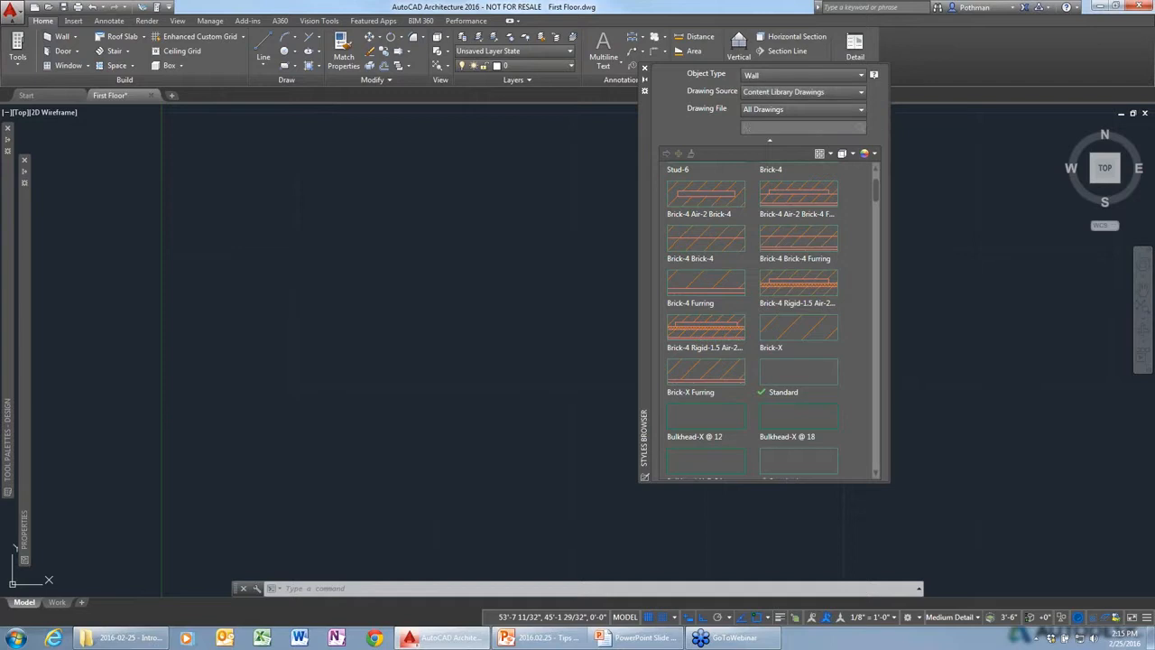
{"action": "type", "text": "cmm"}
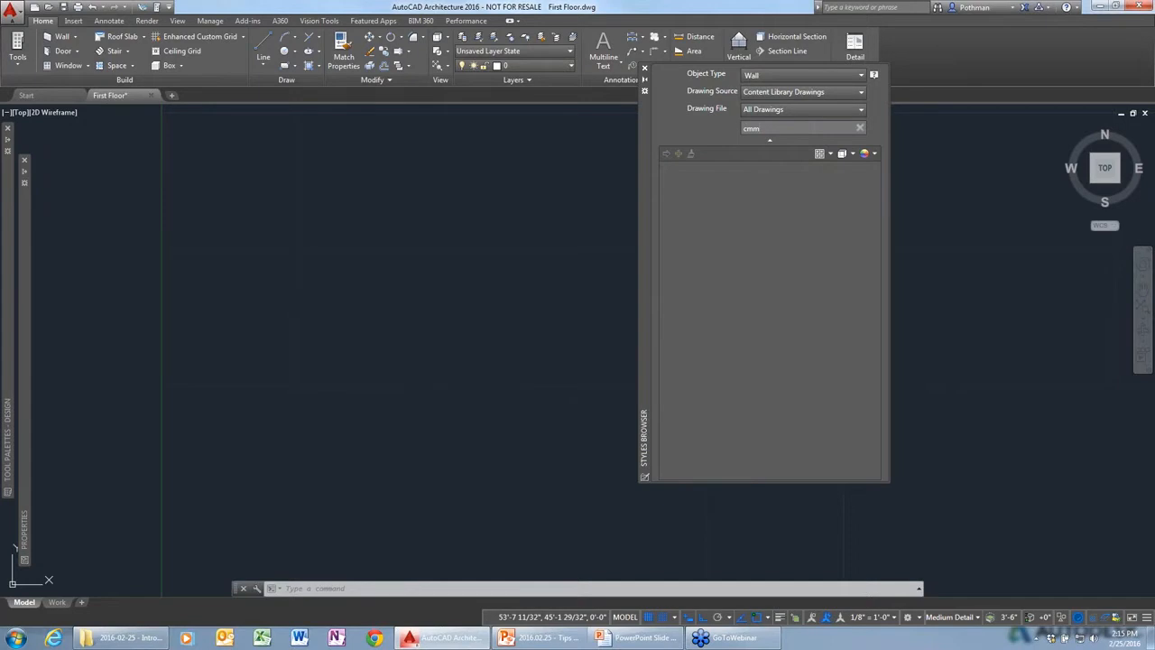
{"action": "key", "text": "BackSpace"}
{"action": "type", "text": "u"}
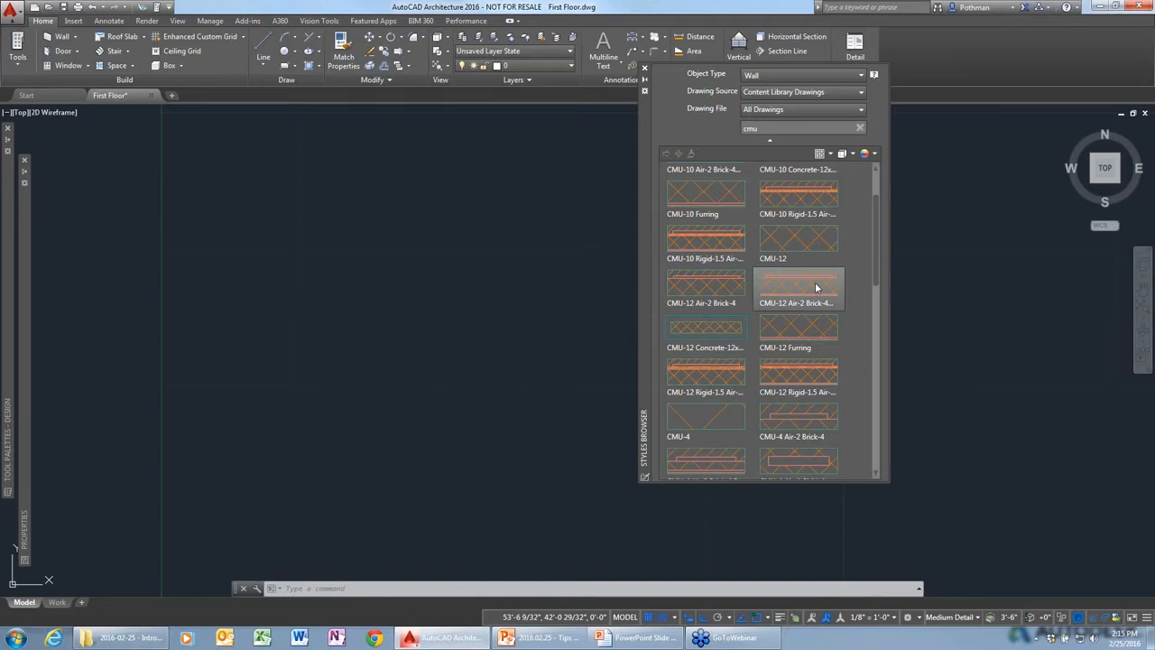
Step: Draw a three-segment Z-shaped wall run in the CMU-10 Rigid-1.5 Air style, running east about 15'-8", north, and east again
{"action": "left_click", "coordinate": [725, 246]}
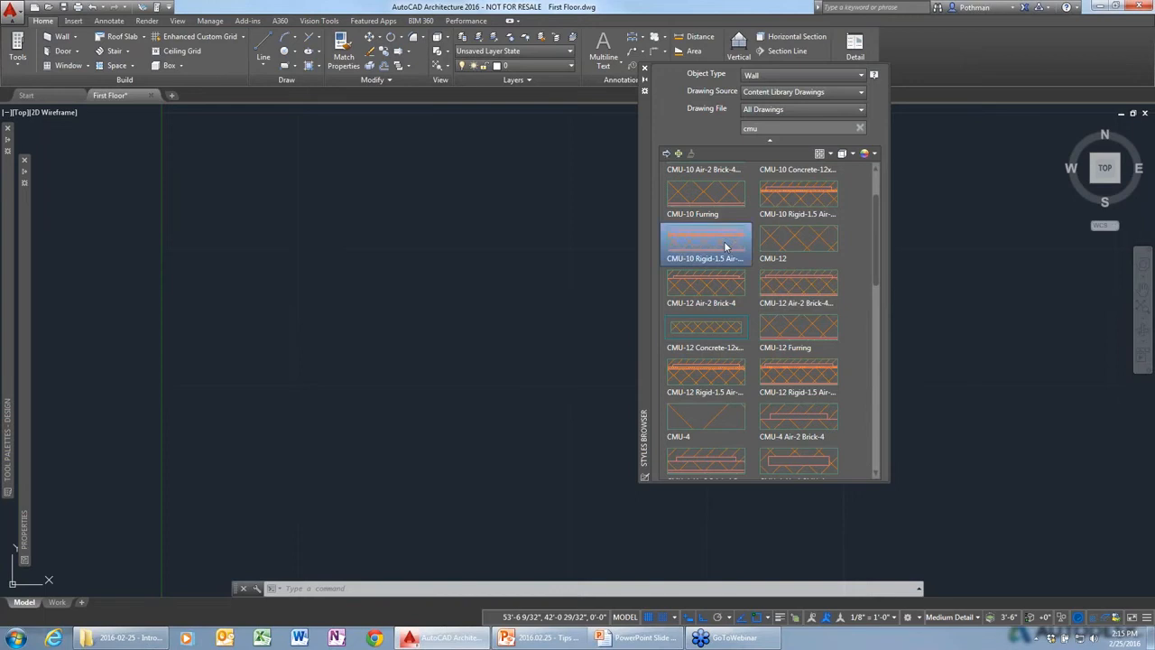
{"action": "double_click", "coordinate": [725, 246]}
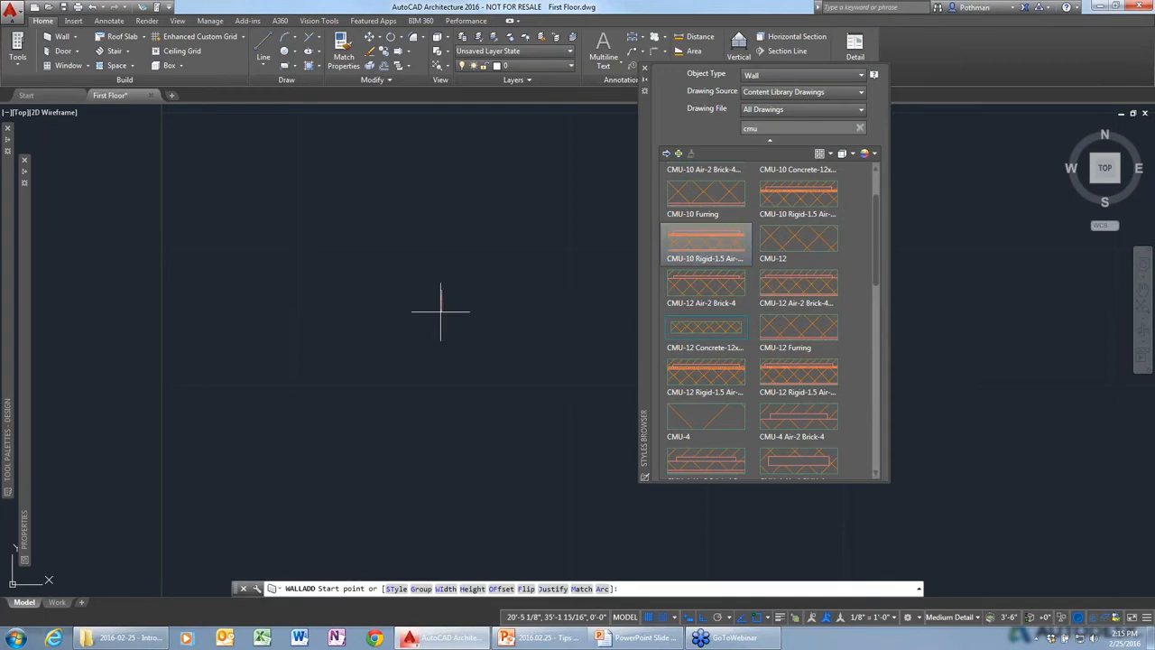
{"action": "left_click", "coordinate": [291, 392]}
{"action": "left_click", "coordinate": [502, 392]}
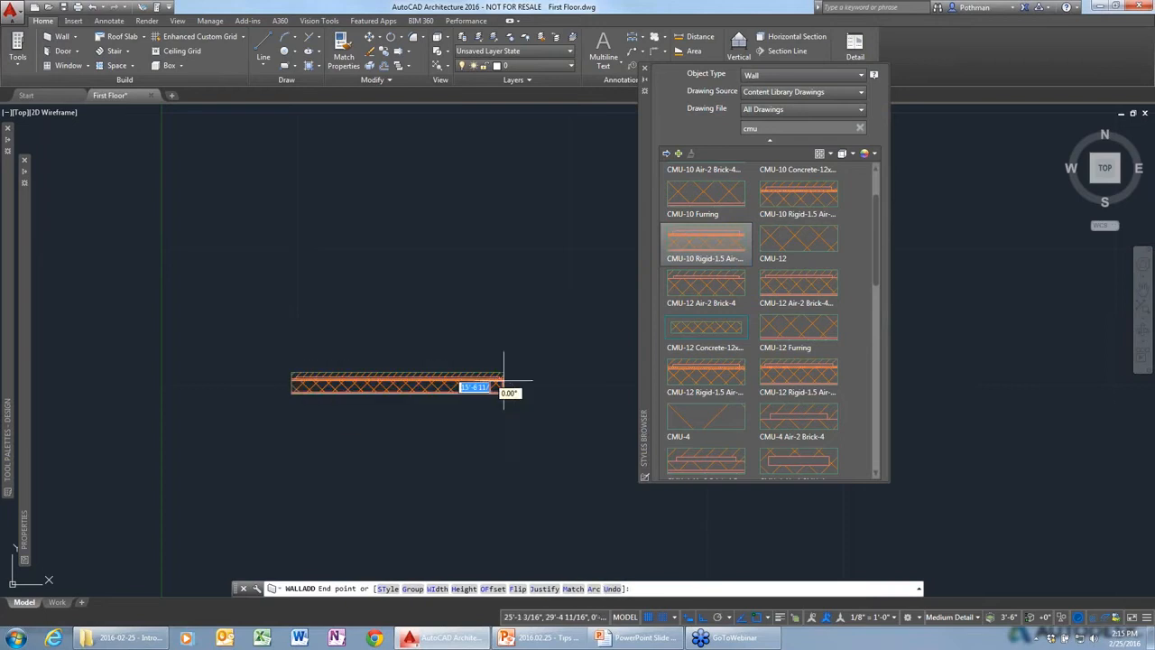
{"action": "left_click", "coordinate": [501, 207]}
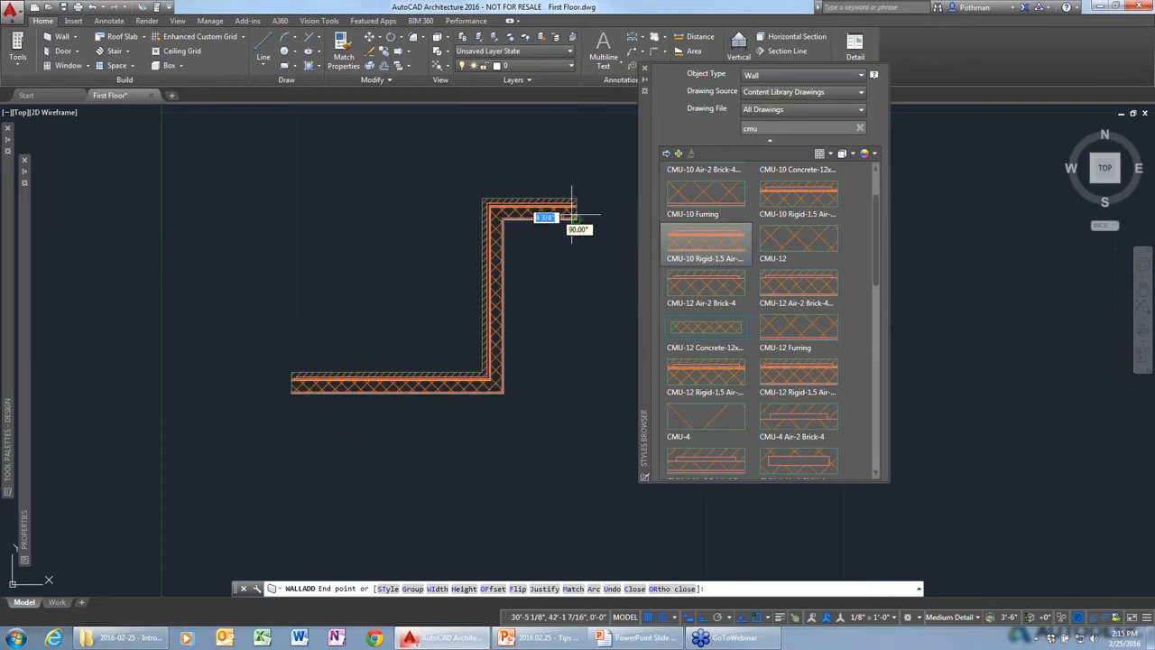
{"action": "left_click", "coordinate": [575, 208]}
{"action": "key", "text": "Return"}
Step: Stretch the free east end of the upper CMU-10 wall farther east and clear the wall selection
{"action": "scroll", "coordinate": [545, 244], "scroll_direction": "up", "scroll_amount": 5}
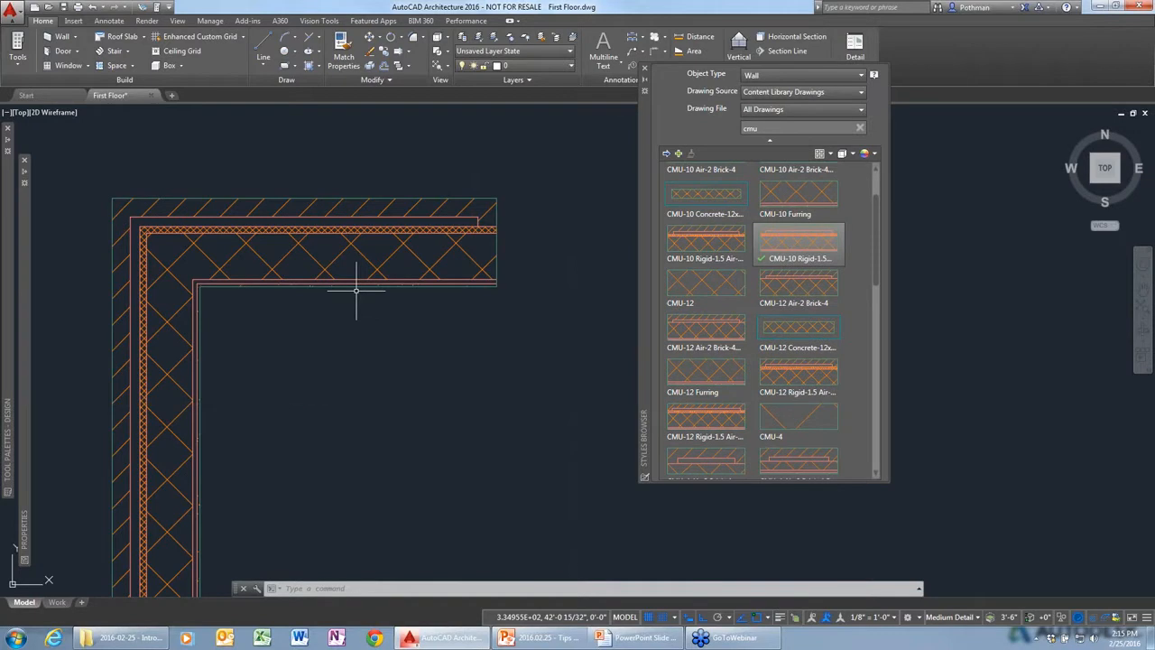
{"action": "left_click", "coordinate": [444, 286]}
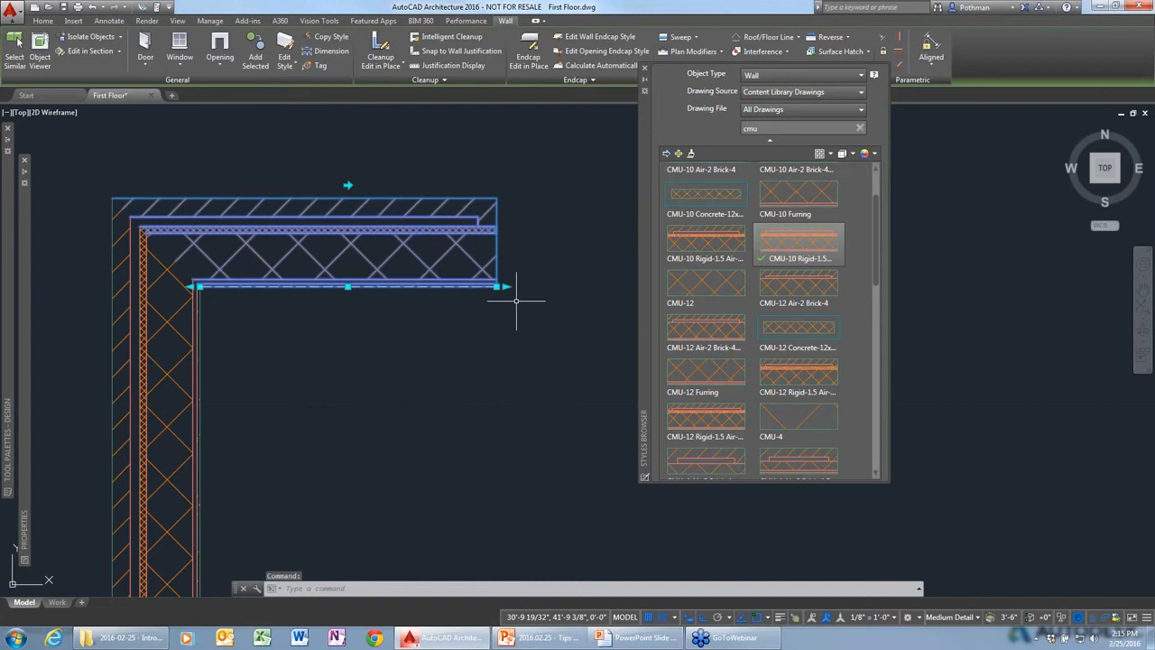
{"action": "left_click", "coordinate": [507, 286]}
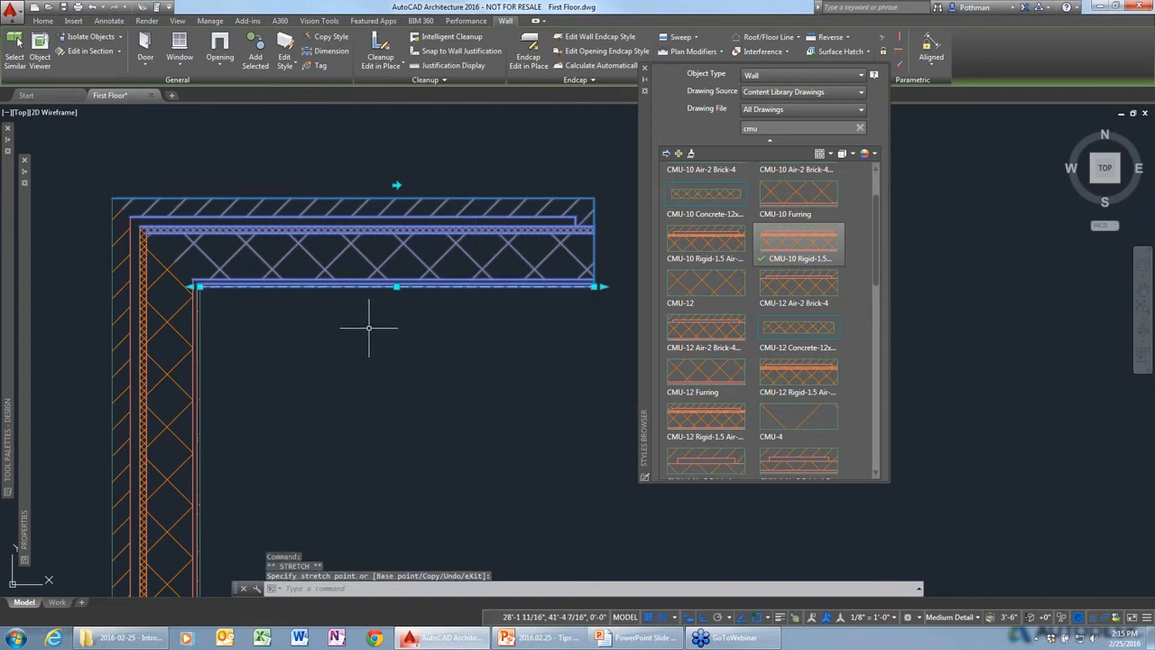
{"action": "key", "text": "Escape"}
{"action": "left_click", "coordinate": [151, 391]}
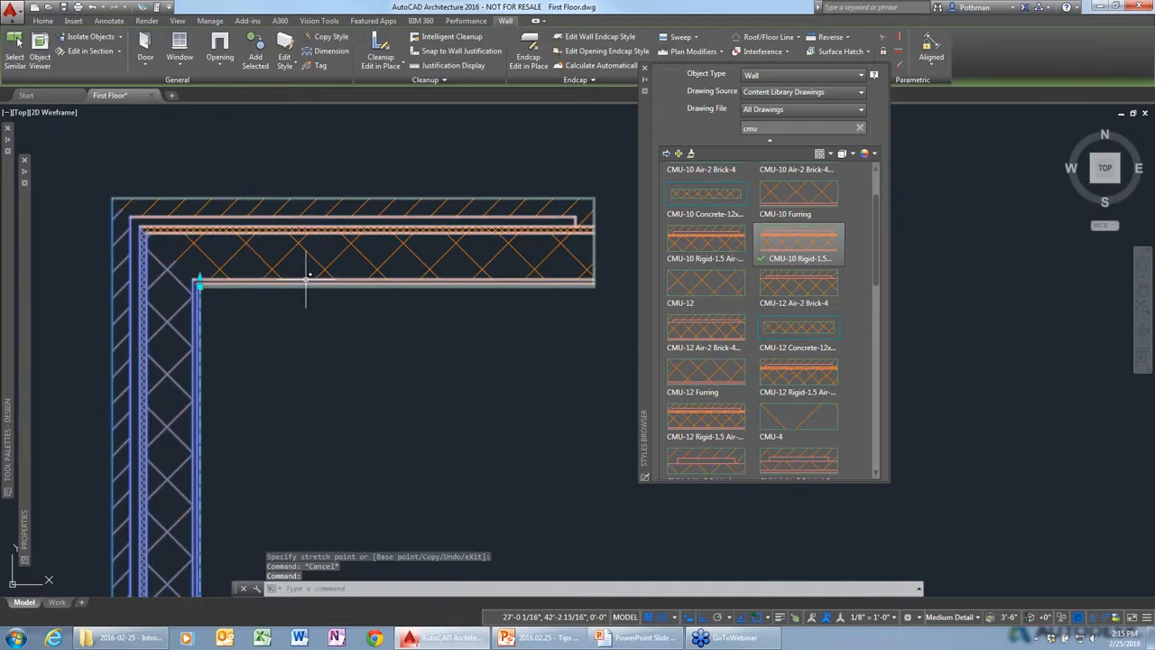
{"action": "key", "text": "Escape"}
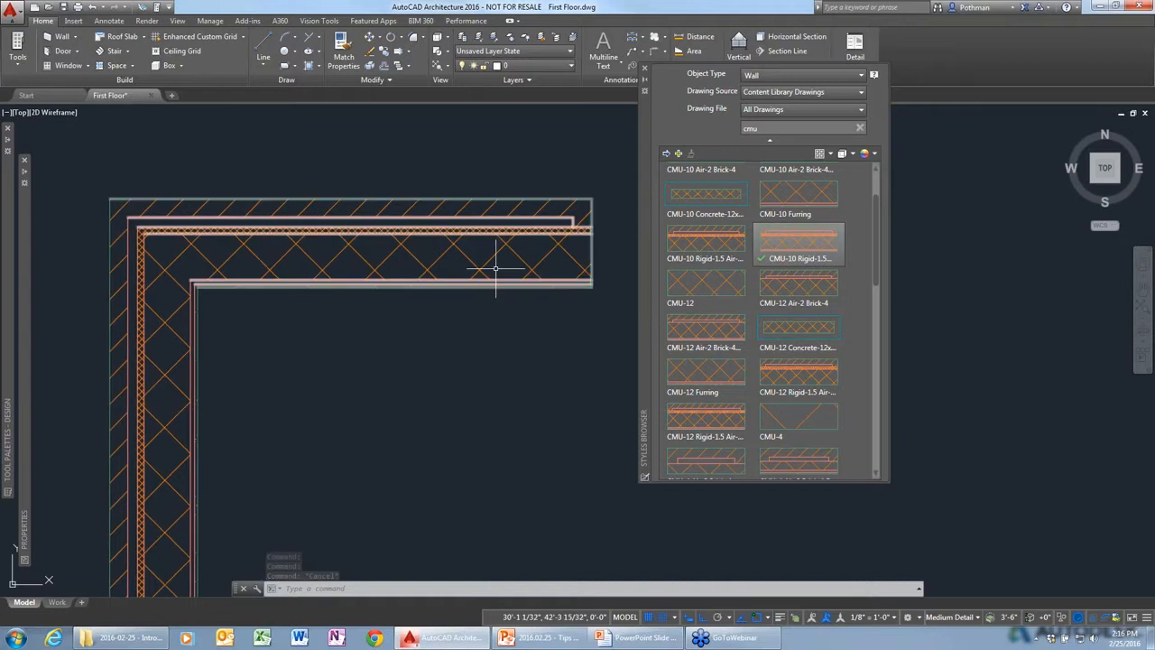
Step: Examine the layered components and endcap at the free east end of the upper wall
{"action": "scroll", "coordinate": [495, 268], "scroll_direction": "up", "scroll_amount": 3}
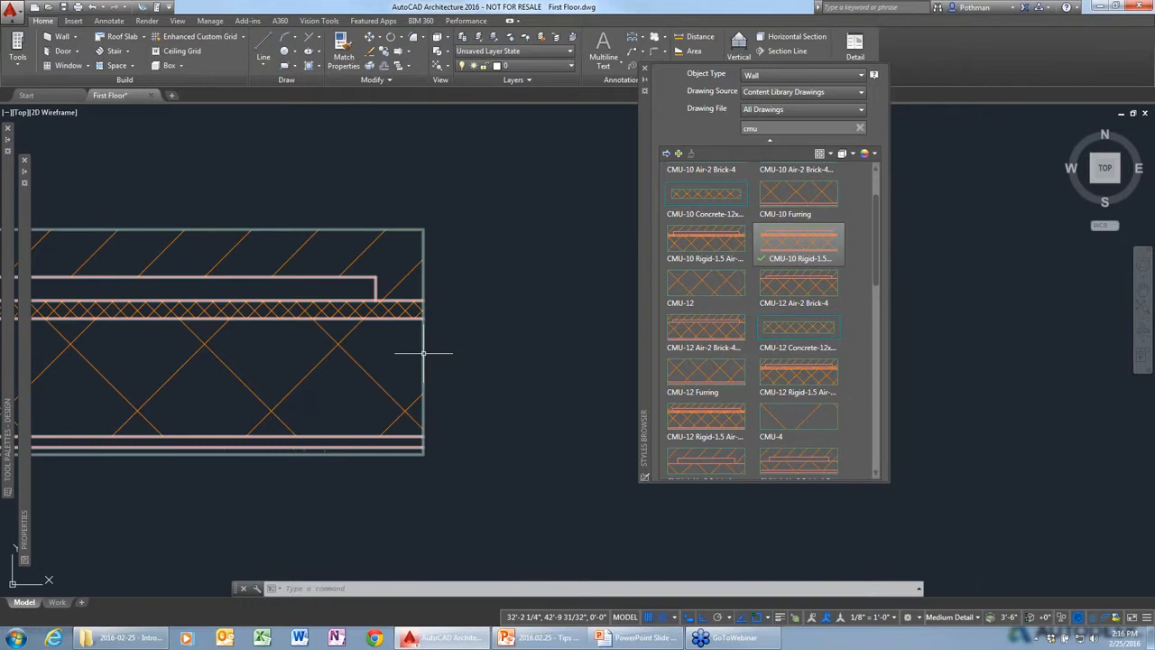
{"action": "scroll", "coordinate": [423, 353], "scroll_direction": "down", "scroll_amount": 1}
{"action": "scroll", "coordinate": [423, 353], "scroll_direction": "down", "scroll_amount": 4}
{"action": "middle_click_drag", "start_coordinate": [423, 353], "coordinate": [567, 266]}
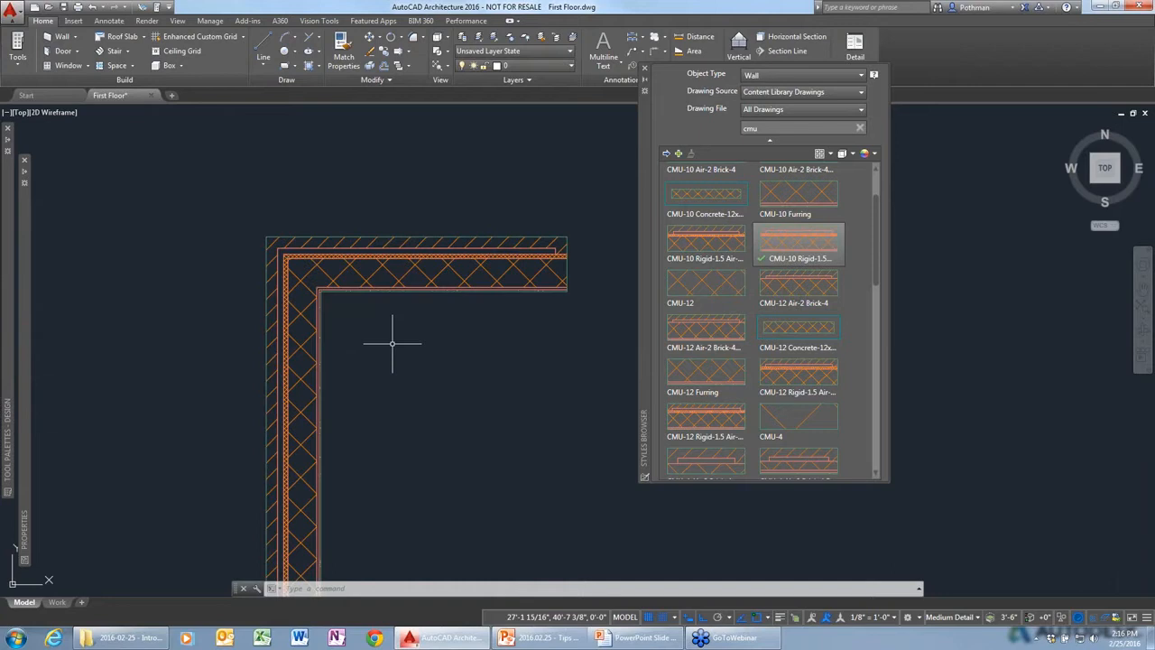
Step: View the walls in SE isometric, apply the Realistic visual style, and turn to the NW isometric view of the brick face
{"action": "left_click", "coordinate": [1115, 186]}
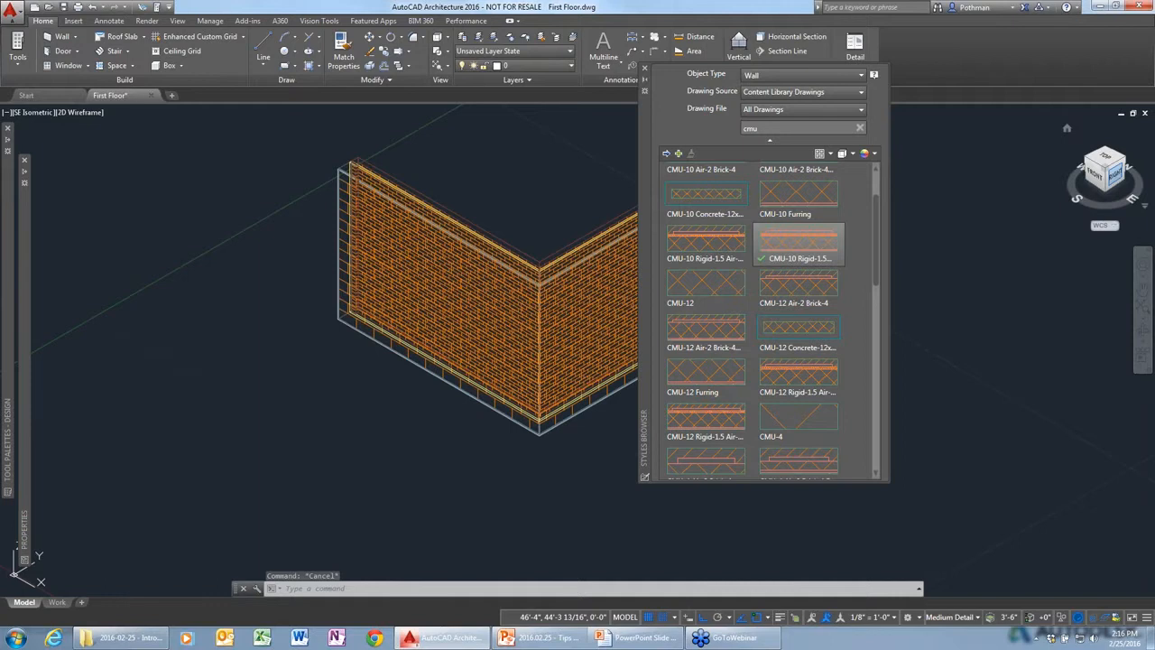
{"action": "middle_click_drag", "start_coordinate": [463, 297], "coordinate": [214, 312]}
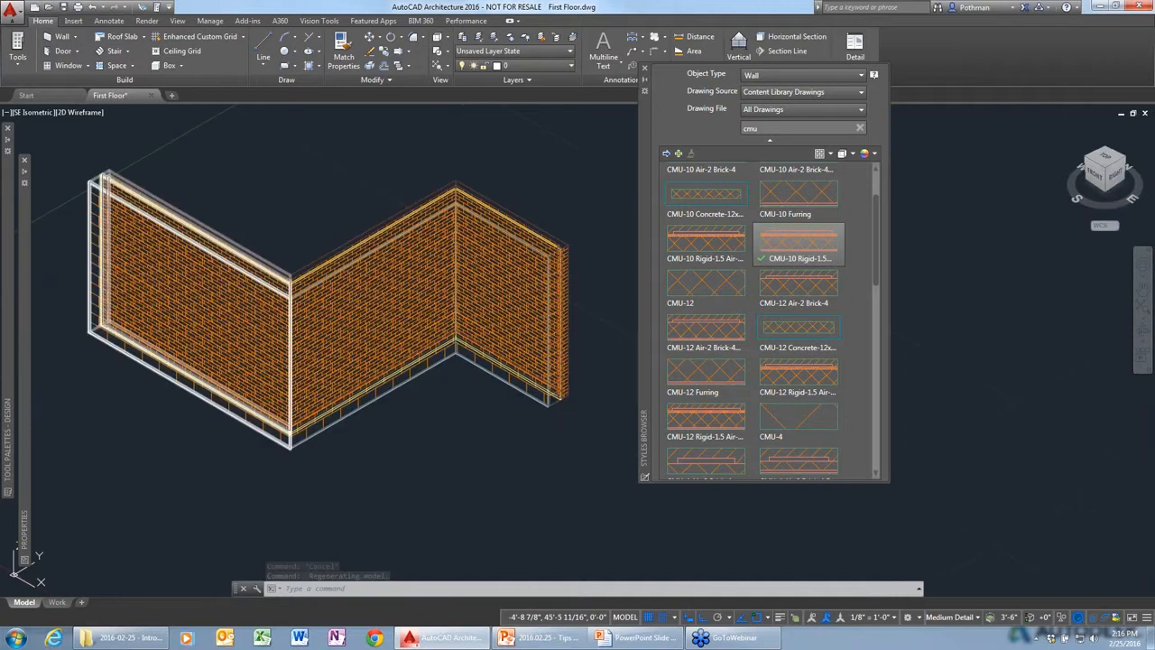
{"action": "middle_click", "coordinate": [407, 423]}
{"action": "middle_click", "coordinate": [408, 424]}
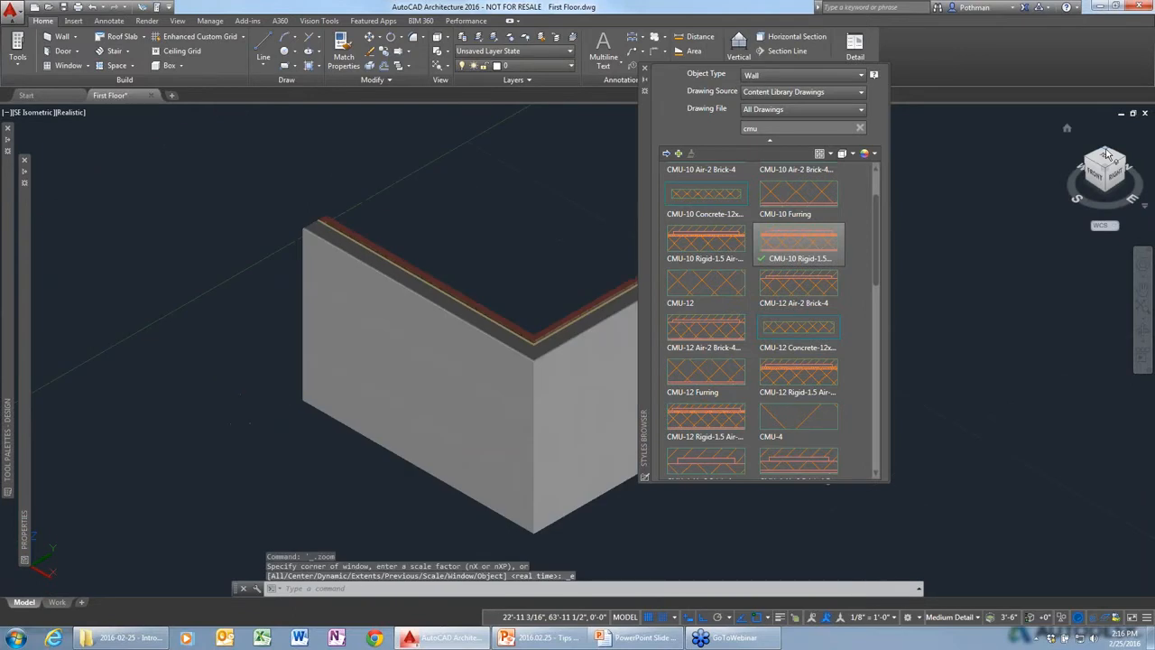
{"action": "left_click", "coordinate": [1108, 156]}
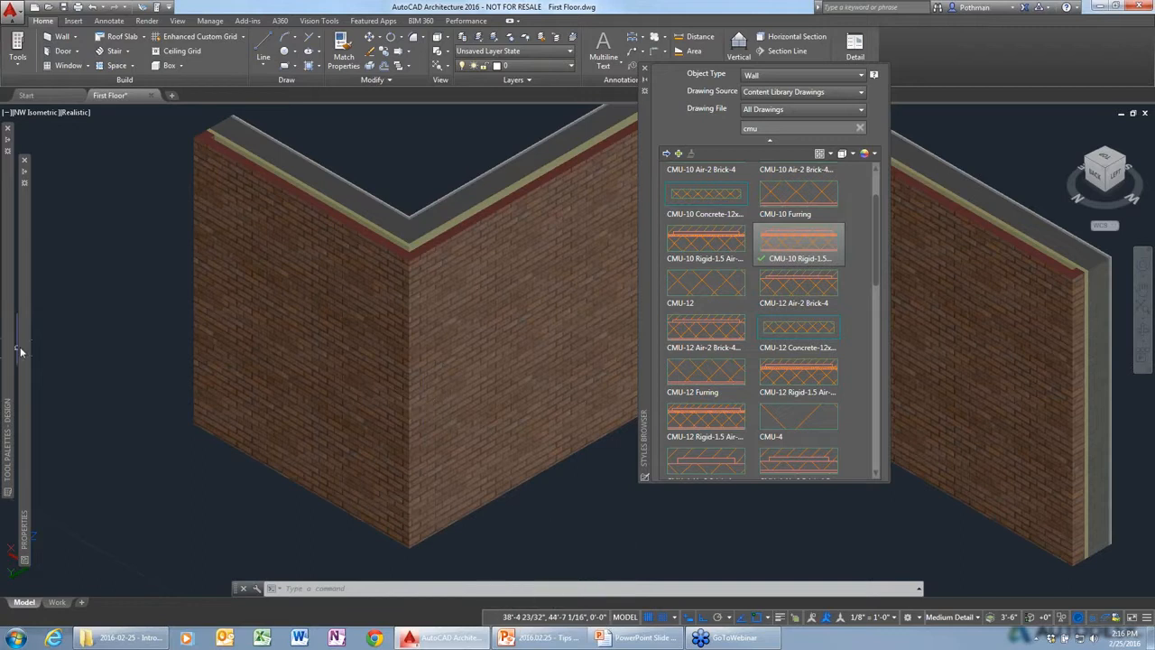
Step: Look over the Walls palette of the Design set and inspect the brick walls from farther out
{"action": "mouse_move", "coordinate": [7, 343]}
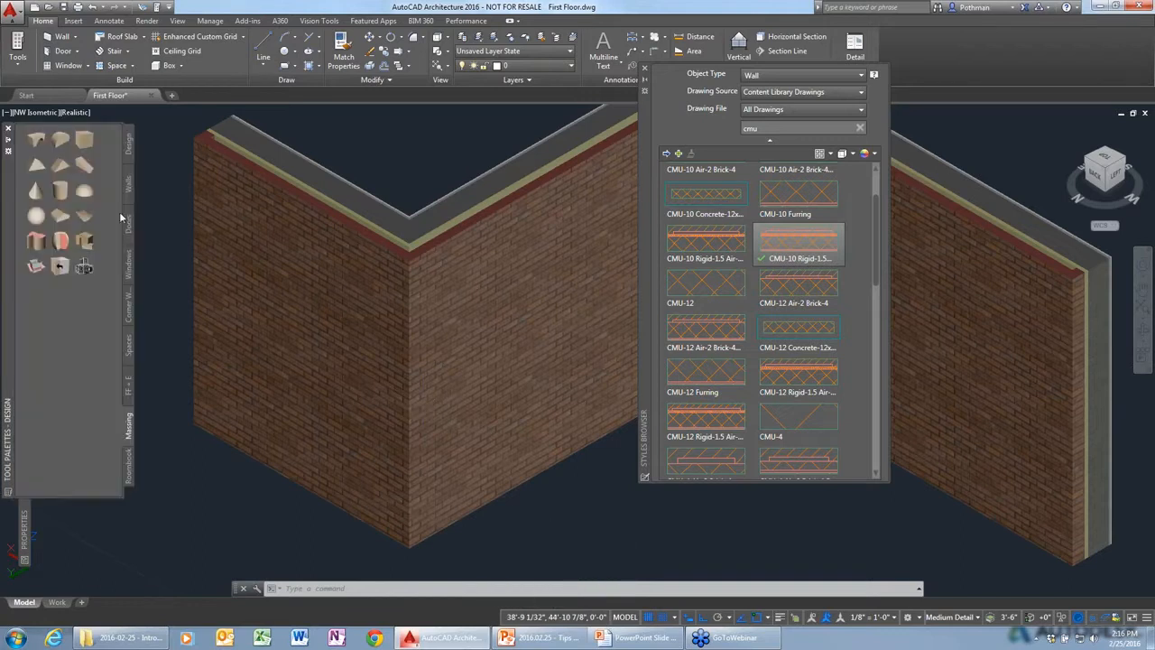
{"action": "left_click", "coordinate": [129, 185]}
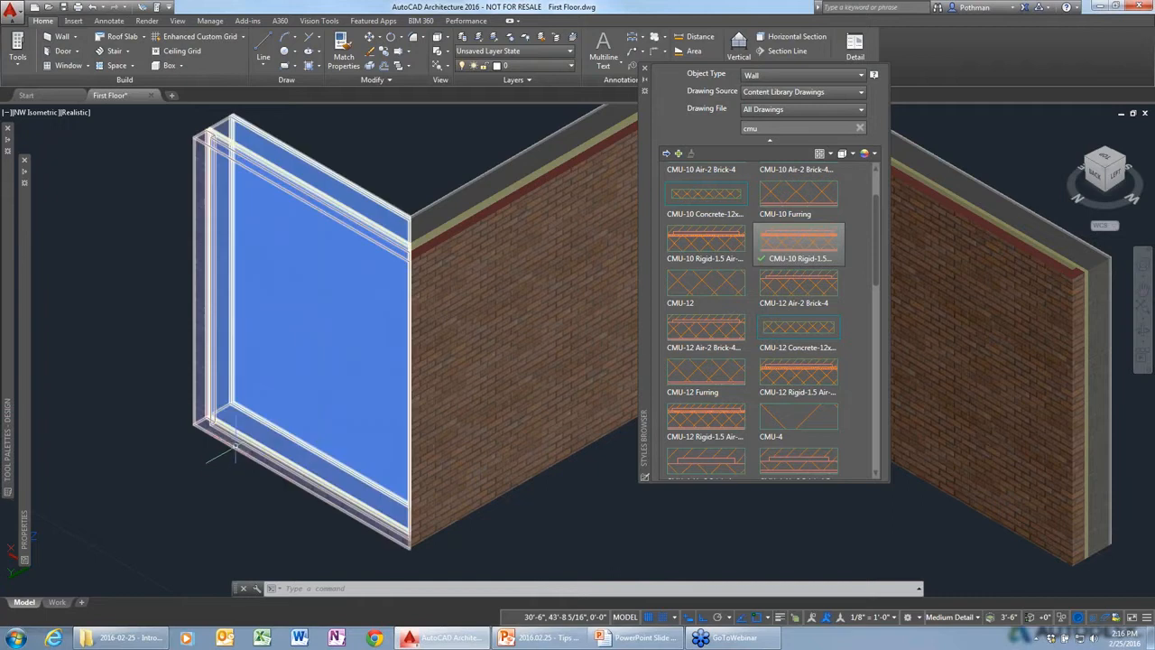
{"action": "scroll", "coordinate": [633, 348], "scroll_direction": "down", "scroll_amount": 2}
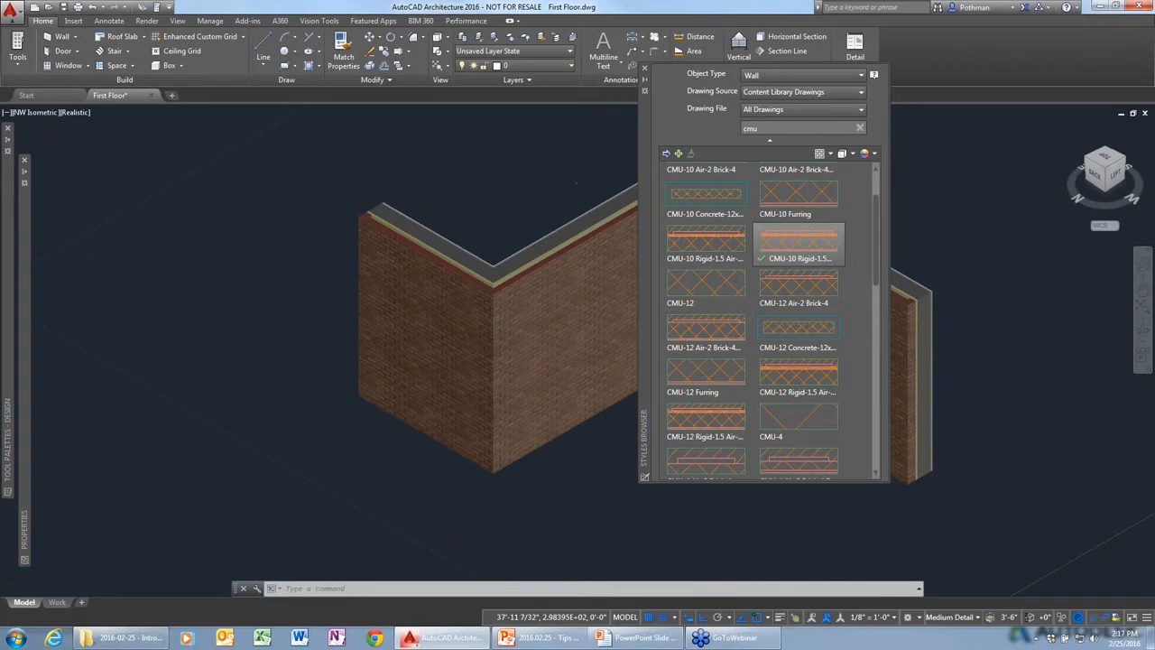
{"action": "scroll", "coordinate": [561, 175], "scroll_direction": "down", "scroll_amount": 2}
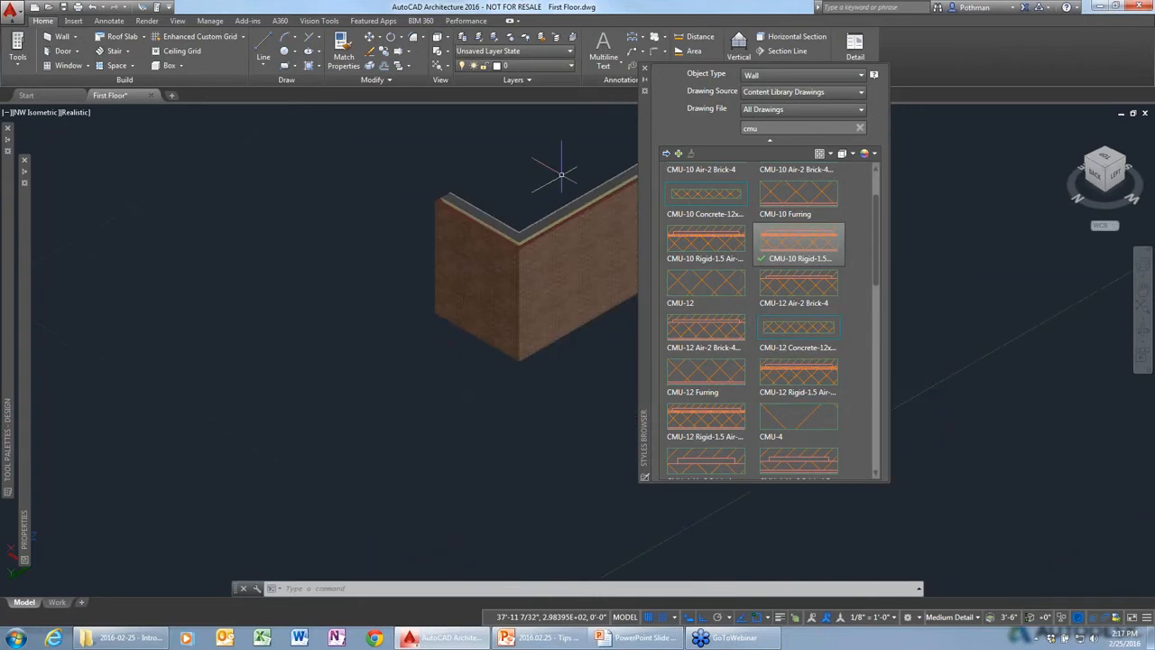
{"action": "middle_click_drag", "start_coordinate": [561, 174], "coordinate": [555, 189], "text": "shift"}
{"action": "key", "text": "Escape"}
{"action": "key", "text": "Escape"}
{"action": "key", "text": "Escape"}
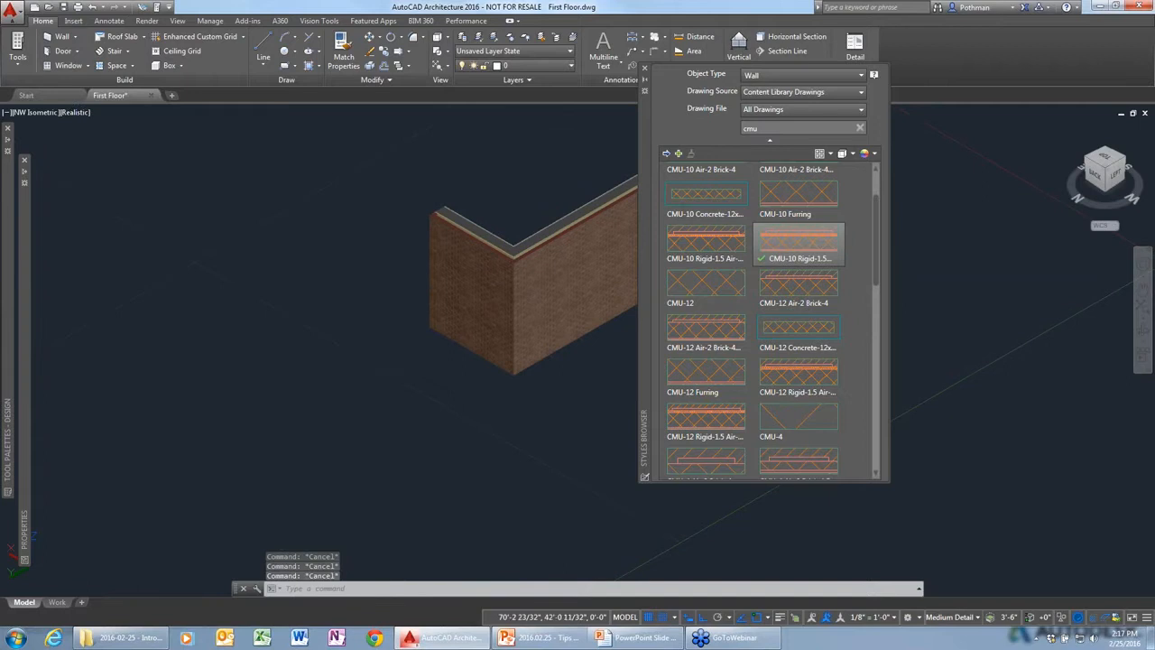
Step: Set the viewport's visual style to 2D Wireframe with the SHADEMODE command
{"action": "type", "text": "vscurrent"}
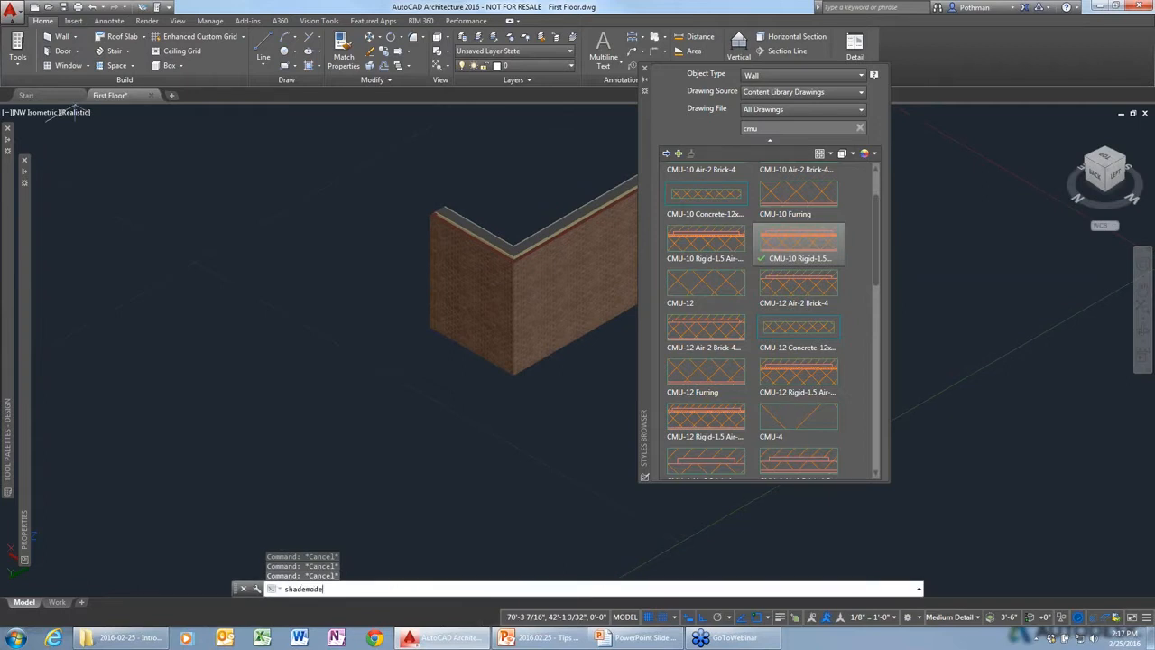
{"action": "key", "text": "Return"}
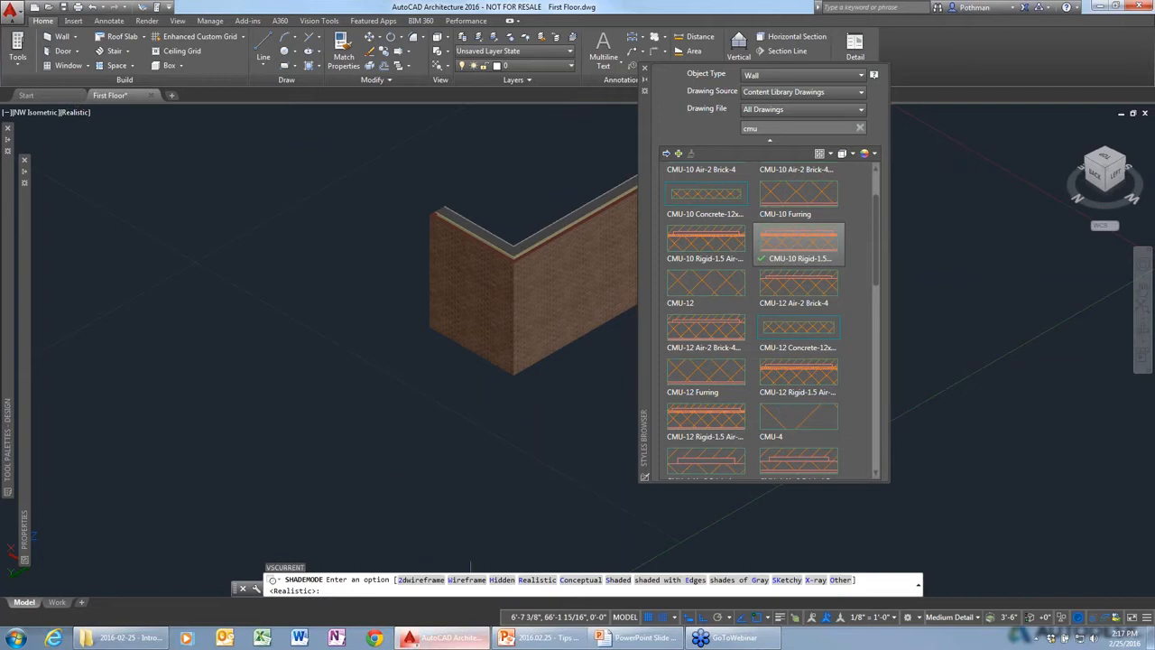
{"action": "type", "text": "2"}
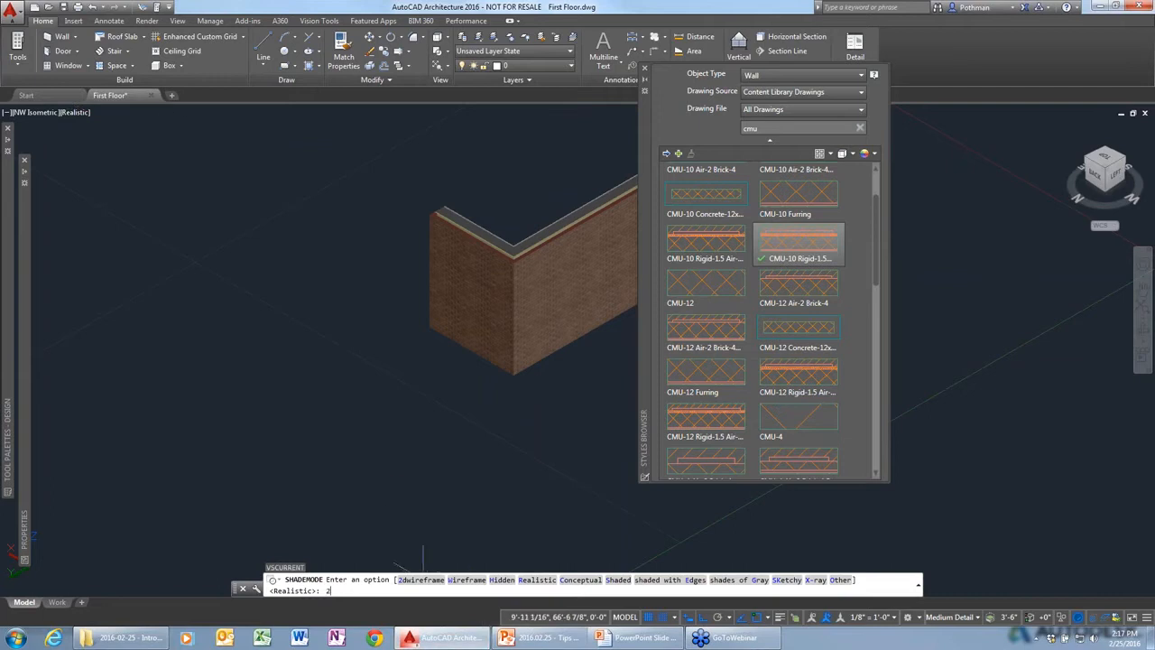
{"action": "key", "text": "Return"}
{"action": "key", "text": "Escape"}
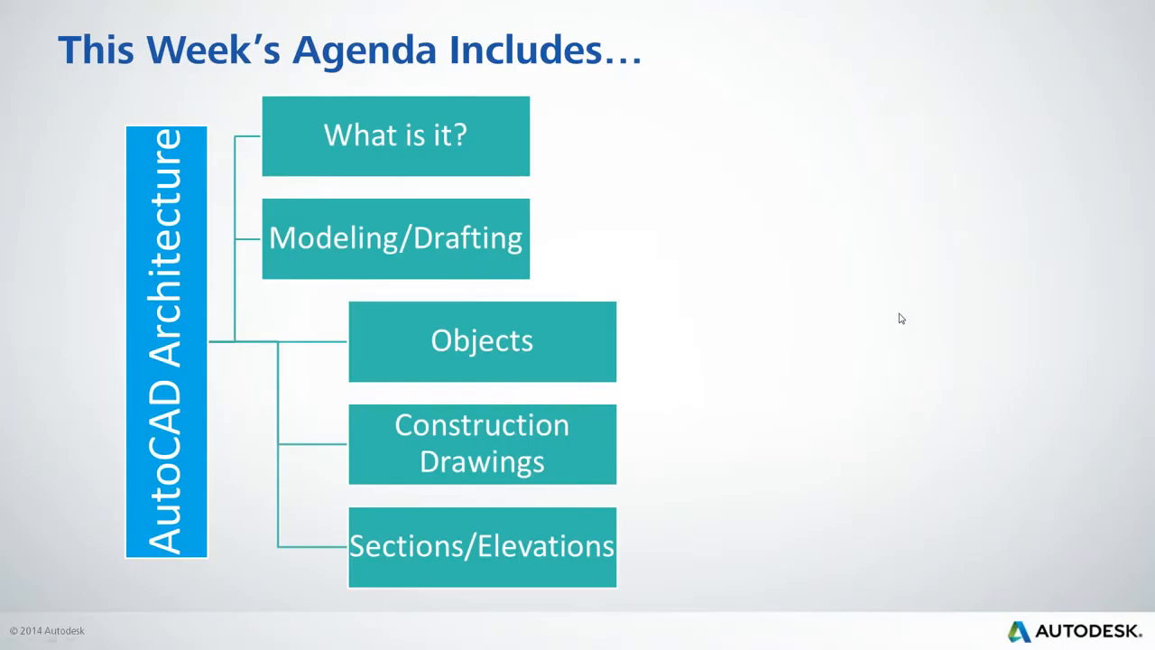
{"action": "left_click", "coordinate": [900, 318]}
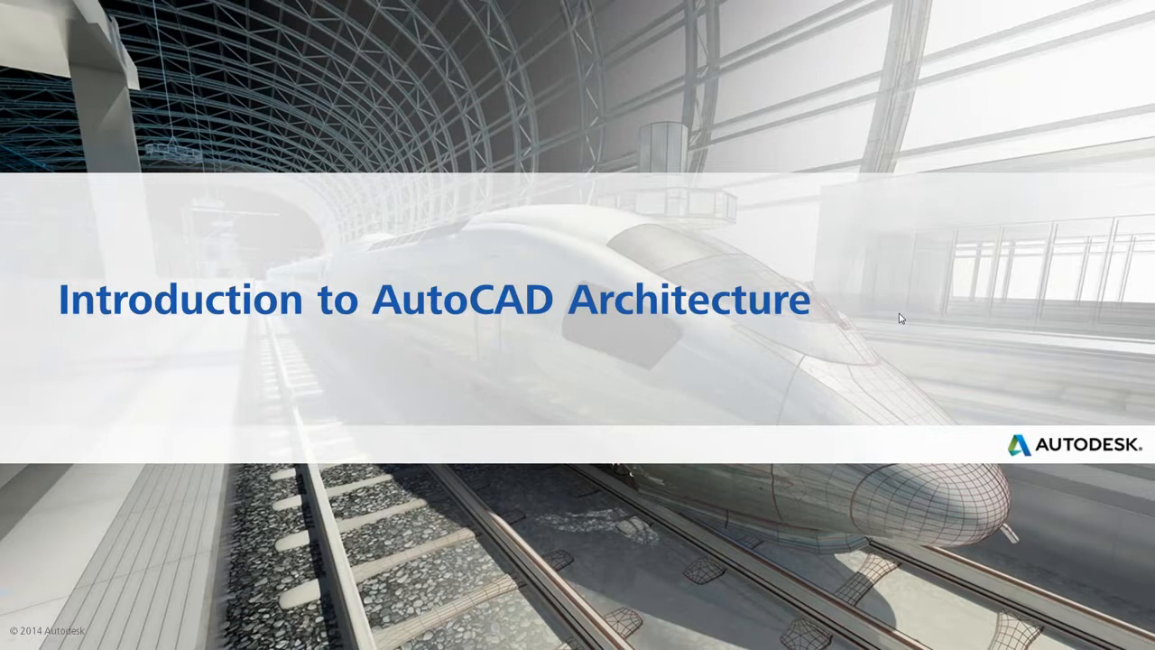
{"action": "key", "text": "Escape"}
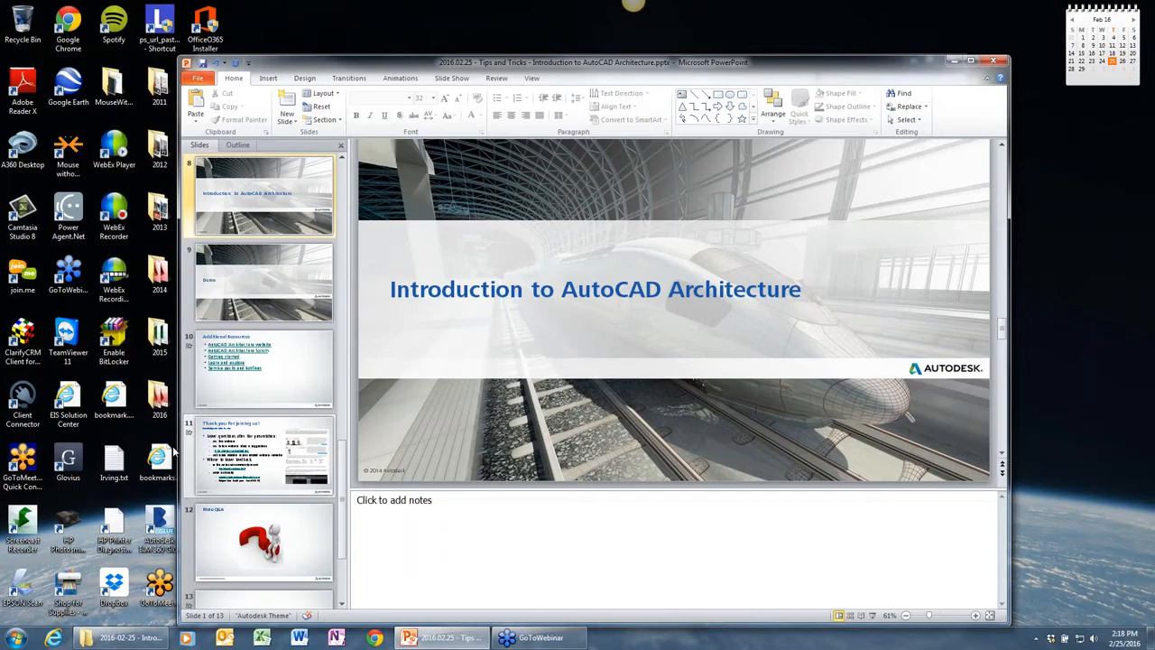
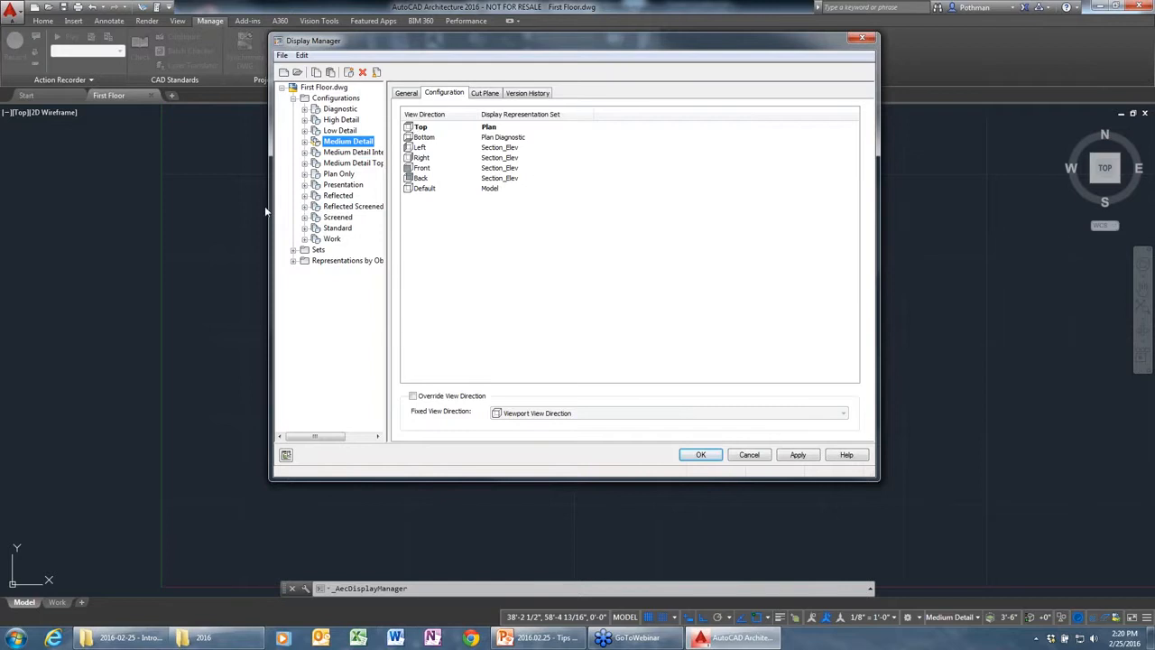
Step: Examine the view directions and representation sets of the Low Detail display configuration, leaving the Display Manager without changes
{"action": "left_click", "coordinate": [327, 131]}
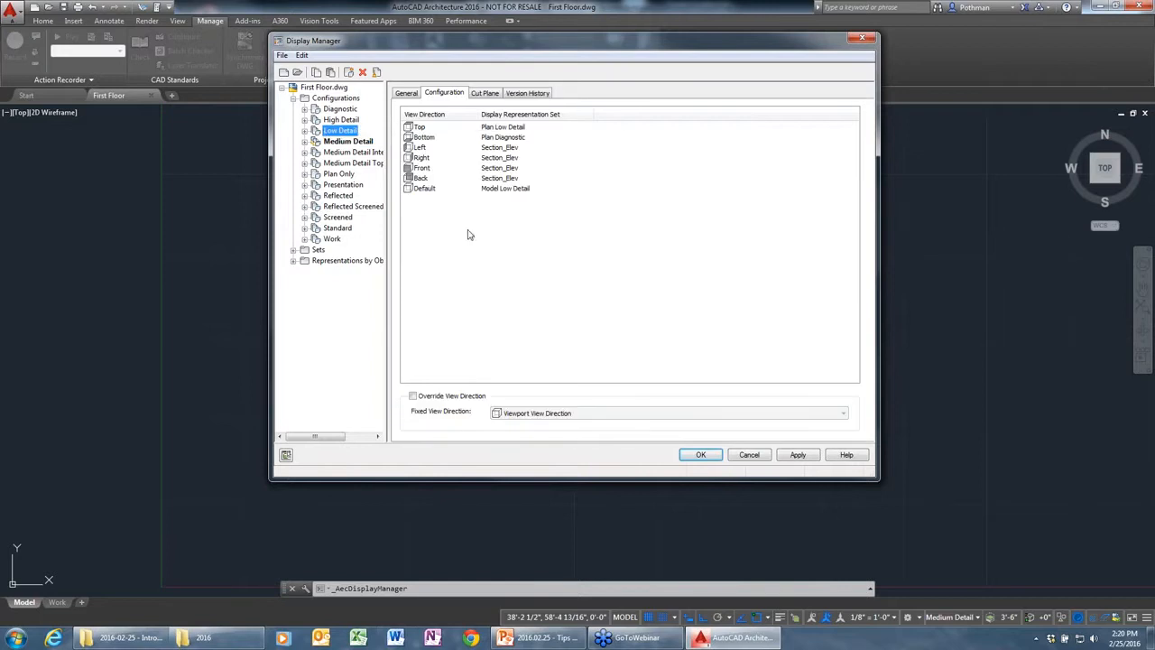
{"action": "left_click", "coordinate": [749, 455]}
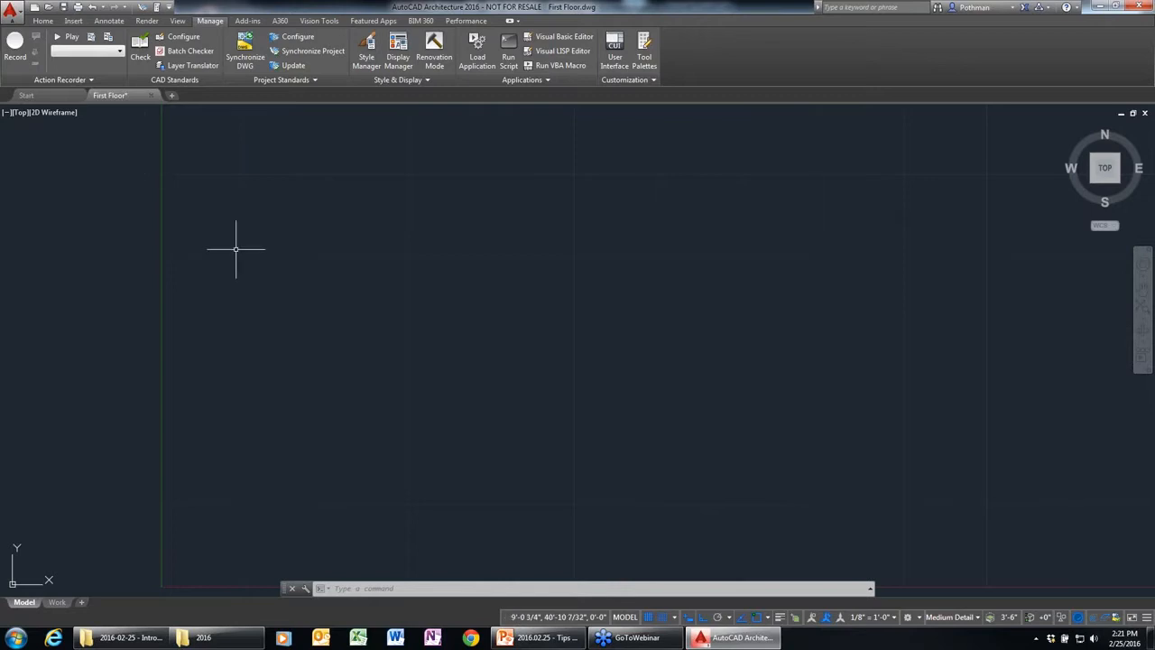
Step: Open the Properties palette and place it beside the collapsed tool palettes
{"action": "left_click", "coordinate": [71, 37]}
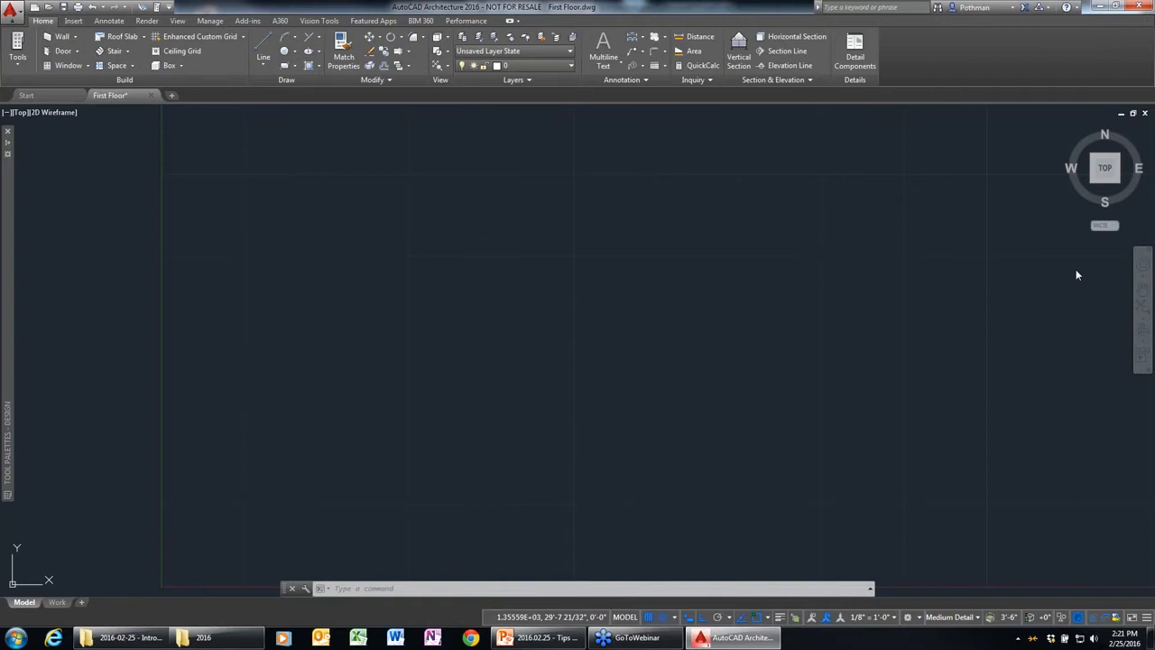
{"action": "key", "text": "ctrl+1"}
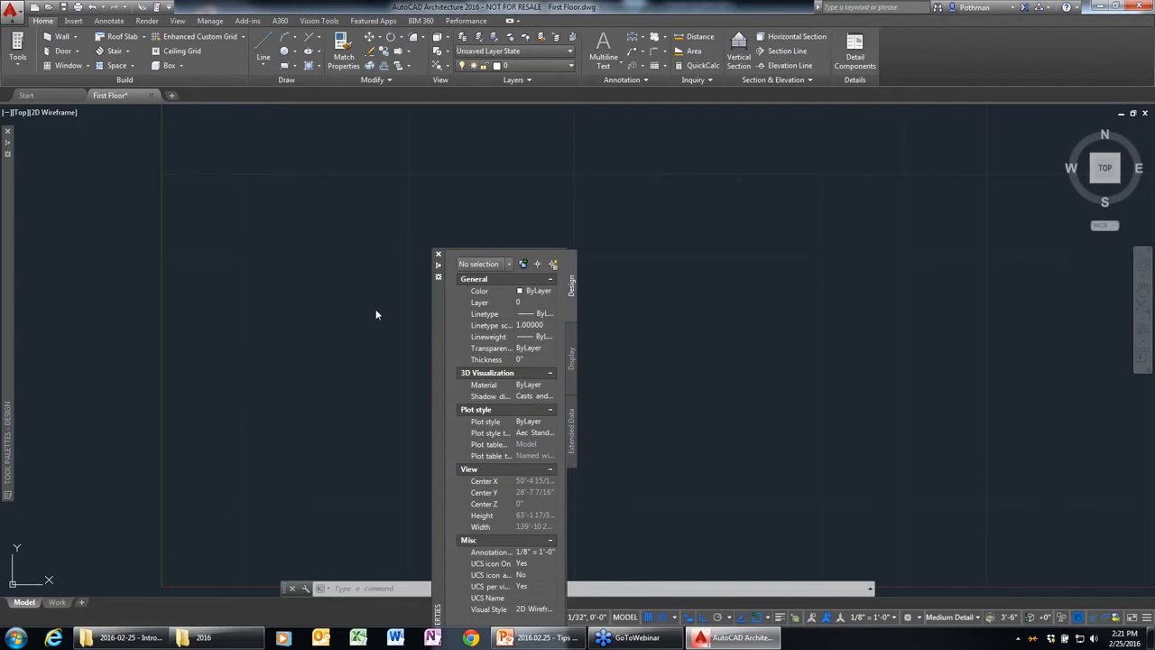
{"action": "left_click_drag", "start_coordinate": [439, 322], "coordinate": [36, 240]}
Step: Draw a closed rectangle of Standard walls starting at 10',10', running 40' east and 30' north, finished with ortho close
{"action": "left_click", "coordinate": [16, 144]}
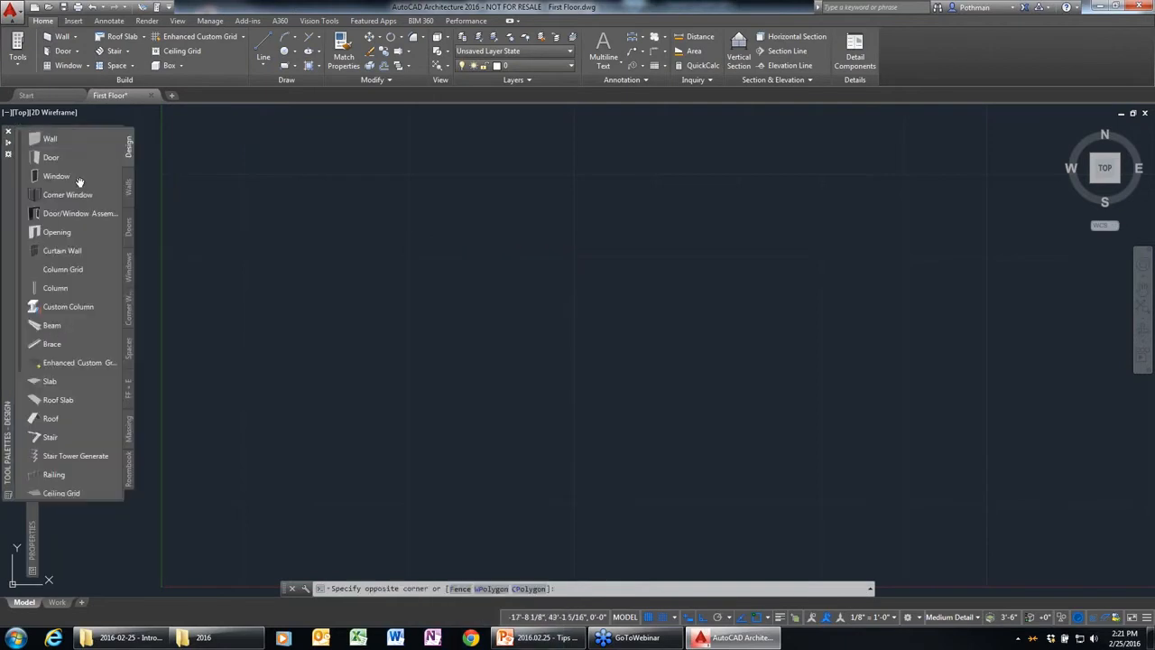
{"action": "left_click", "coordinate": [50, 139]}
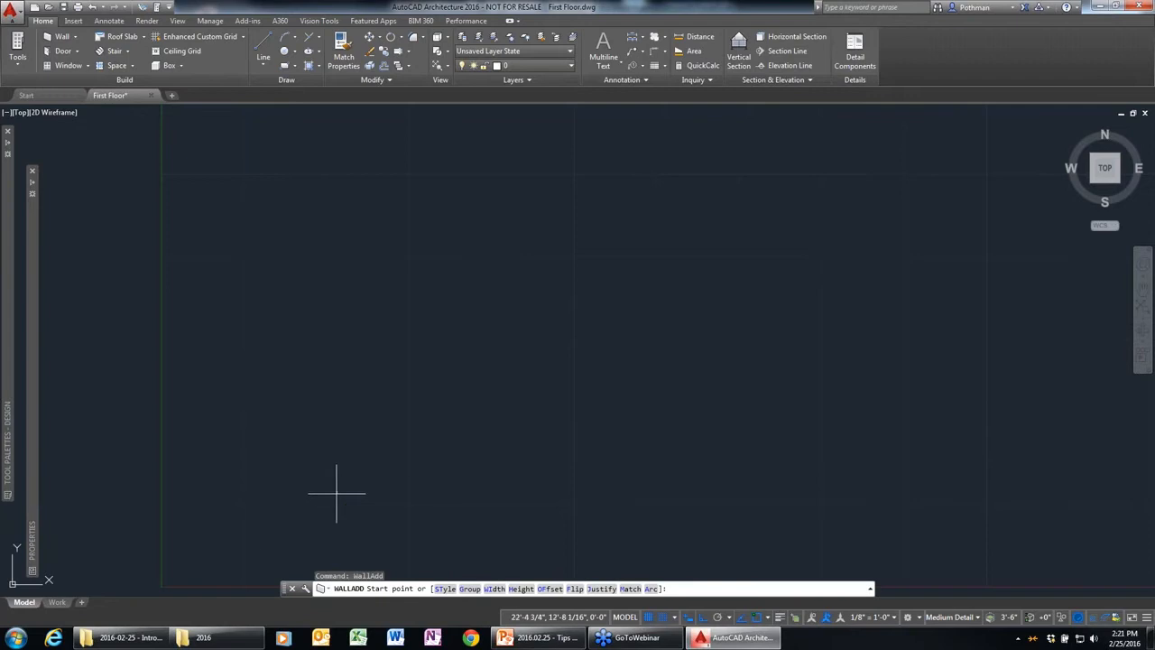
{"action": "type", "text": "10"}
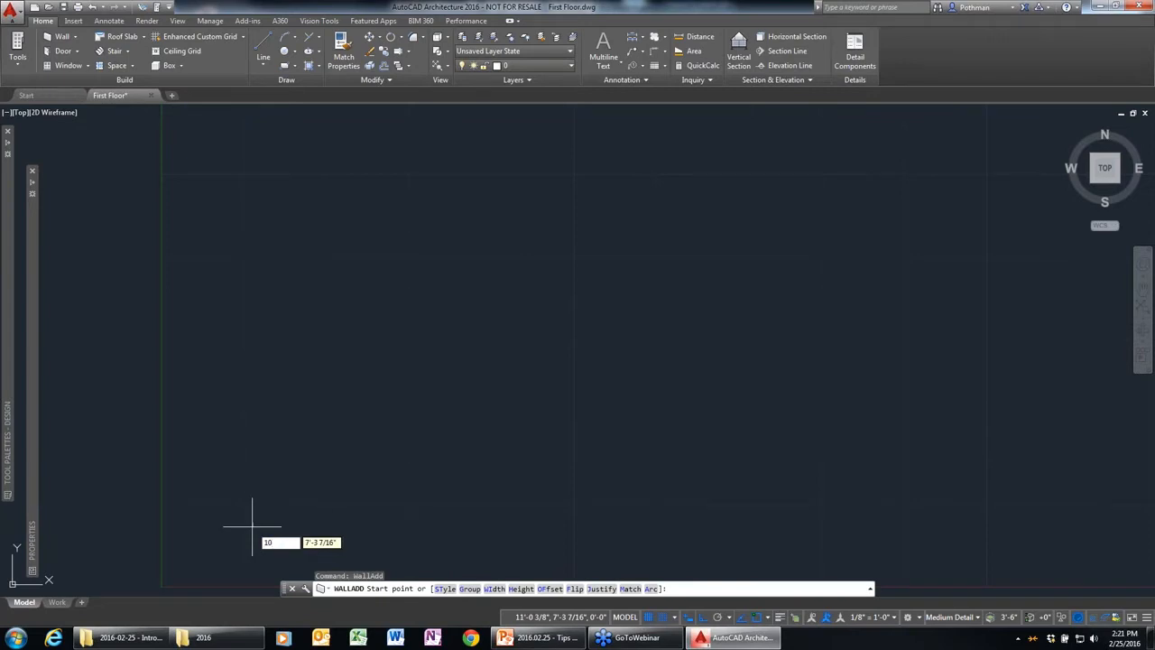
{"action": "type", "text": "',10'"}
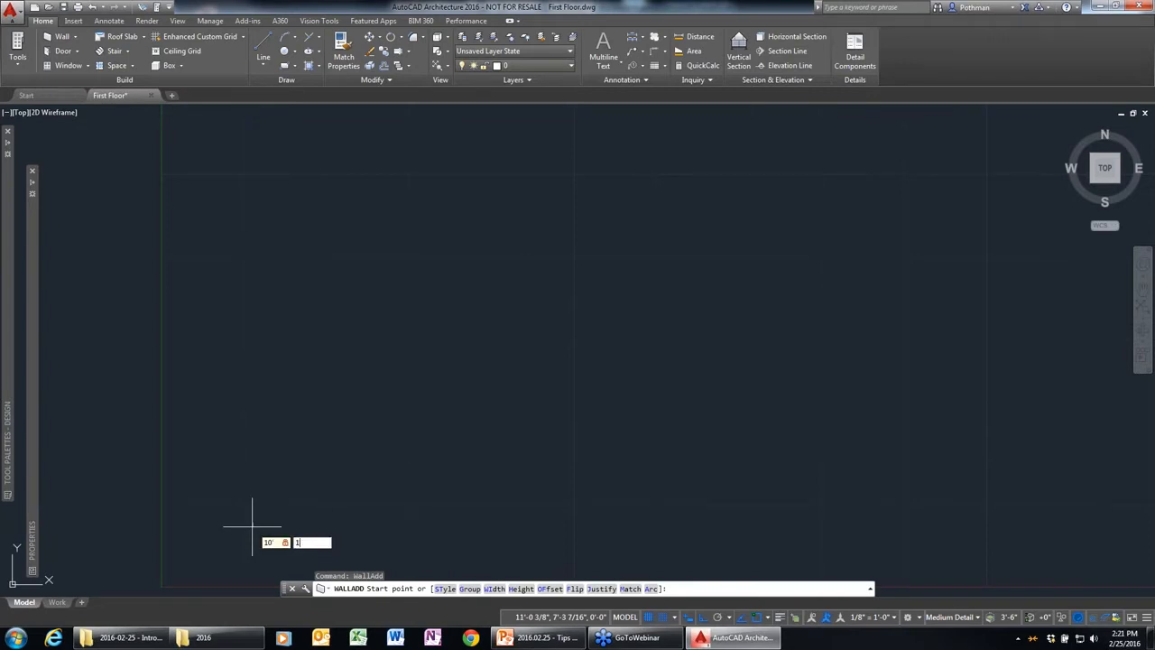
{"action": "key", "text": "Return"}
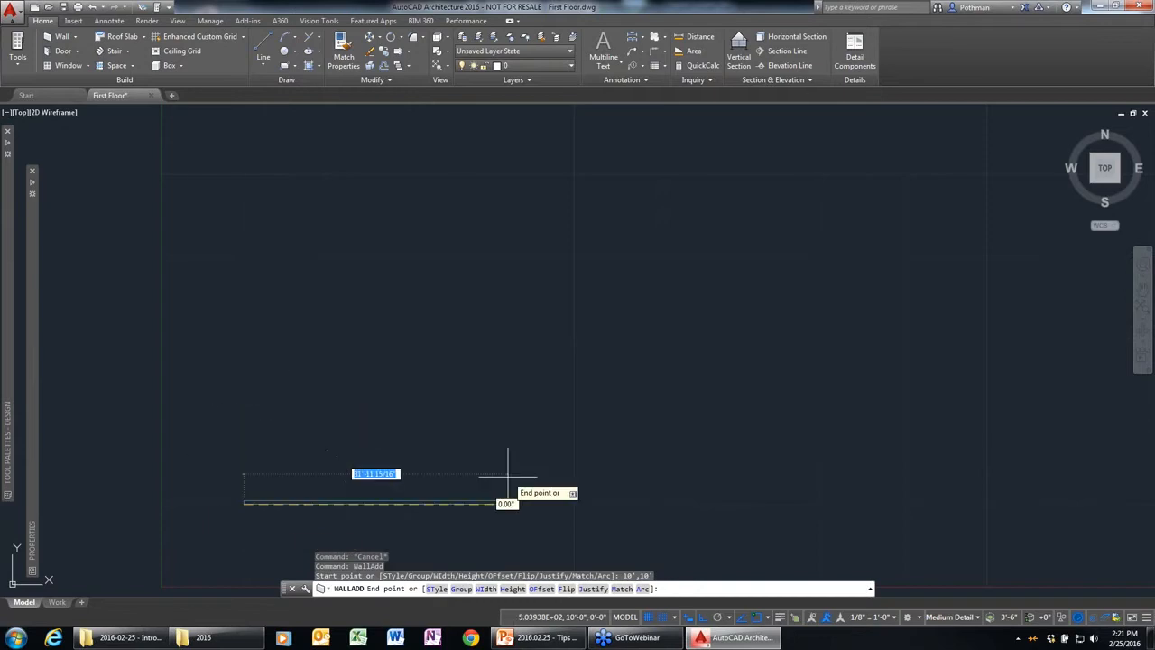
{"action": "type", "text": "40'"}
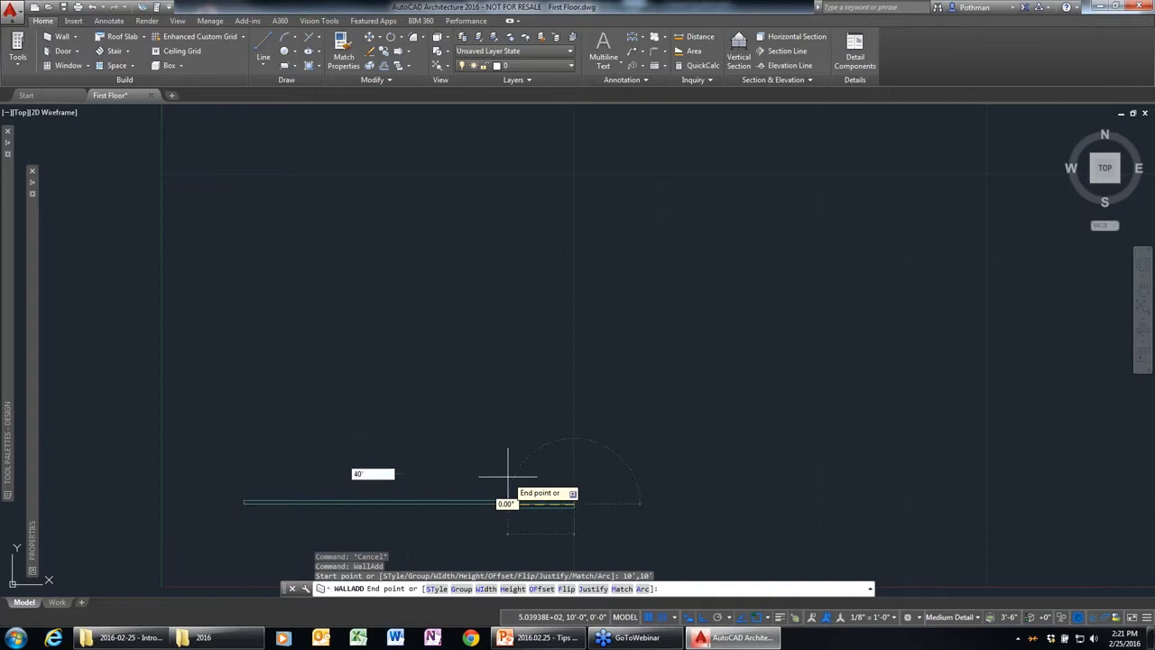
{"action": "key", "text": "Return"}
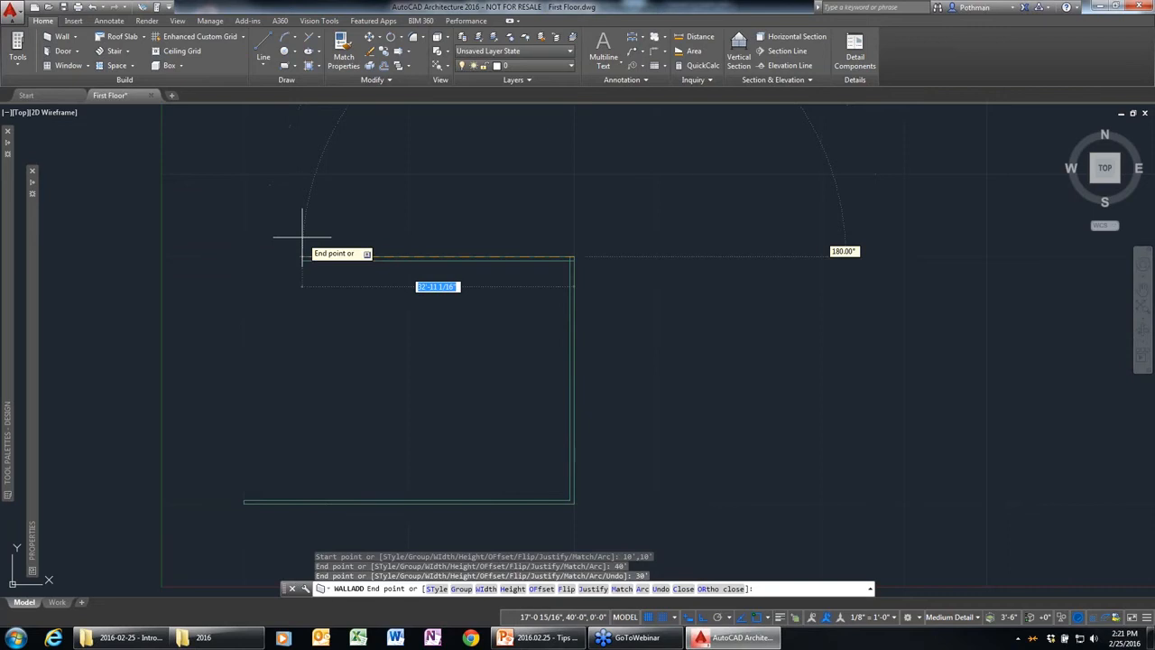
{"action": "left_click", "coordinate": [713, 589]}
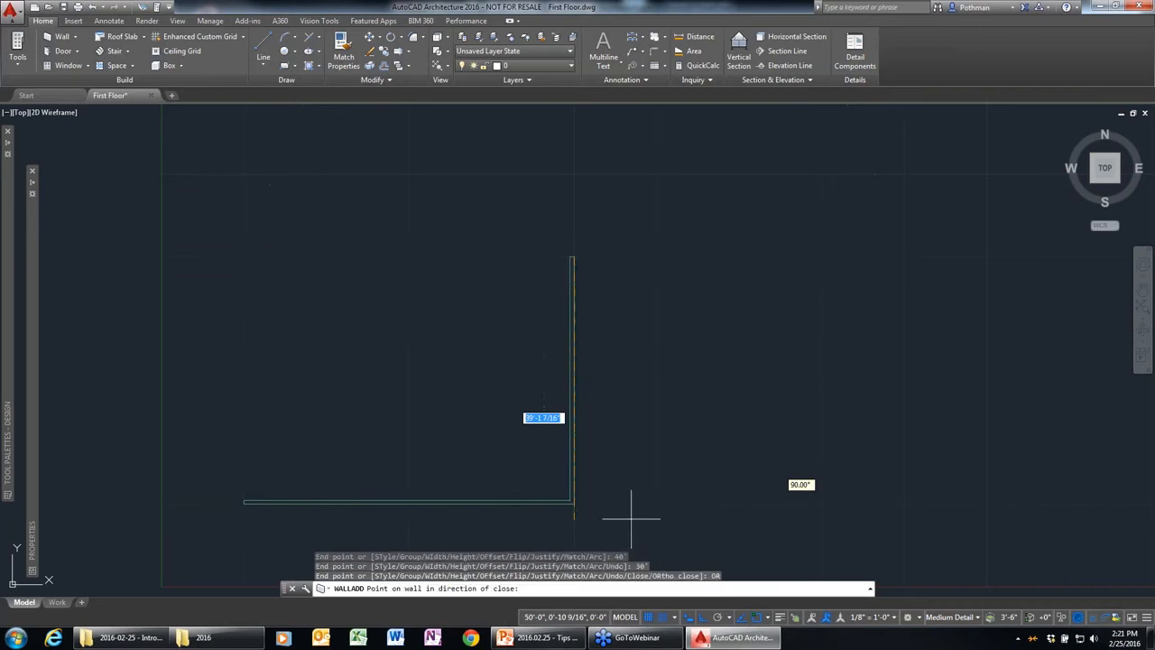
{"action": "left_click", "coordinate": [315, 288]}
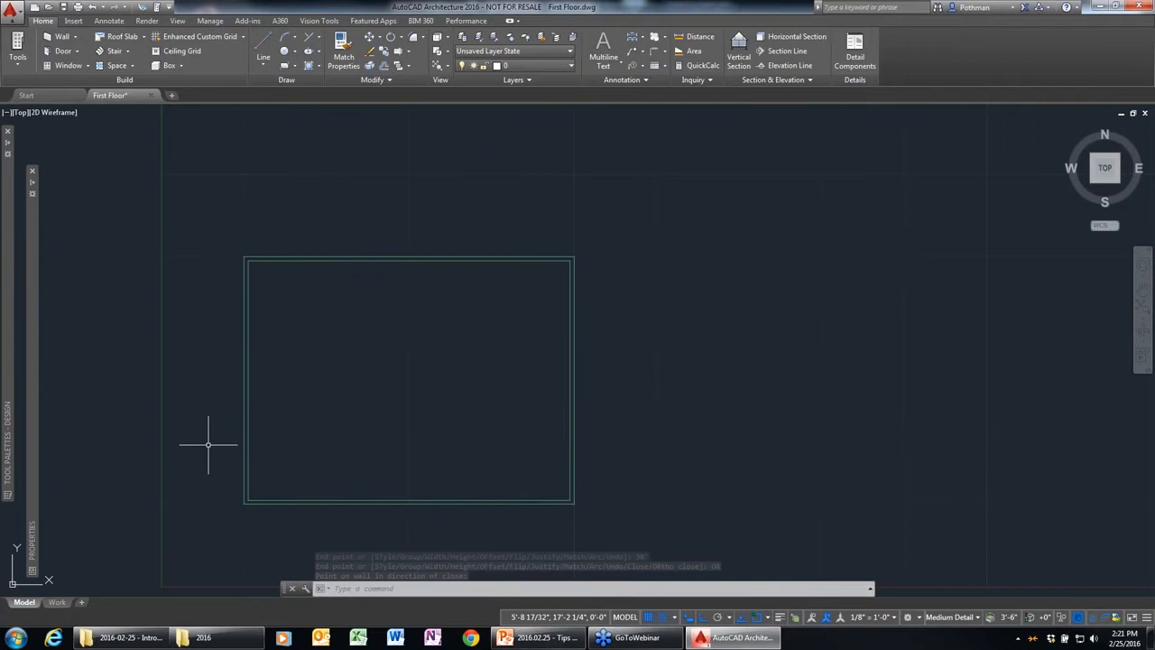
Step: Turn off the grid display around the rectangular walls
{"action": "key", "text": "F7"}
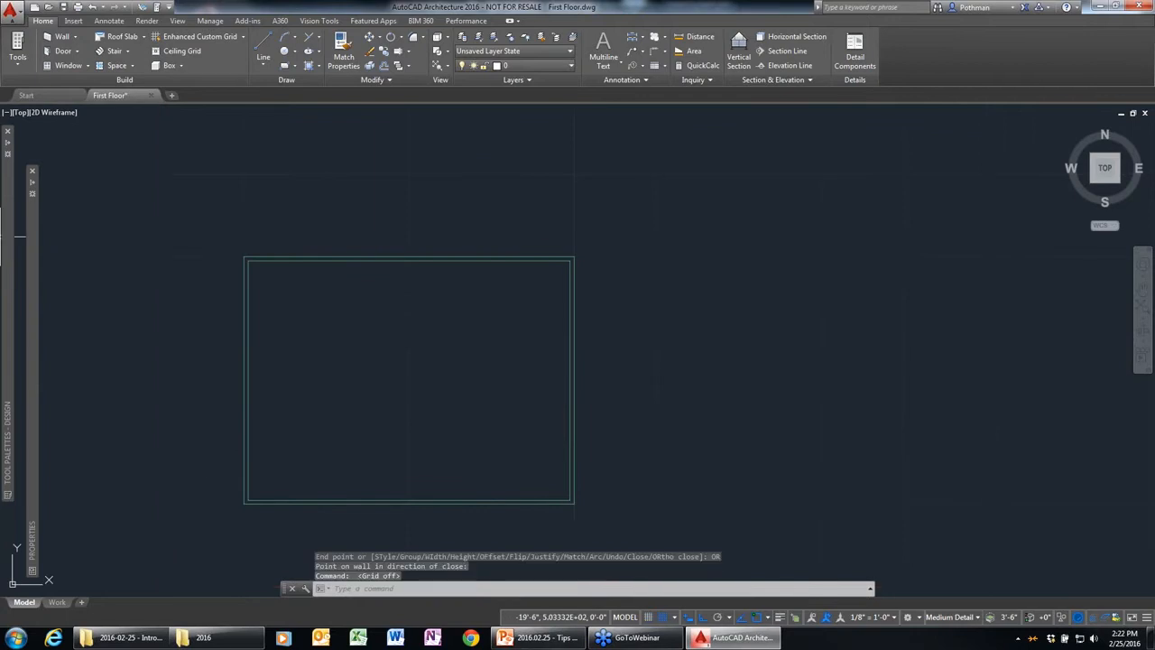
{"action": "middle_click_drag", "start_coordinate": [306, 351], "coordinate": [465, 292]}
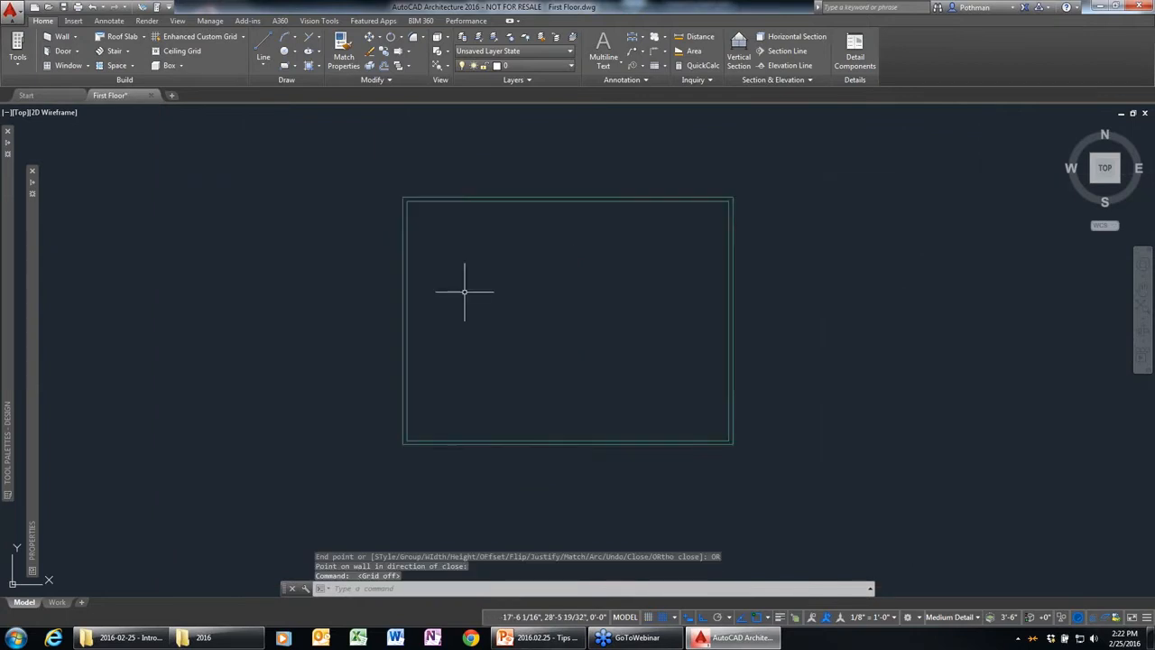
{"action": "scroll", "coordinate": [465, 292], "scroll_direction": "up", "scroll_amount": 2}
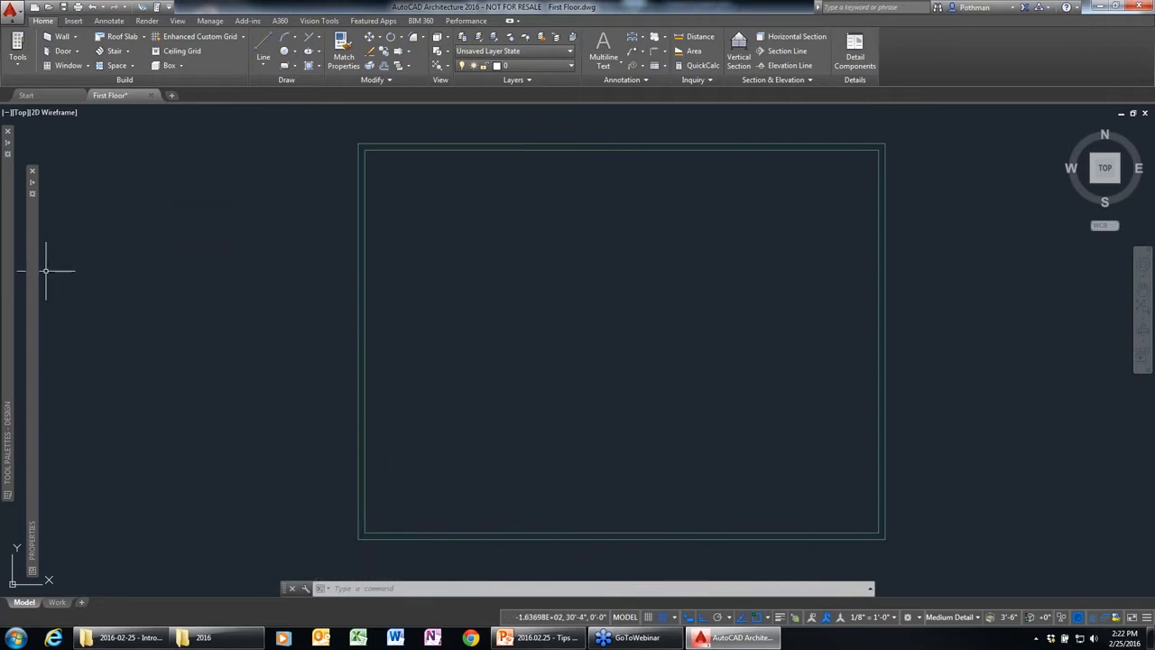
Step: Look over the predefined brick, CMU, concrete and stud wall tools in the Walls palette
{"action": "mouse_move", "coordinate": [9, 270]}
{"action": "left_click", "coordinate": [129, 189]}
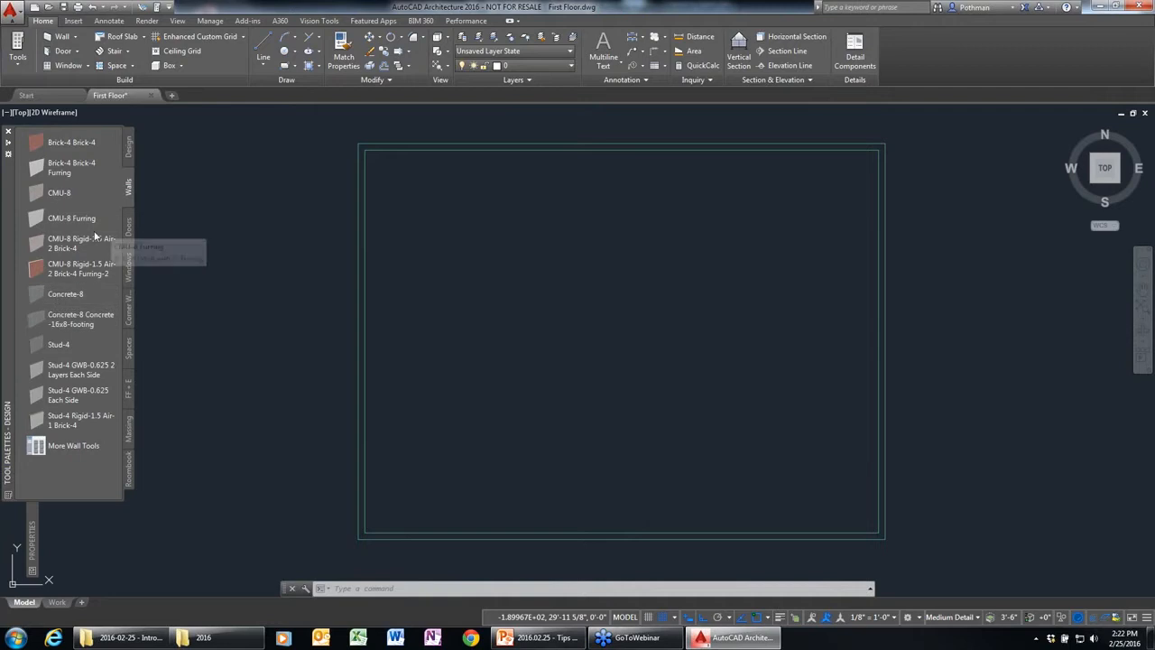
{"action": "left_click", "coordinate": [79, 268]}
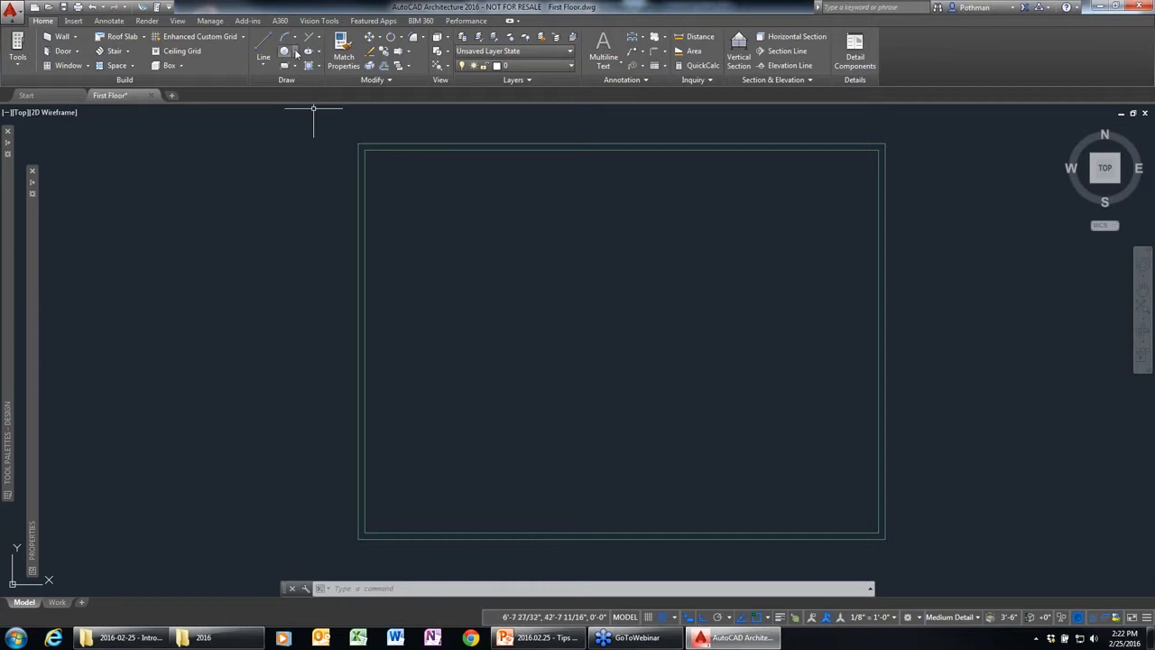
Step: Open the Styles Browser, set the object type to Wall and search the content library drawings for siding
{"action": "left_click", "coordinate": [18, 60]}
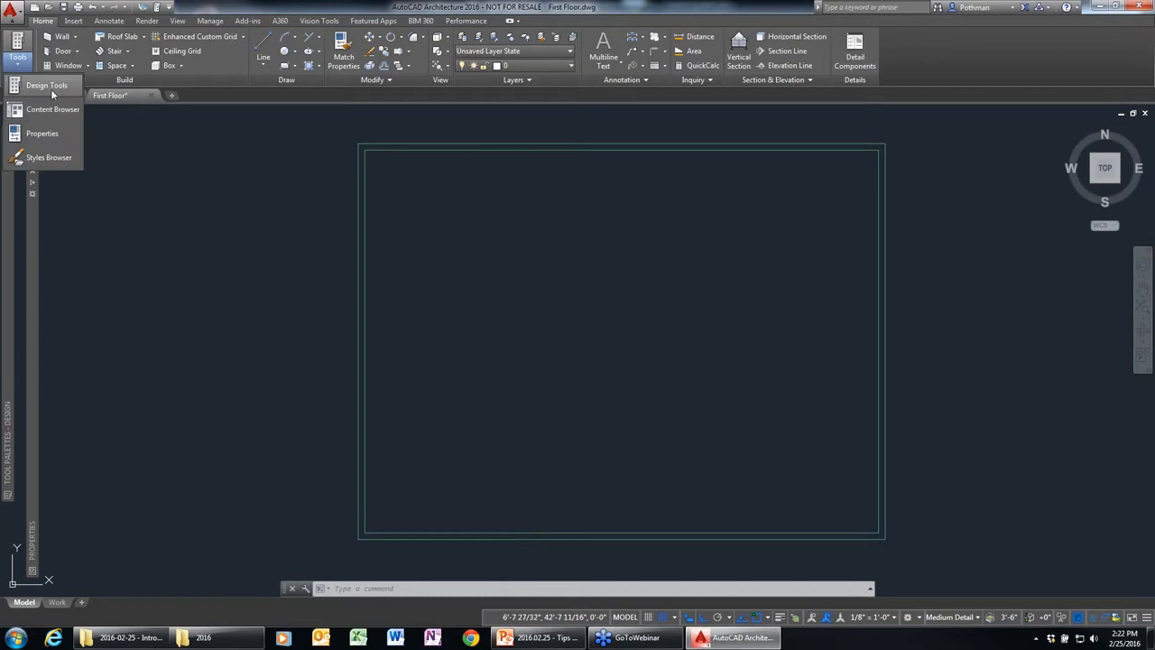
{"action": "left_click", "coordinate": [47, 159]}
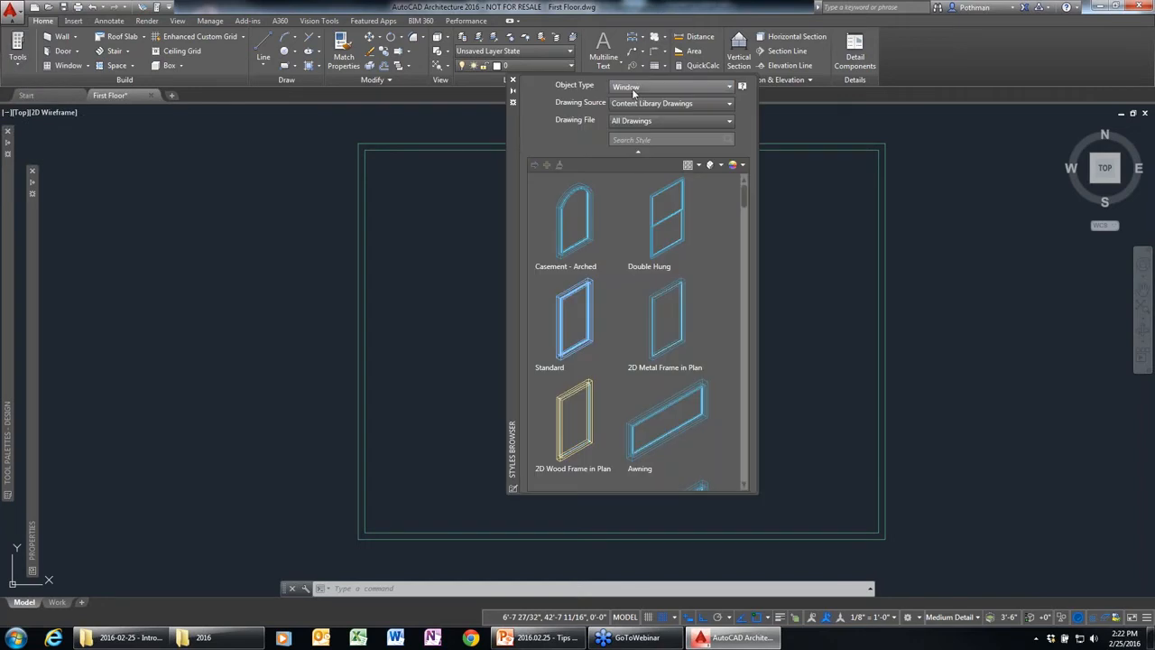
{"action": "left_click", "coordinate": [634, 87]}
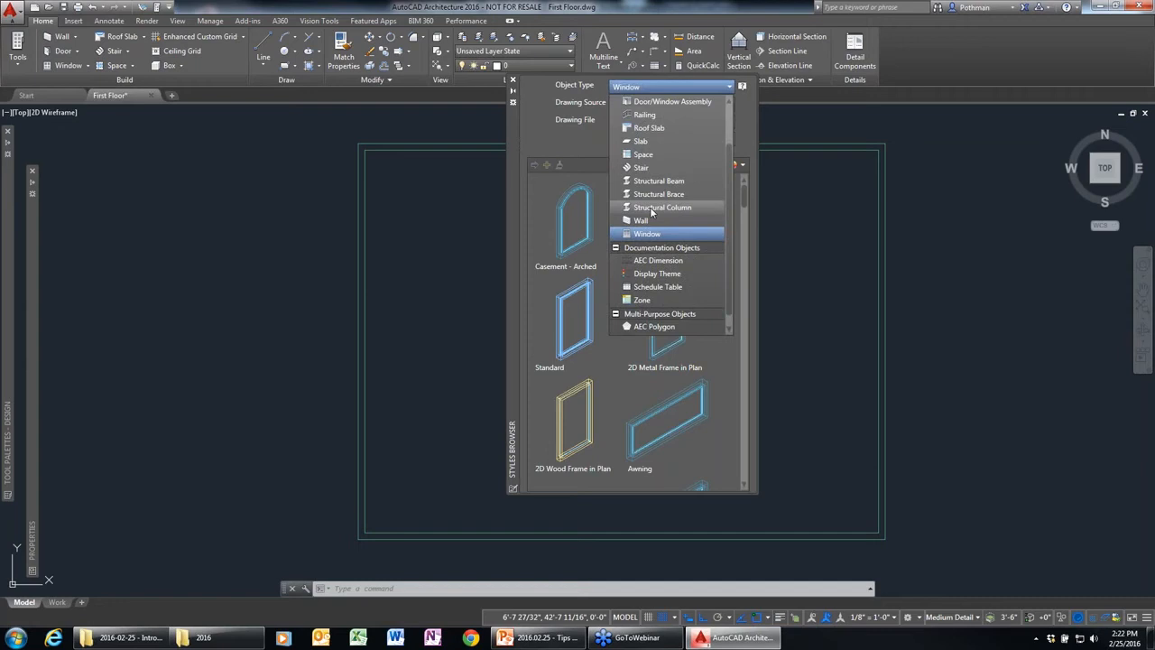
{"action": "left_click", "coordinate": [642, 220]}
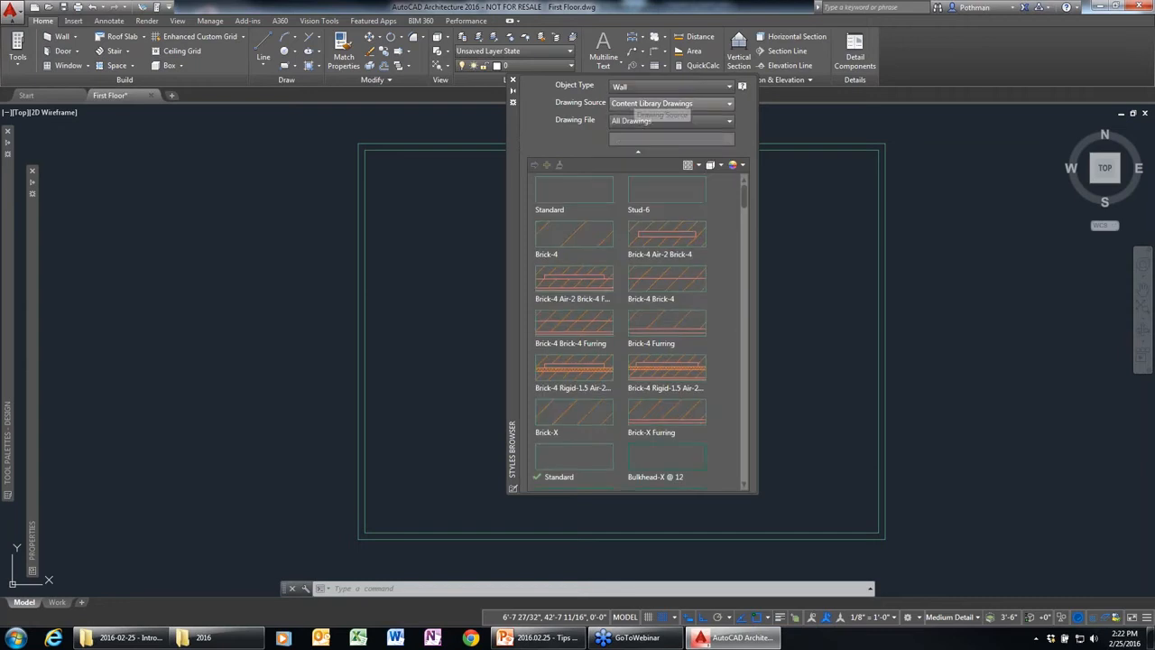
{"action": "type", "text": "siding"}
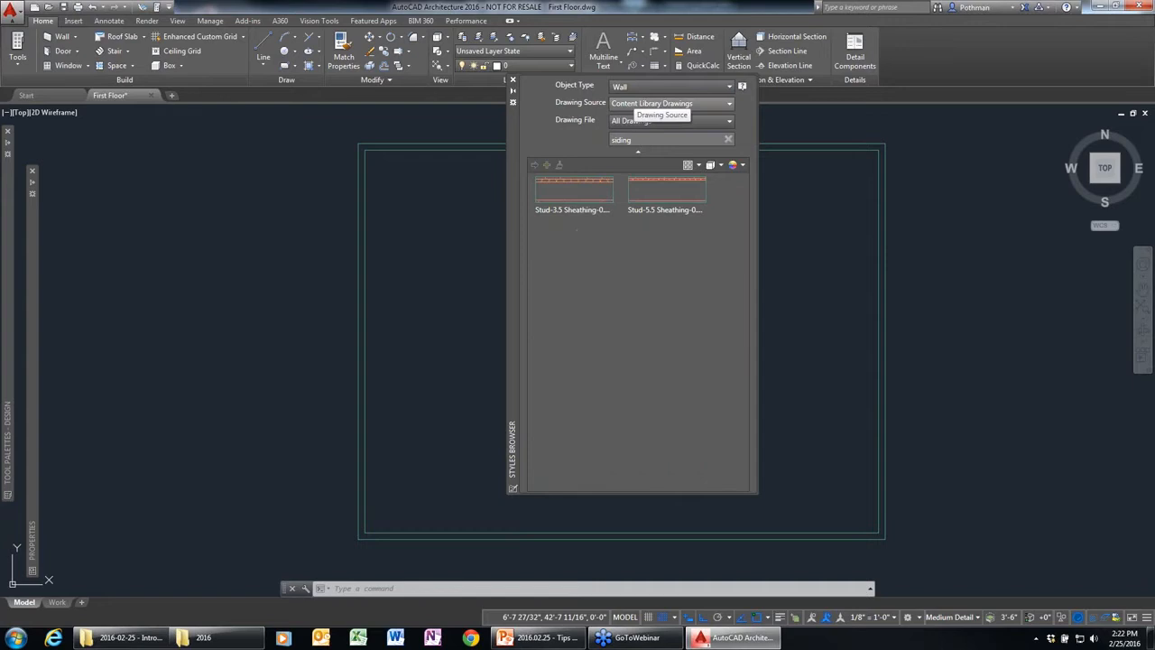
Step: Load the Stud-5.5 Sheathing-0.5 Siding wall style into the drawing without placing a wall, and close the Styles Browser
{"action": "double_click", "coordinate": [676, 198]}
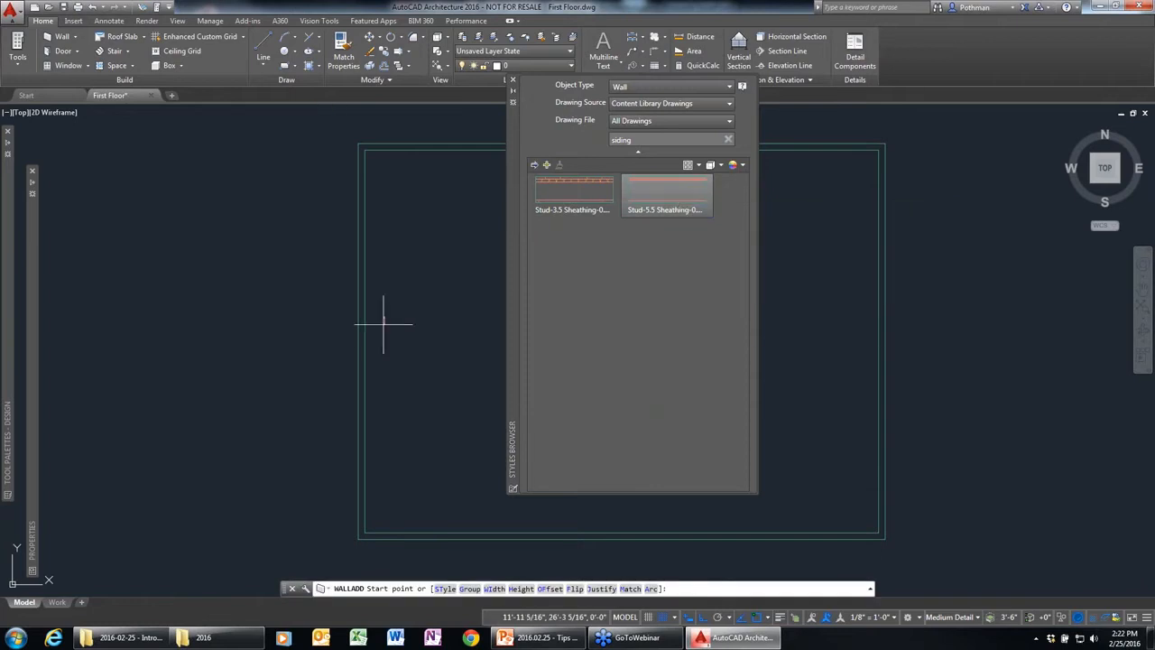
{"action": "key", "text": "Escape"}
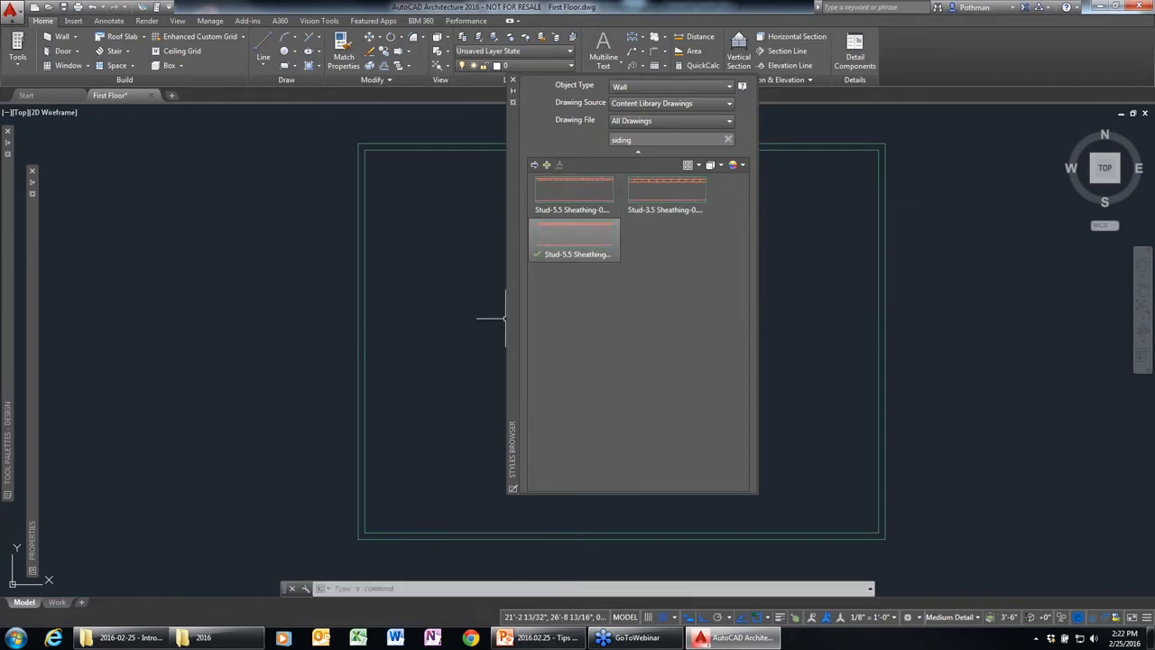
{"action": "left_click", "coordinate": [513, 80]}
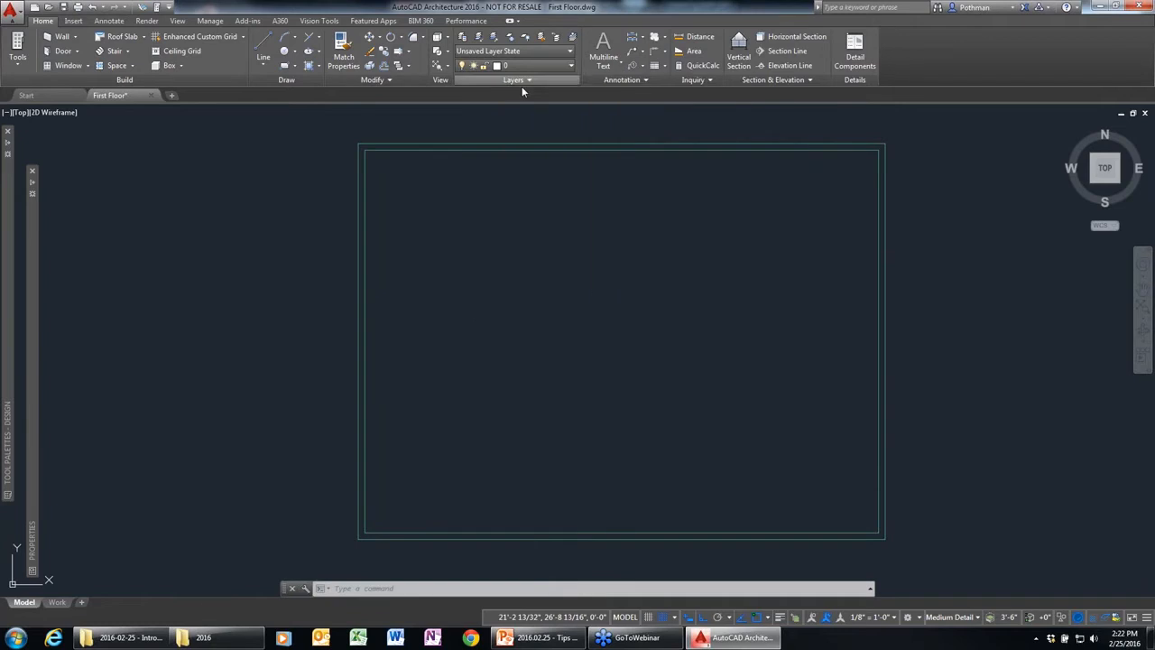
Step: Apply the Stud-5.5 Sheathing-0.5 Siding style to all four walls and view them in SE isometric
{"action": "left_click", "coordinate": [926, 557]}
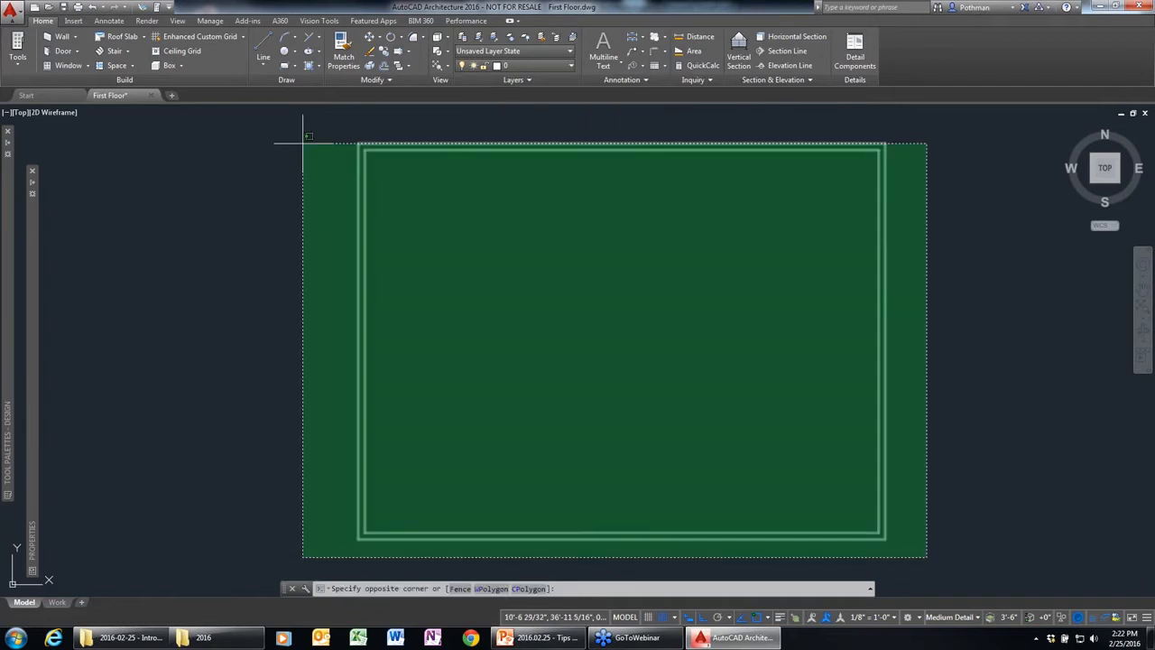
{"action": "left_click", "coordinate": [303, 142]}
{"action": "mouse_move", "coordinate": [33, 270]}
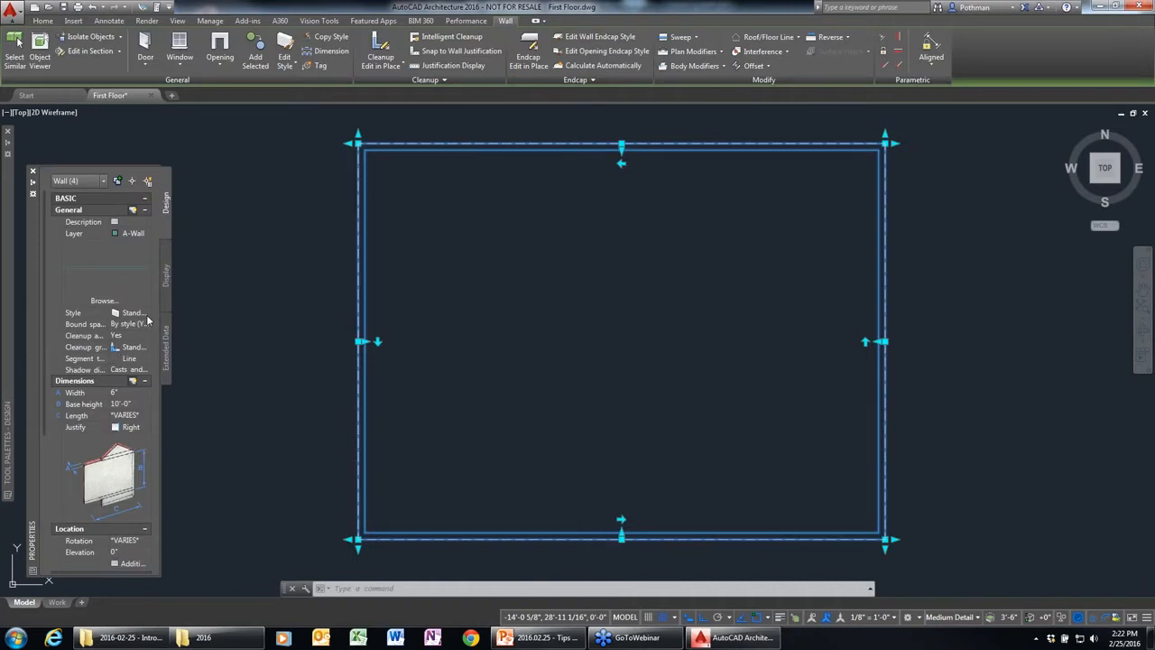
{"action": "left_click", "coordinate": [143, 313]}
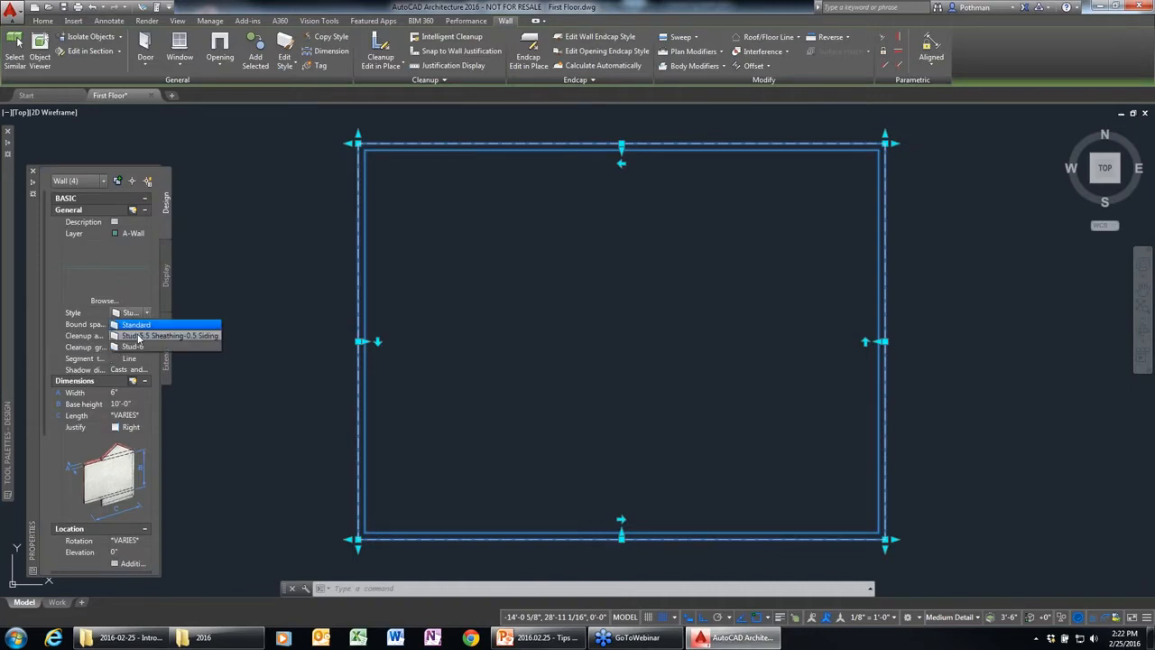
{"action": "left_click", "coordinate": [138, 336]}
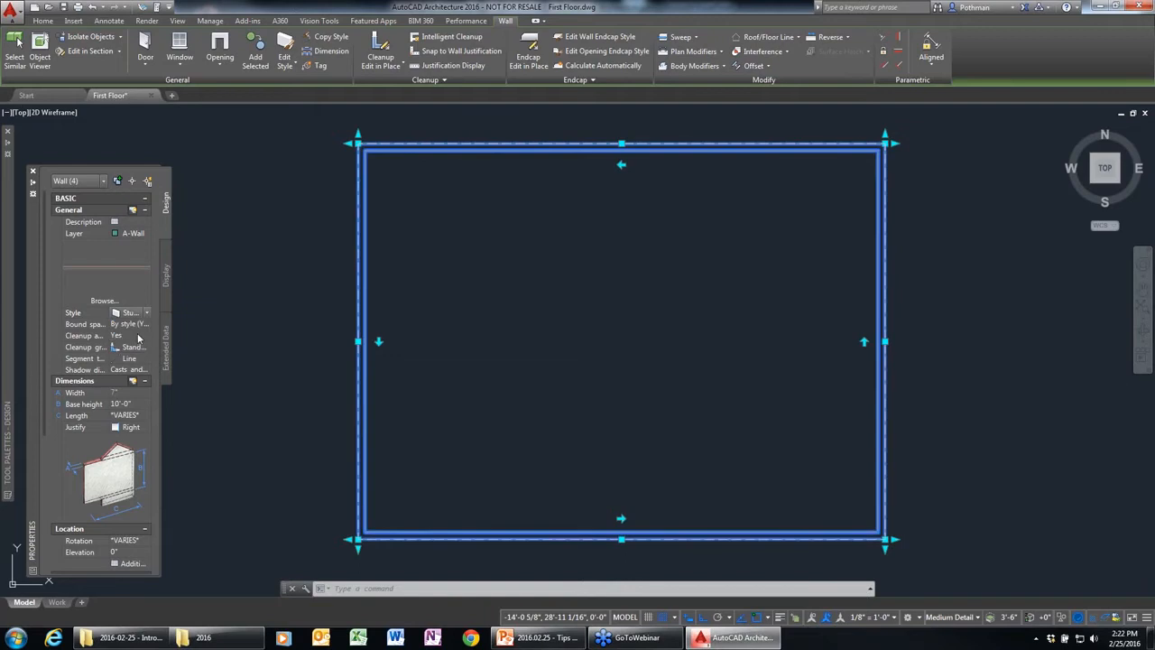
{"action": "key", "text": "Escape"}
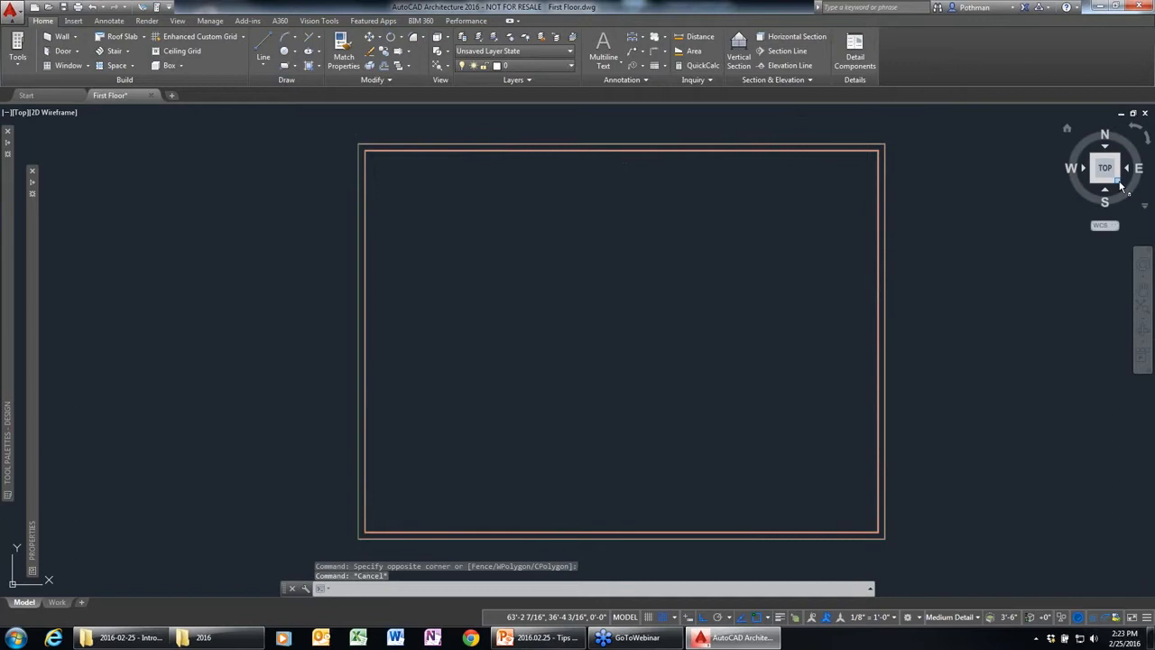
{"action": "left_click_drag", "start_coordinate": [1120, 185], "coordinate": [952, 180]}
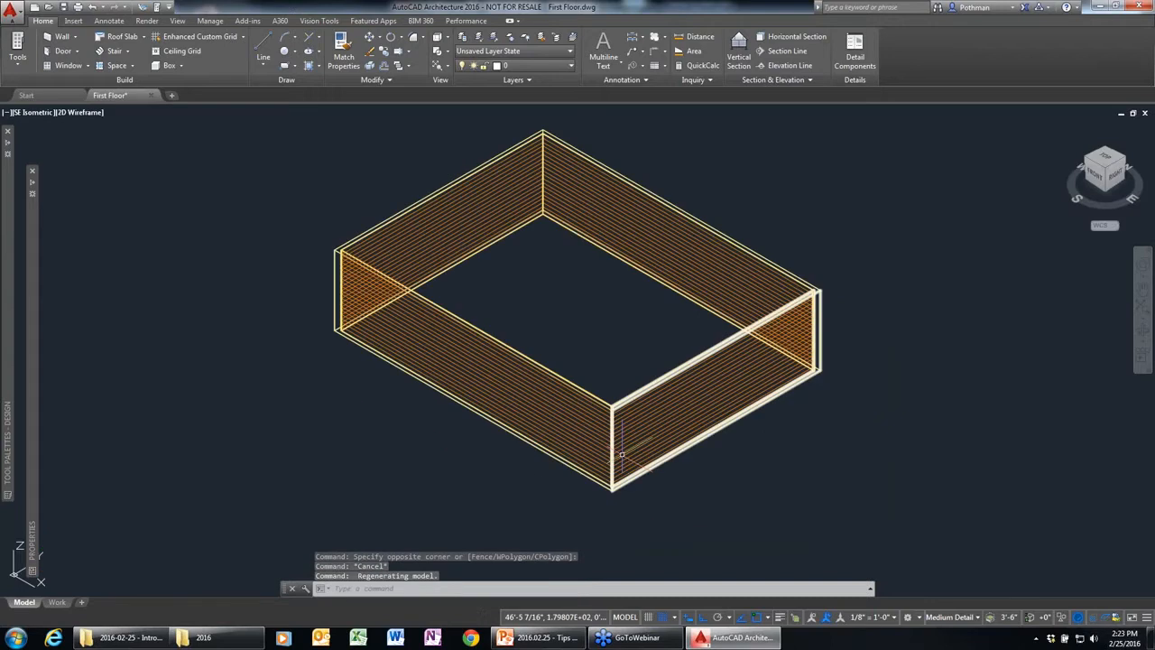
Step: Reverse the direction of all four walls so that their siding faces the outside of the building
{"action": "left_click", "coordinate": [810, 483]}
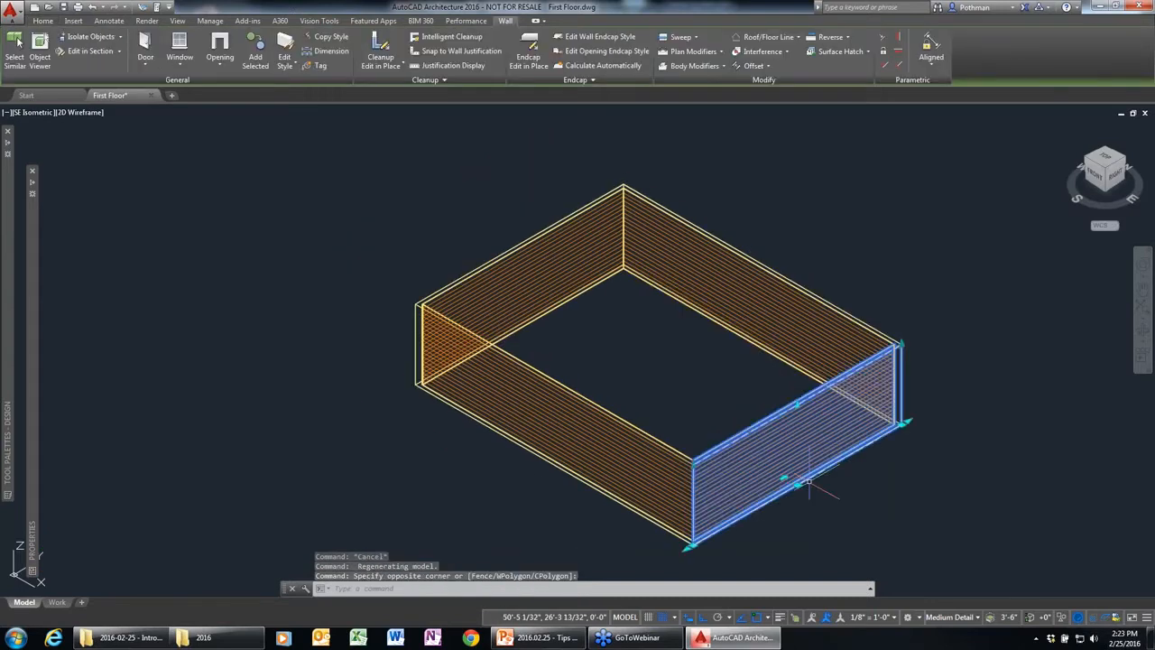
{"action": "left_click", "coordinate": [561, 457]}
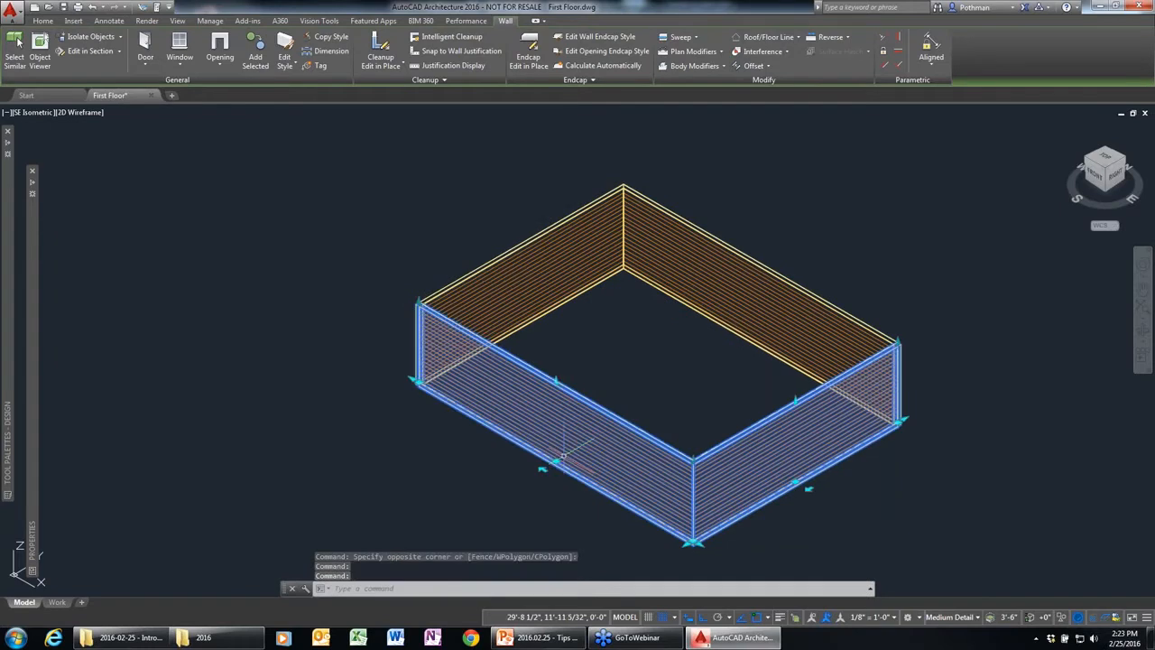
{"action": "left_click", "coordinate": [583, 291]}
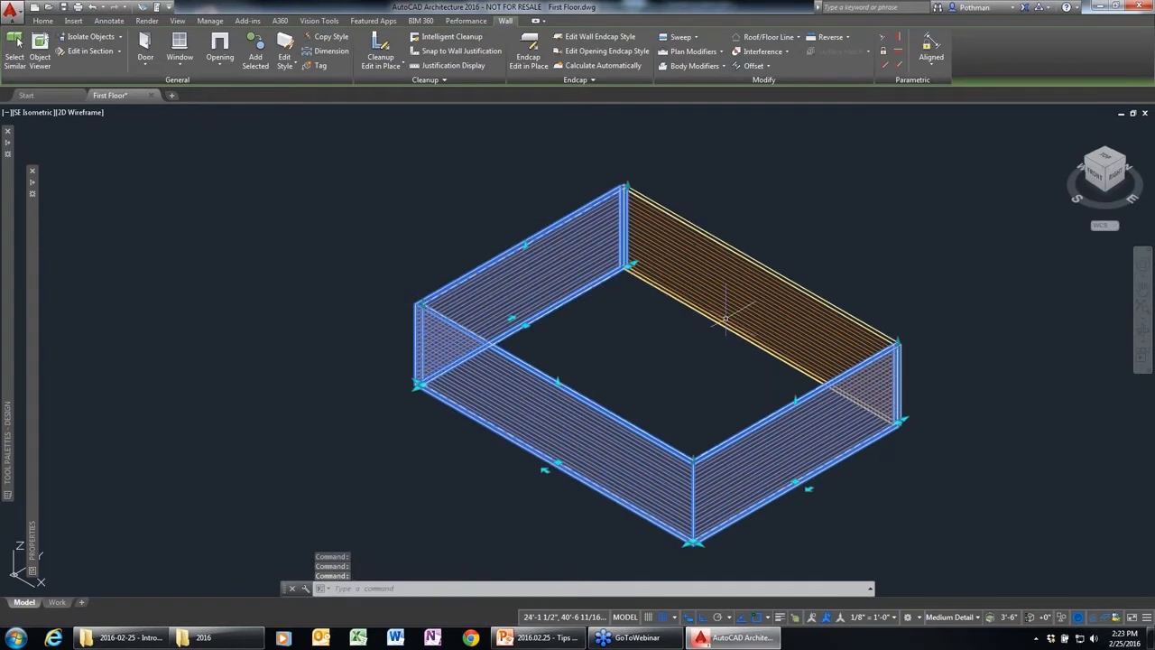
{"action": "left_click", "coordinate": [725, 318]}
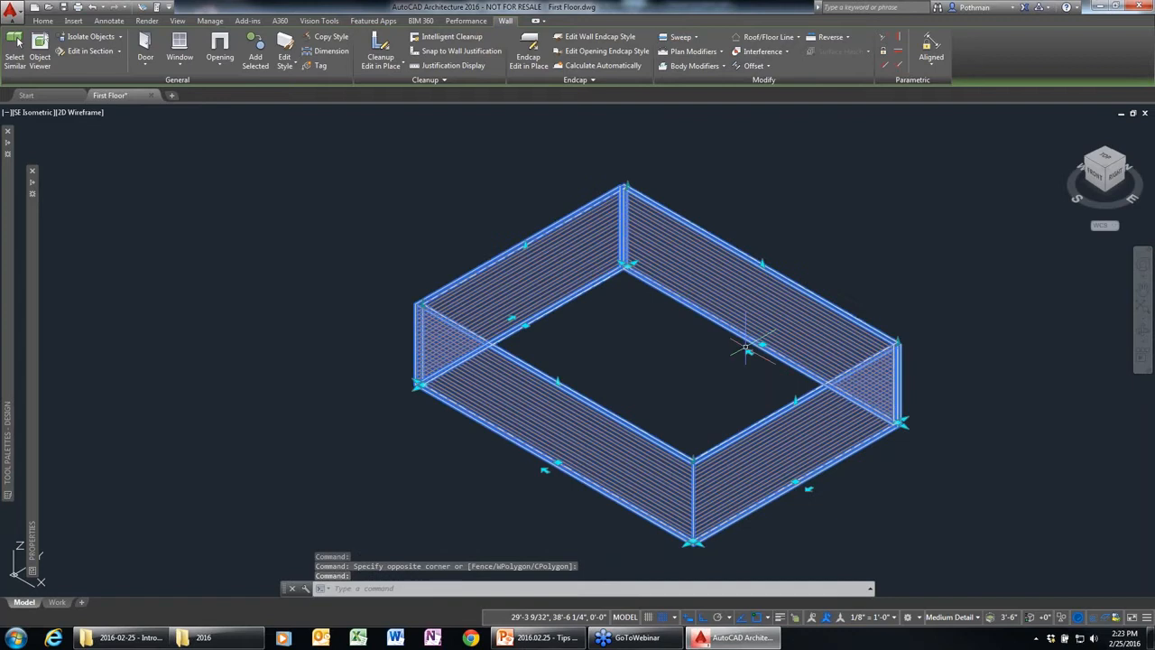
{"action": "left_click", "coordinate": [746, 350]}
{"action": "key", "text": "Escape"}
Step: Display the building in the Realistic visual style and examine the siding on the exterior walls up close
{"action": "left_click", "coordinate": [81, 113]}
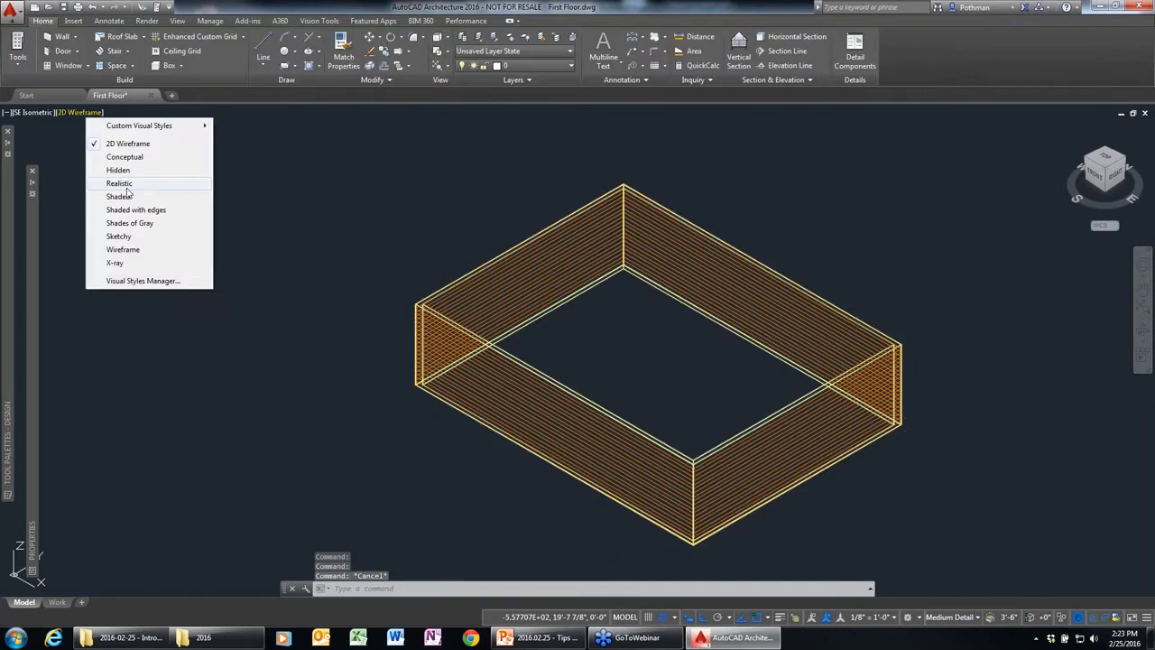
{"action": "left_click", "coordinate": [127, 185]}
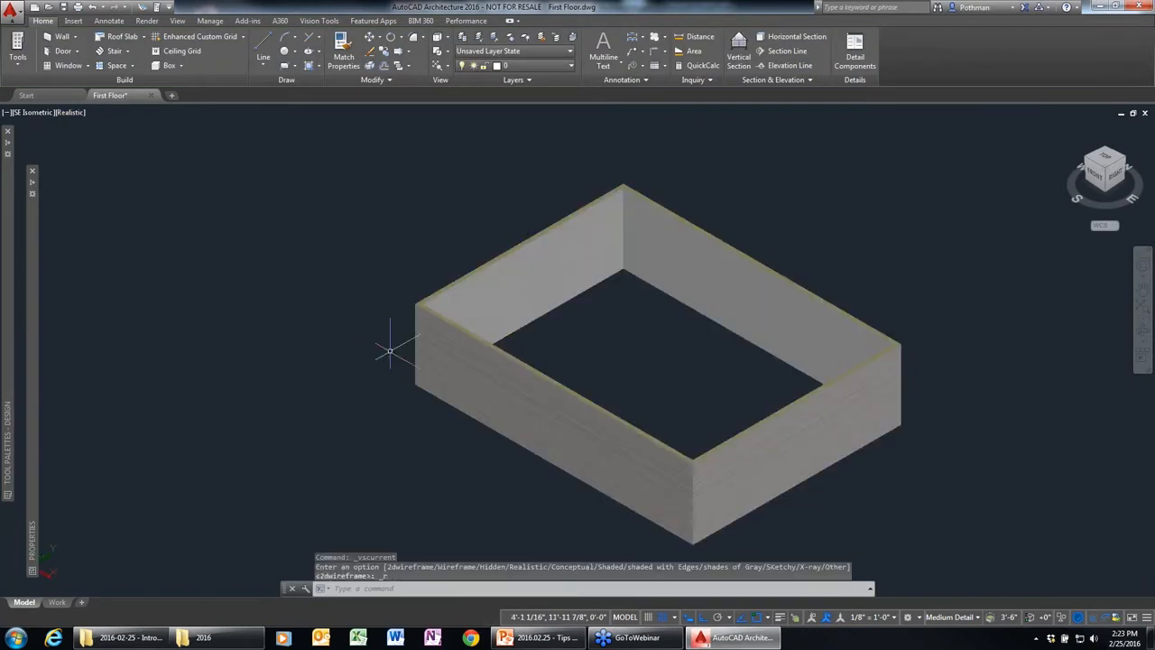
{"action": "scroll", "coordinate": [390, 351], "scroll_direction": "up", "scroll_amount": 4}
{"action": "scroll", "coordinate": [424, 364], "scroll_direction": "up", "scroll_amount": 5}
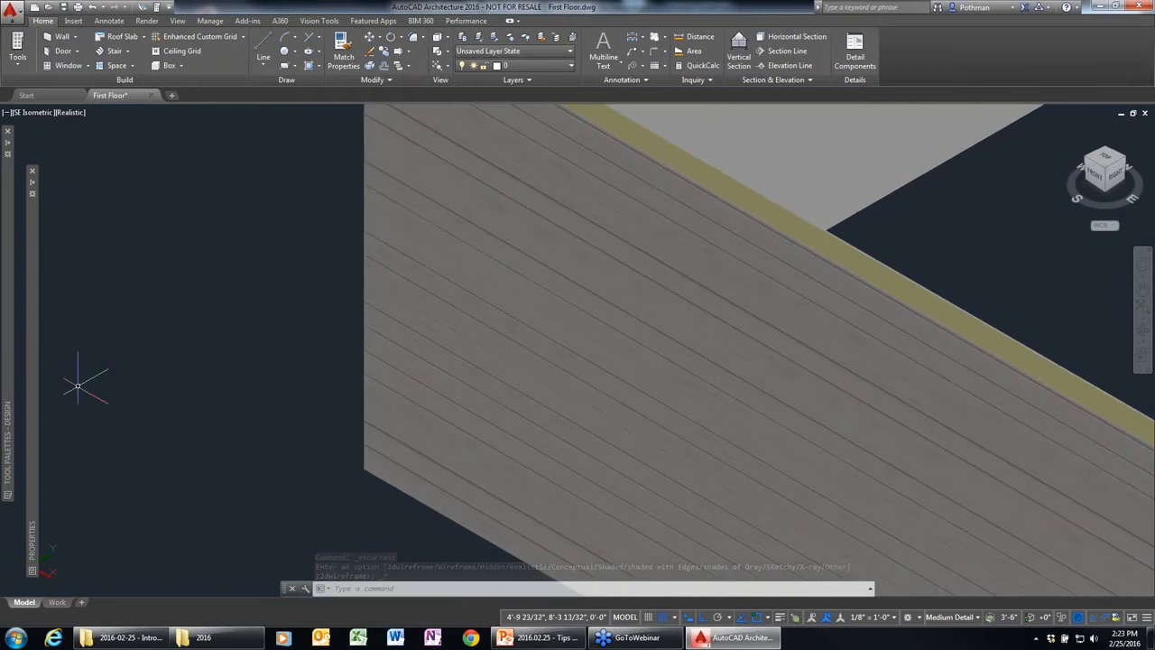
{"action": "scroll", "coordinate": [78, 386], "scroll_direction": "down", "scroll_amount": 3}
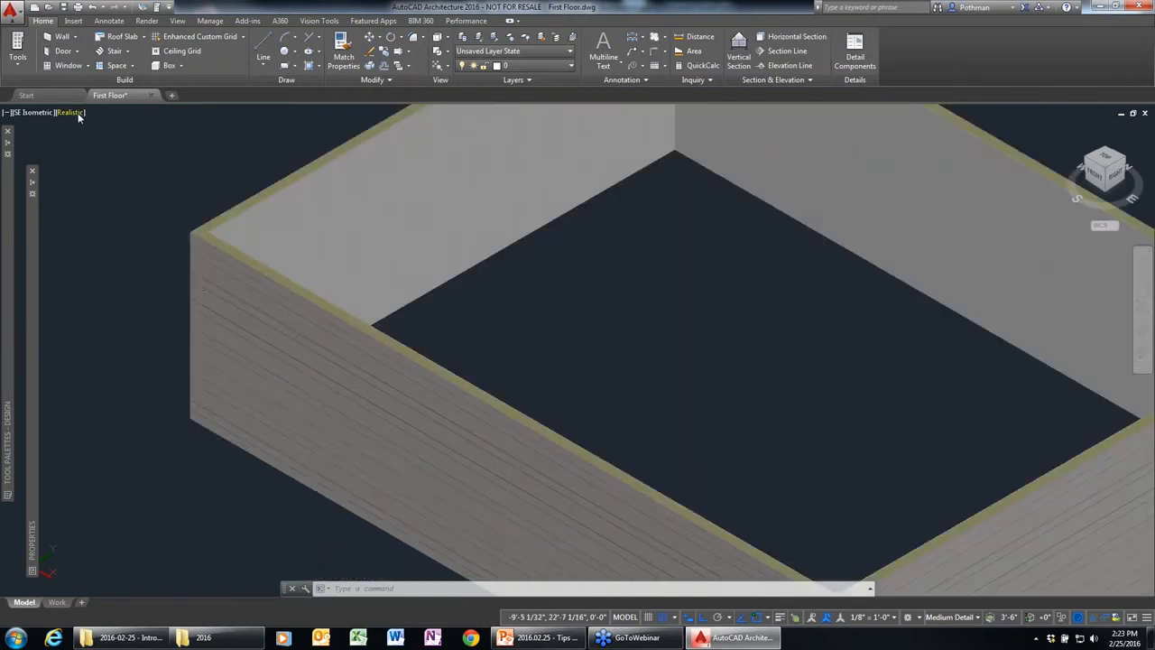
Step: Return the display to the 2D Wireframe visual style and switch to the plan view of the current UCS
{"action": "left_click", "coordinate": [77, 113]}
{"action": "left_click", "coordinate": [118, 144]}
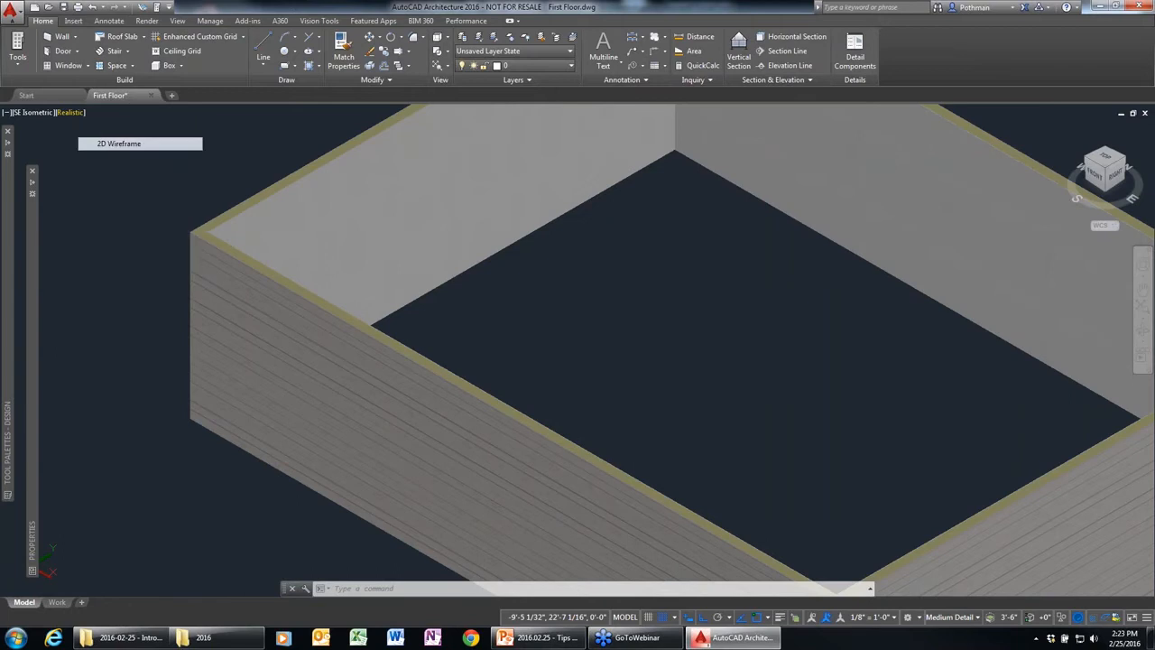
{"action": "type", "text": "plan"}
{"action": "key", "text": "Return"}
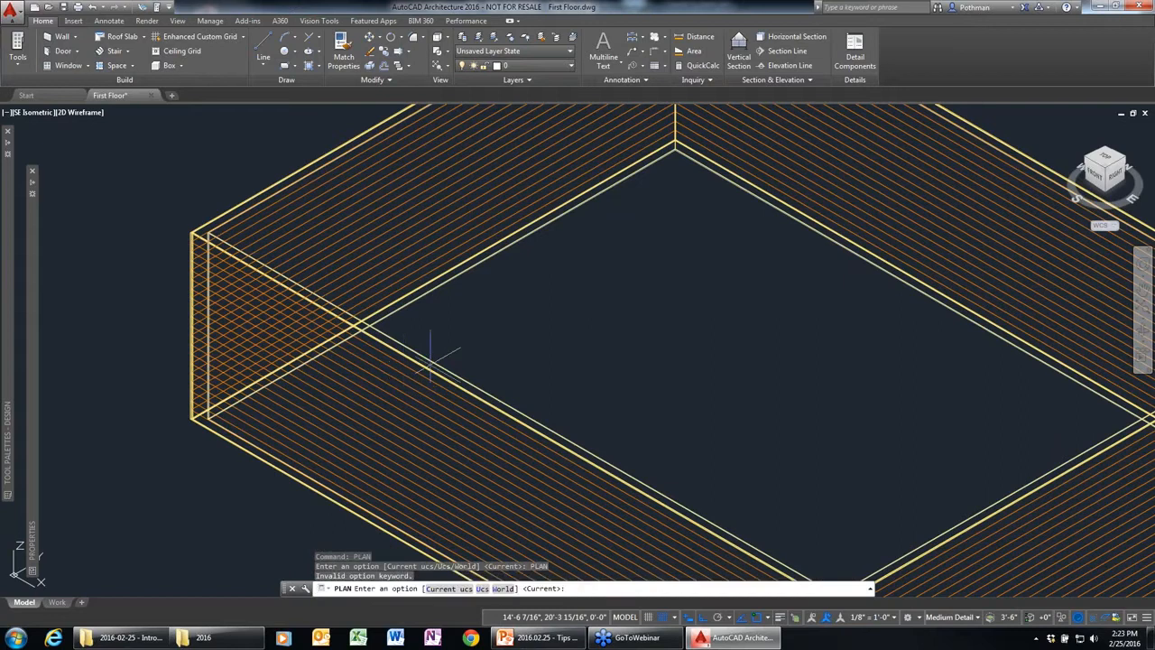
{"action": "key", "text": "Return"}
{"action": "scroll", "coordinate": [406, 367], "scroll_direction": "down", "scroll_amount": 2}
{"action": "scroll", "coordinate": [406, 367], "scroll_direction": "down", "scroll_amount": 2}
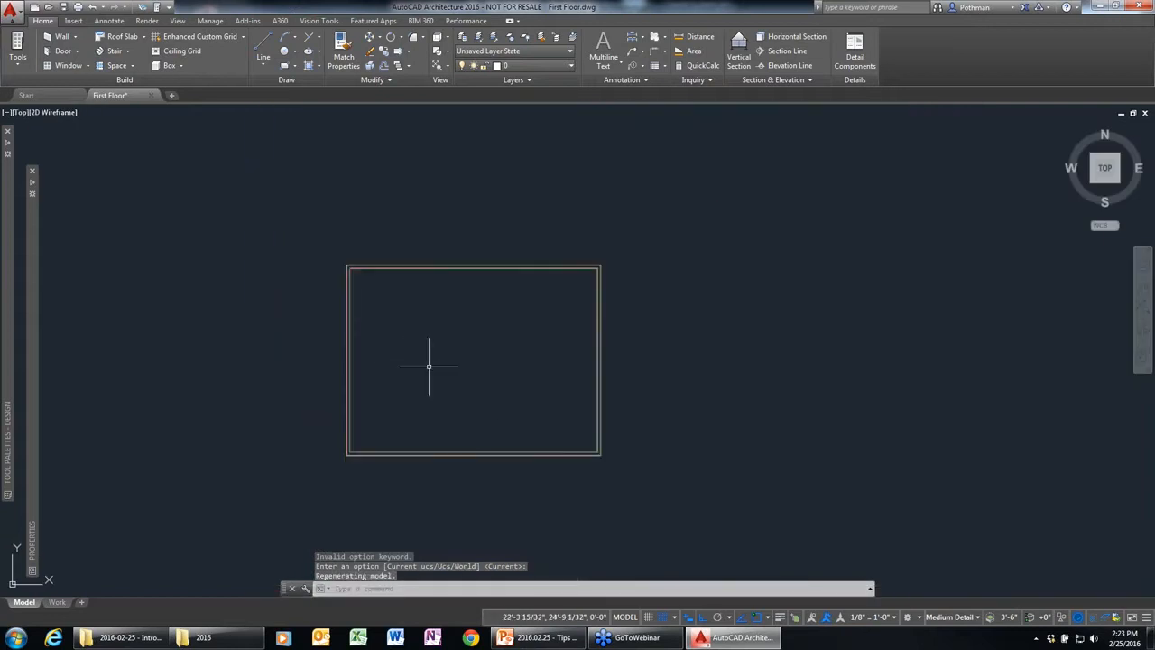
Step: Try lengthening the south wall eastward past the building corner with its Lengthen grip, and undo the stretch
{"action": "left_click", "coordinate": [502, 471]}
{"action": "left_click", "coordinate": [482, 446]}
{"action": "scroll", "coordinate": [511, 469], "scroll_direction": "up", "scroll_amount": 4}
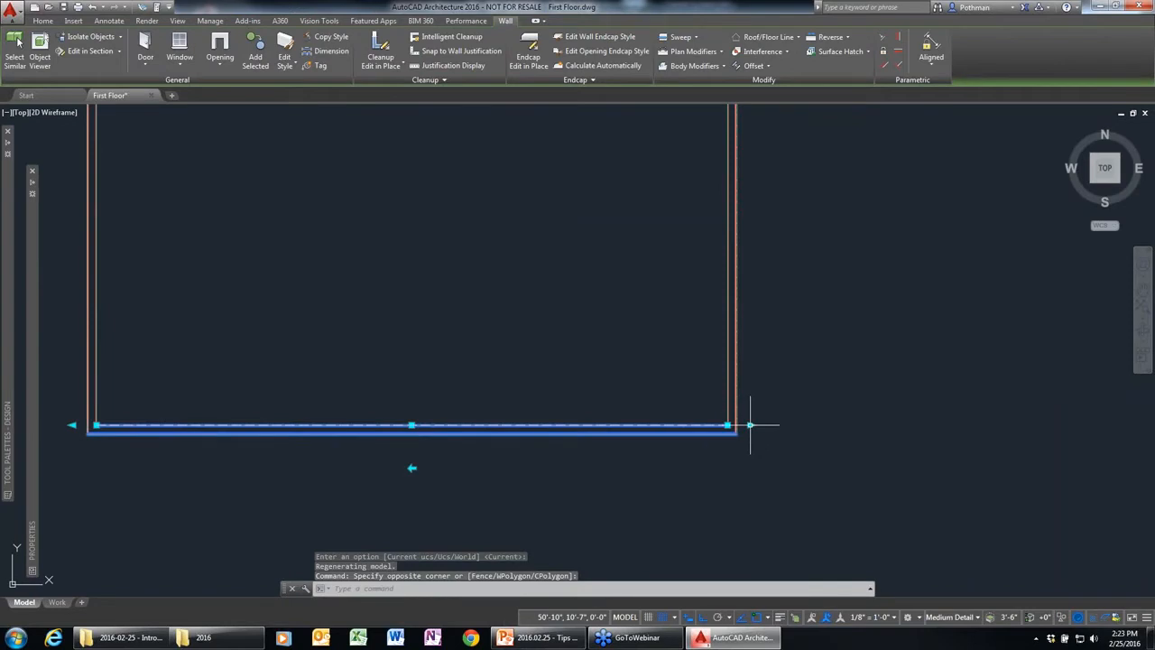
{"action": "left_click", "coordinate": [749, 424]}
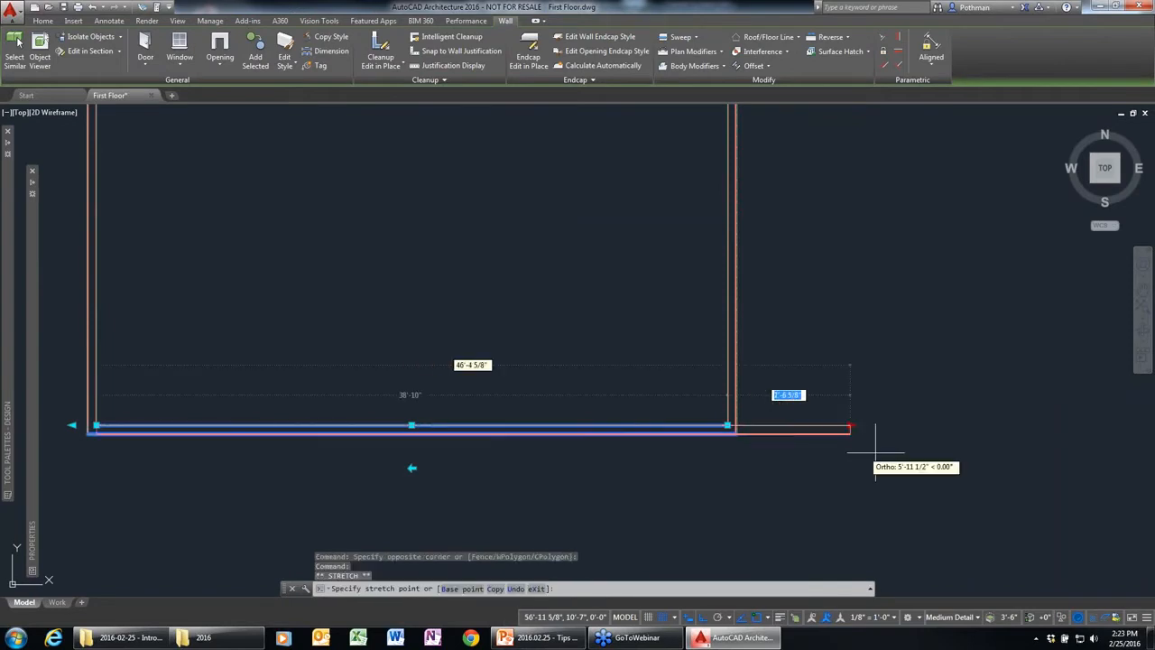
{"action": "left_click", "coordinate": [997, 472]}
{"action": "key", "text": "ctrl+z"}
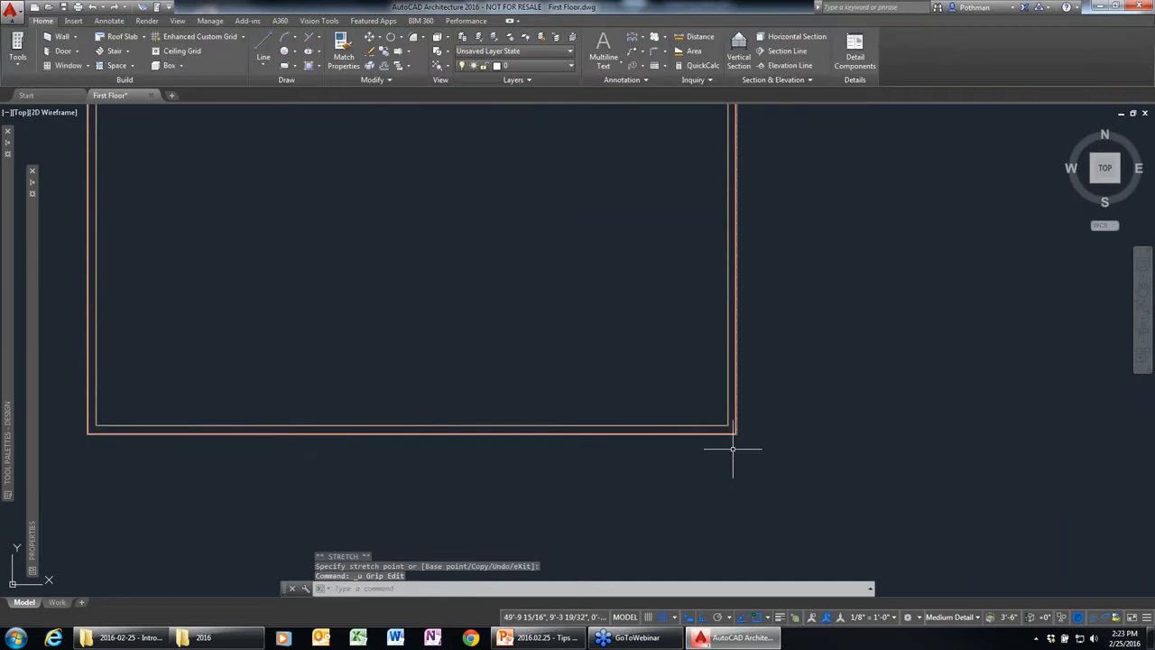
Step: Try moving the south wall's east start point southward so the wall runs at an angle, and undo the edit
{"action": "left_click", "coordinate": [732, 448]}
{"action": "left_click", "coordinate": [728, 424]}
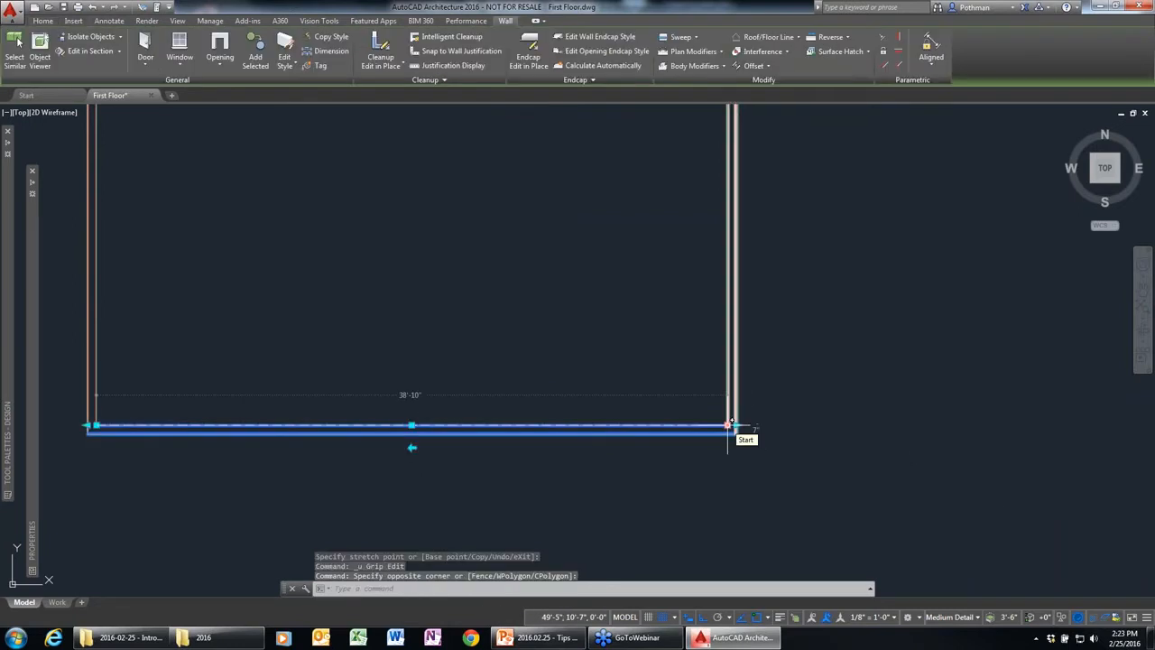
{"action": "left_click", "coordinate": [729, 424]}
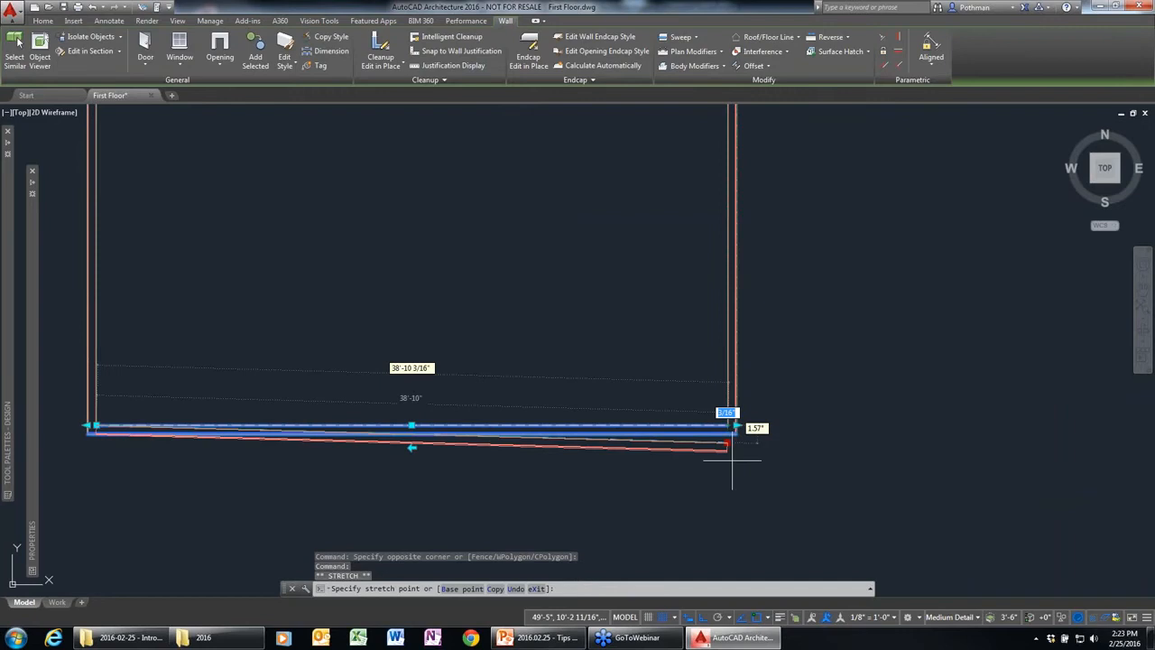
{"action": "left_click", "coordinate": [732, 459]}
{"action": "key", "text": "ctrl+z"}
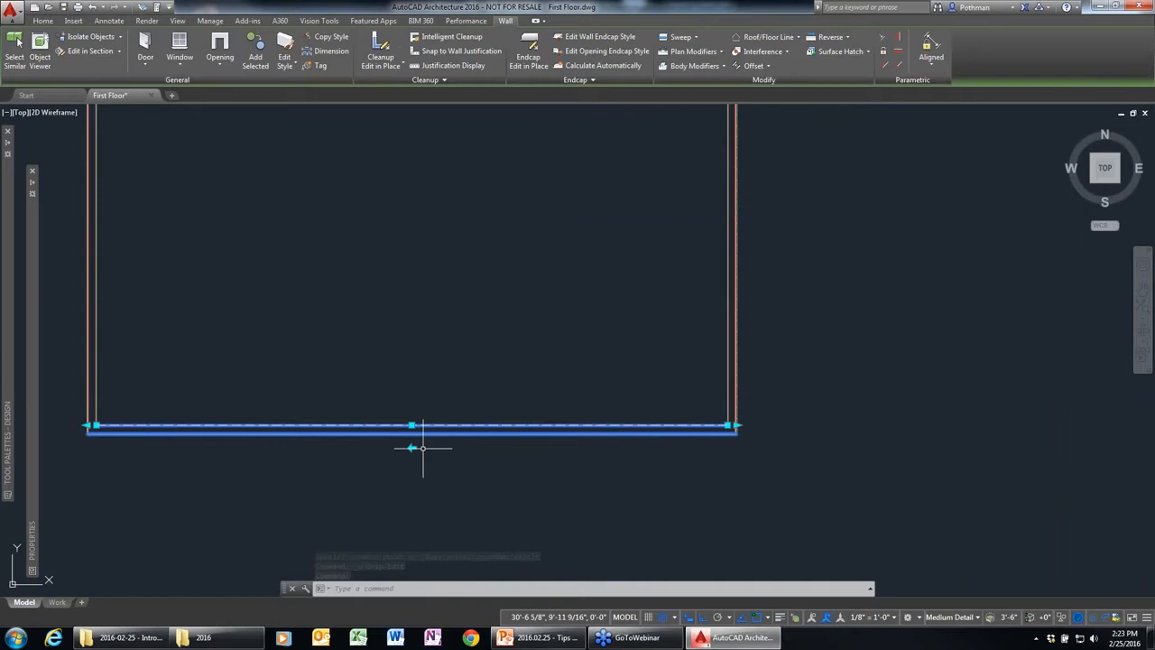
{"action": "key", "text": "Escape"}
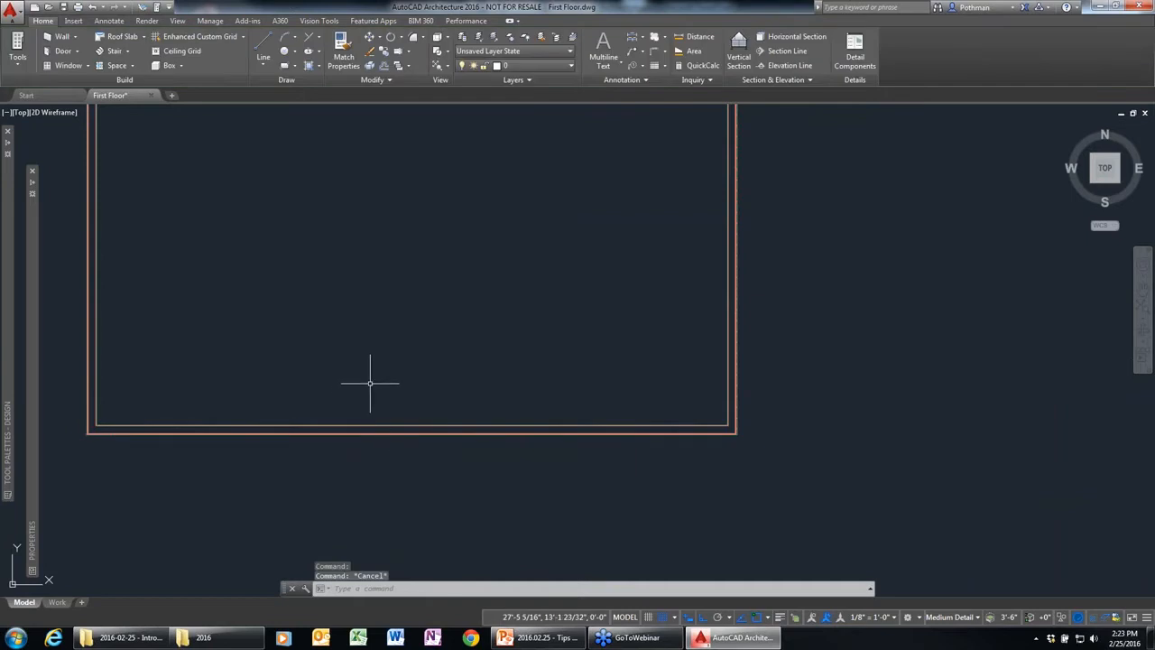
Step: Start adding a Standard style door and review its size and location properties
{"action": "middle_click_drag", "start_coordinate": [369, 382], "coordinate": [441, 426]}
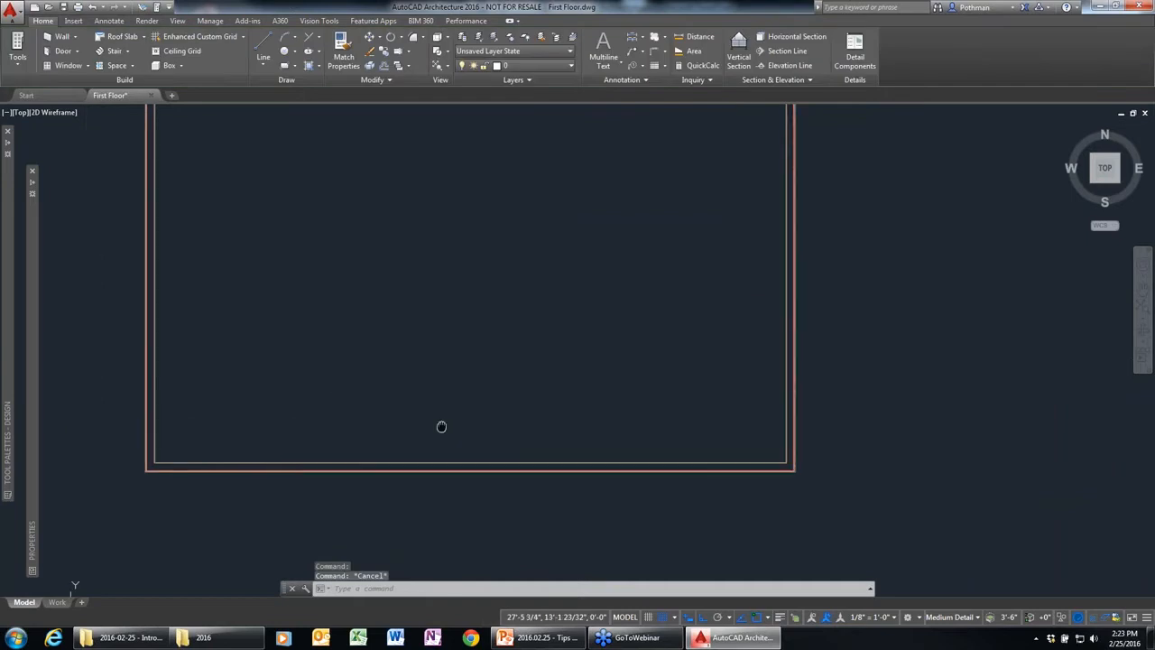
{"action": "mouse_move", "coordinate": [102, 245]}
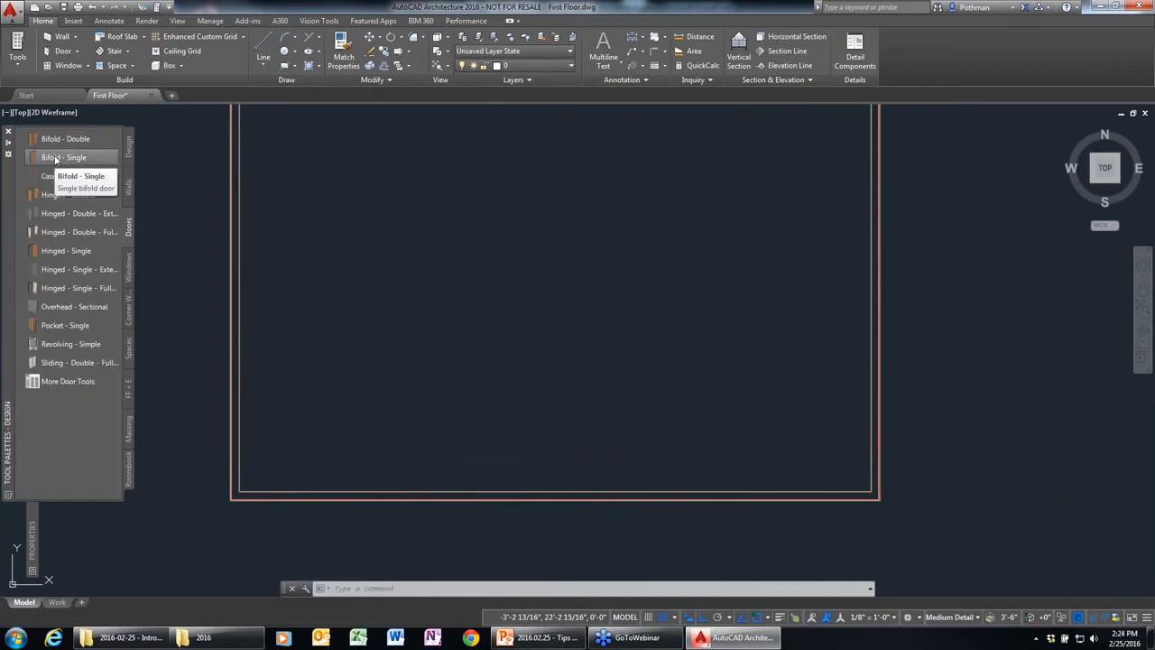
{"action": "left_click", "coordinate": [55, 159]}
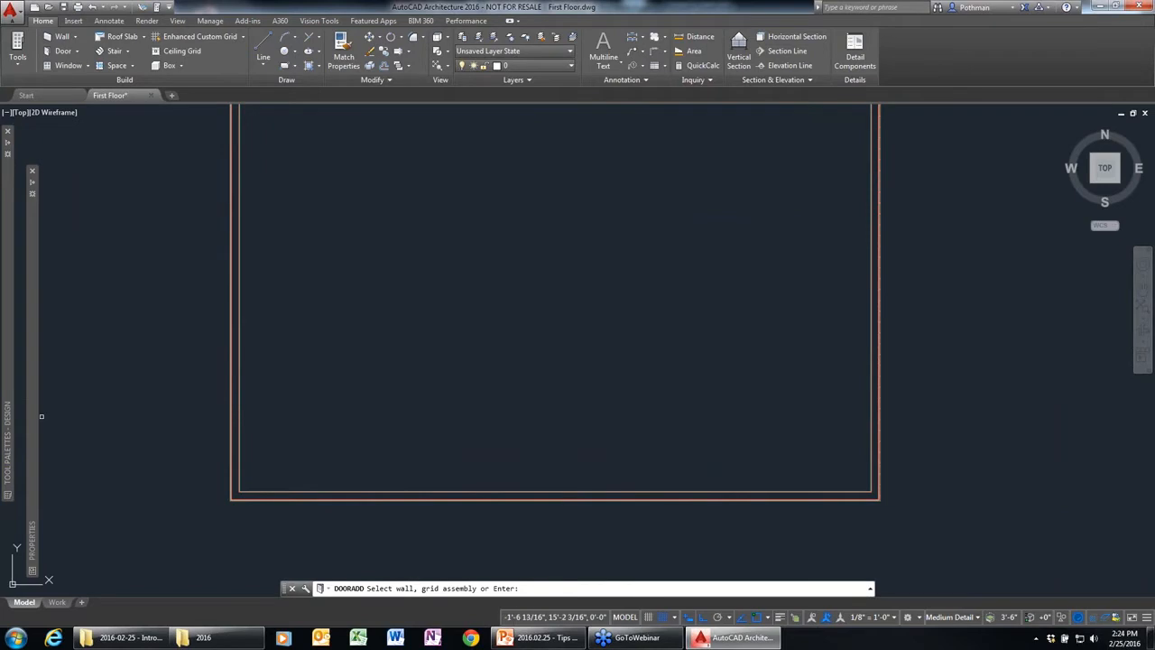
{"action": "mouse_move", "coordinate": [36, 415]}
{"action": "mouse_move", "coordinate": [34, 318]}
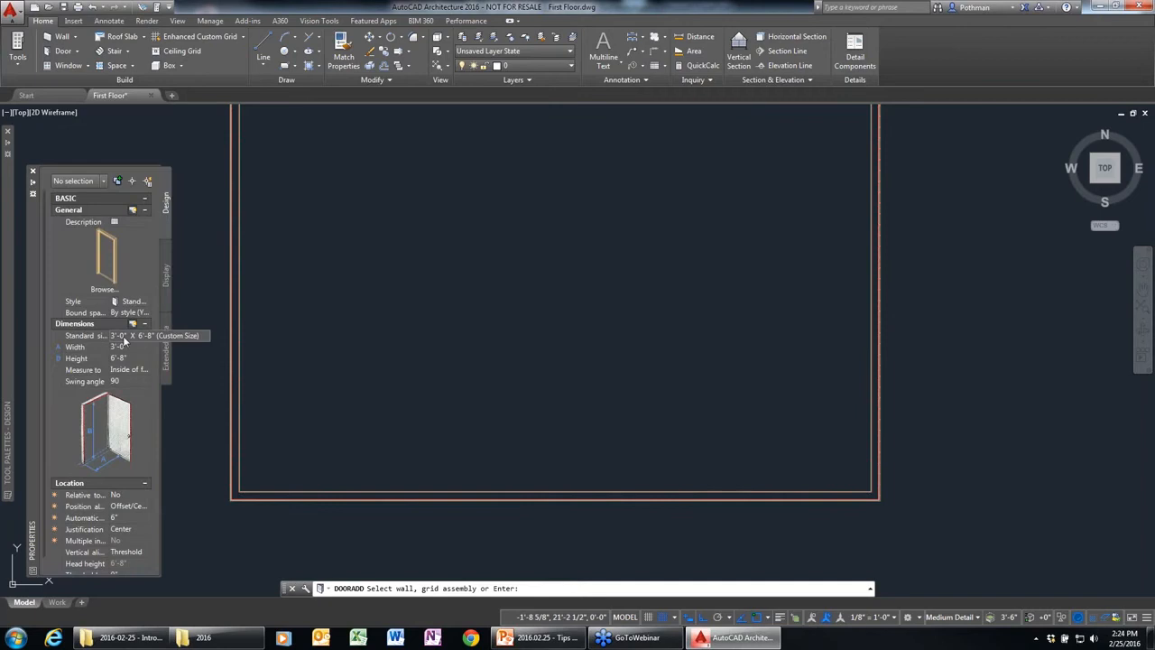
{"action": "left_click", "coordinate": [118, 347]}
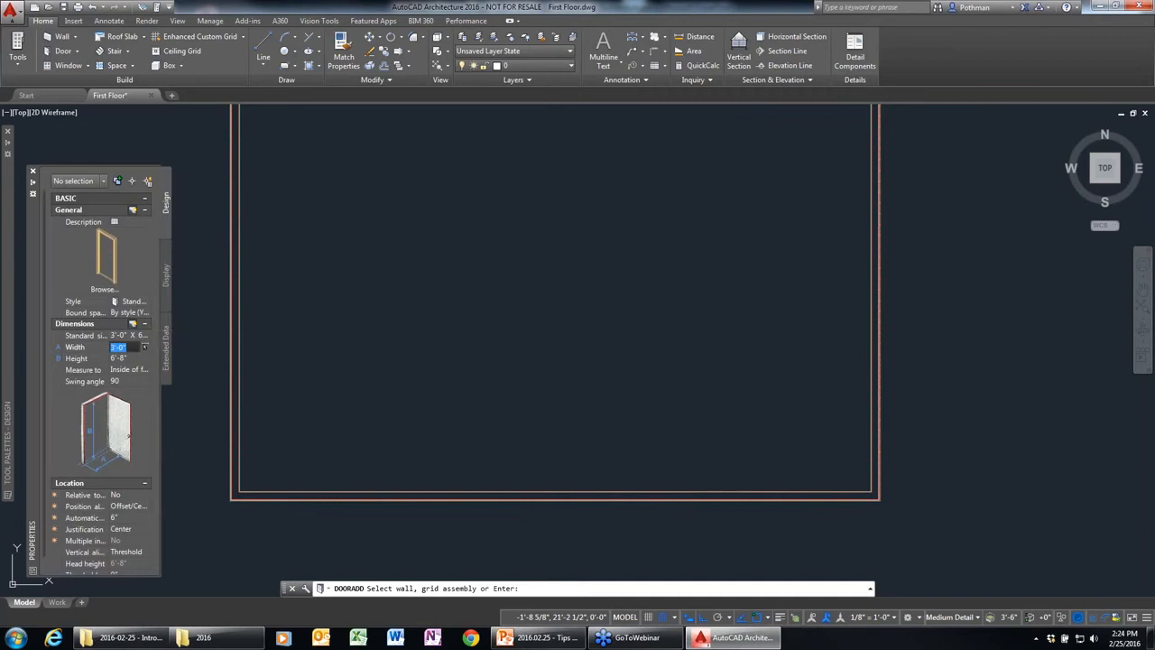
{"action": "left_click", "coordinate": [146, 347]}
{"action": "left_click_drag", "start_coordinate": [136, 348], "coordinate": [101, 350]}
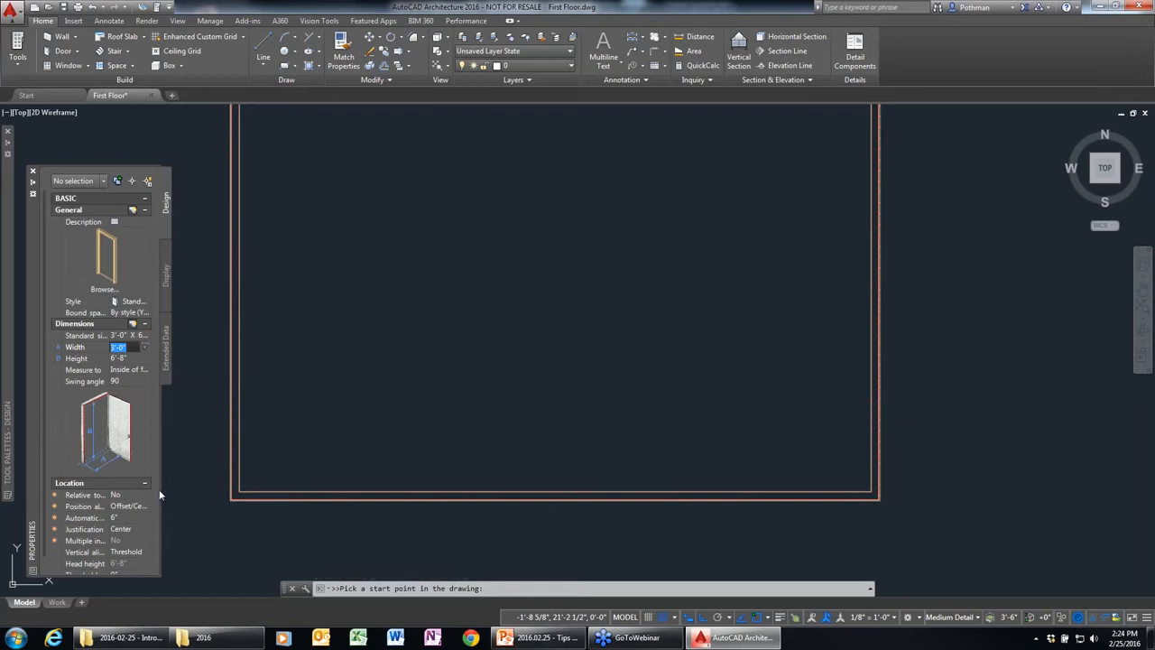
{"action": "left_click_drag", "start_coordinate": [160, 494], "coordinate": [200, 485]}
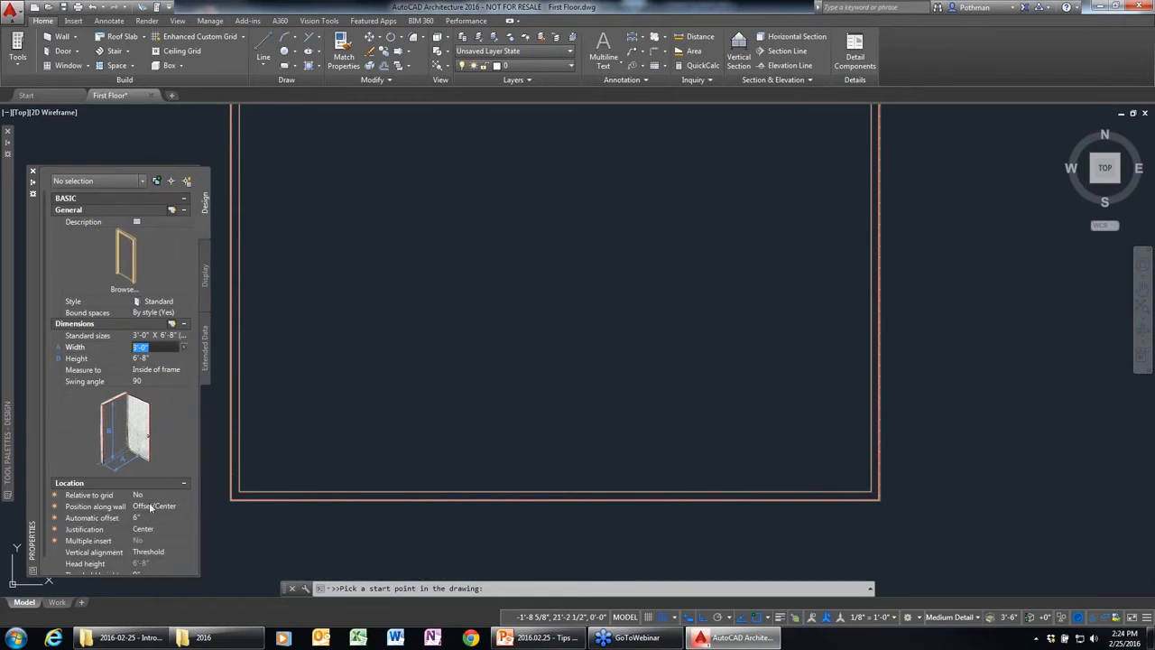
Step: Set the new door's position along the wall to Unconstrained
{"action": "left_click", "coordinate": [171, 511]}
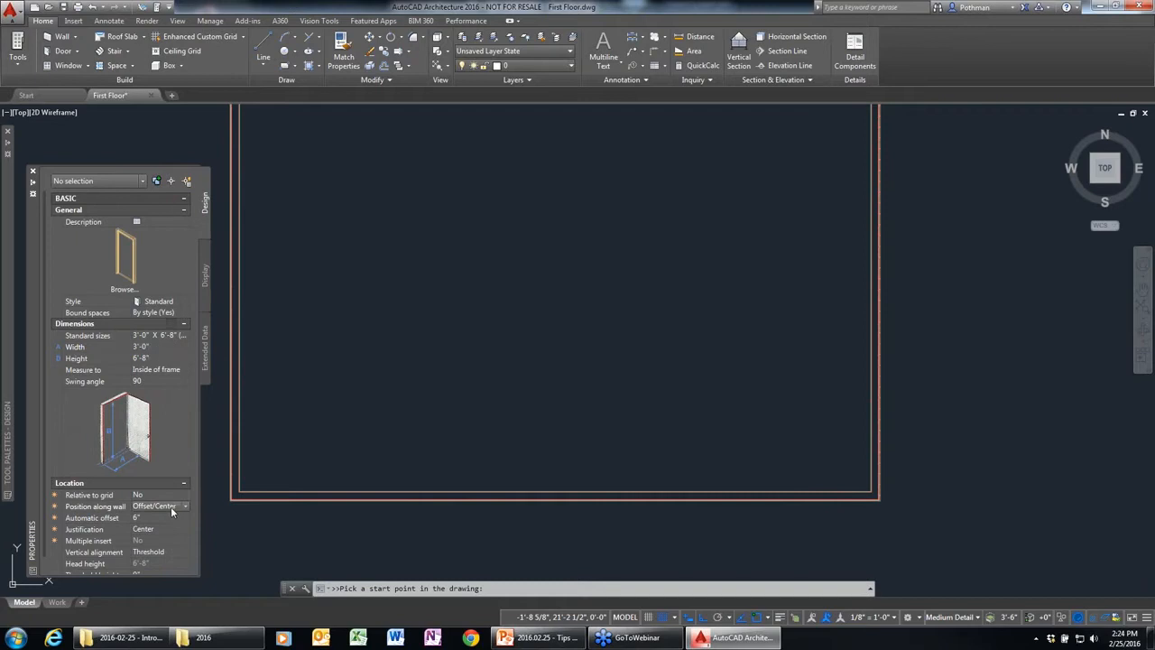
{"action": "left_click", "coordinate": [185, 507]}
{"action": "left_click", "coordinate": [163, 530]}
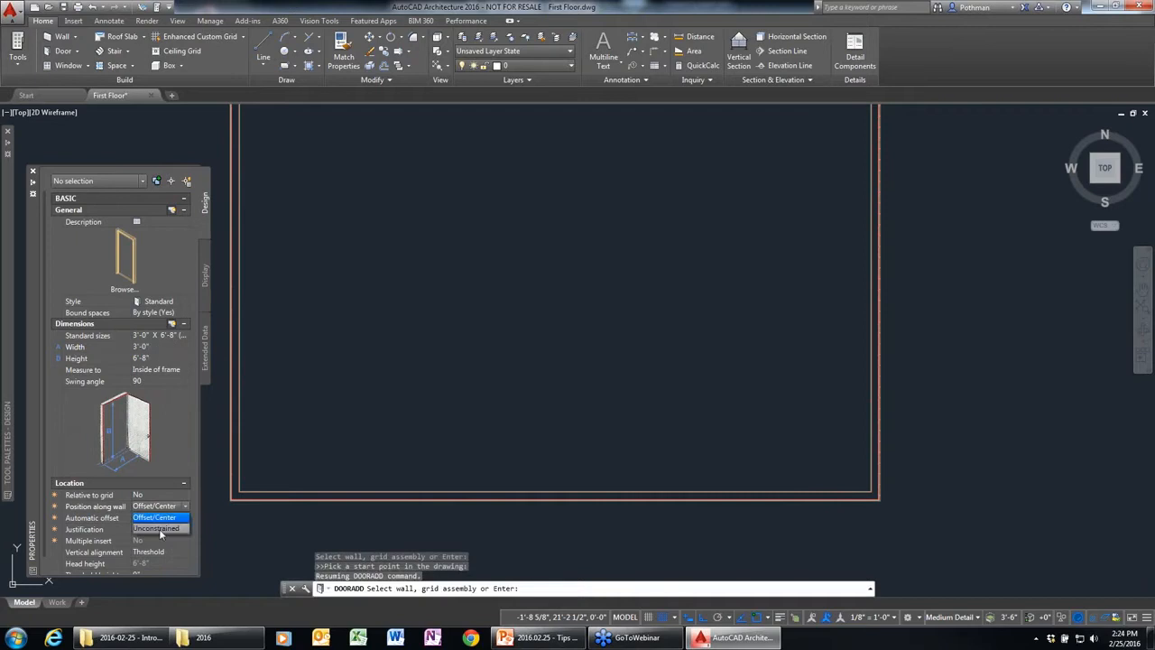
Step: Insert the 3'-0" wide door centered in the south wall, swinging inward, with its position along the wall set to Offset/Center
{"action": "left_click", "coordinate": [362, 492]}
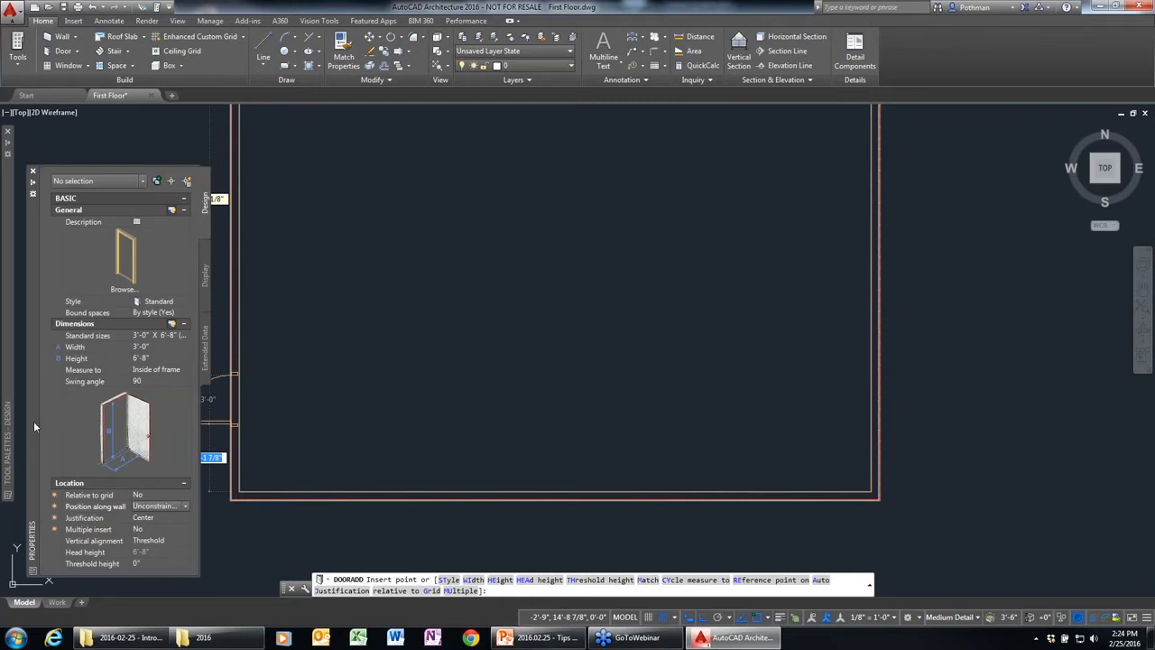
{"action": "left_click", "coordinate": [187, 506]}
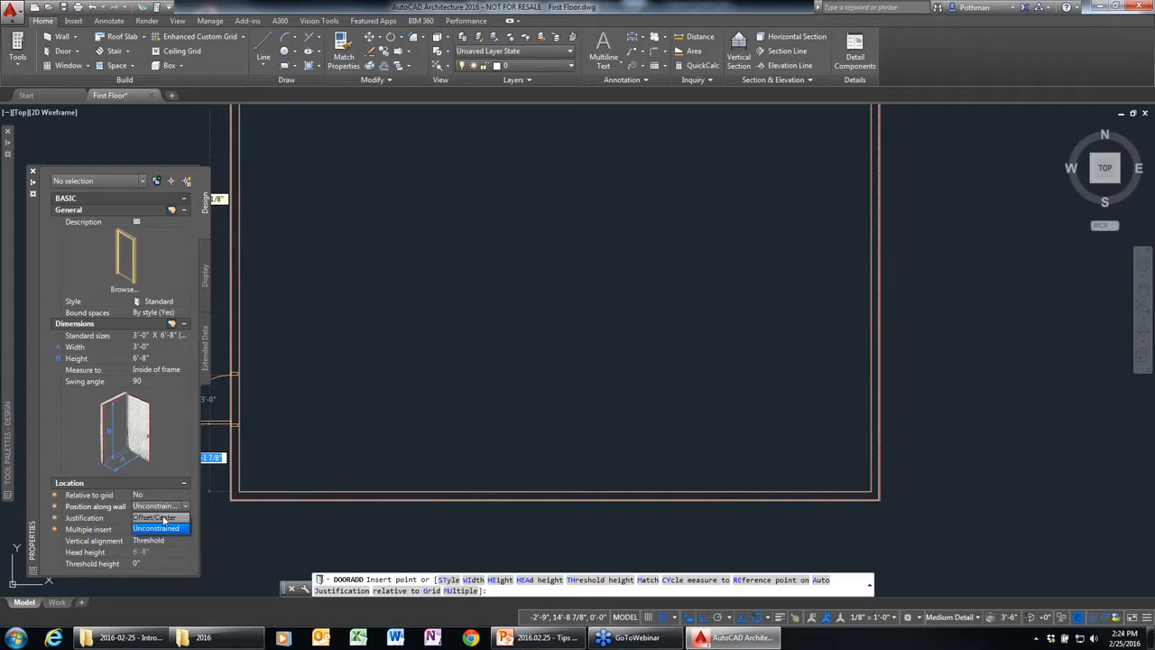
{"action": "left_click", "coordinate": [164, 518]}
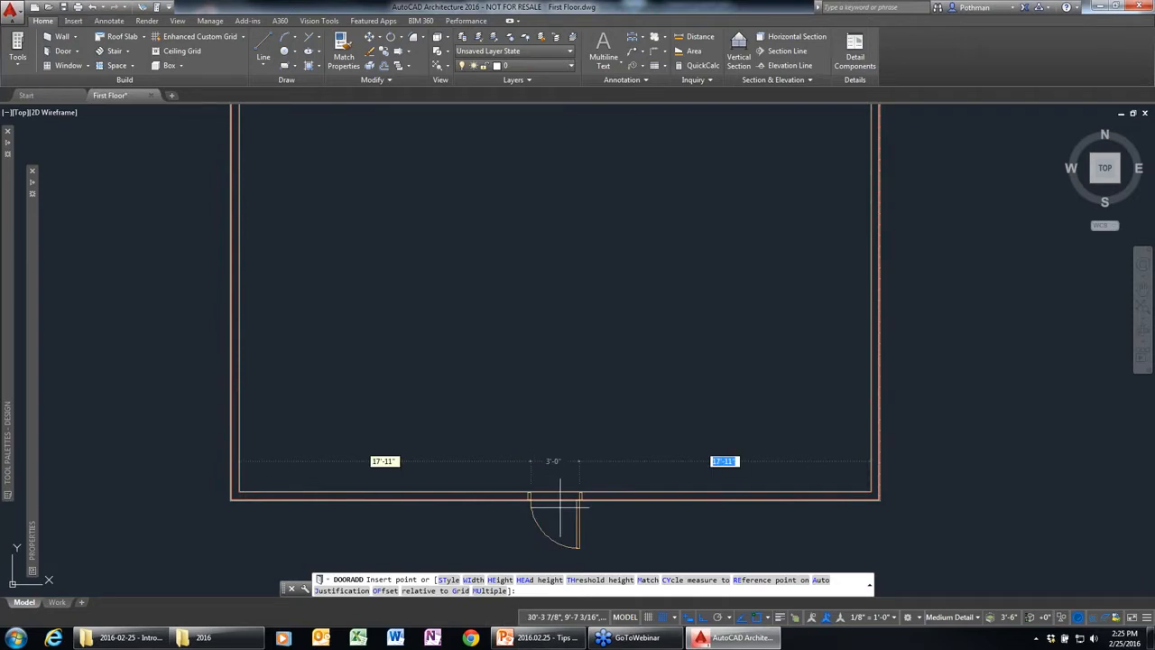
{"action": "left_click", "coordinate": [526, 438]}
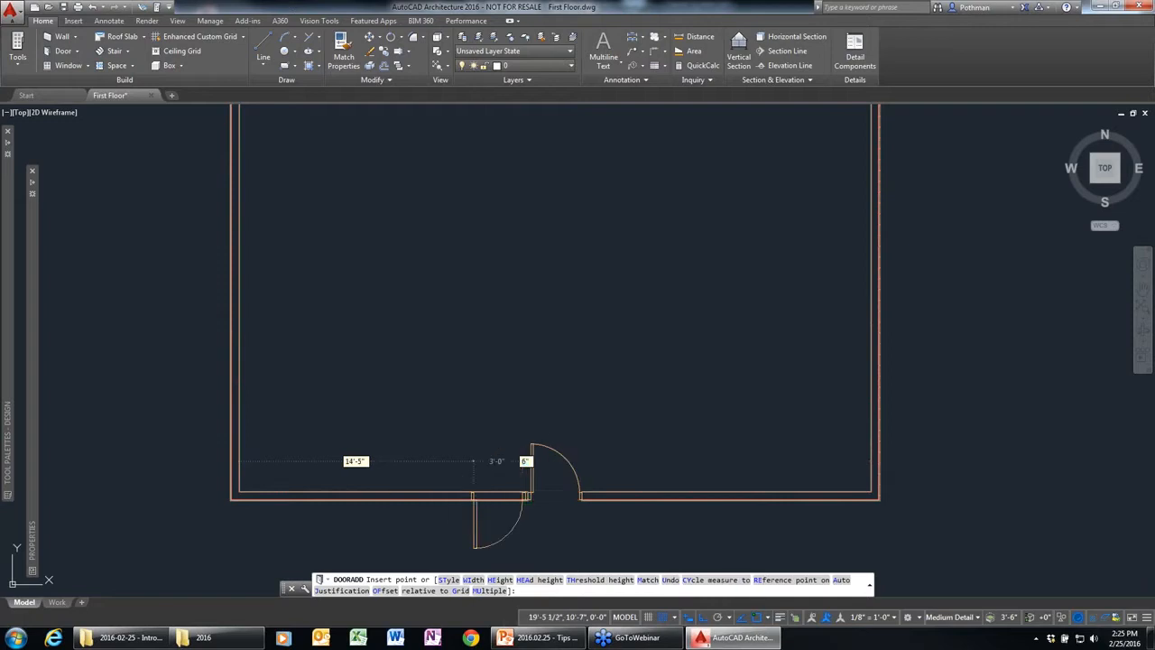
{"action": "key", "text": "Escape"}
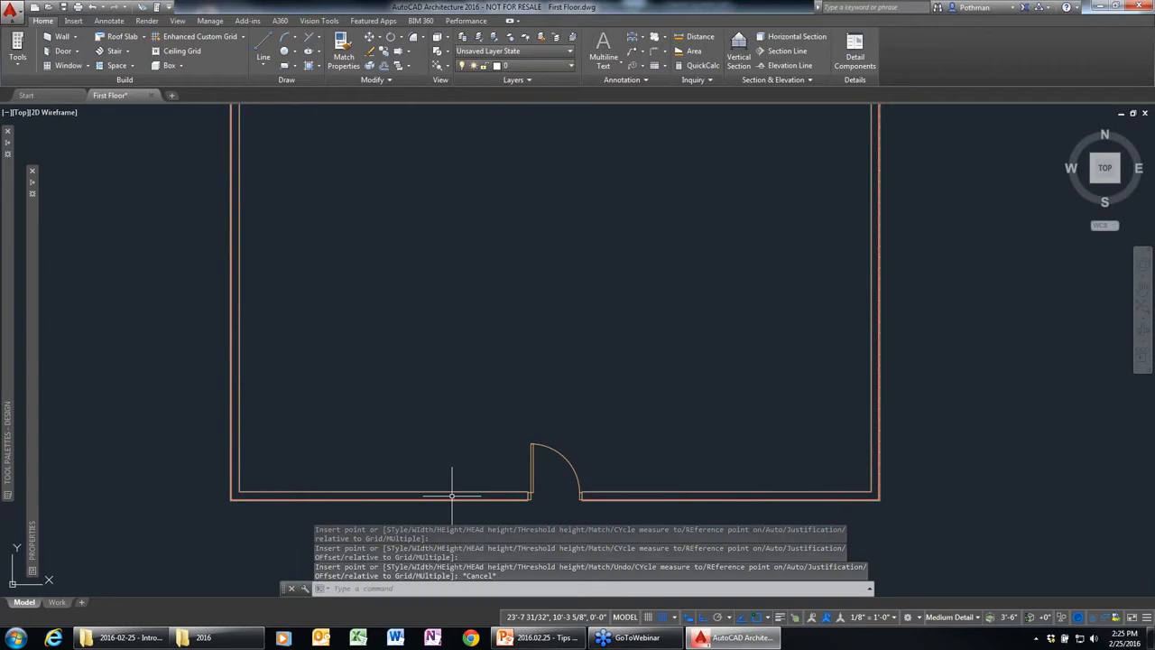
{"action": "key", "text": "Escape"}
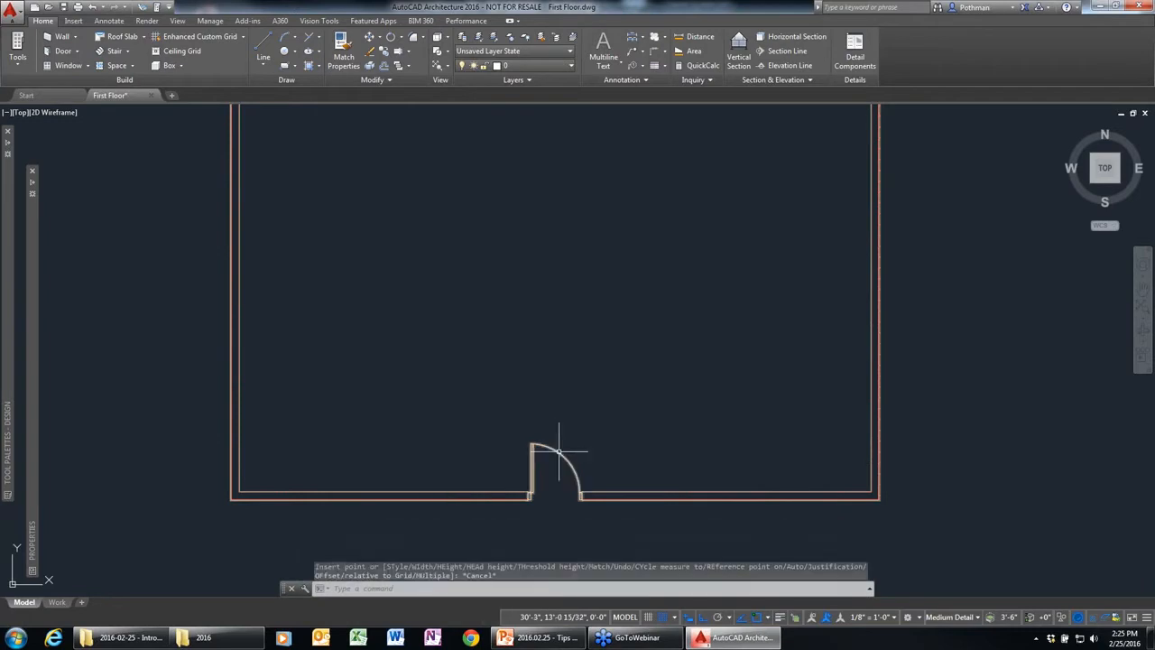
Step: Flip the south wall door's hinge to the opposite jamb, keeping the swing inward
{"action": "left_click", "coordinate": [563, 455]}
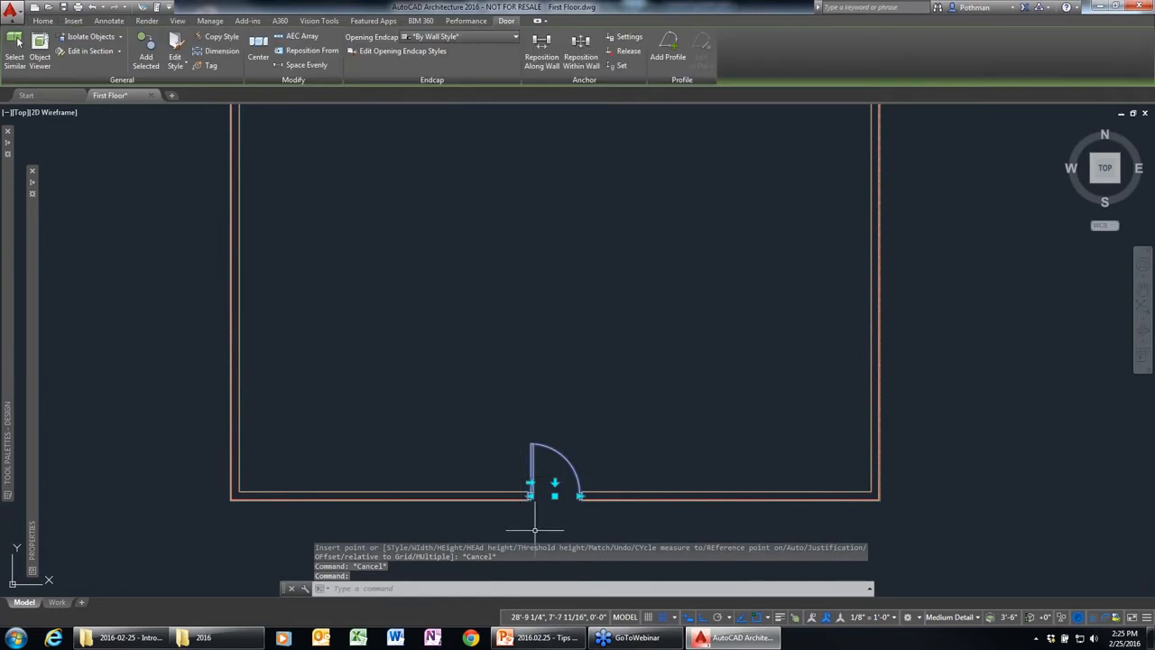
{"action": "left_click", "coordinate": [530, 483]}
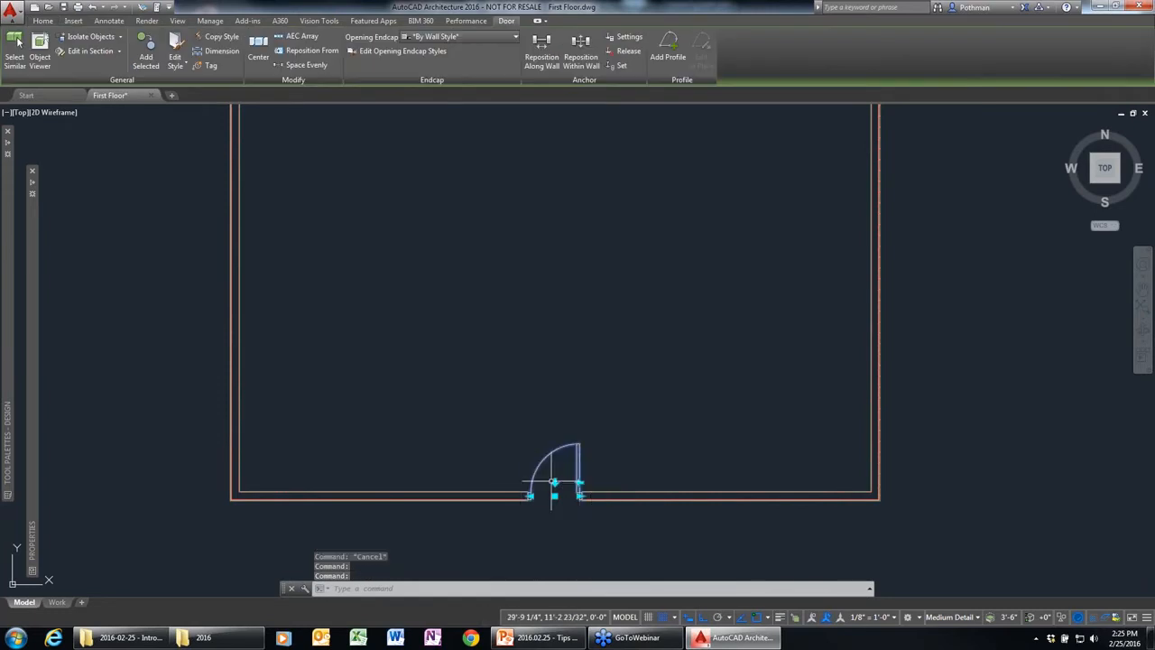
Step: Flip the south wall door outward and back, leaving it swinging inward with its hinge on the west jamb
{"action": "left_click", "coordinate": [554, 482]}
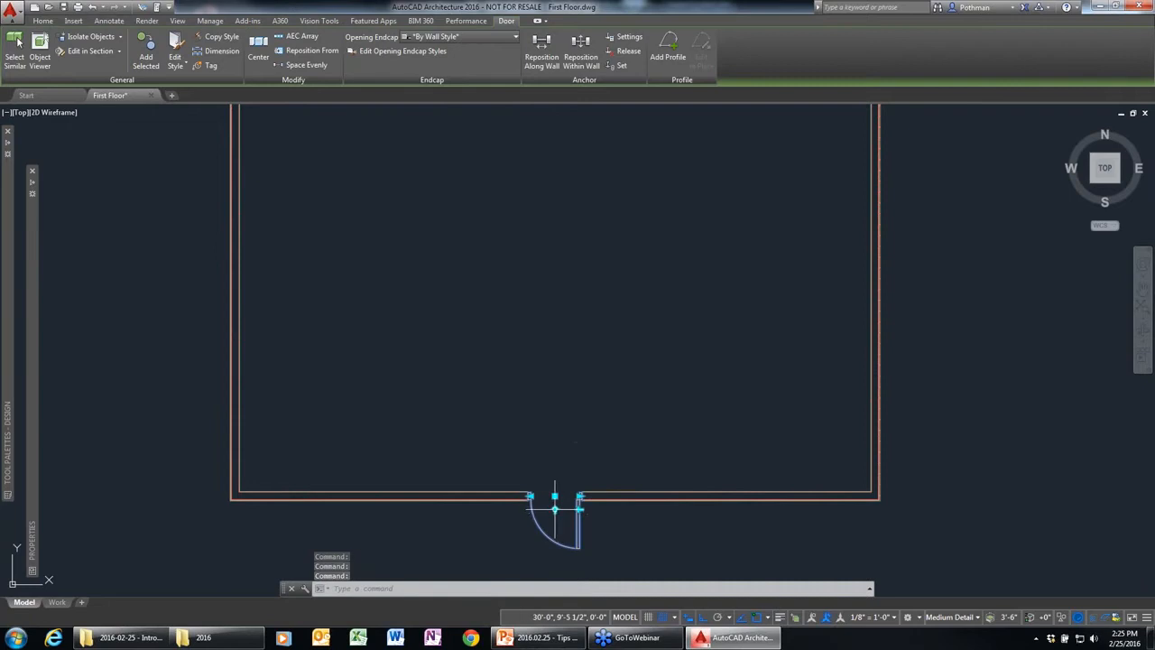
{"action": "left_click", "coordinate": [556, 510]}
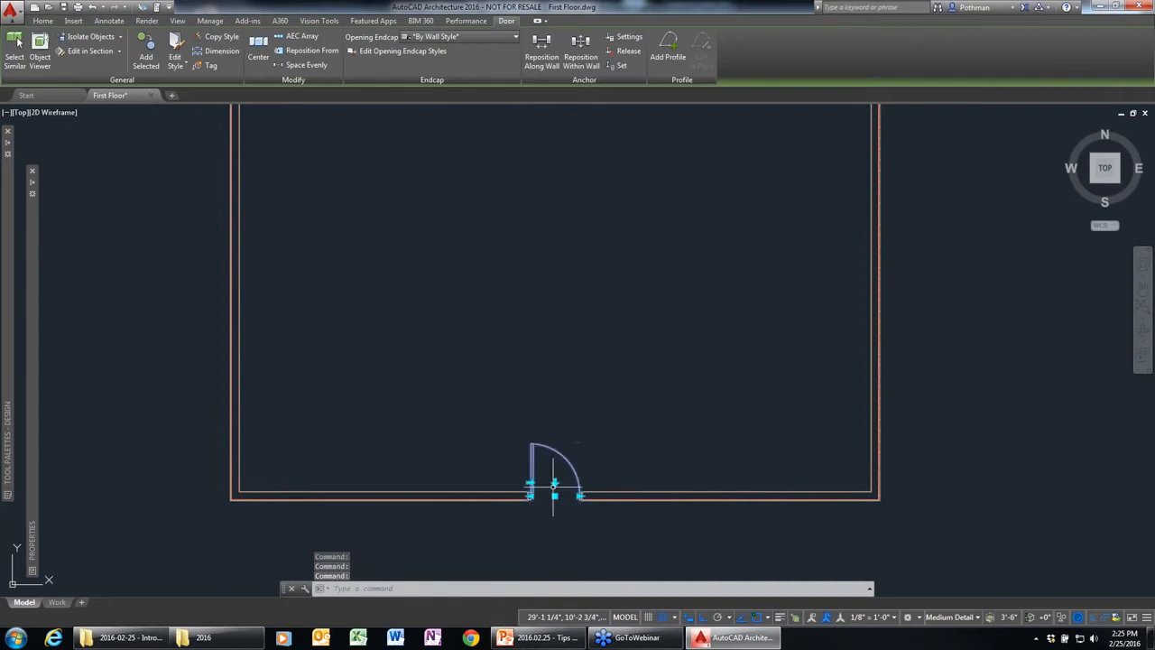
{"action": "key", "text": "Escape"}
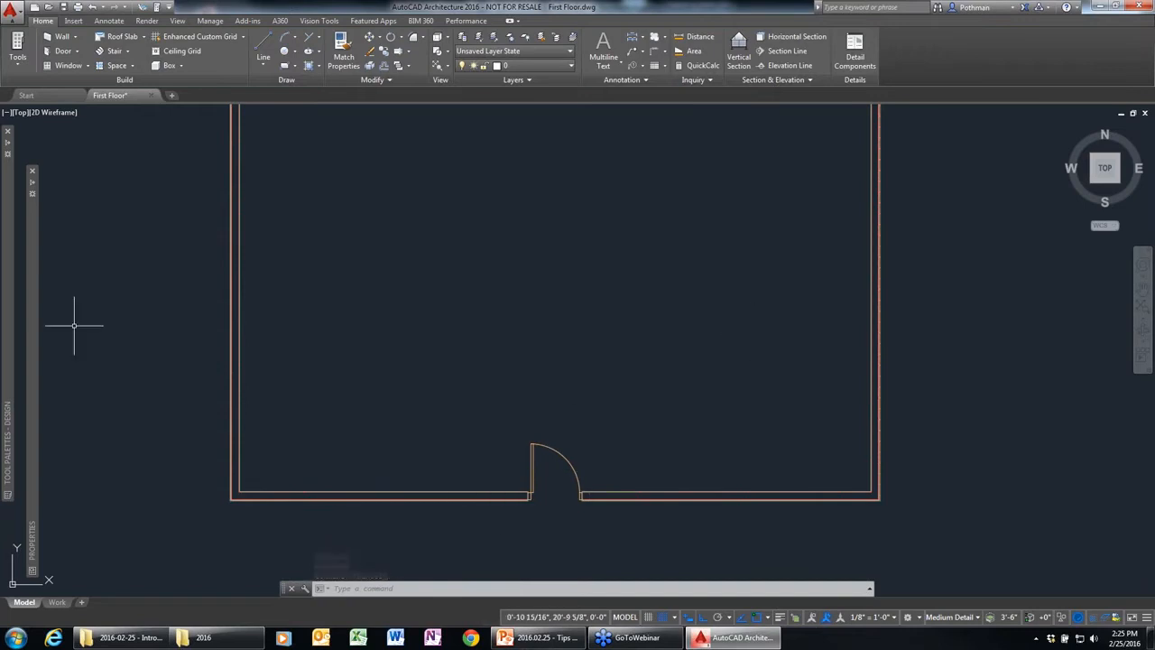
Step: Start adding a window, set its style to Double Hung, and review its dimension and location properties
{"action": "left_click", "coordinate": [67, 66]}
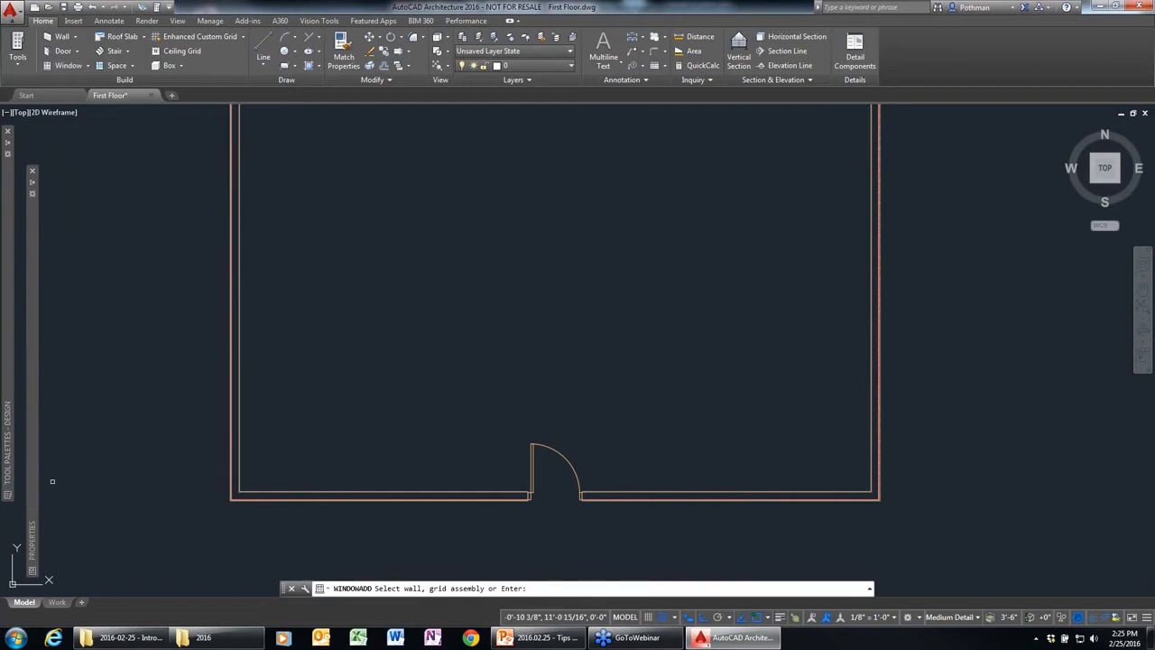
{"action": "mouse_move", "coordinate": [29, 469]}
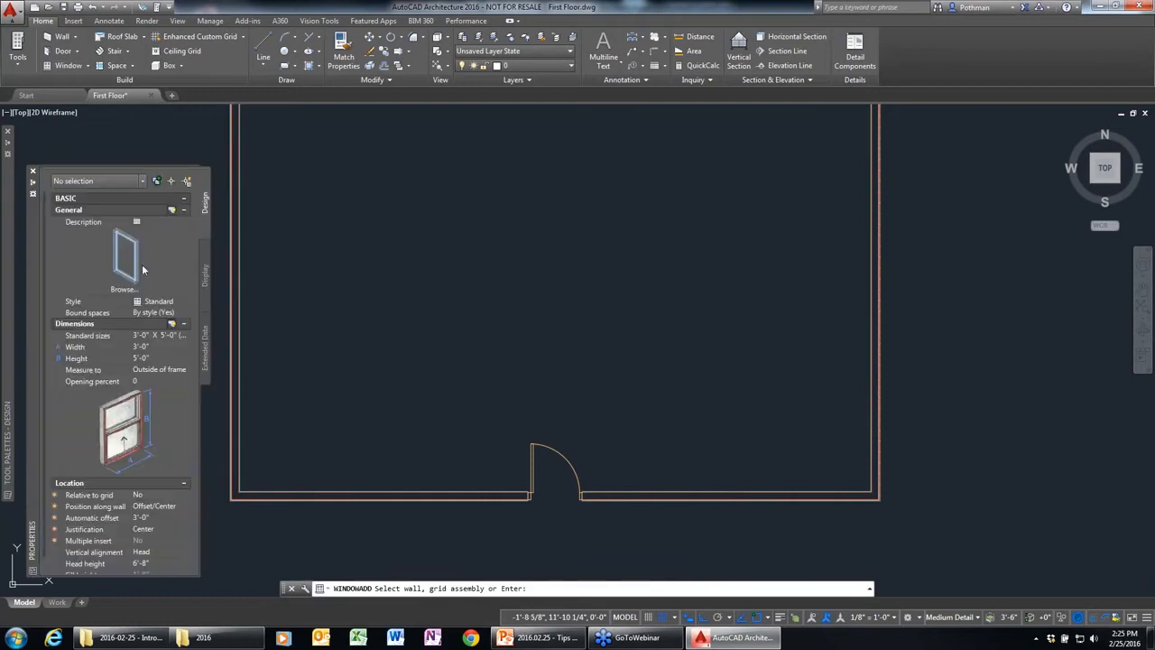
{"action": "left_click", "coordinate": [182, 303]}
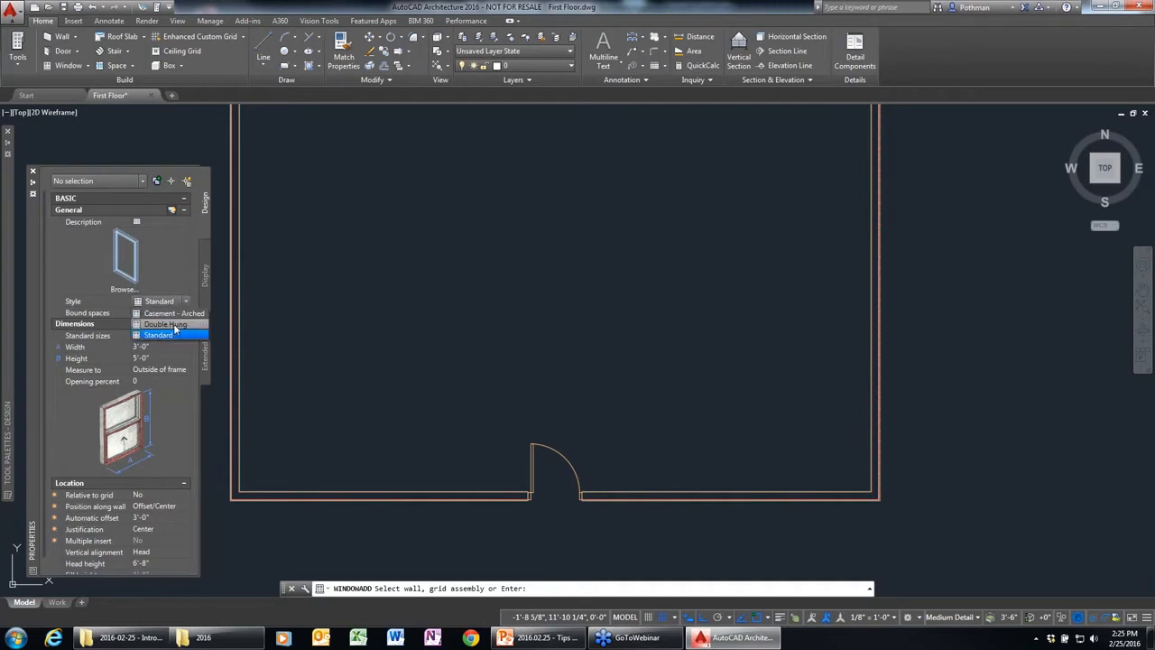
{"action": "left_click", "coordinate": [173, 323]}
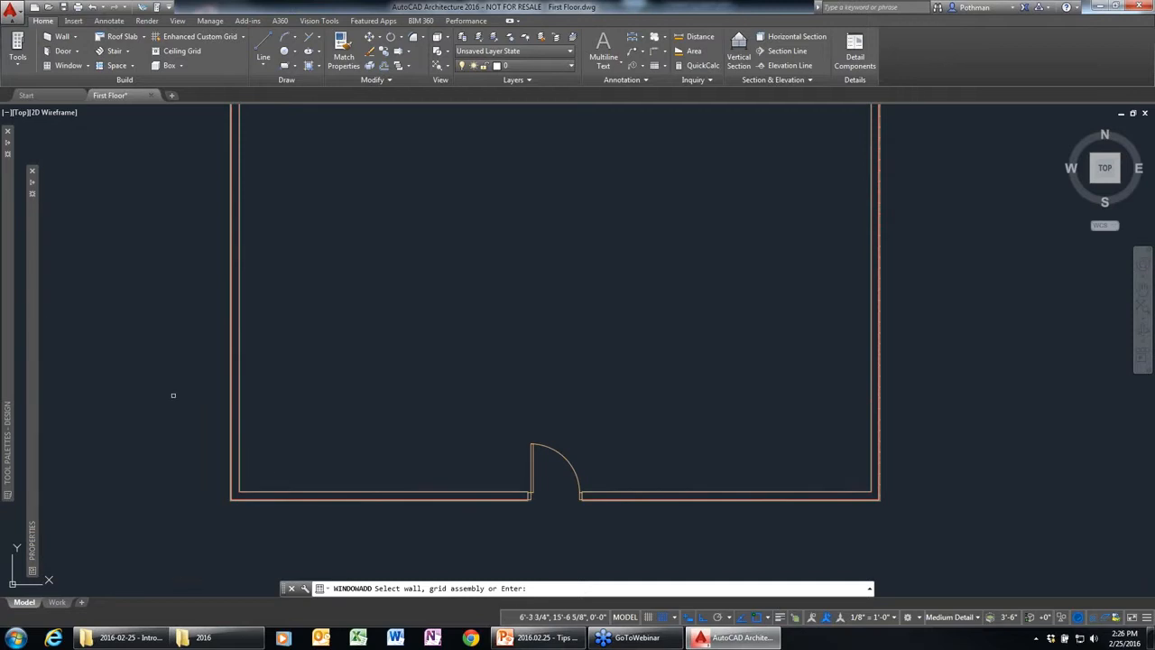
{"action": "mouse_move", "coordinate": [30, 327]}
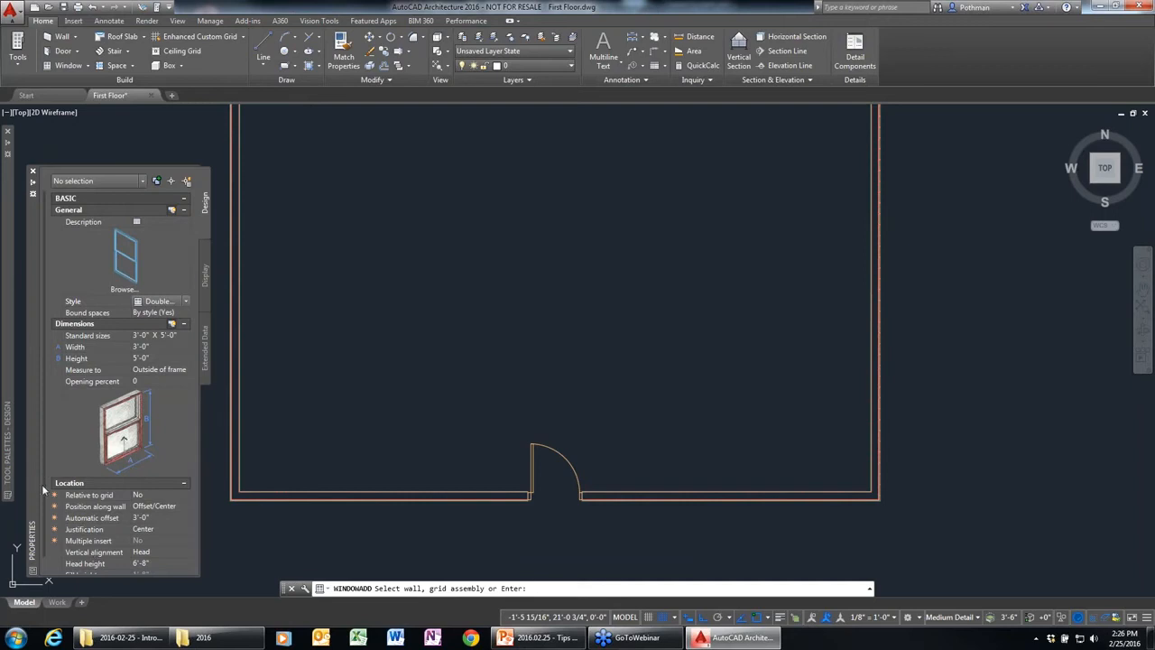
{"action": "scroll", "coordinate": [41, 511], "scroll_direction": "down", "scroll_amount": 1}
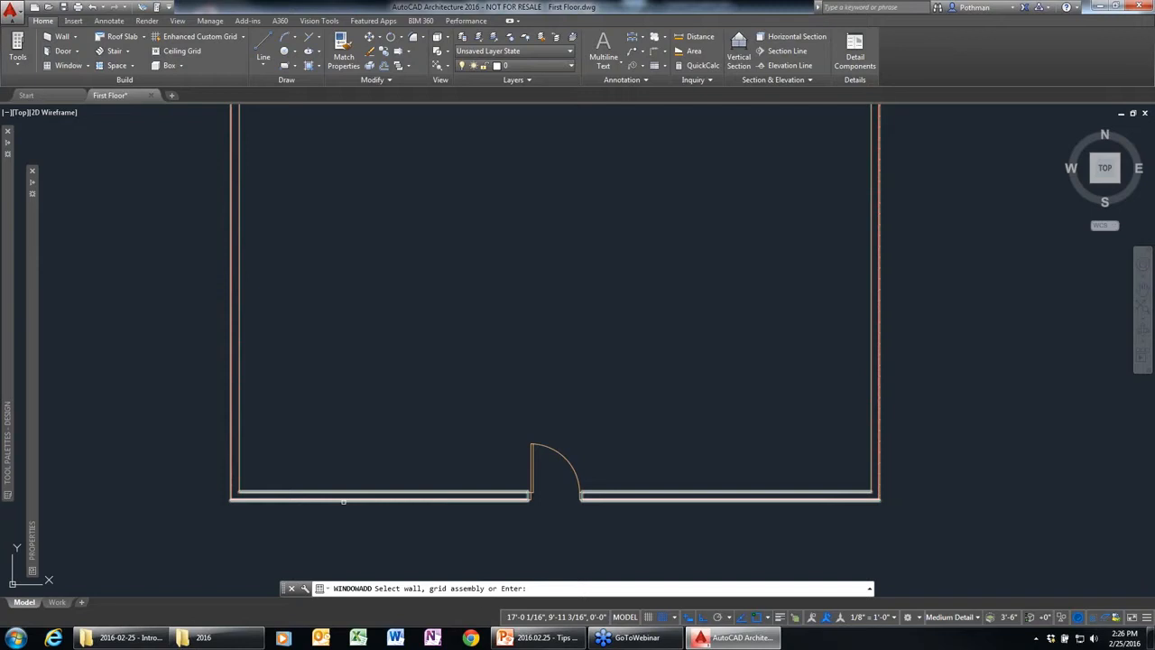
Step: Insert four 3'-0" x 5'-0" Double Hung windows in the south wall, two on each side of the door
{"action": "left_click", "coordinate": [343, 499]}
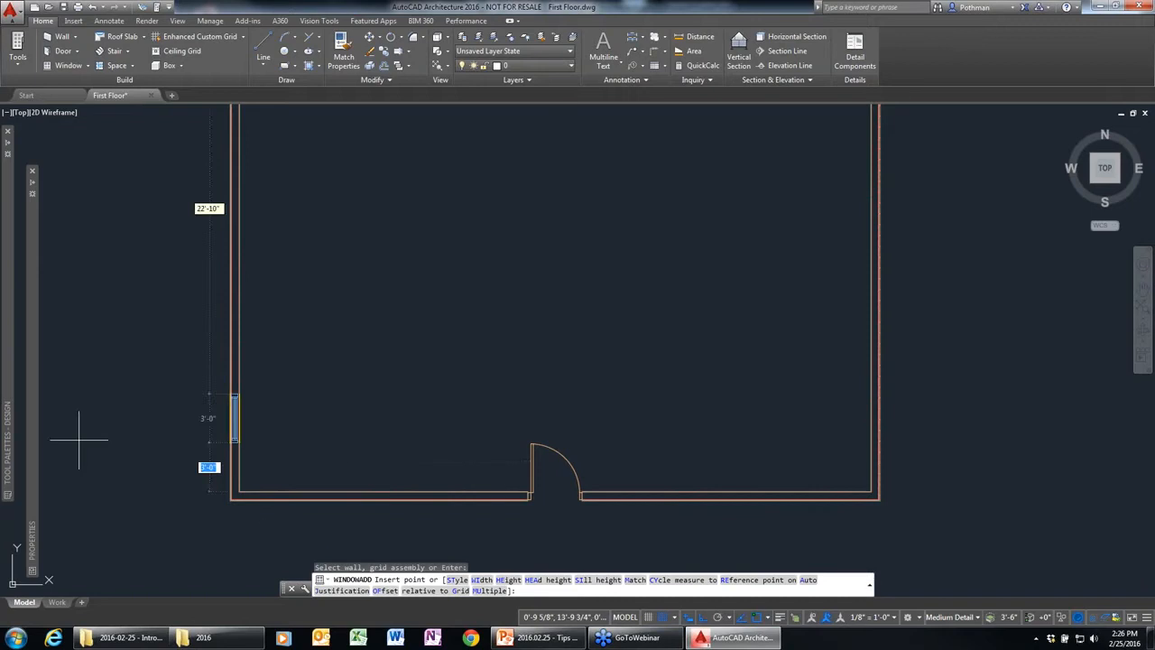
{"action": "mouse_move", "coordinate": [31, 505]}
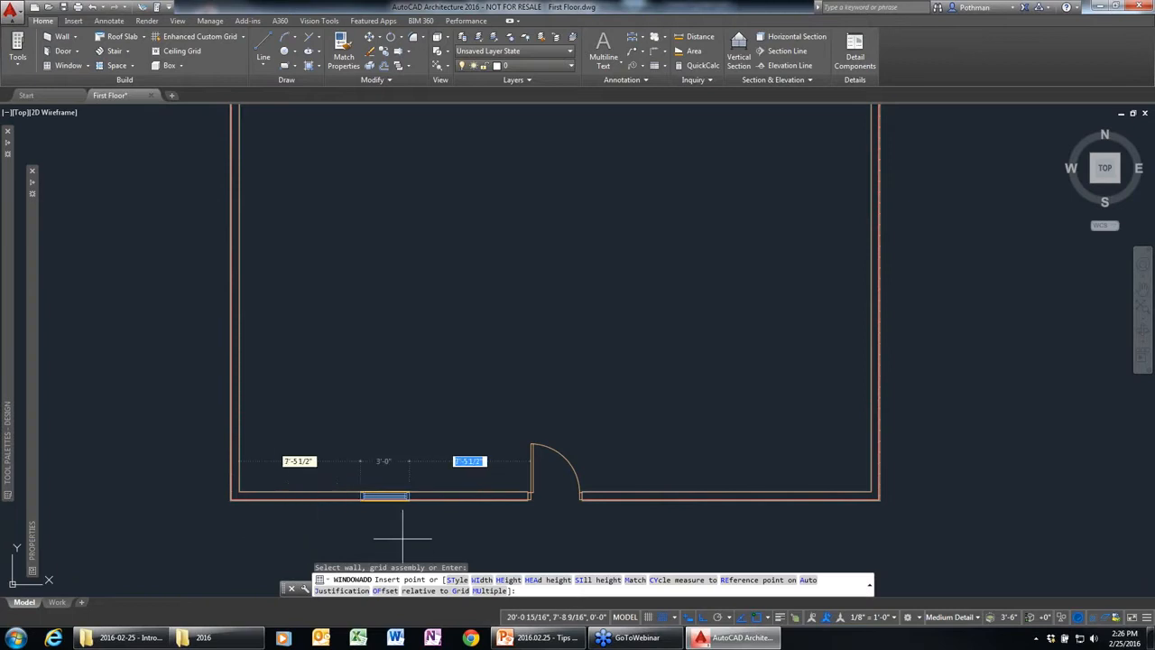
{"action": "left_click", "coordinate": [278, 519]}
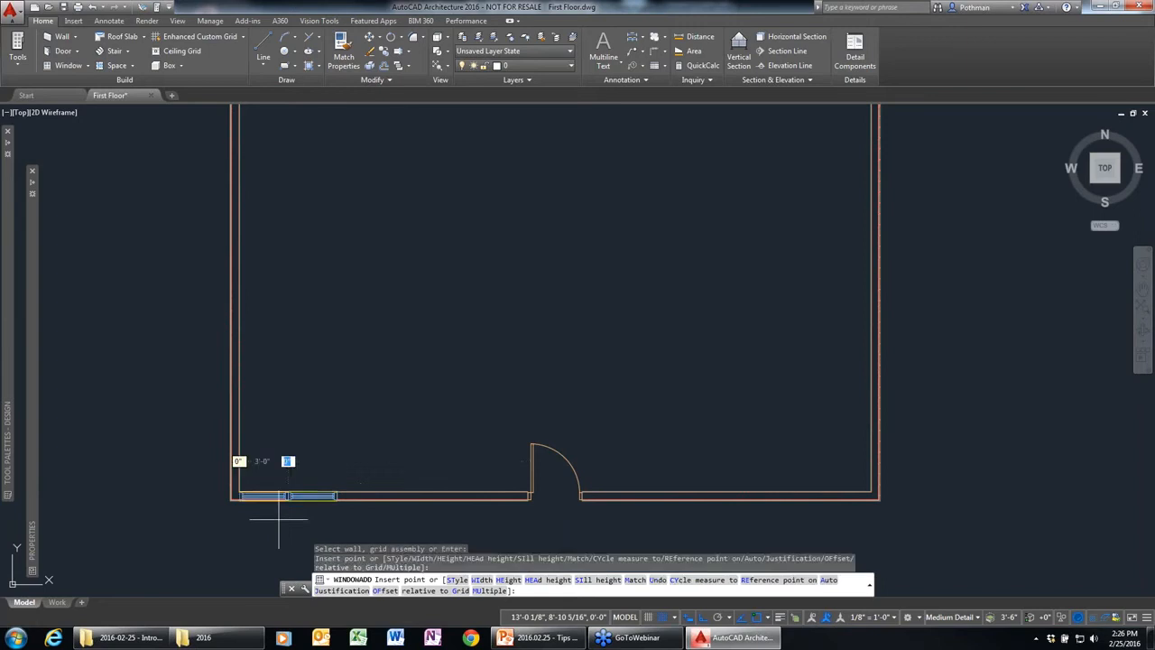
{"action": "left_click", "coordinate": [484, 536]}
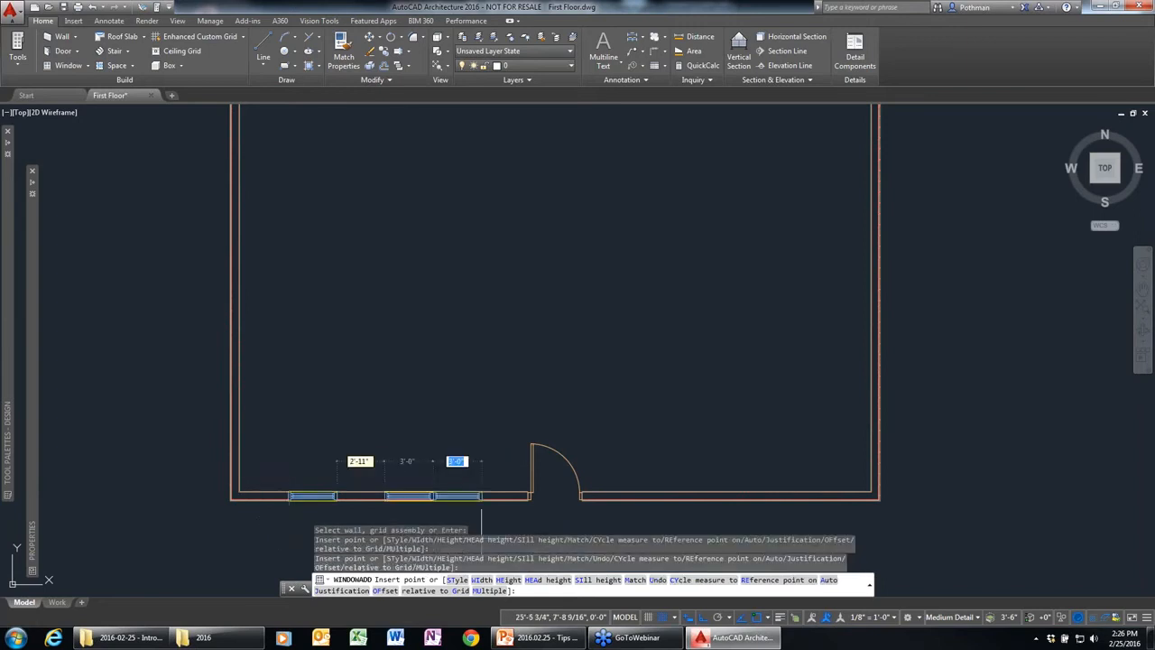
{"action": "left_click", "coordinate": [648, 505]}
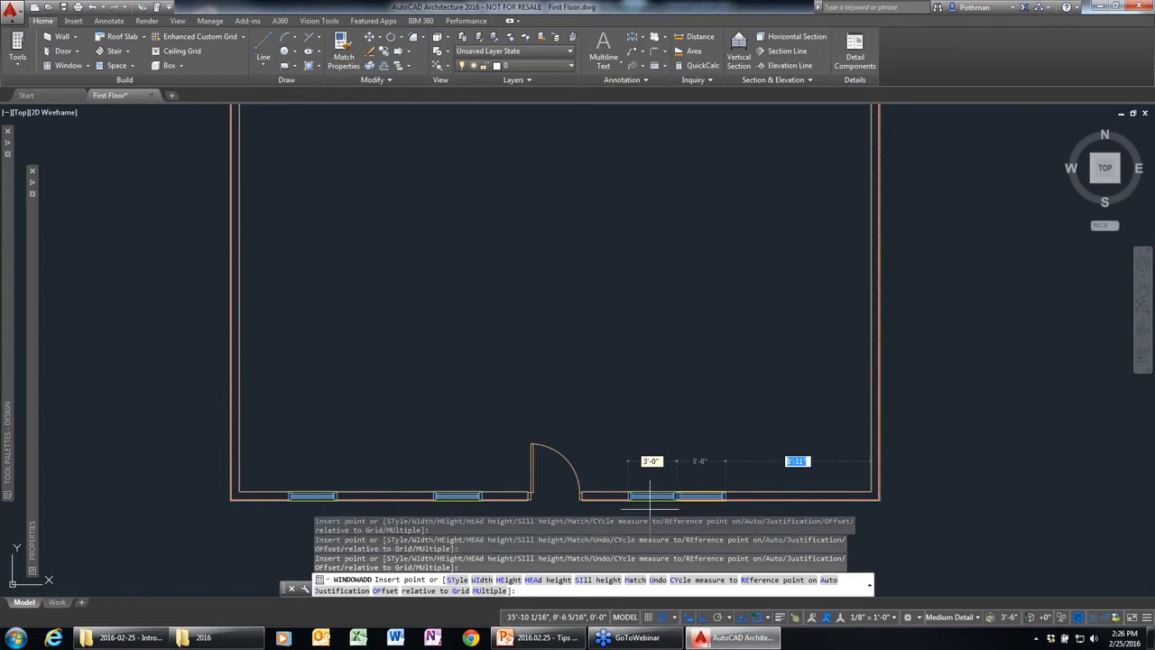
{"action": "left_click", "coordinate": [798, 505]}
{"action": "key", "text": "Escape"}
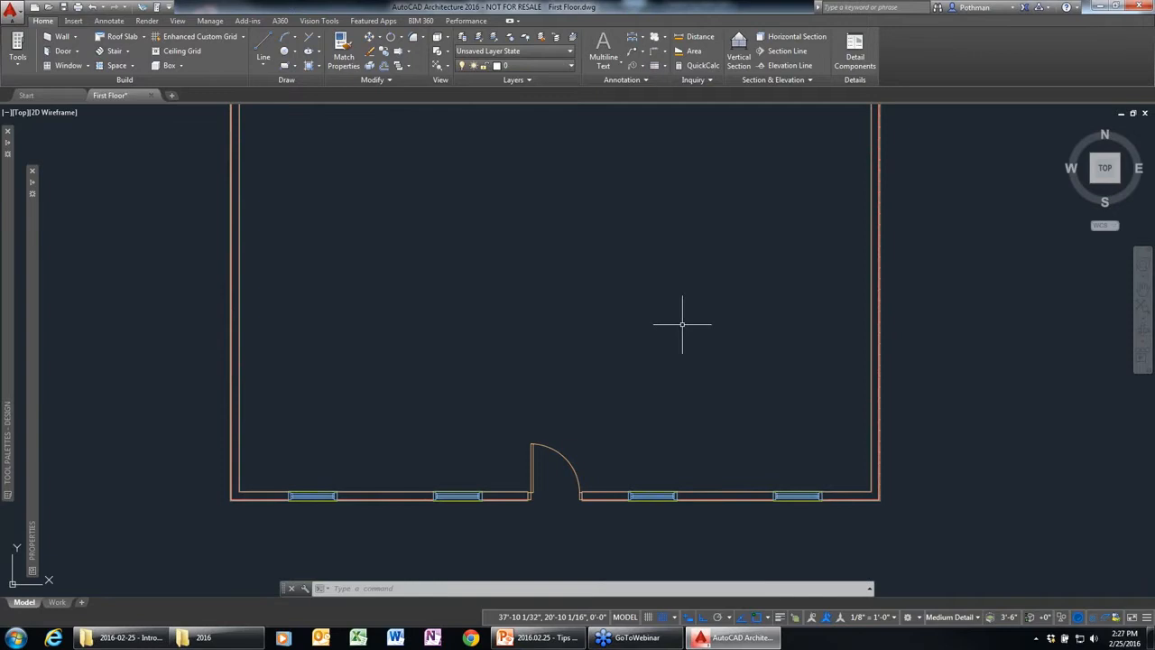
Step: Start adding another window based on the westernmost window in the south wall, using Add Selected
{"action": "scroll", "coordinate": [623, 390], "scroll_direction": "down", "scroll_amount": 3}
{"action": "scroll", "coordinate": [482, 440], "scroll_direction": "up", "scroll_amount": 5}
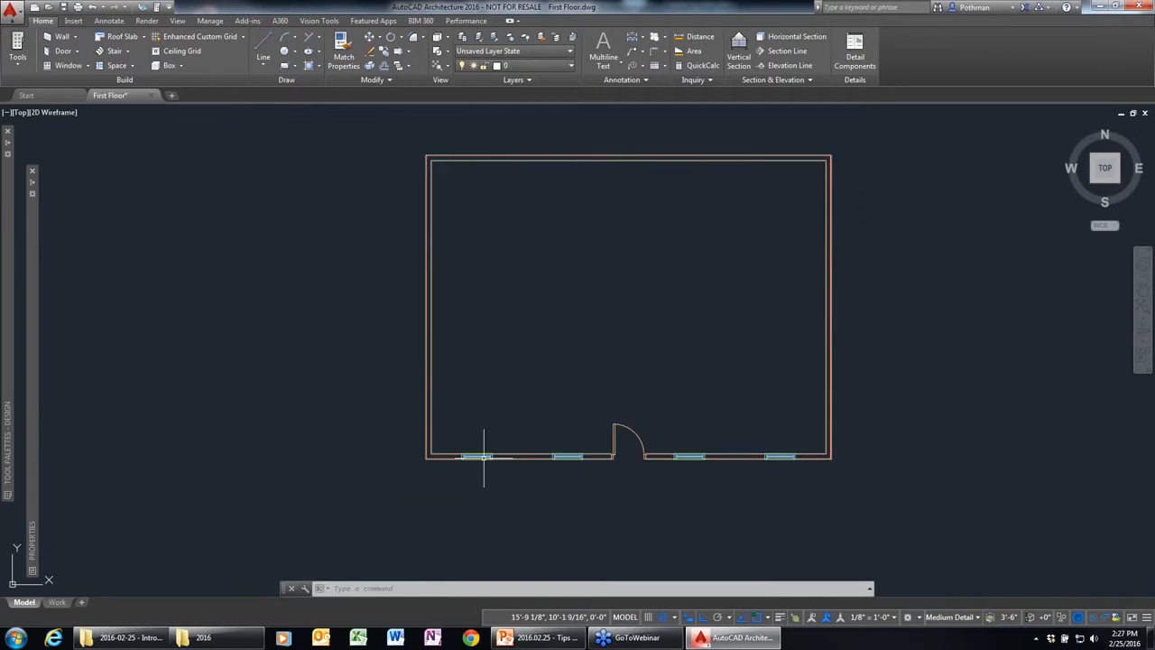
{"action": "left_click", "coordinate": [473, 455]}
{"action": "right_click", "coordinate": [504, 383]}
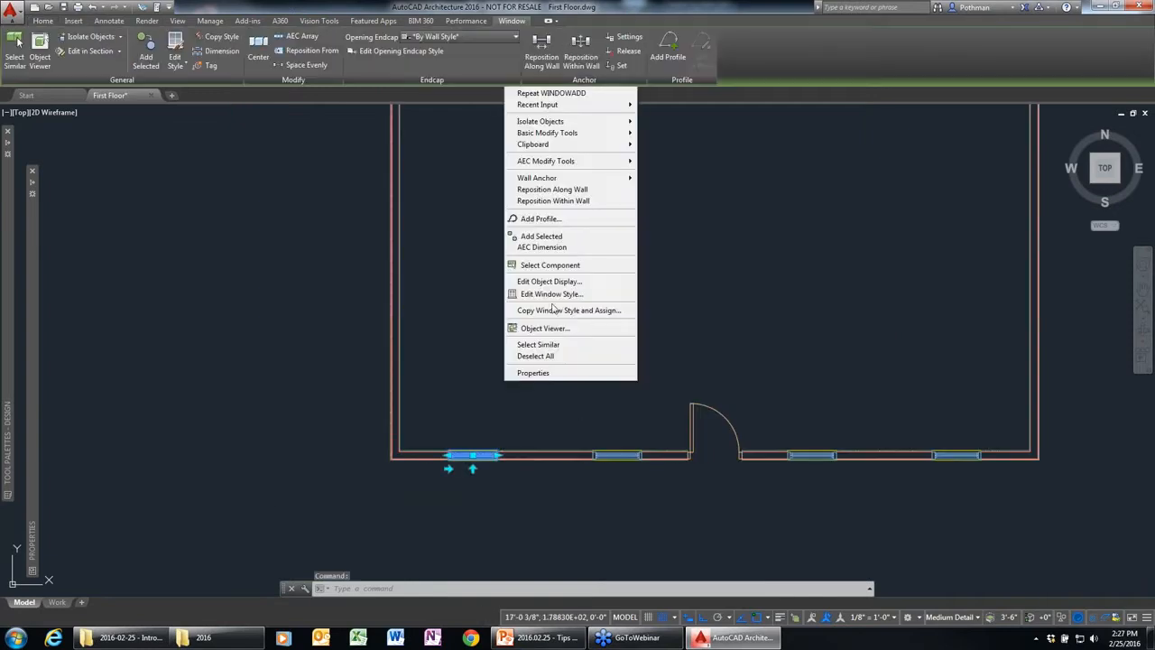
{"action": "left_click", "coordinate": [546, 236]}
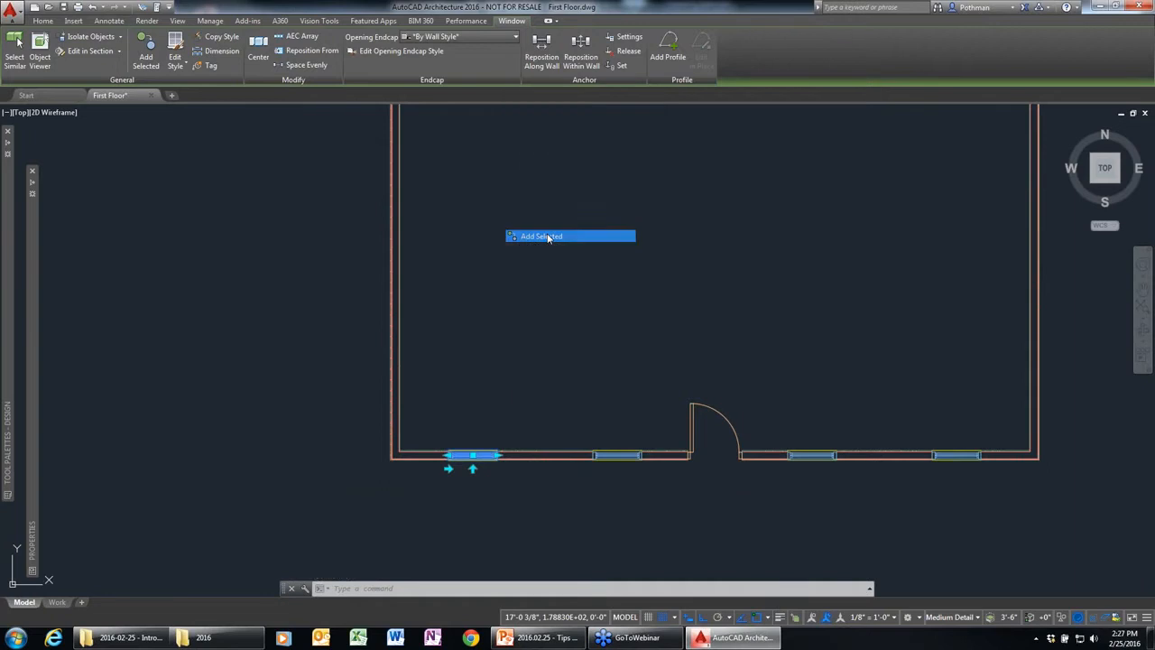
{"action": "middle_click_drag", "start_coordinate": [617, 256], "coordinate": [454, 382]}
{"action": "scroll", "coordinate": [454, 382], "scroll_direction": "up", "scroll_amount": 1}
{"action": "scroll", "coordinate": [454, 382], "scroll_direction": "down", "scroll_amount": 2}
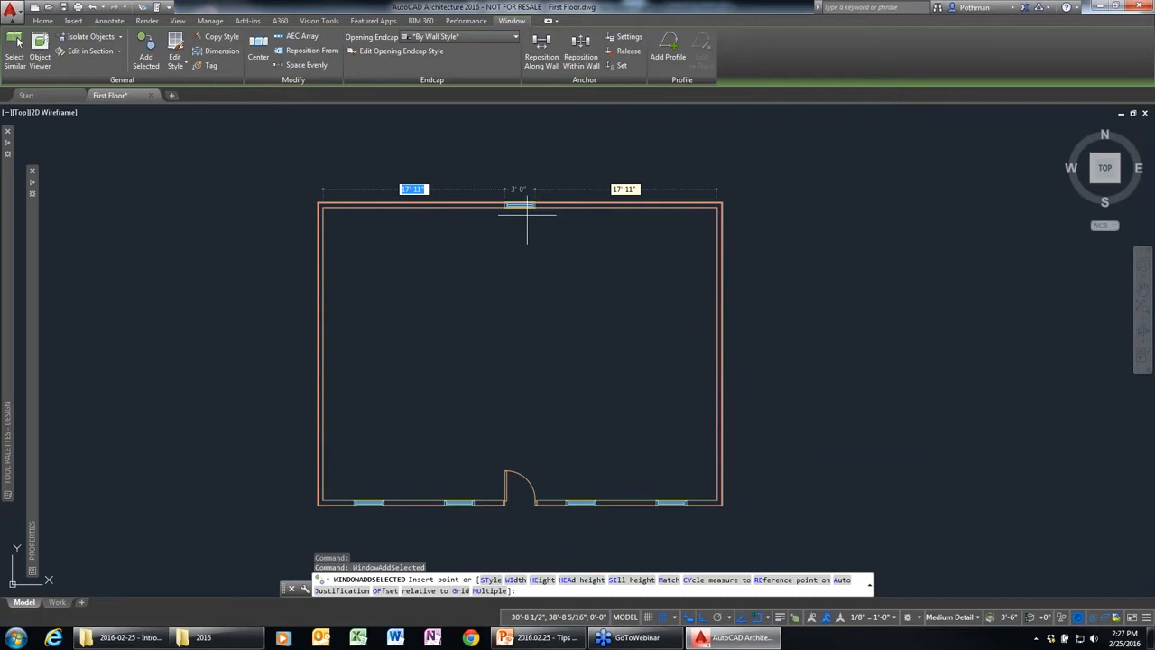
Step: Set the new window's height to 3' and insert it centered in the north wall
{"action": "mouse_move", "coordinate": [31, 358]}
{"action": "left_click", "coordinate": [81, 358]}
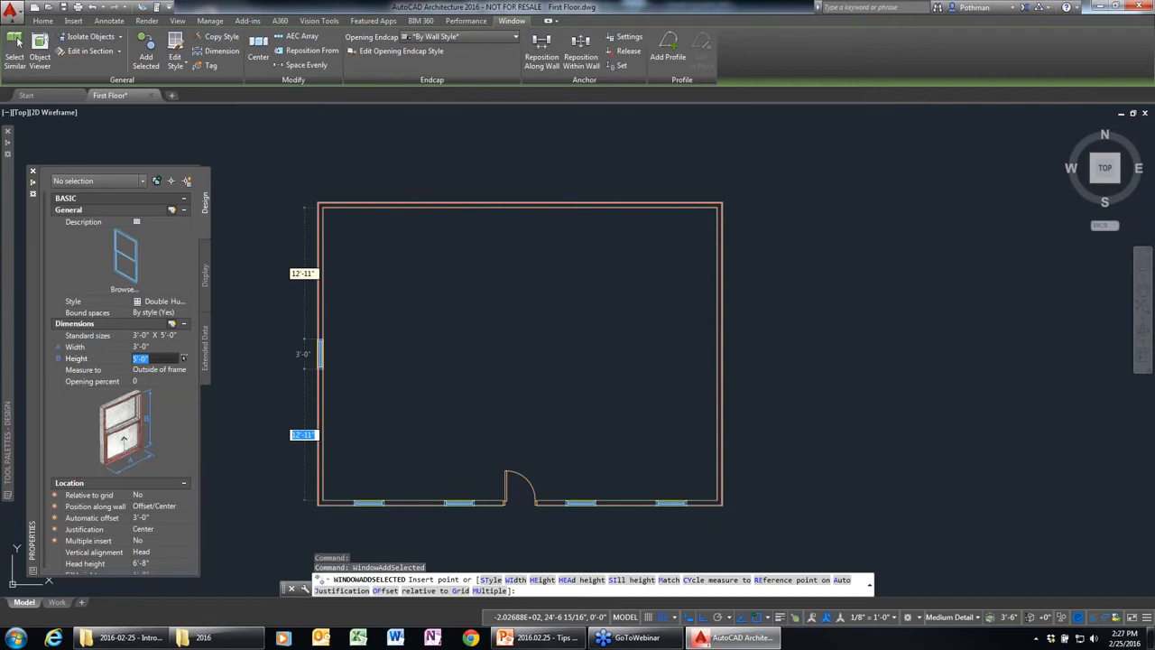
{"action": "left_click", "coordinate": [185, 359]}
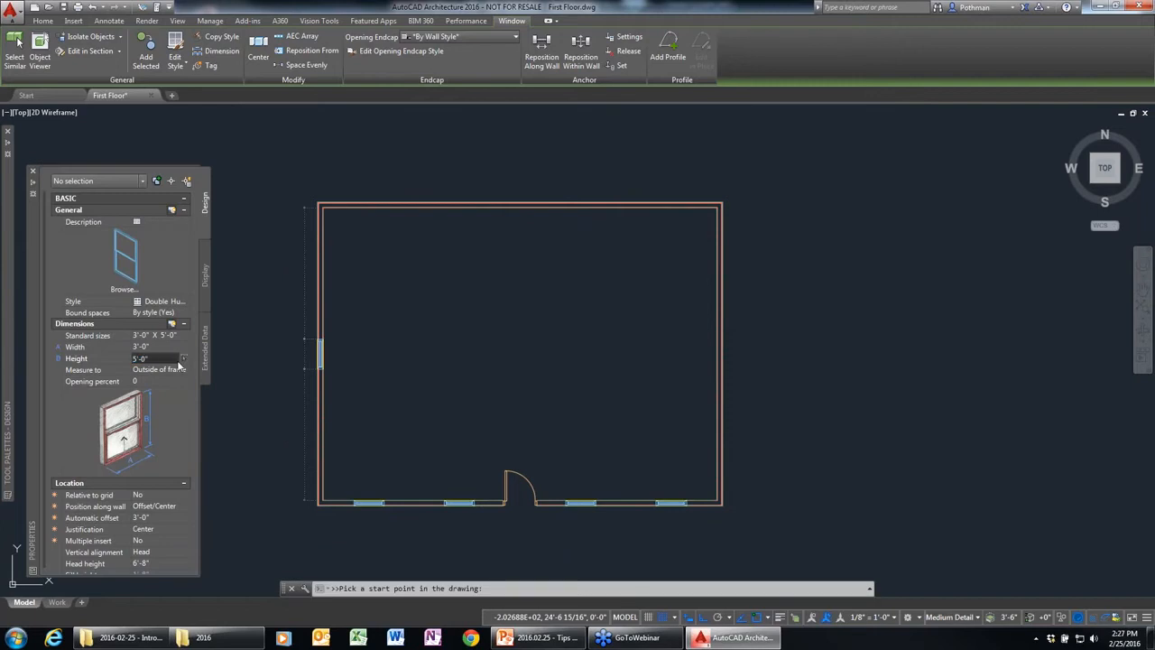
{"action": "double_click", "coordinate": [141, 359]}
{"action": "type", "text": "3'"}
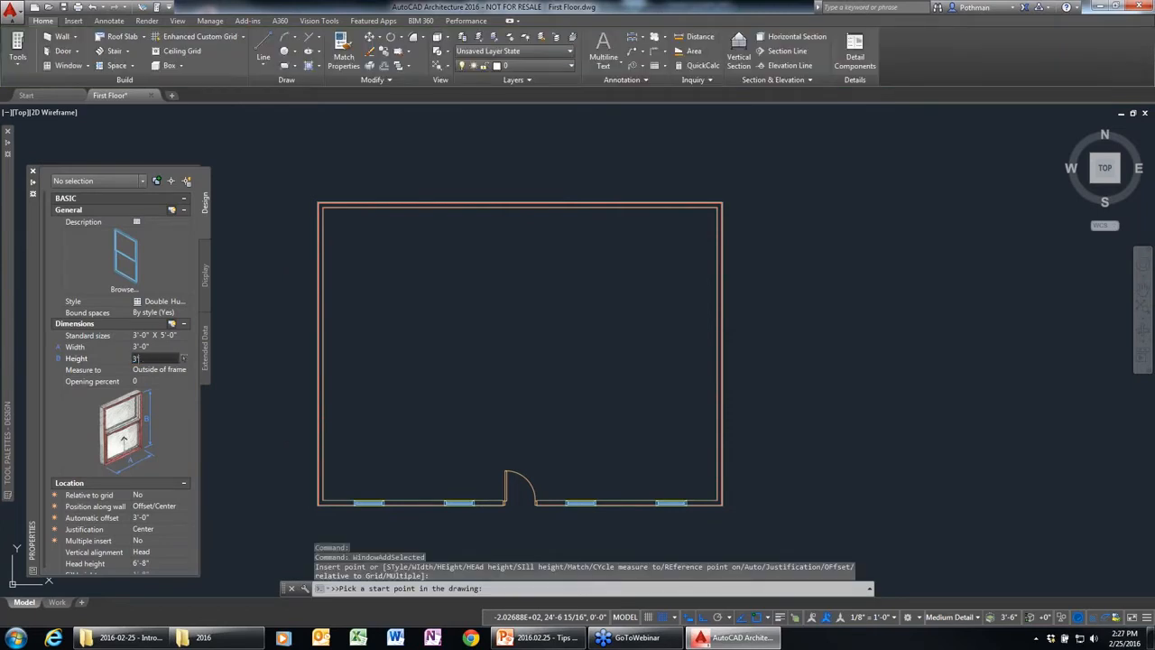
{"action": "key", "text": "Return"}
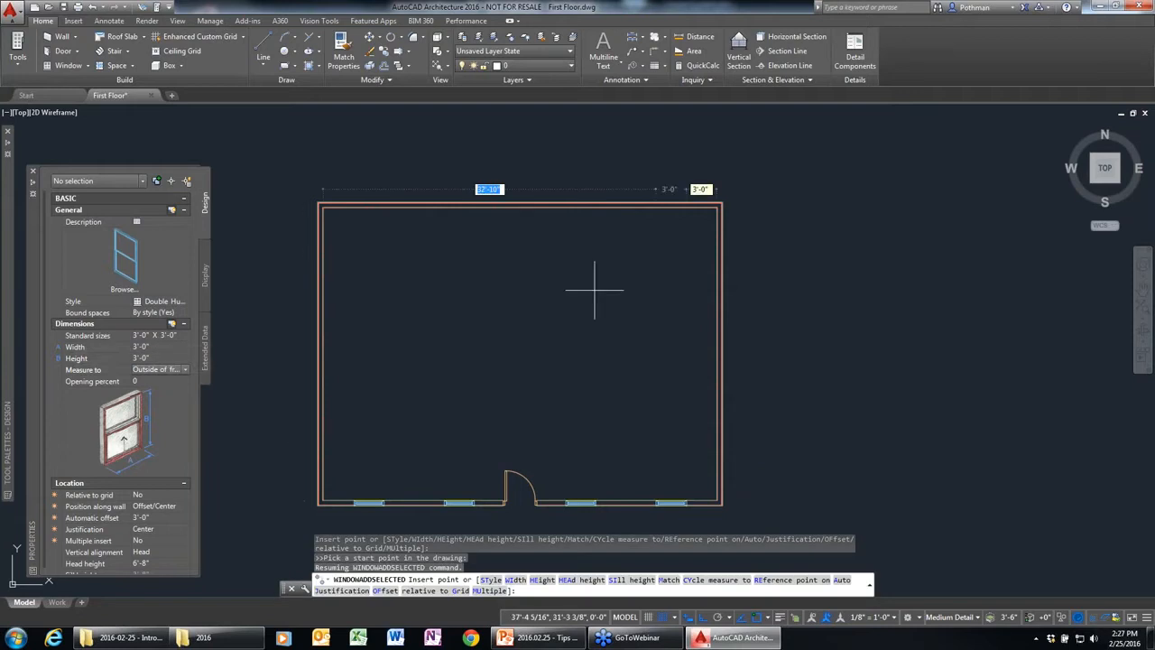
{"action": "left_click", "coordinate": [518, 221]}
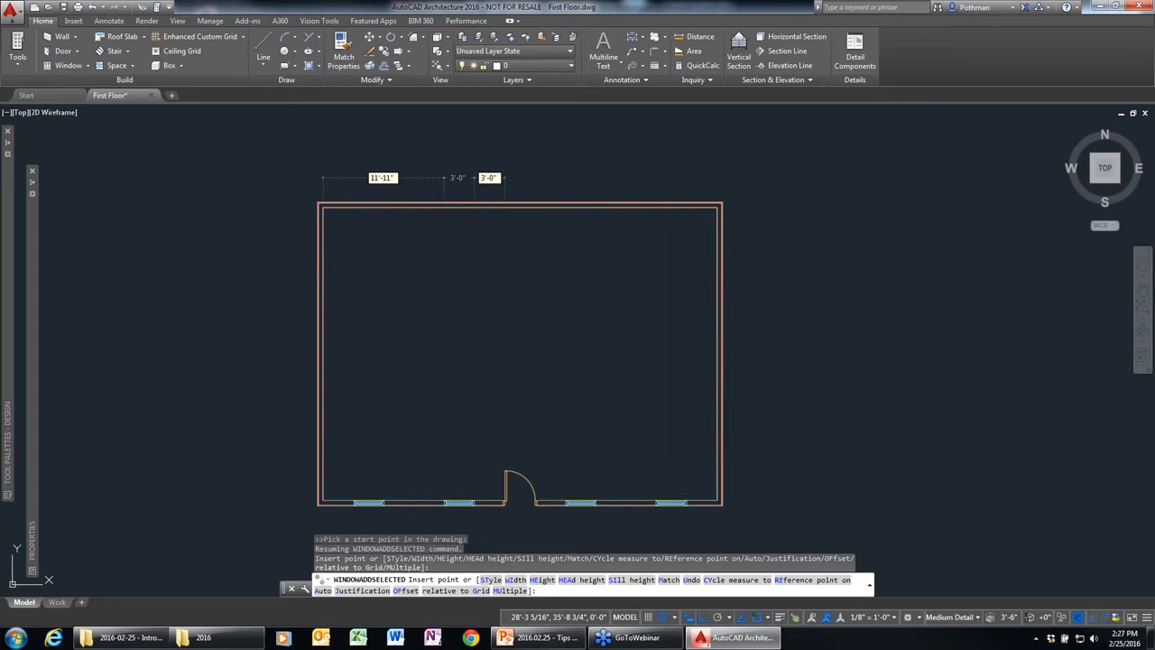
{"action": "key", "text": "Escape"}
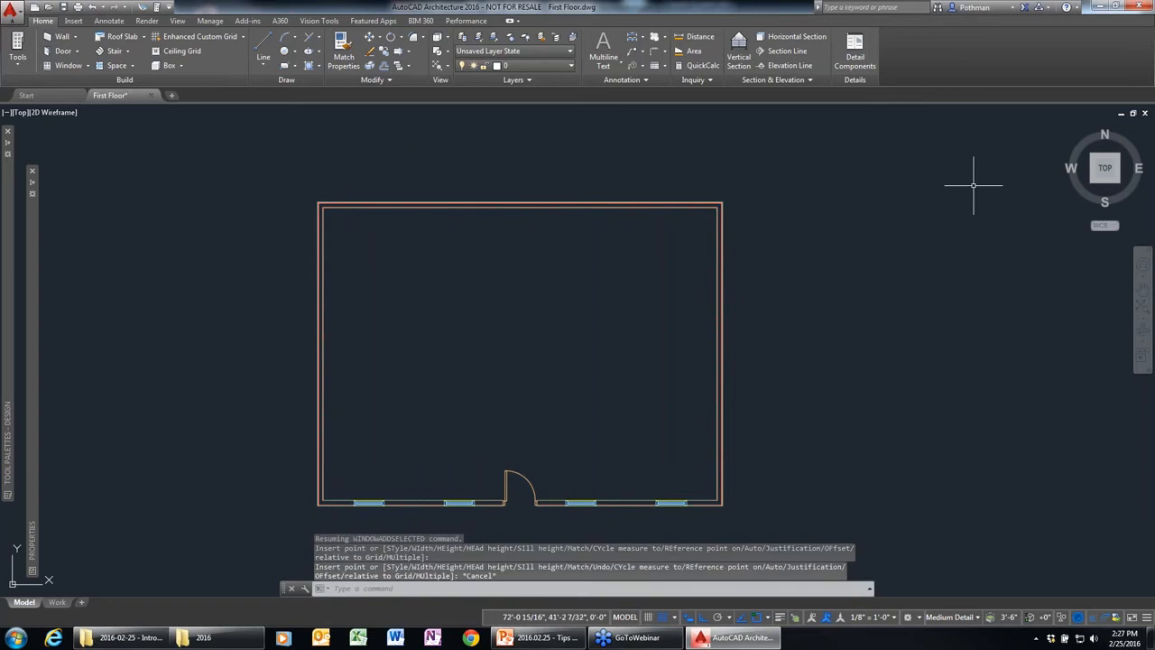
Step: Switch to the SE Isometric view and flip the window just east of the door to face the other side of the wall
{"action": "left_click", "coordinate": [1120, 184]}
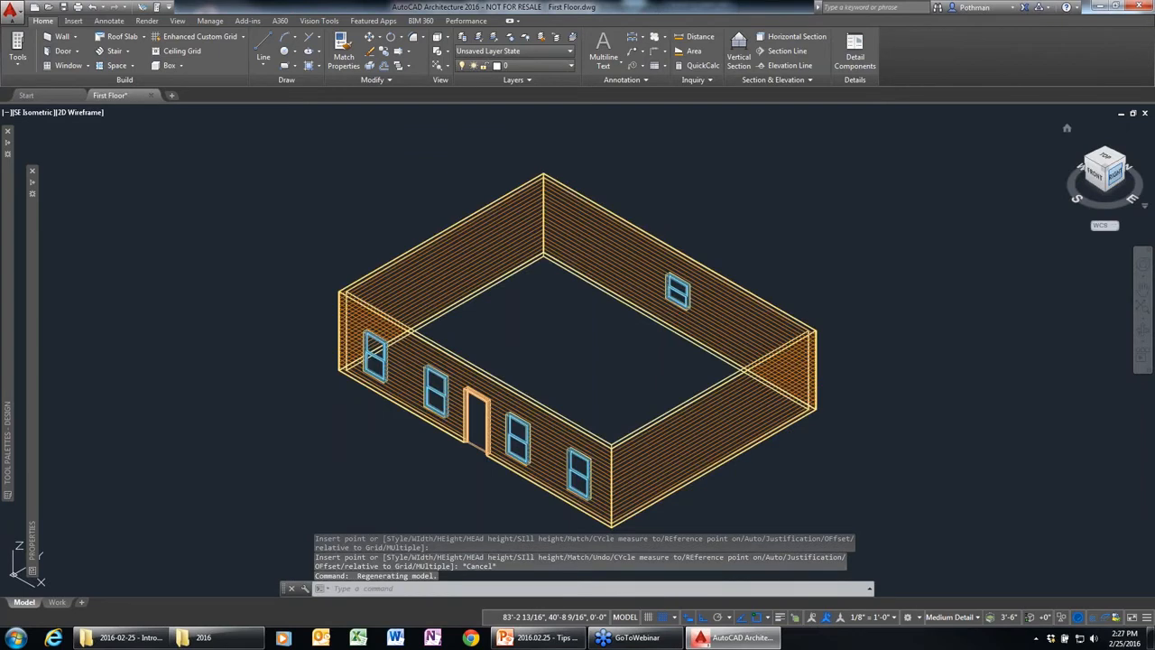
{"action": "scroll", "coordinate": [576, 415], "scroll_direction": "up", "scroll_amount": 4}
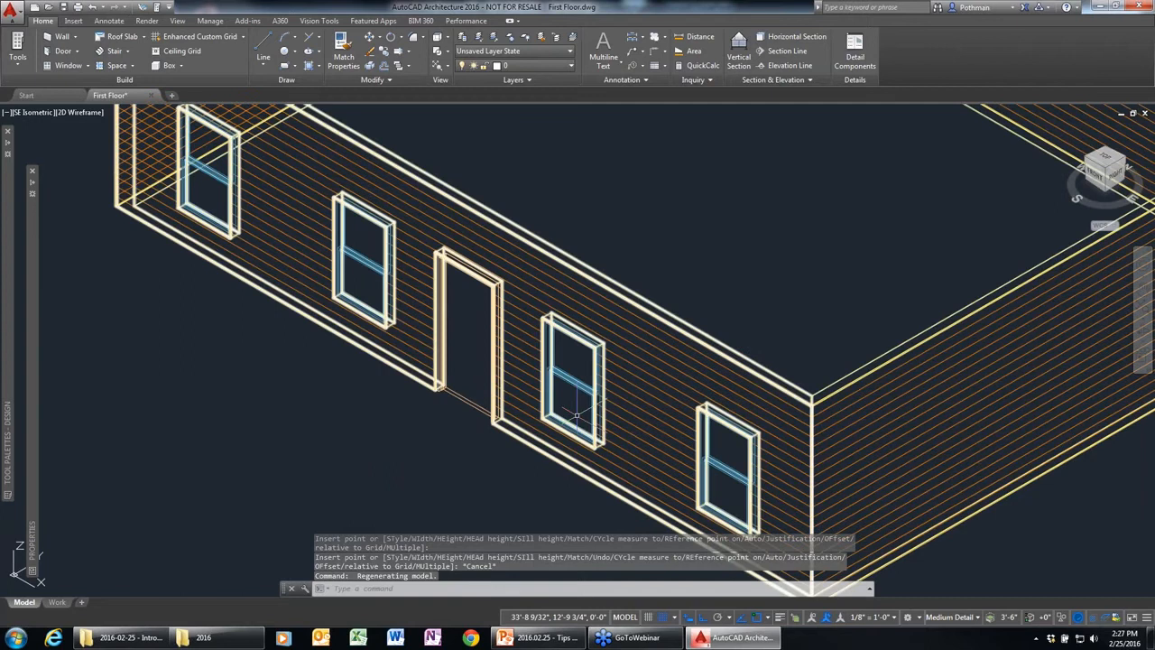
{"action": "scroll", "coordinate": [576, 415], "scroll_direction": "up", "scroll_amount": 2}
{"action": "left_click", "coordinate": [614, 411]}
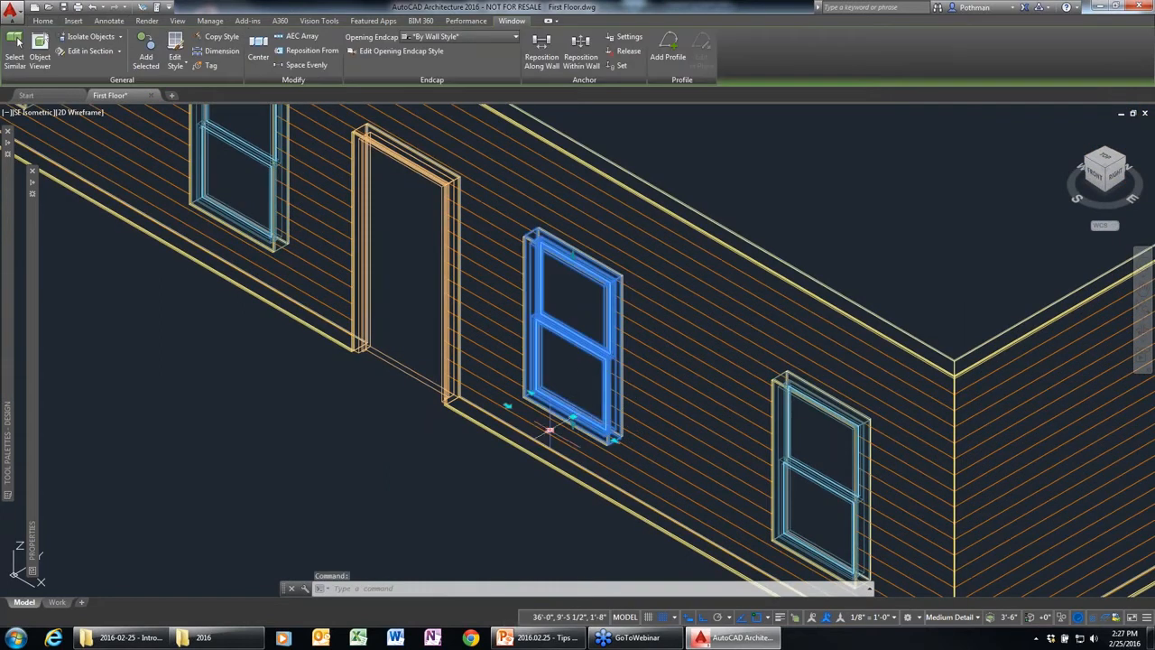
{"action": "left_click", "coordinate": [549, 429]}
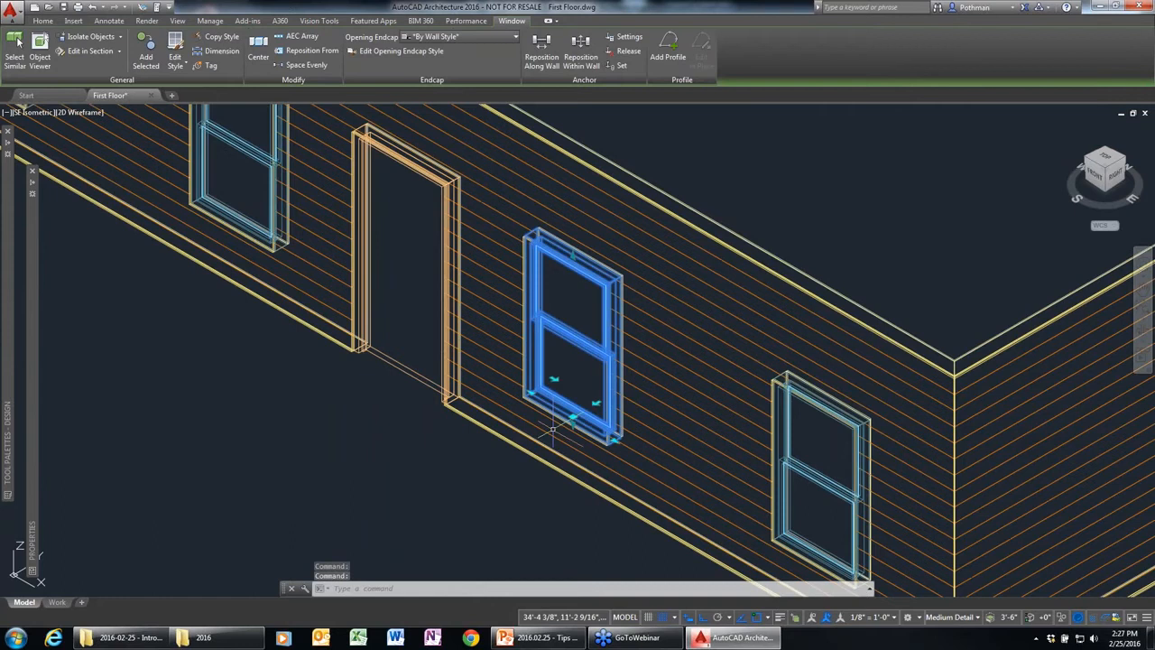
{"action": "key", "text": "Escape"}
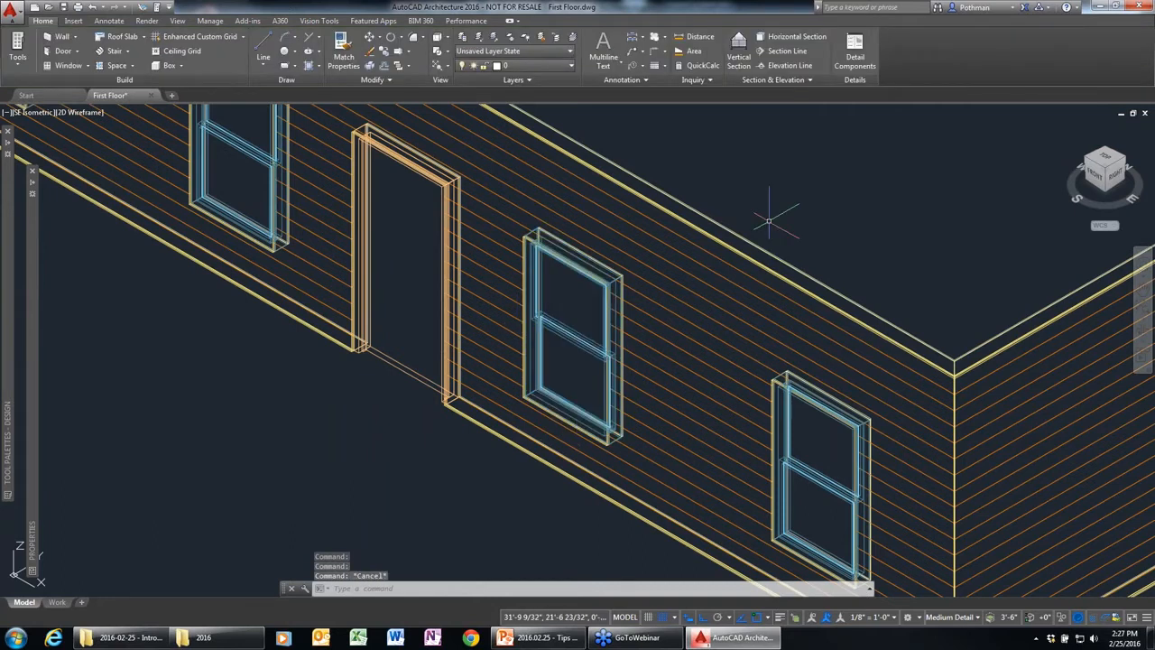
Step: Change the south wall door's style to Hinged - Single - Exterior Panel
{"action": "scroll", "coordinate": [769, 219], "scroll_direction": "down", "scroll_amount": 2}
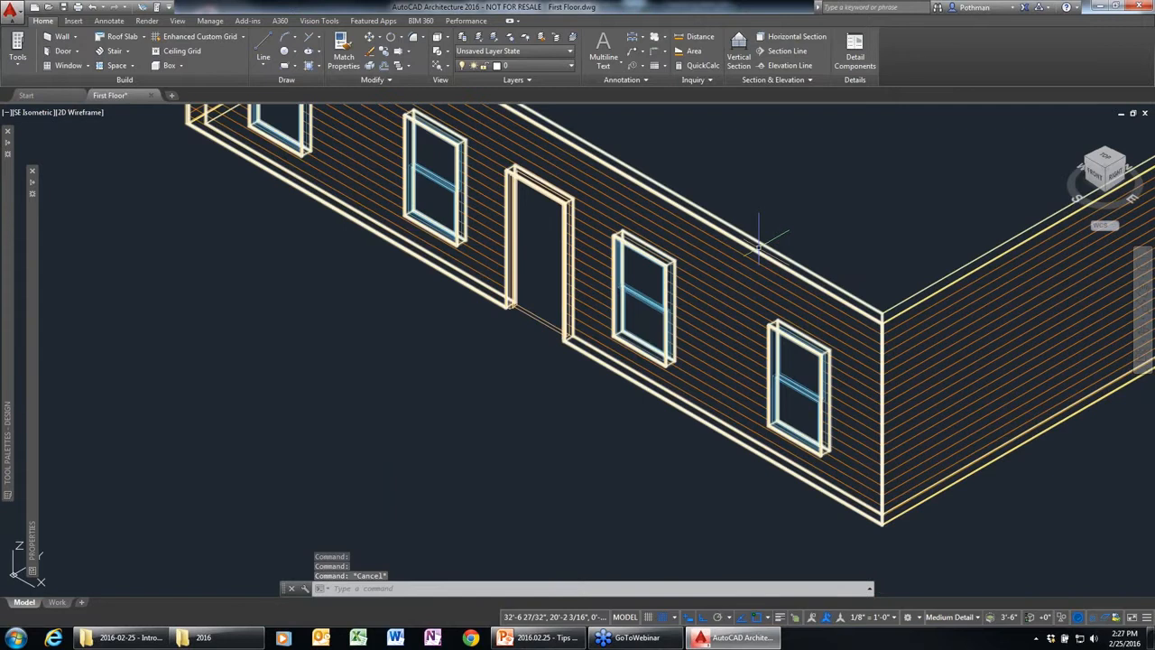
{"action": "middle_click", "coordinate": [758, 248]}
{"action": "middle_click", "coordinate": [759, 248]}
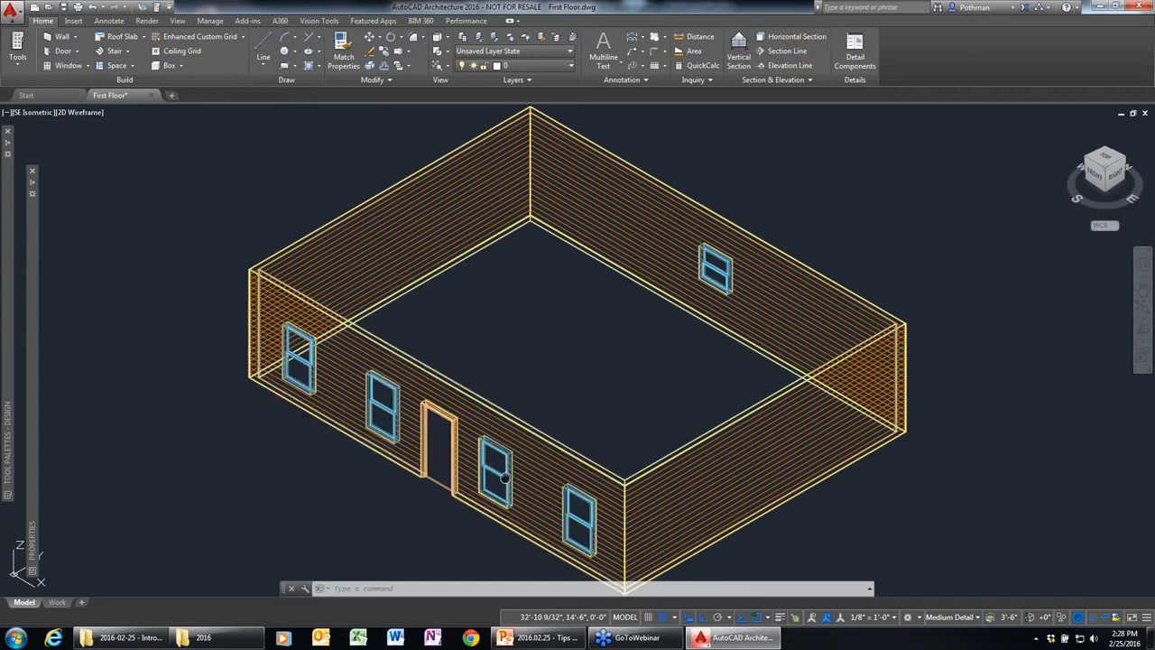
{"action": "middle_click_drag", "start_coordinate": [506, 477], "coordinate": [568, 370]}
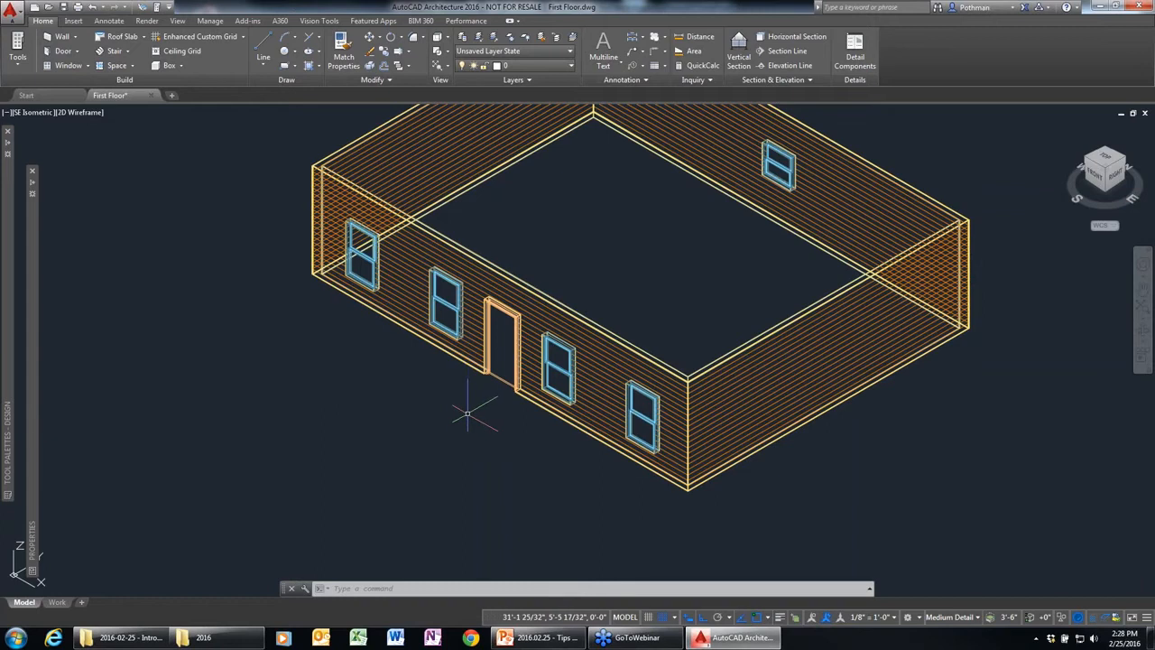
{"action": "scroll", "coordinate": [537, 390], "scroll_direction": "up", "scroll_amount": 4}
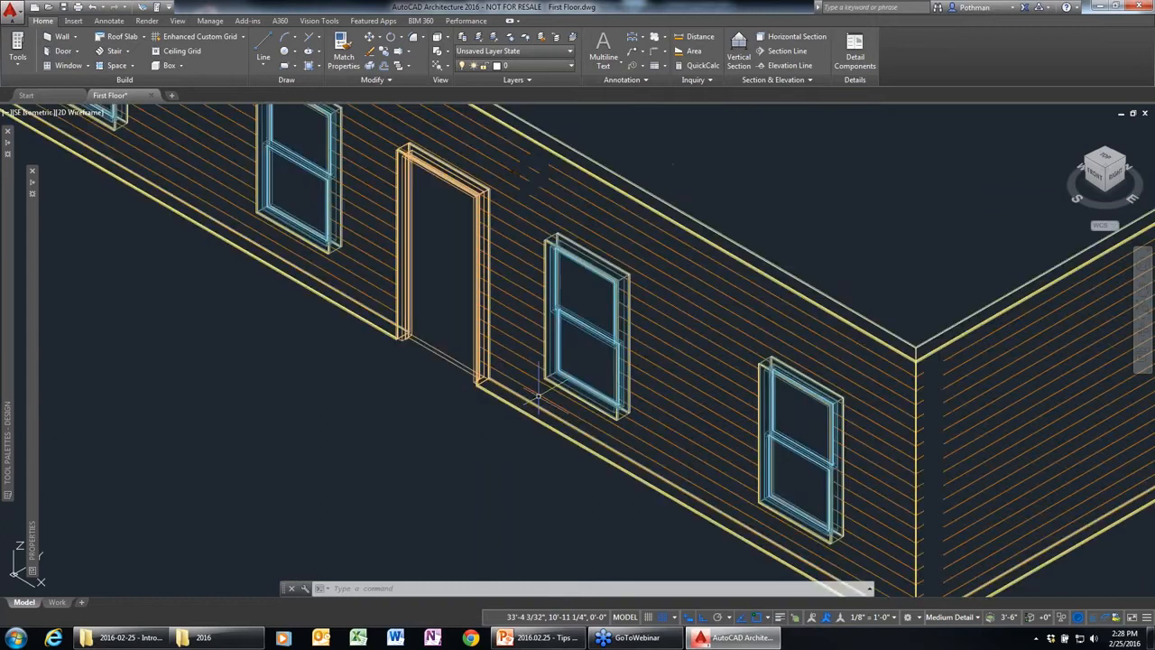
{"action": "left_click", "coordinate": [440, 359]}
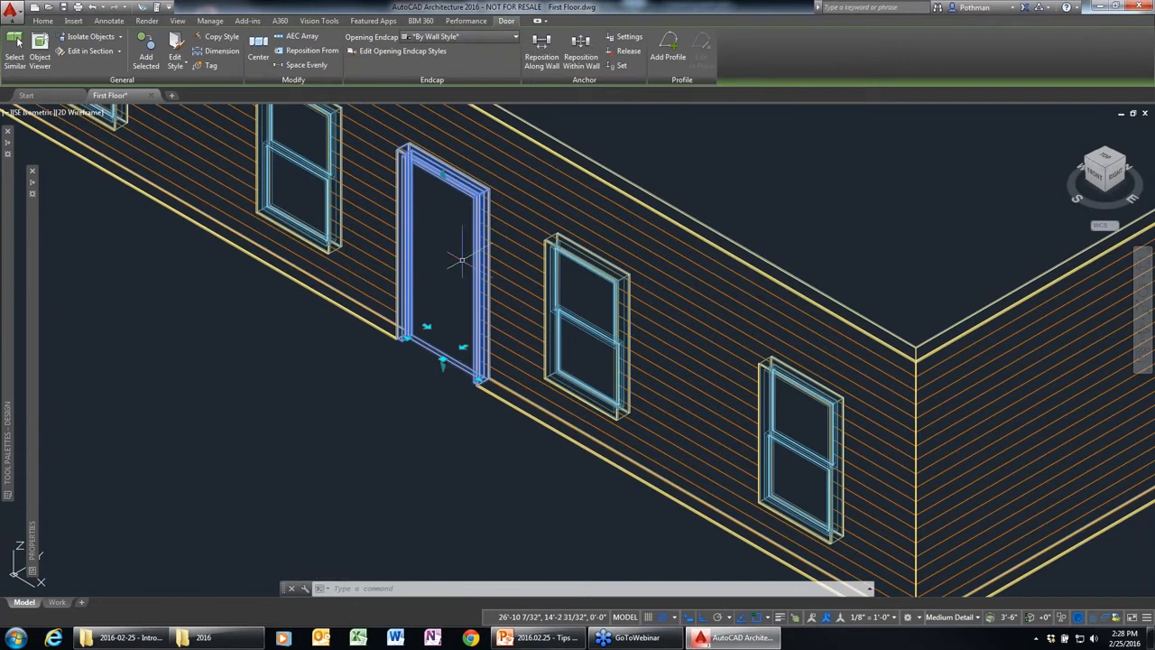
{"action": "mouse_move", "coordinate": [32, 354]}
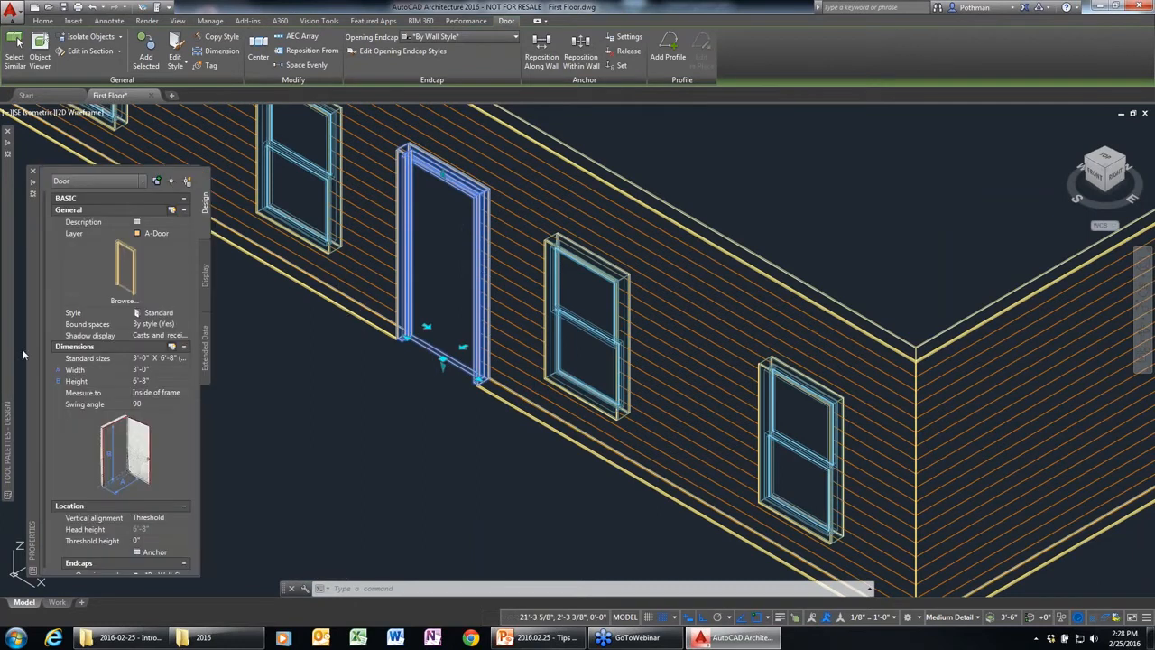
{"action": "left_click", "coordinate": [184, 312]}
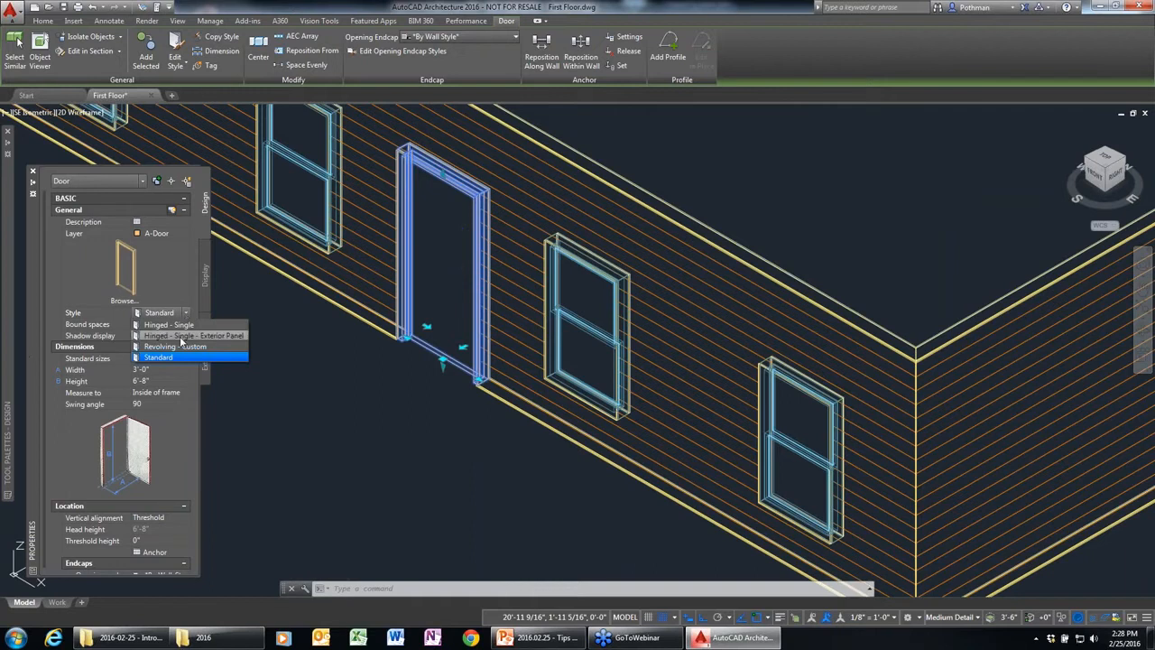
{"action": "left_click", "coordinate": [182, 335]}
{"action": "key", "text": "Escape"}
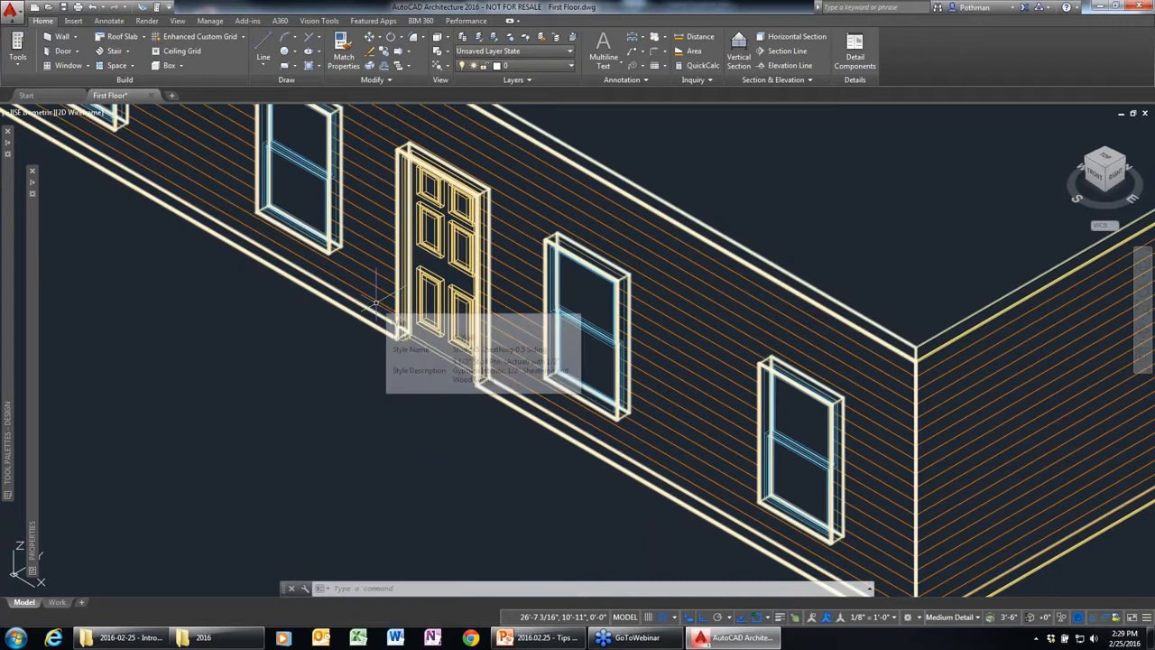
Step: Edit the Double Hung window style through the window just east of the door, and start a muntins block in its Model display representation
{"action": "left_click", "coordinate": [579, 315]}
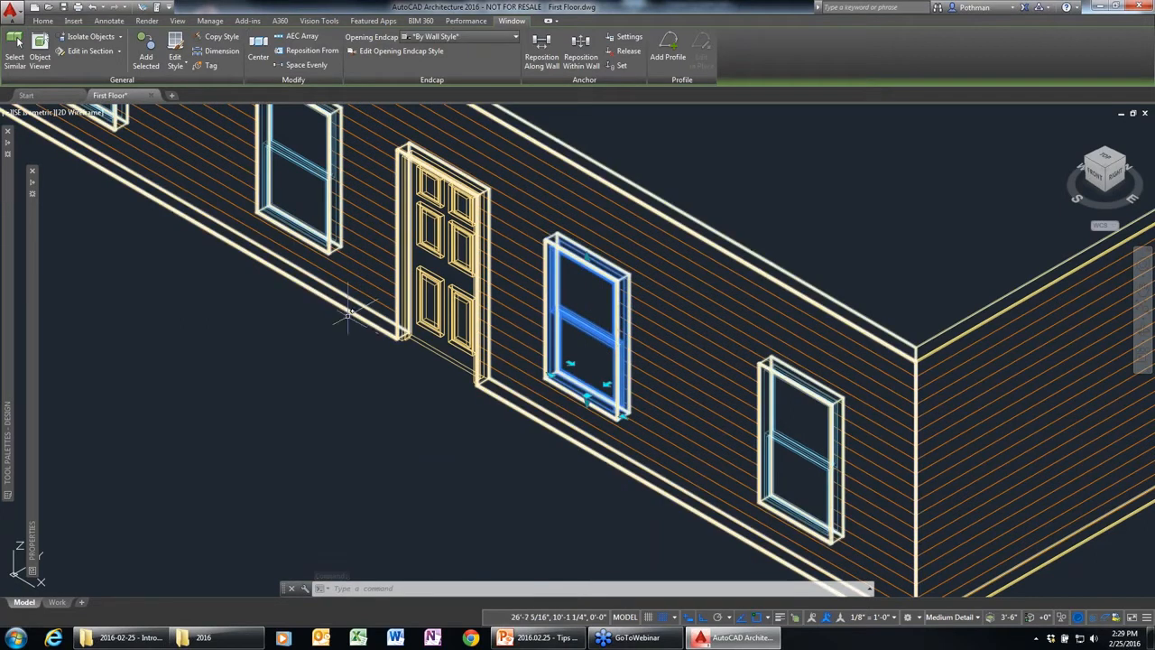
{"action": "left_click", "coordinate": [176, 47]}
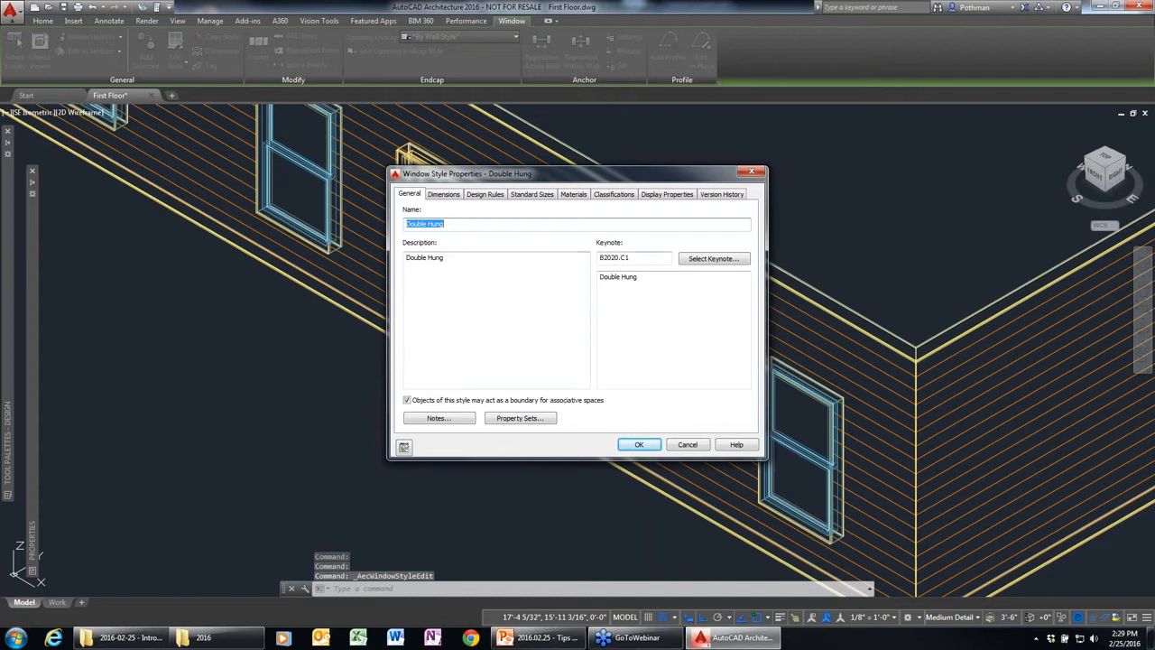
{"action": "left_click", "coordinate": [666, 194]}
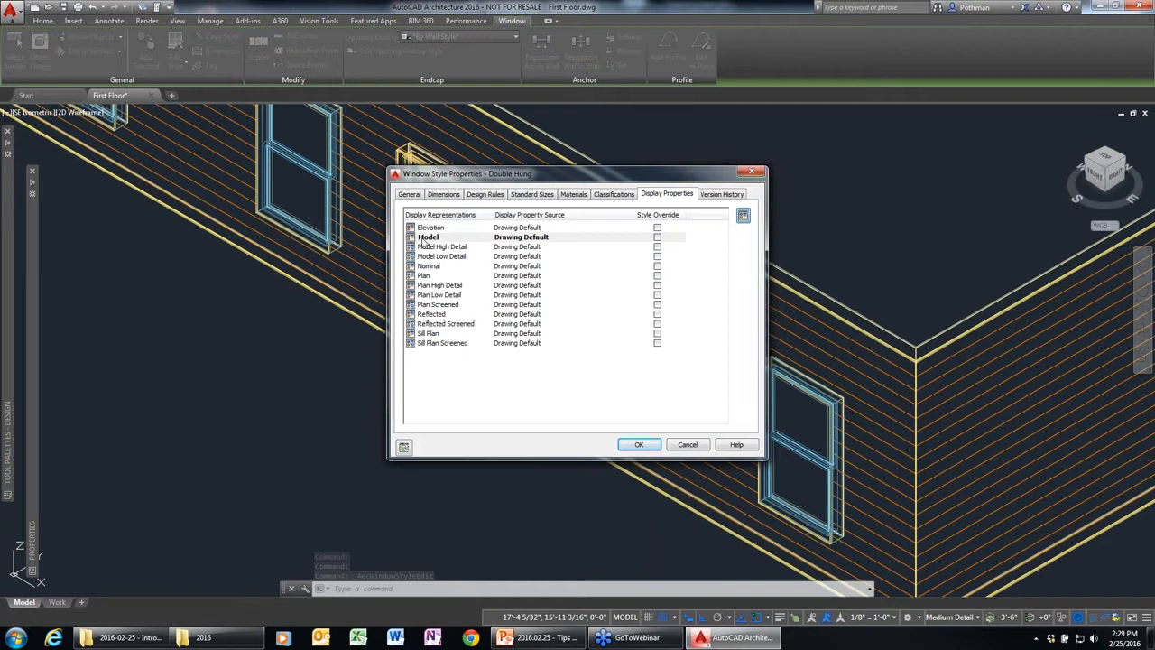
{"action": "double_click", "coordinate": [424, 237]}
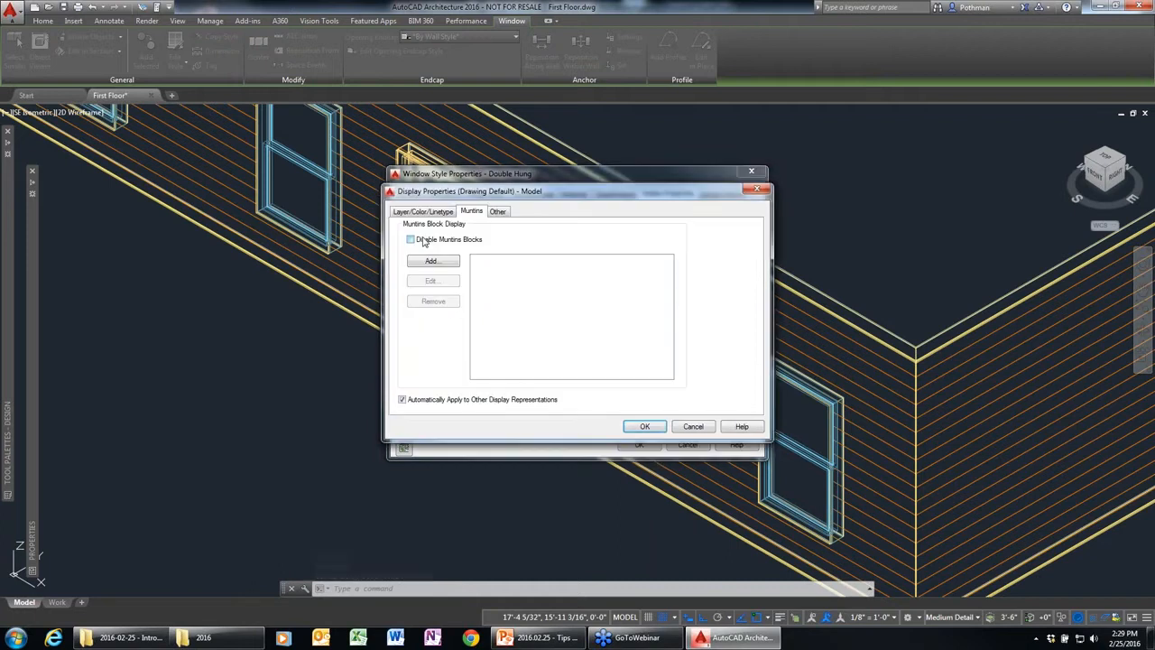
{"action": "left_click", "coordinate": [432, 260]}
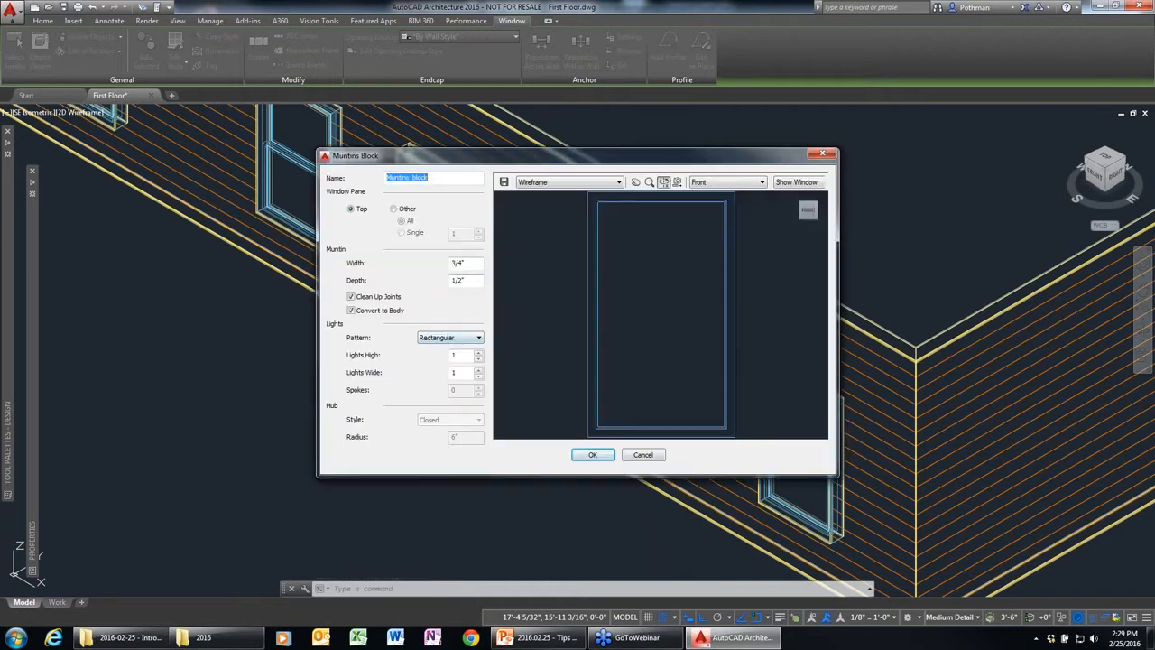
Step: Define the muntins block for all panes with 1/2" width and a rectangular pattern 3 lights high by 3 wide, and apply it to the style
{"action": "double_click", "coordinate": [479, 262]}
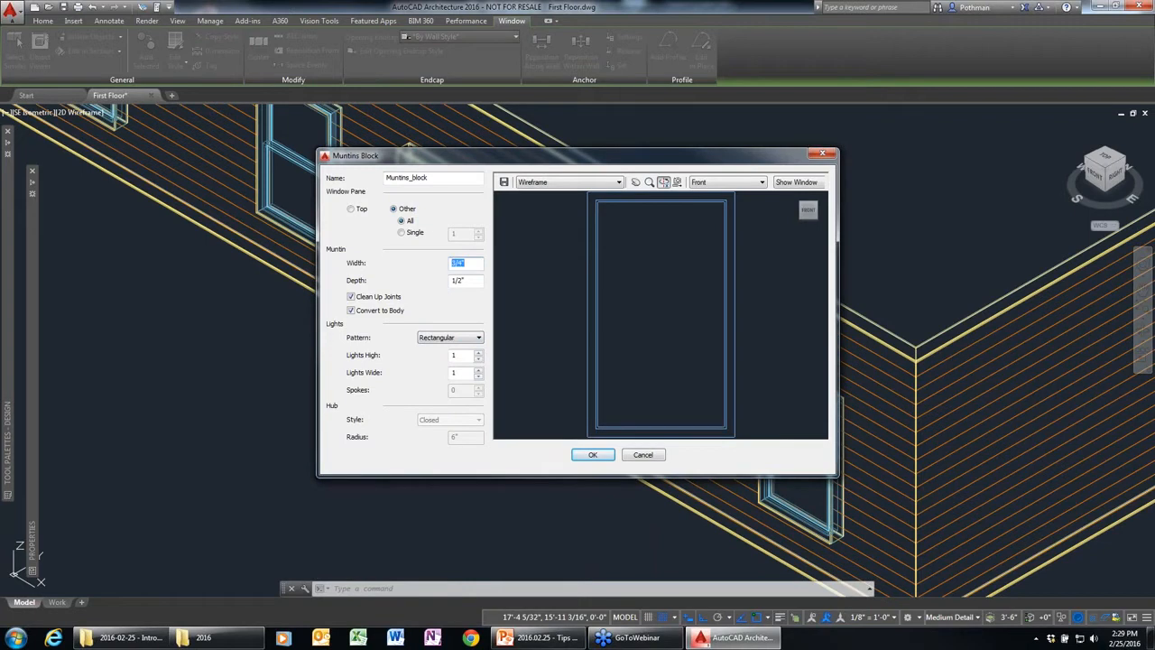
{"action": "type", "text": "1"}
{"action": "key", "text": "Tab"}
{"action": "left_click", "coordinate": [479, 351]}
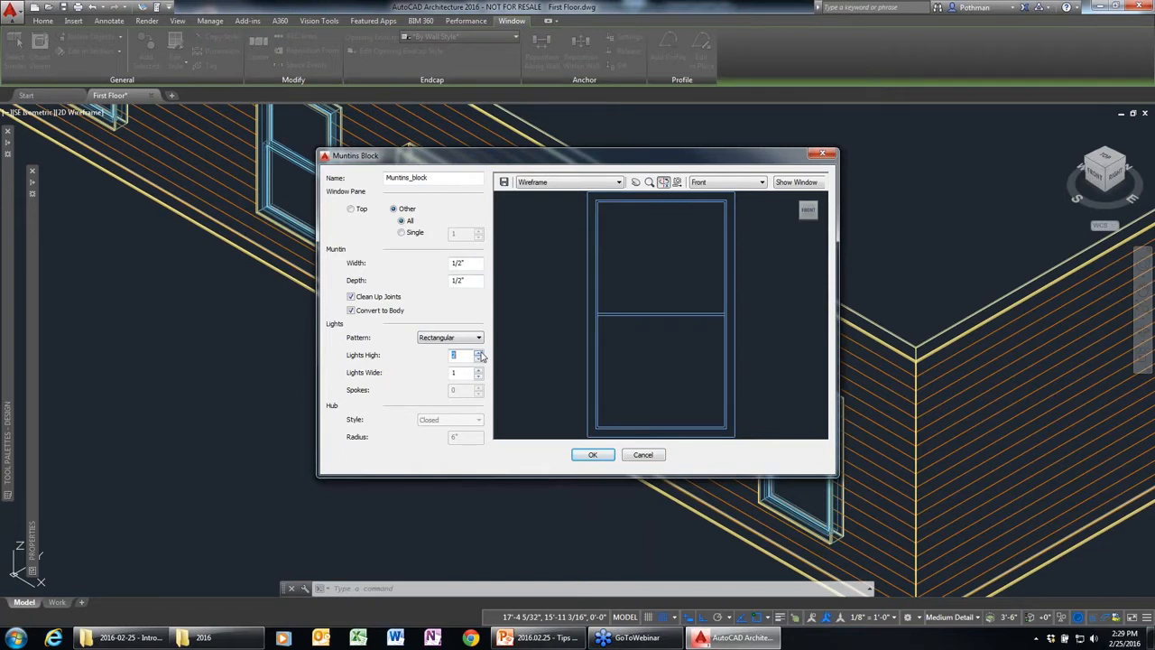
{"action": "left_click", "coordinate": [479, 351]}
{"action": "left_click", "coordinate": [479, 369]}
{"action": "left_click", "coordinate": [479, 369]}
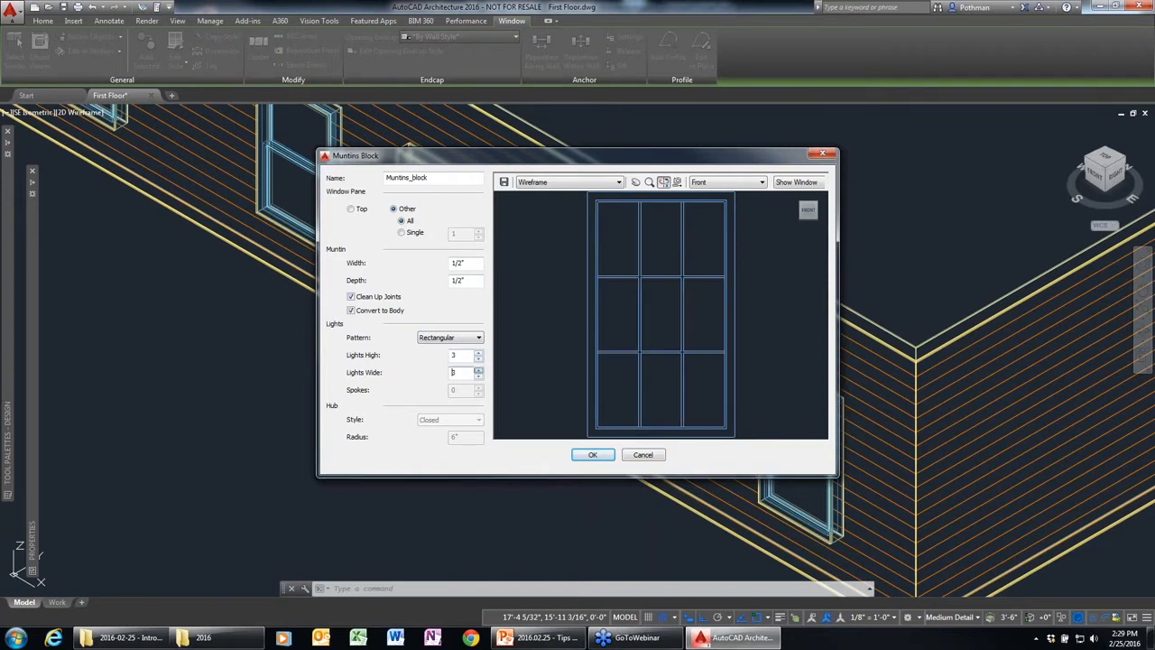
{"action": "left_click", "coordinate": [592, 457]}
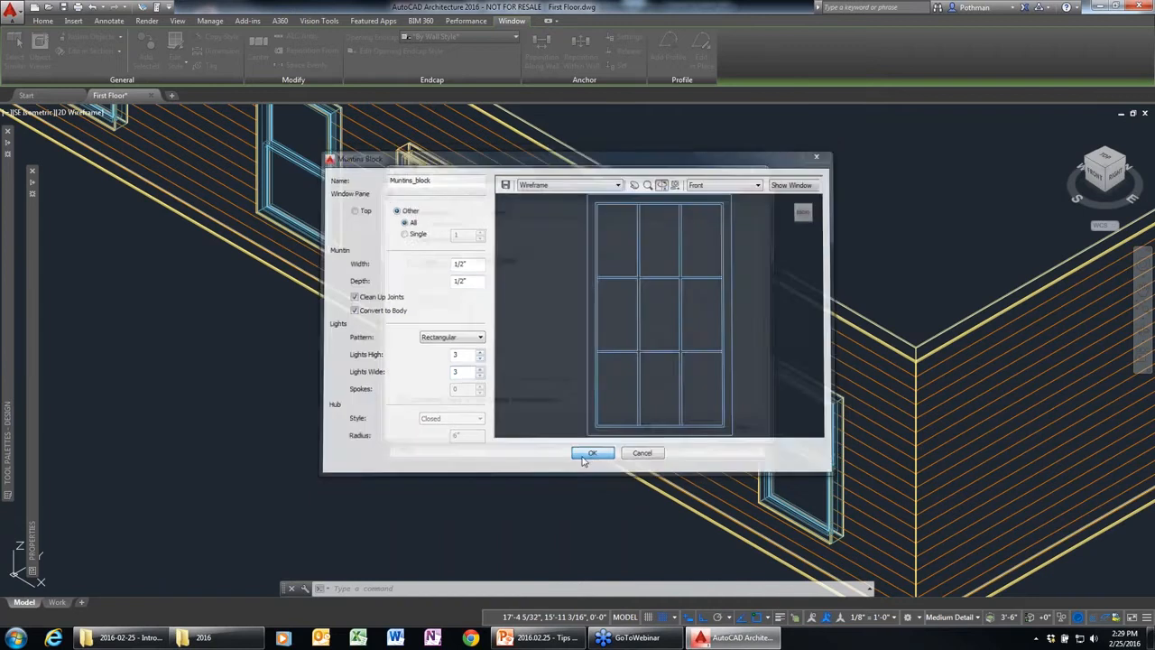
{"action": "left_click", "coordinate": [651, 428]}
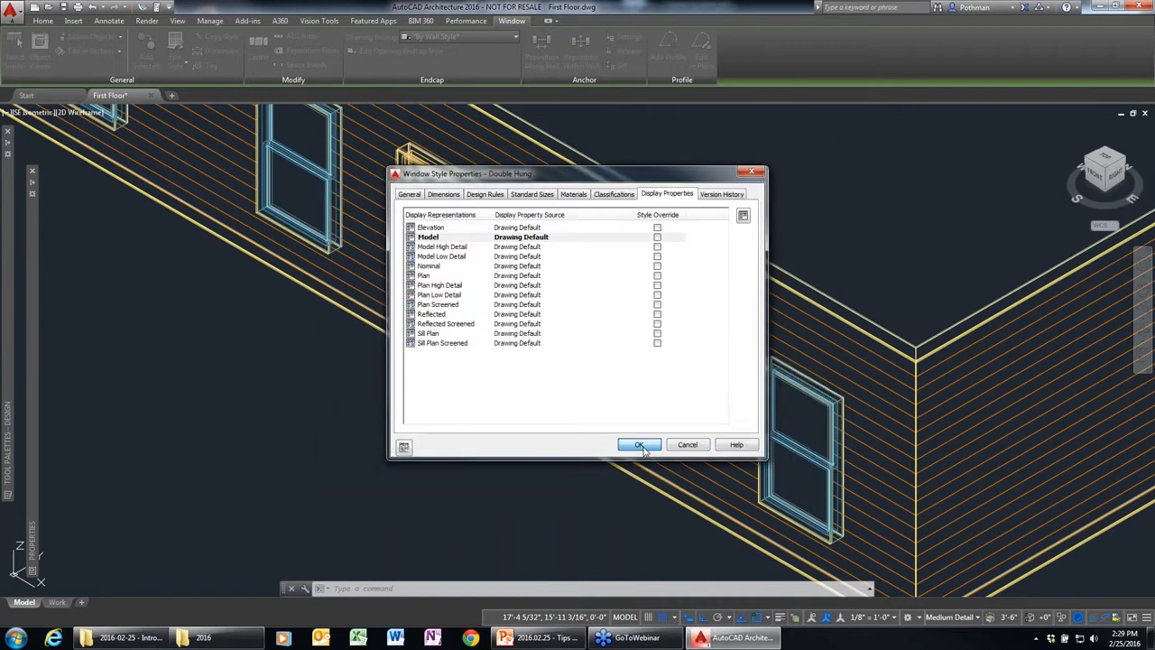
{"action": "left_click", "coordinate": [642, 445]}
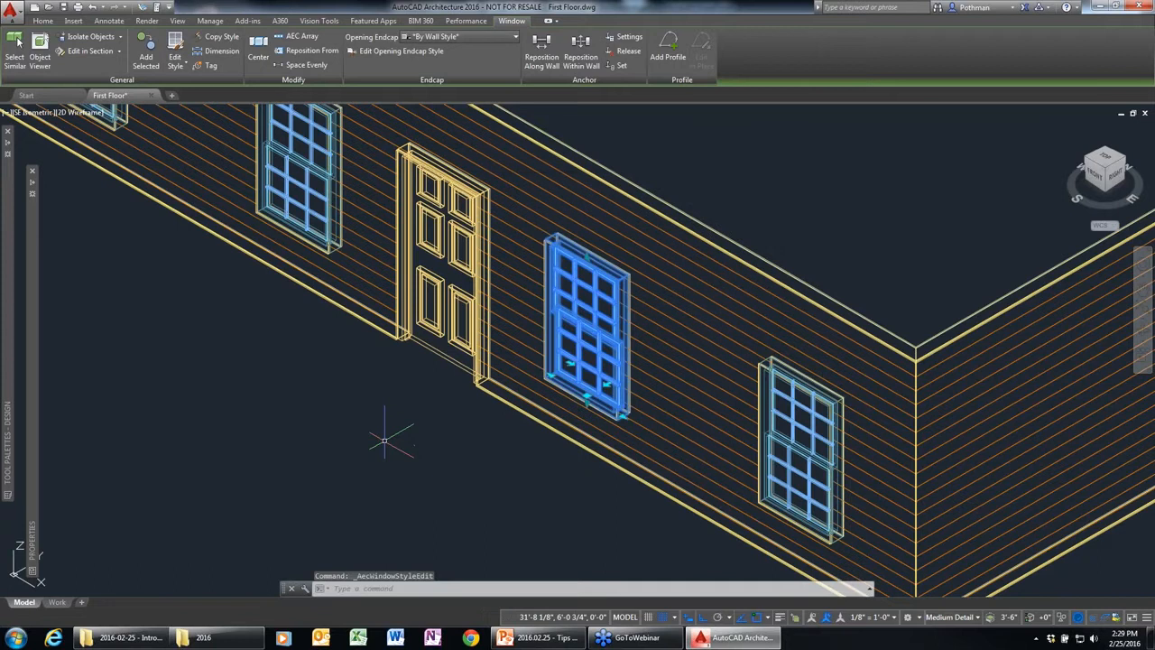
{"action": "key", "text": "Escape"}
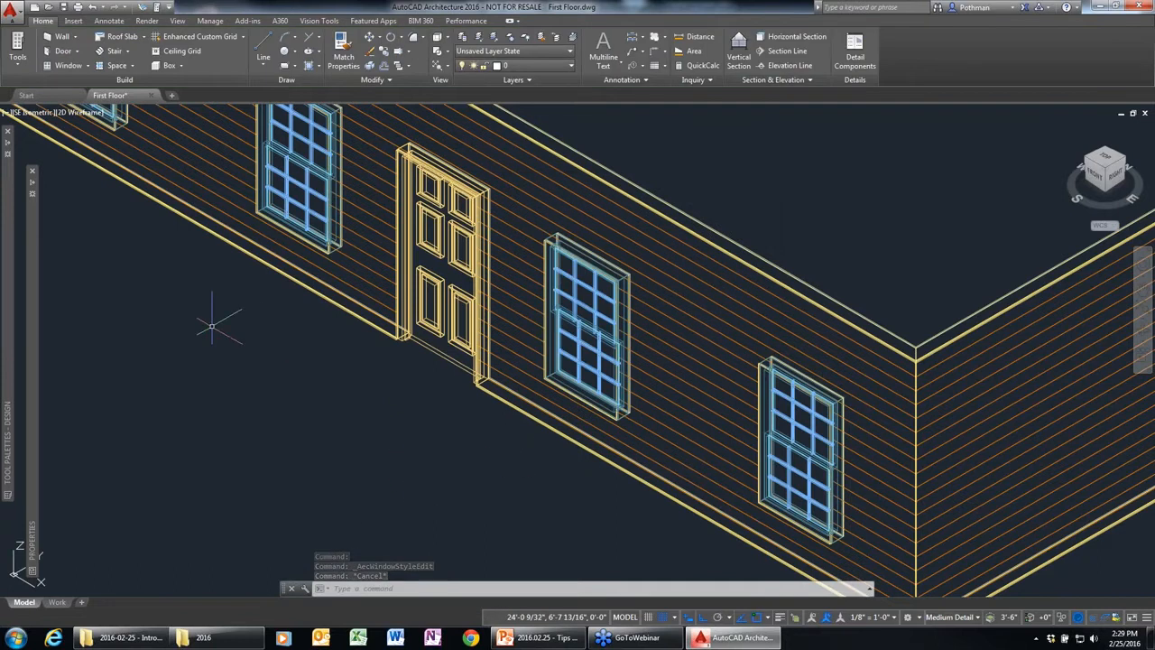
Step: Return the model to plan view with the whole building in sight
{"action": "middle_click_drag", "start_coordinate": [211, 327], "coordinate": [327, 446]}
{"action": "scroll", "coordinate": [342, 462], "scroll_direction": "up", "scroll_amount": 2}
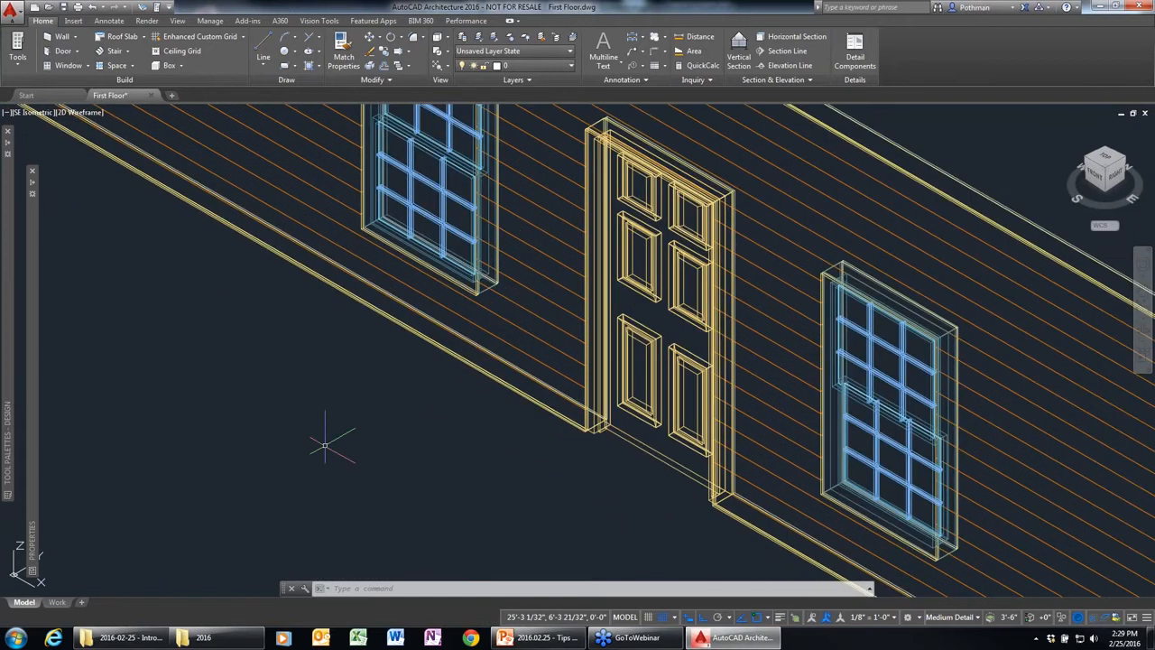
{"action": "scroll", "coordinate": [325, 444], "scroll_direction": "down", "scroll_amount": 3}
{"action": "type", "text": "plan"}
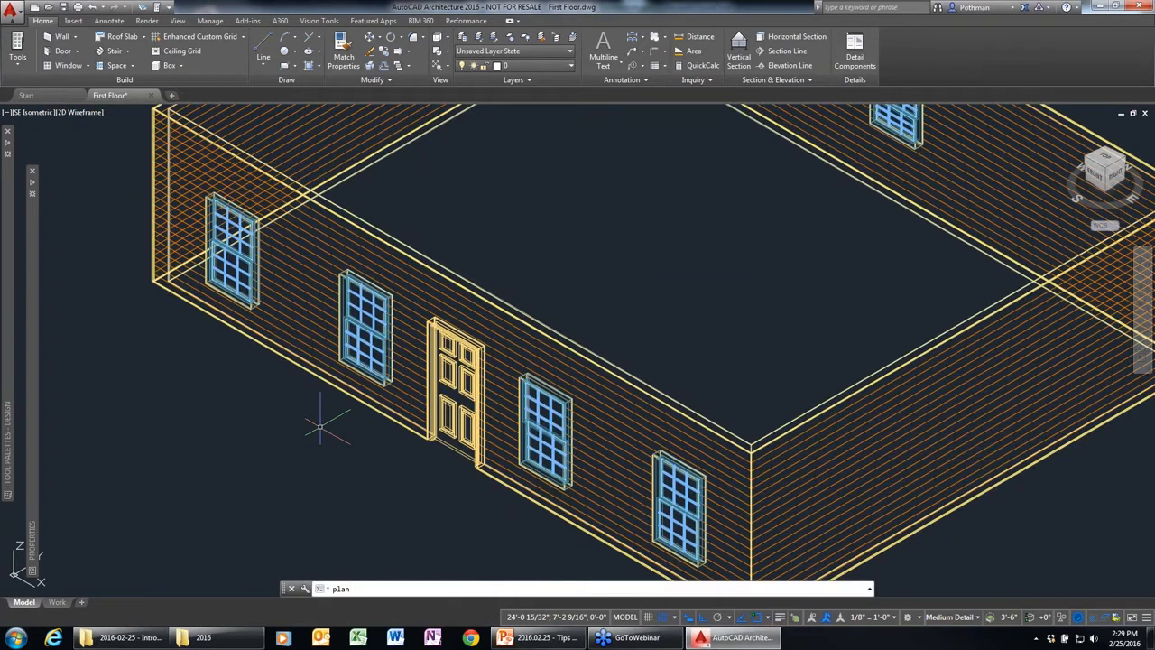
{"action": "key", "text": "Return"}
{"action": "key", "text": "Return"}
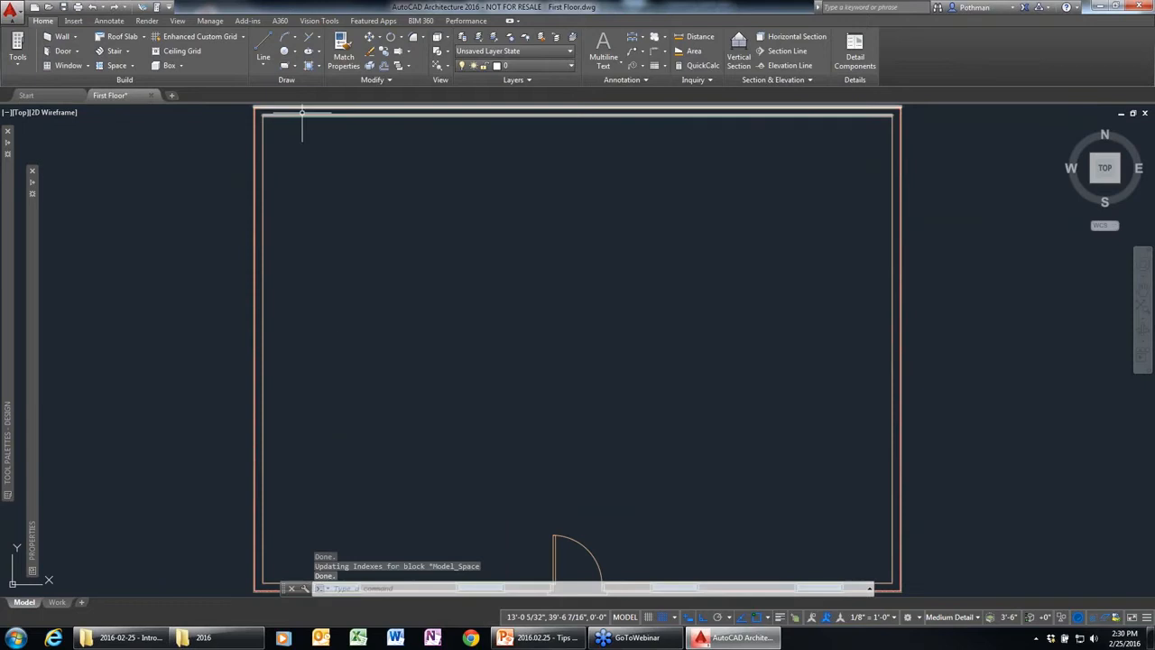
{"action": "scroll", "coordinate": [345, 285], "scroll_direction": "down", "scroll_amount": 2}
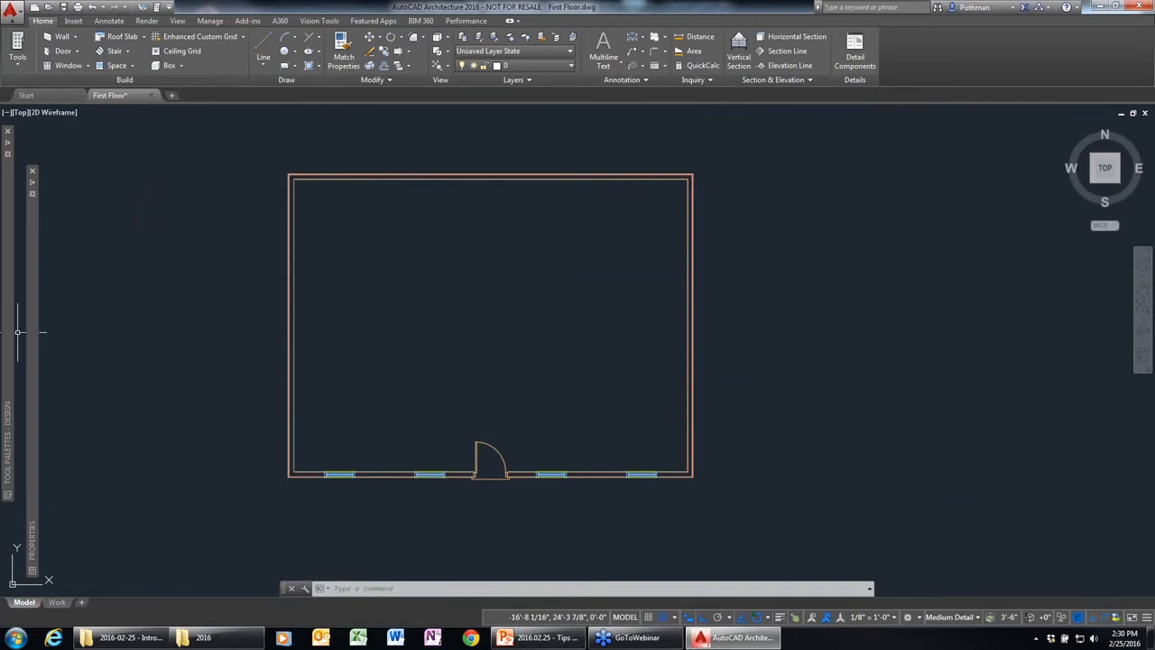
Step: Add a 3'-8" wide, 10'-0" high multi-landing stair as one straight flight running north from just inside the door
{"action": "mouse_move", "coordinate": [8, 334]}
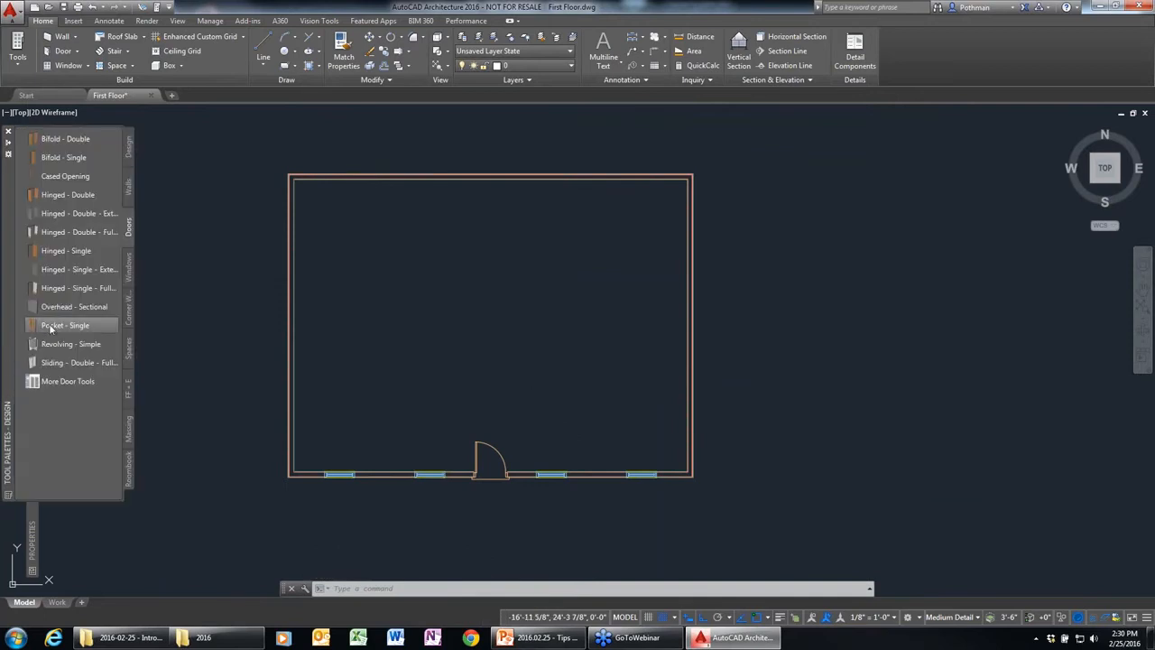
{"action": "left_click", "coordinate": [127, 158]}
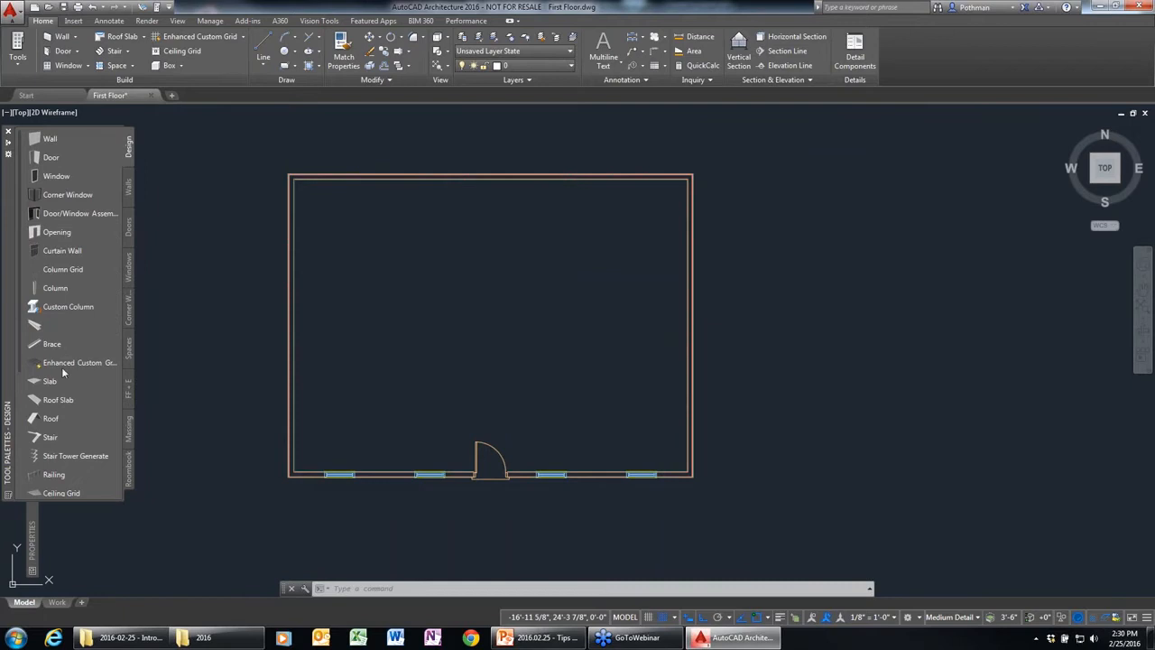
{"action": "left_click", "coordinate": [35, 438]}
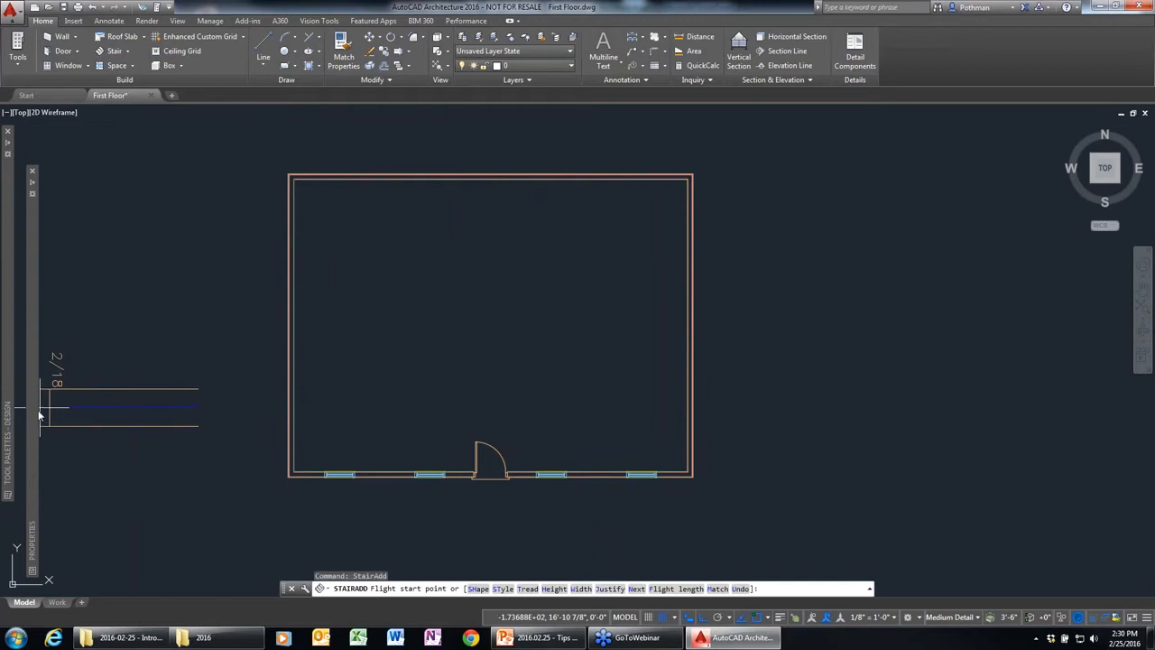
{"action": "mouse_move", "coordinate": [34, 415]}
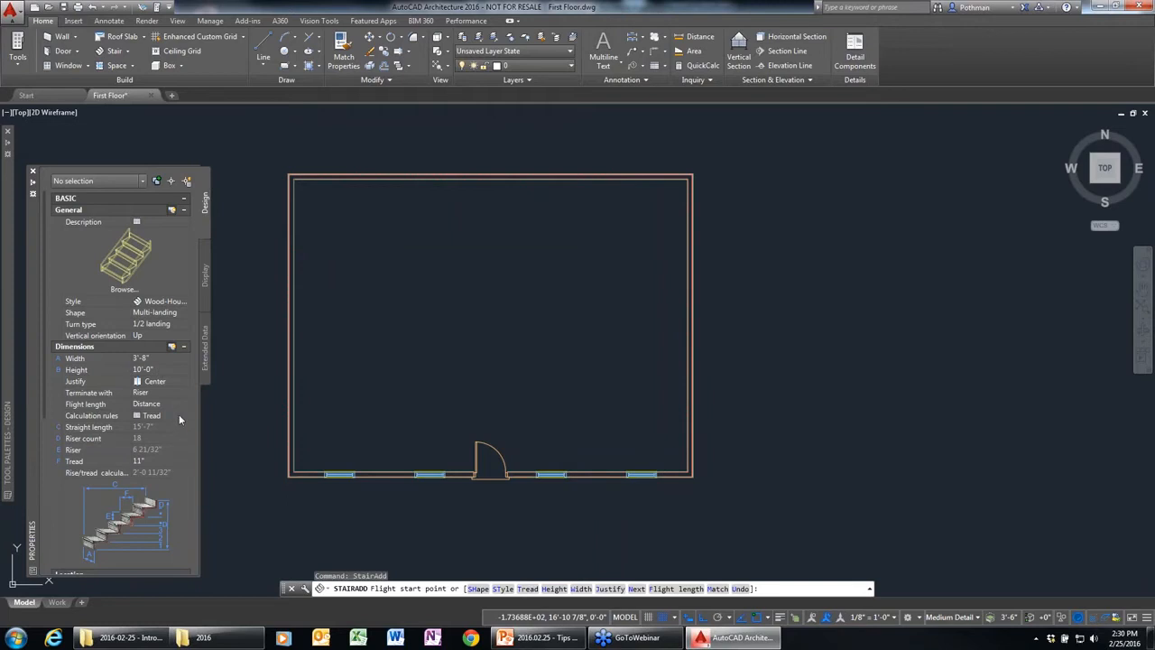
{"action": "left_click", "coordinate": [488, 421]}
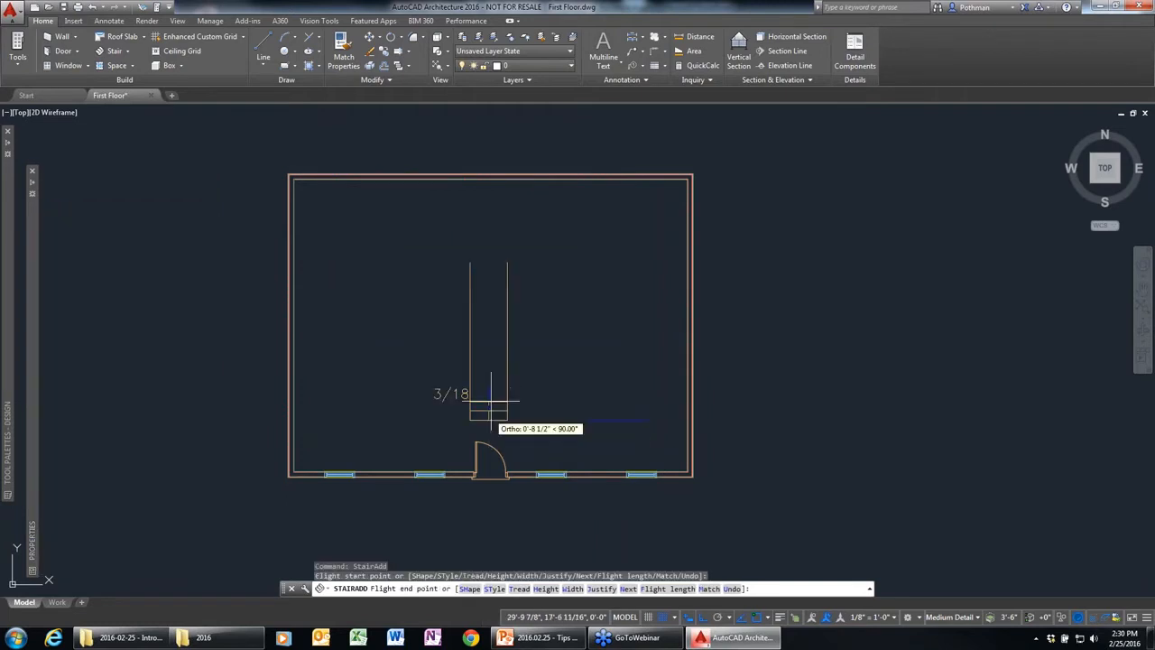
{"action": "left_click", "coordinate": [463, 197]}
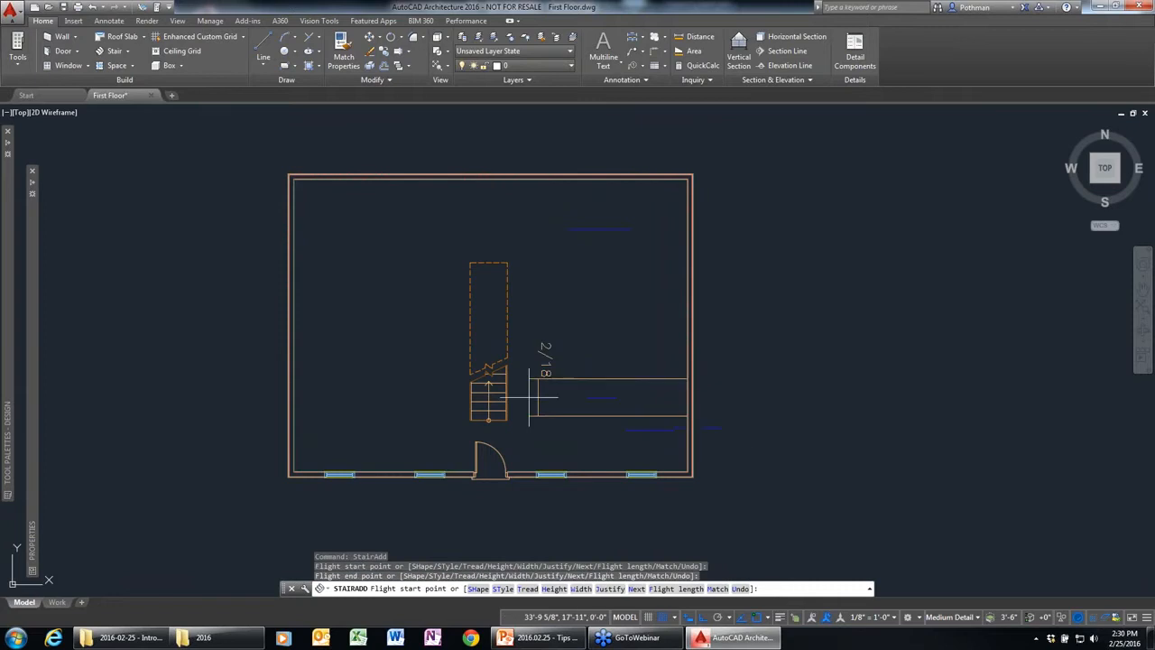
{"action": "key", "text": "Escape"}
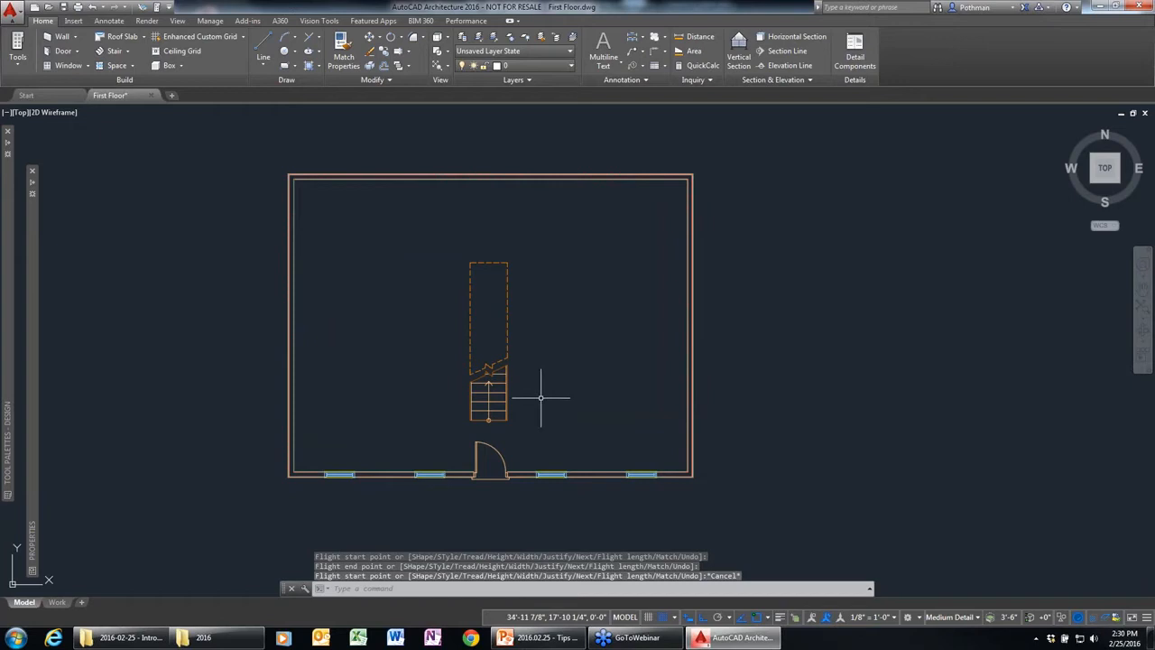
Step: Split model space into two side-by-side viewports with the VIEWPORTS command
{"action": "scroll", "coordinate": [541, 397], "scroll_direction": "up", "scroll_amount": 1}
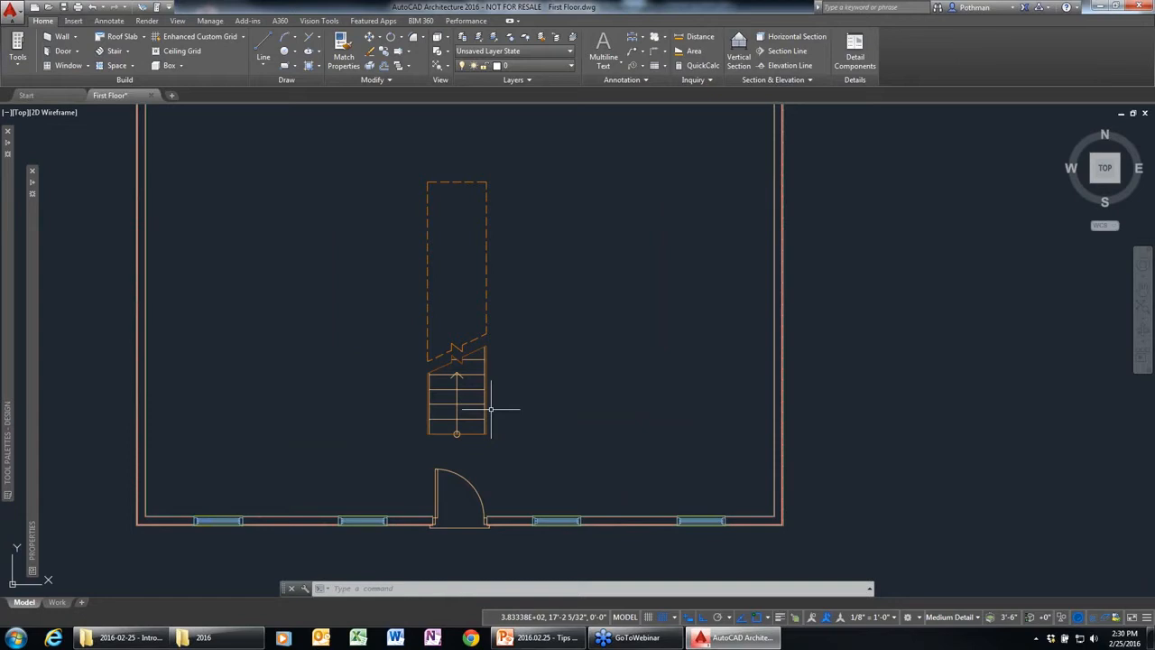
{"action": "scroll", "coordinate": [465, 343], "scroll_direction": "up", "scroll_amount": 2}
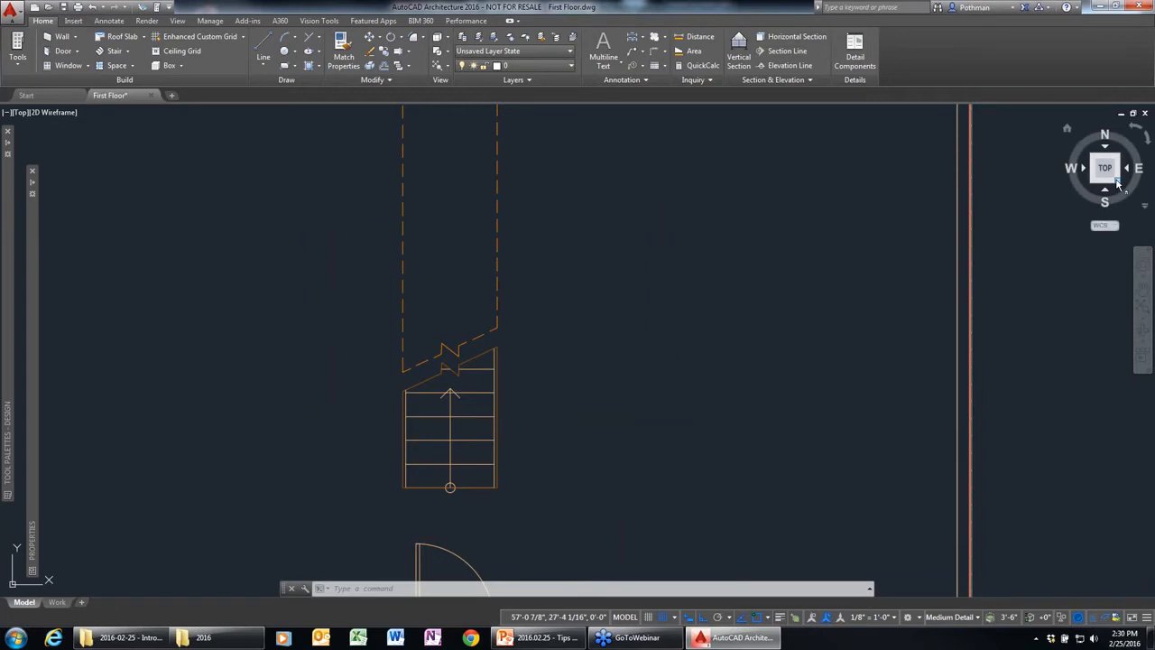
{"action": "type", "text": "viewp"}
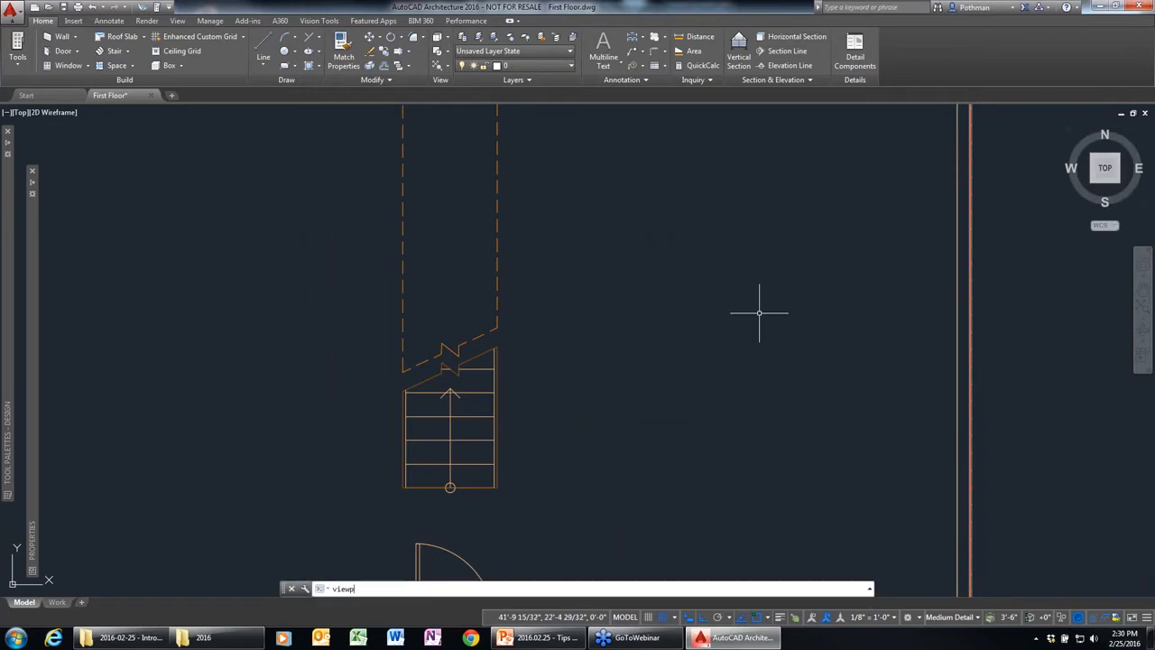
{"action": "type", "text": "orts"}
{"action": "key", "text": "Return"}
{"action": "left_click", "coordinate": [621, 439]}
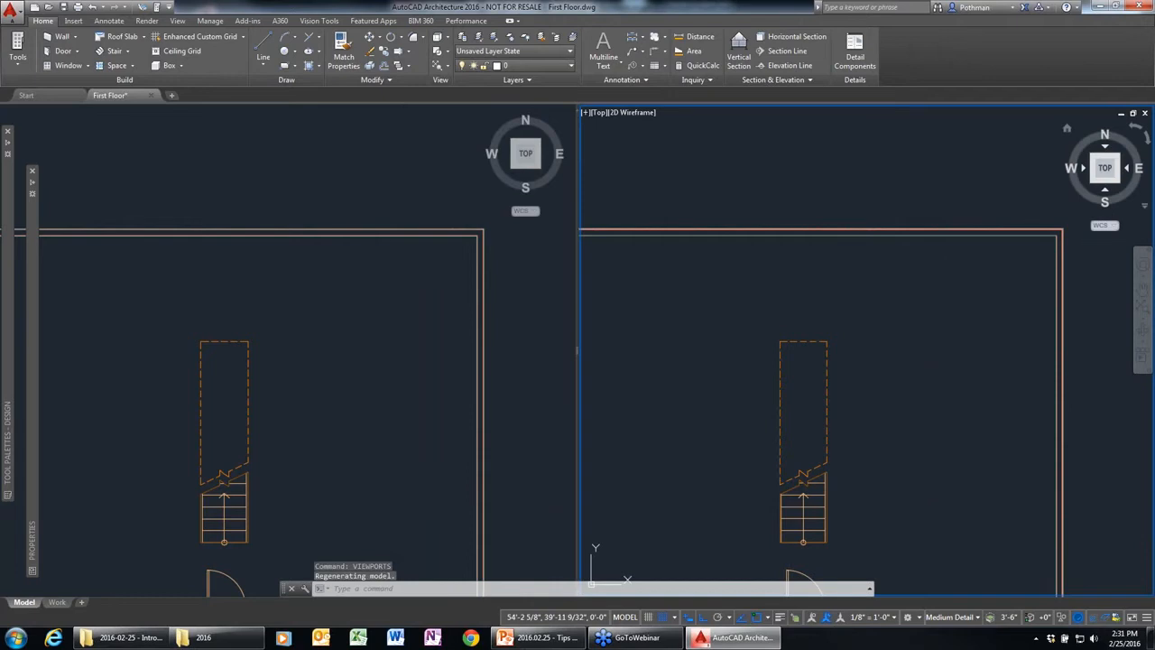
Step: Show the whole building in SE isometric in one viewport and the complete floor plan in the other
{"action": "left_click", "coordinate": [1116, 180]}
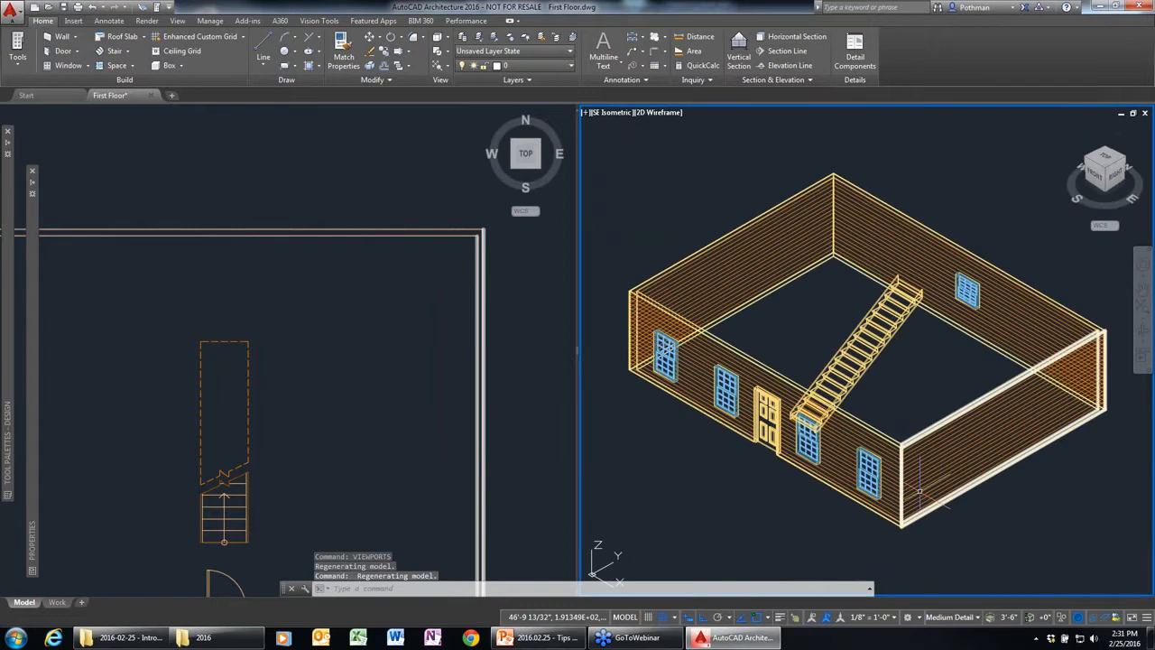
{"action": "left_click", "coordinate": [231, 534]}
{"action": "scroll", "coordinate": [231, 534], "scroll_direction": "down", "scroll_amount": 3}
{"action": "middle_click_drag", "start_coordinate": [231, 534], "coordinate": [304, 411]}
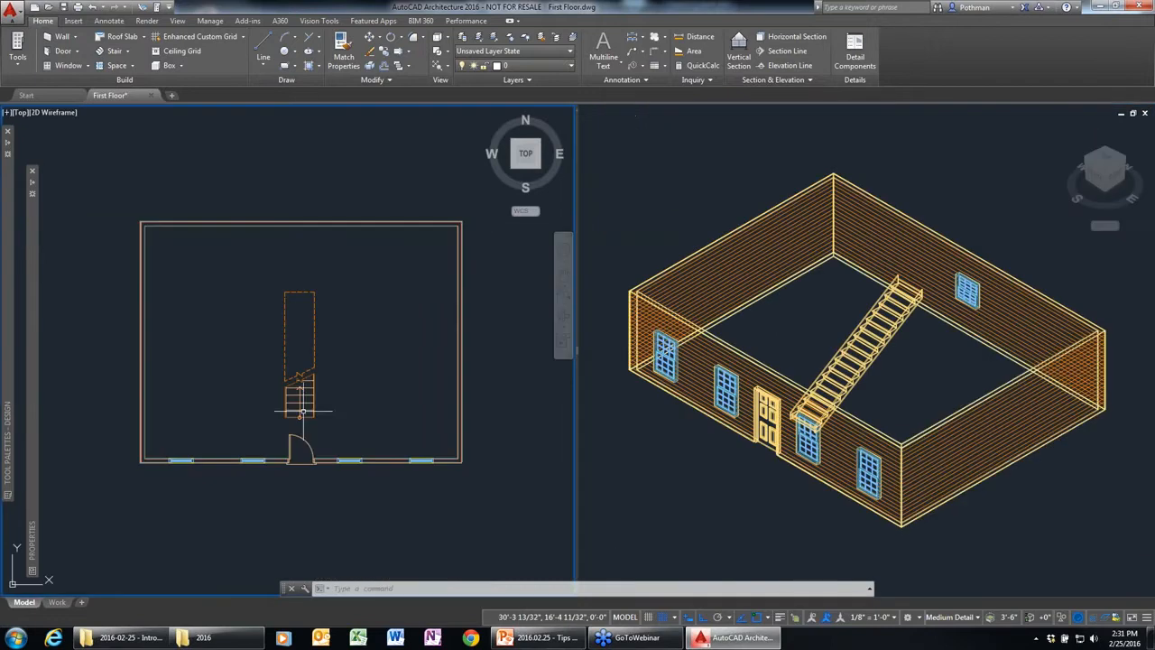
{"action": "left_click", "coordinate": [880, 356]}
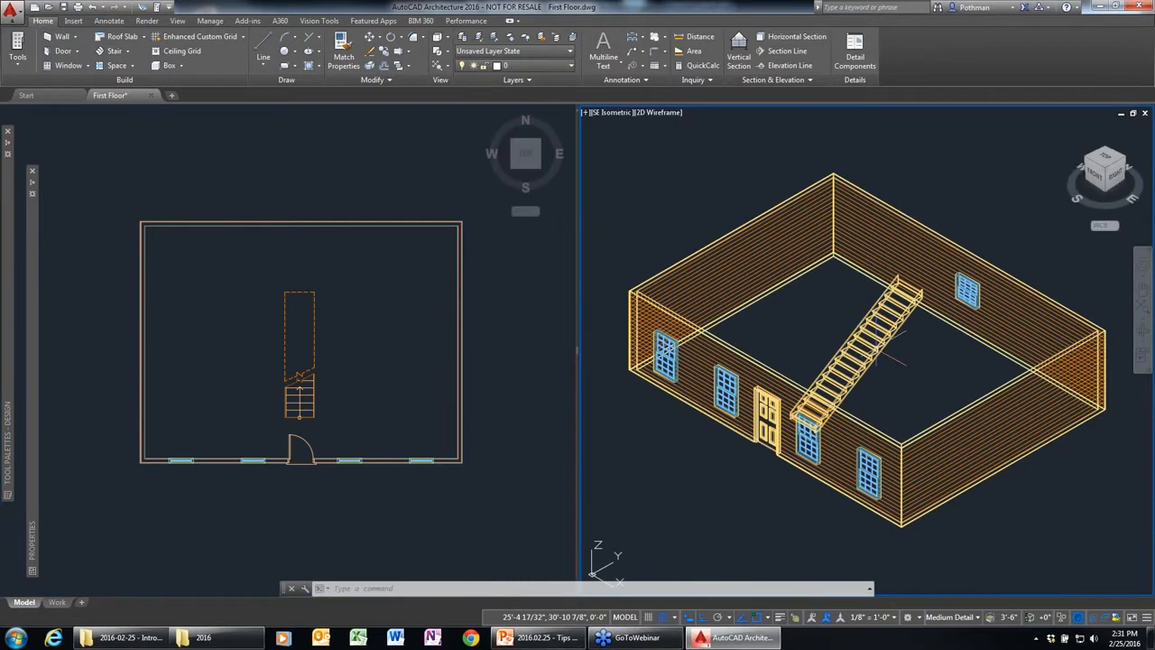
{"action": "left_click", "coordinate": [889, 358]}
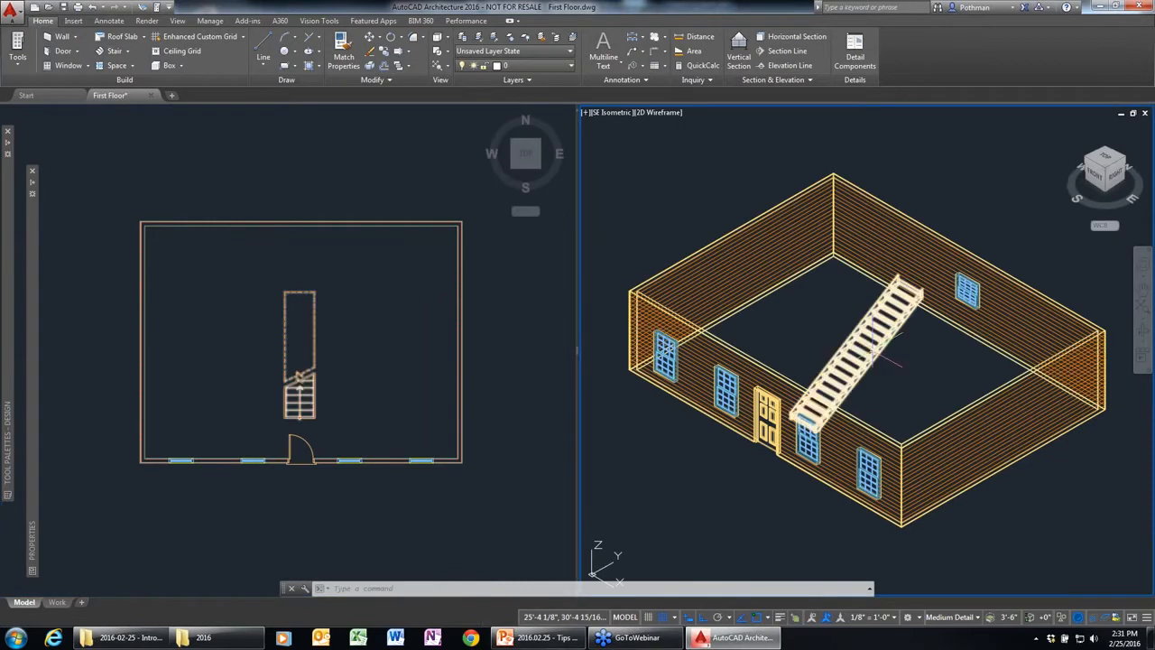
{"action": "key", "text": "Escape"}
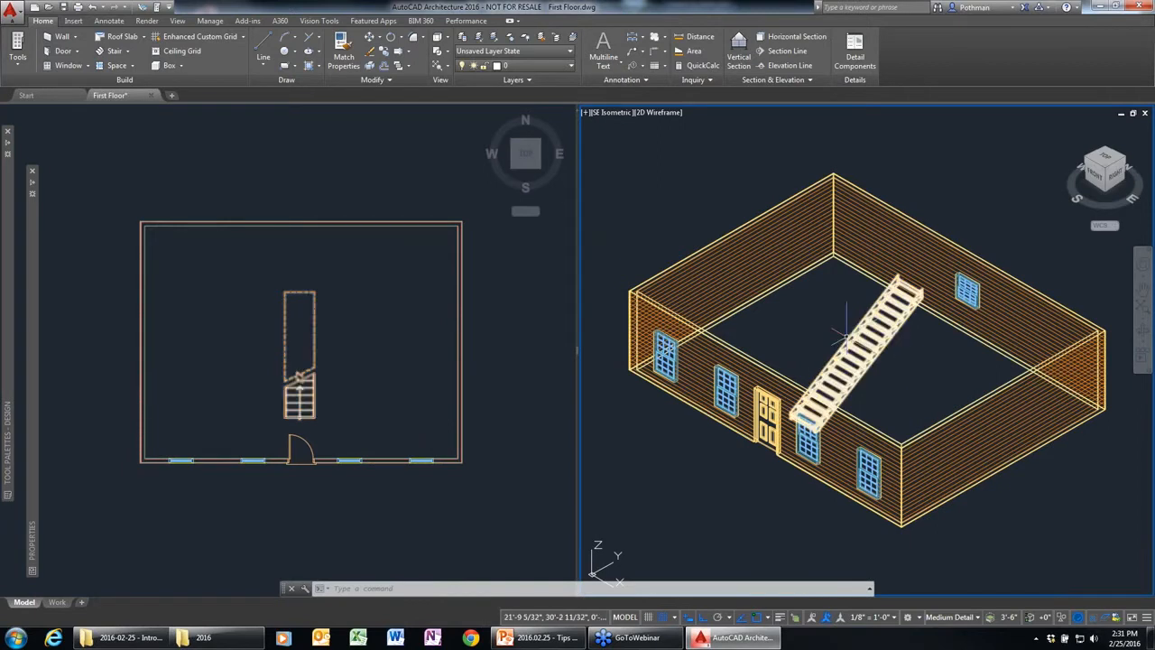
Step: Browse the stair styles of the Content Library Drawings in the Styles Browser and close the browser
{"action": "left_click", "coordinate": [17, 60]}
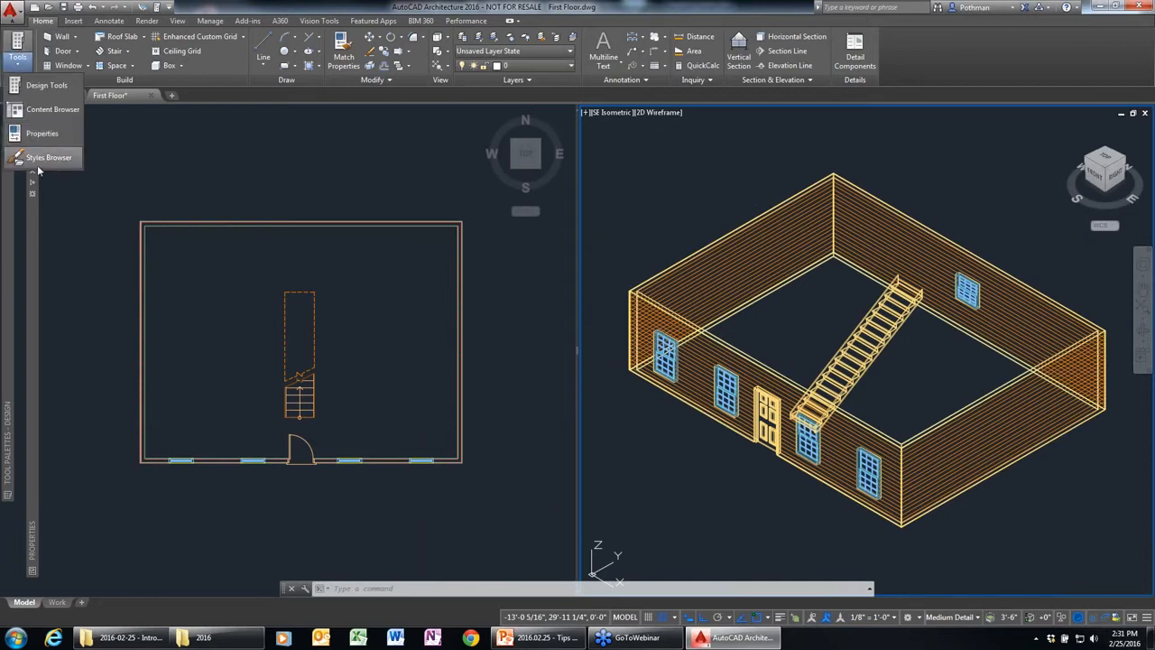
{"action": "left_click", "coordinate": [38, 163]}
{"action": "left_click", "coordinate": [729, 86]}
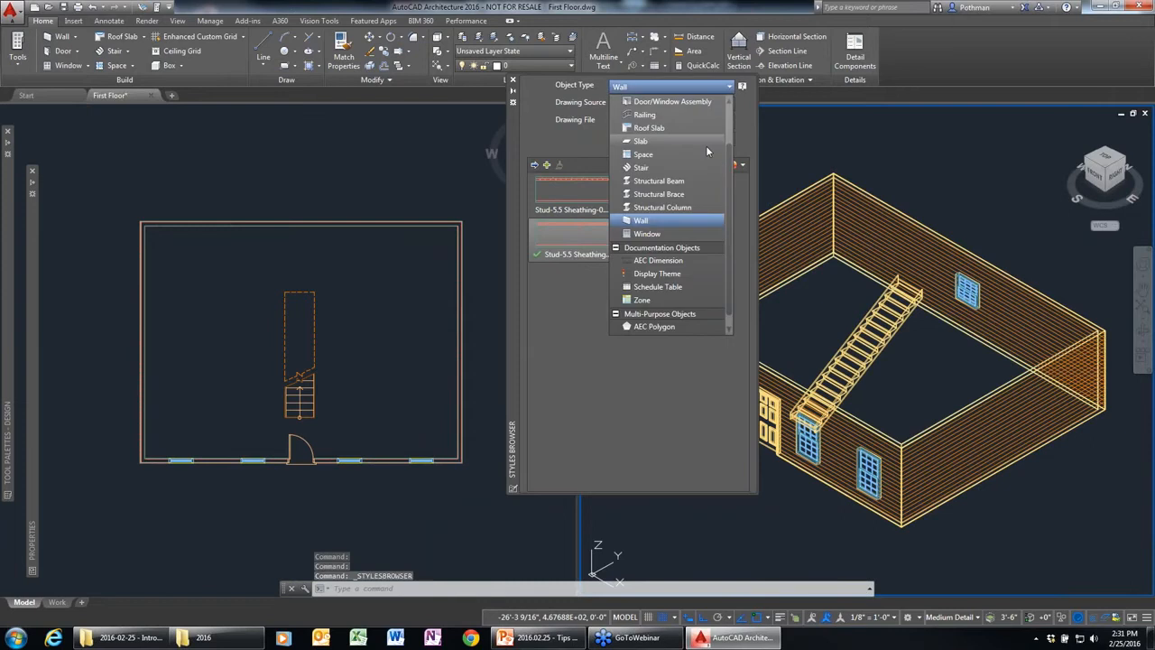
{"action": "left_click", "coordinate": [642, 167]}
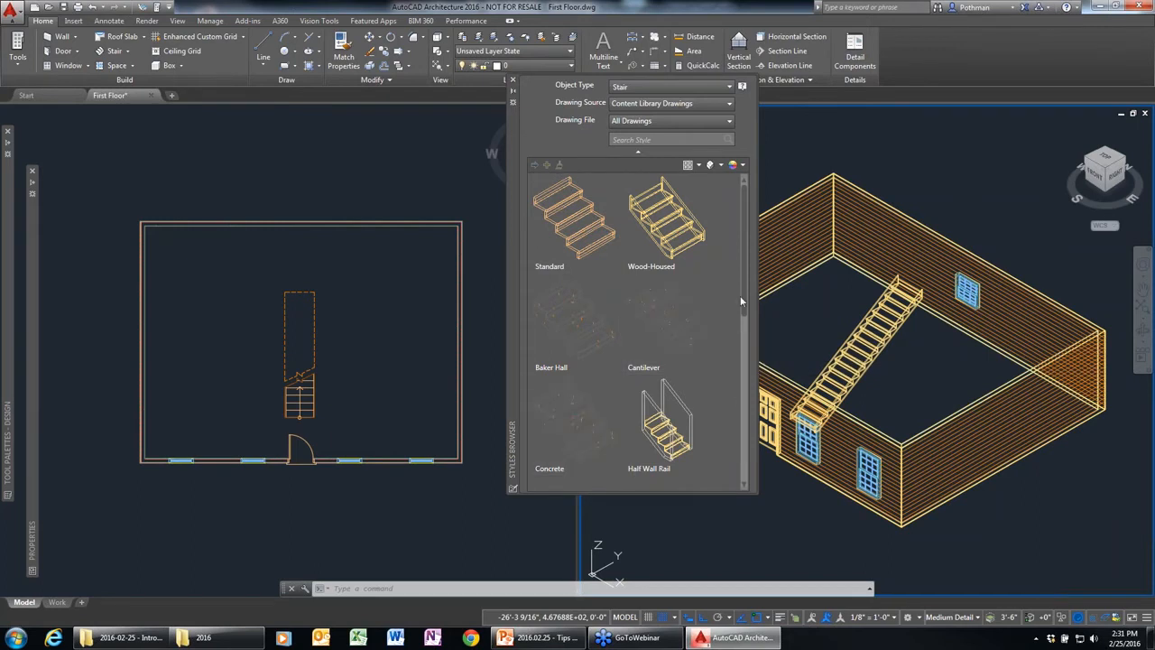
{"action": "left_click_drag", "start_coordinate": [742, 298], "coordinate": [744, 400]}
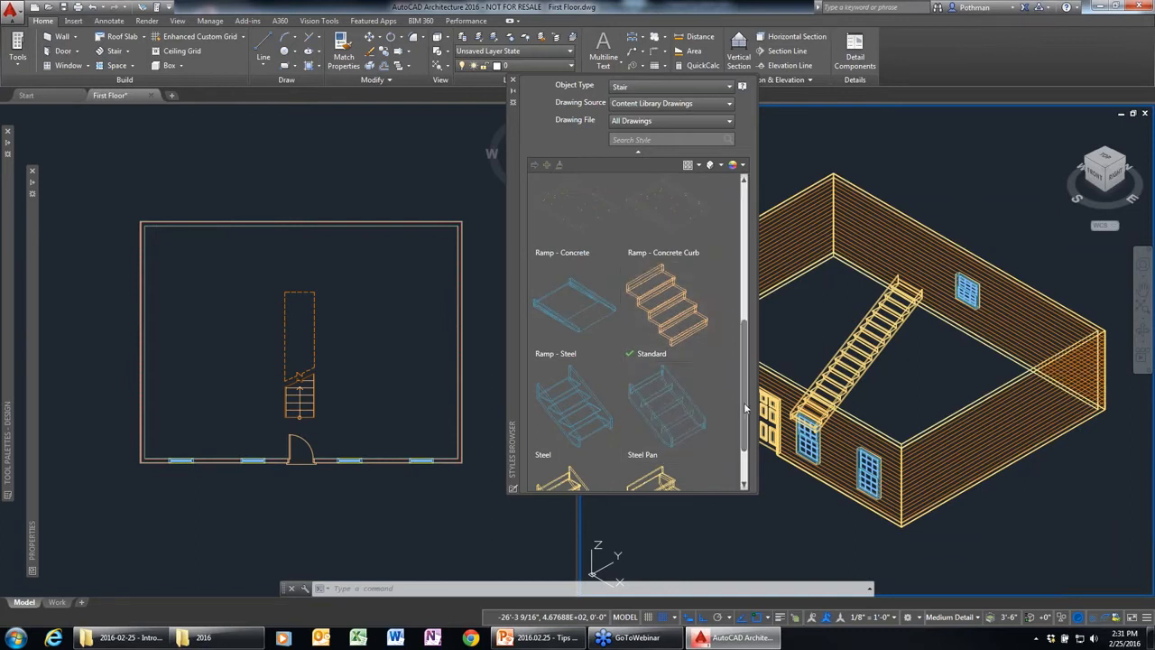
{"action": "scroll", "coordinate": [745, 459], "scroll_direction": "down", "scroll_amount": 2}
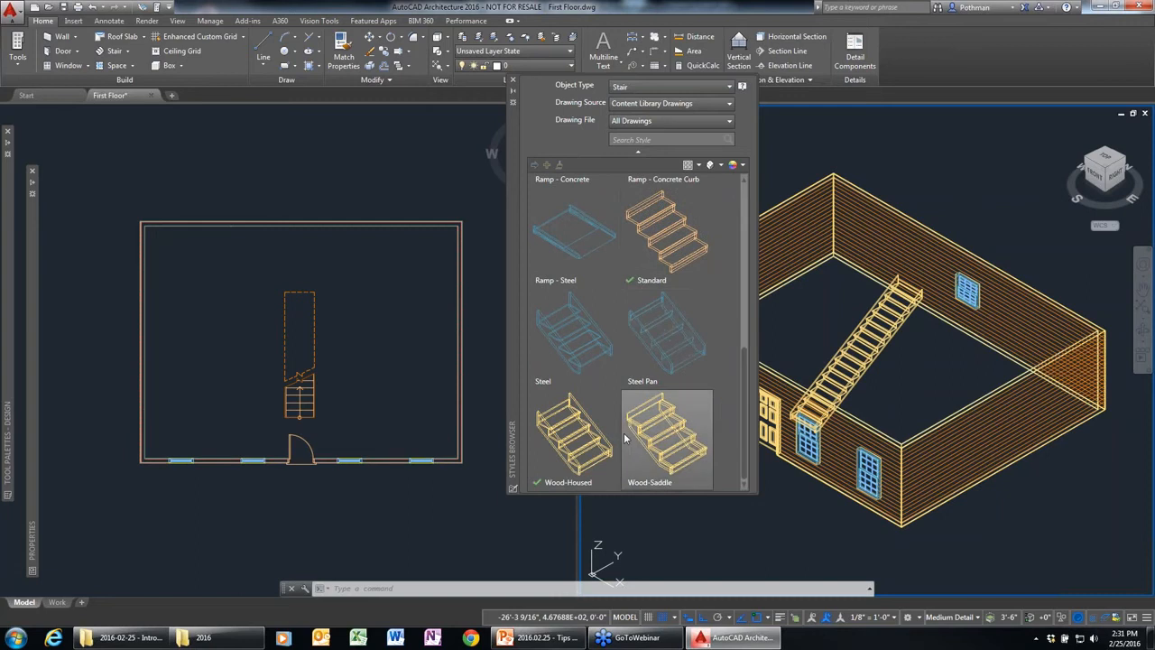
{"action": "left_click", "coordinate": [513, 83]}
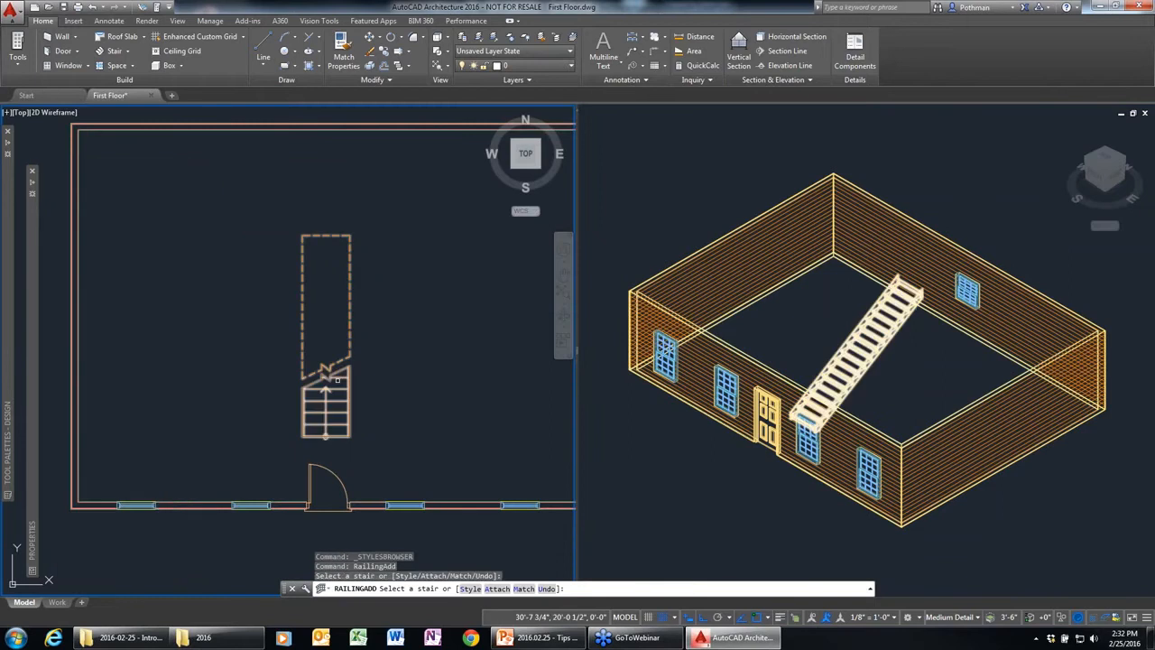
Step: Add a railing along the east side of the straight stair
{"action": "left_click", "coordinate": [336, 379]}
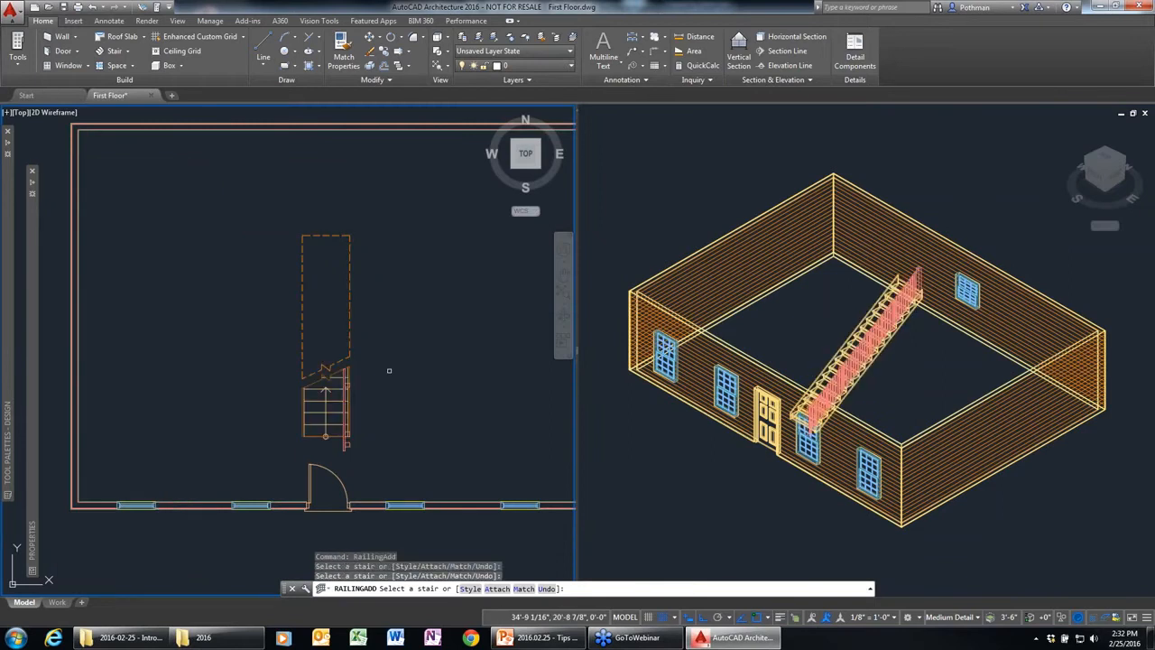
{"action": "key", "text": "Escape"}
{"action": "left_click", "coordinate": [884, 368]}
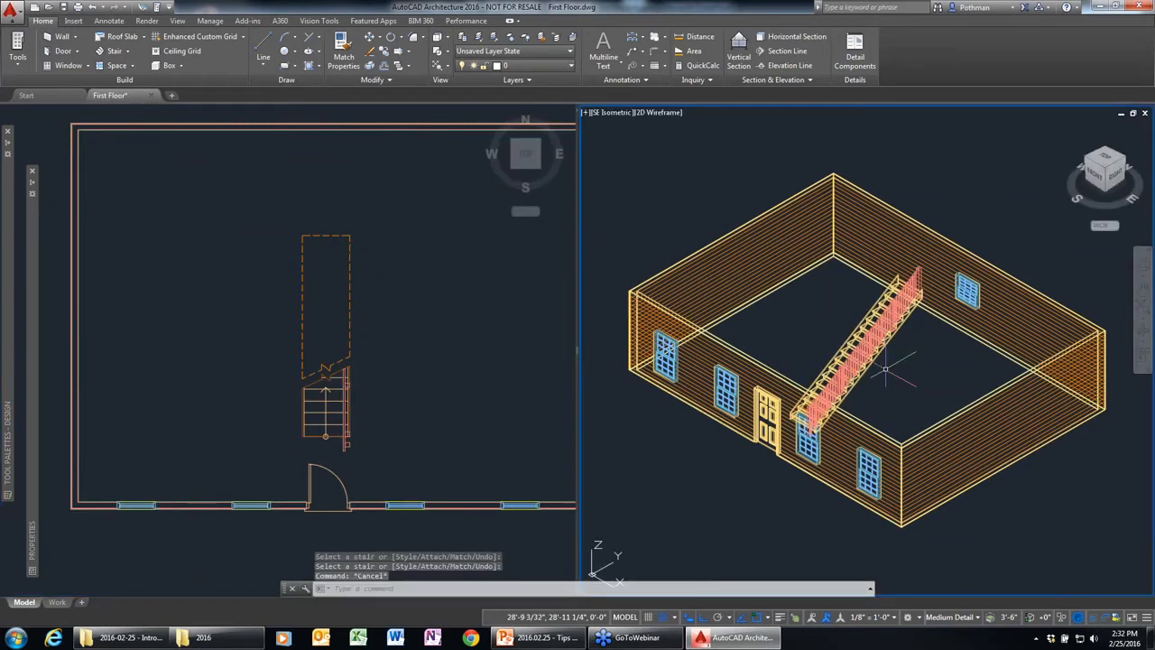
Step: Change the stair railing's style from Standard to the wood guardrail style
{"action": "scroll", "coordinate": [884, 368], "scroll_direction": "up", "scroll_amount": 6}
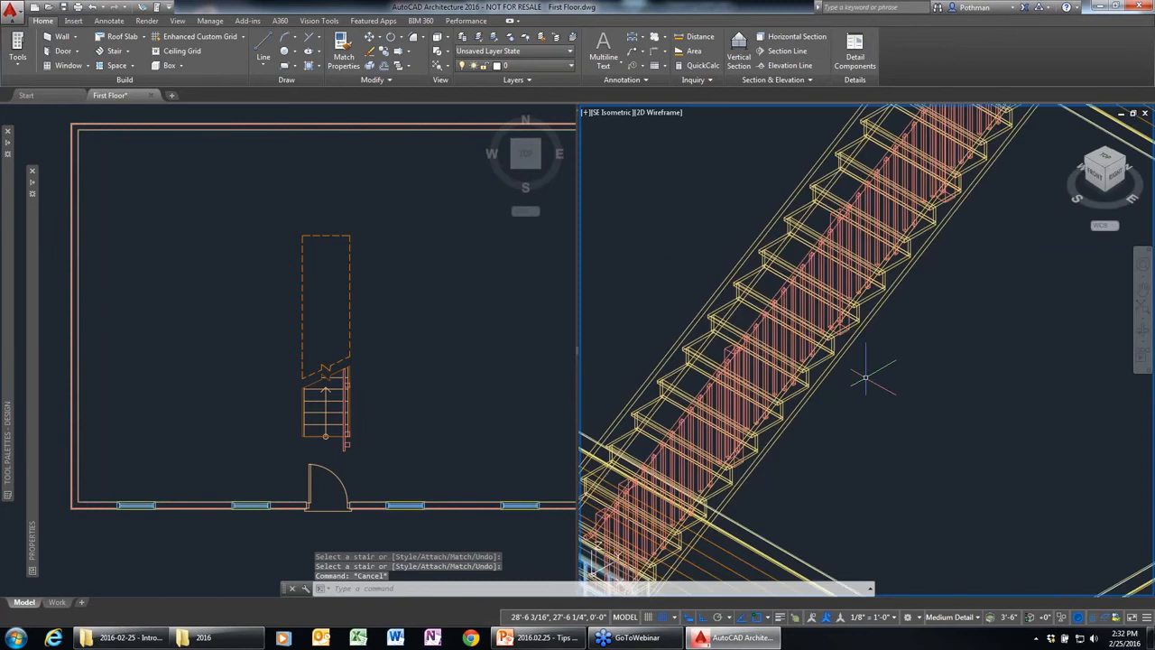
{"action": "scroll", "coordinate": [865, 377], "scroll_direction": "up", "scroll_amount": 4}
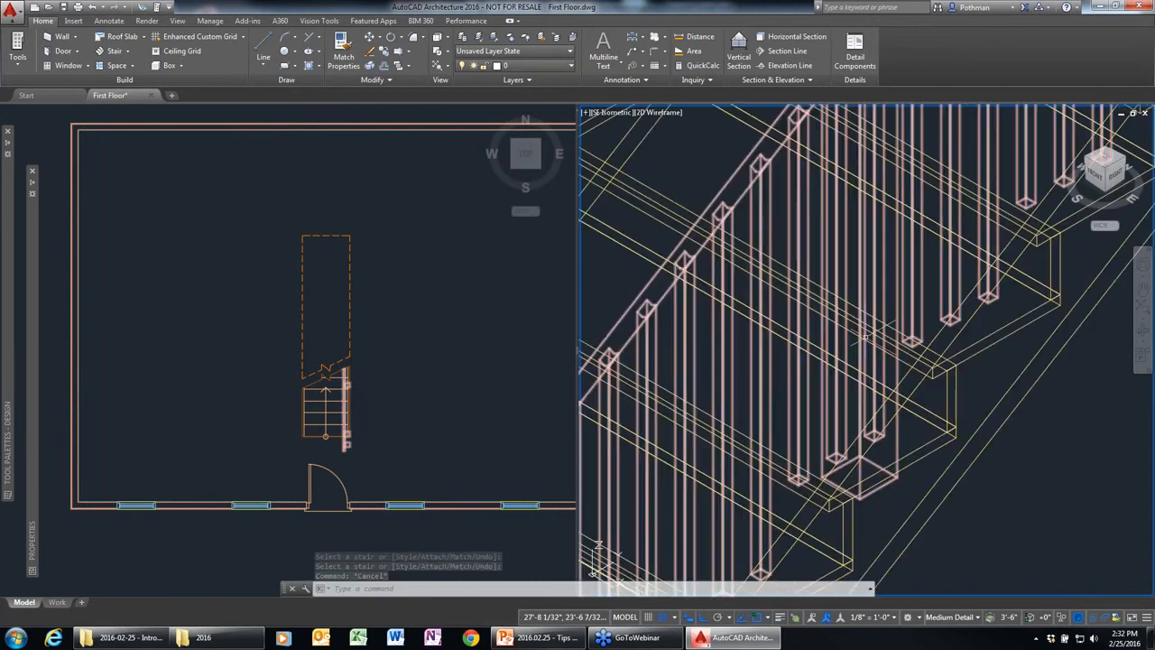
{"action": "double_click", "coordinate": [864, 337]}
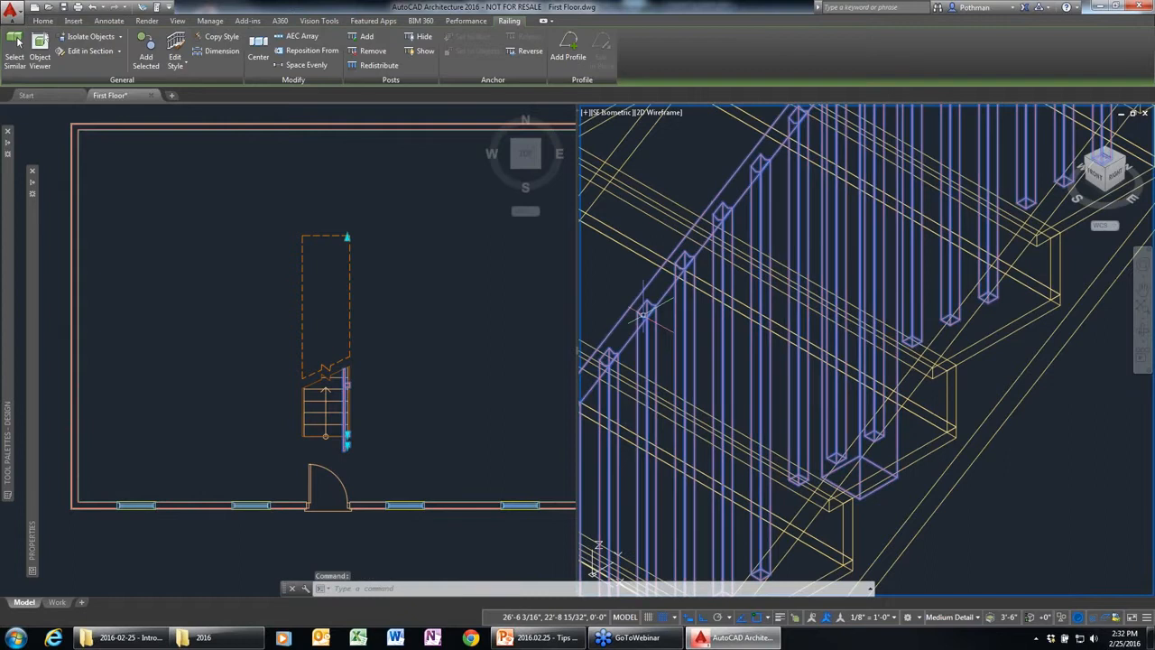
{"action": "left_click", "coordinate": [186, 312]}
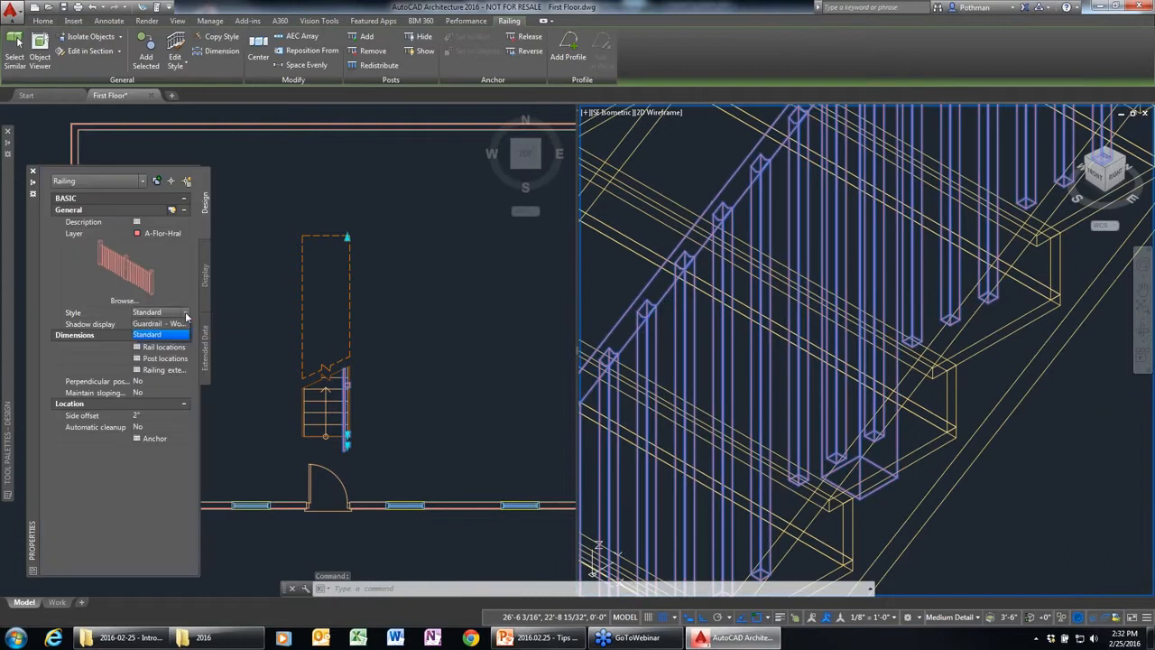
{"action": "left_click", "coordinate": [167, 324]}
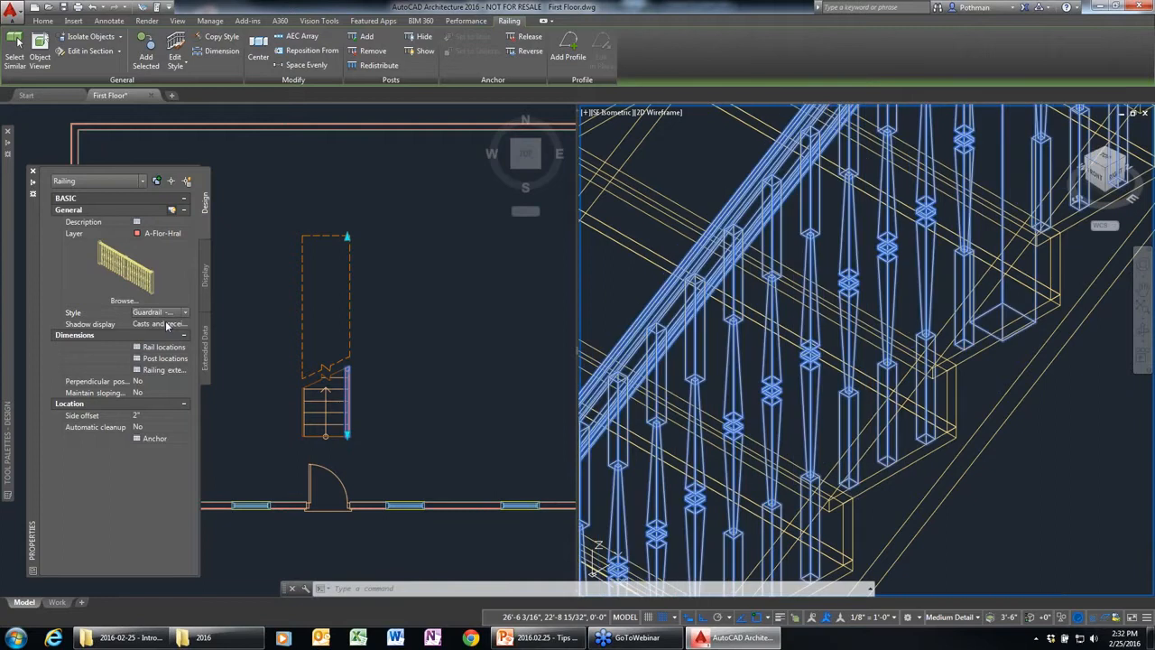
{"action": "key", "text": "Escape"}
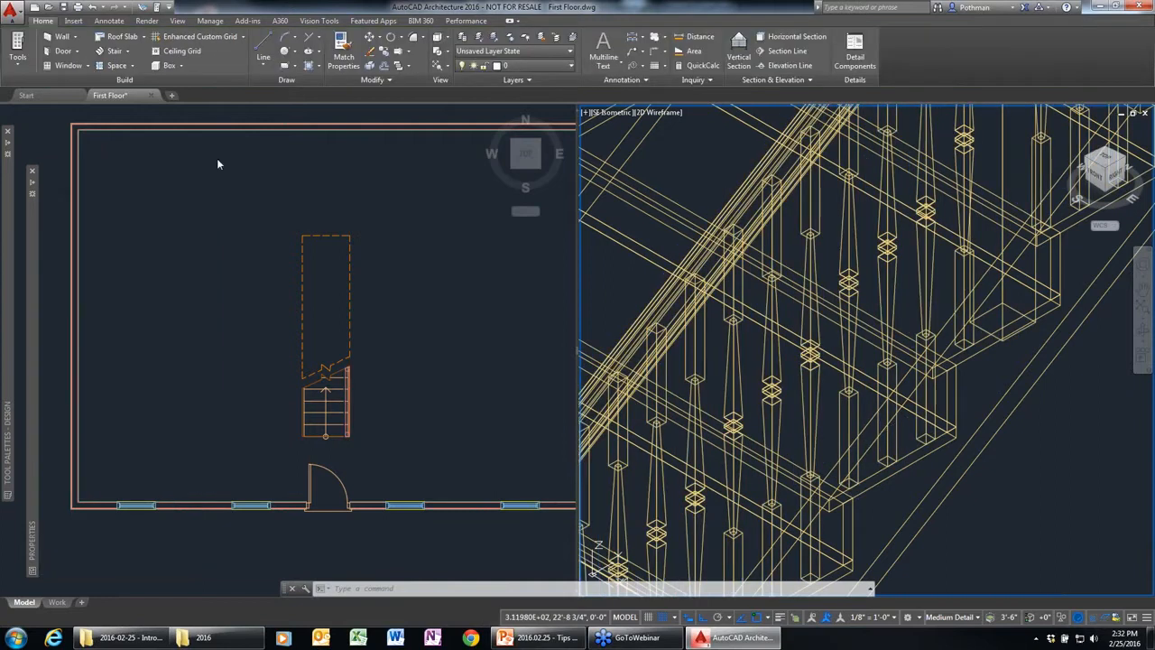
Step: Preview the stair and its railing in the Realistic visual style, and return the isometric viewport to 2D Wireframe
{"action": "left_click", "coordinate": [656, 115]}
{"action": "left_click", "coordinate": [688, 184]}
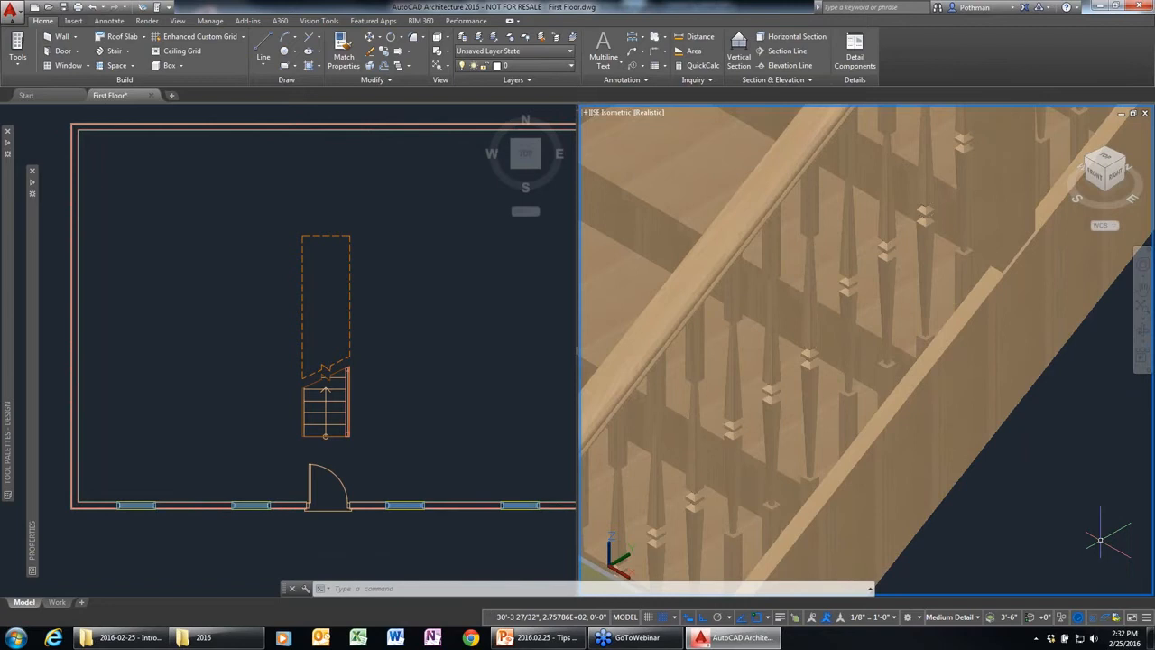
{"action": "left_click", "coordinate": [643, 112]}
{"action": "left_click", "coordinate": [689, 146]}
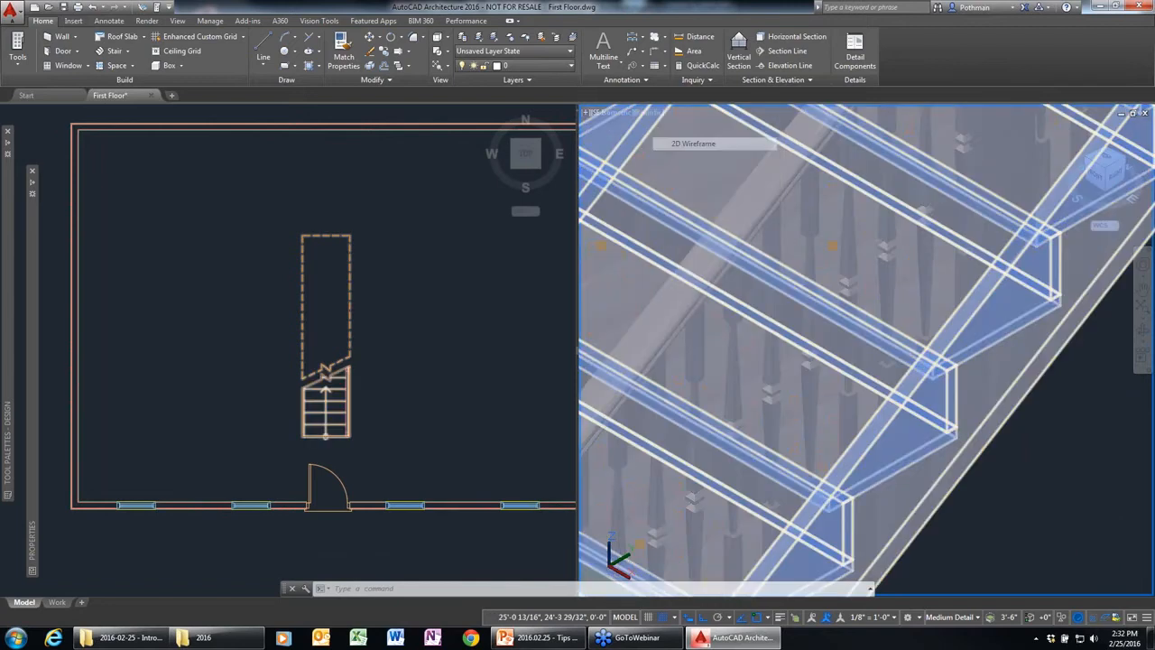
Step: Add a second stair matching the existing one east of the building, going about 7' north, with a landing turning about 3'-3" east into a second flight
{"action": "scroll", "coordinate": [263, 384], "scroll_direction": "down", "scroll_amount": 4}
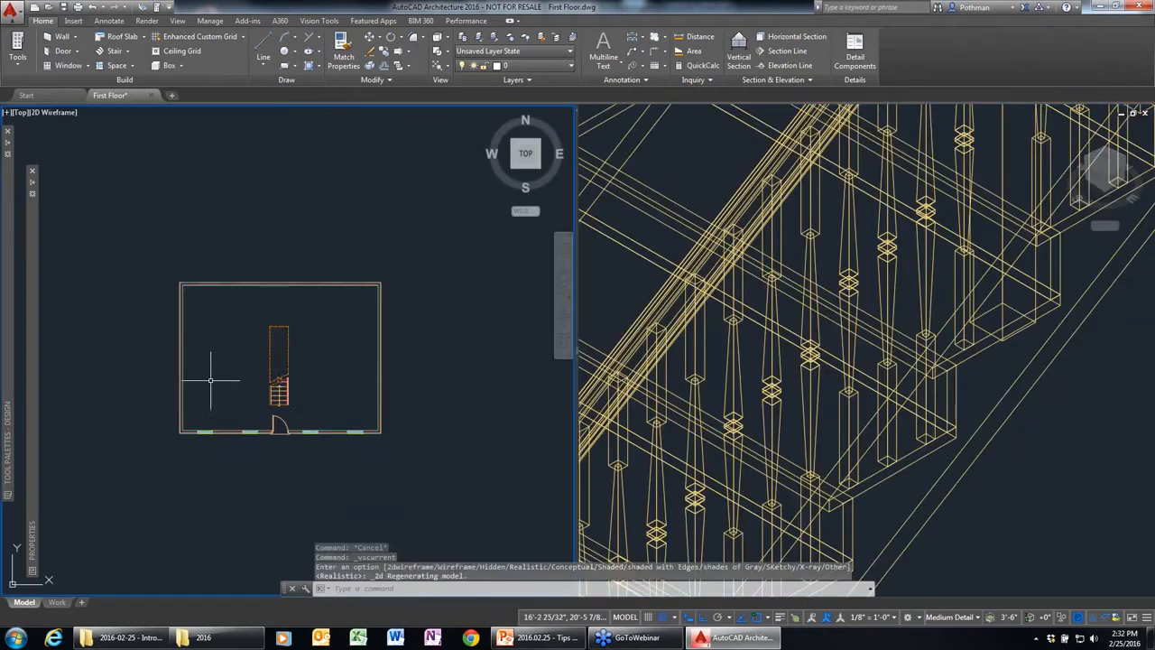
{"action": "left_click", "coordinate": [281, 389]}
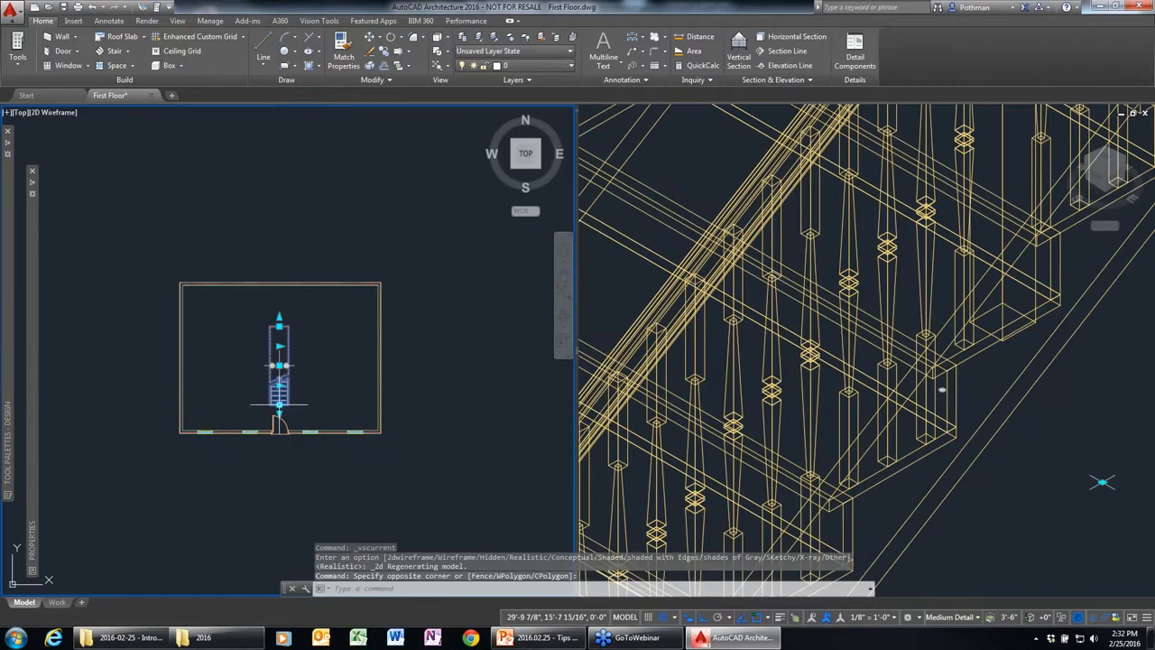
{"action": "right_click", "coordinate": [281, 388]}
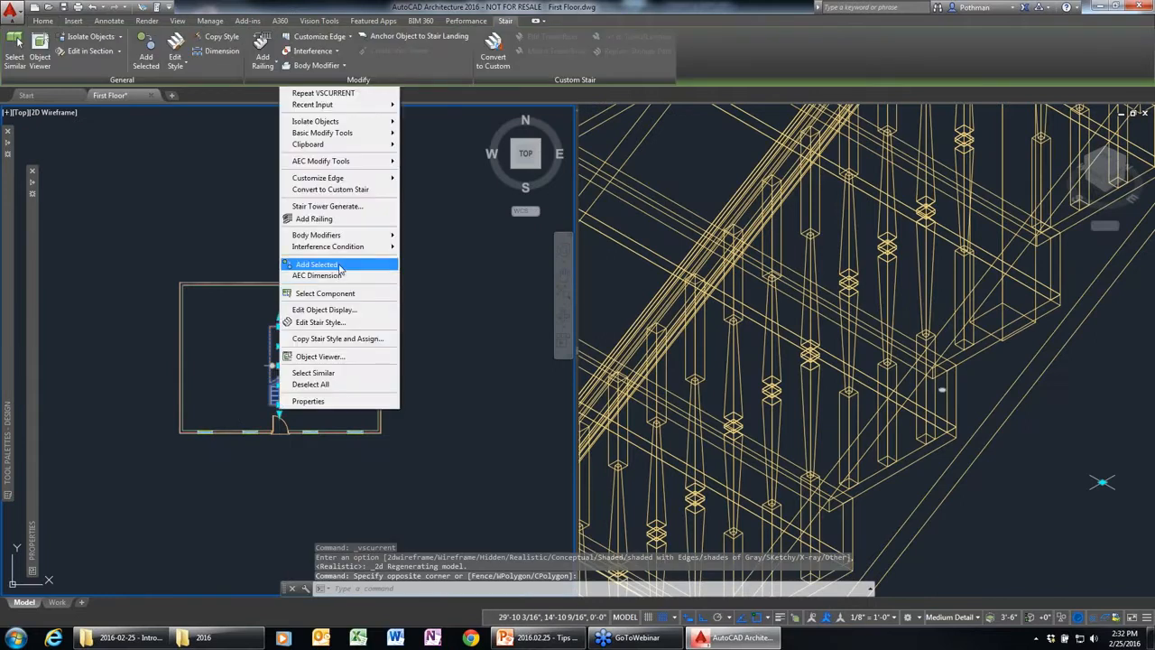
{"action": "left_click", "coordinate": [338, 263]}
{"action": "middle_click_drag", "start_coordinate": [445, 396], "coordinate": [240, 319]}
{"action": "scroll", "coordinate": [241, 323], "scroll_direction": "up", "scroll_amount": 2}
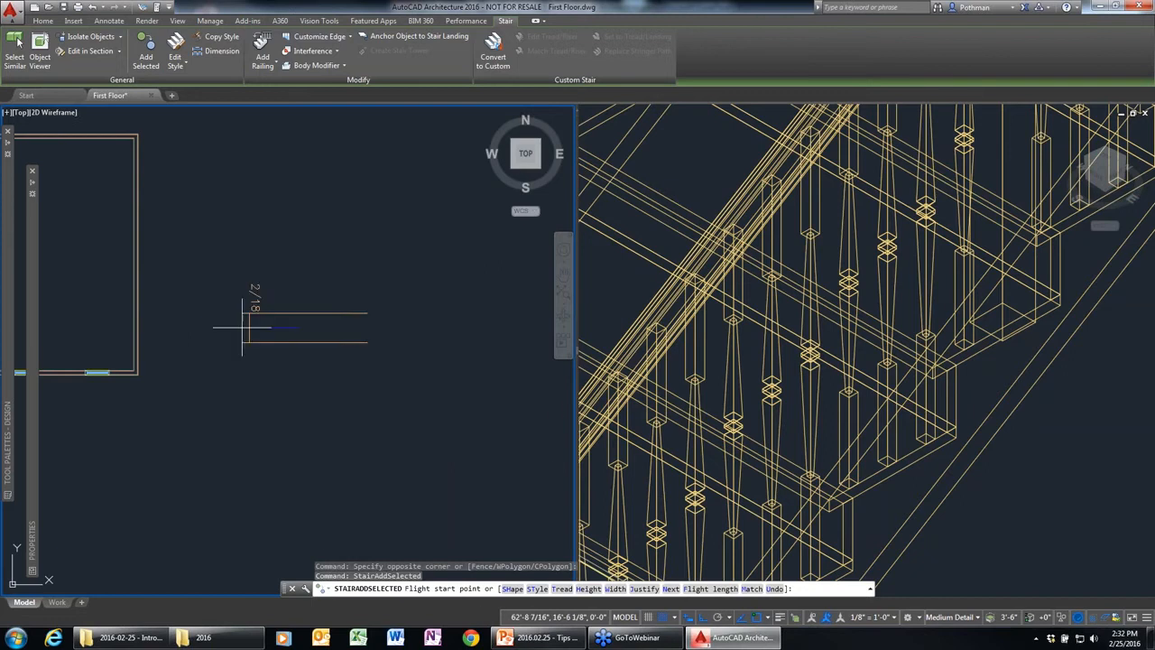
{"action": "left_click", "coordinate": [913, 482]}
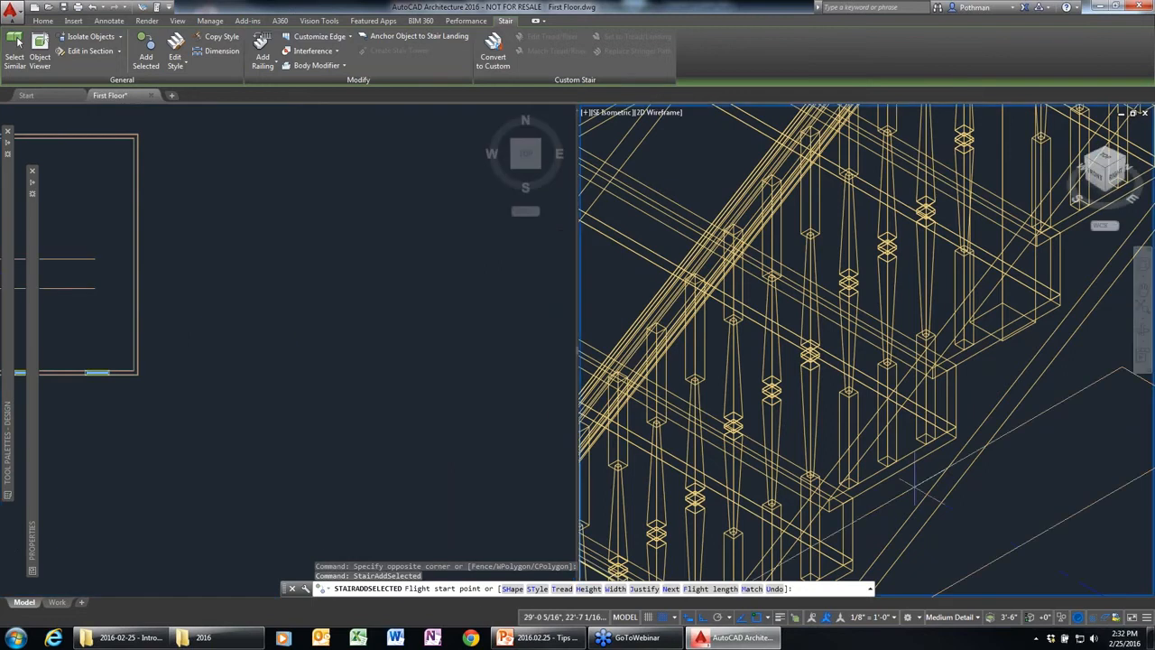
{"action": "scroll", "coordinate": [914, 487], "scroll_direction": "down", "scroll_amount": 2}
{"action": "scroll", "coordinate": [918, 494], "scroll_direction": "down", "scroll_amount": 7}
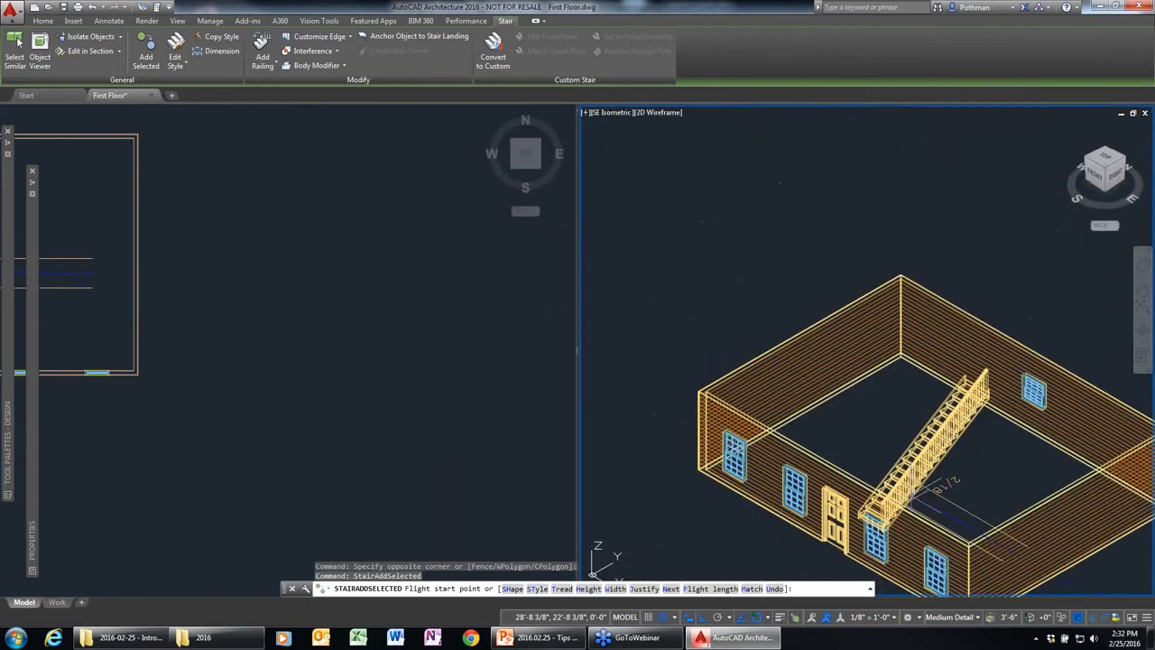
{"action": "middle_click_drag", "start_coordinate": [918, 495], "coordinate": [603, 209]}
{"action": "left_click", "coordinate": [219, 355]}
{"action": "left_click", "coordinate": [216, 356]}
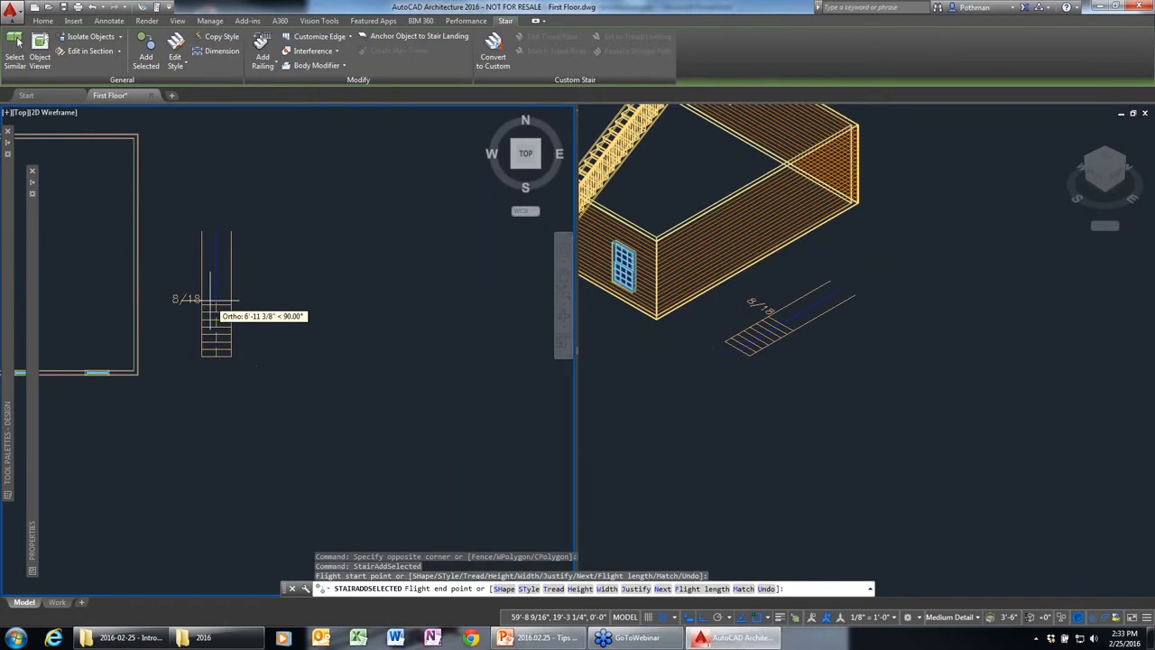
{"action": "left_click", "coordinate": [210, 299]}
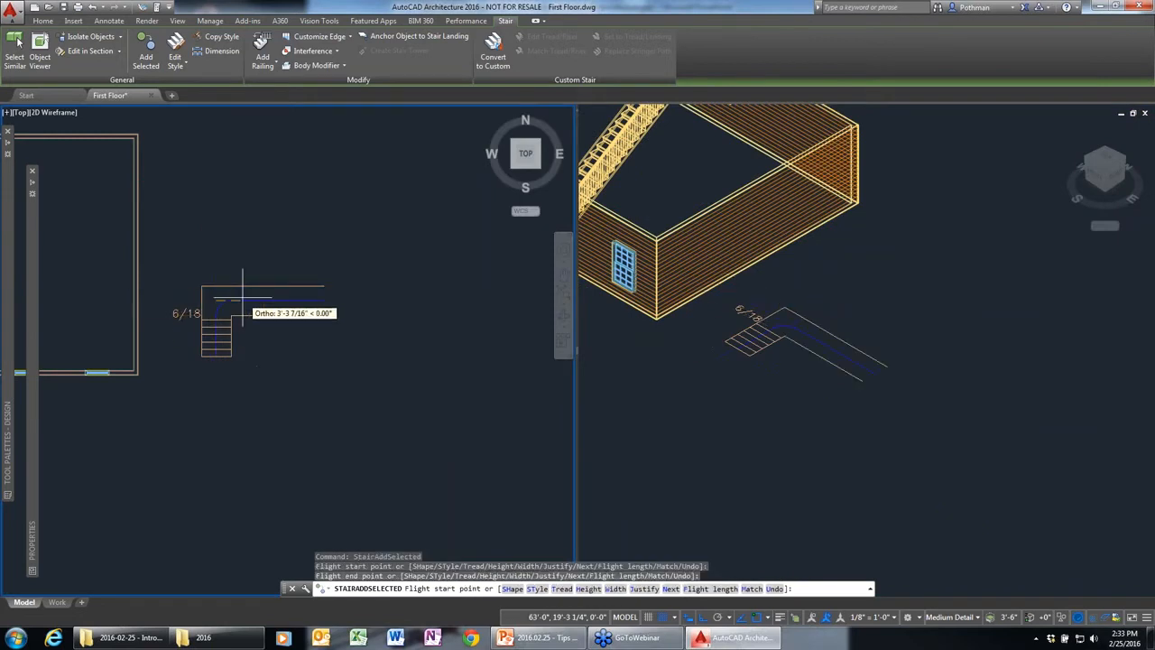
{"action": "left_click", "coordinate": [244, 299]}
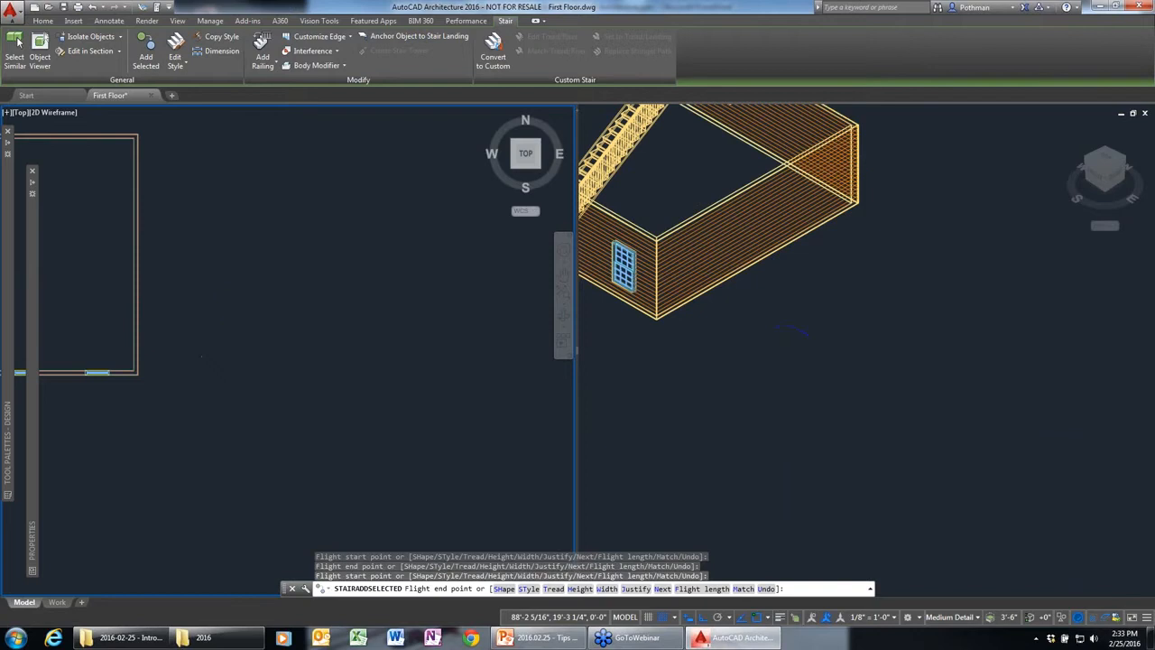
{"action": "key", "text": "Escape"}
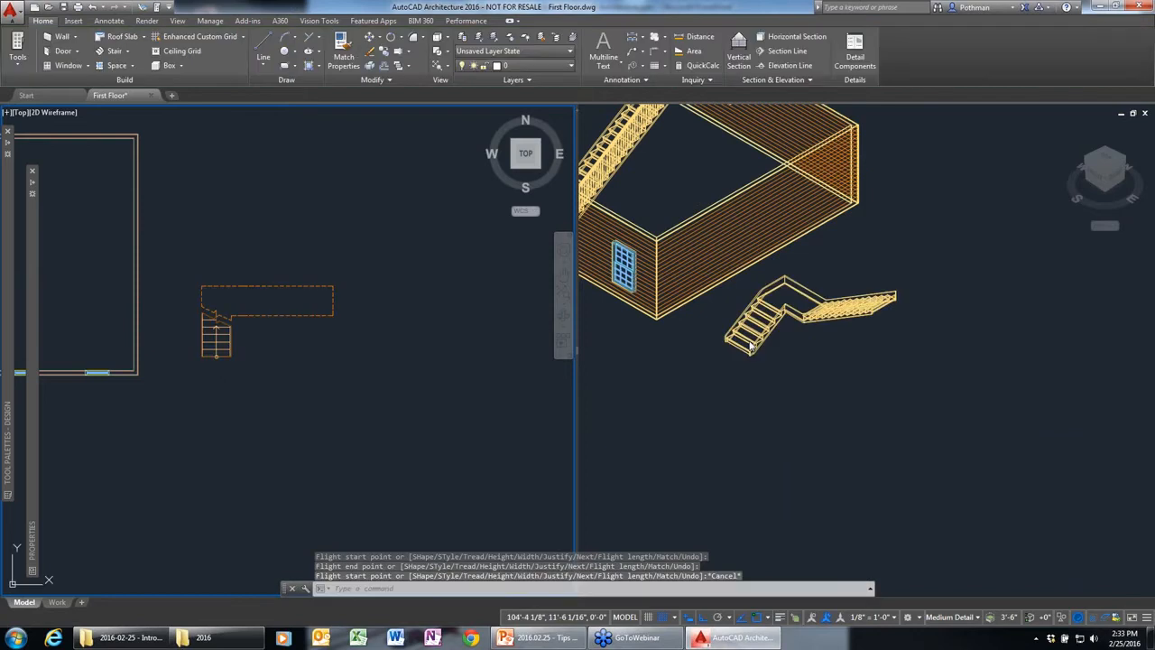
Step: Try to add a U-shaped stair southeast of the L-shaped one with matching settings, going north, turning east at a landing, and returning south
{"action": "scroll", "coordinate": [762, 343], "scroll_direction": "up", "scroll_amount": 4}
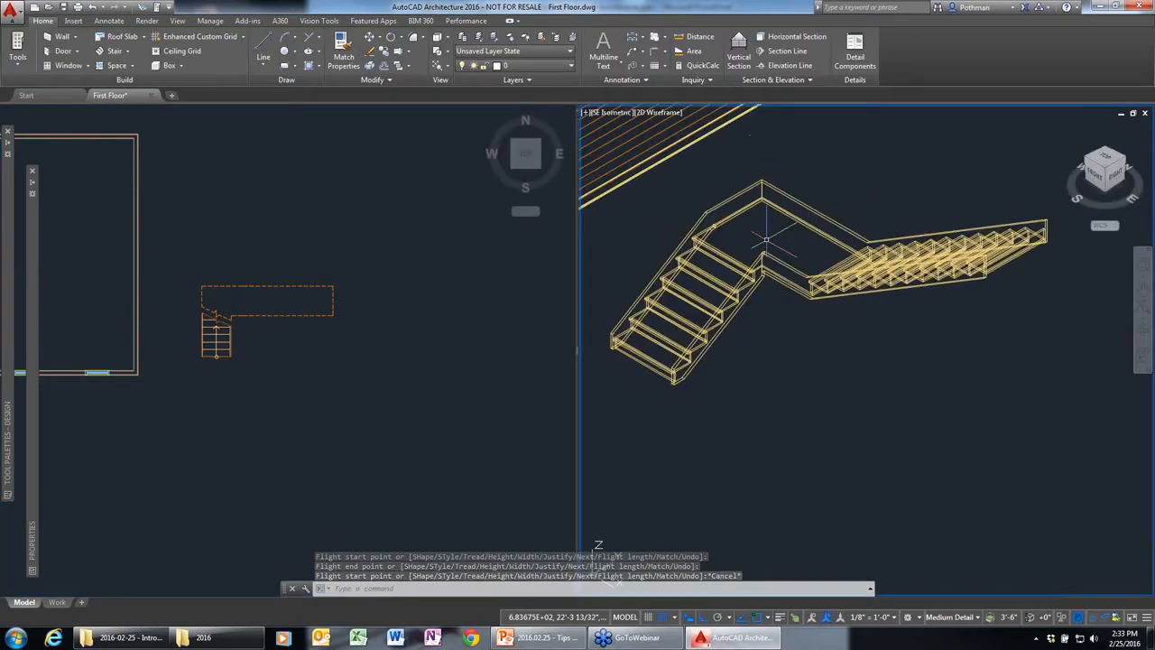
{"action": "left_click", "coordinate": [245, 307]}
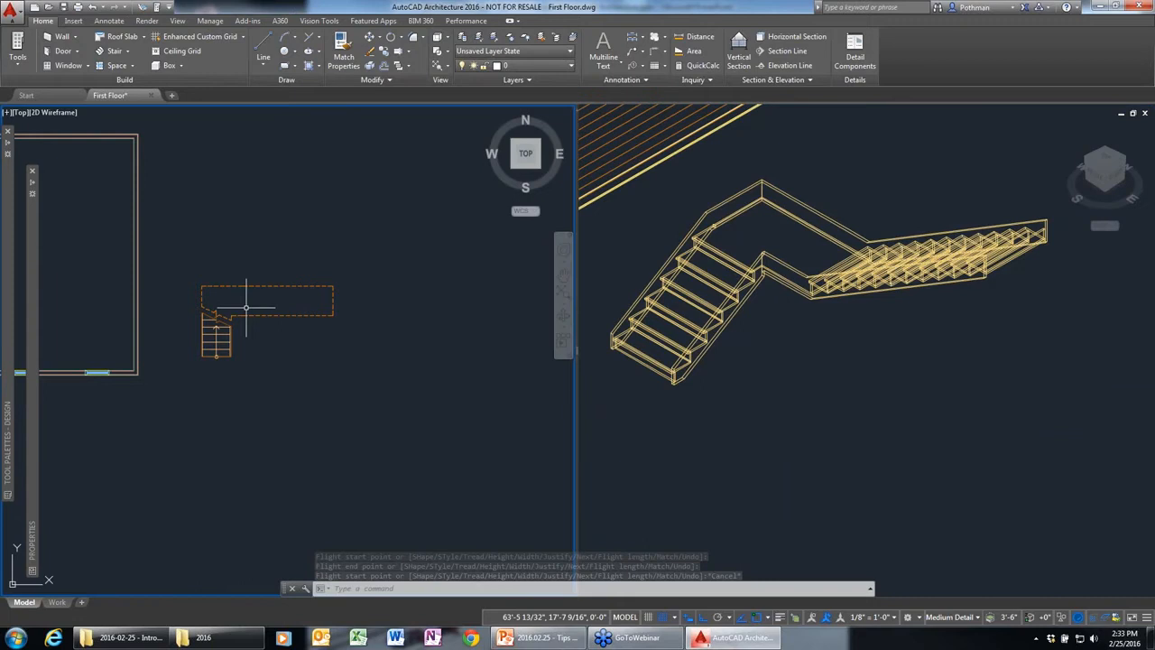
{"action": "left_click", "coordinate": [246, 307]}
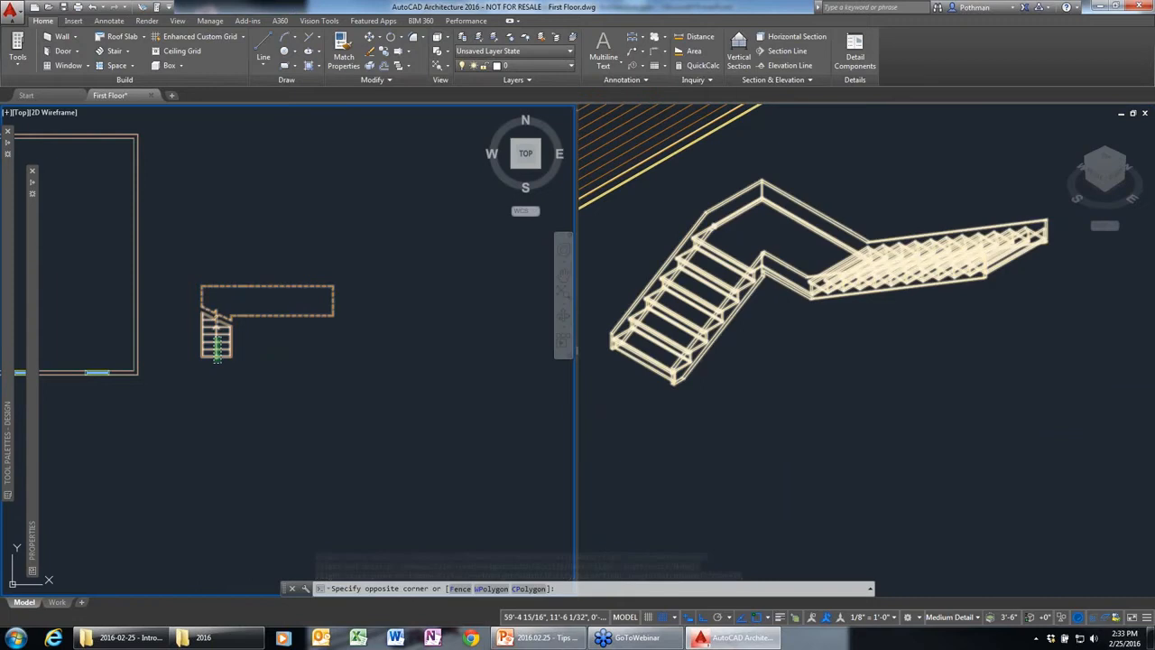
{"action": "left_click", "coordinate": [213, 365]}
{"action": "right_click", "coordinate": [214, 376]}
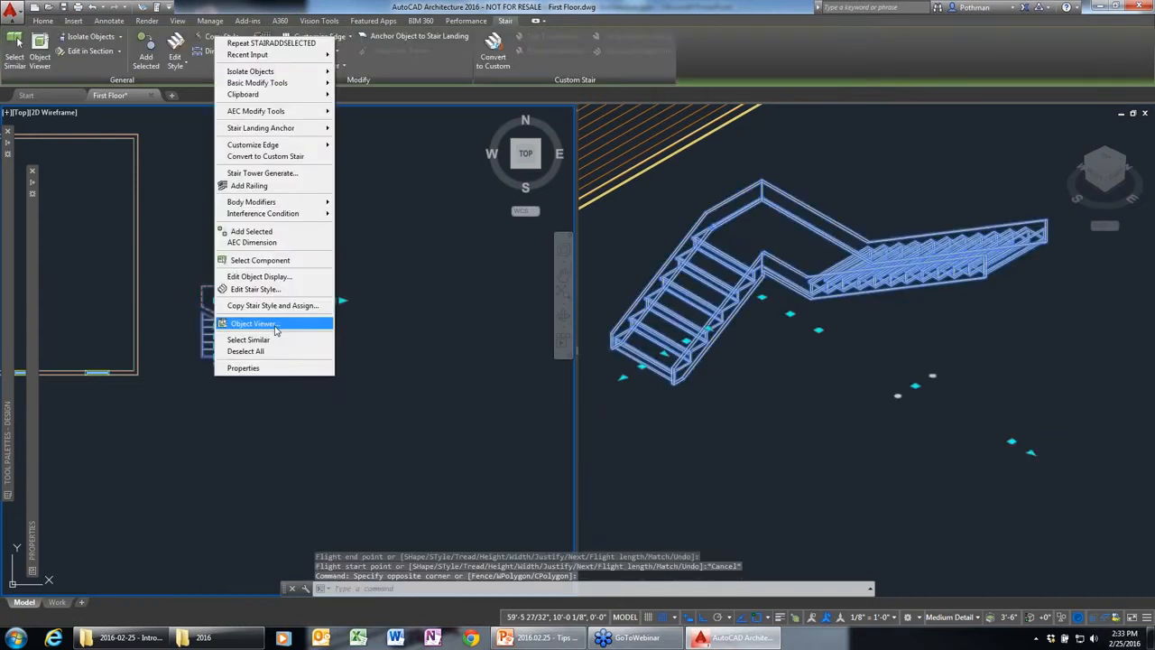
{"action": "left_click", "coordinate": [260, 232]}
{"action": "left_click", "coordinate": [326, 467]}
{"action": "left_click", "coordinate": [327, 428]}
{"action": "left_click", "coordinate": [366, 416]}
{"action": "left_click", "coordinate": [367, 506]}
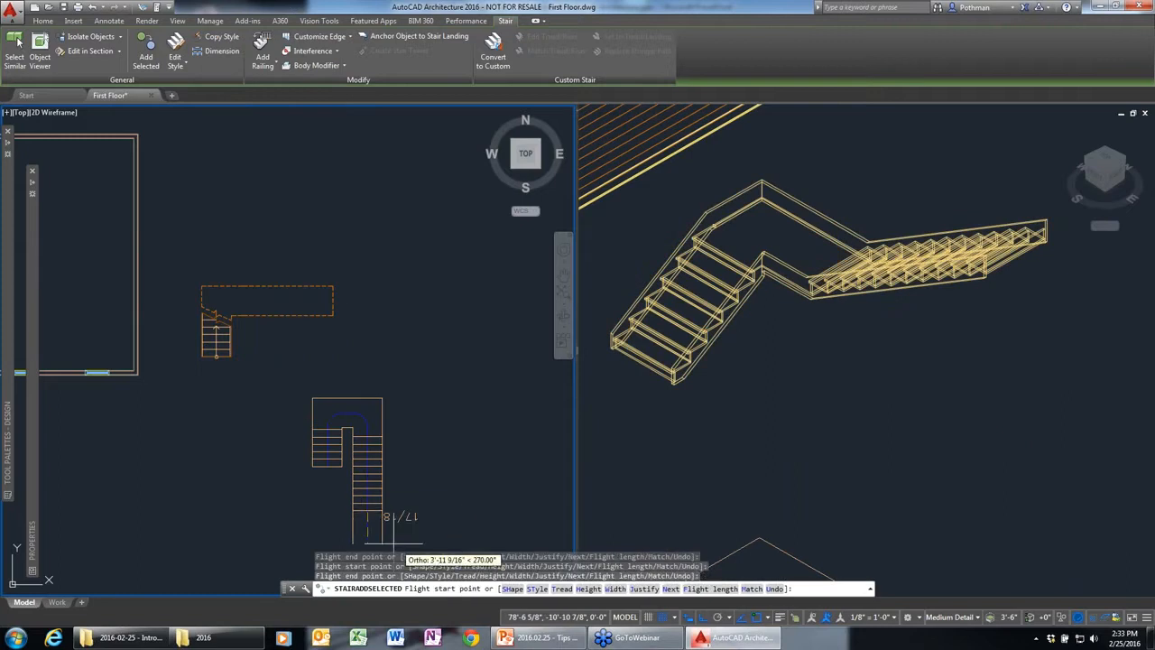
{"action": "left_click", "coordinate": [377, 539]}
{"action": "key", "text": "Escape"}
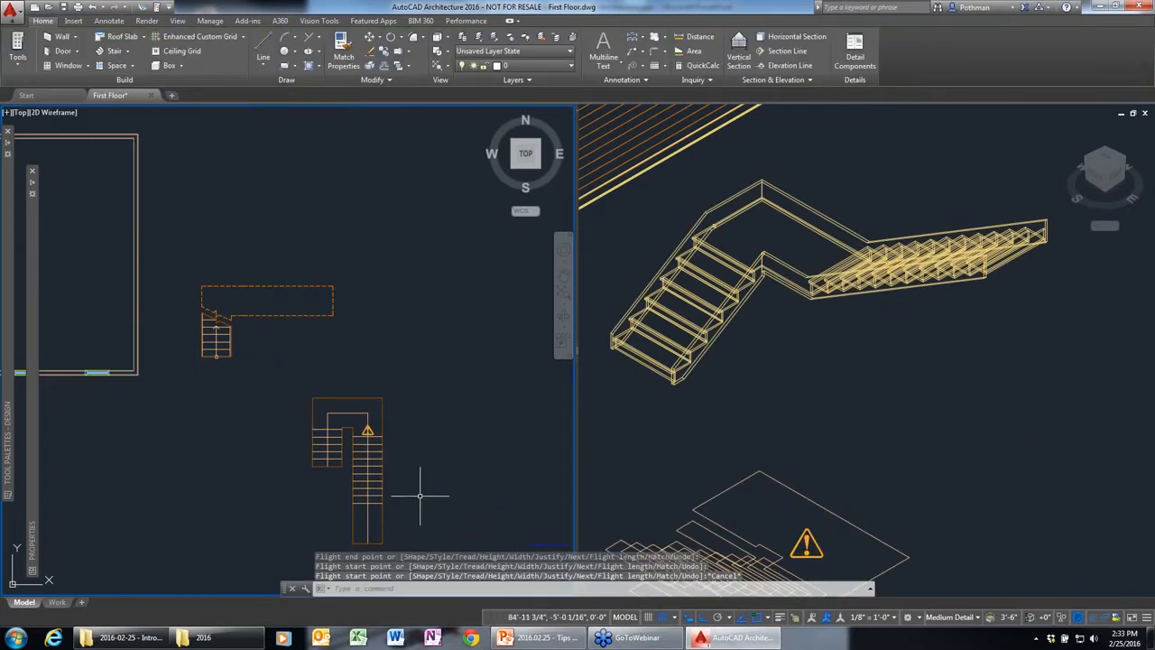
Step: Check the defective U-shaped stair in the isometric viewport, and delete it from the plan
{"action": "left_click", "coordinate": [721, 505]}
{"action": "middle_click_drag", "start_coordinate": [704, 539], "coordinate": [736, 285]}
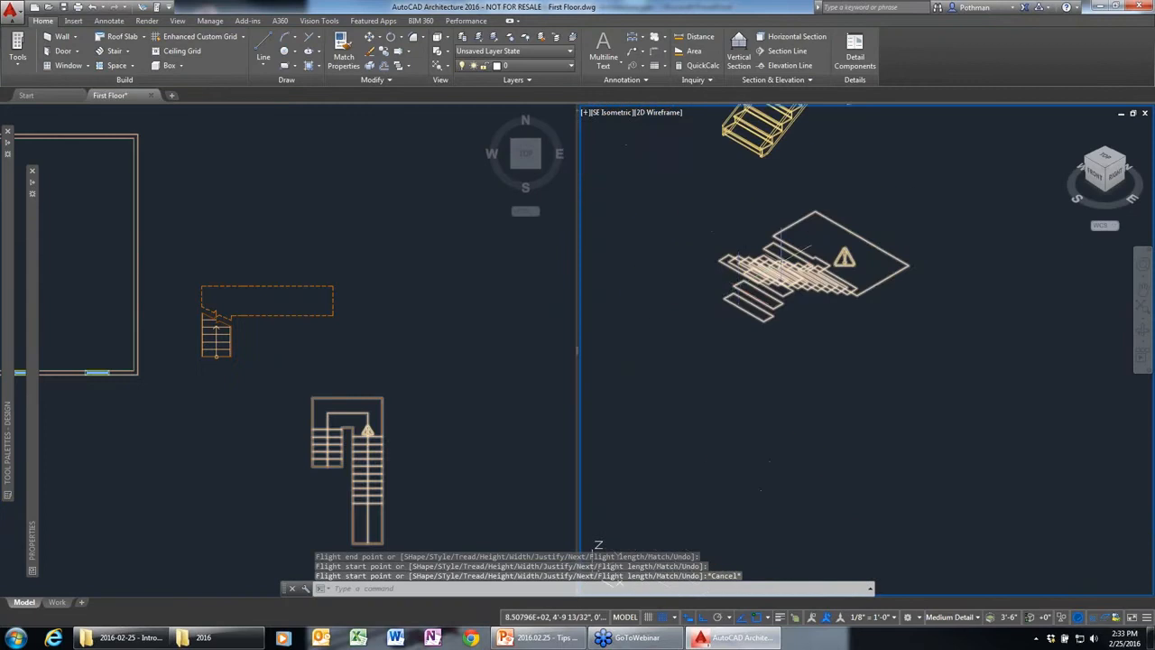
{"action": "scroll", "coordinate": [736, 285], "scroll_direction": "up", "scroll_amount": 2}
{"action": "left_click", "coordinate": [388, 440]}
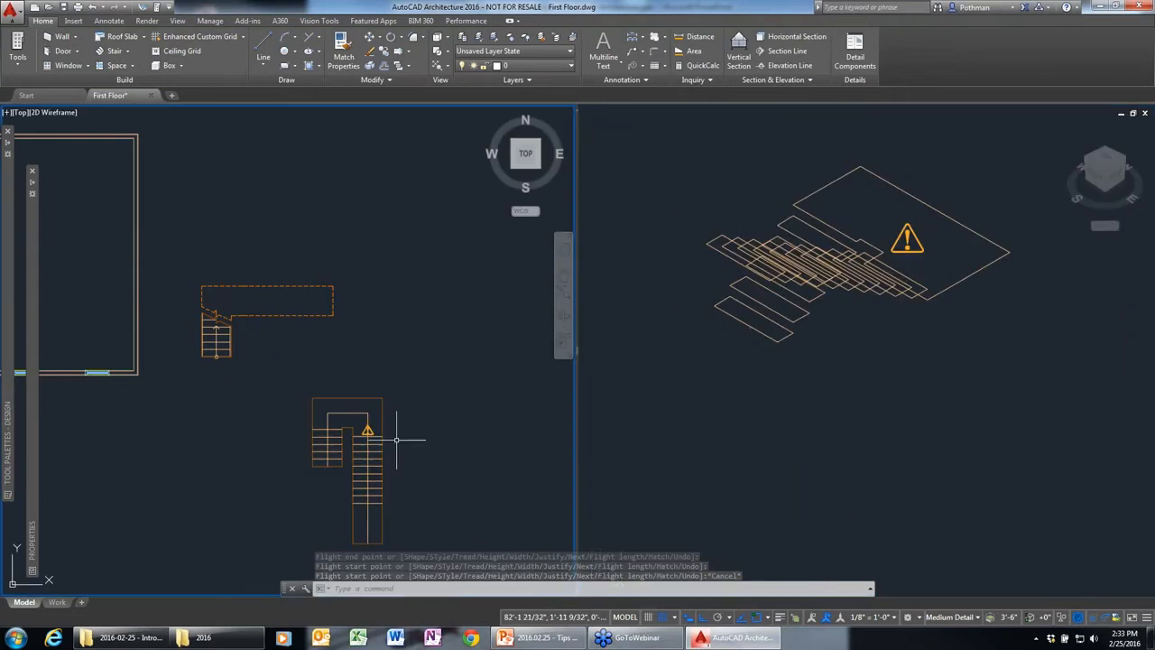
{"action": "scroll", "coordinate": [926, 416], "scroll_direction": "down", "scroll_amount": 5}
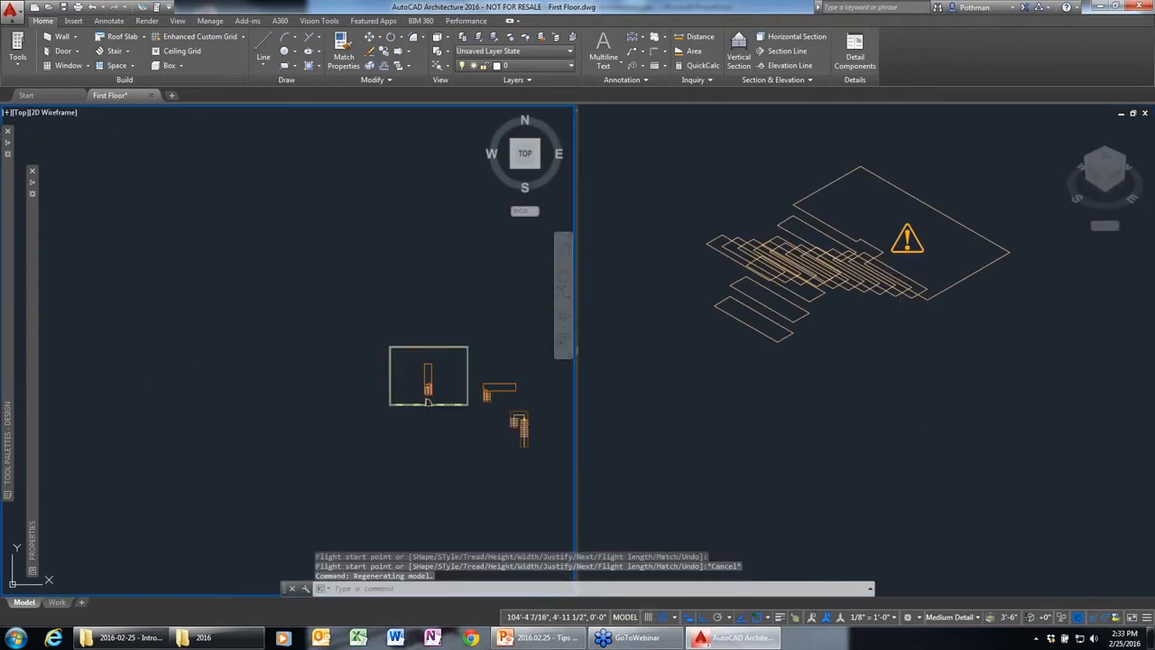
{"action": "left_click", "coordinate": [554, 439]}
{"action": "left_click", "coordinate": [508, 415]}
{"action": "key", "text": "Delete"}
{"action": "scroll", "coordinate": [523, 416], "scroll_direction": "up", "scroll_amount": 5}
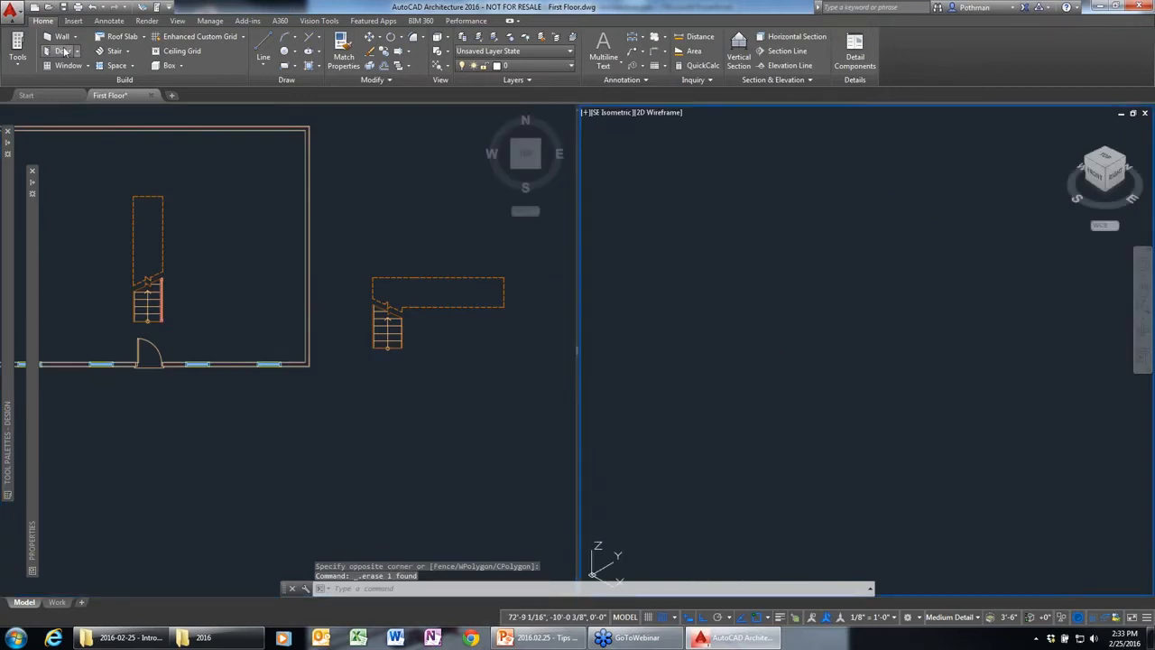
Step: Add a U-shaped stair matching the L-shaped one, with a north flight, an eastward landing turn and a south run of about 11'-9"
{"action": "left_click", "coordinate": [394, 332]}
{"action": "left_click", "coordinate": [388, 329]}
{"action": "right_click", "coordinate": [388, 330]}
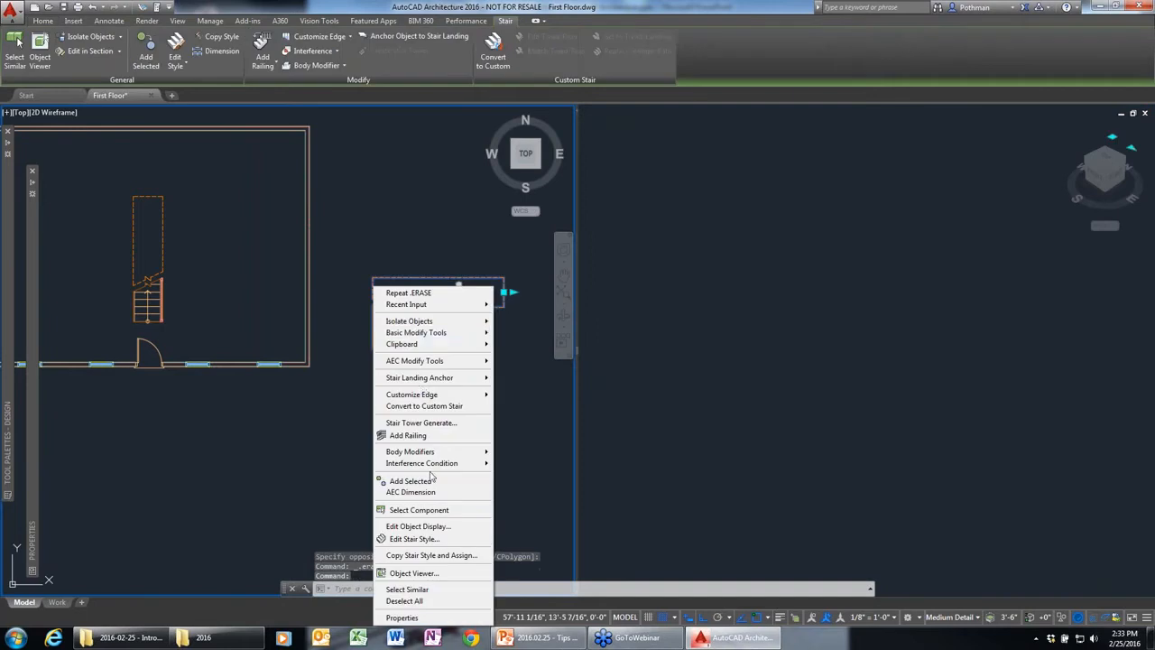
{"action": "left_click", "coordinate": [415, 476]}
{"action": "left_click", "coordinate": [446, 449]}
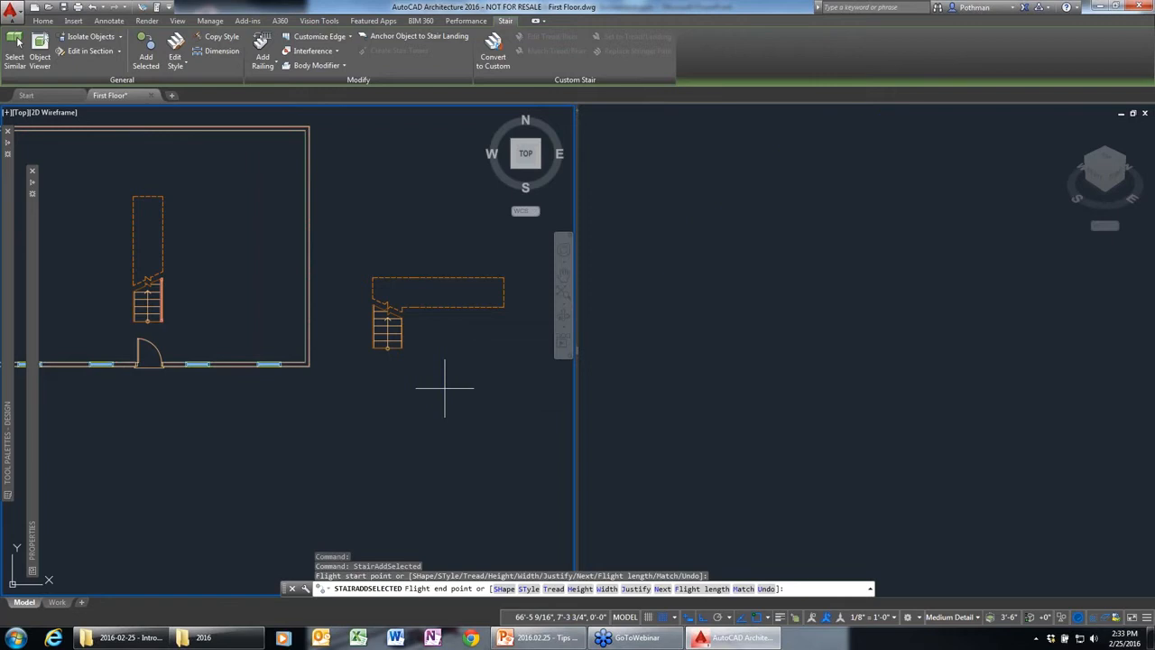
{"action": "left_click", "coordinate": [444, 388]}
{"action": "left_click", "coordinate": [483, 388]}
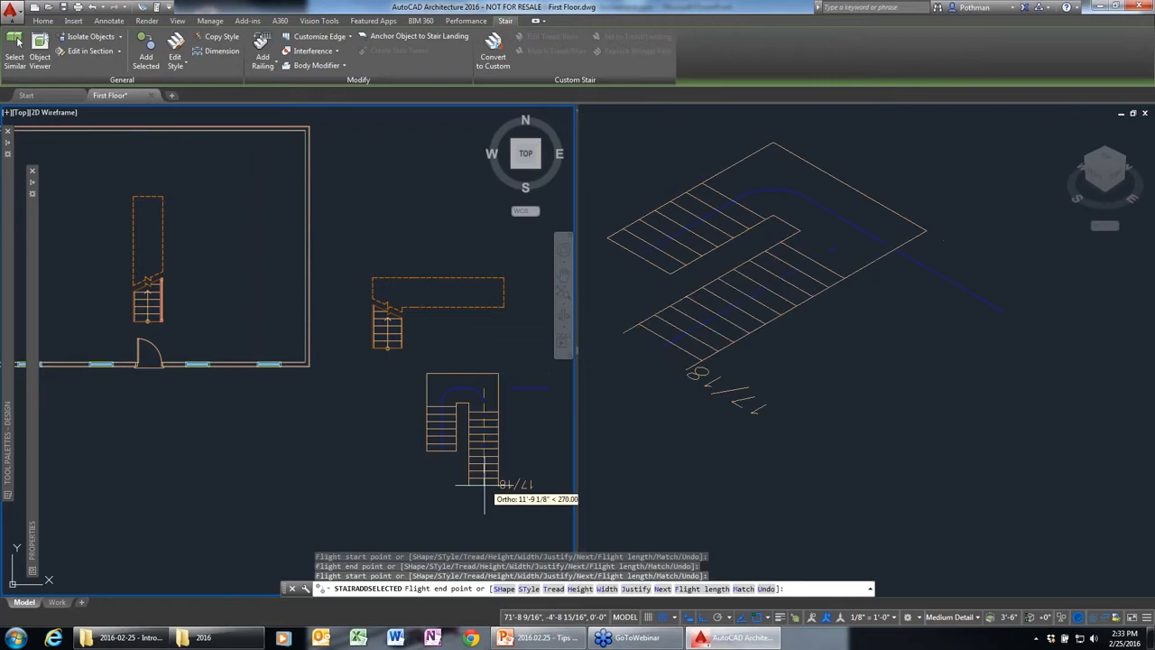
{"action": "left_click", "coordinate": [484, 486]}
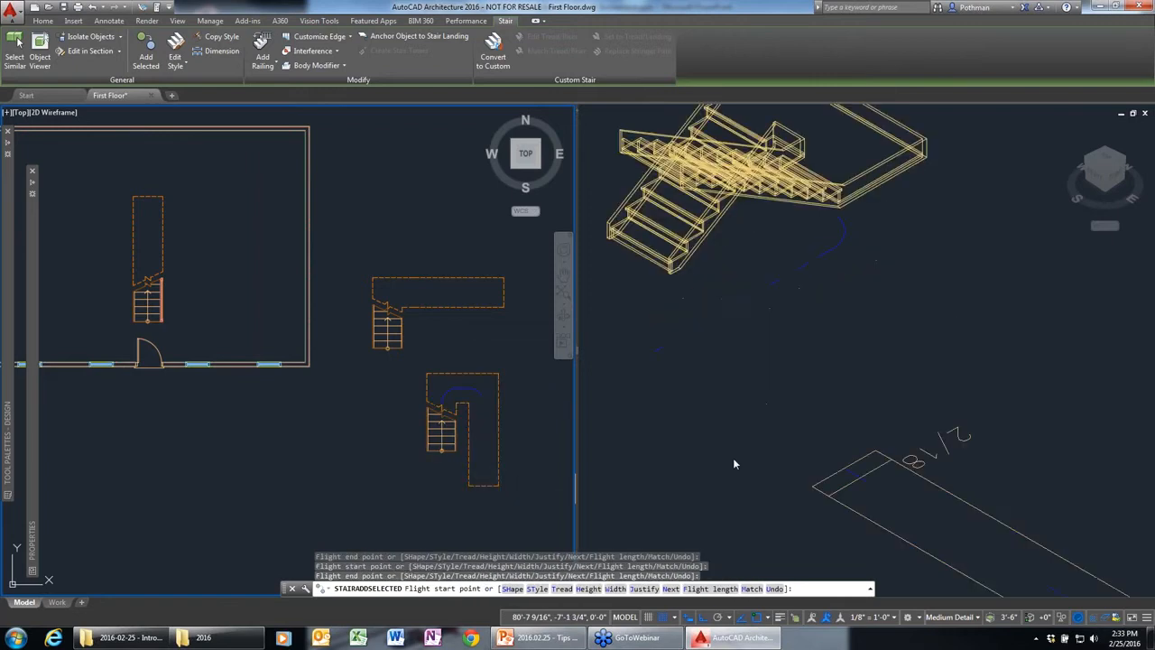
{"action": "key", "text": "Escape"}
{"action": "left_click", "coordinate": [733, 463]}
{"action": "scroll", "coordinate": [770, 172], "scroll_direction": "down", "scroll_amount": 3}
{"action": "middle_click_drag", "start_coordinate": [771, 171], "coordinate": [783, 339]}
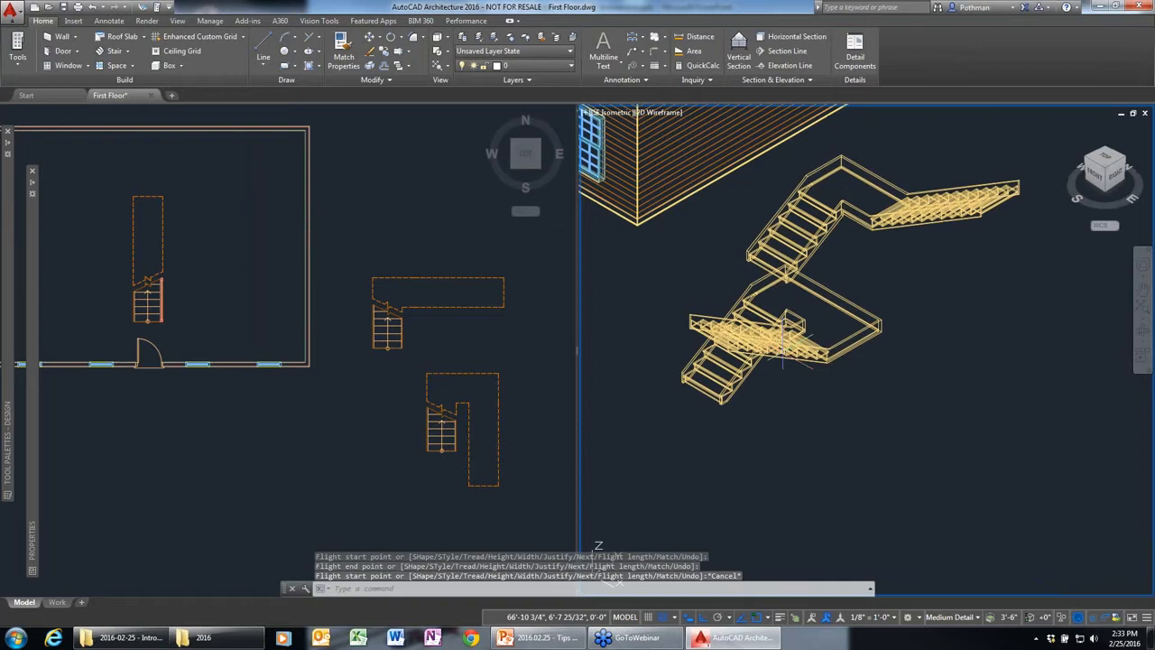
{"action": "scroll", "coordinate": [782, 347], "scroll_direction": "up", "scroll_amount": 3}
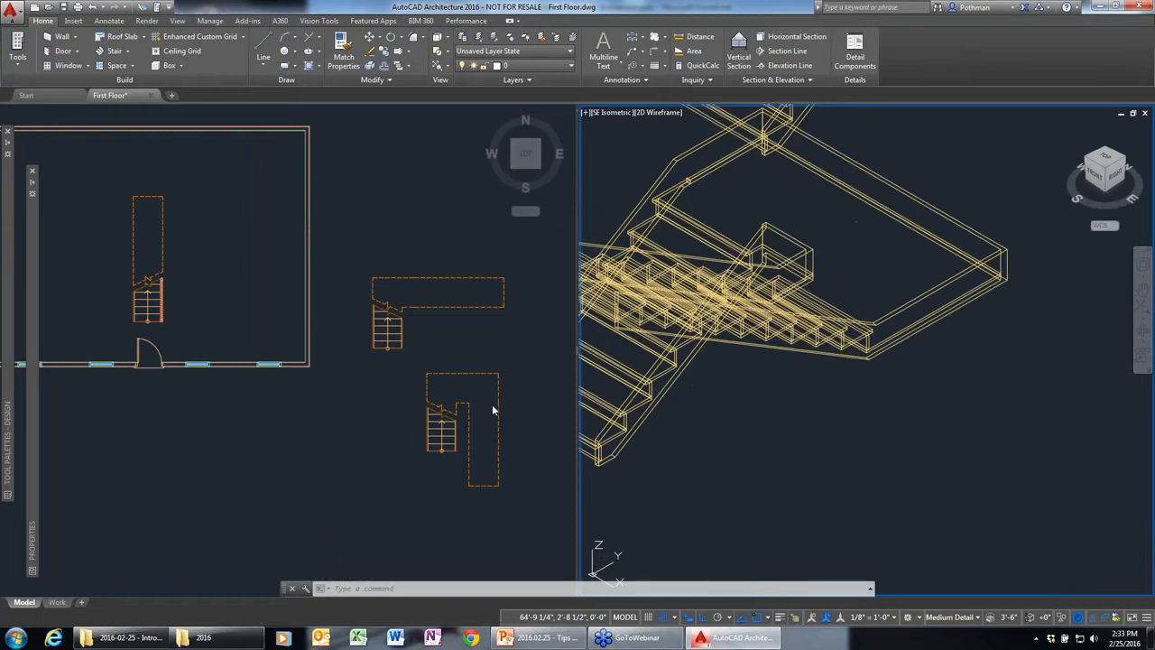
Step: Delete the L-shaped and U-shaped stairs east of the building
{"action": "left_click", "coordinate": [524, 430]}
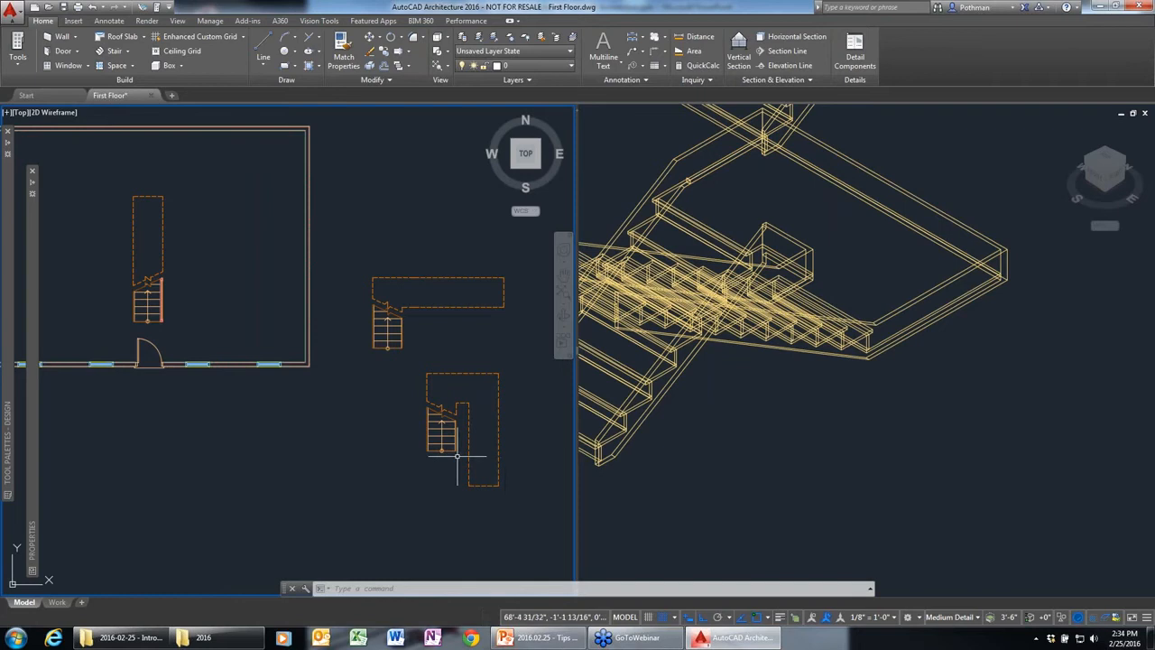
{"action": "left_click", "coordinate": [504, 493]}
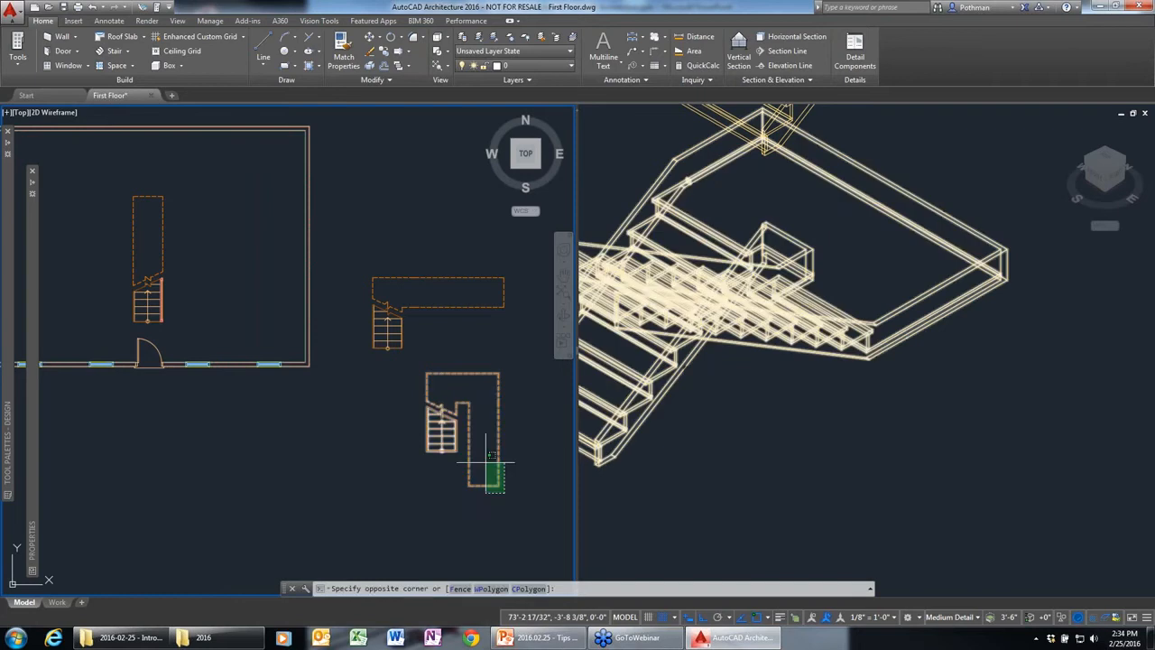
{"action": "left_click", "coordinate": [395, 238]}
{"action": "key", "text": "Delete"}
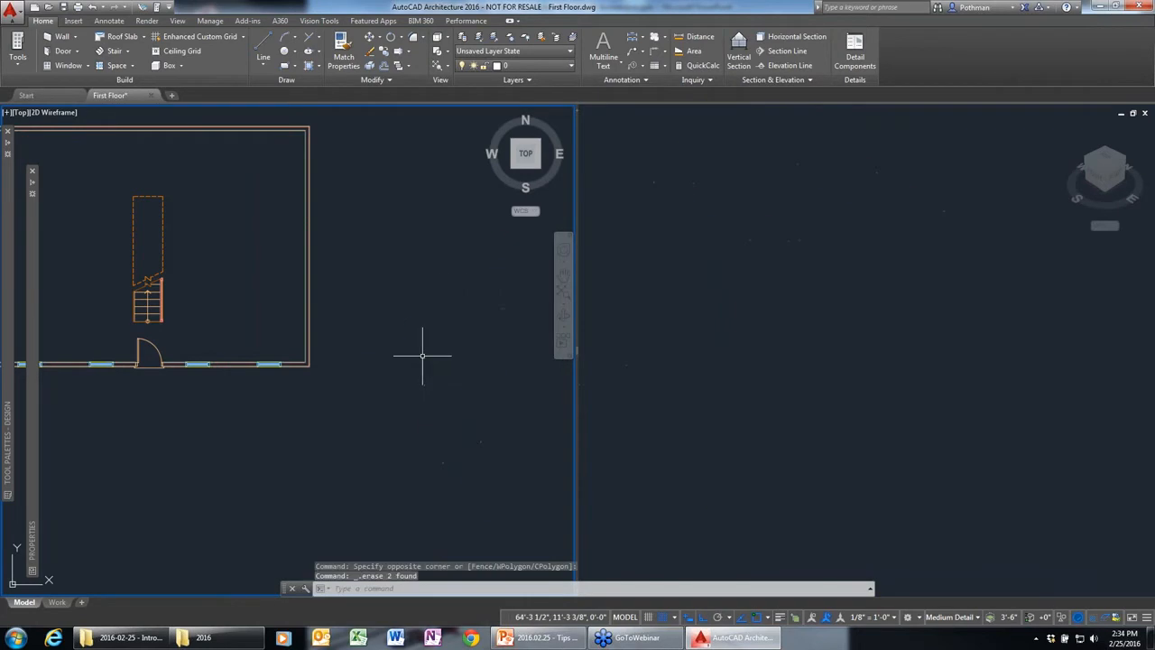
Step: Start a roof over the building, placing its points at the southwest, southeast and northeast outer wall corners
{"action": "scroll", "coordinate": [403, 322], "scroll_direction": "down", "scroll_amount": 3}
{"action": "left_click", "coordinate": [756, 350]}
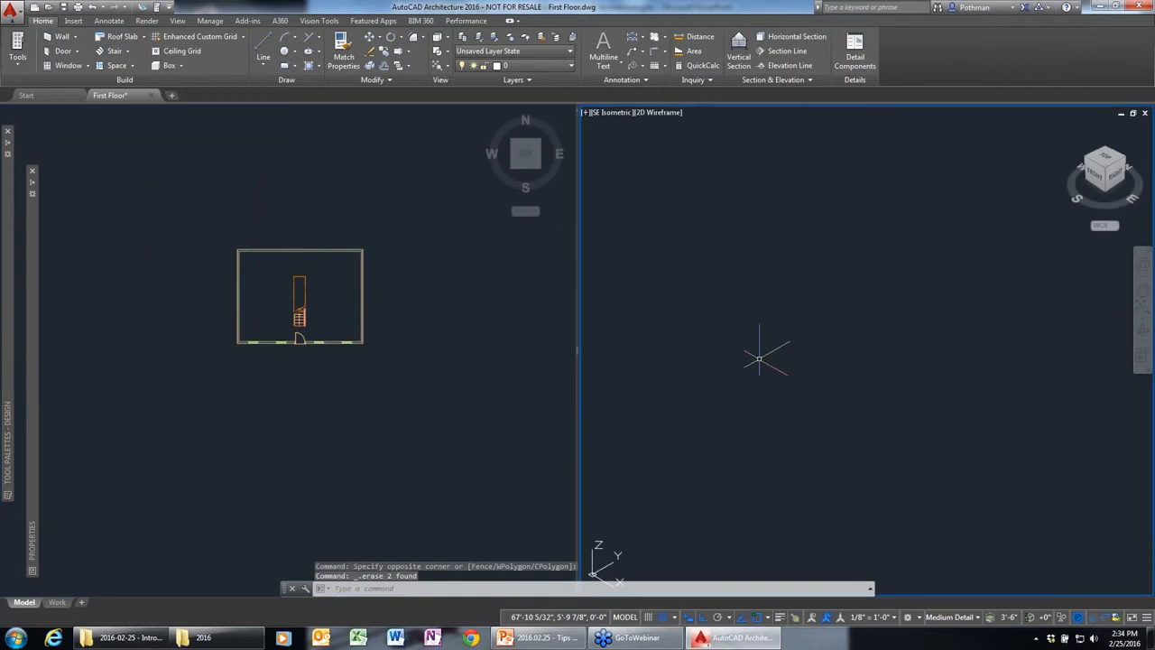
{"action": "scroll", "coordinate": [759, 359], "scroll_direction": "down", "scroll_amount": 3}
{"action": "middle_click_drag", "start_coordinate": [685, 251], "coordinate": [804, 412]}
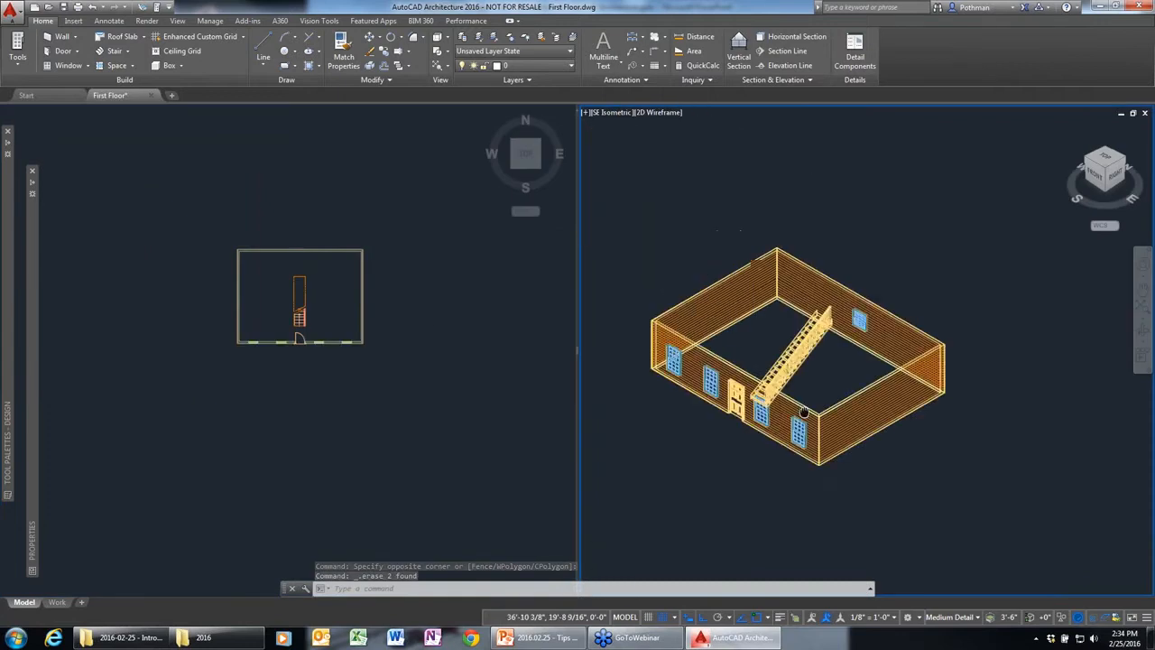
{"action": "scroll", "coordinate": [804, 412], "scroll_direction": "up", "scroll_amount": 3}
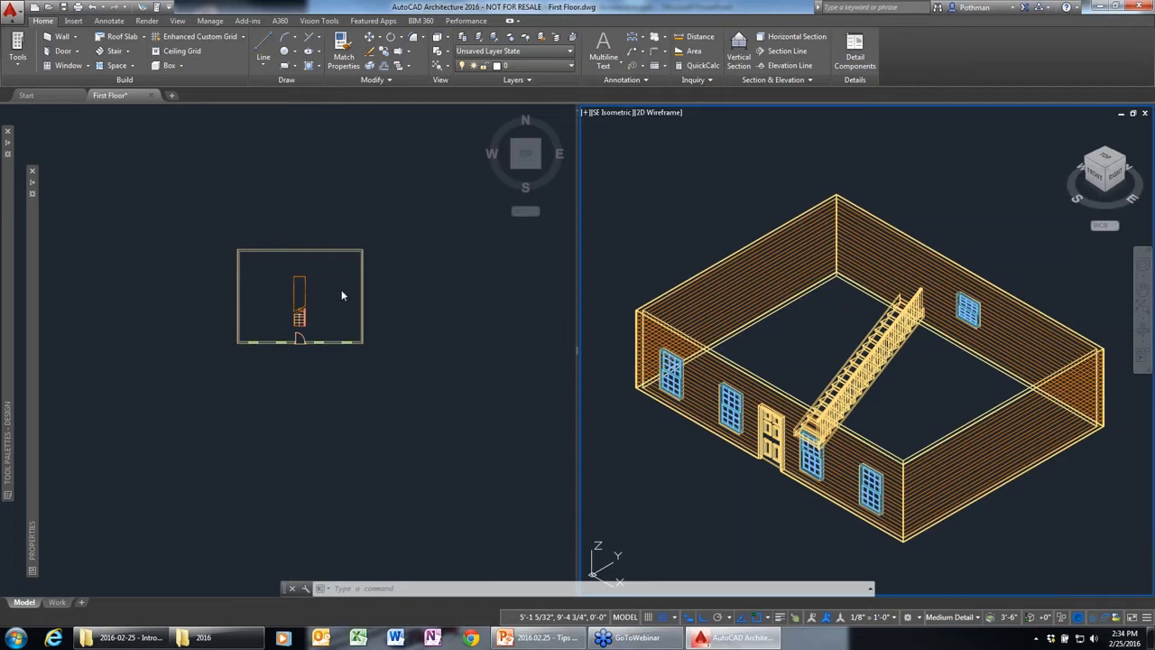
{"action": "left_click", "coordinate": [305, 309]}
{"action": "scroll", "coordinate": [305, 308], "scroll_direction": "up", "scroll_amount": 4}
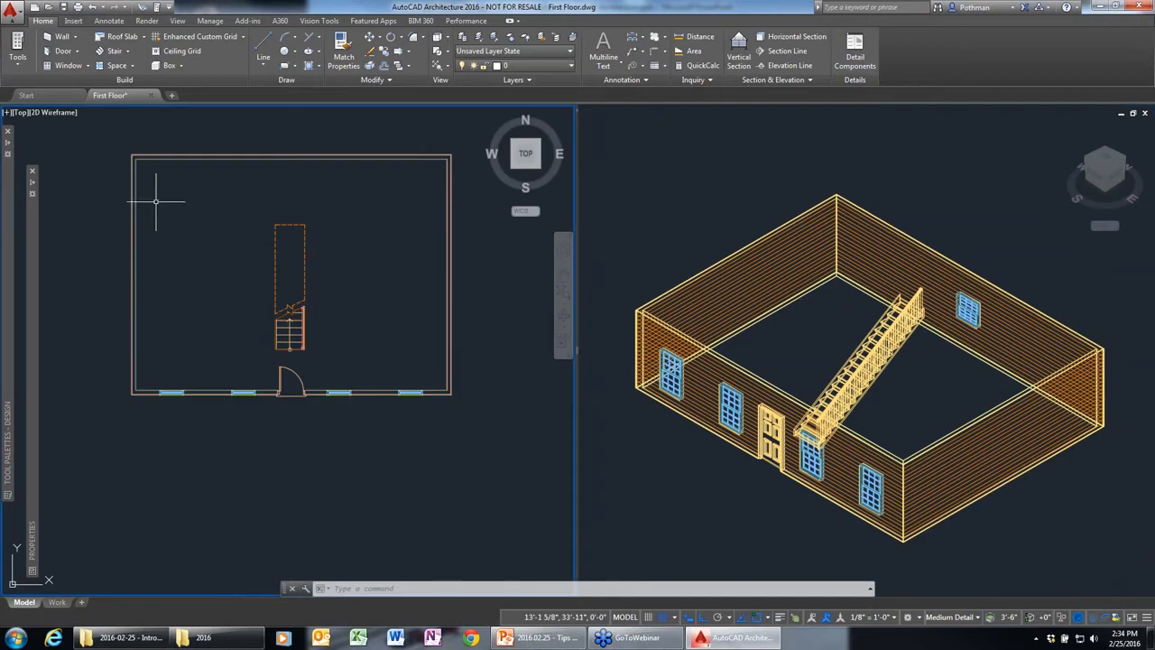
{"action": "mouse_move", "coordinate": [8, 222]}
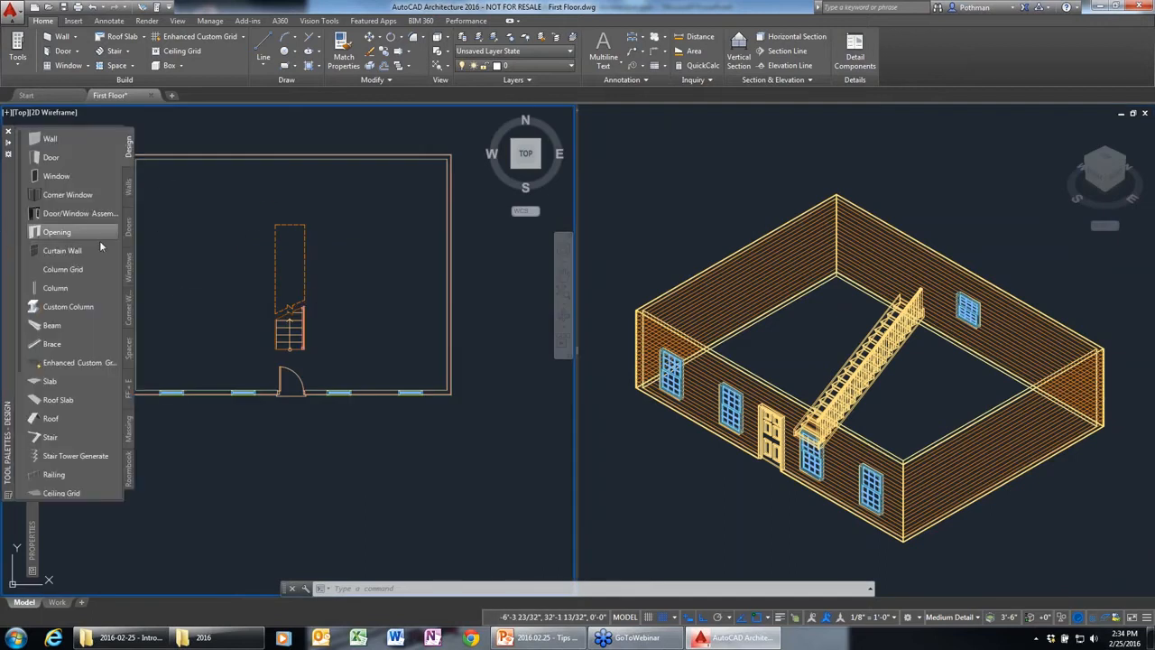
{"action": "left_click", "coordinate": [51, 419]}
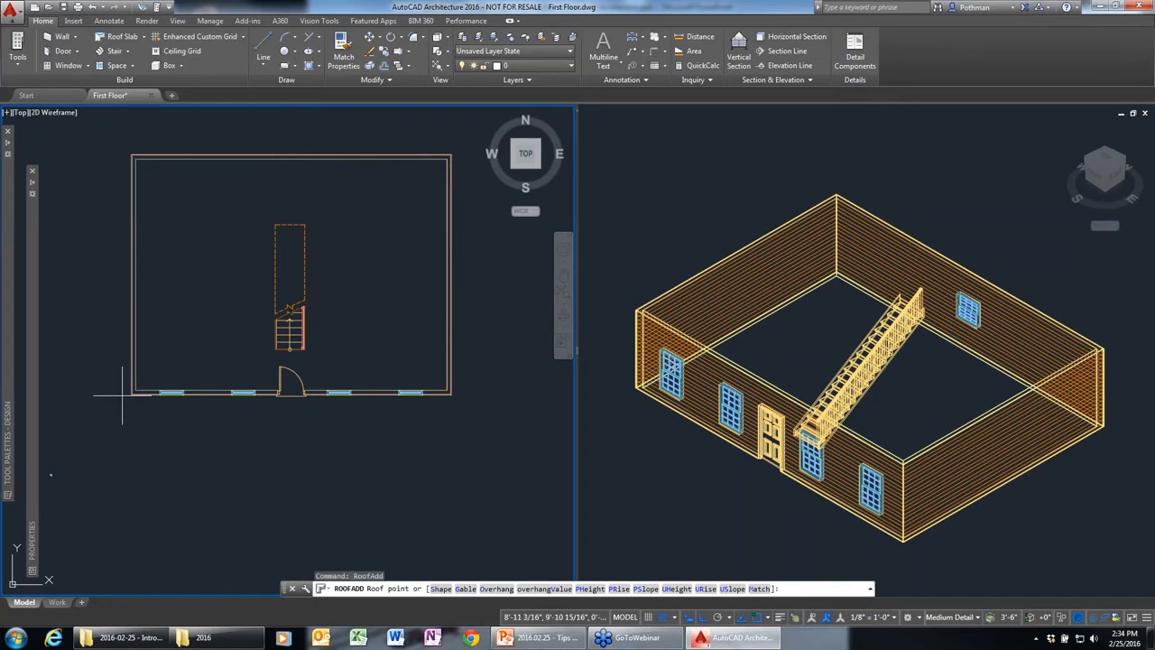
{"action": "left_click", "coordinate": [129, 393]}
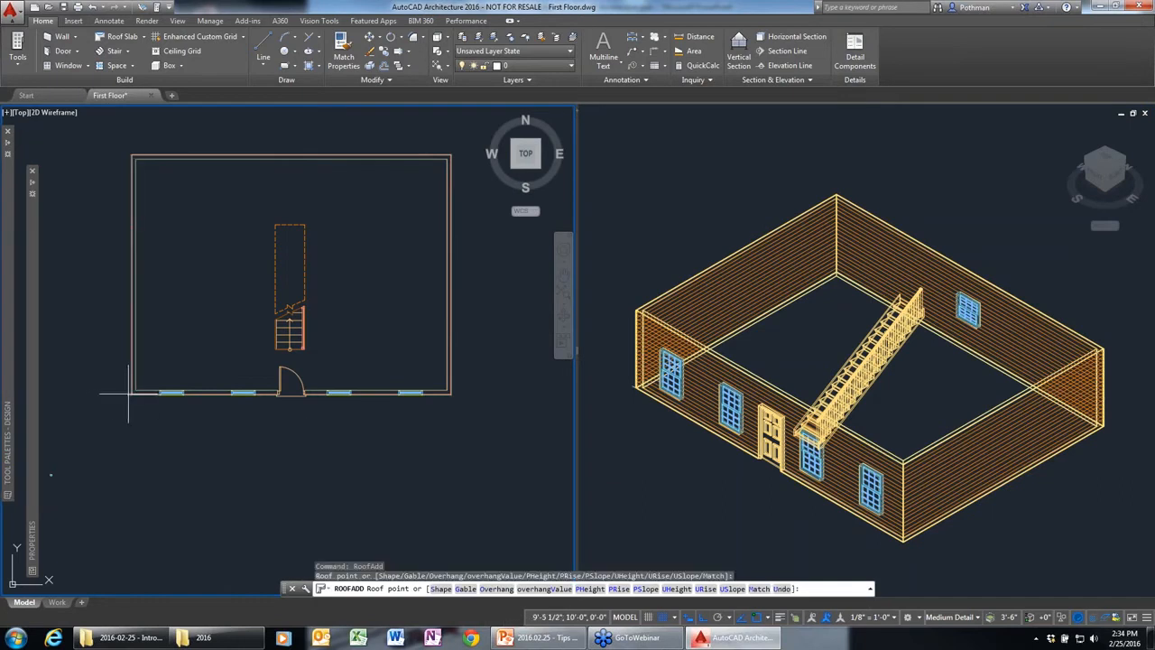
{"action": "left_click", "coordinate": [454, 395]}
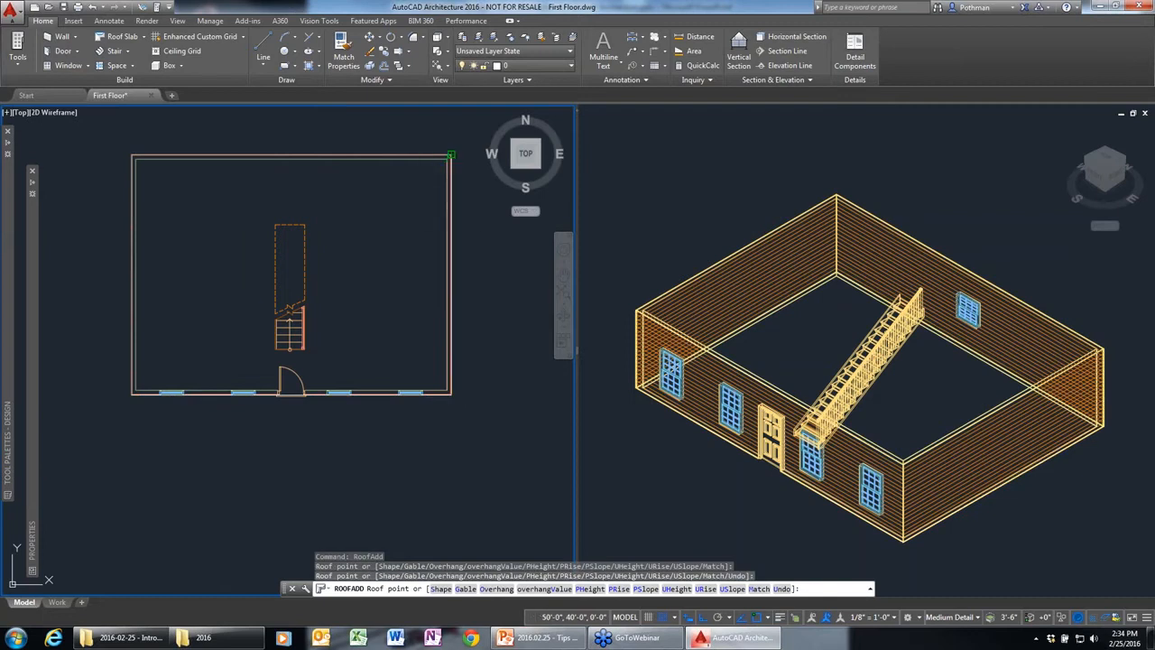
{"action": "left_click", "coordinate": [451, 155]}
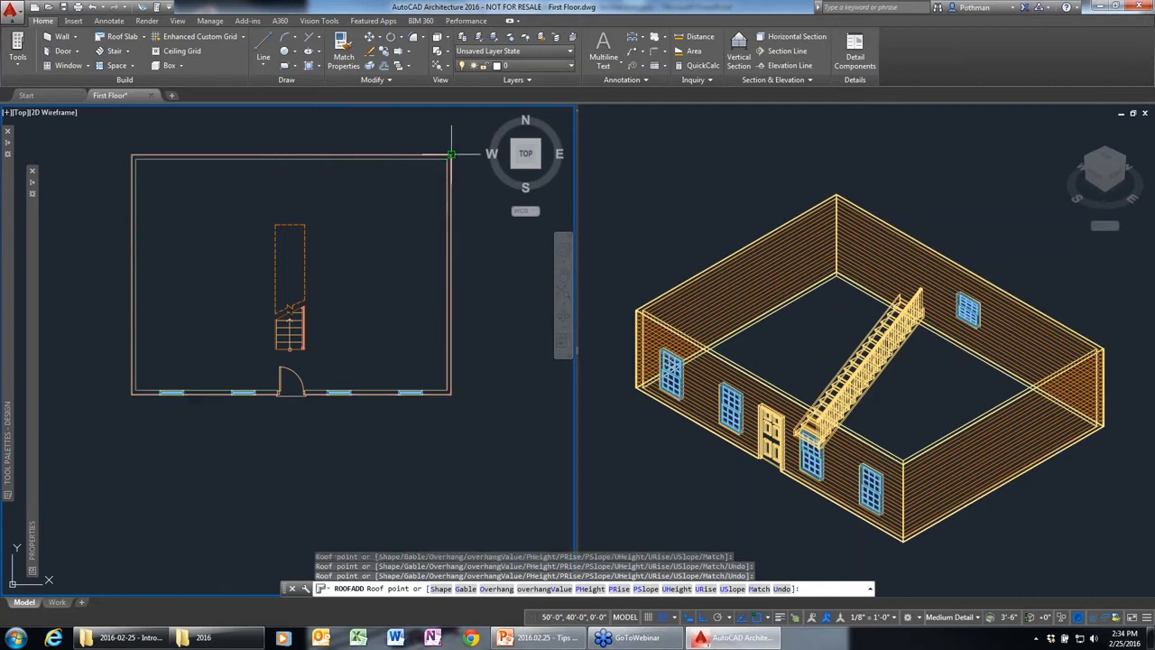
Step: Place the last roof point at the building's northwest corner and finish the hip roof
{"action": "left_click", "coordinate": [131, 155]}
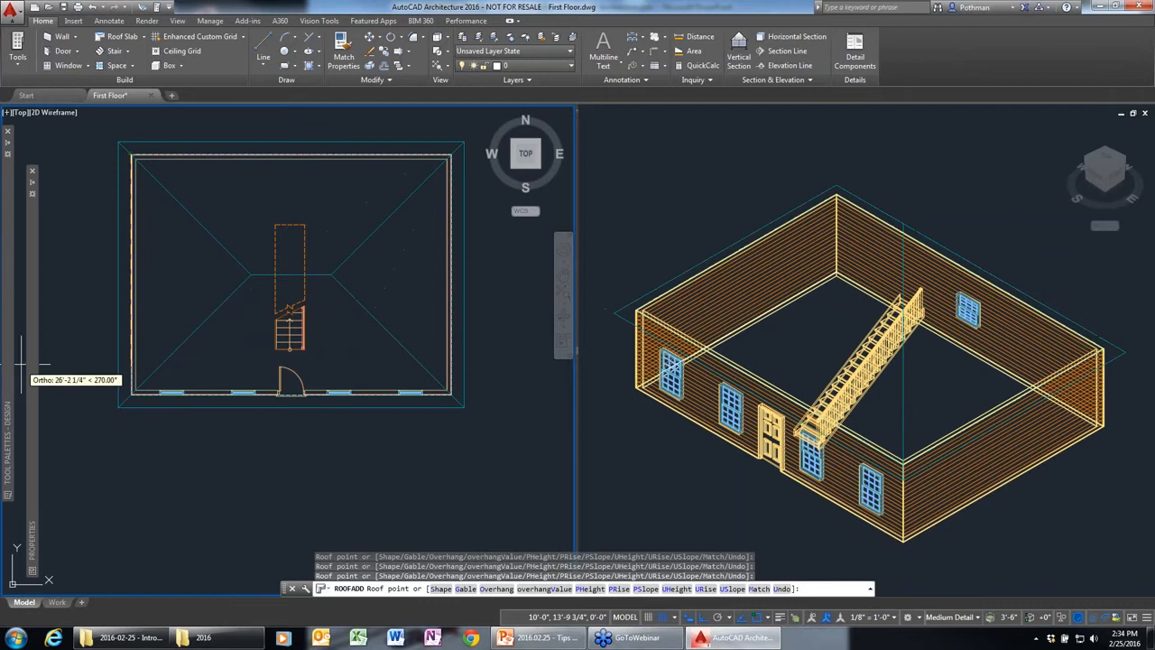
{"action": "key", "text": "Return"}
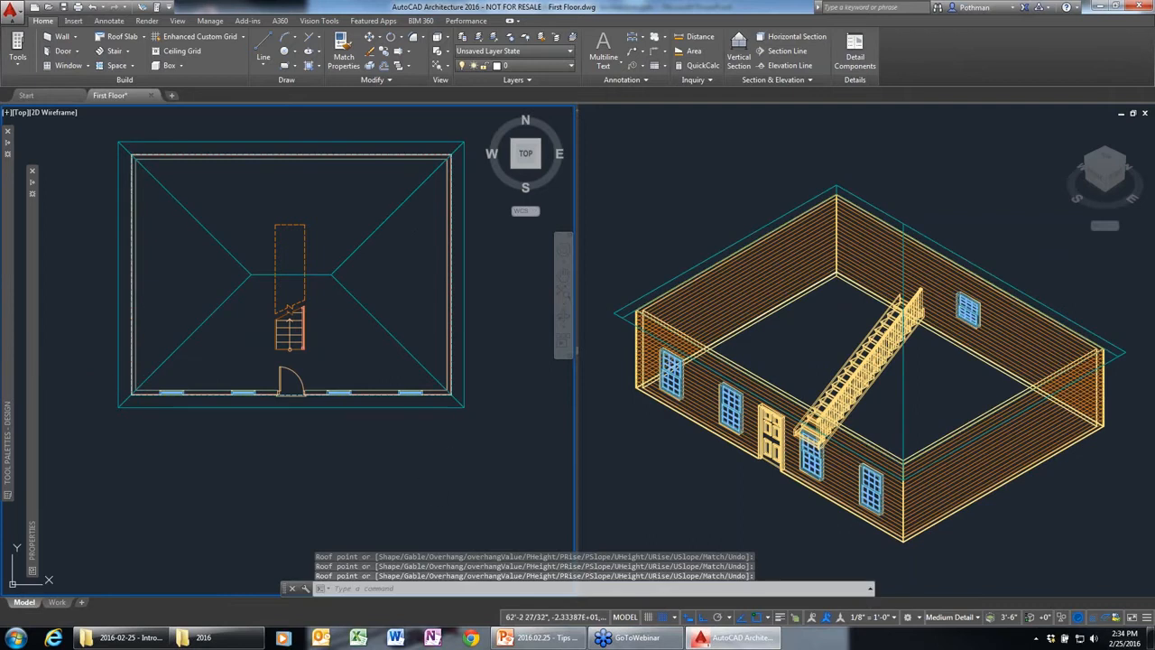
Step: Stretch the east end of the roof ridge outward past the east wall to turn that hip into a gable
{"action": "left_click", "coordinate": [952, 413]}
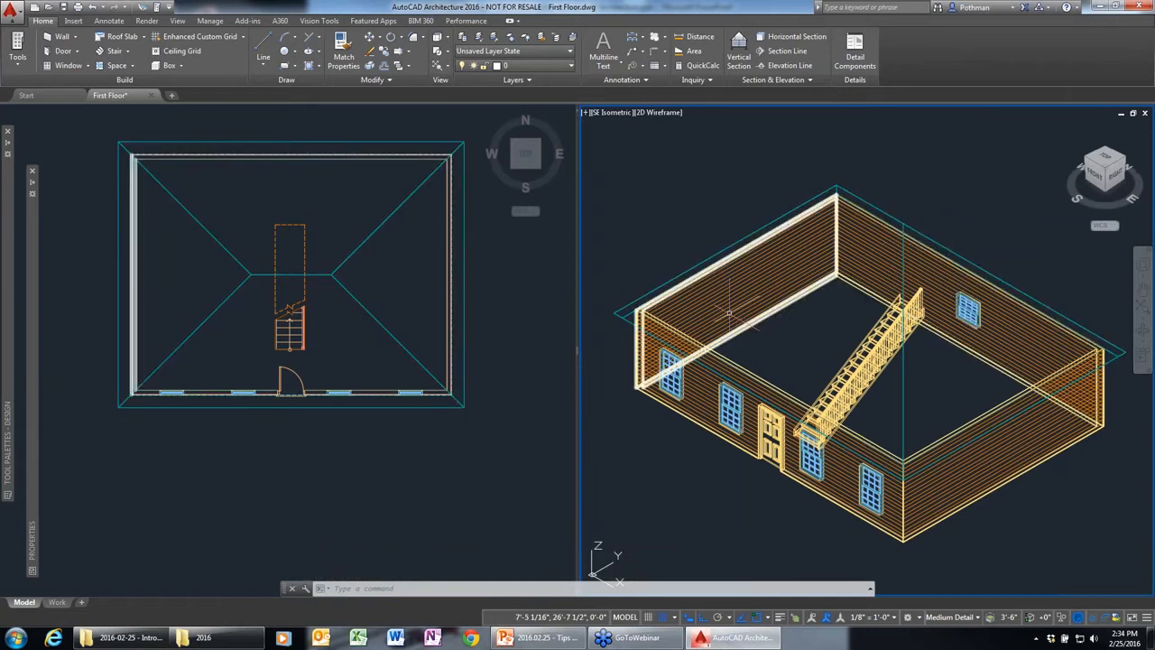
{"action": "left_click", "coordinate": [946, 418]}
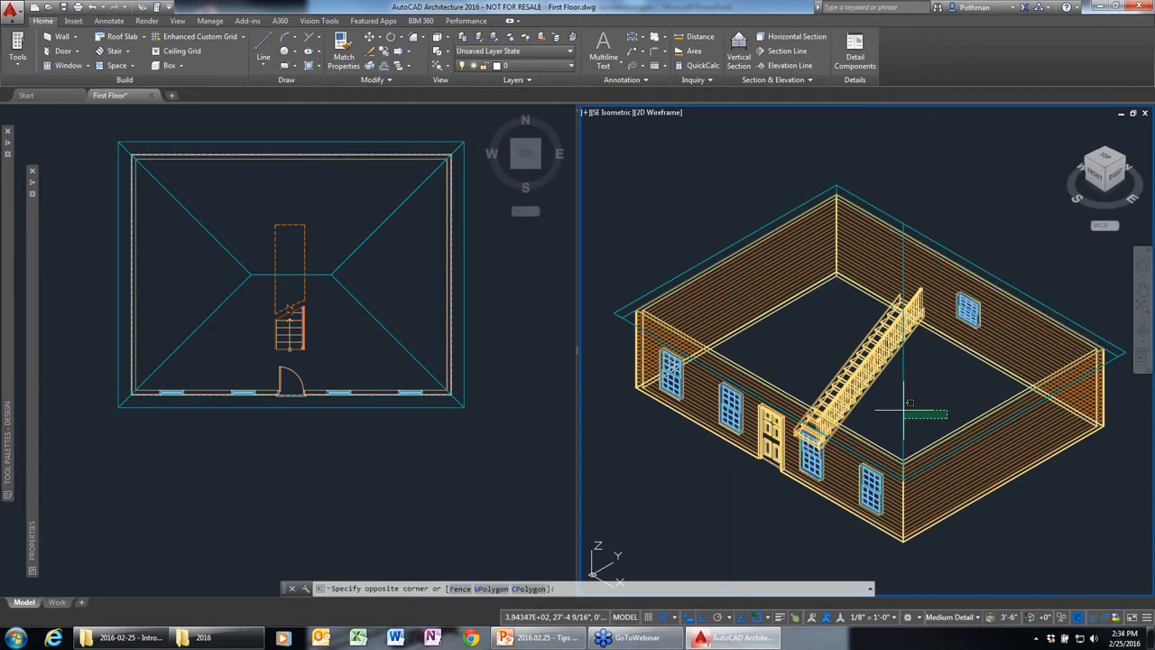
{"action": "left_click", "coordinate": [893, 413]}
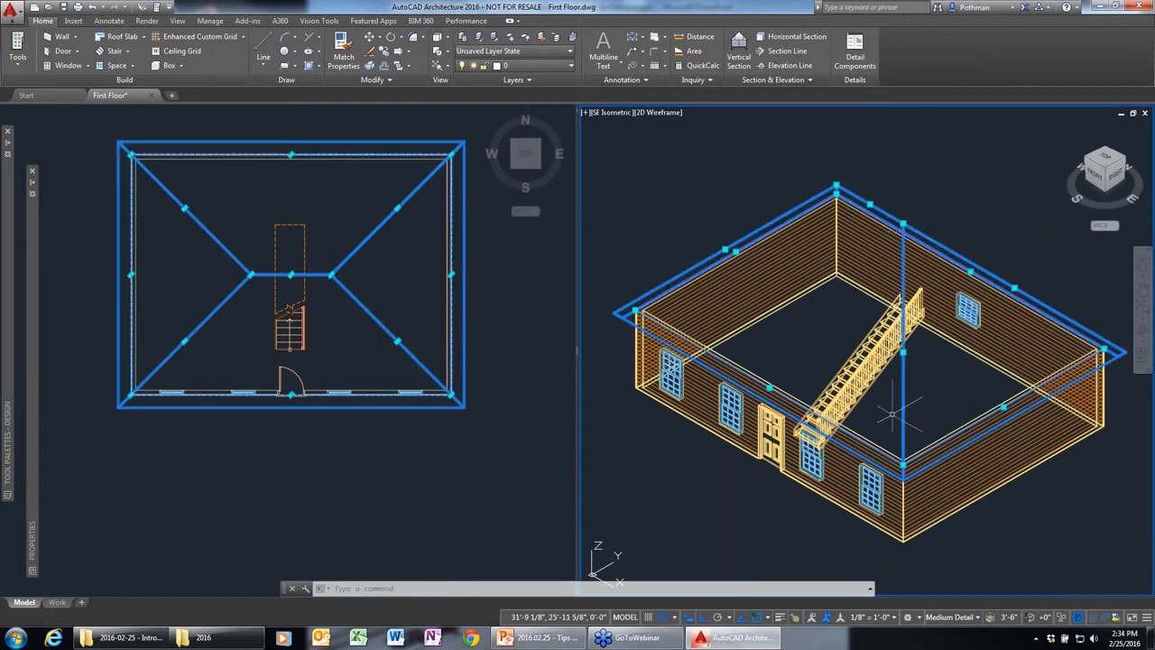
{"action": "left_click", "coordinate": [902, 222]}
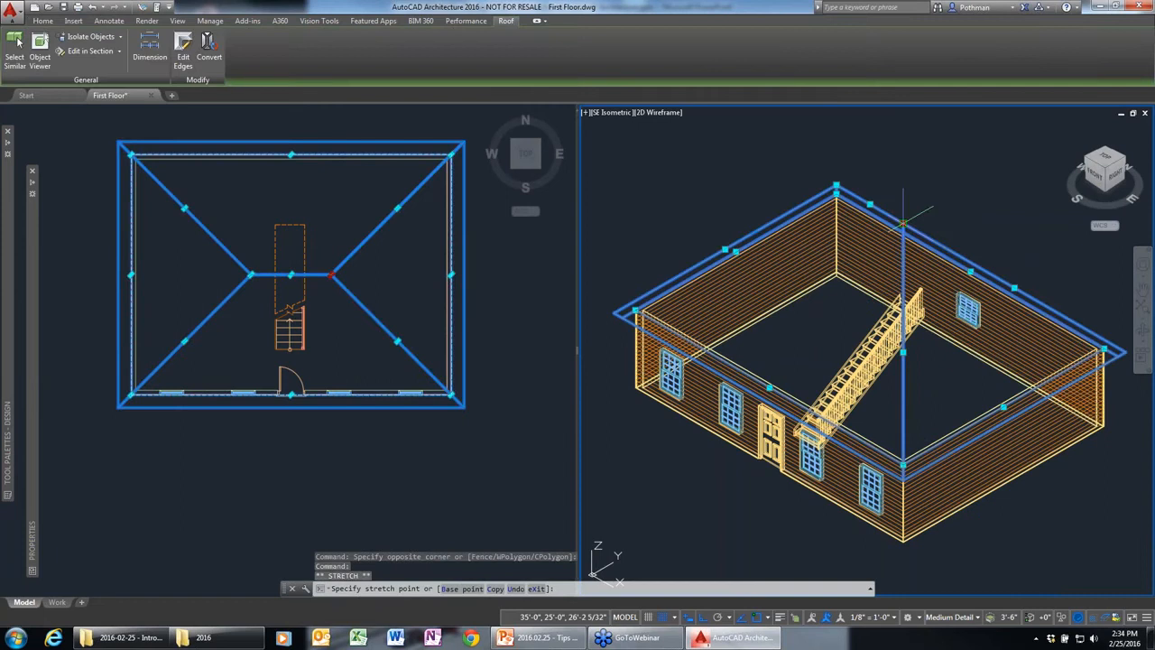
{"action": "left_click", "coordinate": [1101, 485]}
{"action": "scroll", "coordinate": [606, 137], "scroll_direction": "down", "scroll_amount": 4}
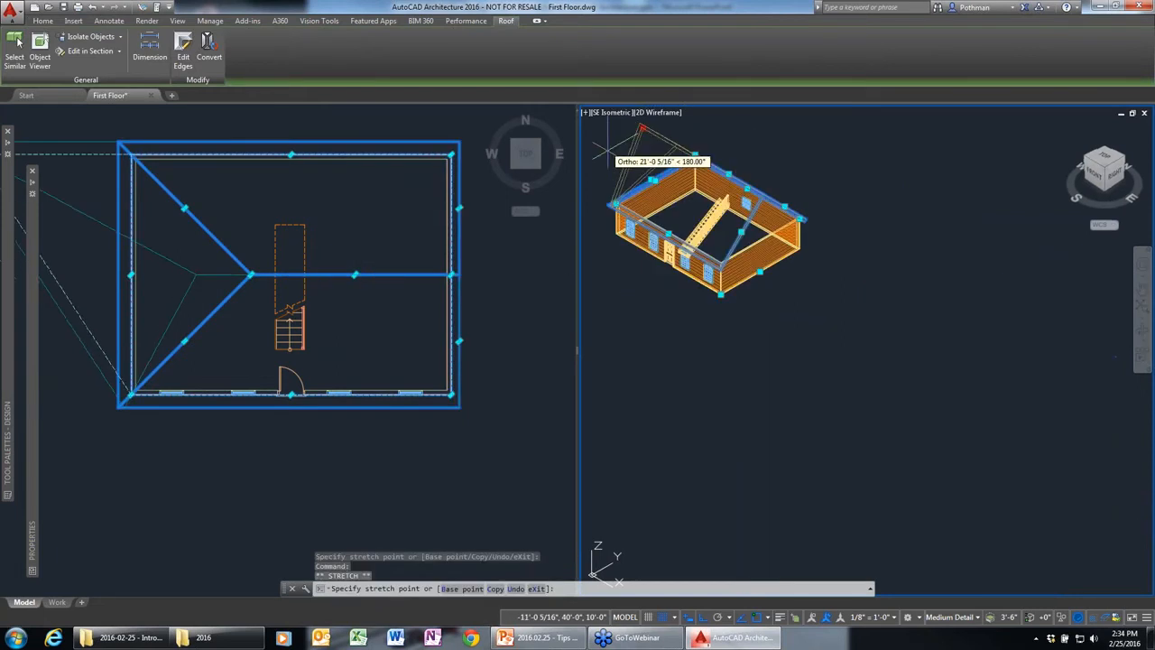
{"action": "left_click", "coordinate": [85, 291]}
{"action": "key", "text": "Escape"}
{"action": "key", "text": "Escape"}
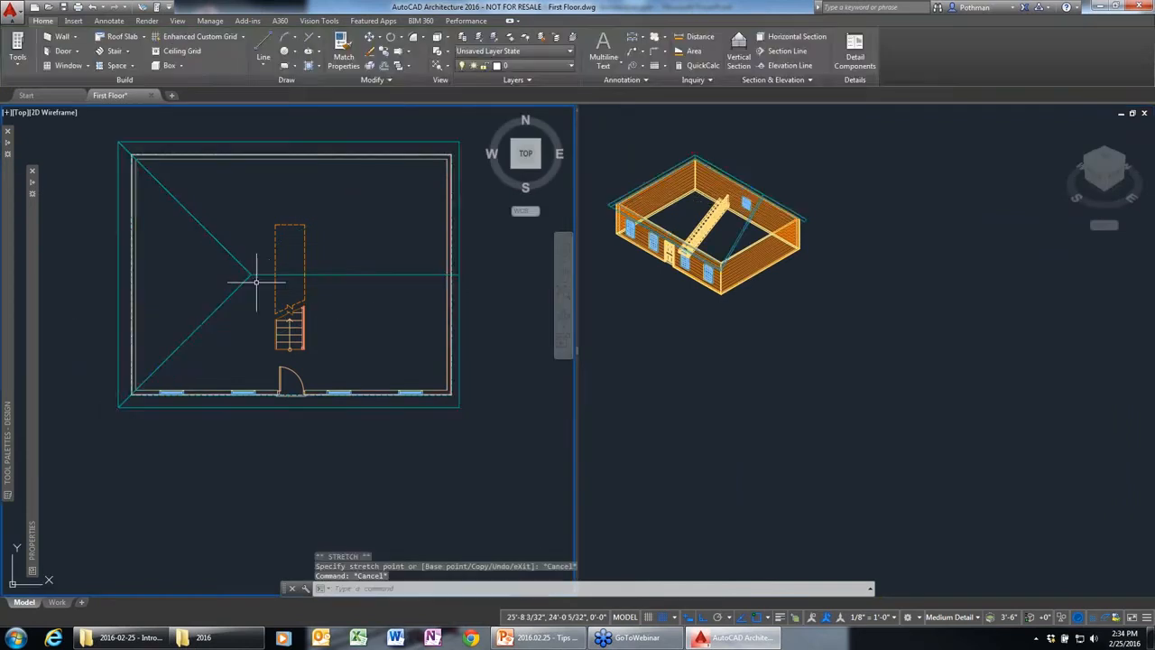
Step: Stretch the west end of the roof ridge beyond the west wall in plan to form the second gable
{"action": "left_click", "coordinate": [250, 273]}
{"action": "left_click", "coordinate": [250, 273]}
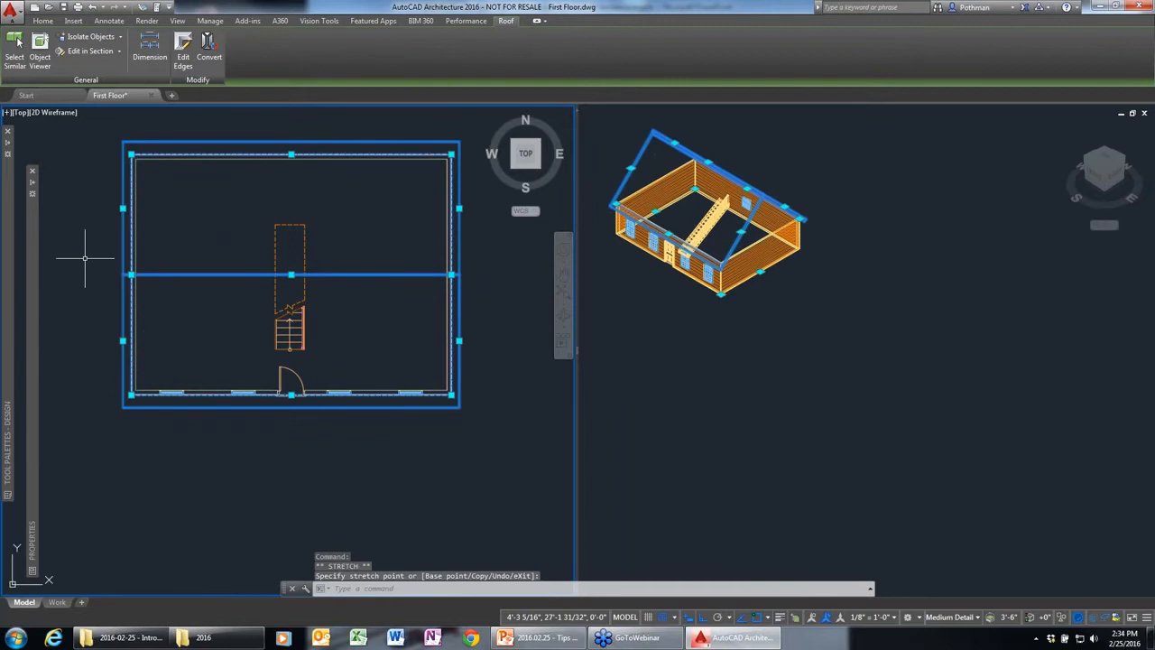
{"action": "key", "text": "Escape"}
{"action": "key", "text": "Escape"}
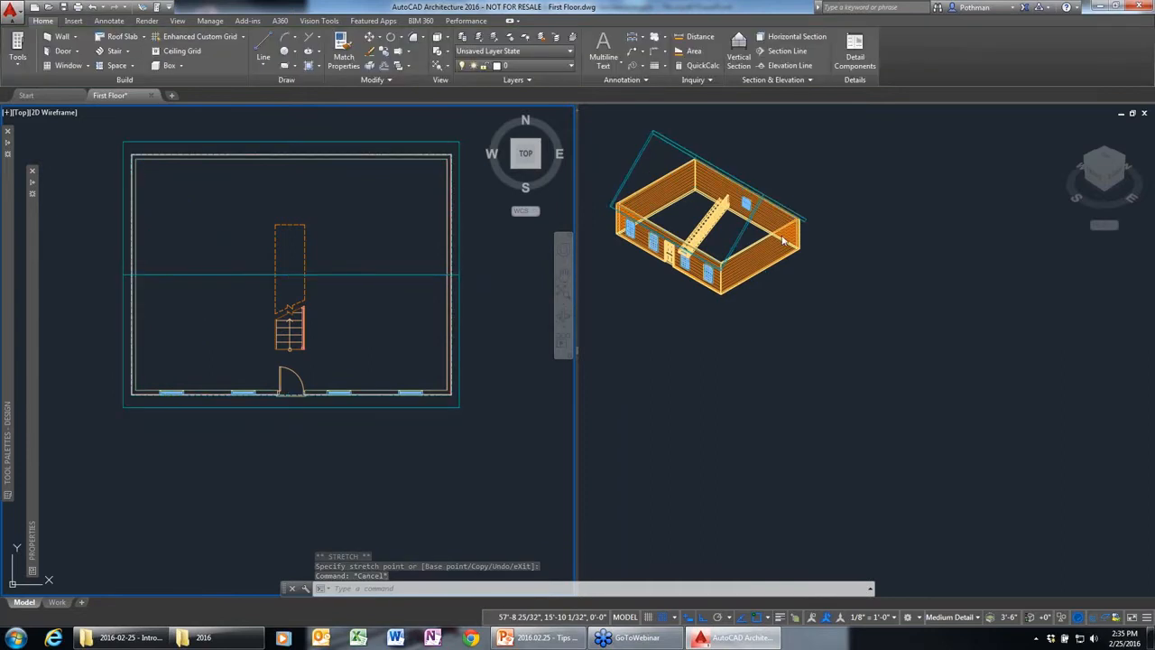
Step: Examine the gable roof in the isometric view using the Realistic visual style and return to 2D Wireframe
{"action": "left_click", "coordinate": [828, 288]}
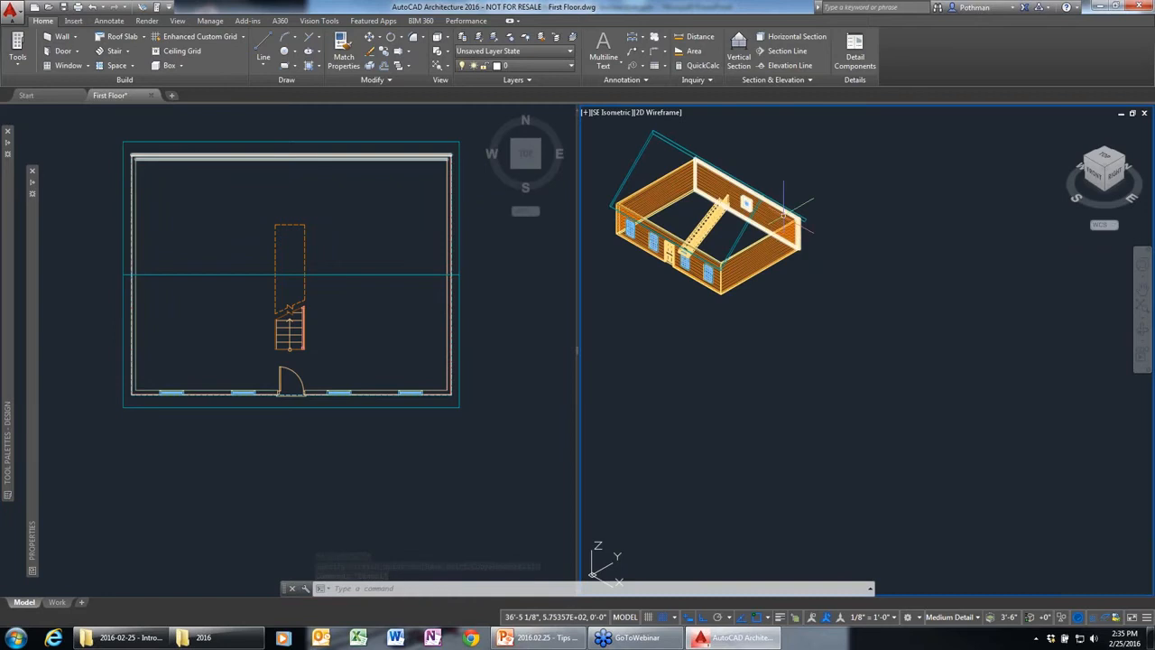
{"action": "scroll", "coordinate": [783, 214], "scroll_direction": "up", "scroll_amount": 2}
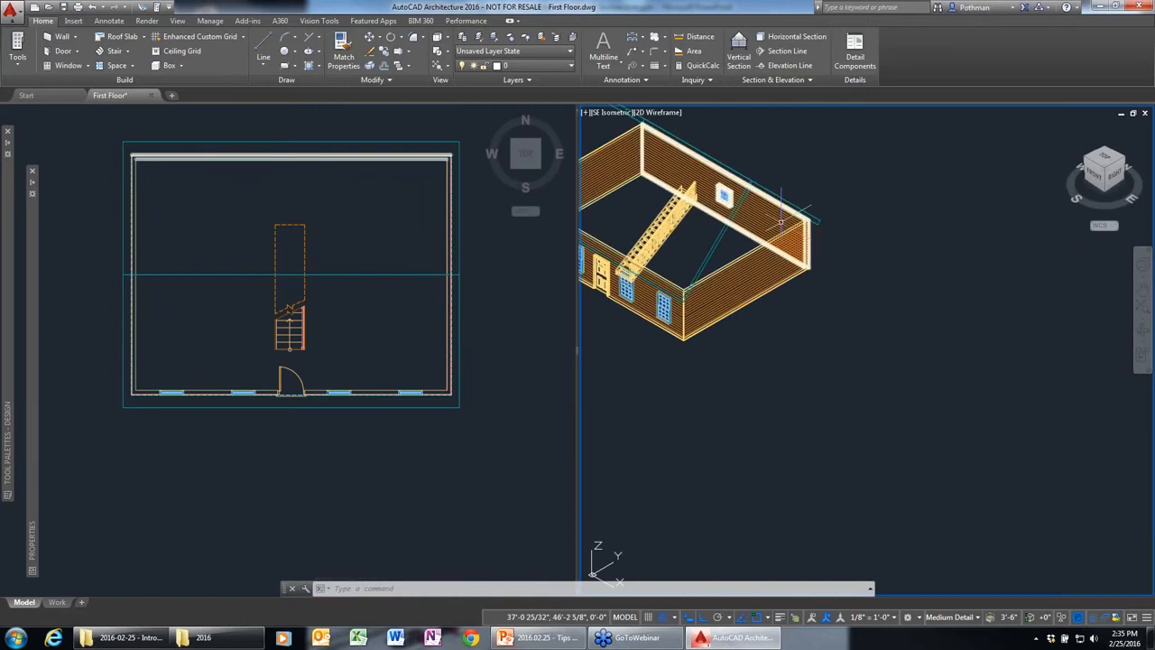
{"action": "scroll", "coordinate": [781, 222], "scroll_direction": "up", "scroll_amount": 2}
{"action": "middle_click_drag", "start_coordinate": [782, 222], "coordinate": [1041, 364]}
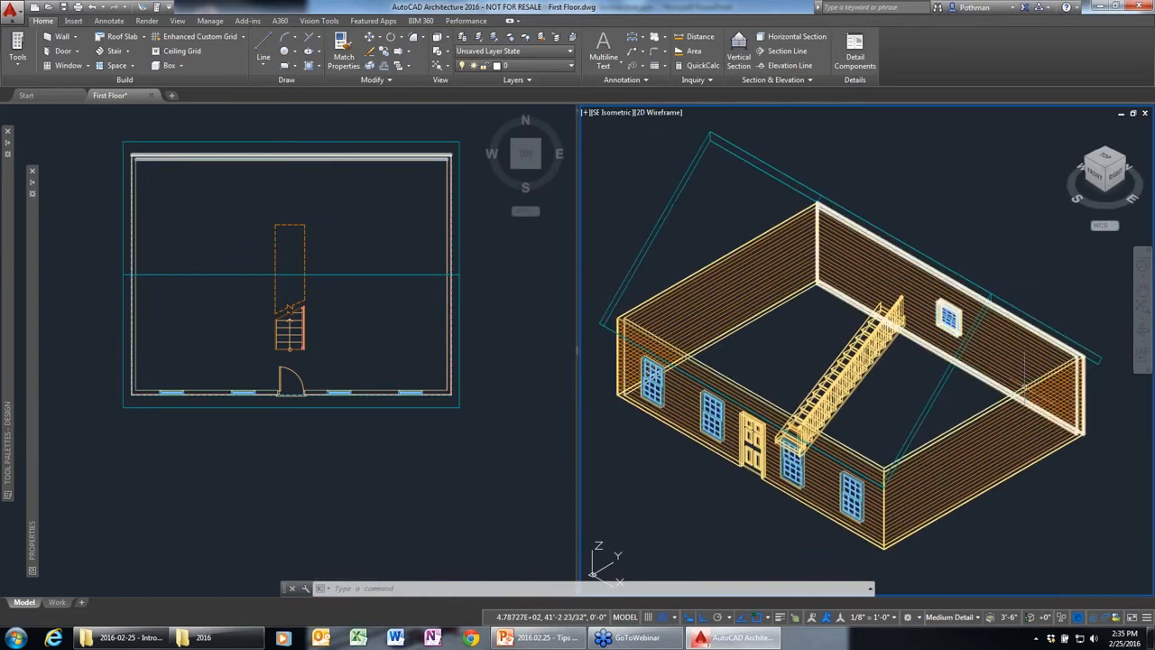
{"action": "left_click", "coordinate": [660, 114]}
{"action": "left_click", "coordinate": [709, 186]}
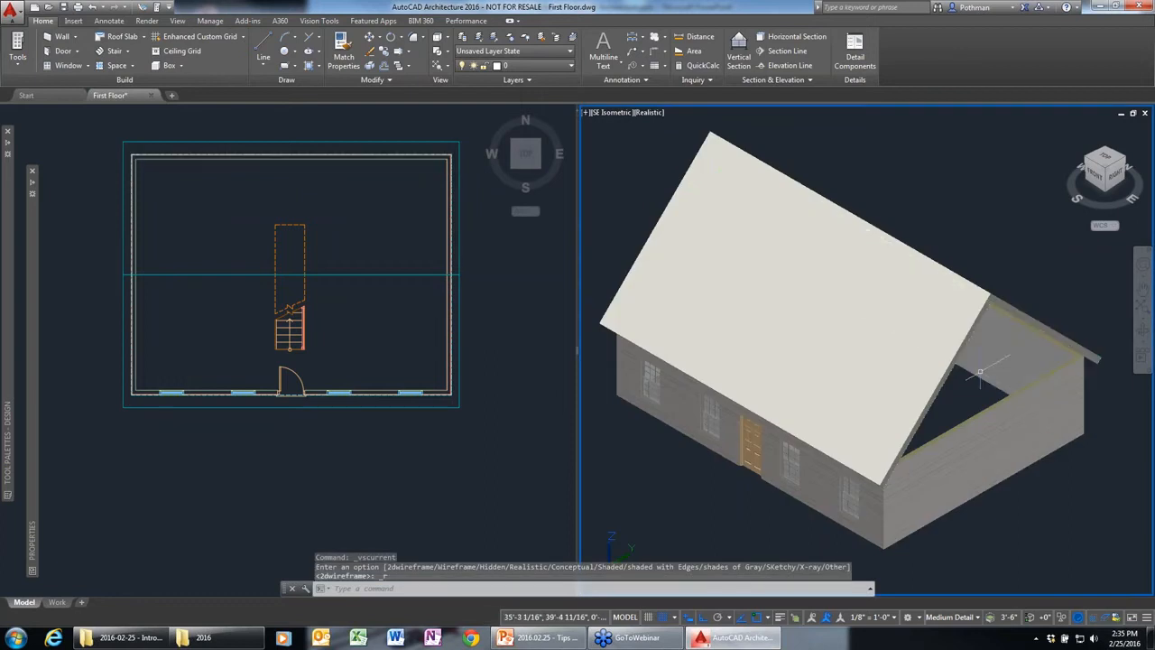
{"action": "left_click", "coordinate": [946, 330]}
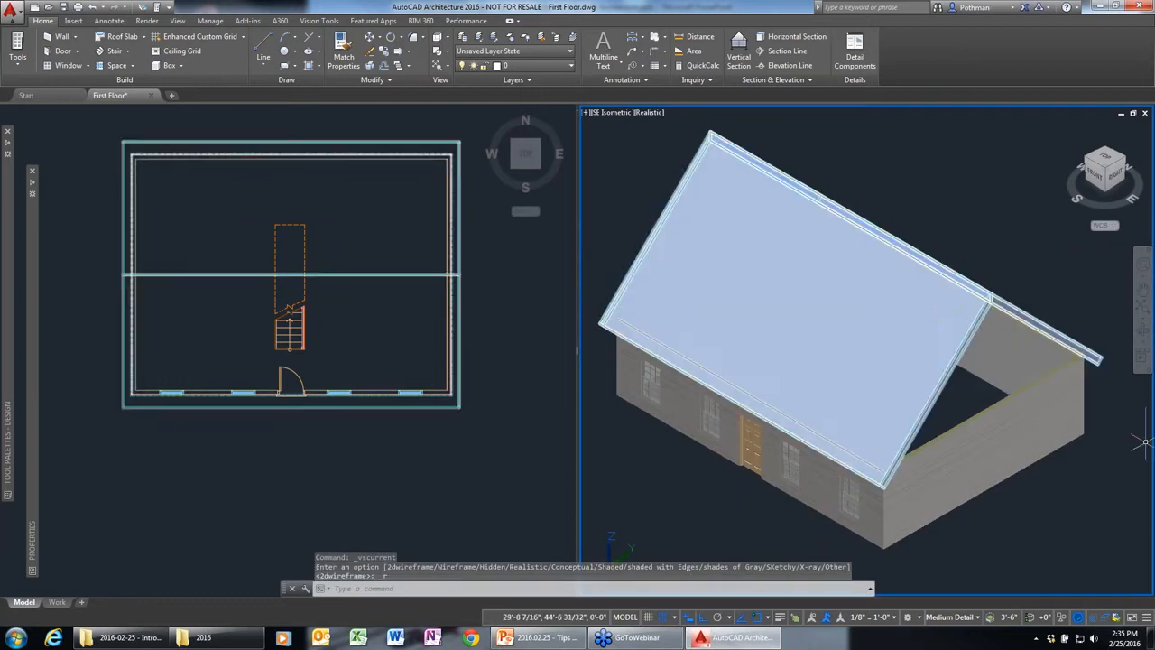
{"action": "key", "text": "Escape"}
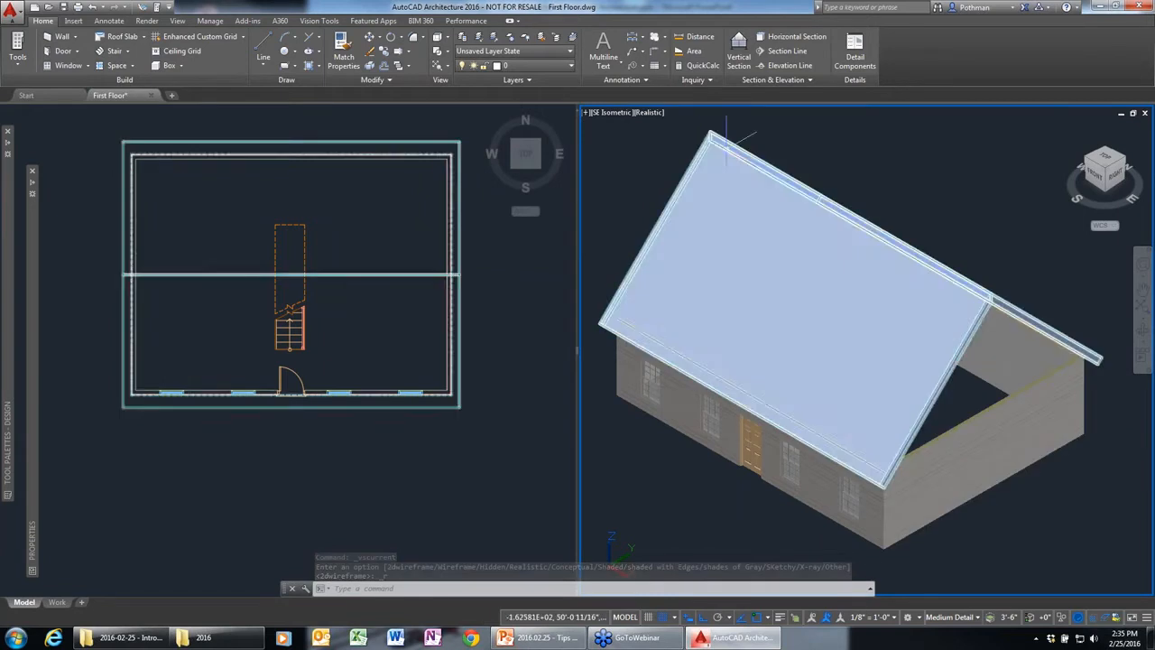
{"action": "left_click", "coordinate": [648, 113]}
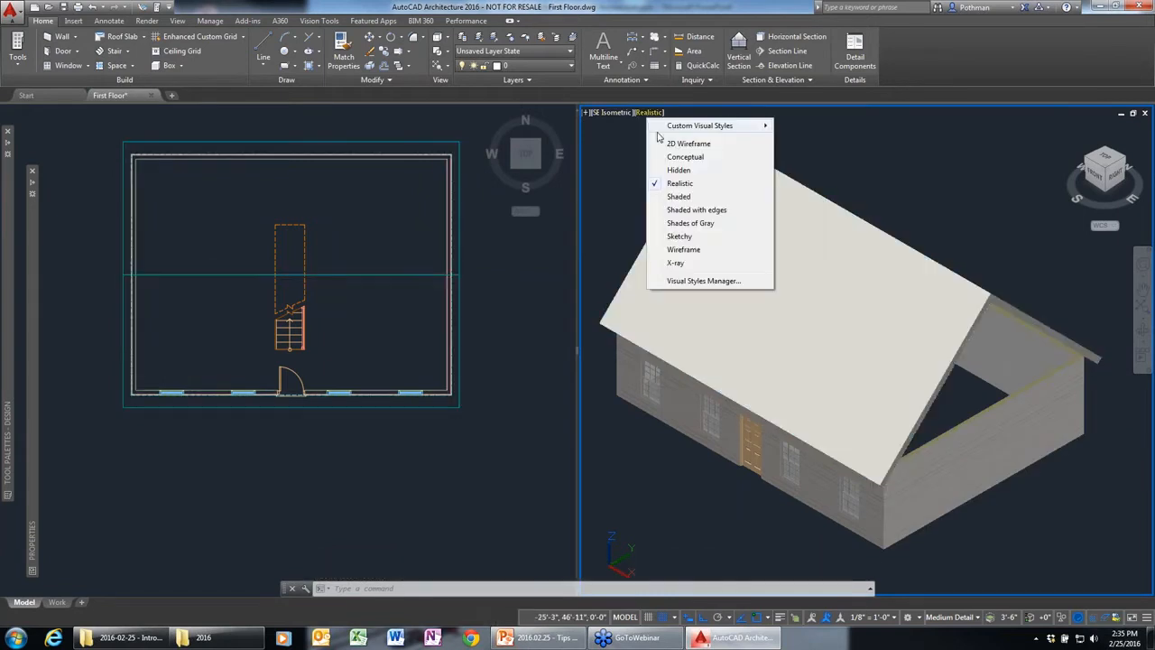
{"action": "left_click", "coordinate": [676, 145]}
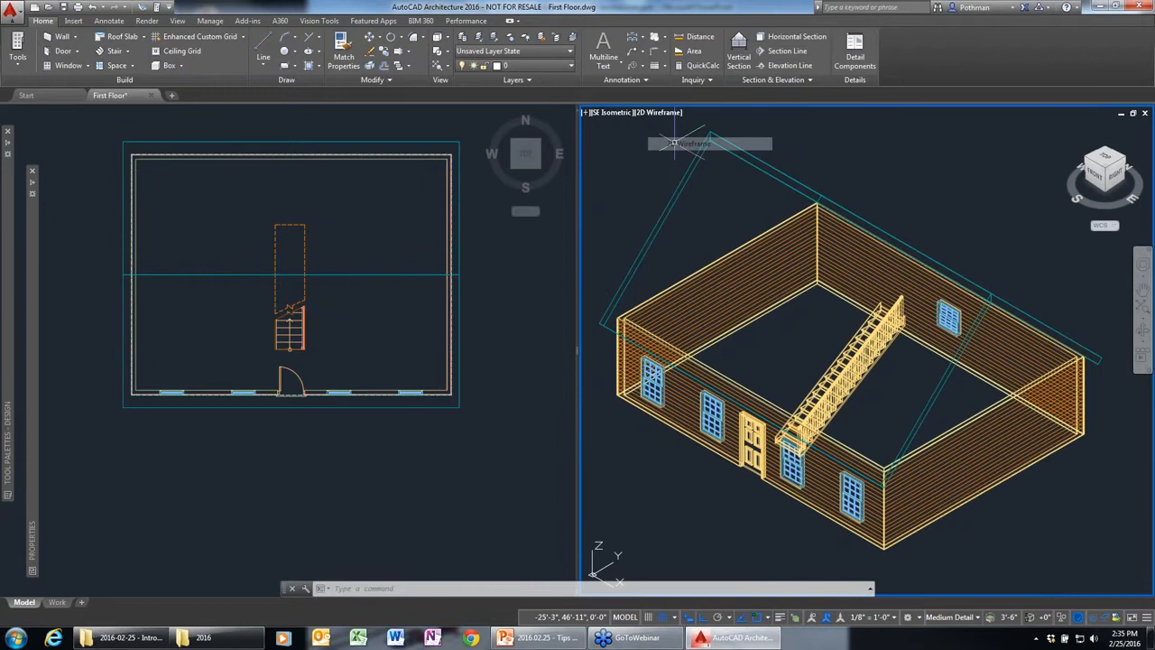
Step: Extend the east end wall up to the roof by modifying its roof line with Auto project
{"action": "left_click", "coordinate": [1045, 411]}
{"action": "right_click", "coordinate": [1044, 411]}
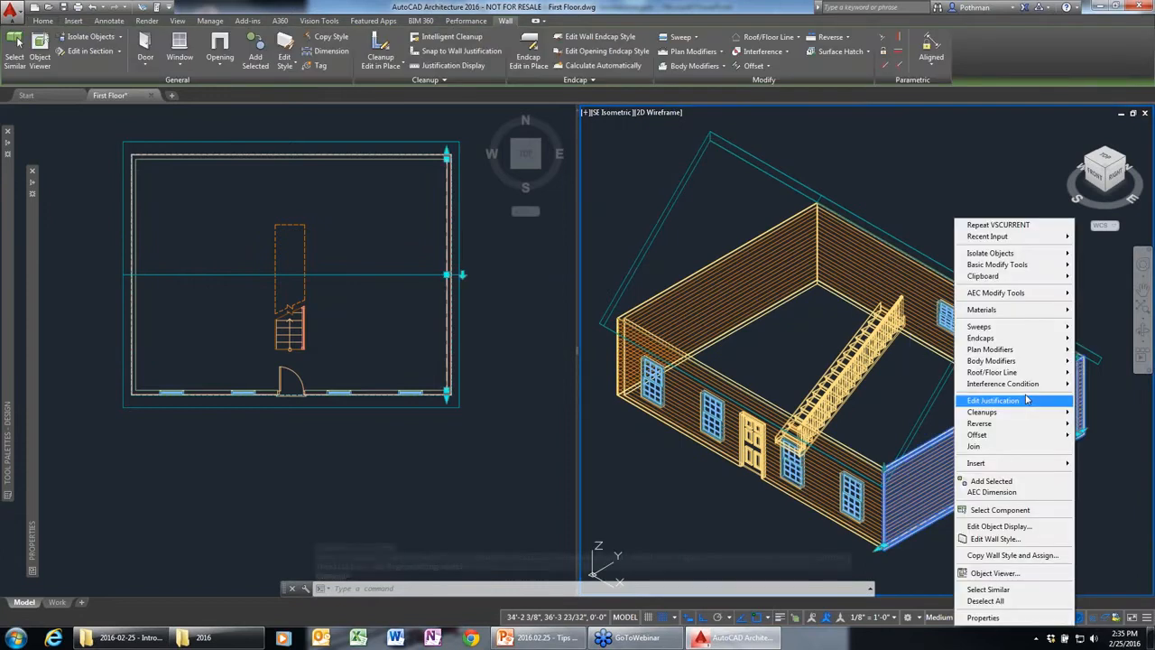
{"action": "mouse_move", "coordinate": [993, 372]}
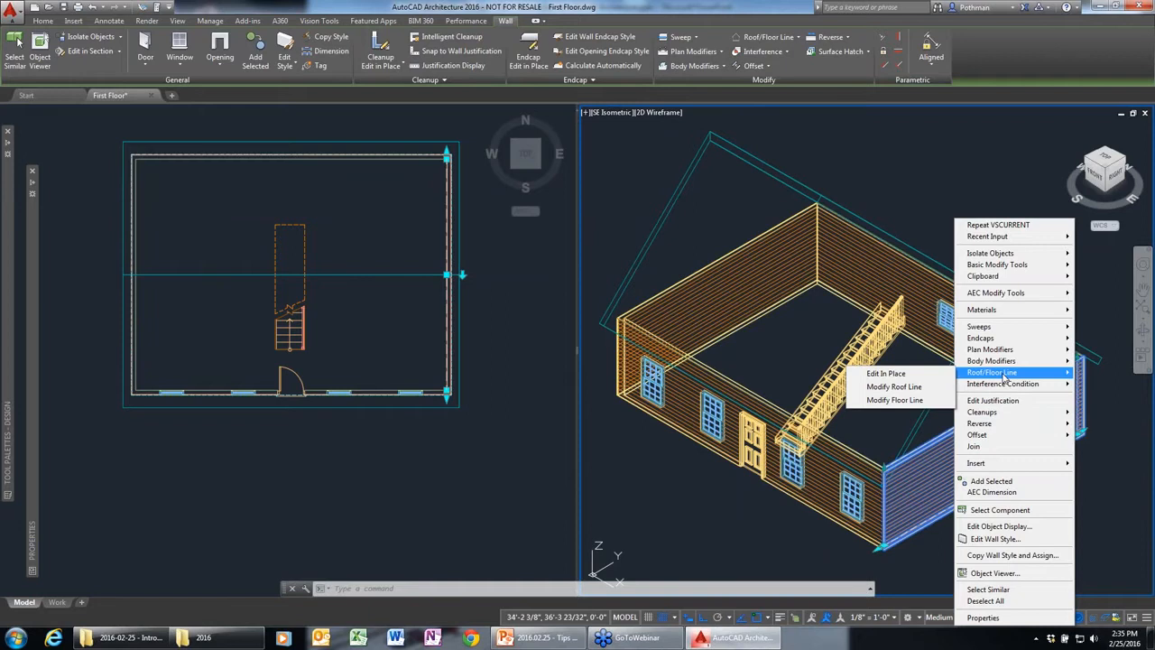
{"action": "left_click", "coordinate": [895, 387]}
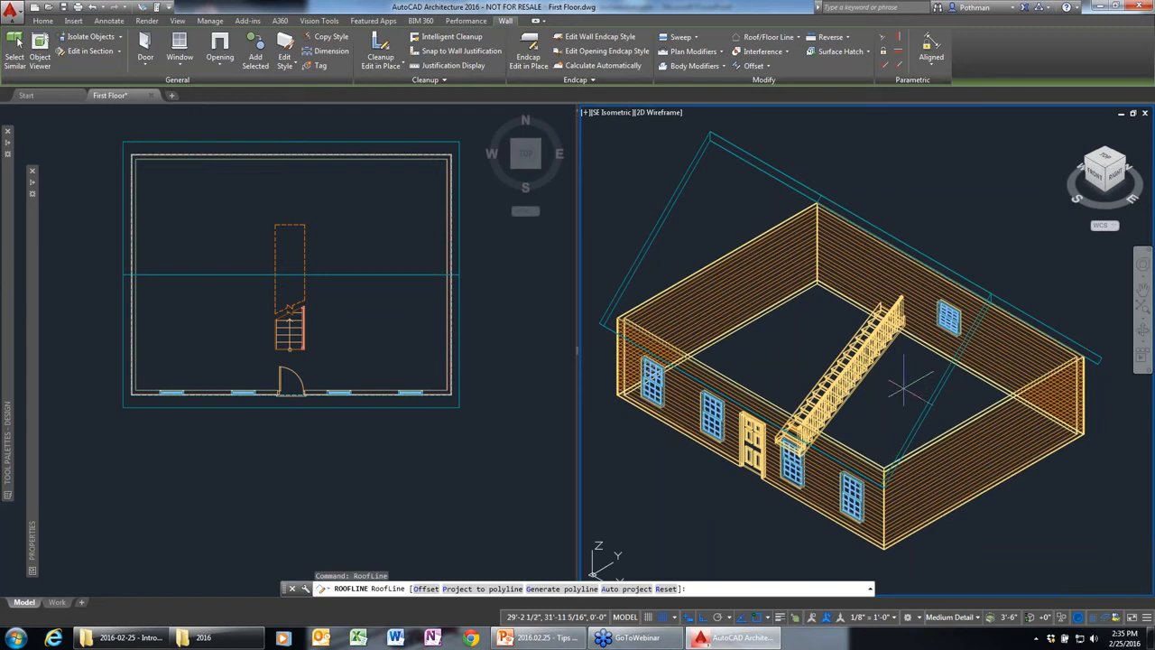
{"action": "left_click", "coordinate": [625, 588]}
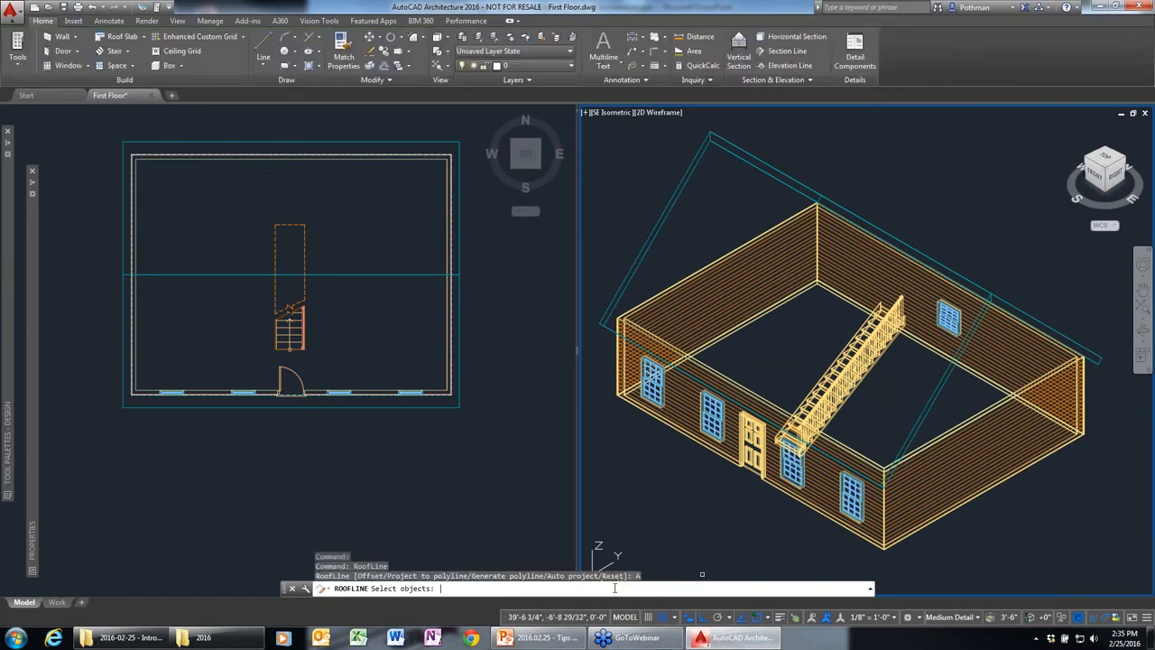
{"action": "left_click", "coordinate": [1007, 301]}
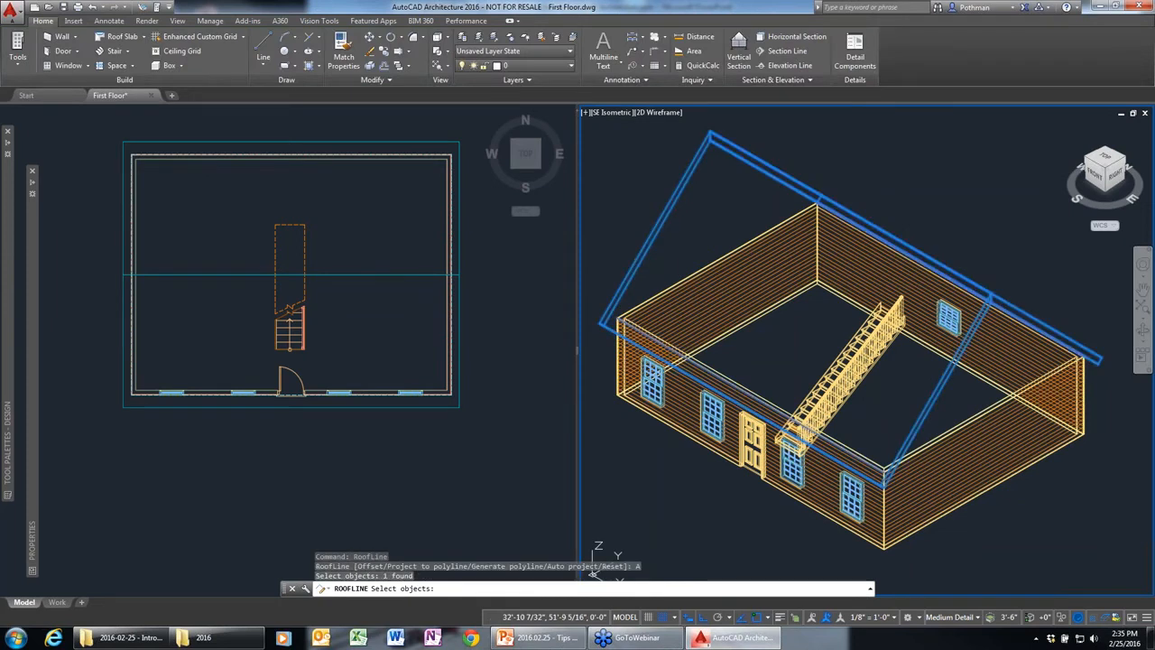
{"action": "key", "text": "Return"}
{"action": "key", "text": "Escape"}
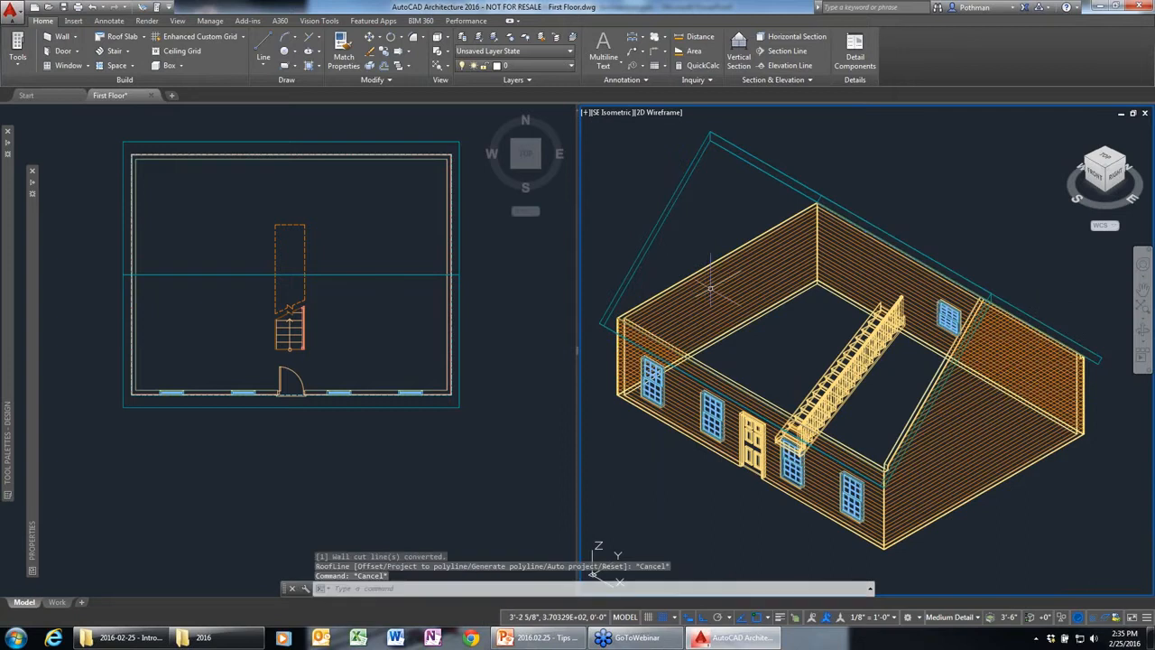
Step: Auto-project the west end wall's roof line to the roof so the wall fills the gable
{"action": "left_click", "coordinate": [705, 286]}
{"action": "right_click", "coordinate": [703, 285]}
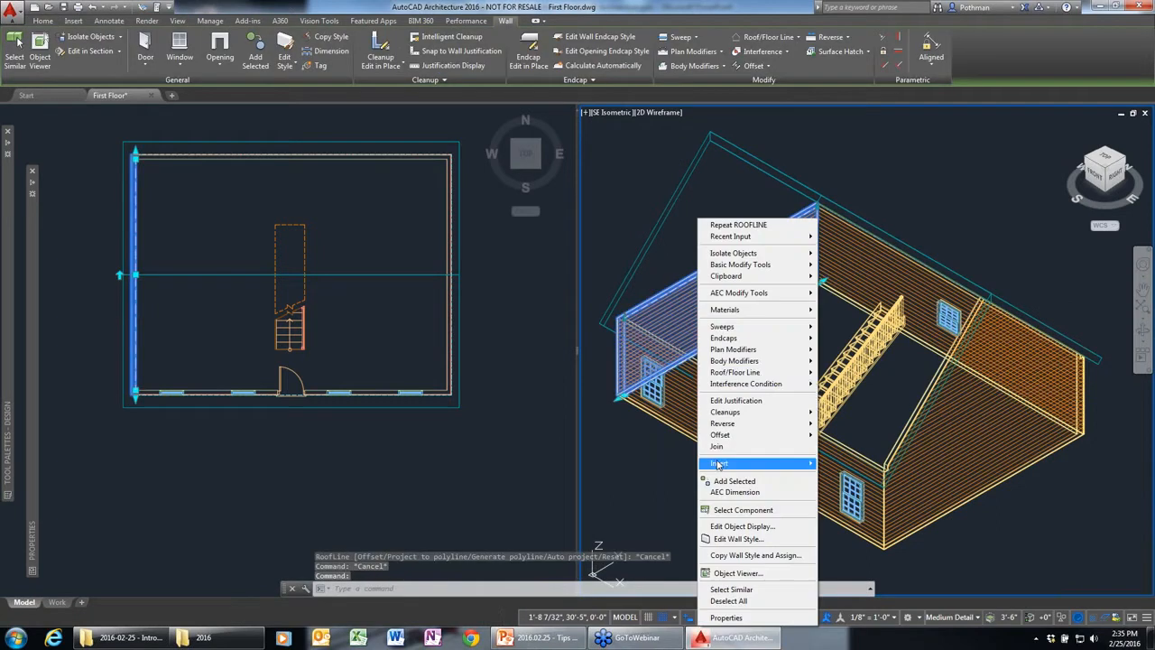
{"action": "mouse_move", "coordinate": [736, 371]}
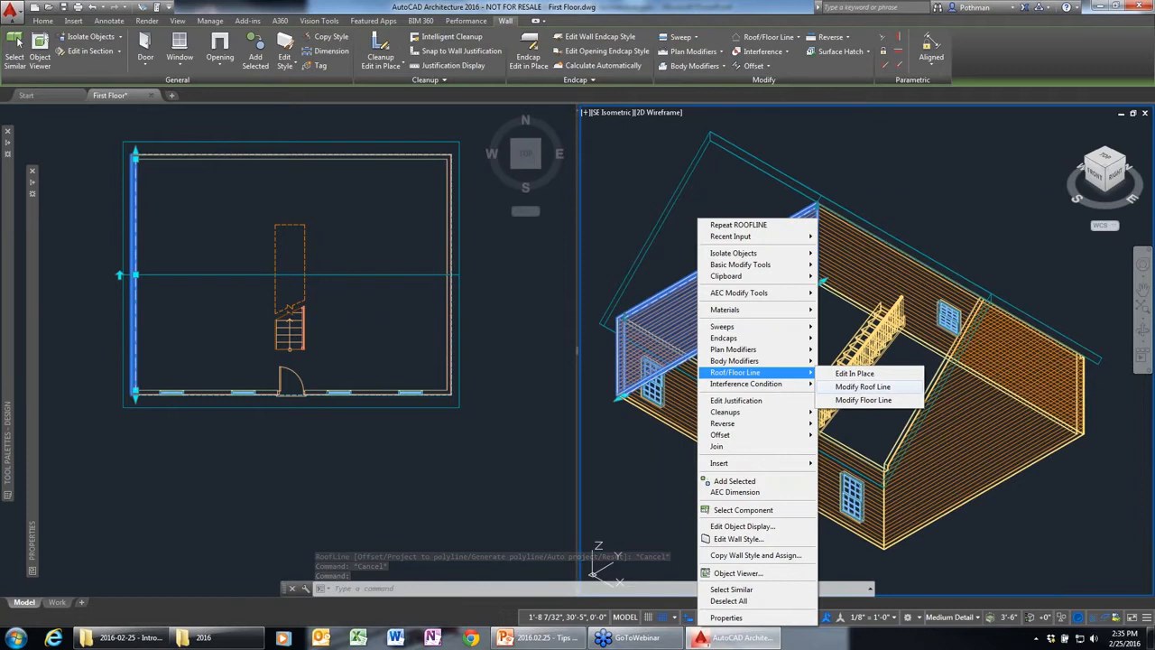
{"action": "left_click", "coordinate": [862, 386]}
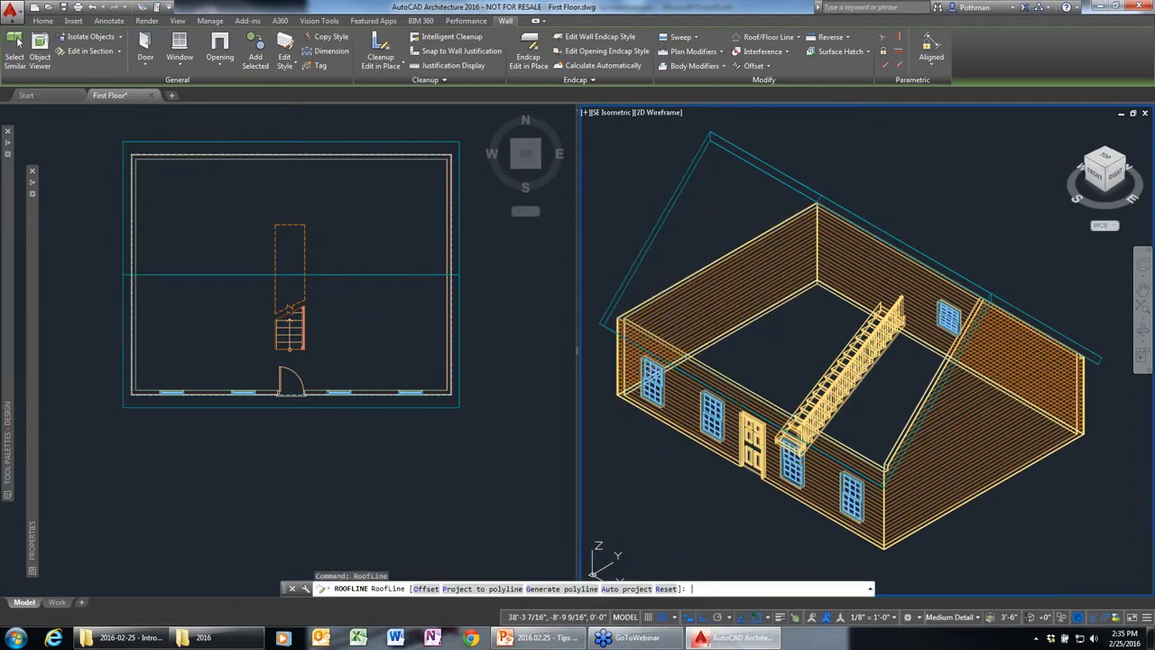
{"action": "type", "text": "A"}
{"action": "key", "text": "Return"}
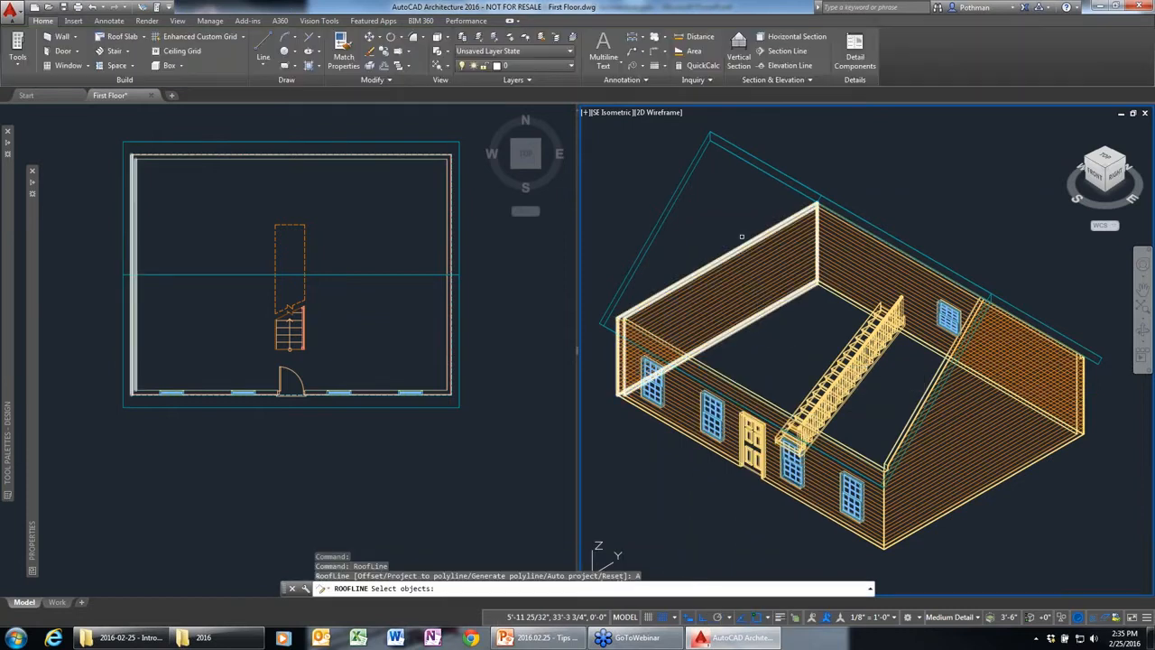
{"action": "left_click", "coordinate": [739, 149]}
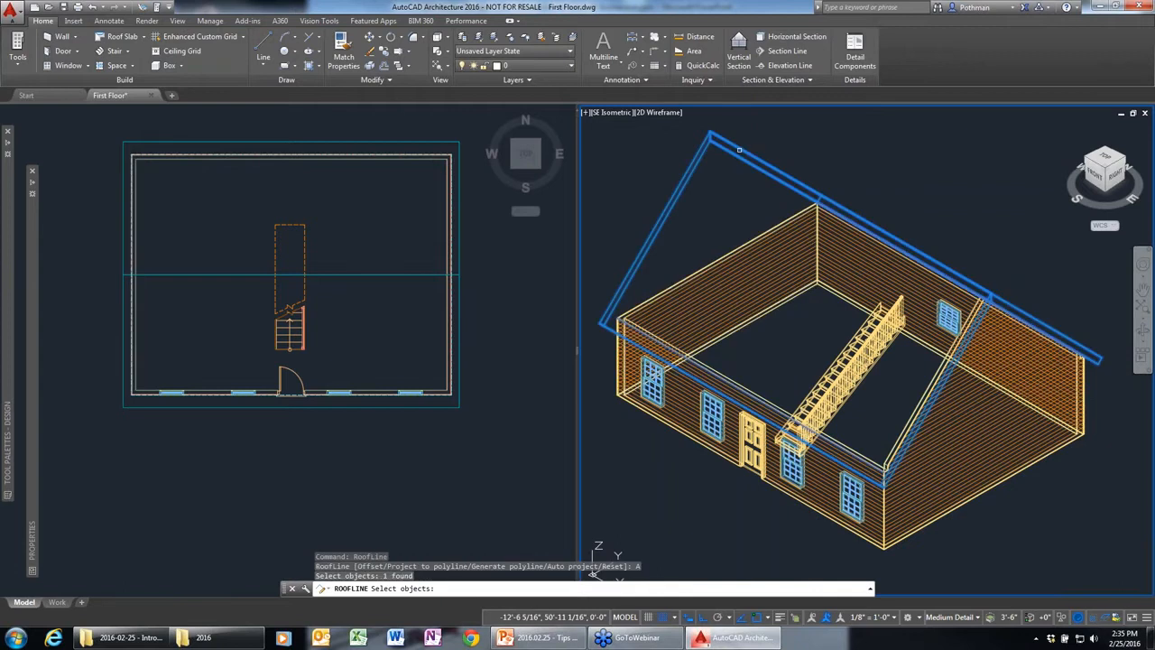
{"action": "key", "text": "Return"}
{"action": "key", "text": "Escape"}
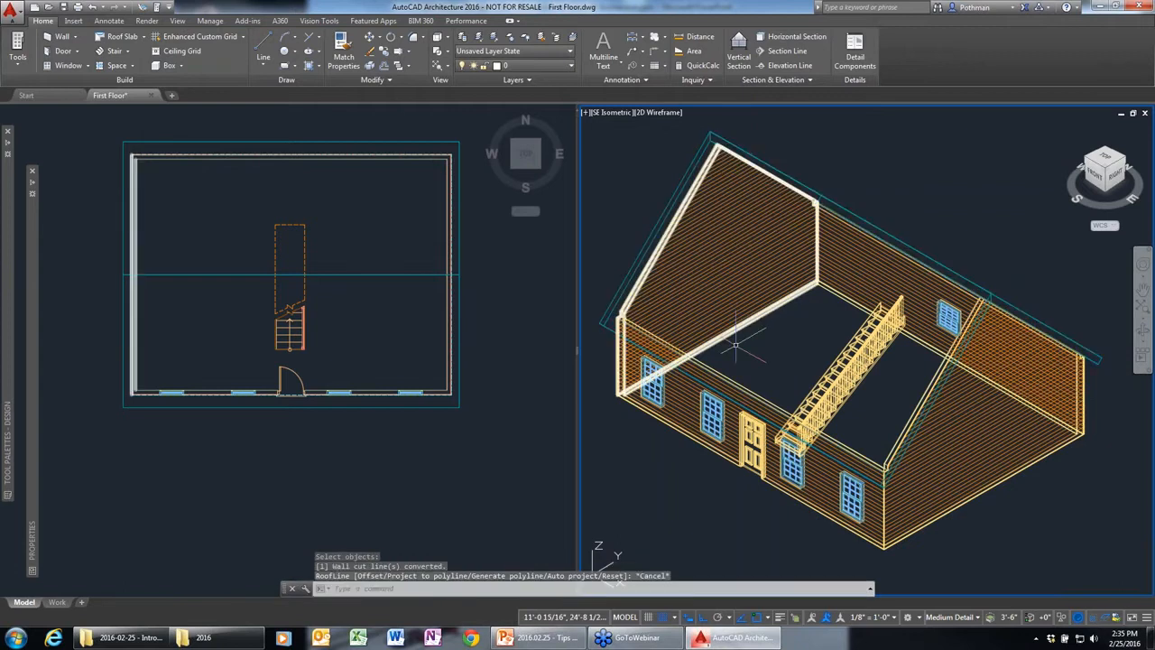
Step: Add a door matching the front door near the middle of the east gable wall
{"action": "left_click", "coordinate": [751, 441]}
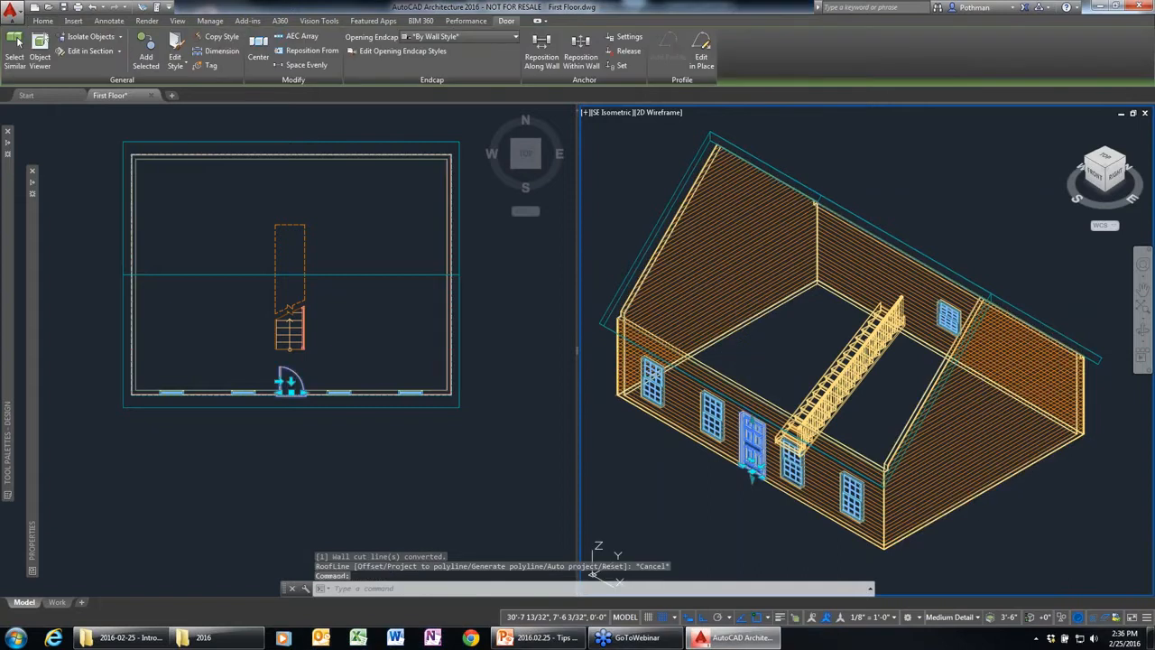
{"action": "right_click", "coordinate": [749, 343]}
{"action": "left_click", "coordinate": [776, 340]}
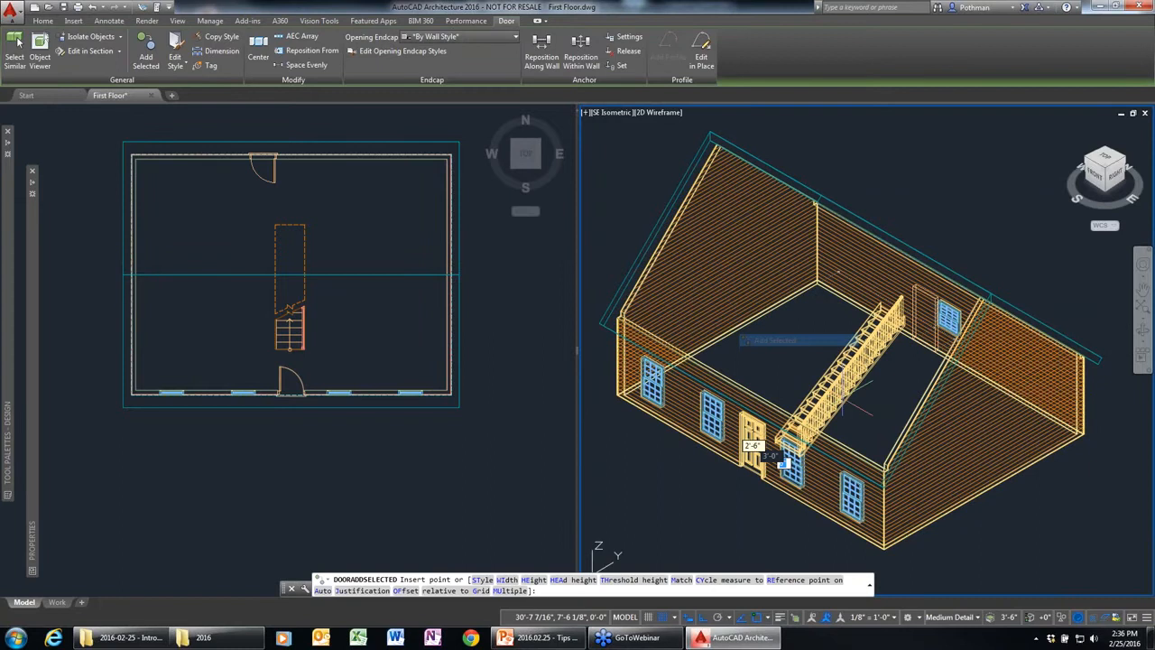
{"action": "left_click", "coordinate": [984, 469]}
{"action": "key", "text": "Return"}
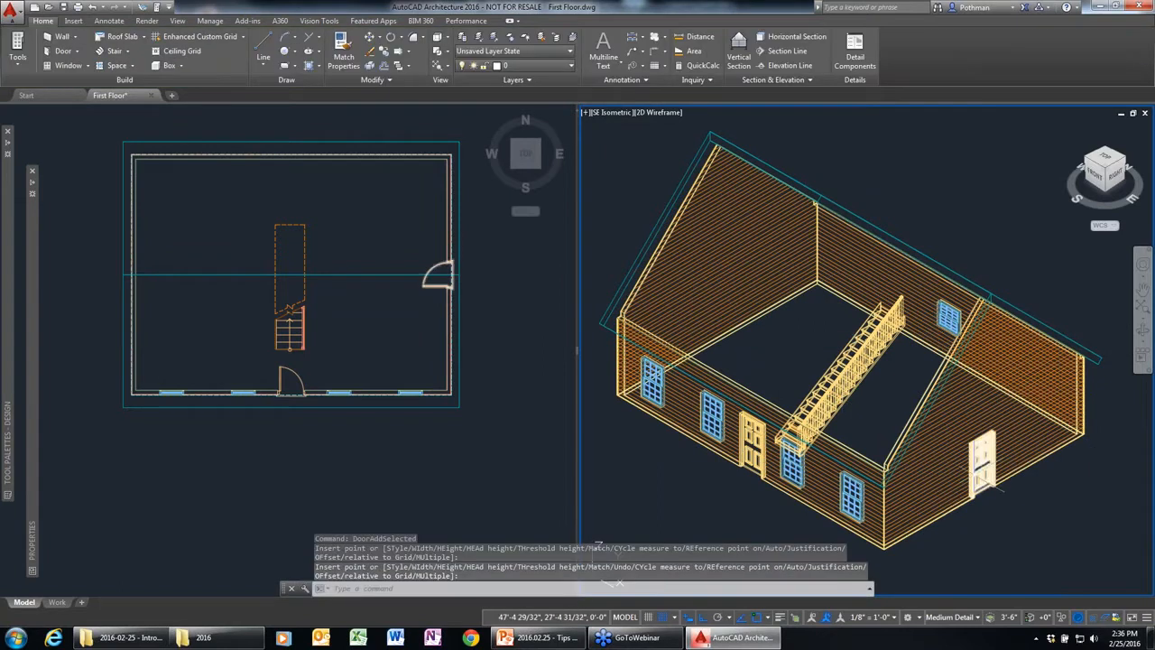
Step: Add two windows matching the front windows to the east gable wall, one on each side of its door
{"action": "left_click", "coordinate": [848, 491]}
{"action": "right_click", "coordinate": [850, 497]}
{"action": "left_click", "coordinate": [880, 353]}
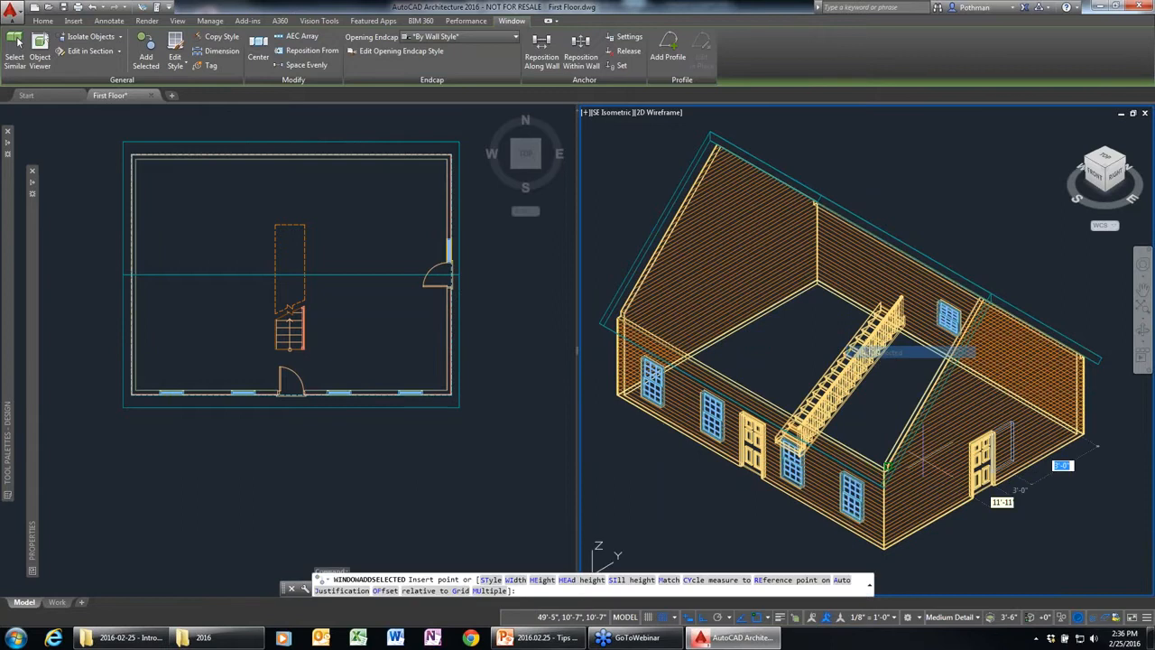
{"action": "left_click", "coordinate": [1045, 492]}
{"action": "key", "text": "Escape"}
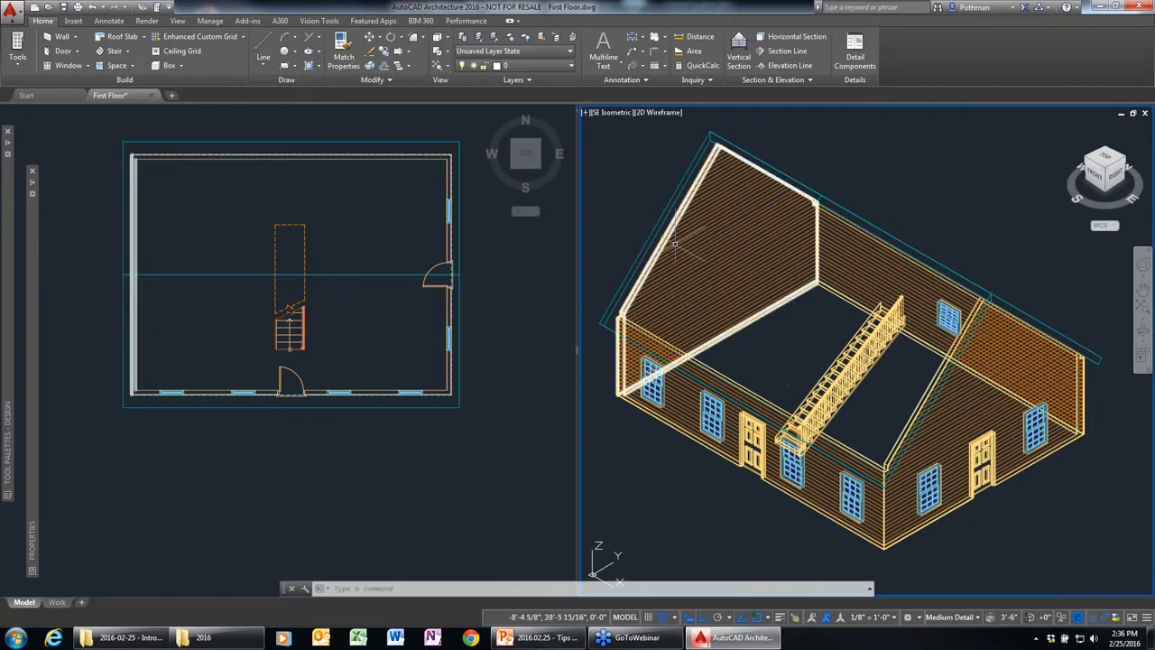
{"action": "left_click", "coordinate": [280, 430]}
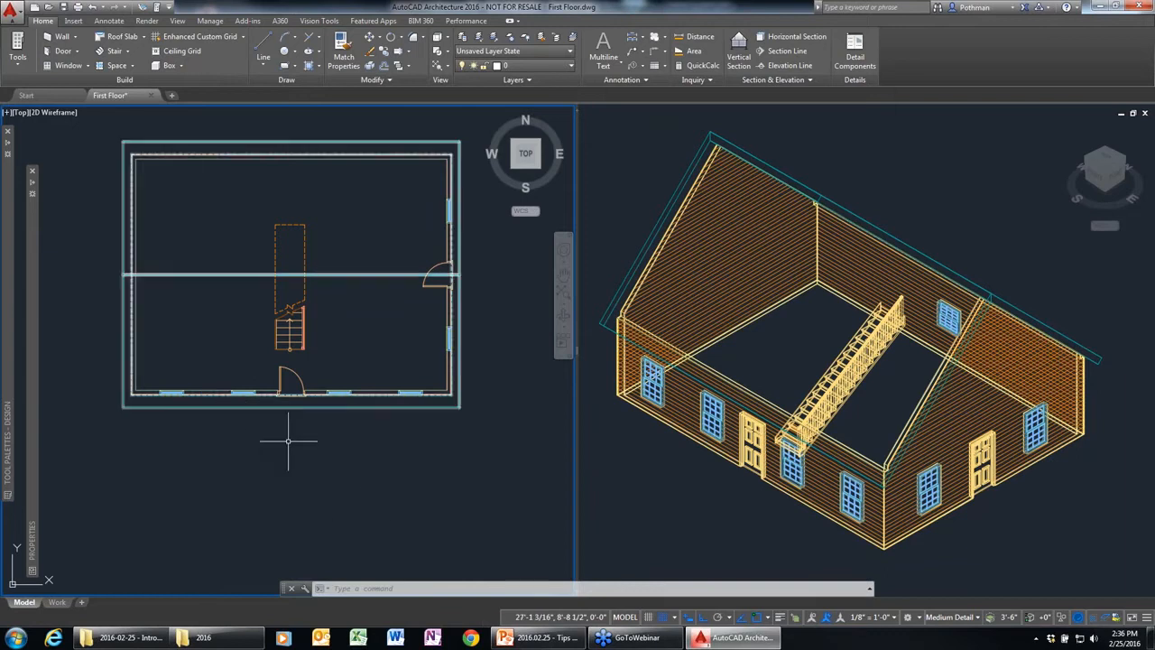
{"action": "left_click", "coordinate": [363, 517]}
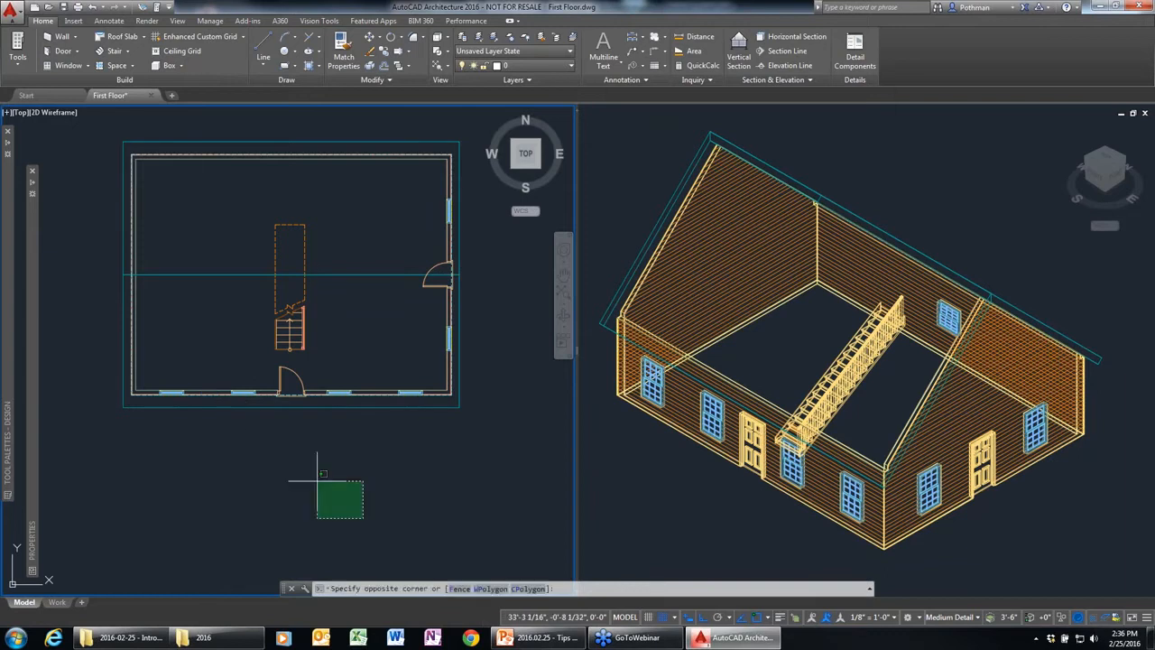
{"action": "scroll", "coordinate": [336, 472], "scroll_direction": "down", "scroll_amount": 4}
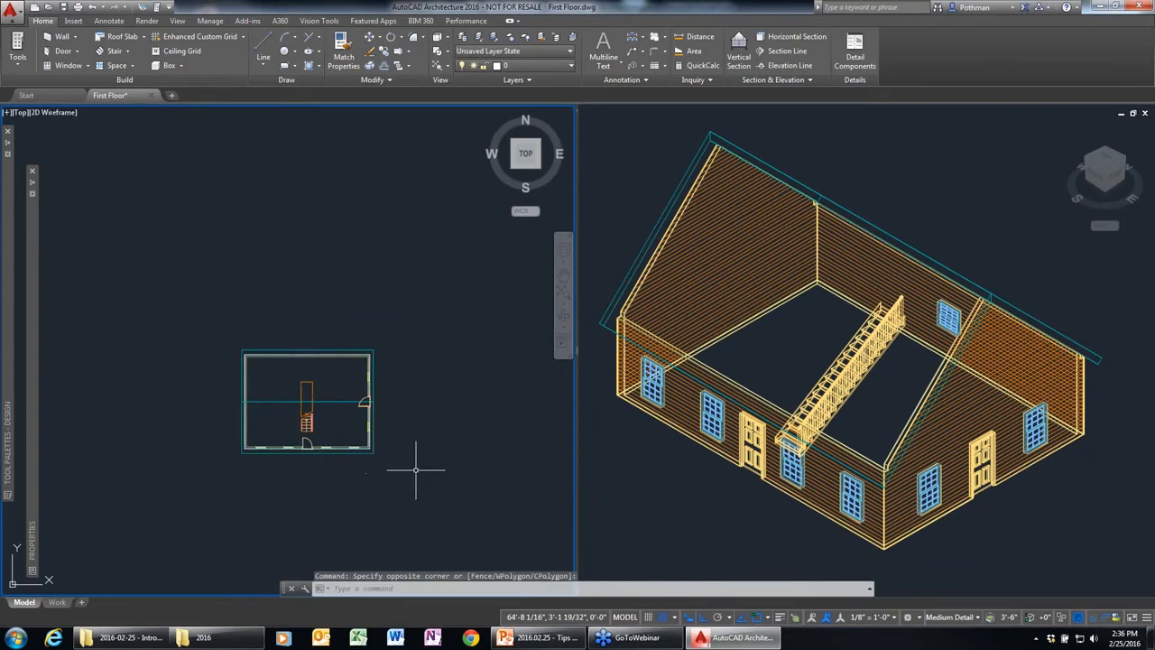
{"action": "middle_click_drag", "start_coordinate": [416, 469], "coordinate": [276, 418]}
{"action": "left_click", "coordinate": [695, 485]}
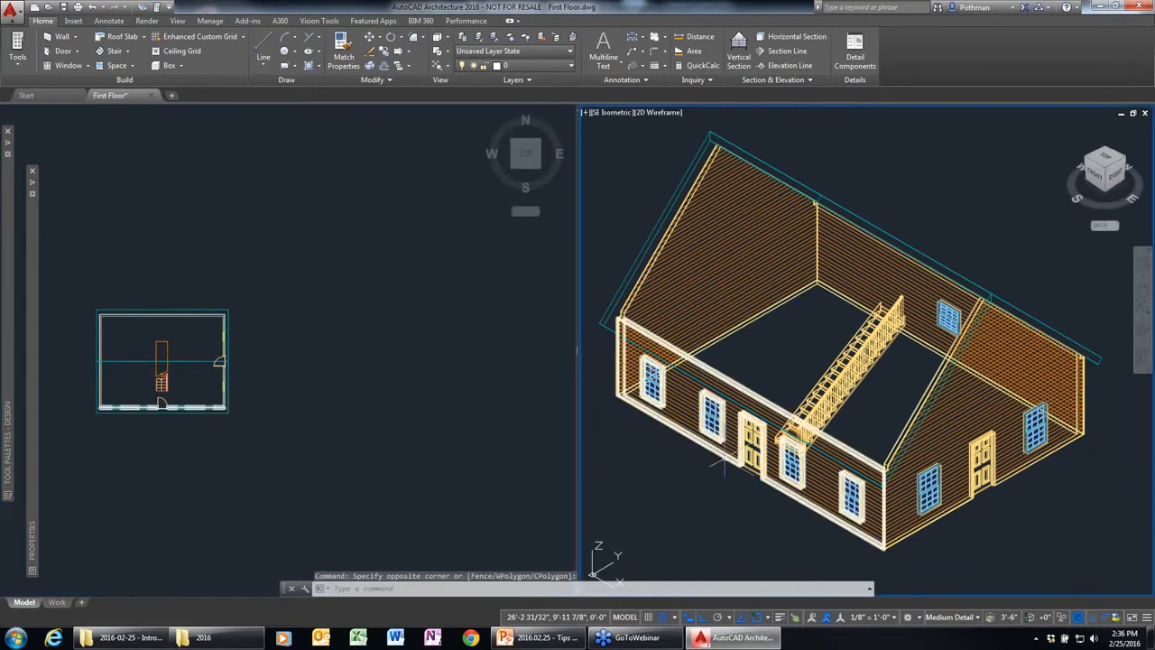
{"action": "scroll", "coordinate": [692, 487], "scroll_direction": "down", "scroll_amount": 5}
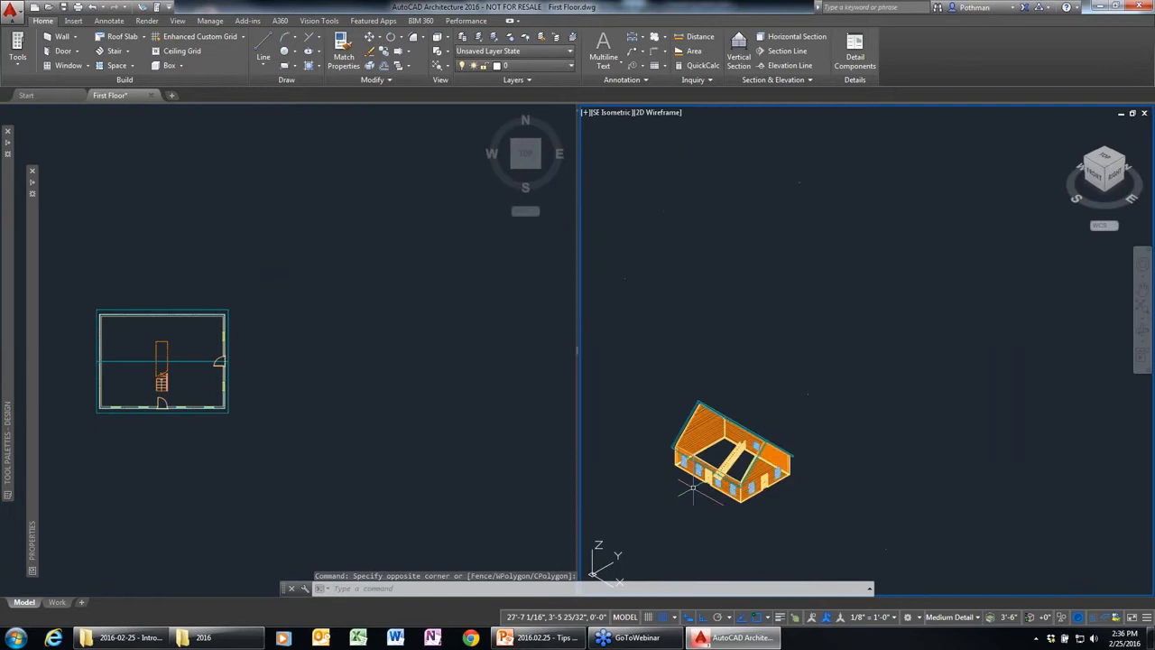
{"action": "mouse_move", "coordinate": [9, 219]}
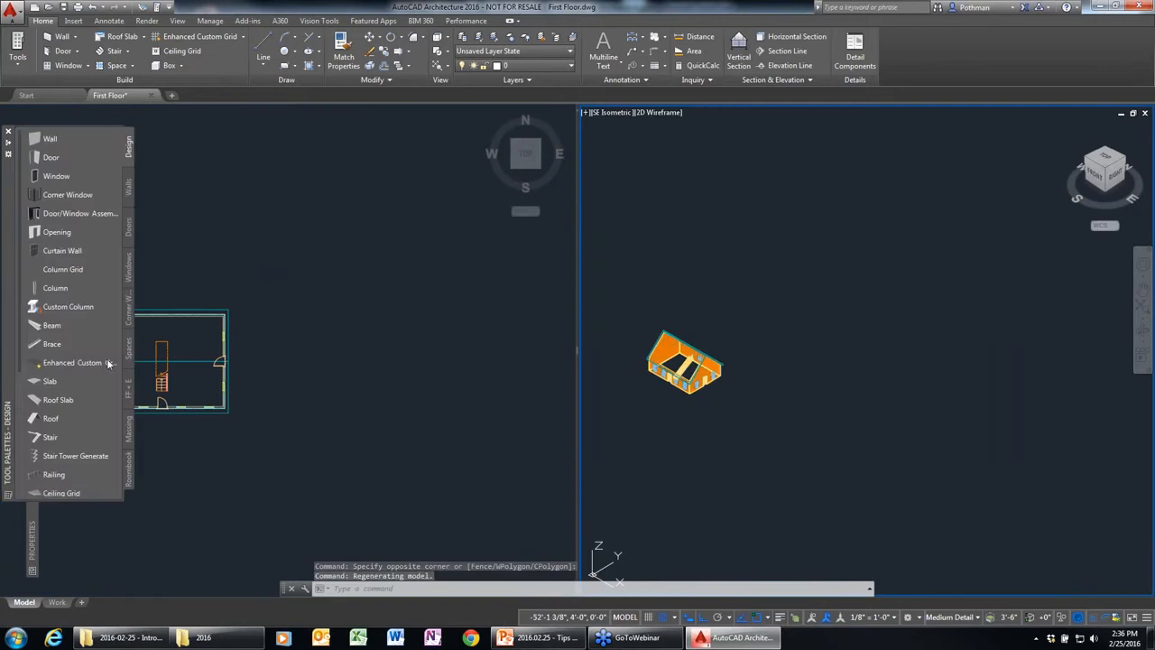
{"action": "left_click", "coordinate": [54, 253]}
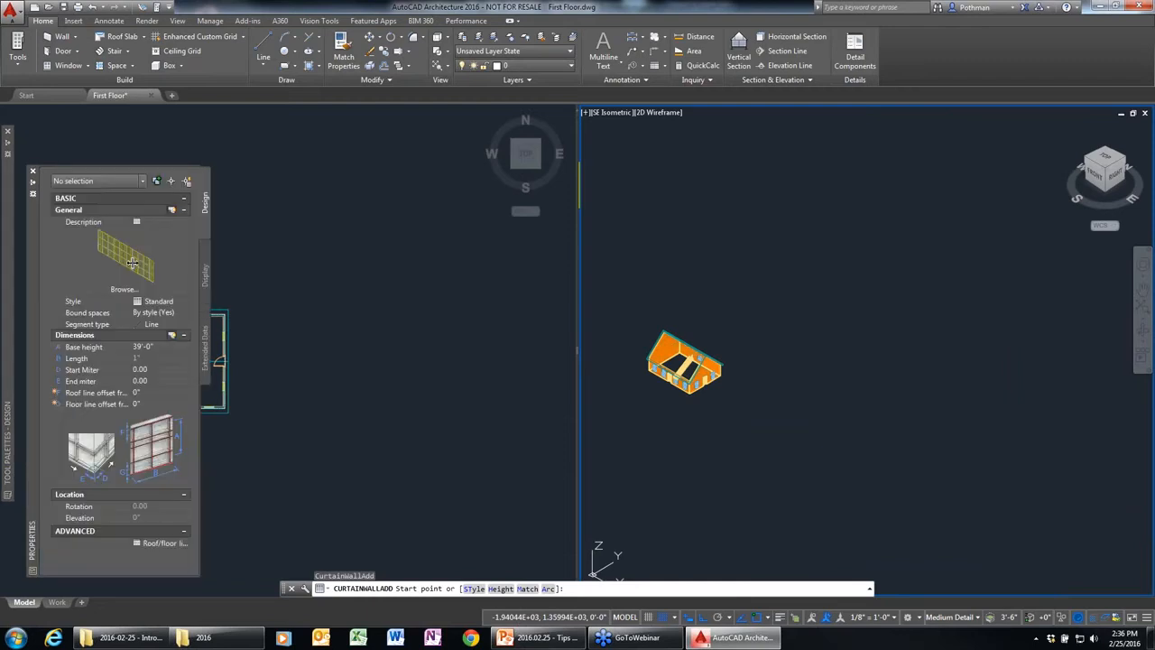
{"action": "left_click", "coordinate": [151, 304]}
{"action": "left_click", "coordinate": [185, 304]}
{"action": "left_click", "coordinate": [158, 313]}
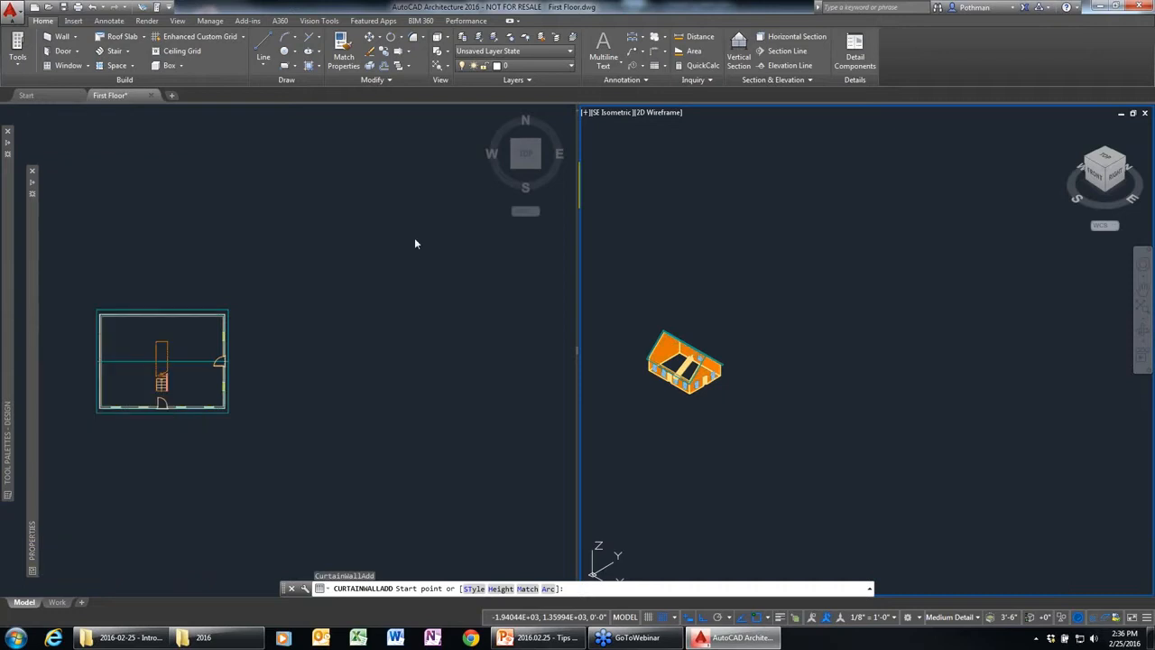
{"action": "key", "text": "Escape"}
Step: Draw an L-shaped Standard-style curtain wall beside the building's east side, with a first run about 67' east and a shorter run north
{"action": "mouse_move", "coordinate": [5, 219]}
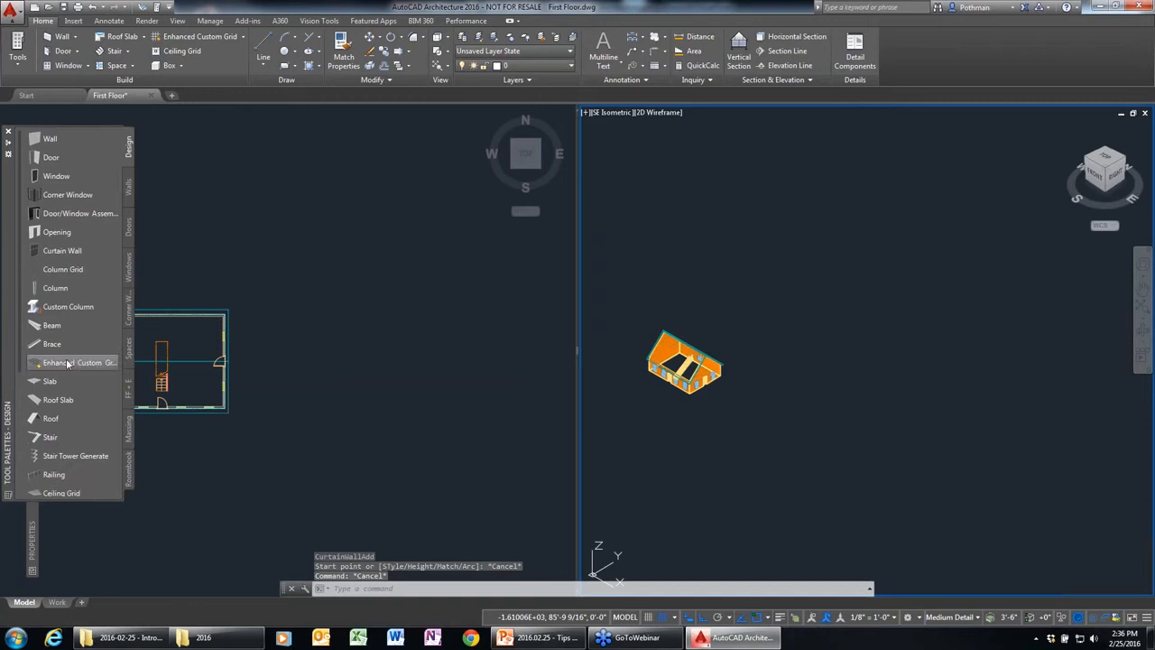
{"action": "left_click", "coordinate": [61, 250]}
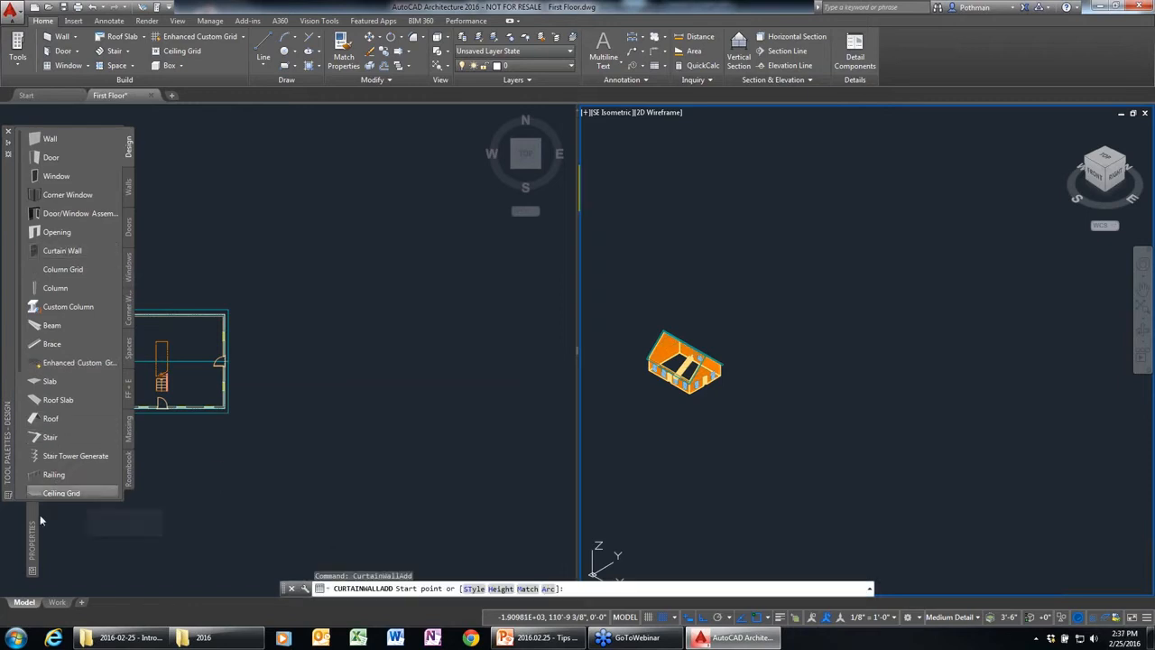
{"action": "mouse_move", "coordinate": [36, 521]}
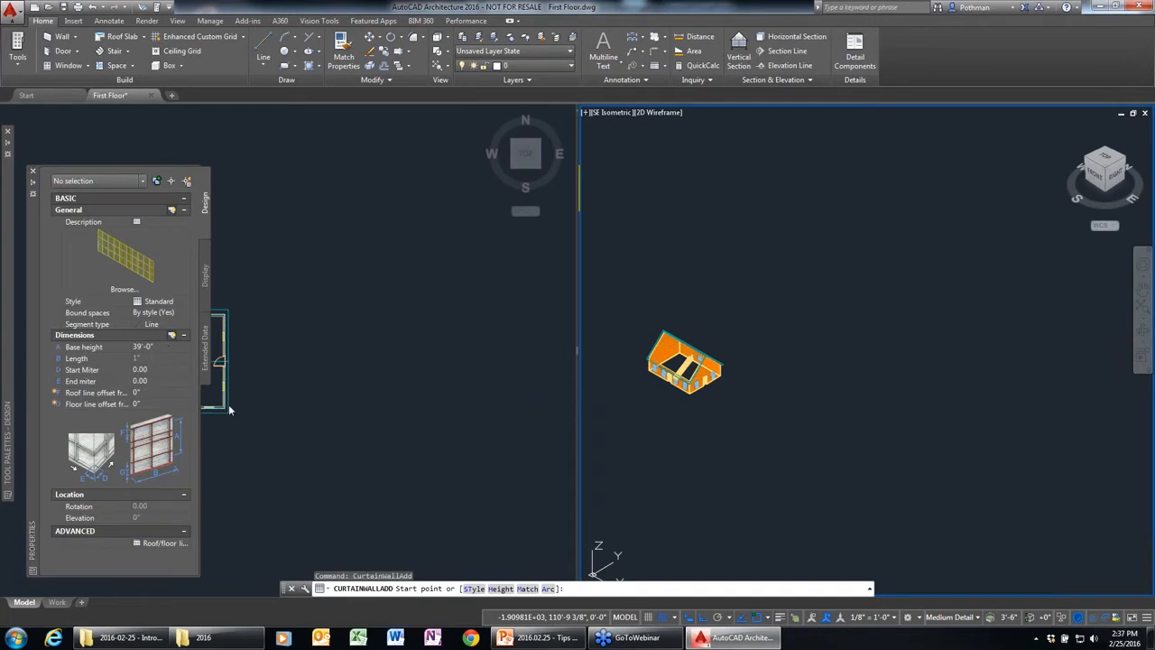
{"action": "left_click", "coordinate": [276, 379]}
{"action": "left_click", "coordinate": [275, 379]}
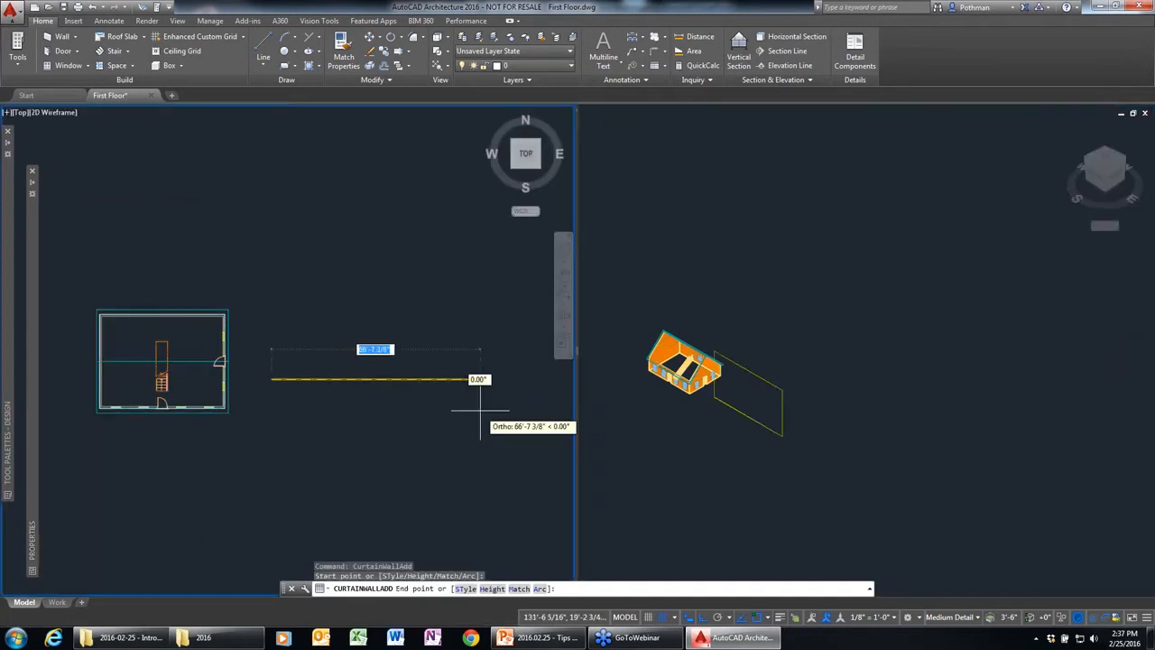
{"action": "left_click", "coordinate": [484, 379]}
{"action": "left_click", "coordinate": [484, 267]}
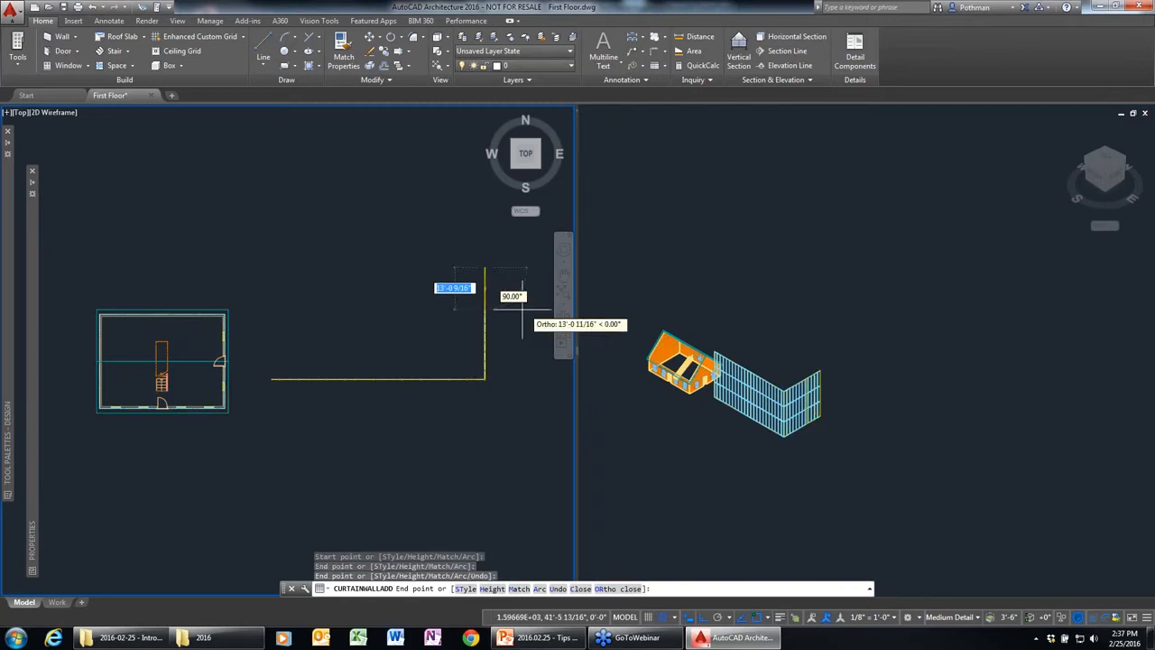
{"action": "key", "text": "Escape"}
{"action": "left_click", "coordinate": [788, 457]}
{"action": "scroll", "coordinate": [776, 446], "scroll_direction": "up", "scroll_amount": 5}
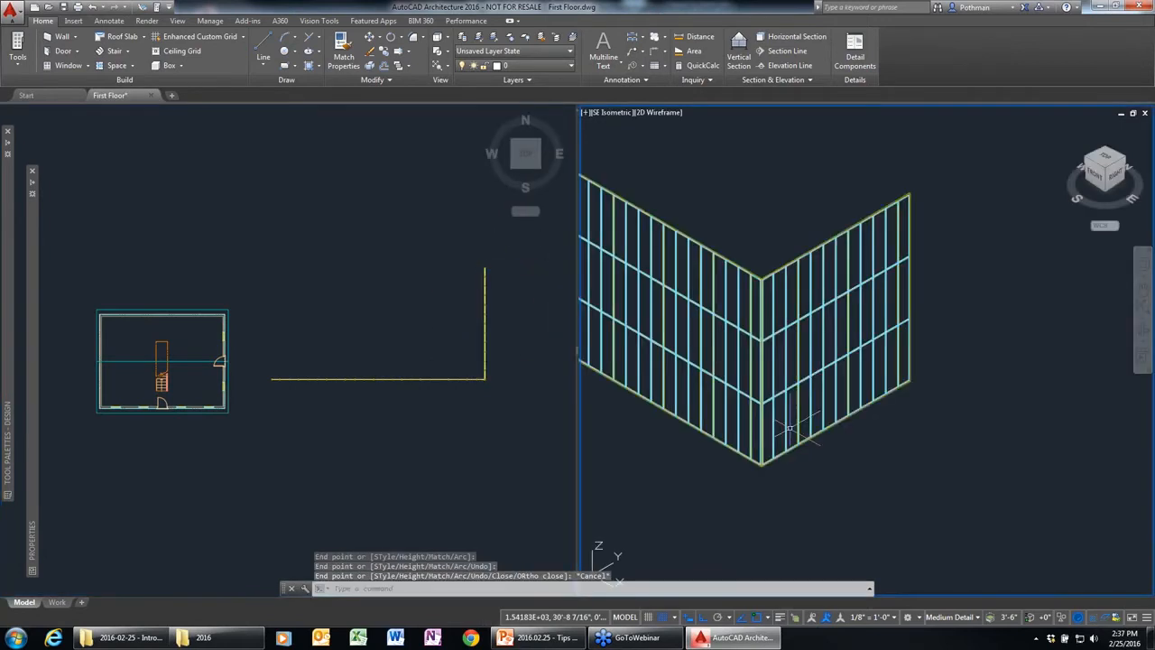
{"action": "middle_click_drag", "start_coordinate": [618, 422], "coordinate": [760, 465]}
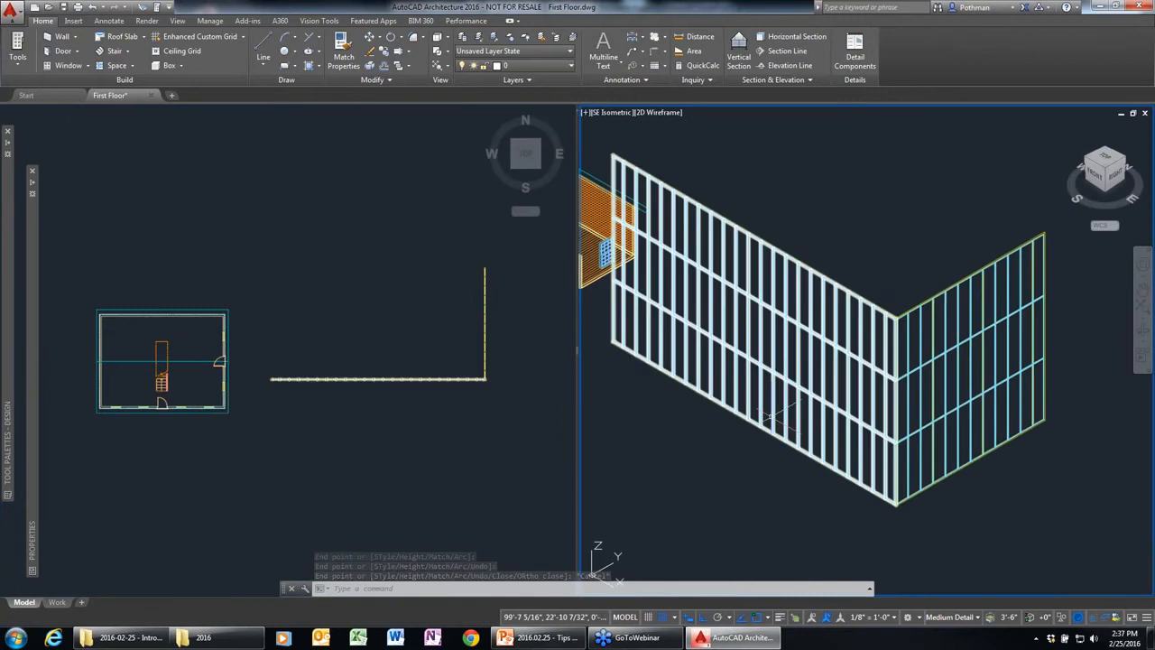
Step: Import the Three Windowed Stories curtain wall style from the content library drawings using the Styles Browser
{"action": "left_click", "coordinate": [17, 60]}
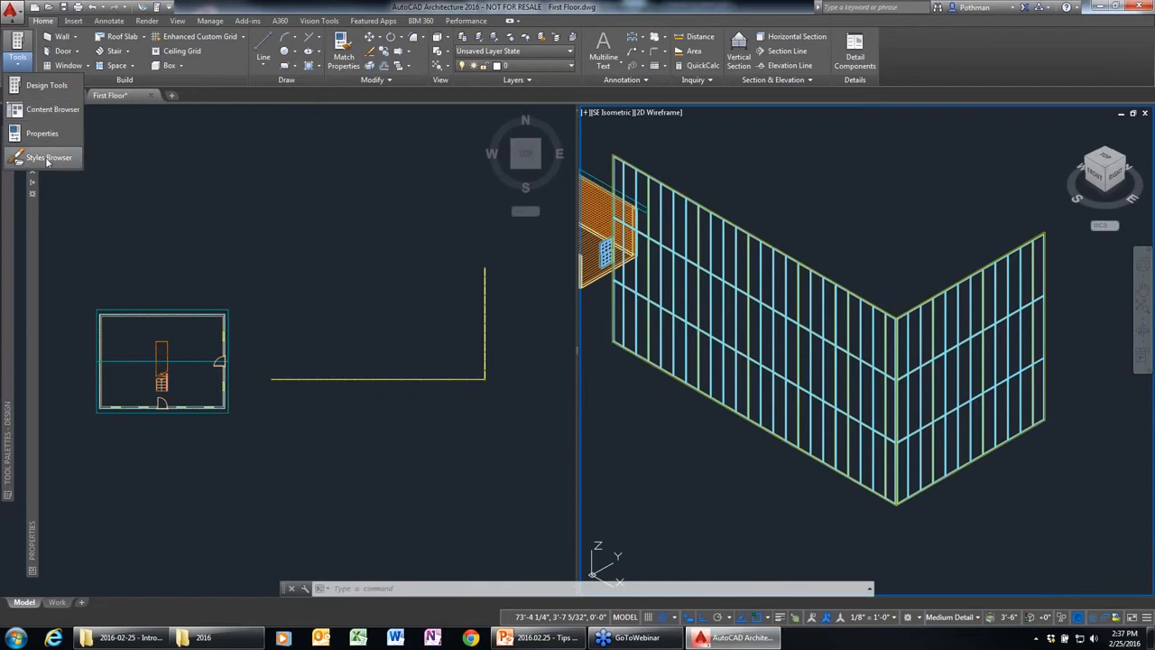
{"action": "left_click", "coordinate": [47, 158]}
{"action": "left_click", "coordinate": [686, 87]}
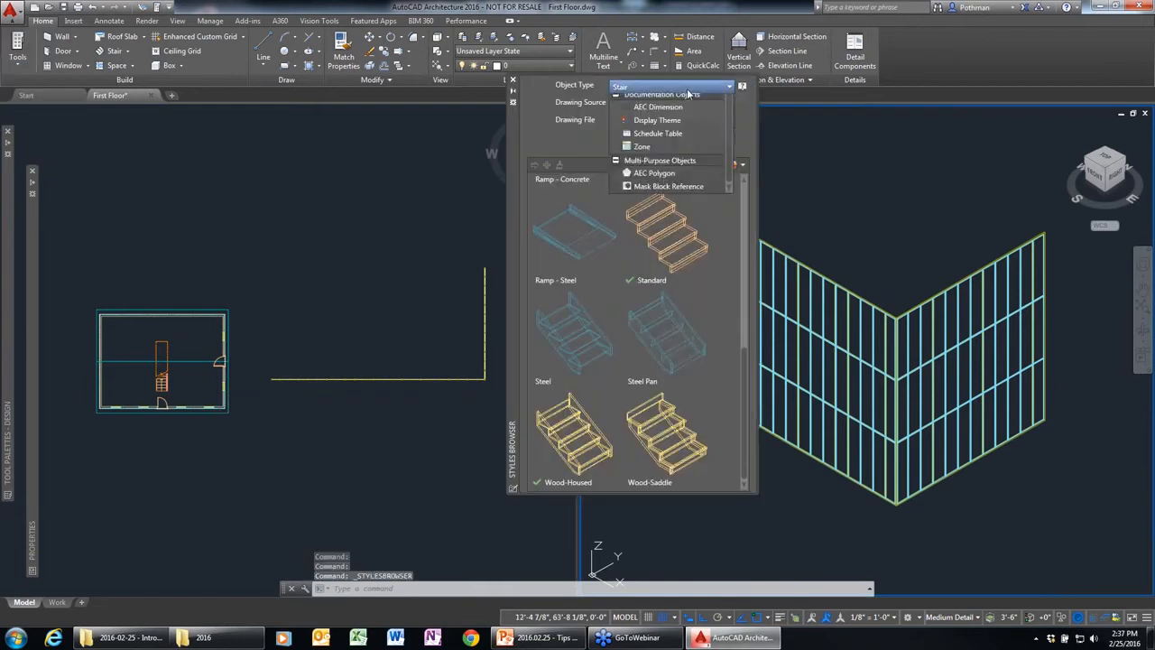
{"action": "left_click_drag", "start_coordinate": [731, 165], "coordinate": [729, 101]}
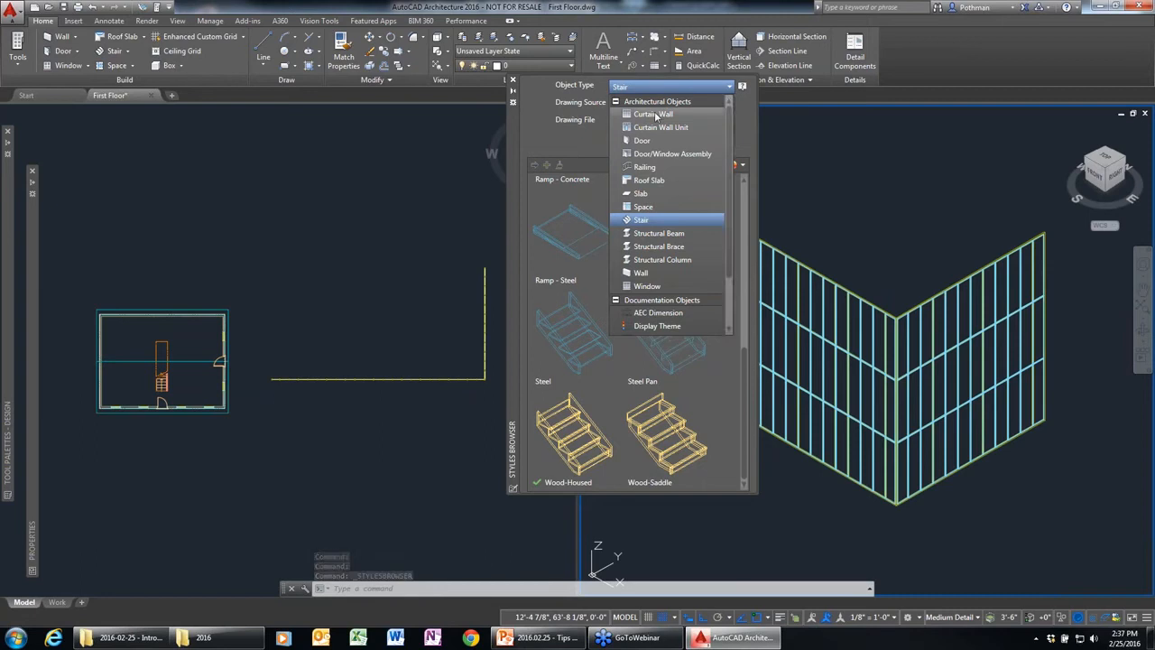
{"action": "left_click", "coordinate": [655, 115]}
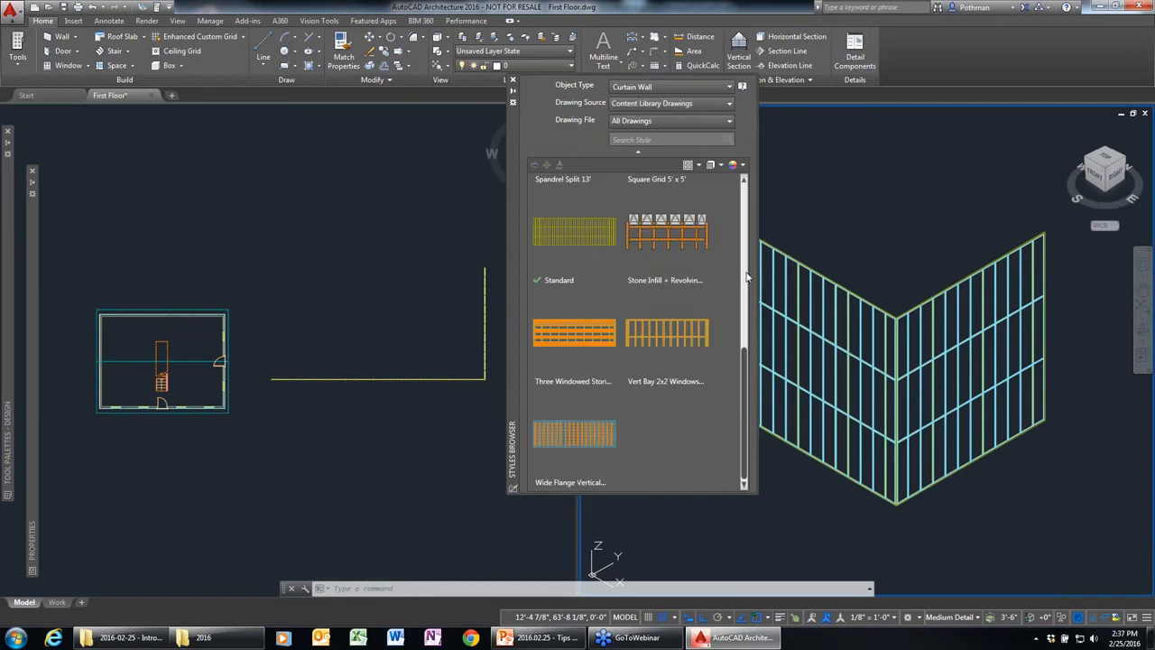
{"action": "left_click", "coordinate": [562, 339]}
{"action": "double_click", "coordinate": [561, 336]}
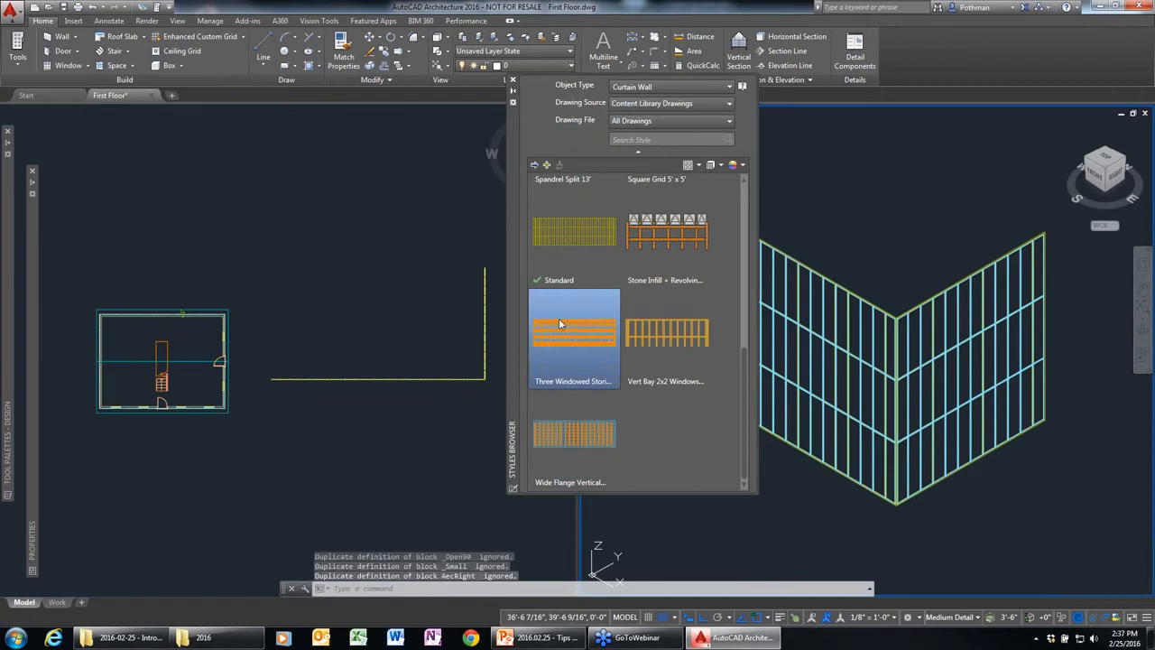
{"action": "left_click", "coordinate": [438, 395]}
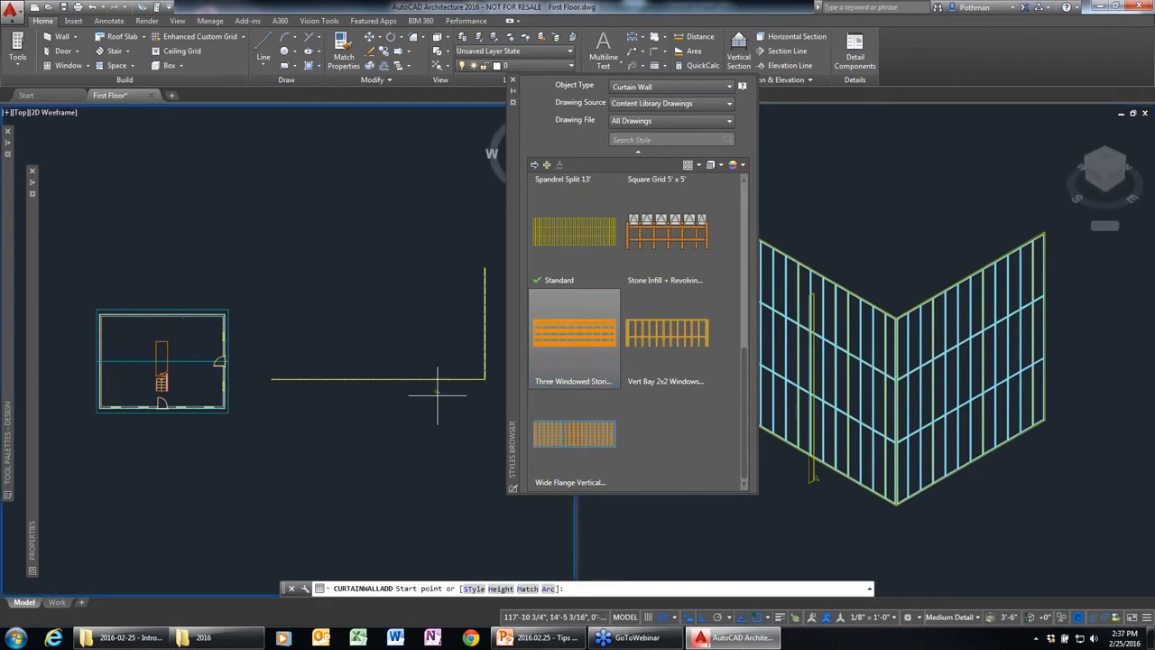
{"action": "key", "text": "Escape"}
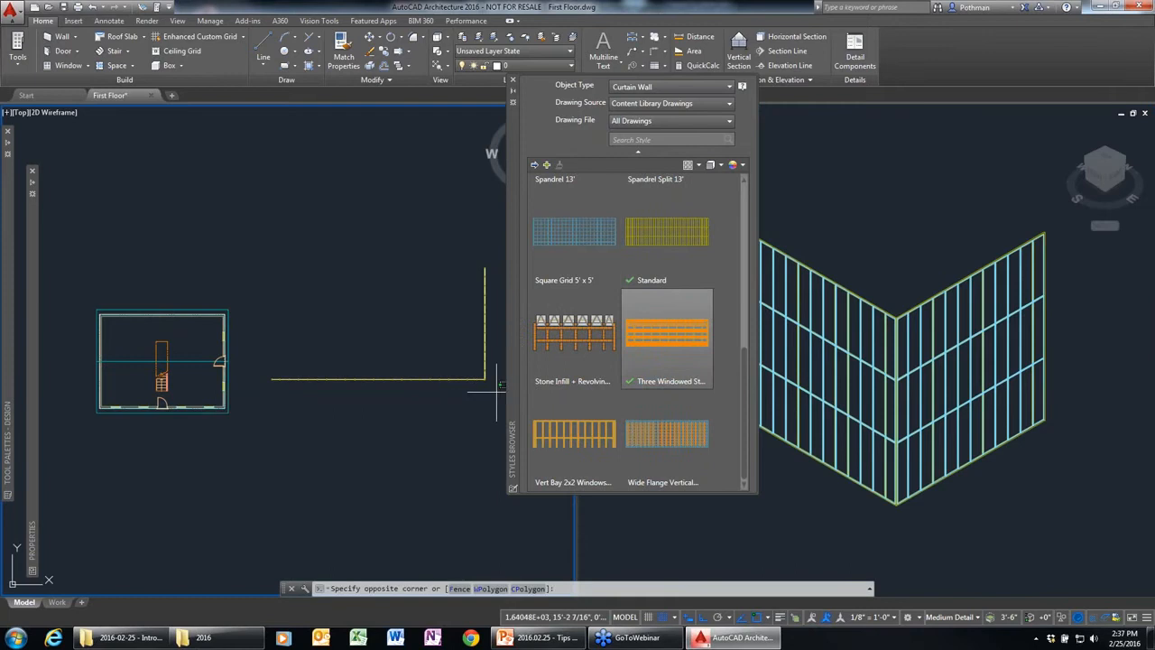
Step: Change the style of both curtain wall segments to Three Windowed Stories and inspect them in the isometric view
{"action": "left_click", "coordinate": [496, 399]}
{"action": "left_click", "coordinate": [430, 301]}
{"action": "mouse_move", "coordinate": [34, 327]}
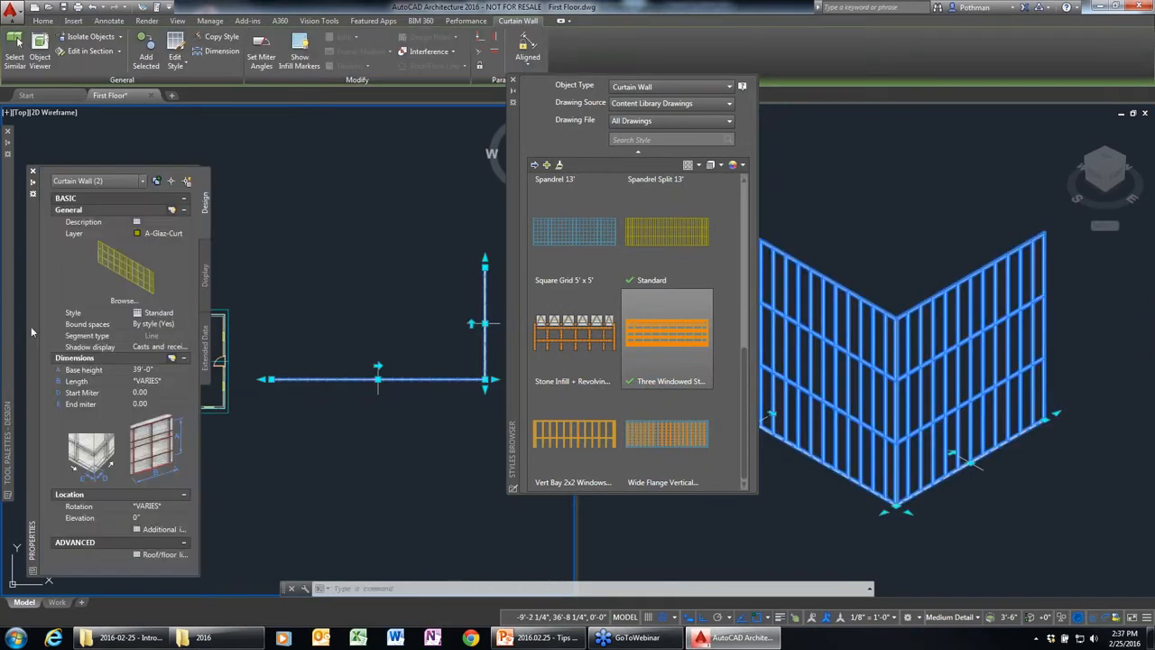
{"action": "left_click", "coordinate": [179, 316]}
{"action": "left_click", "coordinate": [185, 313]}
{"action": "left_click", "coordinate": [190, 334]}
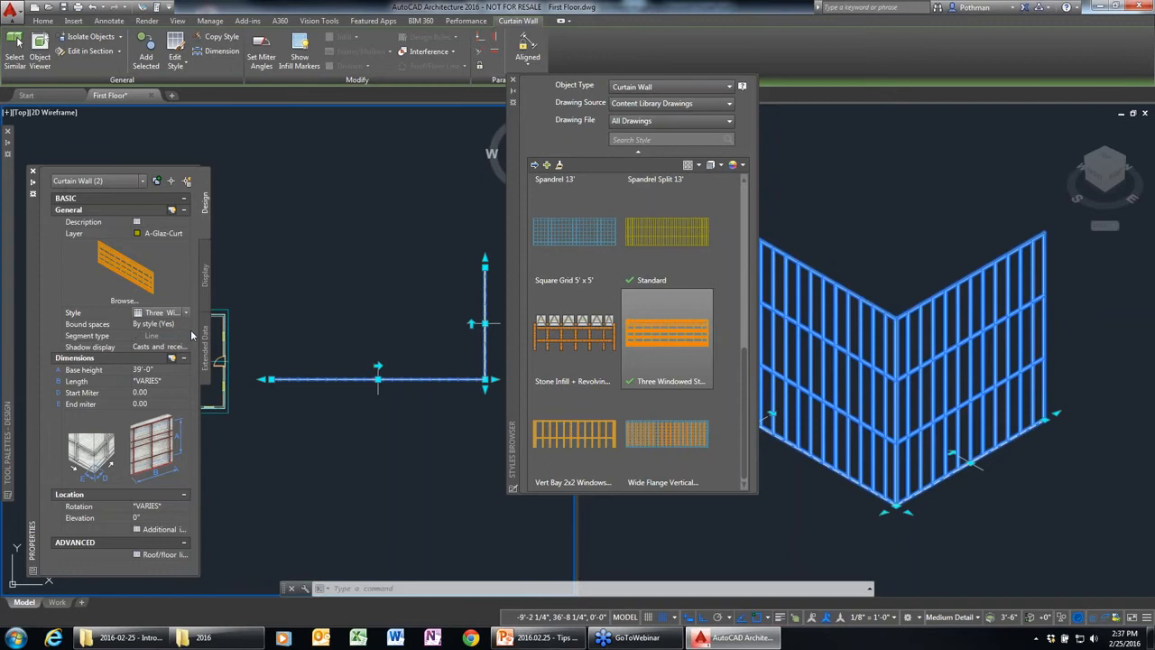
{"action": "key", "text": "Escape"}
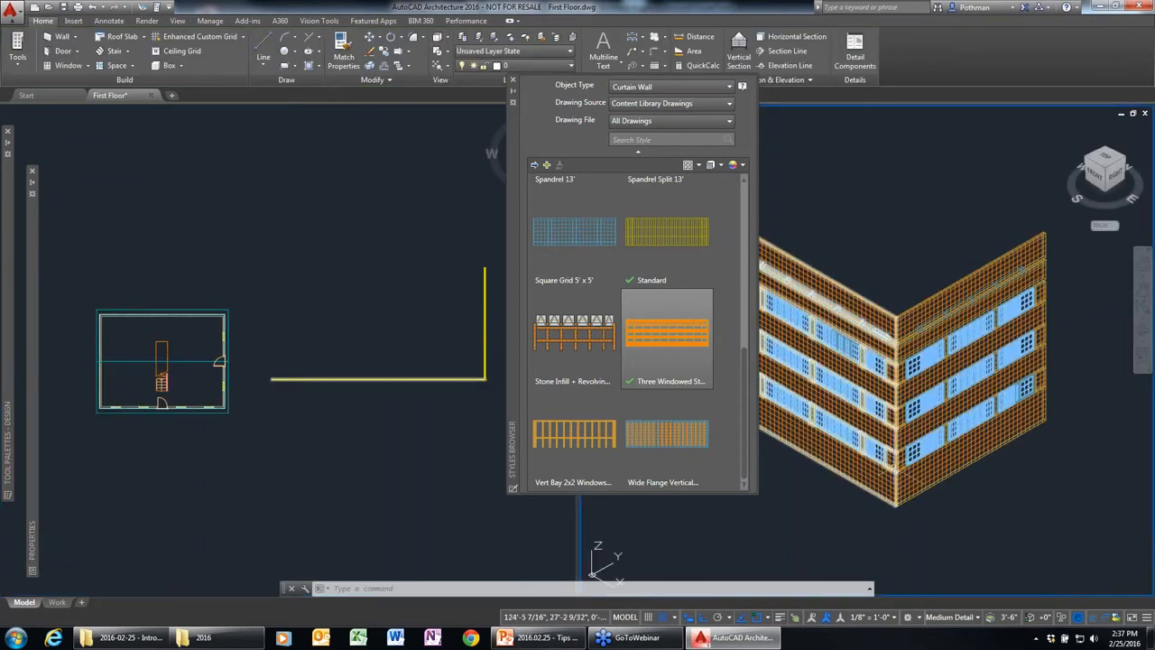
{"action": "scroll", "coordinate": [767, 419], "scroll_direction": "up", "scroll_amount": 4}
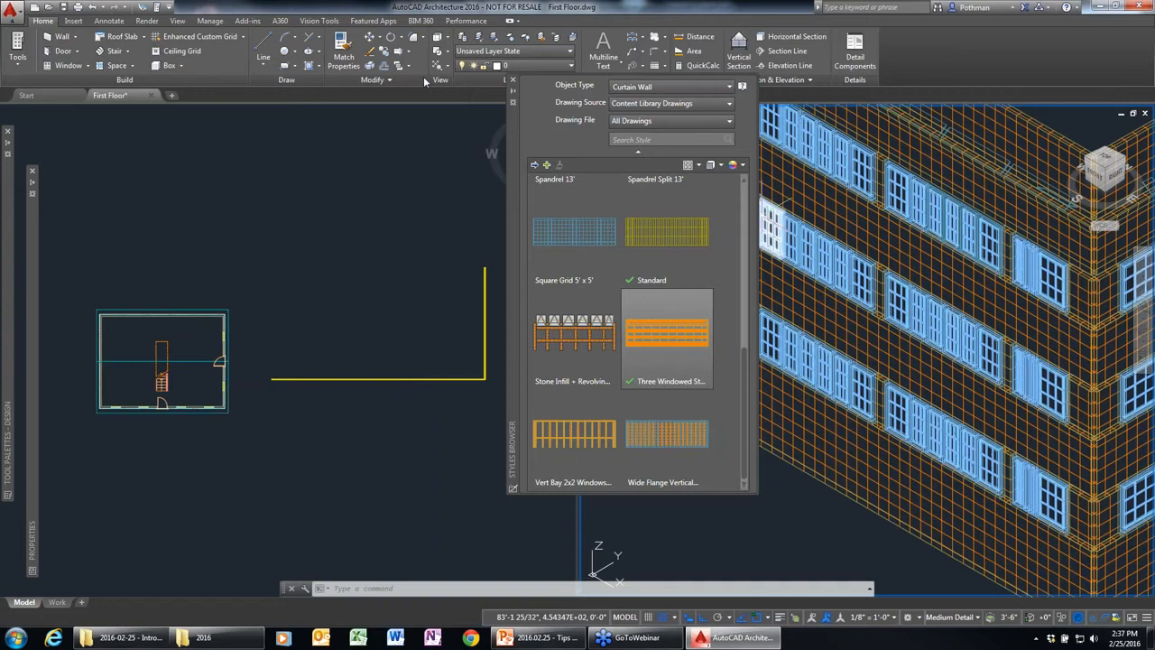
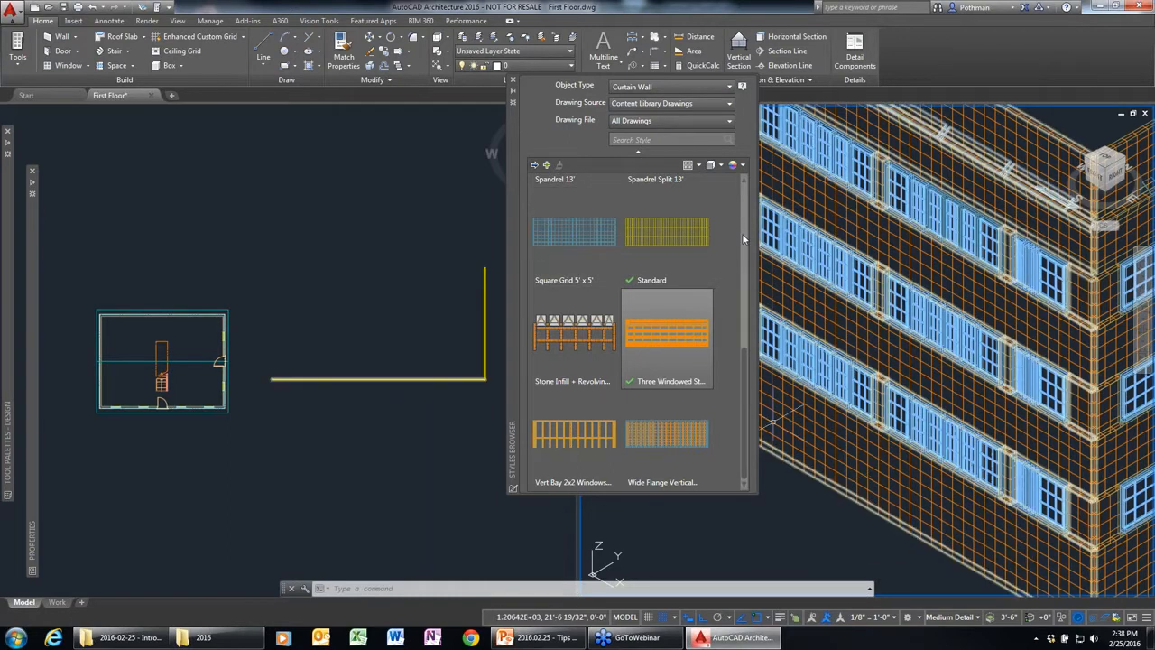
Step: Browse the remaining curtain wall styles, erase both curtain wall segments beside the building, and close the Styles Browser
{"action": "left_click_drag", "start_coordinate": [746, 425], "coordinate": [747, 270]}
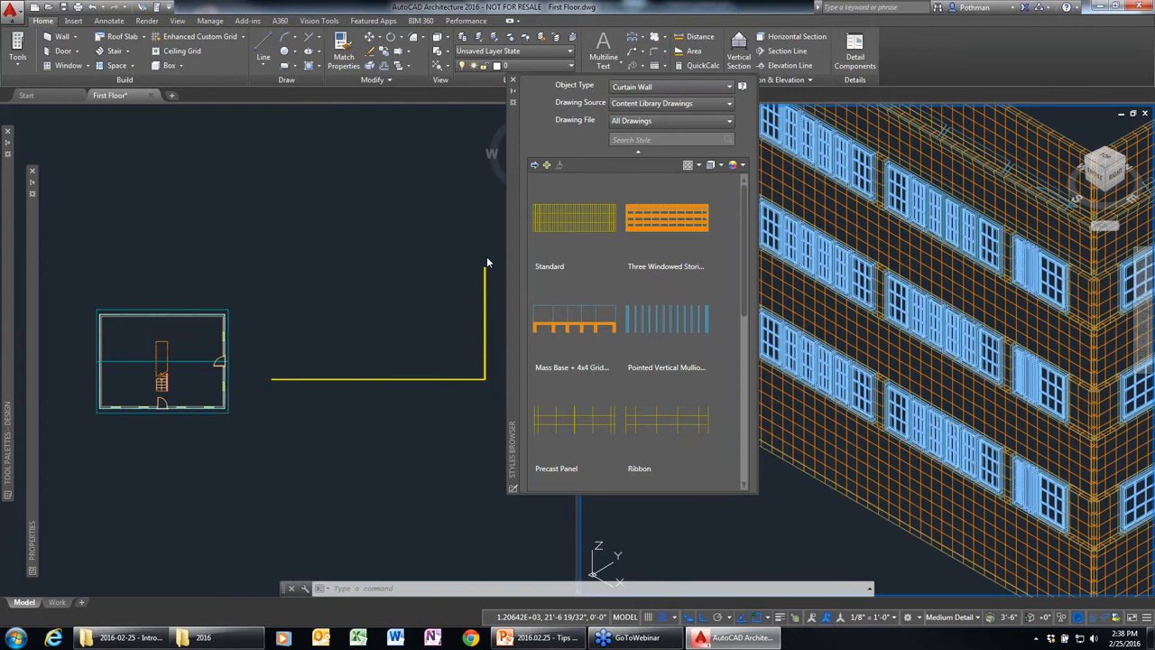
{"action": "left_click", "coordinate": [492, 382]}
{"action": "left_click", "coordinate": [451, 335]}
{"action": "key", "text": "Delete"}
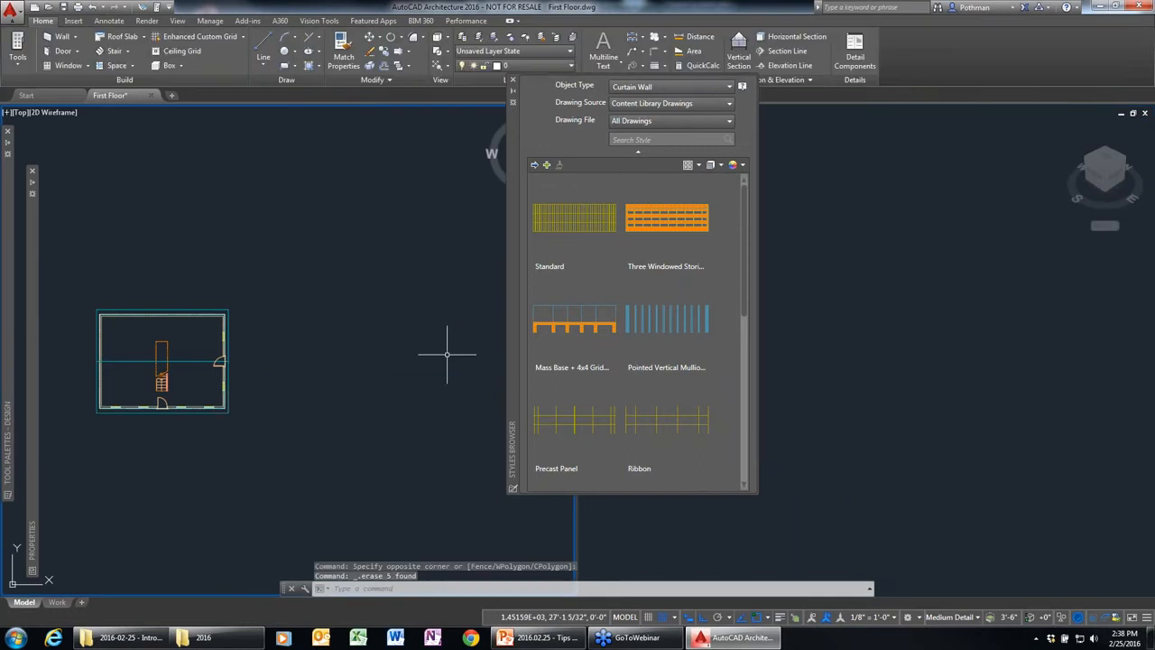
{"action": "left_click", "coordinate": [513, 80]}
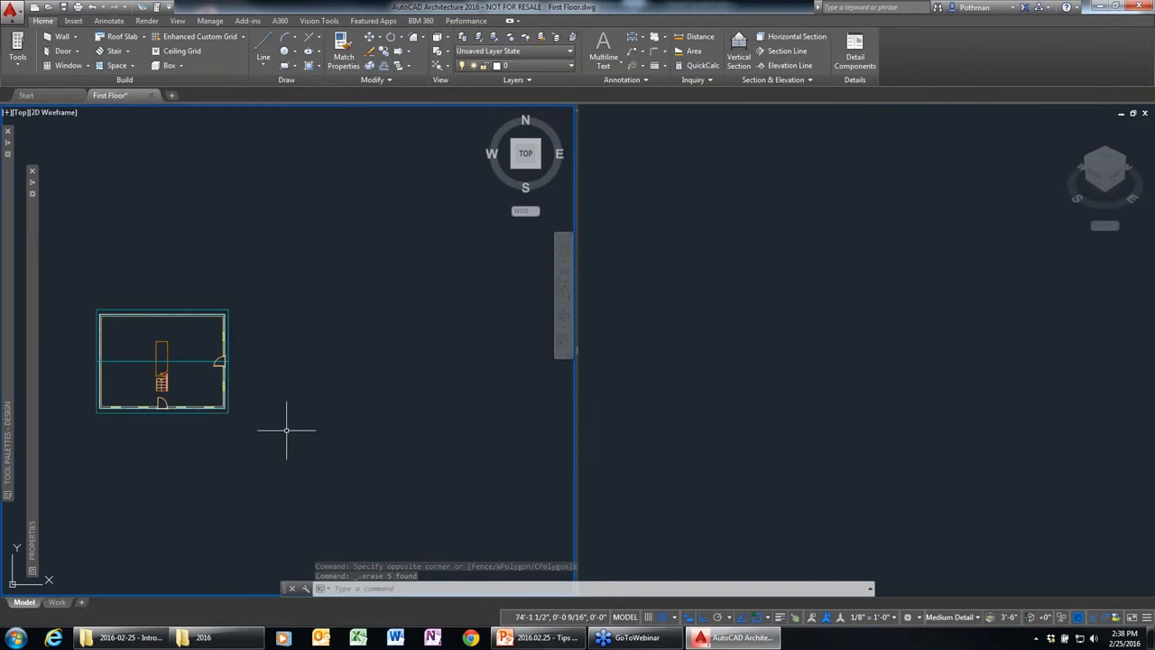
Step: Switch the model space to the Single viewport configuration, keeping the top view of the floor plan
{"action": "scroll", "coordinate": [254, 402], "scroll_direction": "up", "scroll_amount": 2}
{"action": "scroll", "coordinate": [254, 402], "scroll_direction": "down", "scroll_amount": 2}
{"action": "middle_click_drag", "start_coordinate": [343, 411], "coordinate": [441, 423]}
{"action": "scroll", "coordinate": [338, 412], "scroll_direction": "up", "scroll_amount": 2}
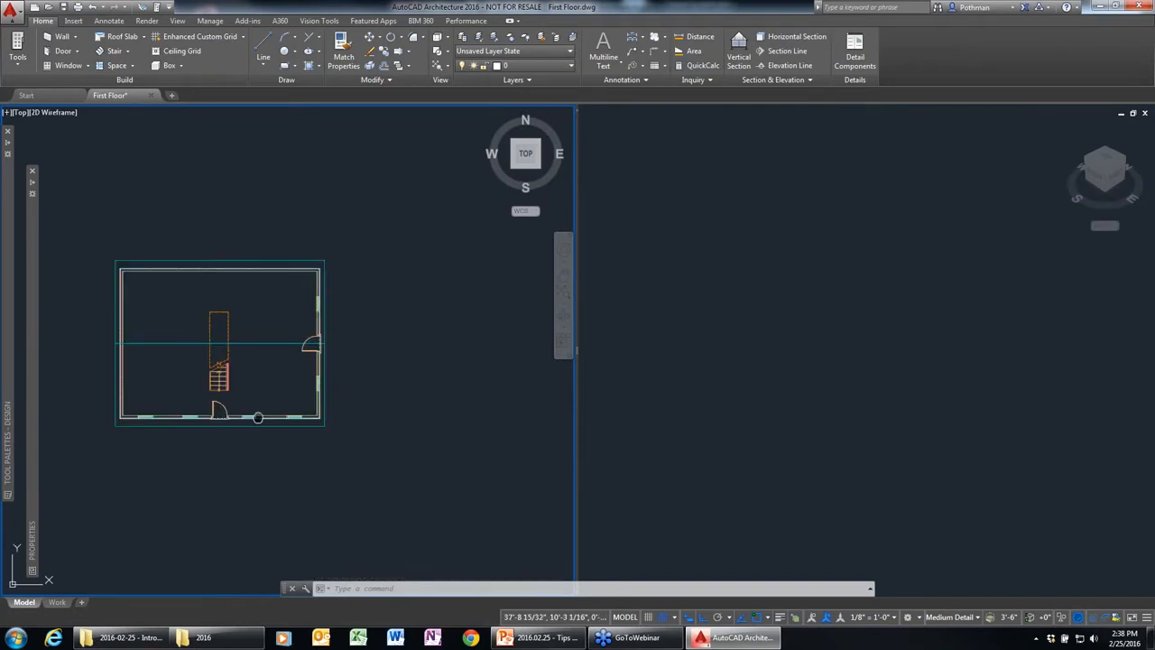
{"action": "middle_click_drag", "start_coordinate": [258, 418], "coordinate": [355, 407]}
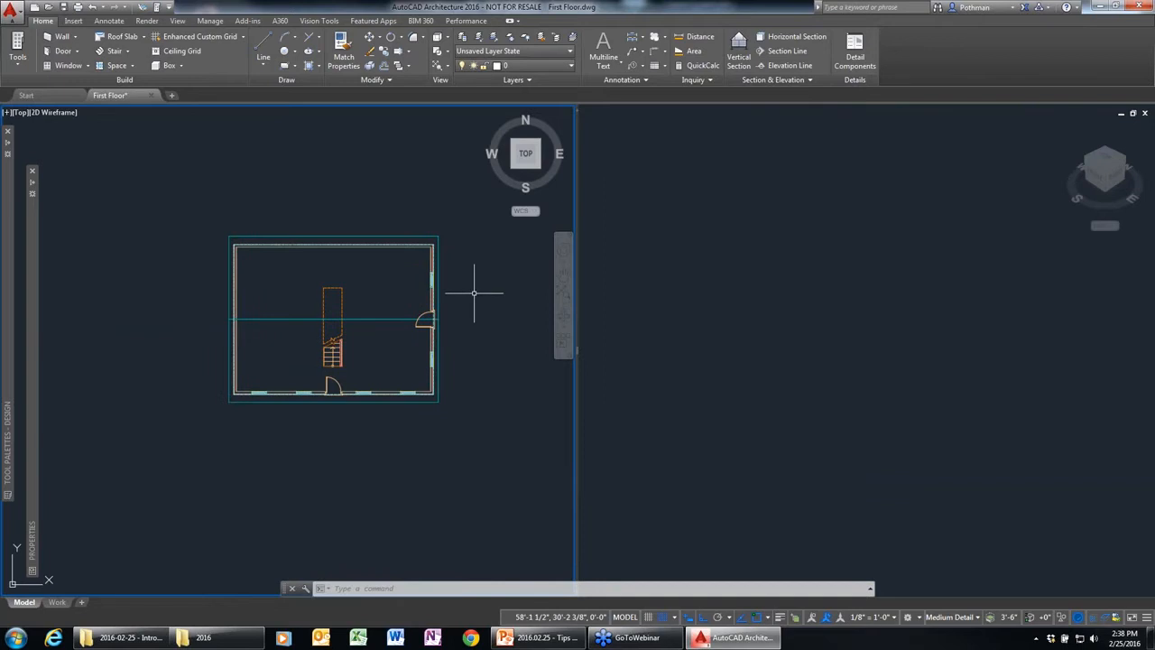
{"action": "type", "text": "view"}
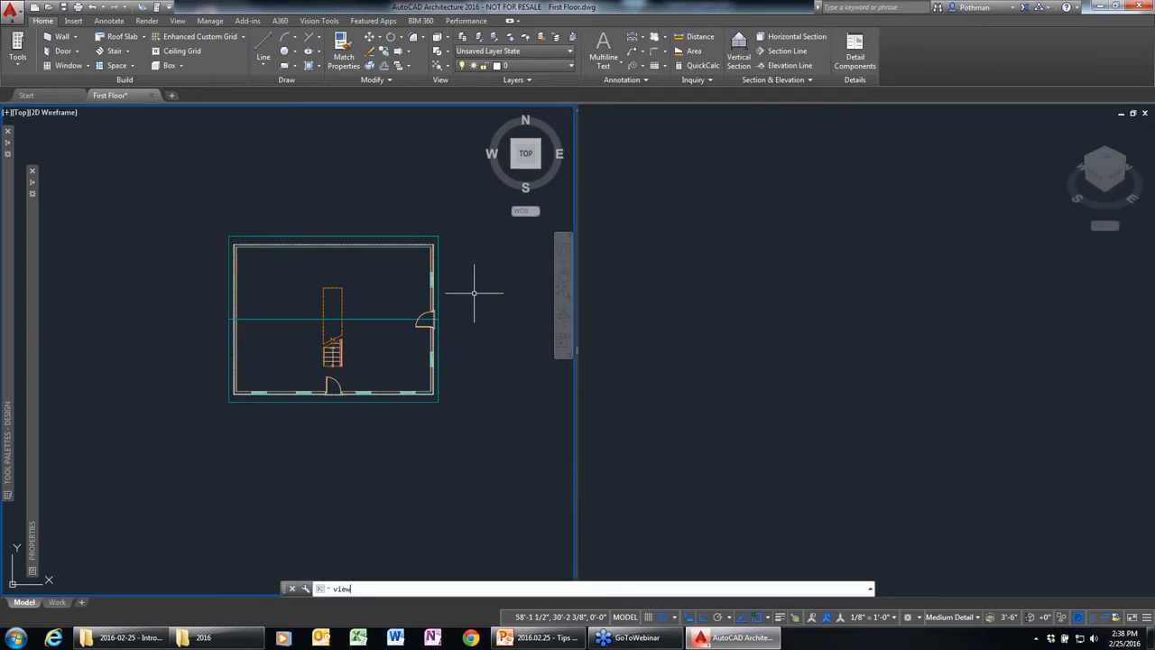
{"action": "type", "text": "ports"}
{"action": "key", "text": "Return"}
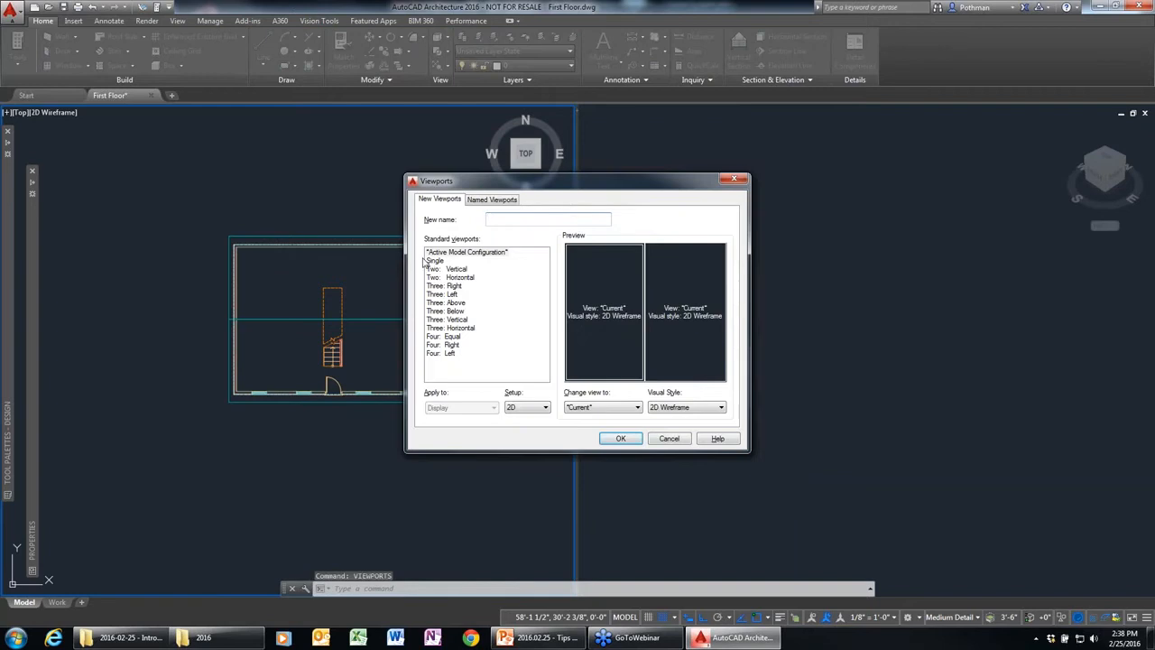
{"action": "left_click", "coordinate": [435, 261]}
{"action": "left_click", "coordinate": [621, 438]}
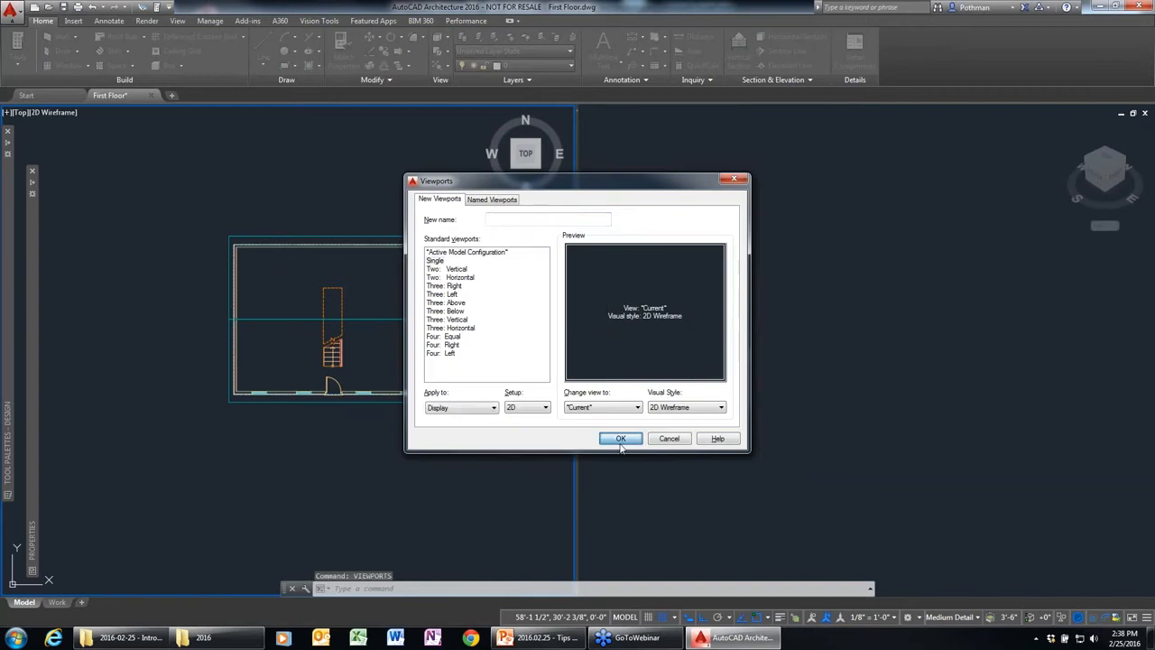
Step: Place a window tag below the westernmost window on the south wall, reviewing and accepting its property set data
{"action": "scroll", "coordinate": [645, 374], "scroll_direction": "up", "scroll_amount": 5}
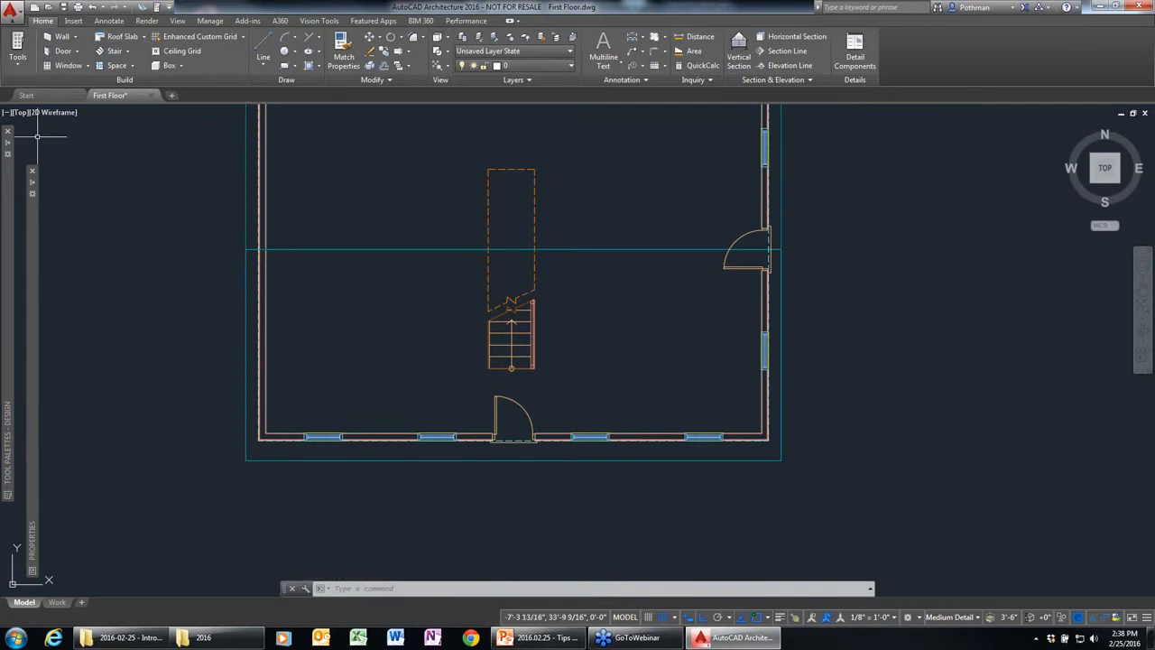
{"action": "left_click", "coordinate": [109, 21]}
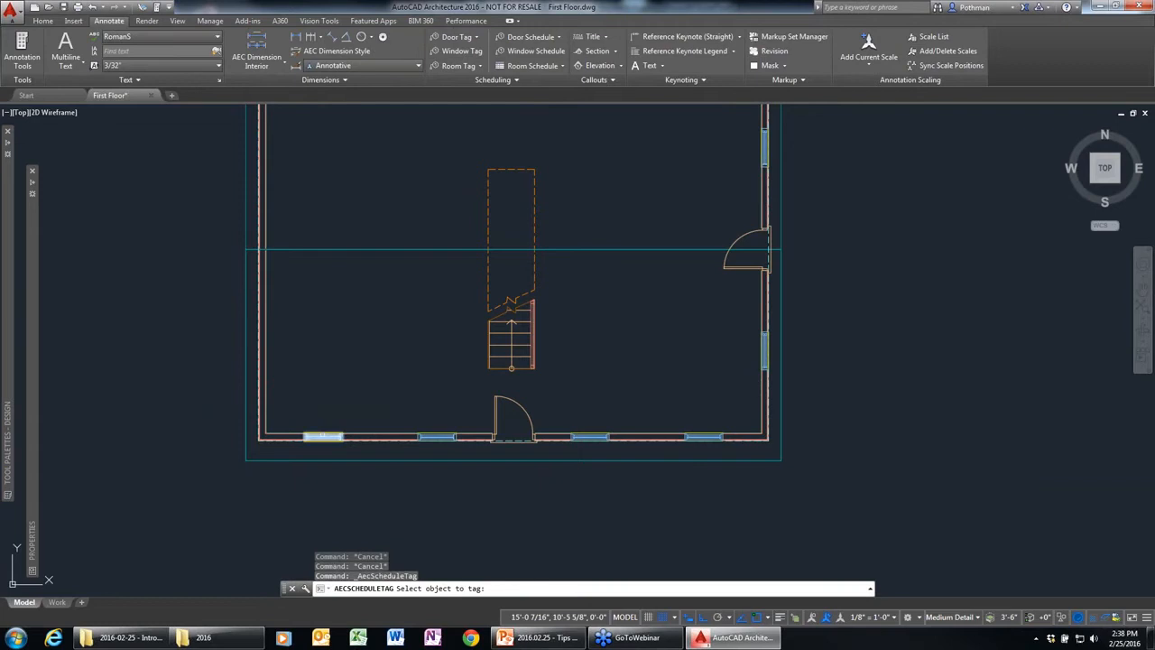
{"action": "left_click", "coordinate": [323, 437]}
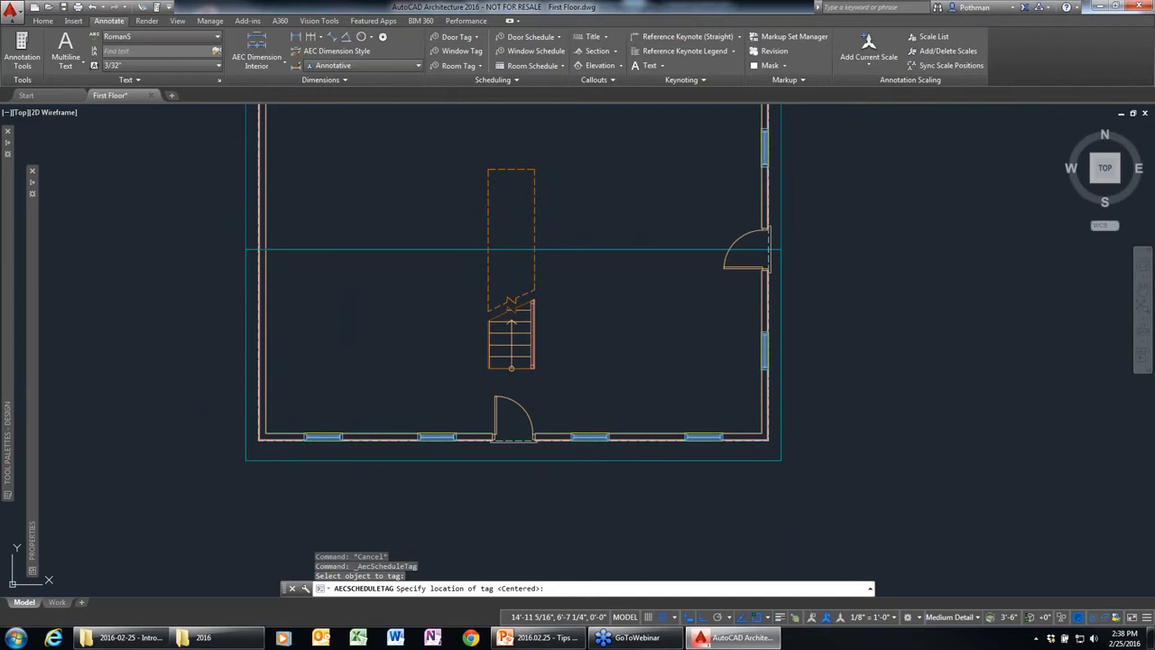
{"action": "left_click", "coordinate": [369, 503]}
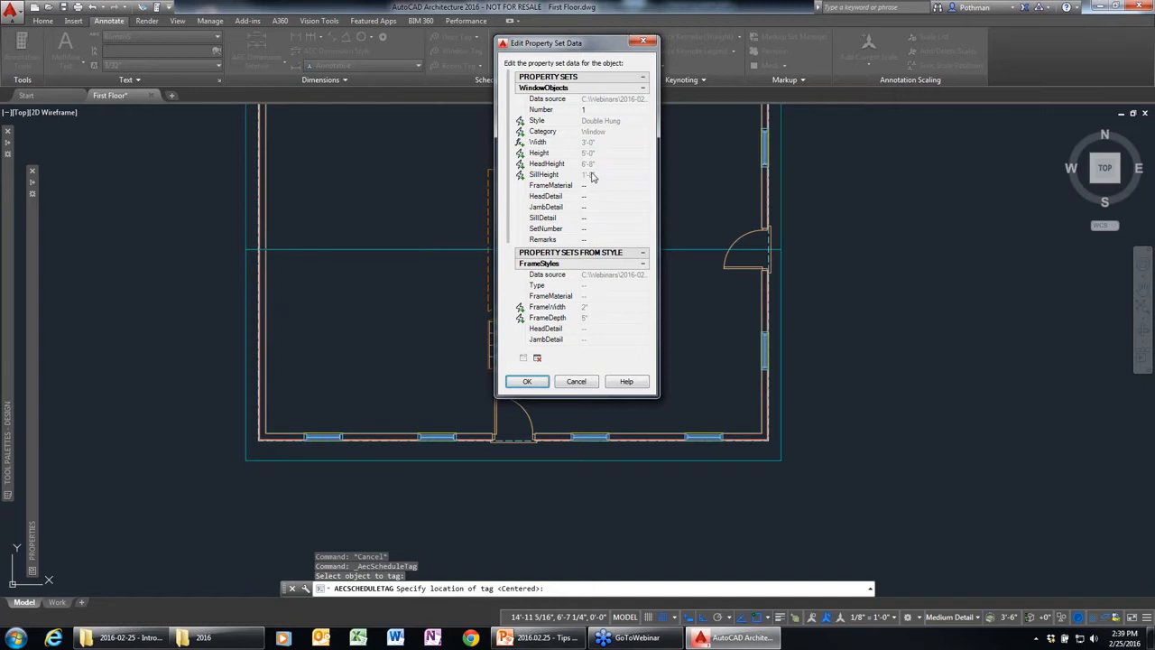
{"action": "scroll", "coordinate": [510, 307], "scroll_direction": "down", "scroll_amount": 3}
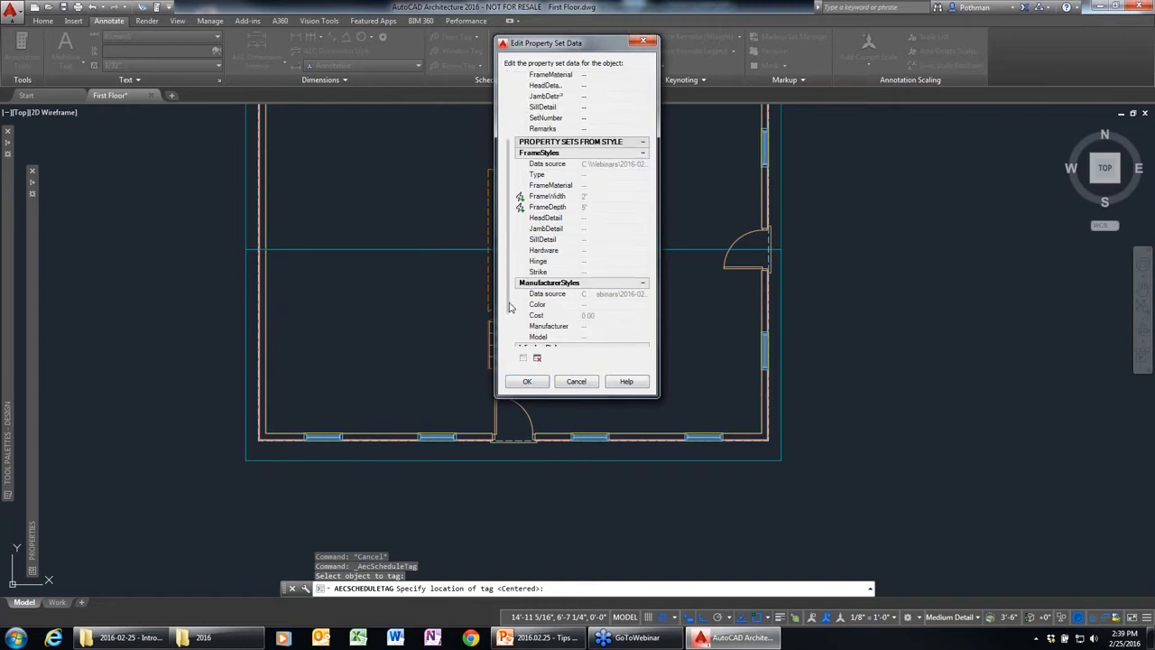
{"action": "scroll", "coordinate": [510, 309], "scroll_direction": "down", "scroll_amount": 1}
{"action": "scroll", "coordinate": [511, 316], "scroll_direction": "down", "scroll_amount": 2}
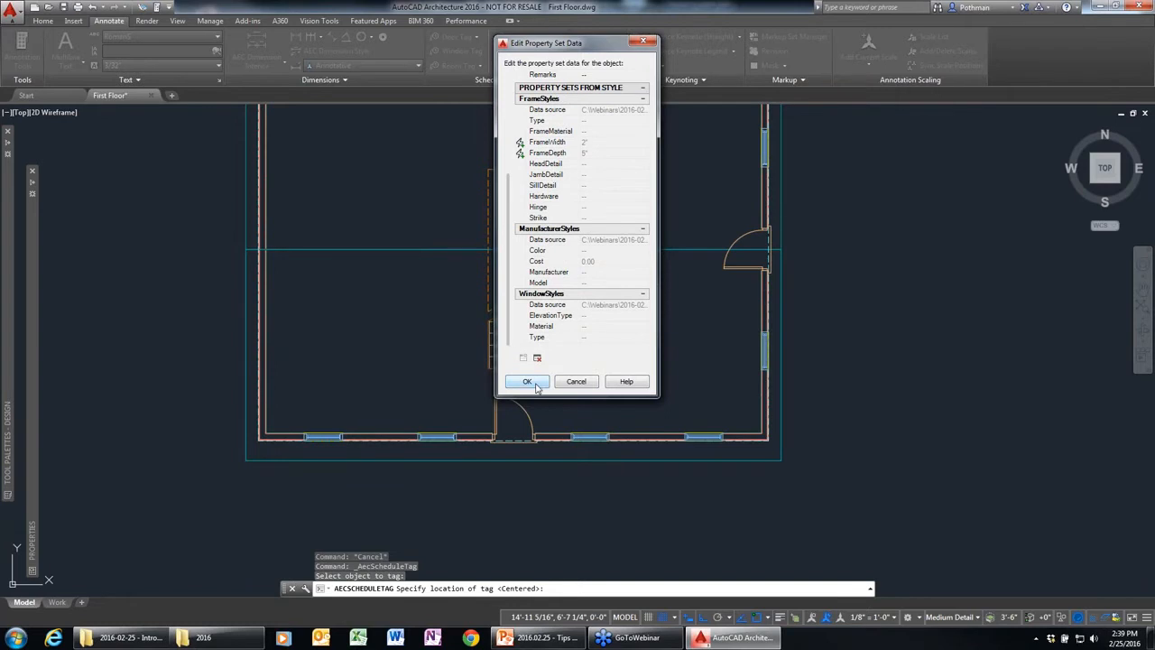
{"action": "left_click", "coordinate": [527, 381]}
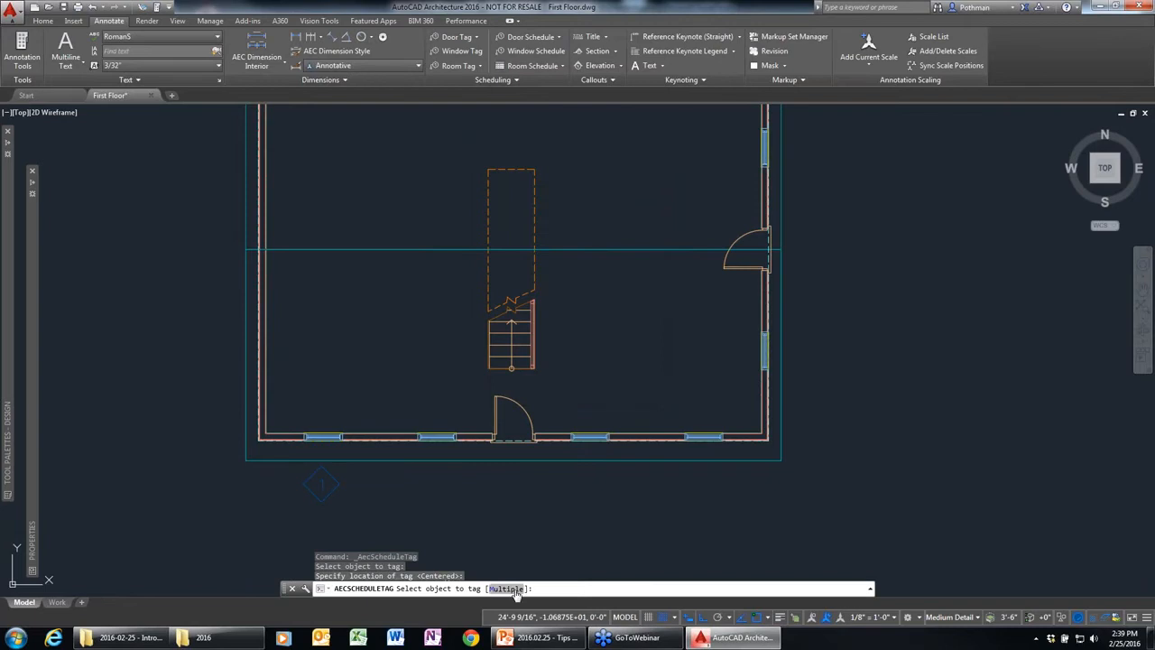
Step: Tag the other south wall windows and both east wall windows together with the Multiple option, accepting the shared property set data
{"action": "type", "text": "M"}
{"action": "key", "text": "Return"}
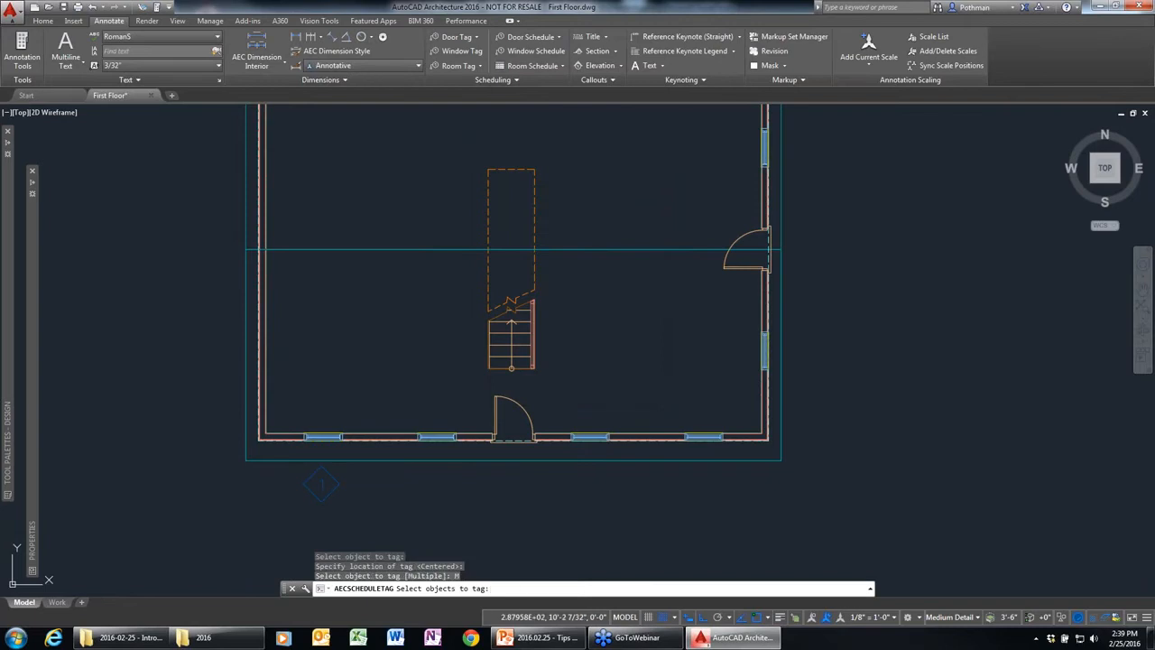
{"action": "left_click", "coordinate": [443, 437]}
{"action": "left_click", "coordinate": [590, 437]}
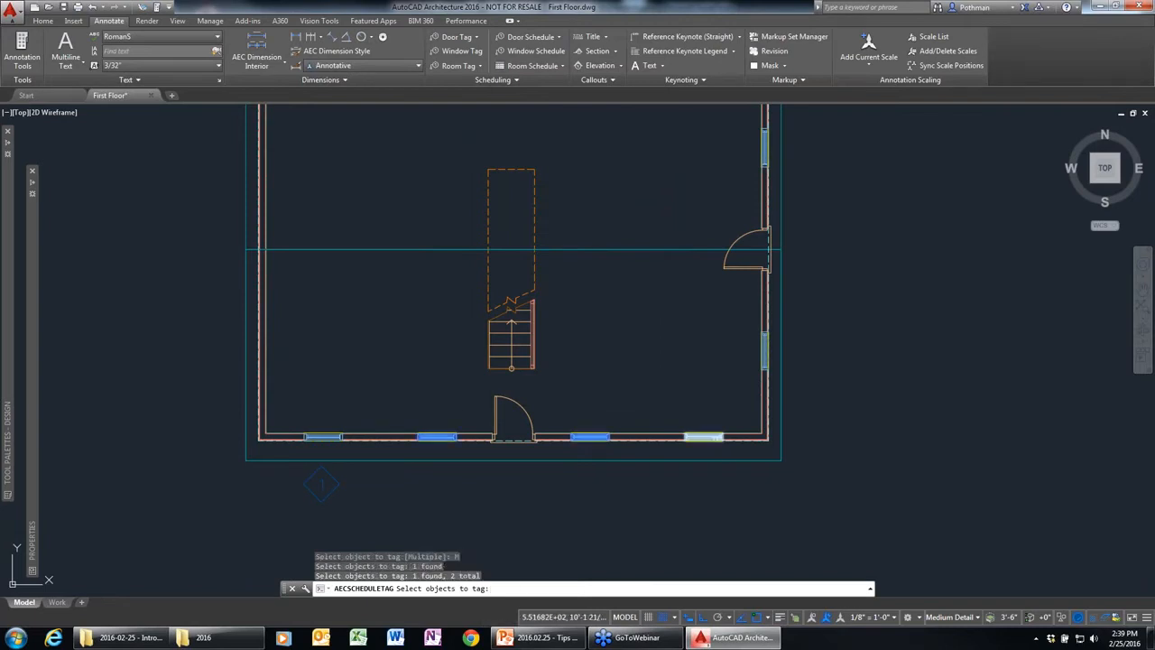
{"action": "left_click", "coordinate": [736, 438]}
{"action": "left_click", "coordinate": [763, 350]}
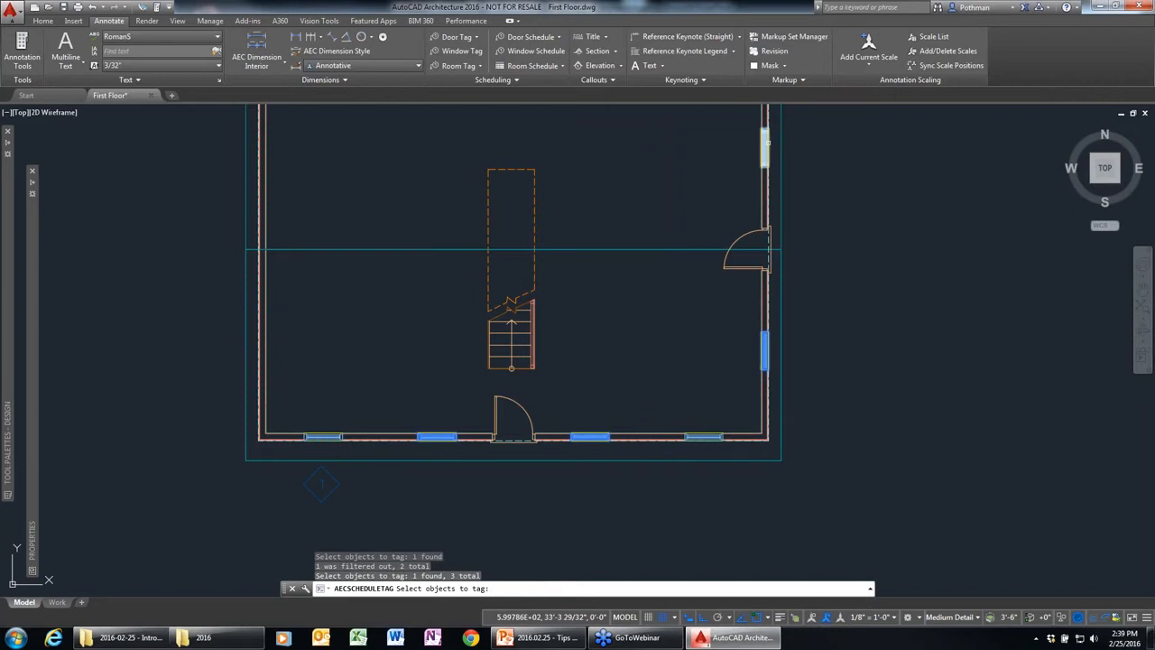
{"action": "left_click", "coordinate": [763, 146]}
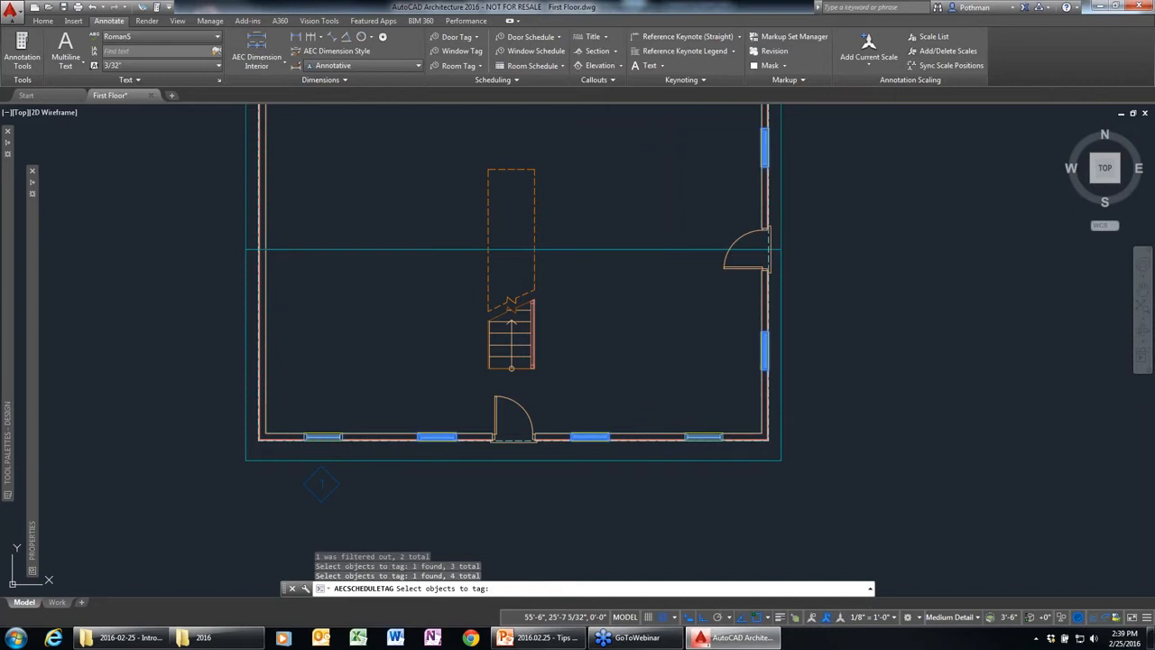
{"action": "key", "text": "Return"}
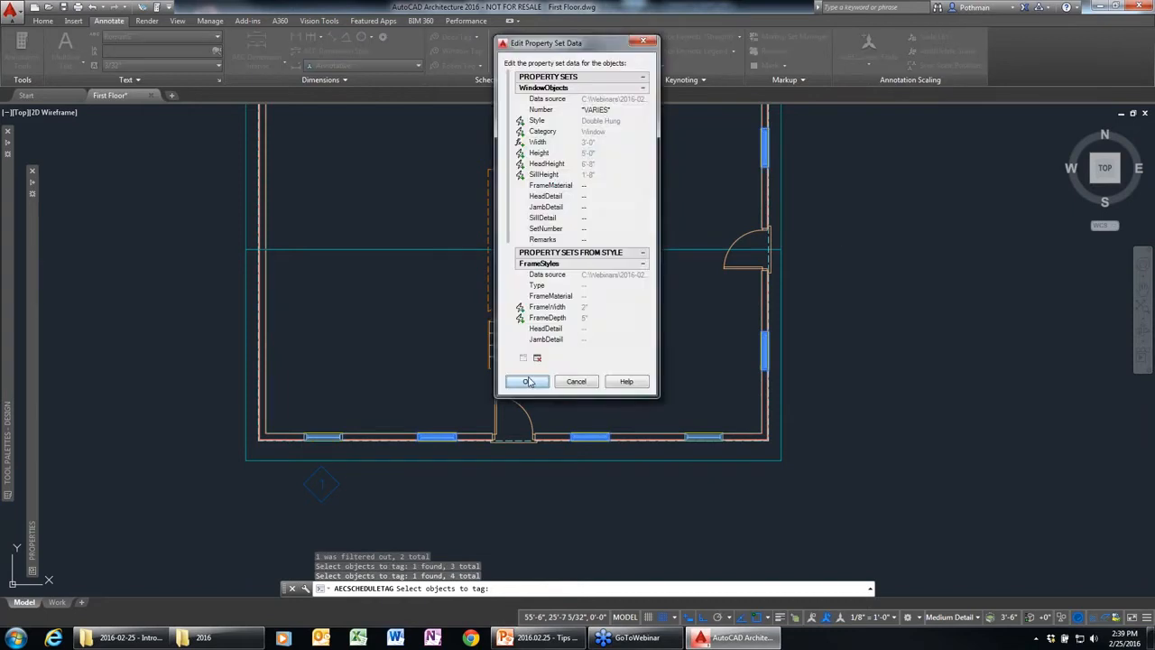
{"action": "key", "text": "Return"}
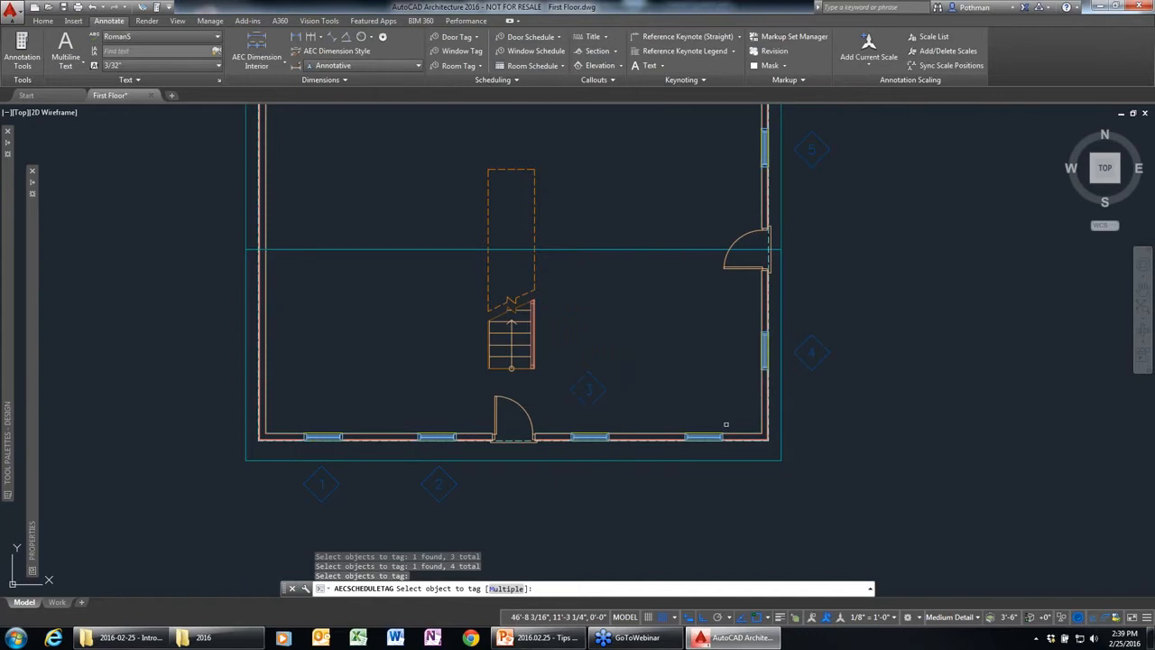
Step: End the tagging command and undo the whole window tag placement
{"action": "scroll", "coordinate": [726, 435], "scroll_direction": "down", "scroll_amount": 4}
{"action": "scroll", "coordinate": [726, 435], "scroll_direction": "up", "scroll_amount": 2}
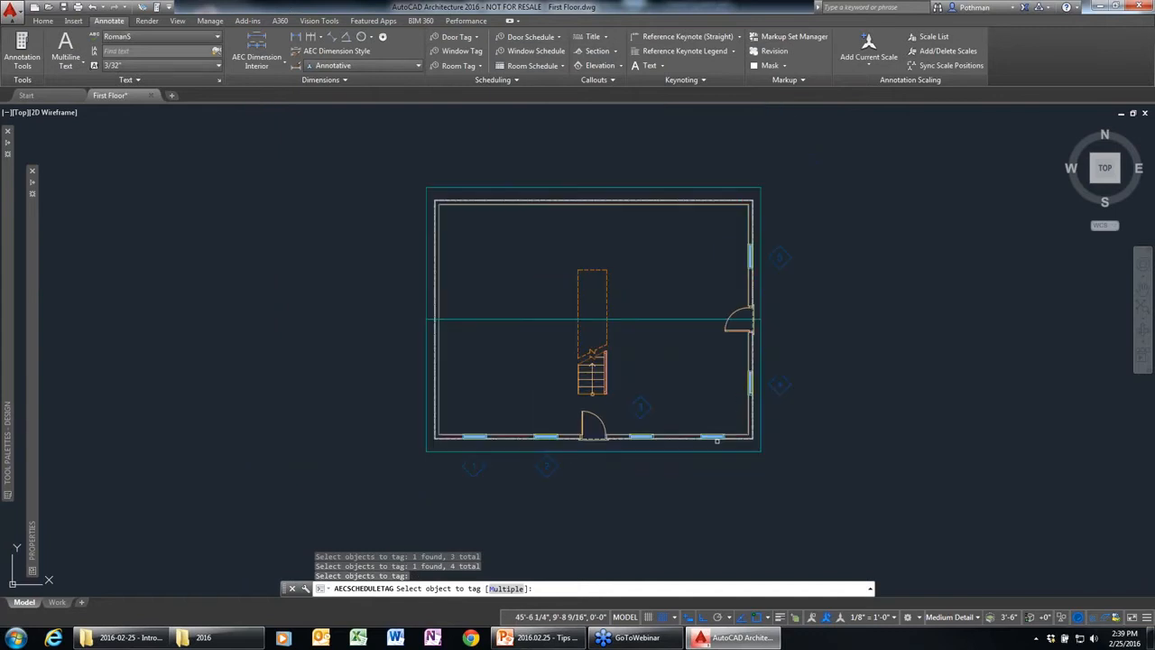
{"action": "key", "text": "Escape"}
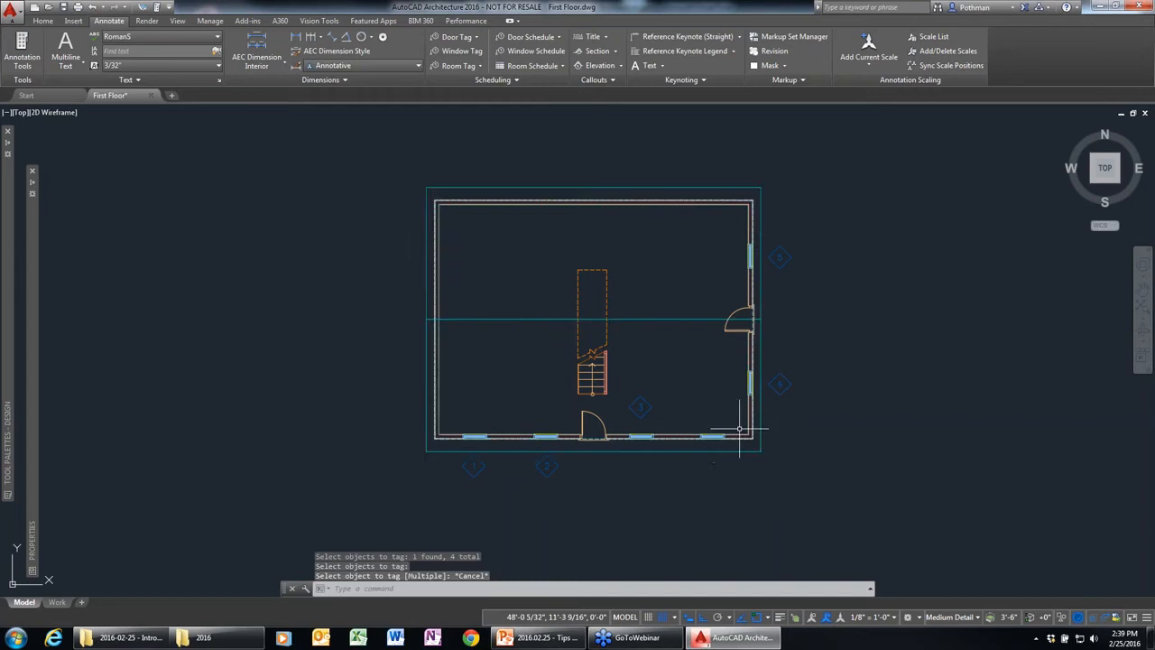
{"action": "key", "text": "ctrl+z"}
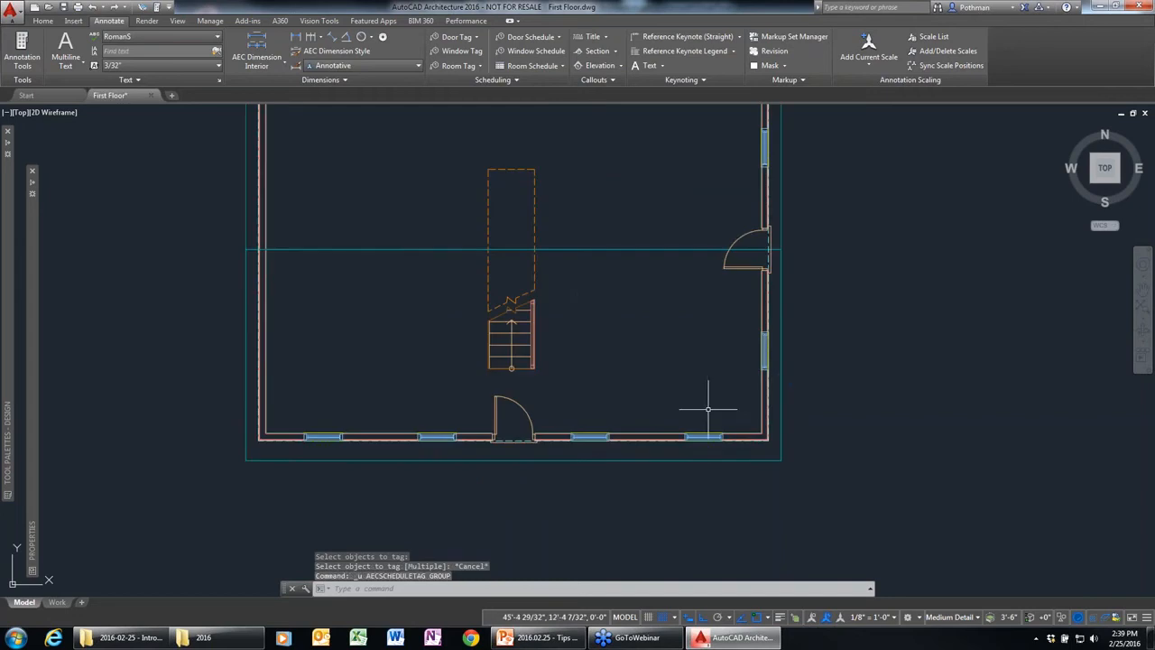
Step: Tag the westernmost south wall window again, placing the tag outside below the wall and accepting its property data
{"action": "left_click", "coordinate": [460, 54]}
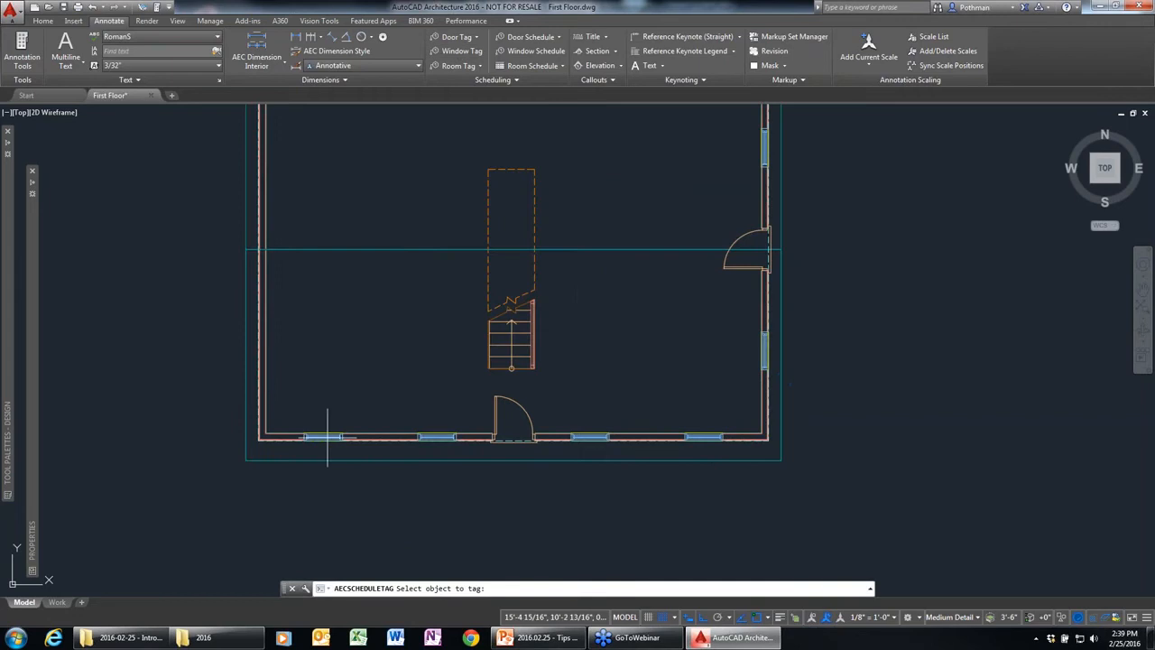
{"action": "left_click", "coordinate": [326, 437]}
{"action": "left_click", "coordinate": [413, 494]}
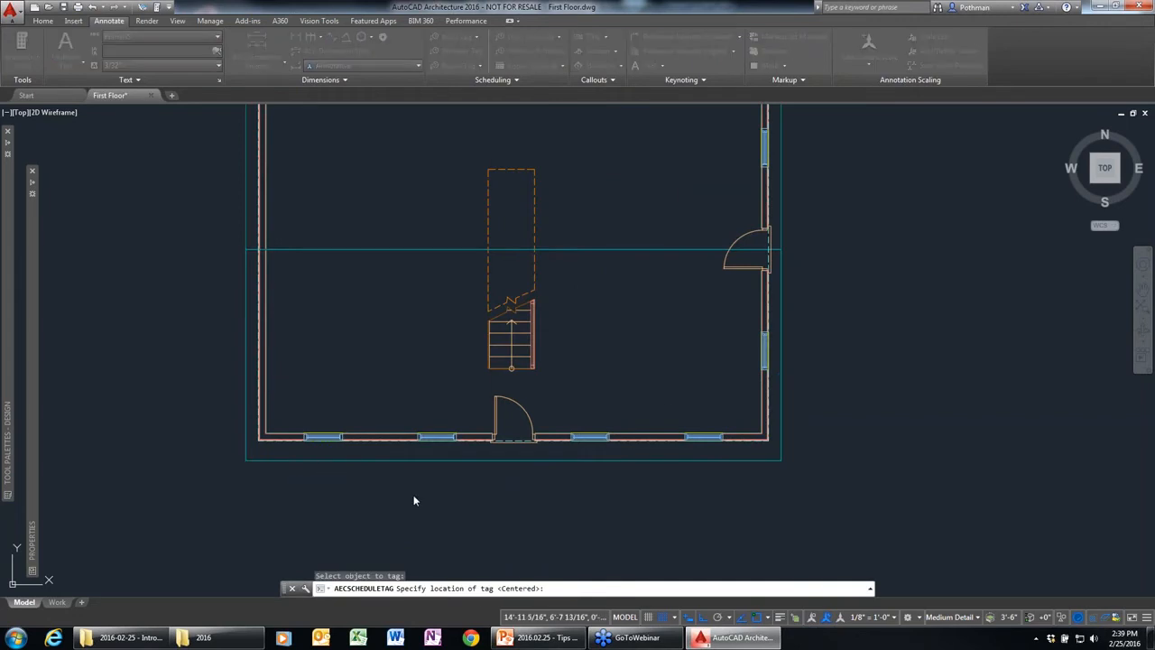
{"action": "left_click", "coordinate": [529, 382]}
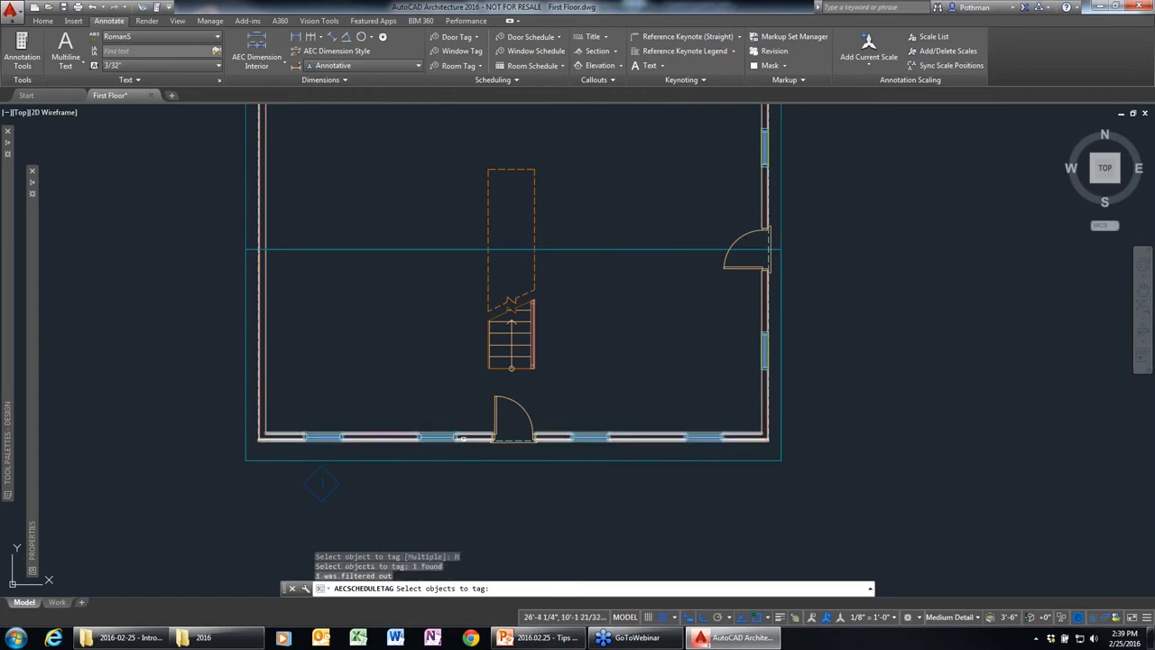
Step: Tag the two south wall windows flanking the front door with the Multiple option and accept their property set data
{"action": "left_click", "coordinate": [437, 437]}
{"action": "left_click", "coordinate": [590, 437]}
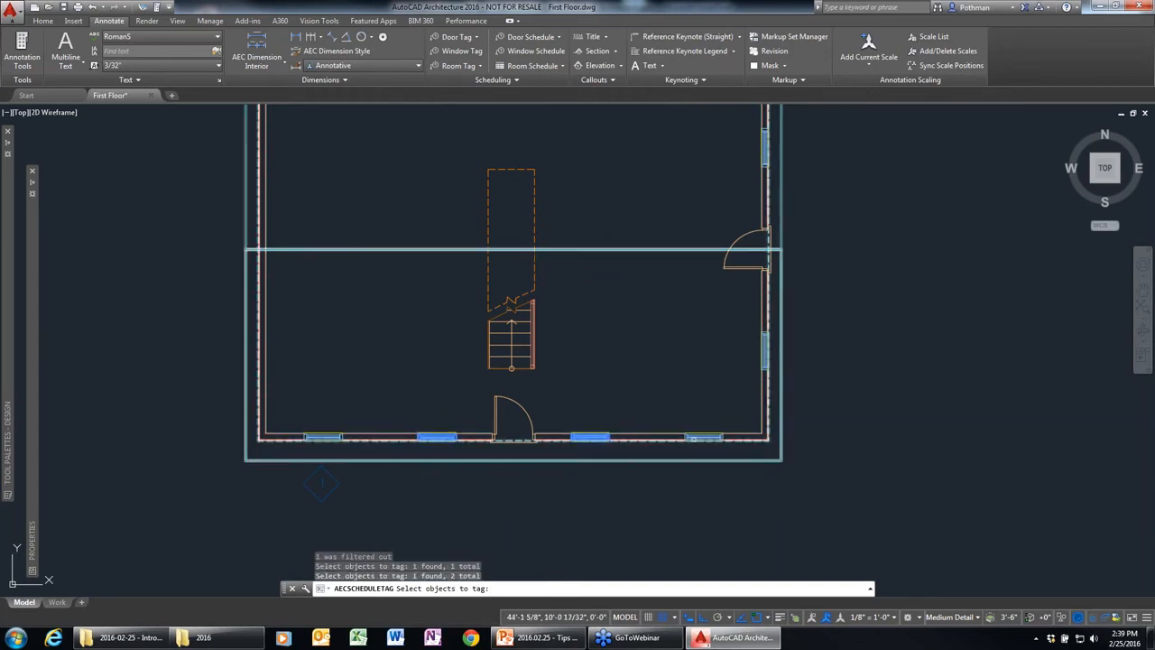
{"action": "left_click", "coordinate": [673, 451]}
{"action": "key", "text": "Return"}
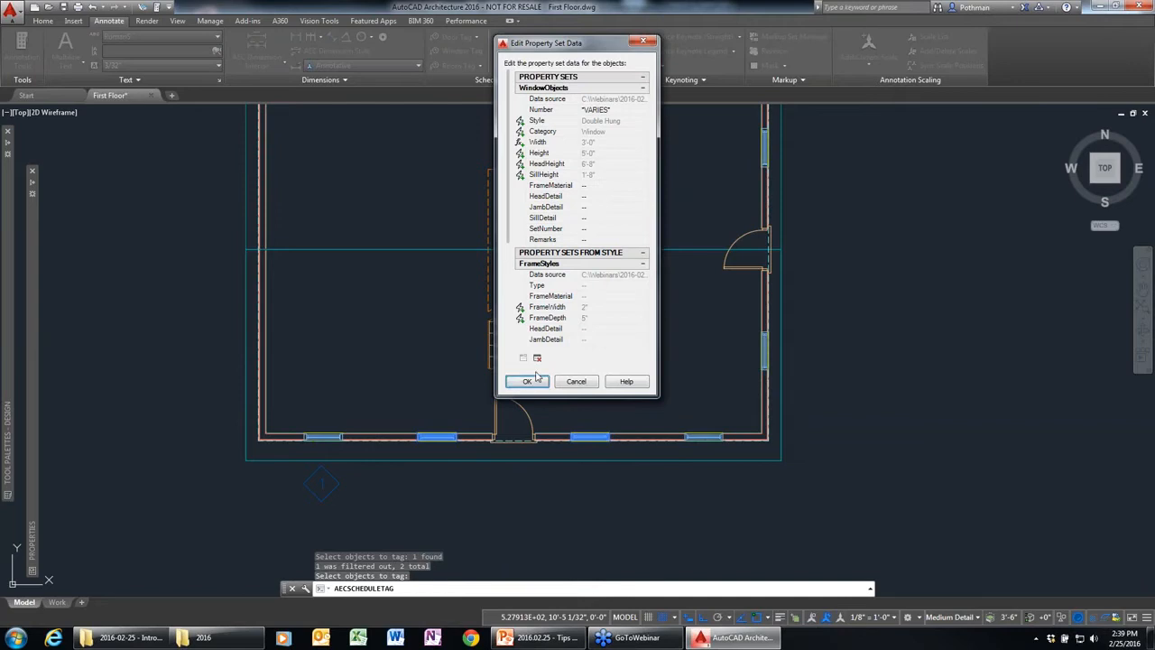
{"action": "left_click", "coordinate": [528, 381]}
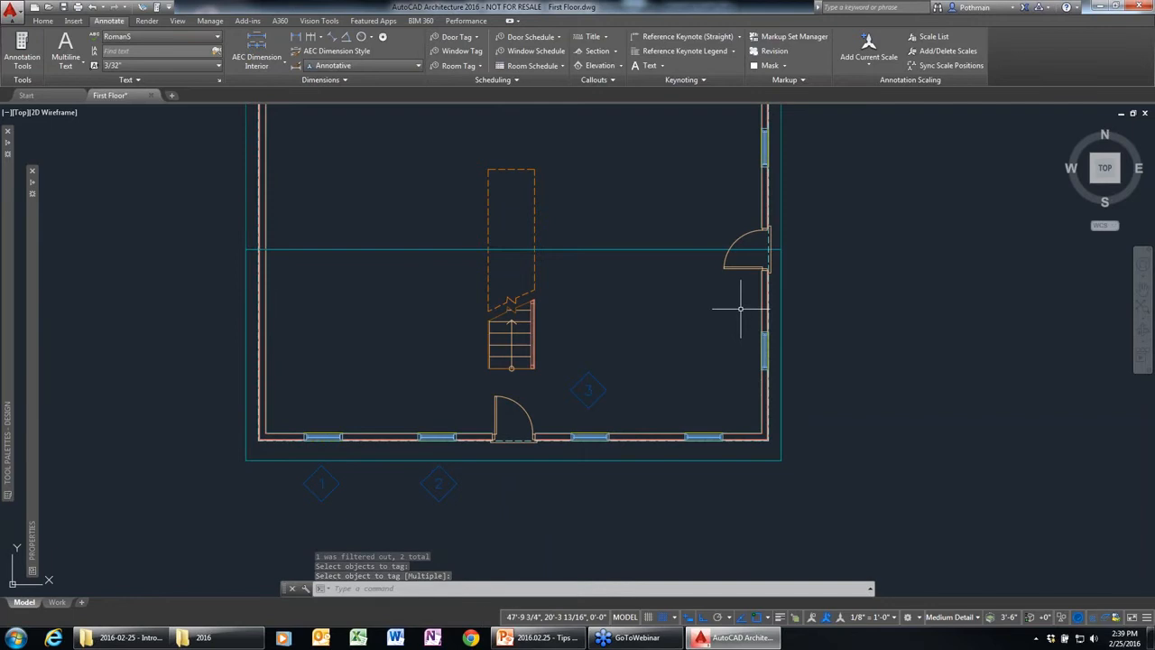
Step: Create a window schedule from the entire floor plan and place the table at default size east of the building
{"action": "scroll", "coordinate": [658, 356], "scroll_direction": "down", "scroll_amount": 2}
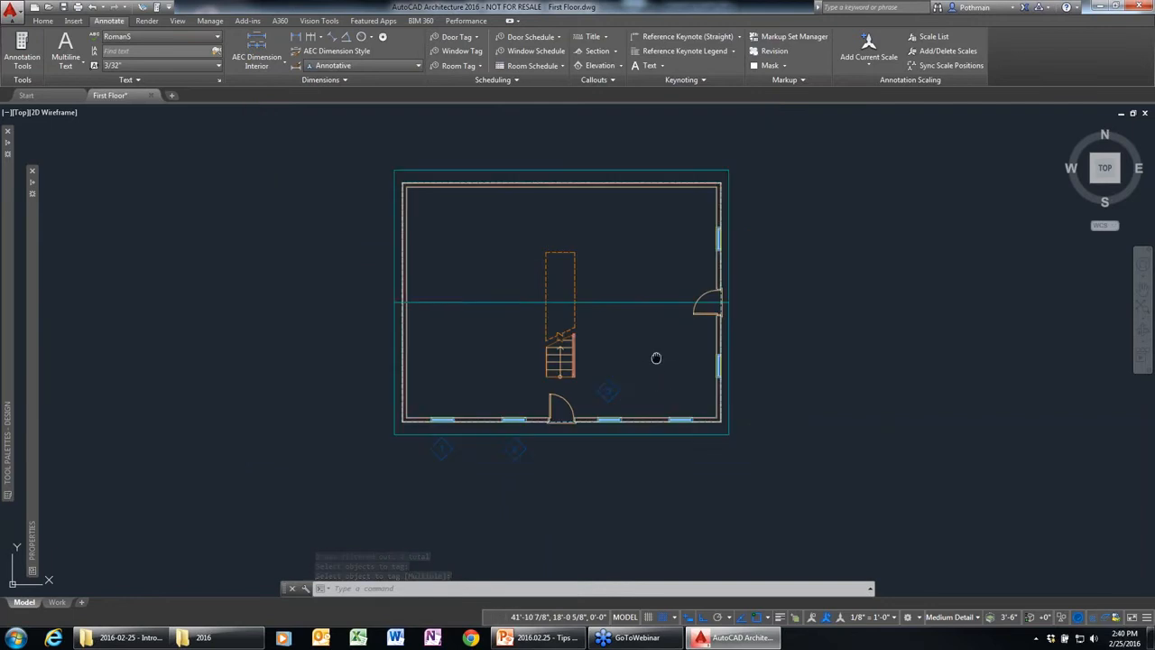
{"action": "middle_click_drag", "start_coordinate": [657, 356], "coordinate": [472, 342]}
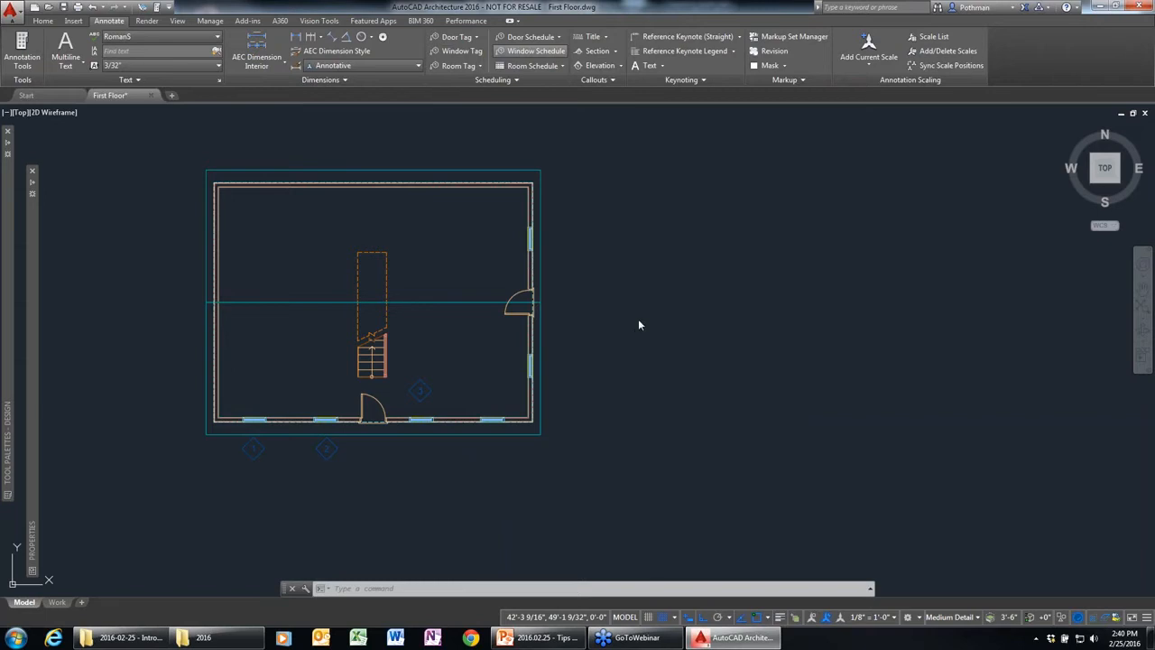
{"action": "left_click", "coordinate": [664, 515]}
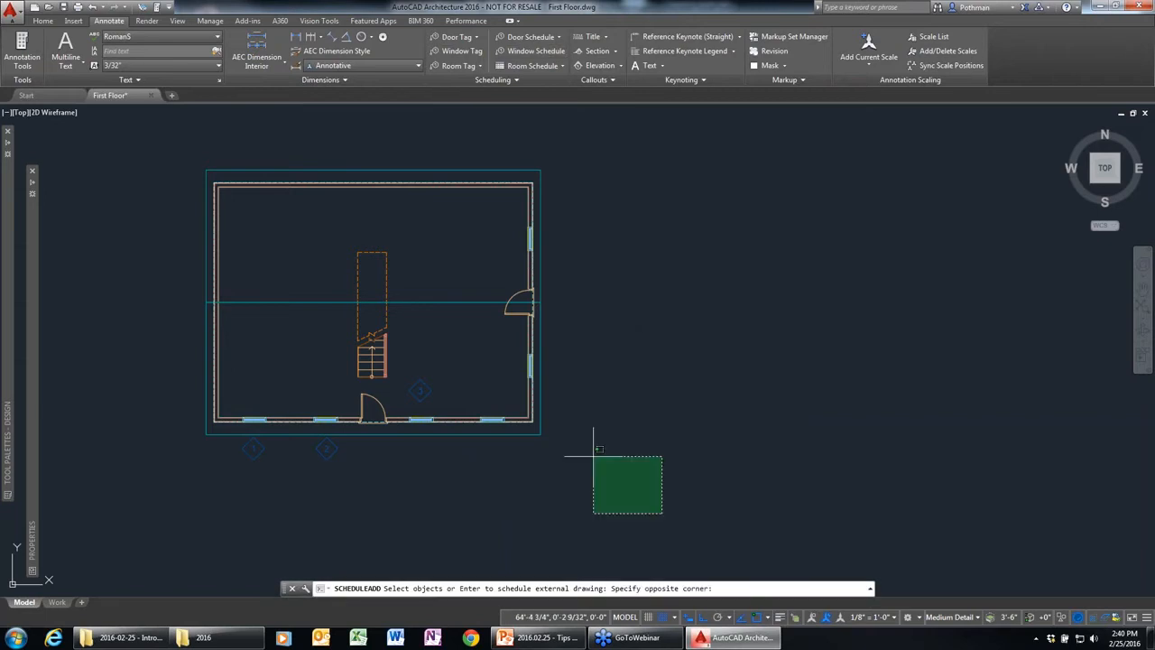
{"action": "left_click", "coordinate": [179, 115]}
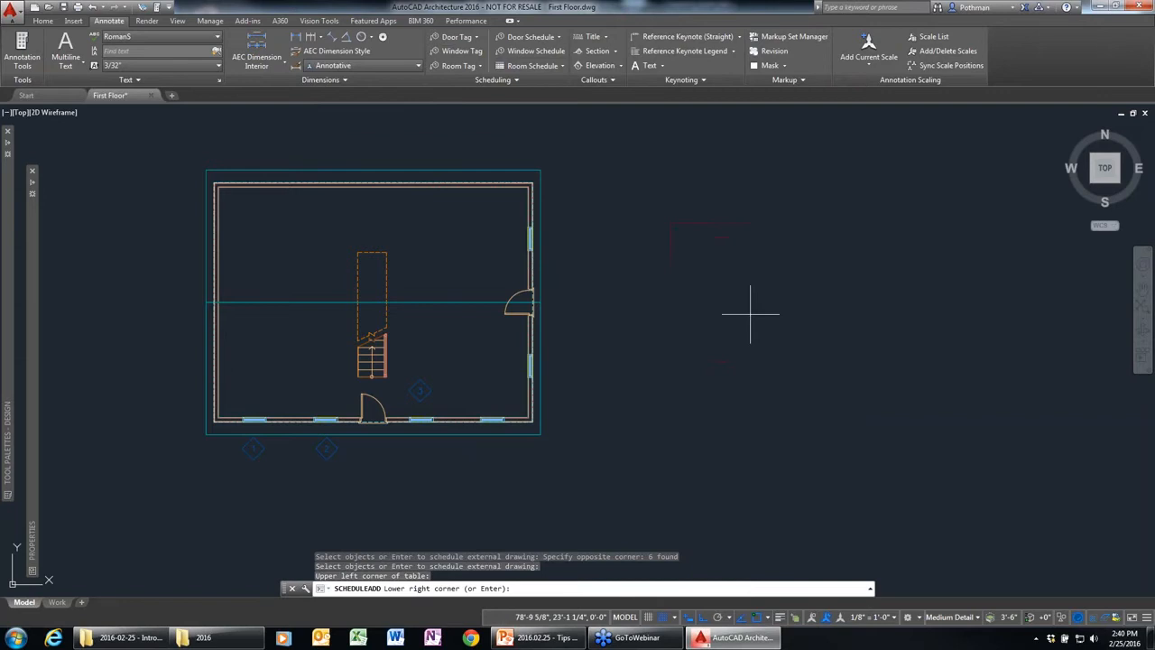
{"action": "key", "text": "Return"}
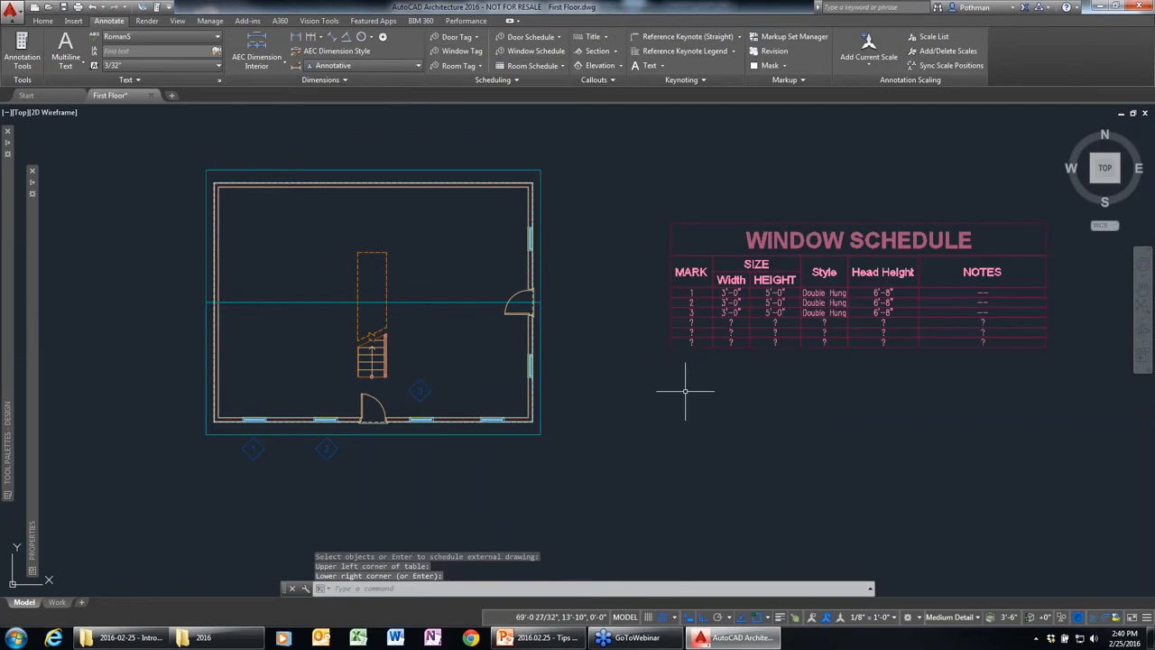
Step: Use Add Selected on window tag 3 to tag the easternmost south wall window, placing the tag inside the building
{"action": "scroll", "coordinate": [745, 312], "scroll_direction": "up", "scroll_amount": 2}
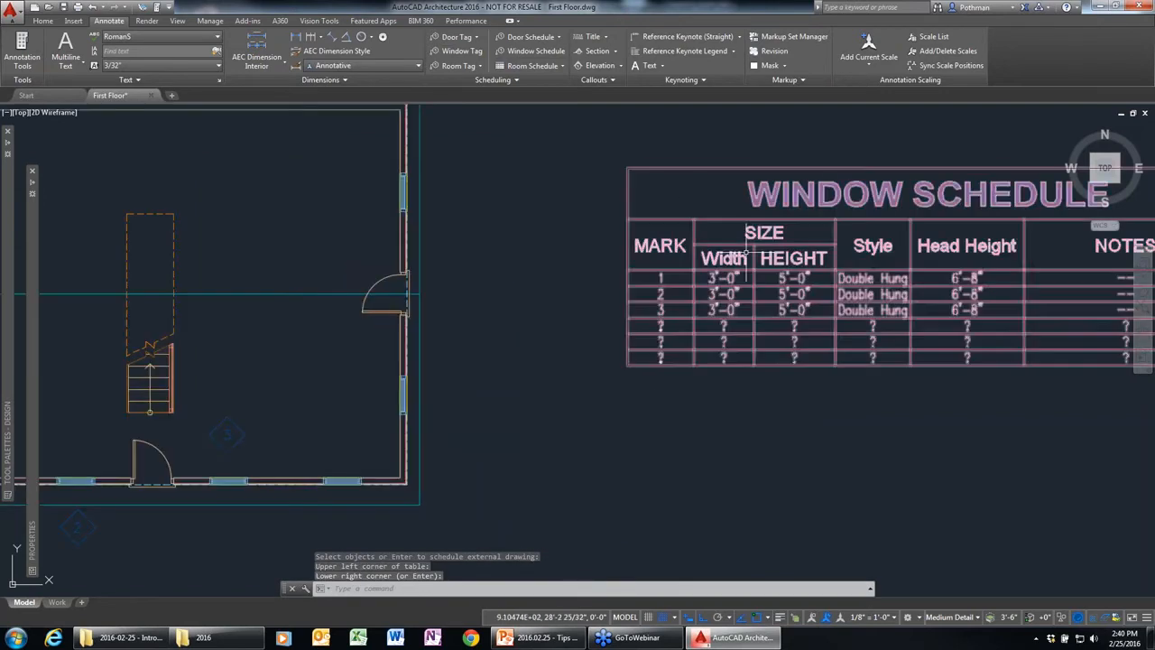
{"action": "left_click", "coordinate": [268, 436]}
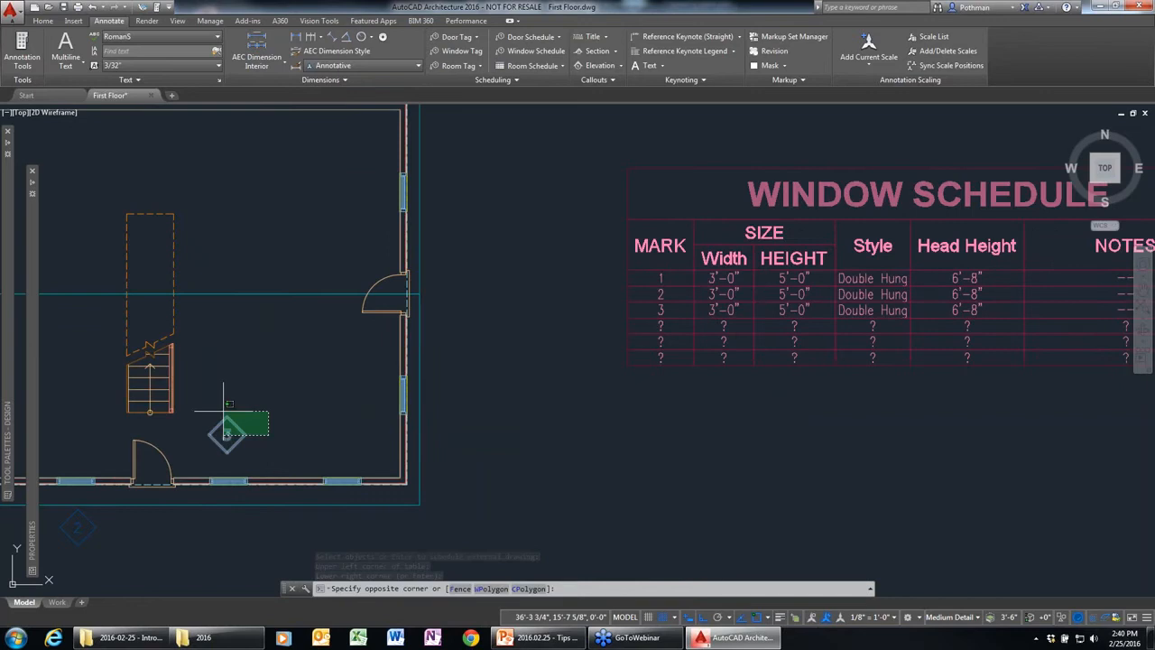
{"action": "left_click", "coordinate": [224, 411]}
{"action": "right_click", "coordinate": [264, 408]}
{"action": "left_click", "coordinate": [289, 260]}
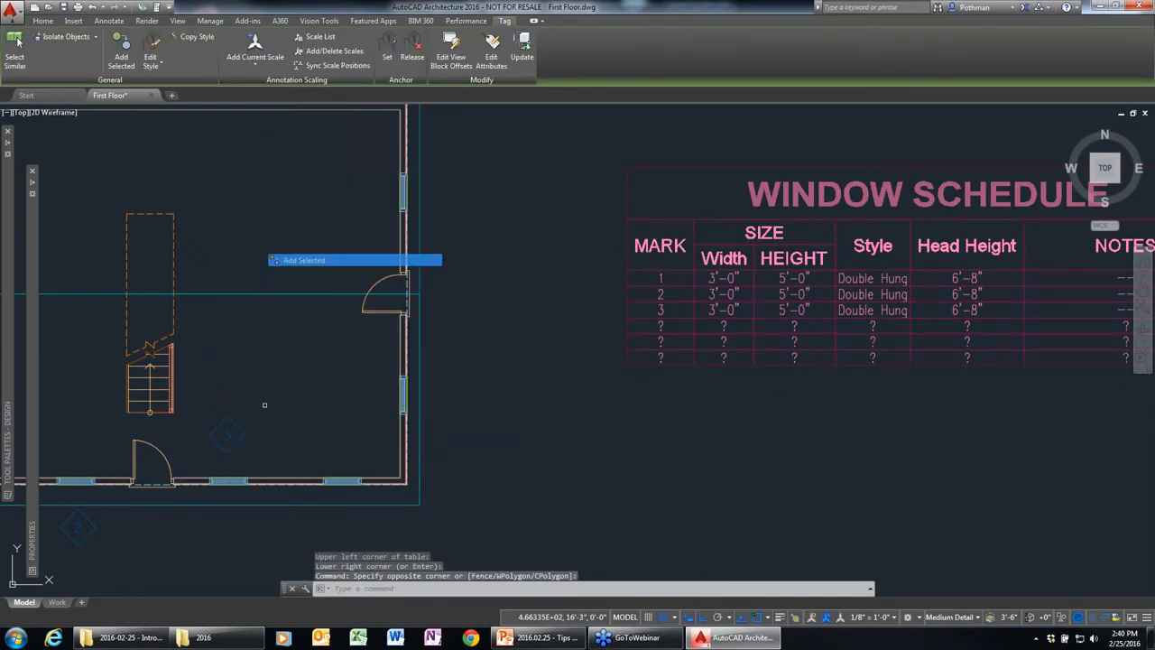
{"action": "left_click", "coordinate": [341, 481]}
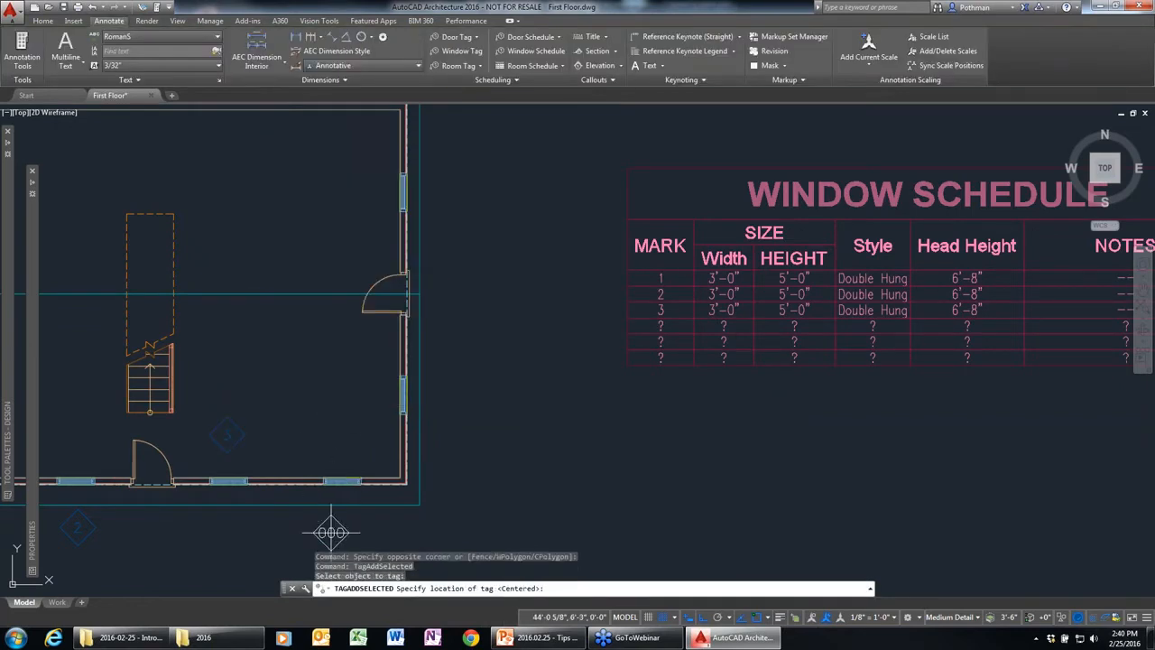
{"action": "left_click", "coordinate": [337, 439]}
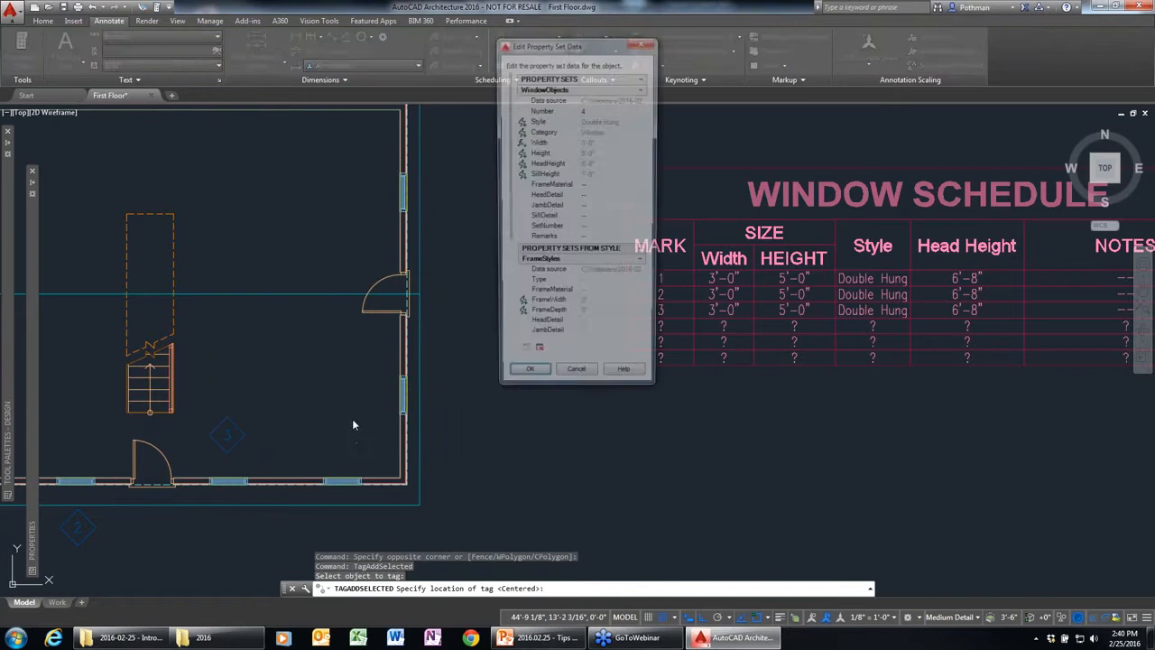
{"action": "key", "text": "Return"}
Step: Tag both east wall windows, placing each tag outside beside its window and accepting the property set data
{"action": "left_click", "coordinate": [402, 394]}
{"action": "left_click", "coordinate": [452, 398]}
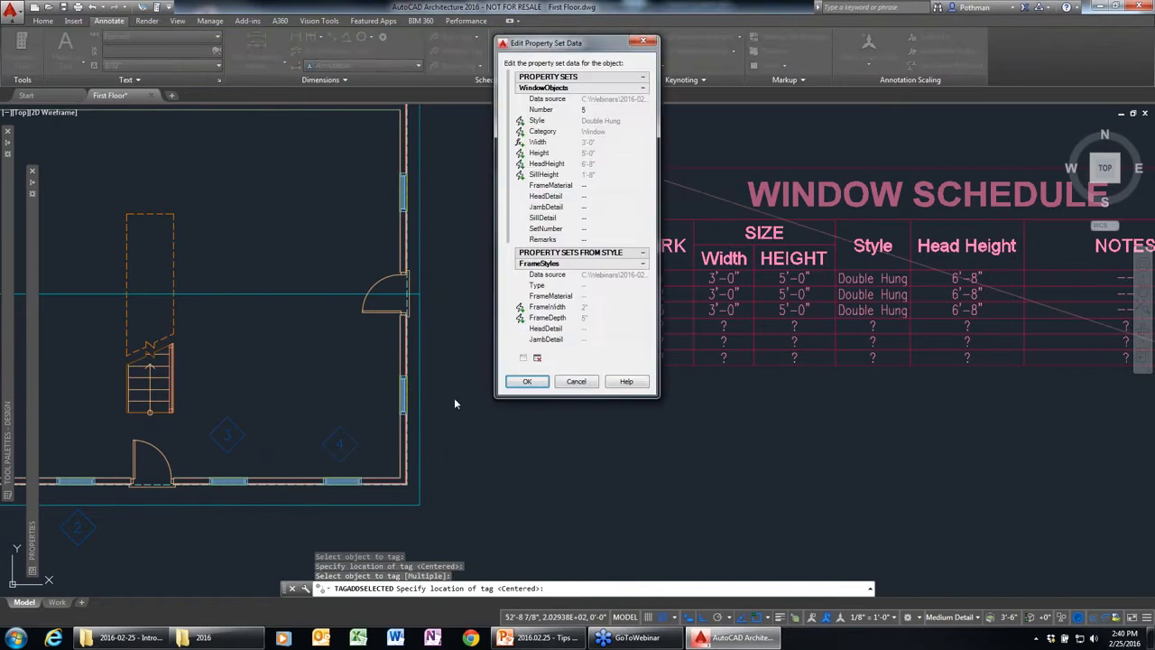
{"action": "key", "text": "Return"}
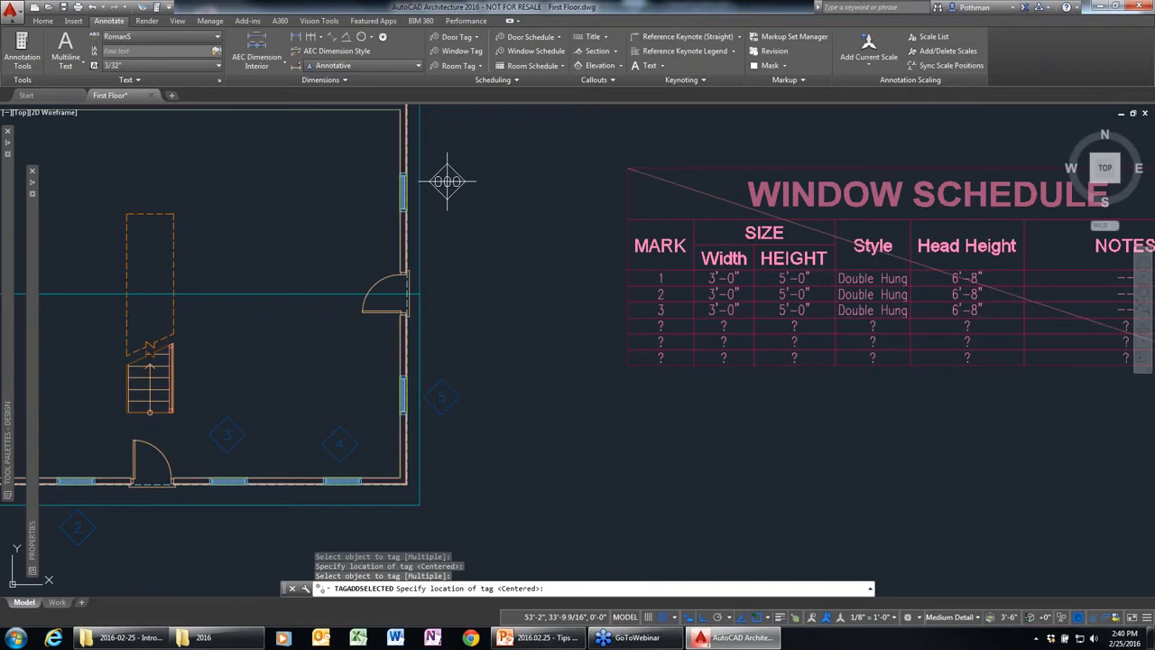
{"action": "left_click", "coordinate": [449, 187]}
{"action": "key", "text": "Return"}
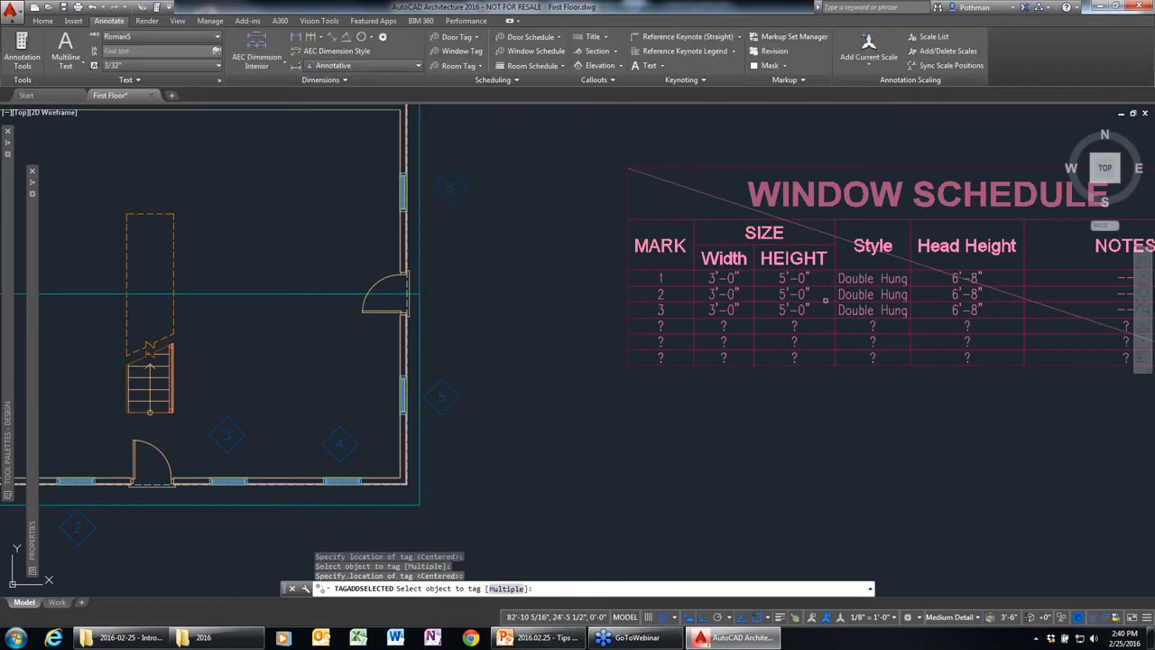
Step: Finish tagging, and update the window schedule table so that it includes the newly tagged windows
{"action": "key", "text": "Escape"}
{"action": "left_click", "coordinate": [794, 280]}
{"action": "left_click", "coordinate": [749, 307]}
{"action": "right_click", "coordinate": [749, 306]}
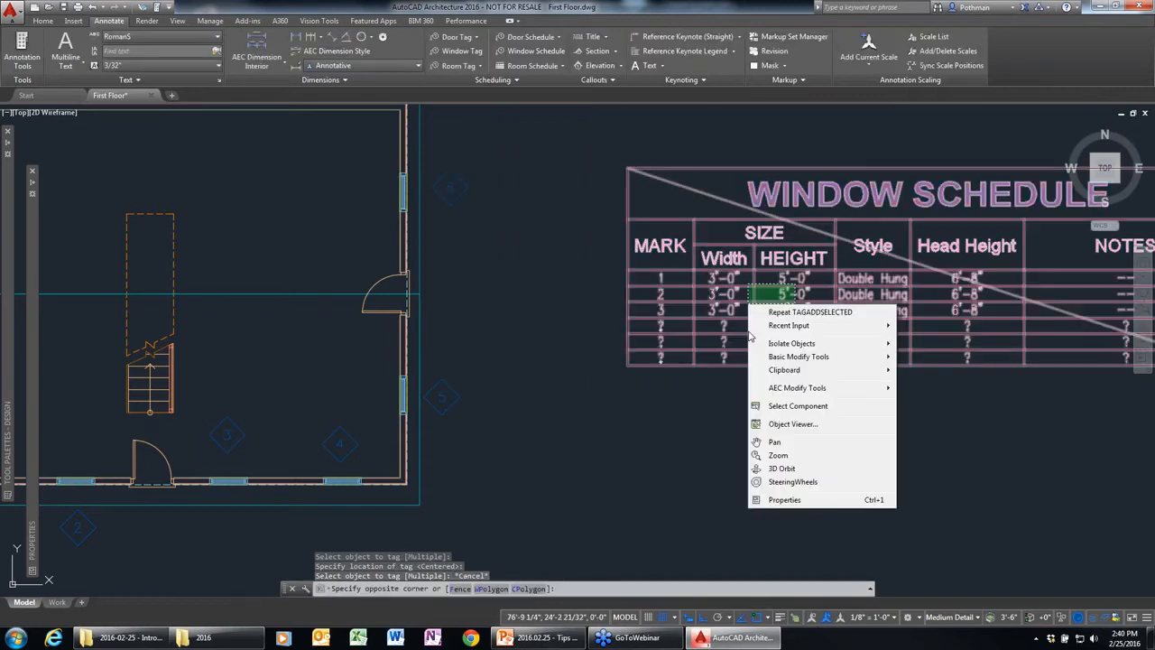
{"action": "left_click", "coordinate": [738, 192]}
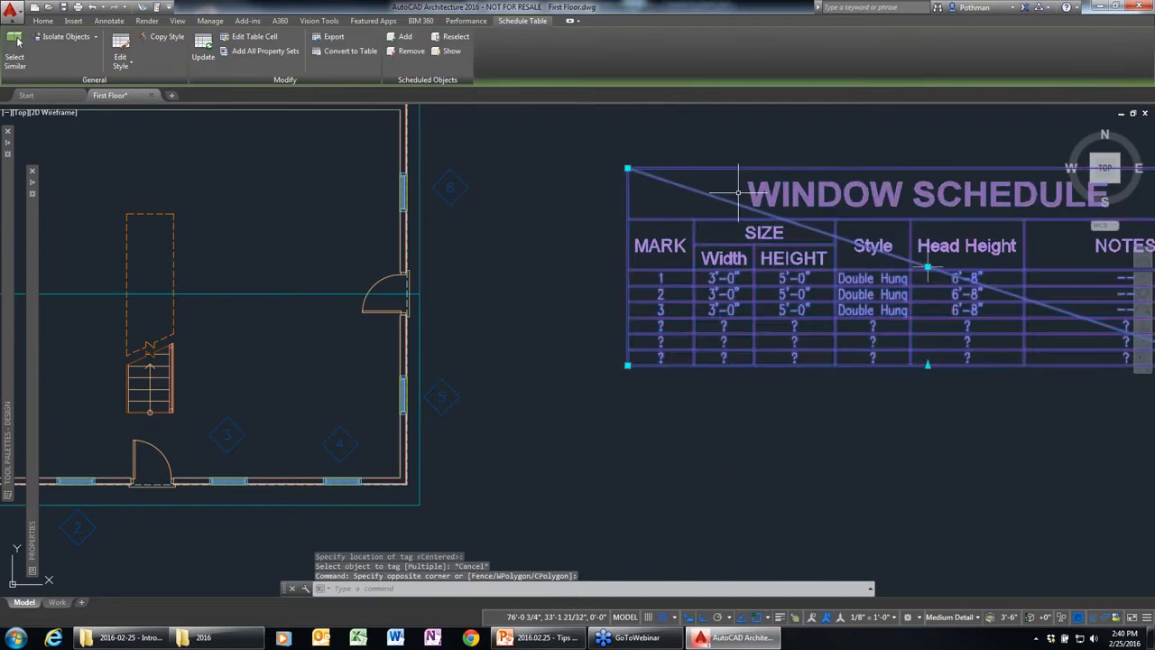
{"action": "right_click", "coordinate": [732, 269]}
{"action": "left_click", "coordinate": [774, 364]}
{"action": "key", "text": "Escape"}
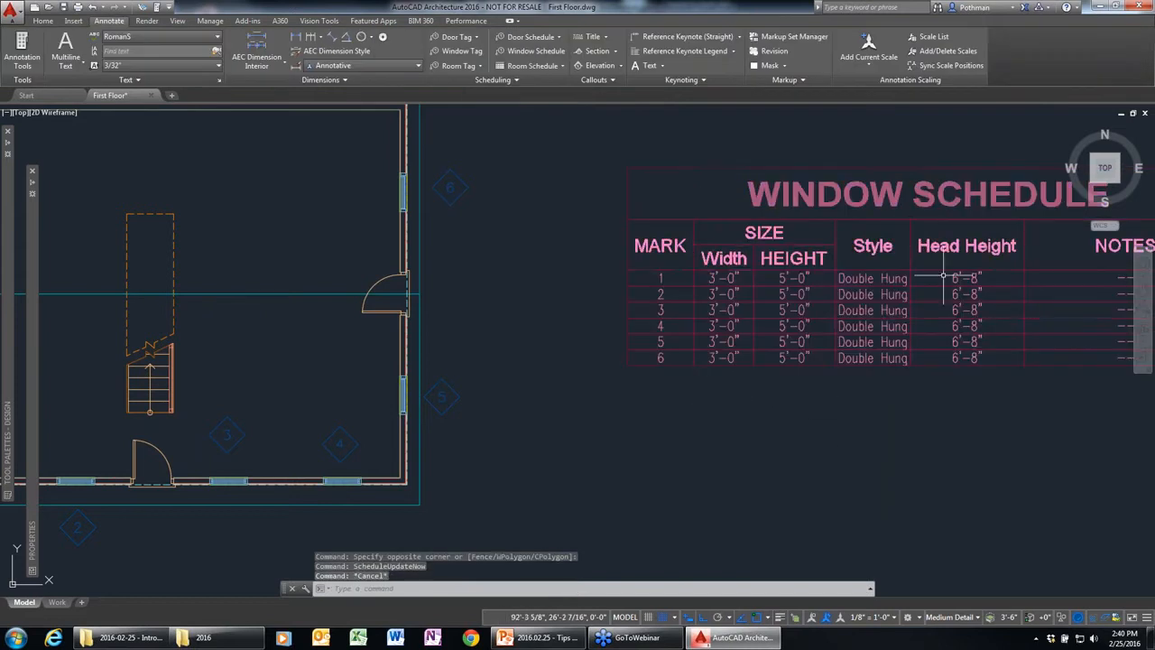
Step: Set the window schedule's automatic update and its adding of new objects both to Yes
{"action": "scroll", "coordinate": [735, 356], "scroll_direction": "down", "scroll_amount": 2}
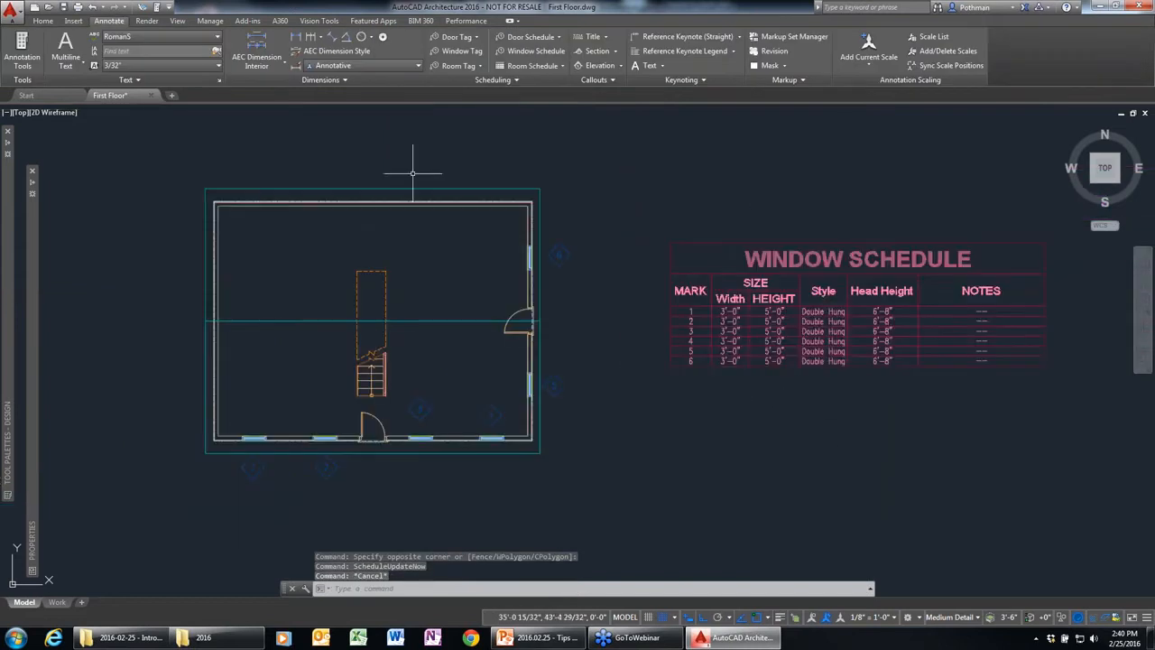
{"action": "scroll", "coordinate": [394, 180], "scroll_direction": "up", "scroll_amount": 4}
{"action": "scroll", "coordinate": [400, 232], "scroll_direction": "down", "scroll_amount": 2}
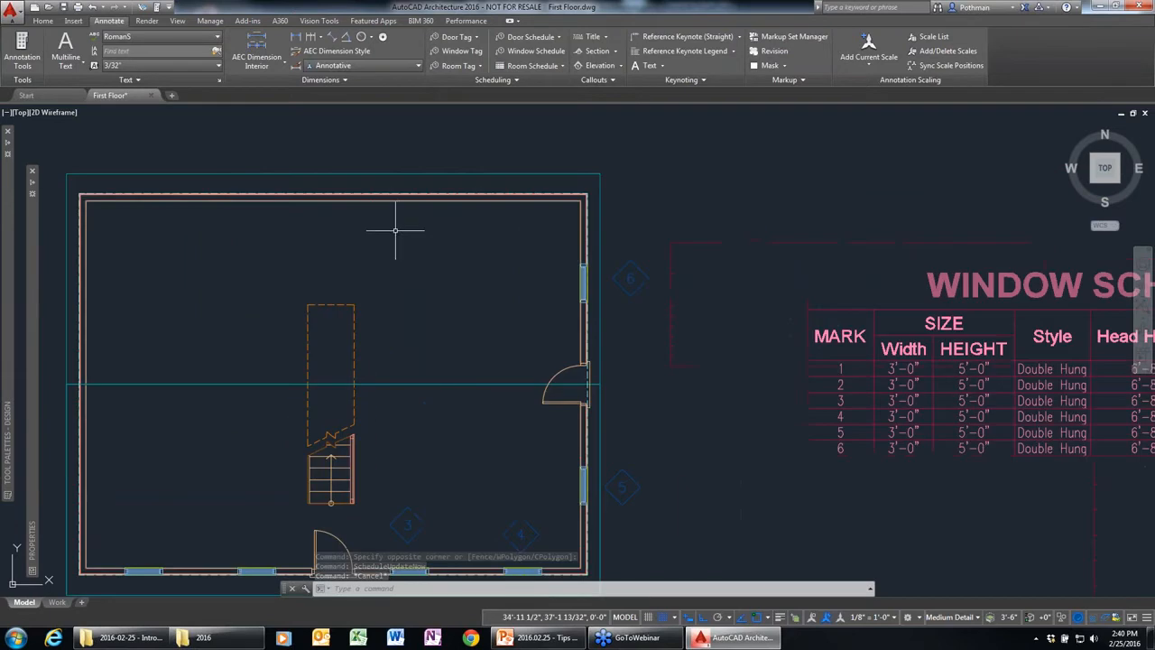
{"action": "scroll", "coordinate": [395, 231], "scroll_direction": "down", "scroll_amount": 2}
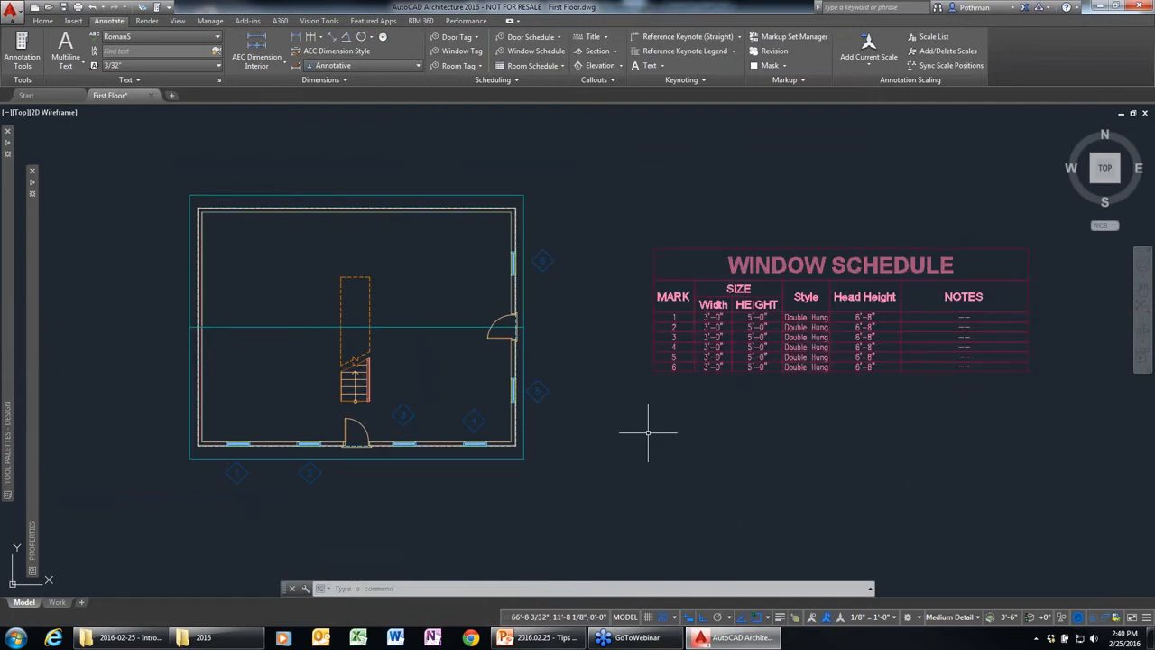
{"action": "left_click", "coordinate": [659, 332]}
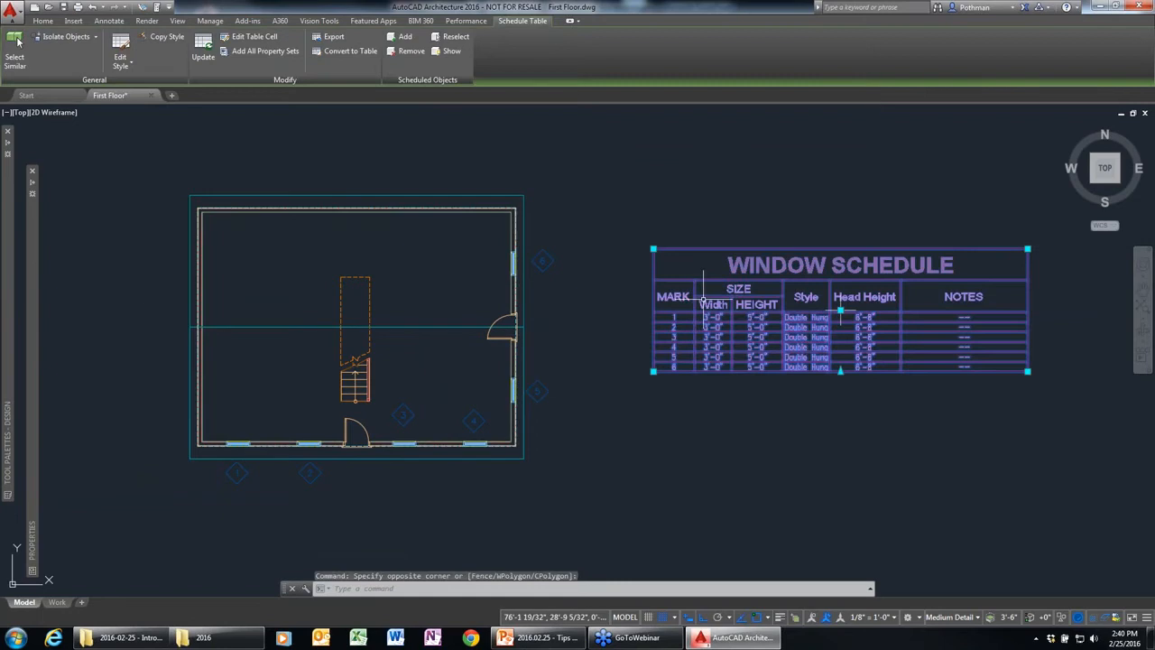
{"action": "mouse_move", "coordinate": [30, 339]}
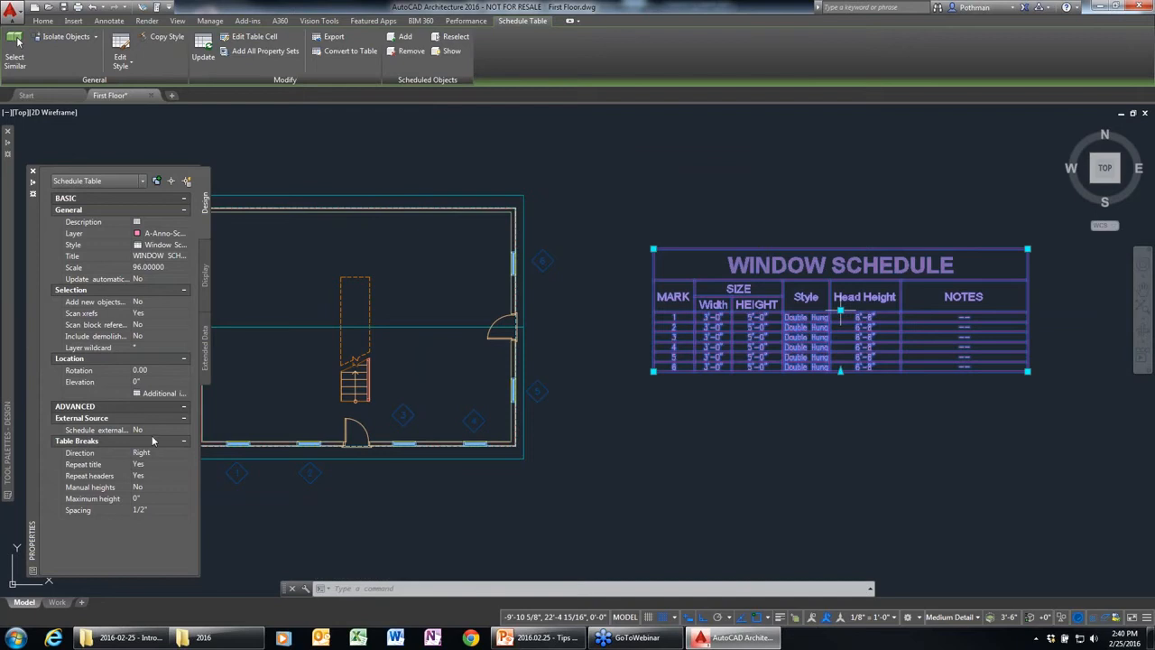
{"action": "left_click", "coordinate": [142, 277]}
{"action": "left_click", "coordinate": [143, 277]}
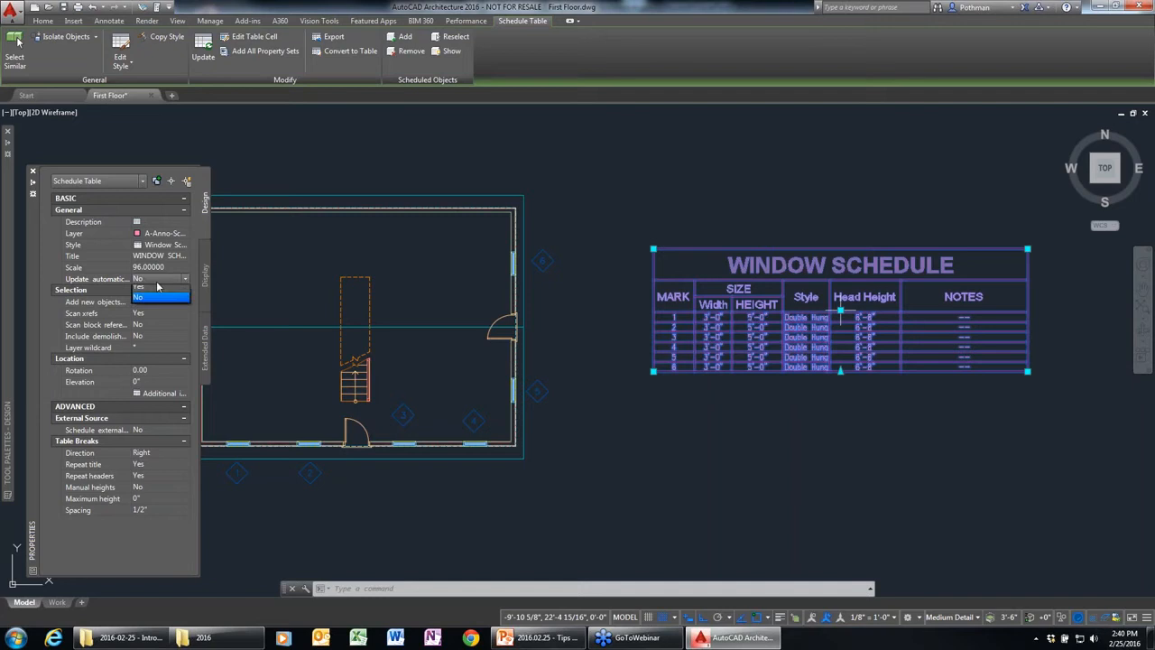
{"action": "left_click", "coordinate": [143, 288]}
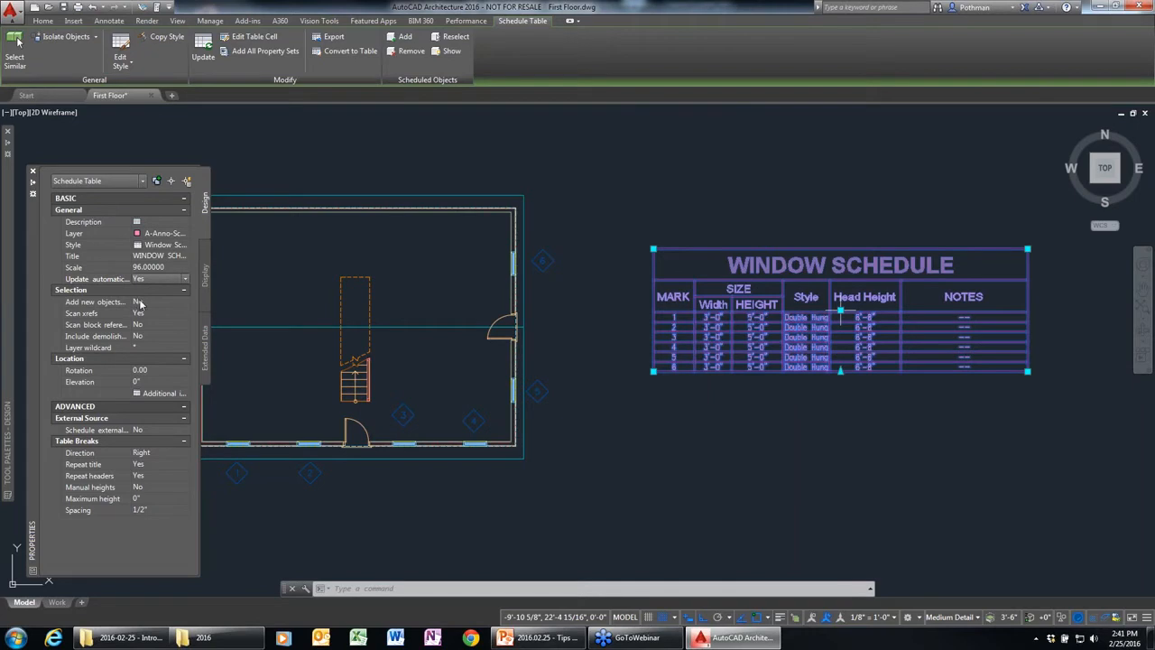
{"action": "left_click", "coordinate": [140, 302]}
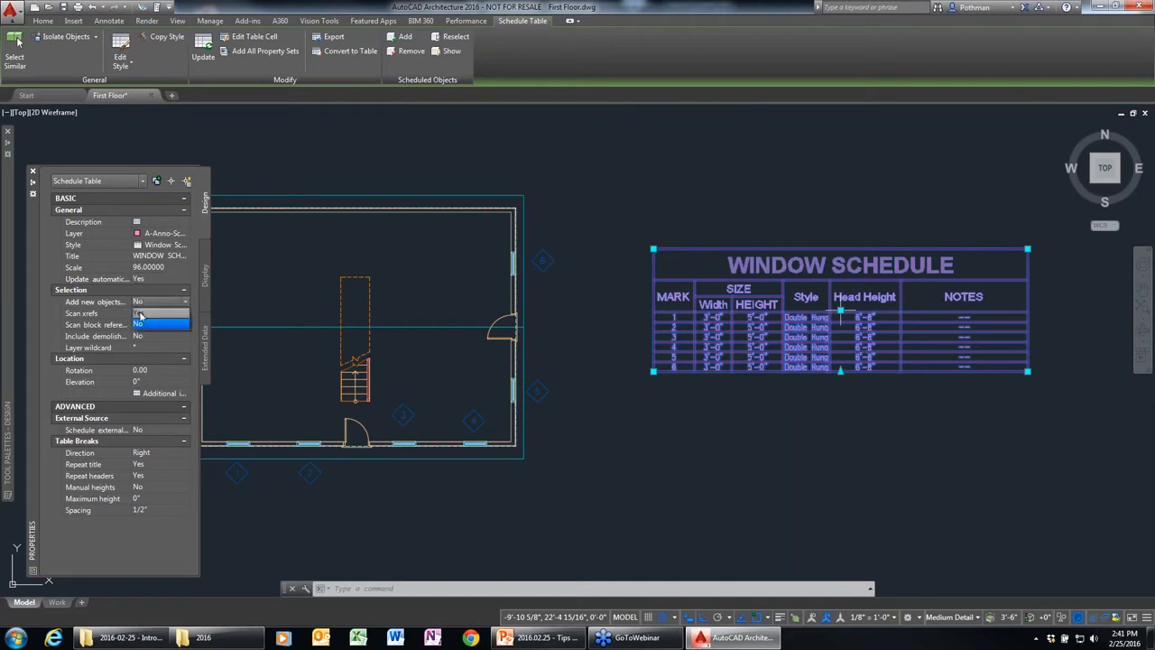
{"action": "left_click", "coordinate": [139, 313]}
{"action": "key", "text": "Escape"}
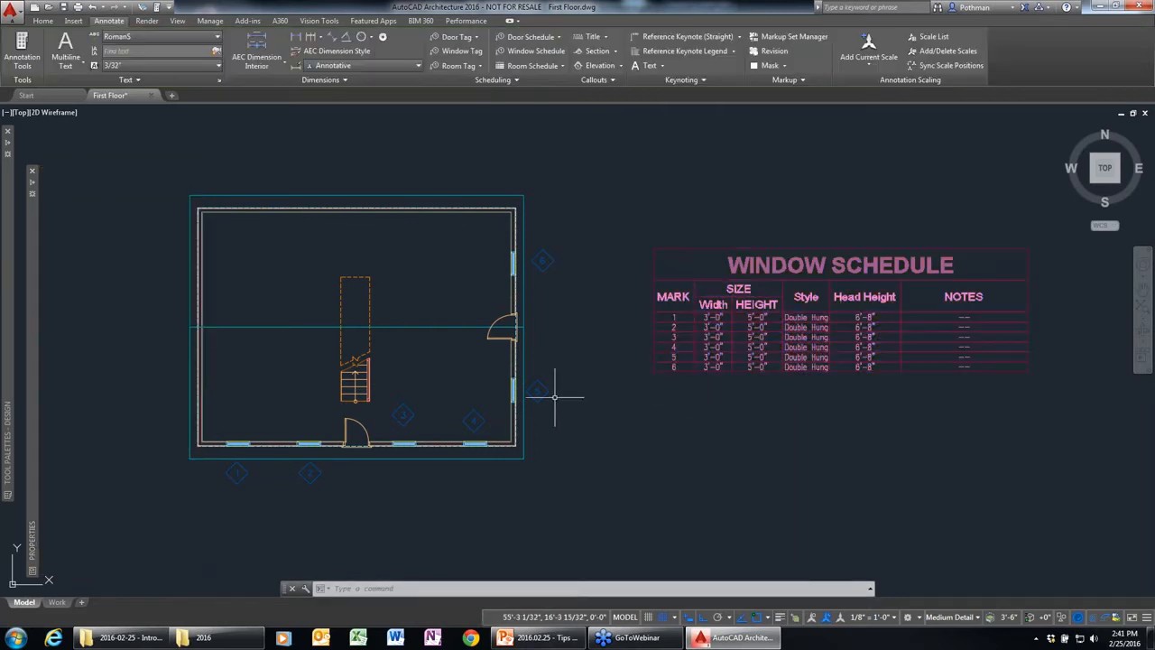
Step: Set the height of the south wall window with tag 3 to 4' and check its row in the window schedule
{"action": "left_click", "coordinate": [398, 442]}
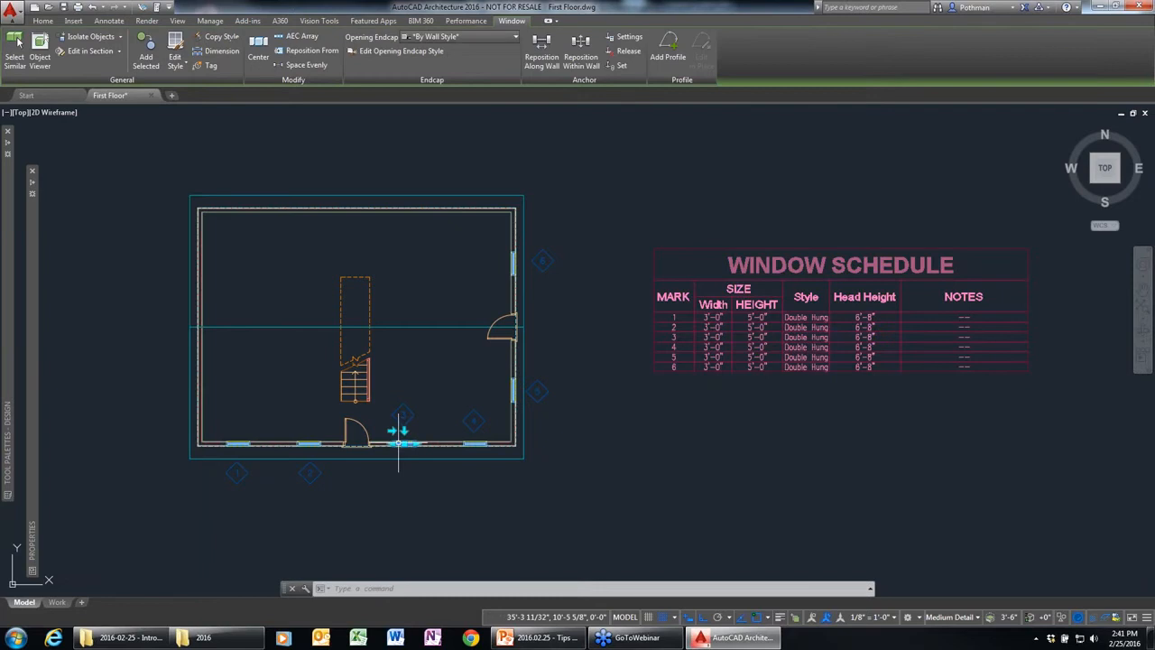
{"action": "mouse_move", "coordinate": [32, 434]}
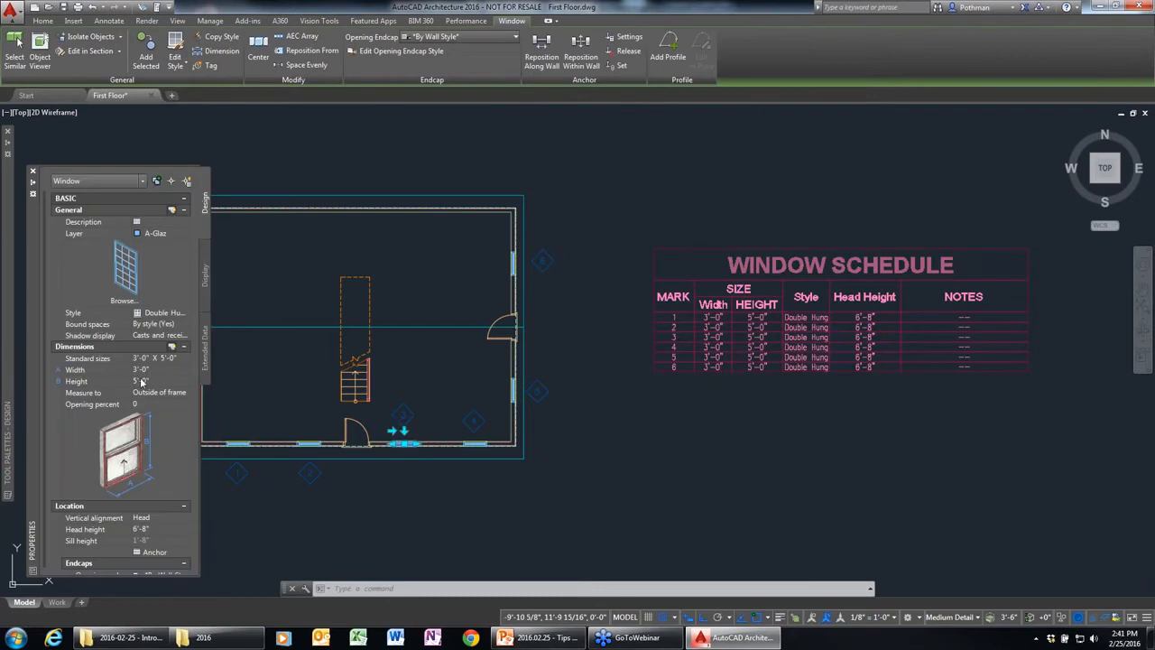
{"action": "left_click", "coordinate": [142, 381]}
{"action": "type", "text": "4'"}
{"action": "key", "text": "Return"}
{"action": "key", "text": "Escape"}
{"action": "scroll", "coordinate": [490, 482], "scroll_direction": "up", "scroll_amount": 4}
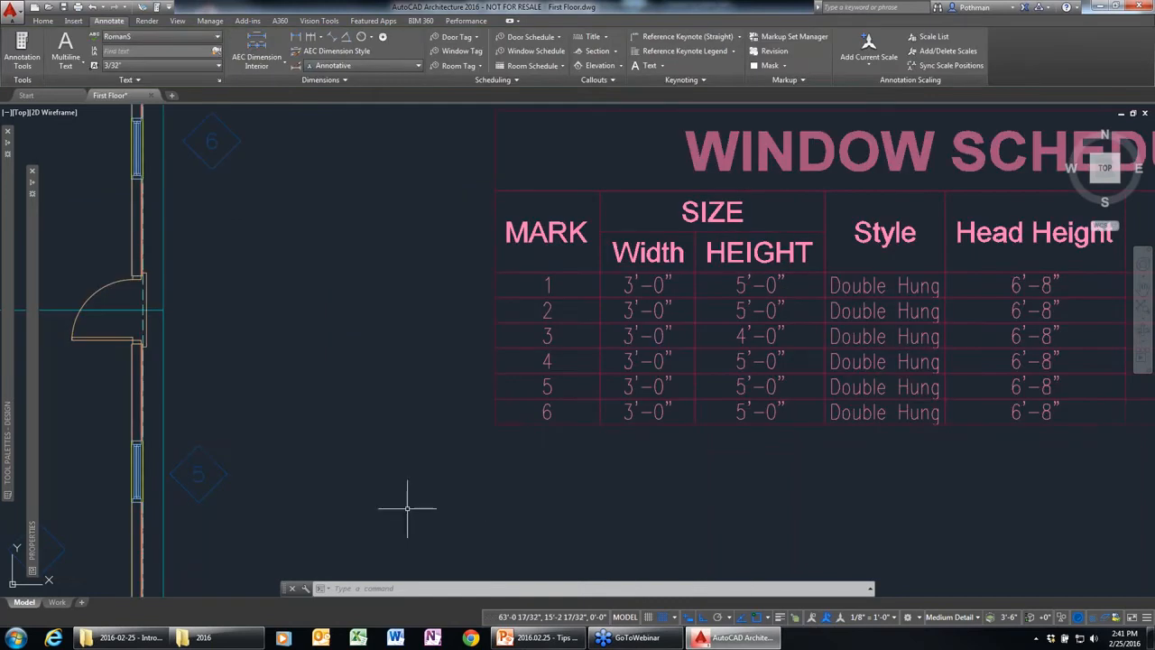
{"action": "scroll", "coordinate": [395, 404], "scroll_direction": "down", "scroll_amount": 2}
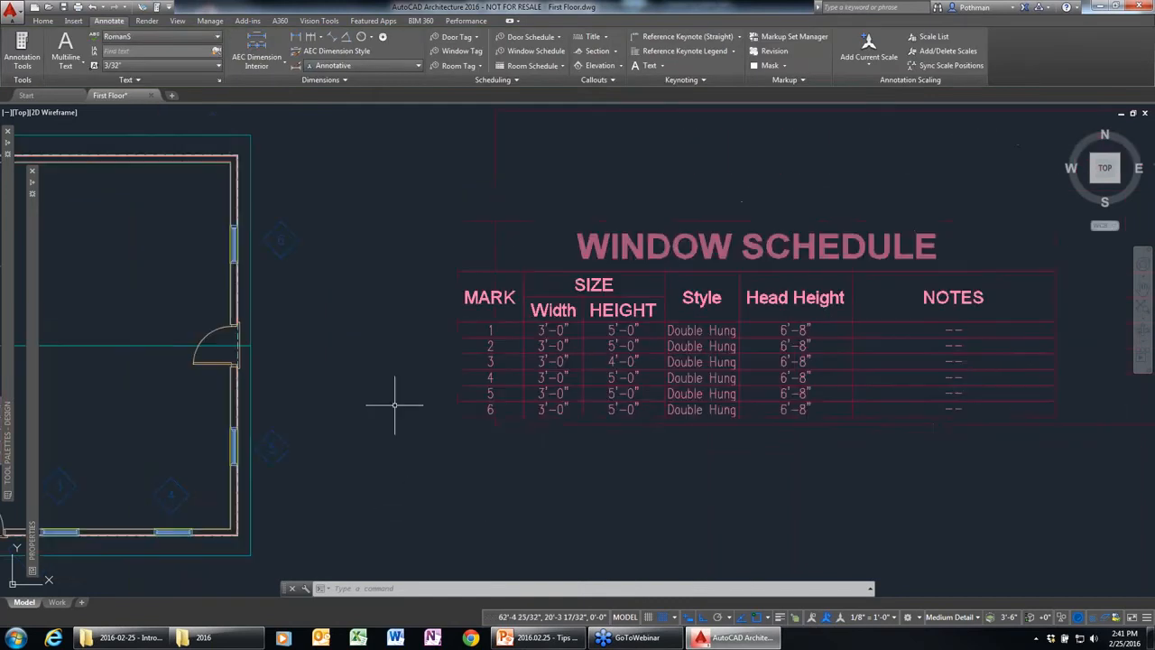
{"action": "scroll", "coordinate": [394, 404], "scroll_direction": "down", "scroll_amount": 3}
{"action": "middle_click_drag", "start_coordinate": [379, 410], "coordinate": [380, 383]}
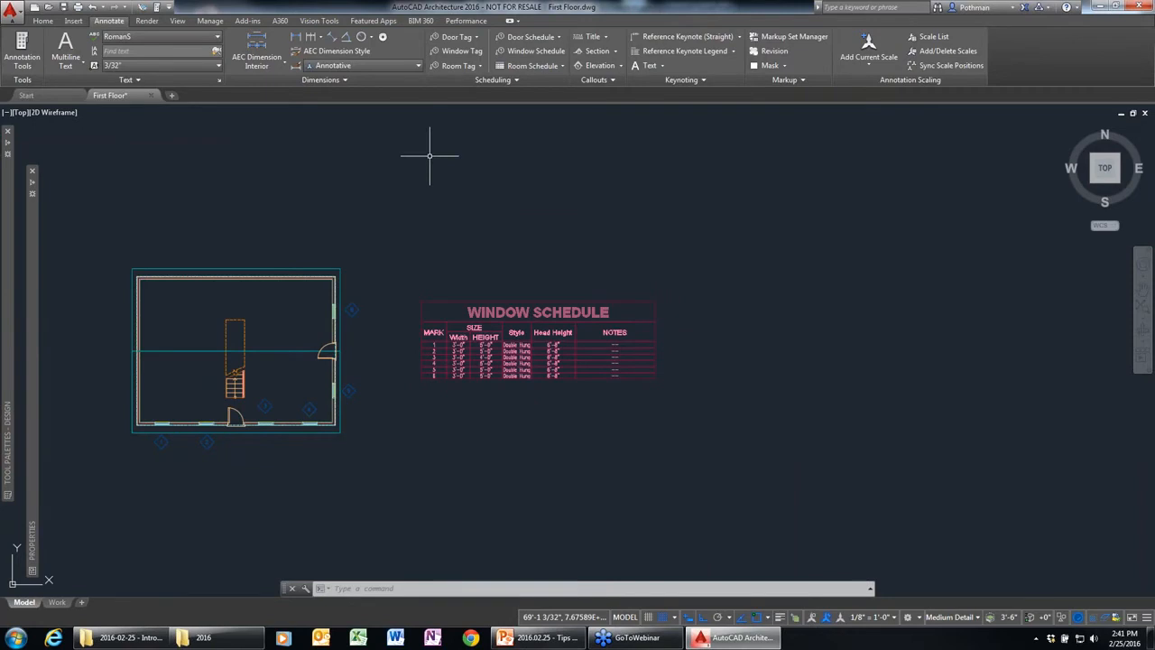
{"action": "left_click", "coordinate": [596, 65]}
{"action": "left_click", "coordinate": [235, 464]}
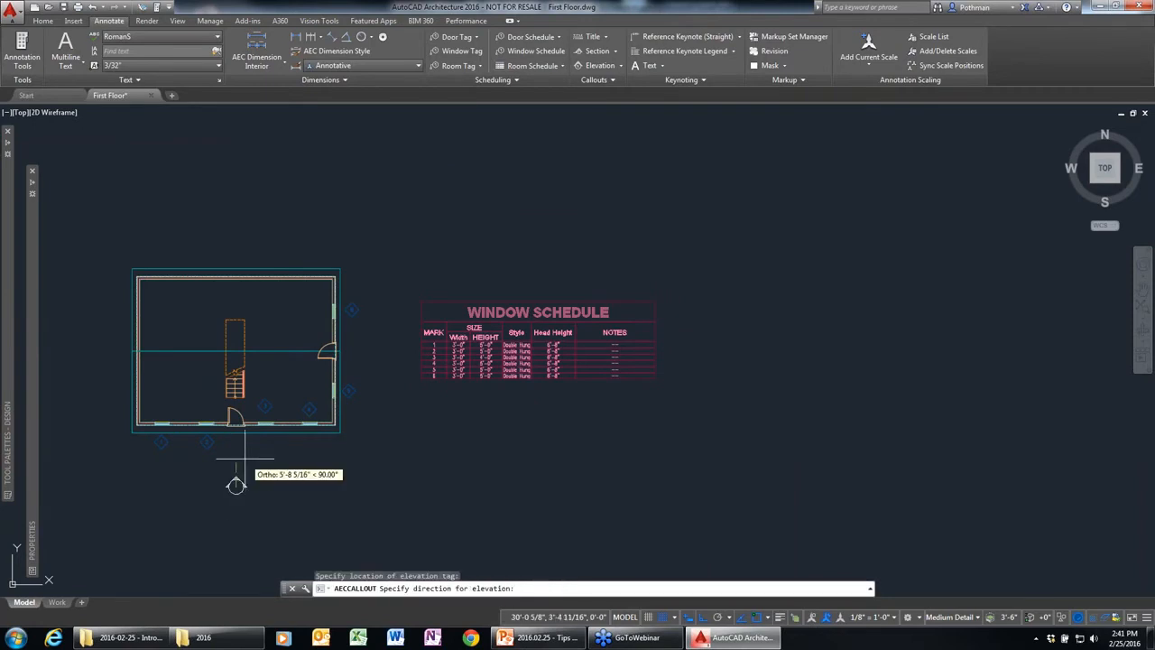
{"action": "left_click", "coordinate": [317, 454]}
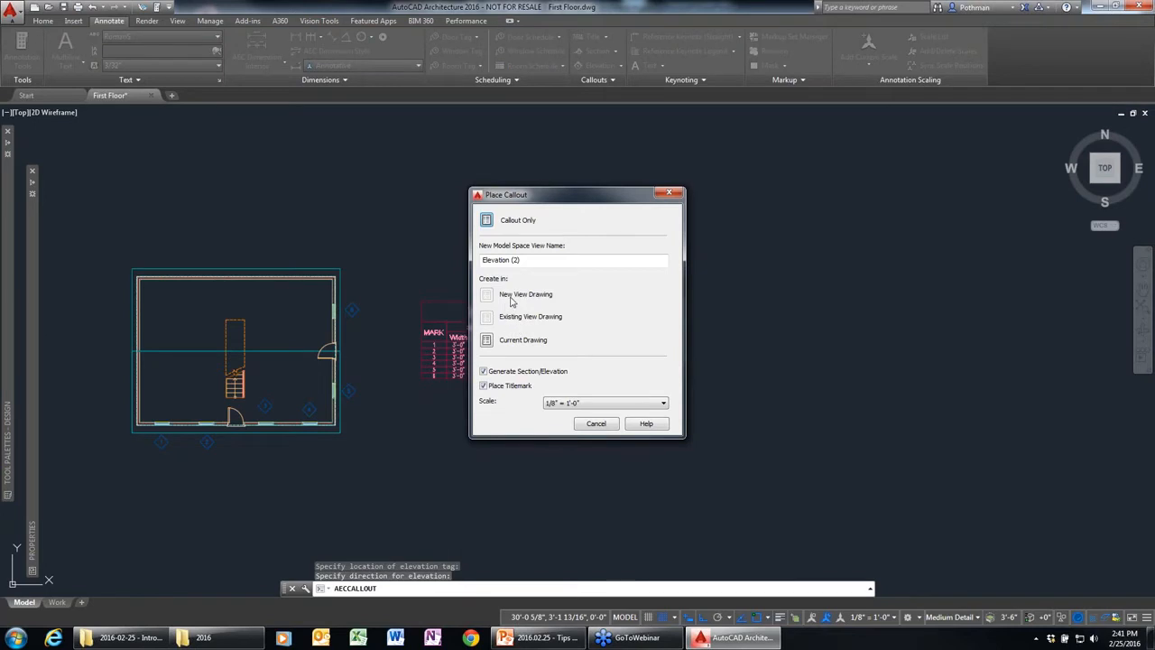
{"action": "left_click", "coordinate": [488, 342]}
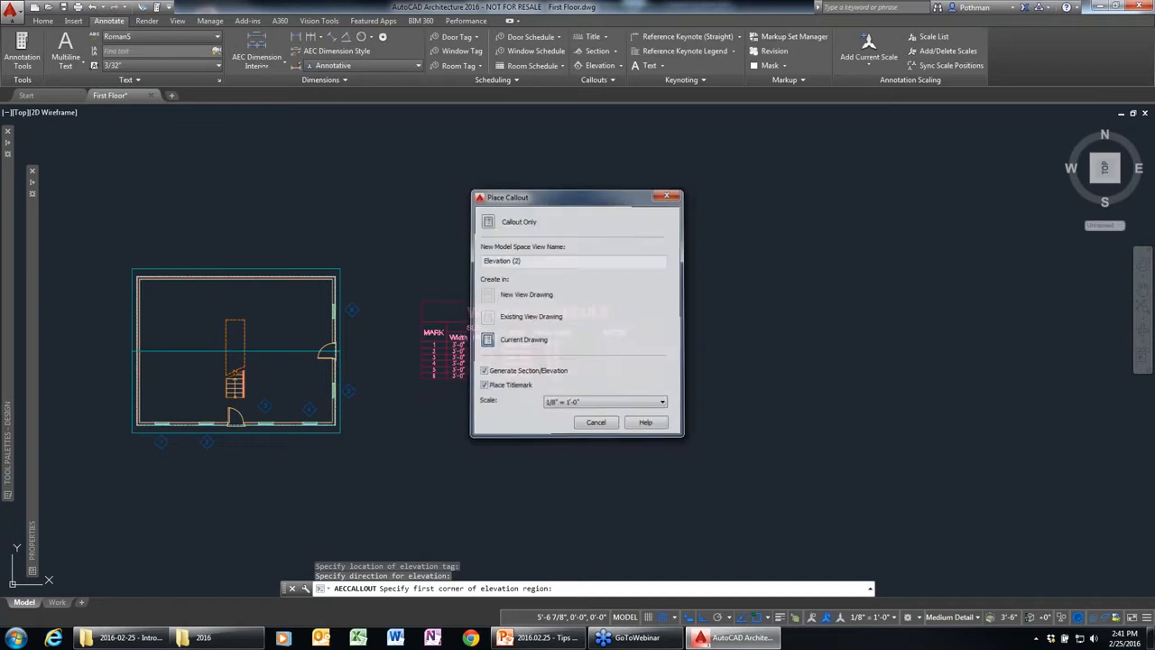
{"action": "left_click", "coordinate": [112, 456]}
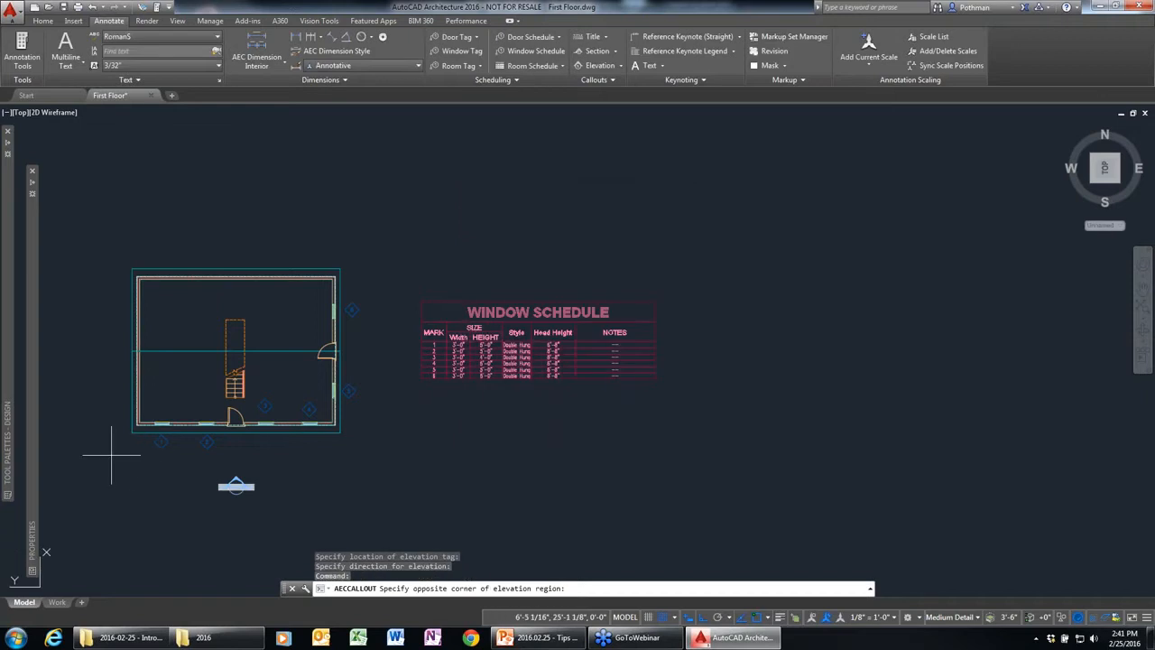
{"action": "left_click", "coordinate": [366, 296]}
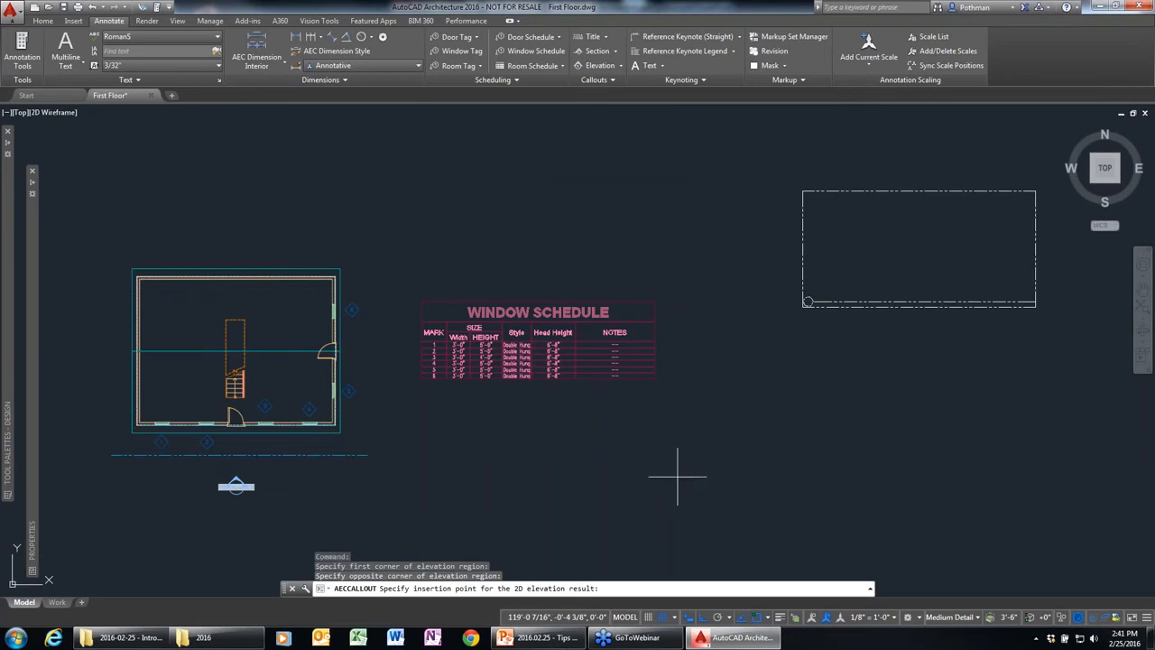
{"action": "key", "text": "Escape"}
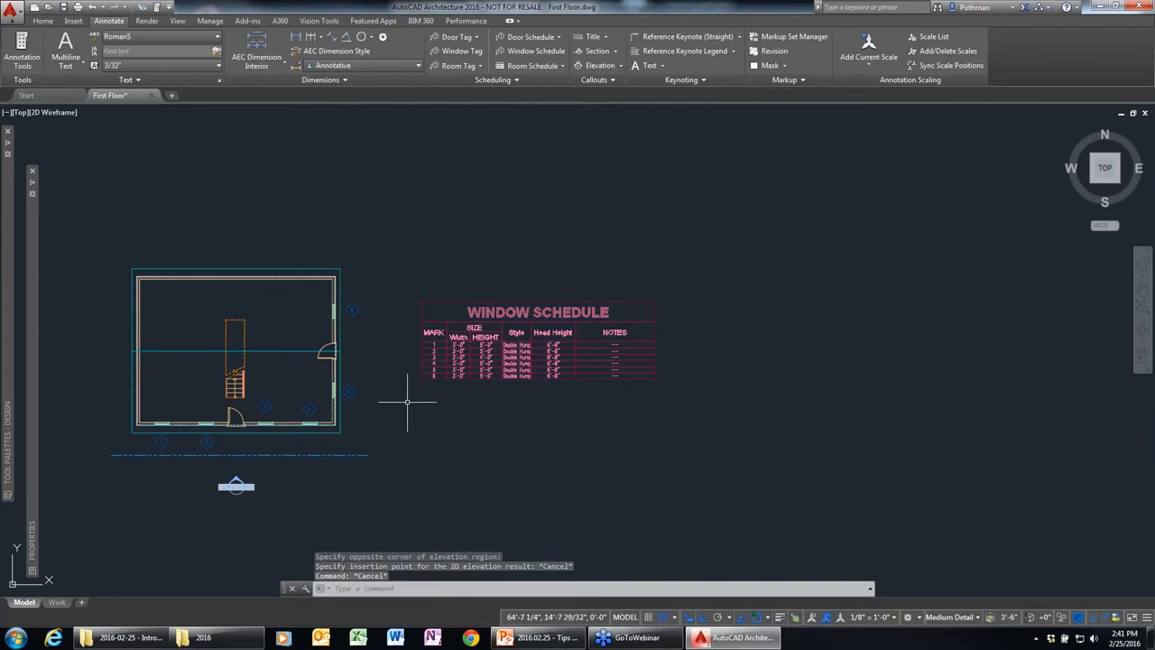
{"action": "key", "text": "ctrl+z"}
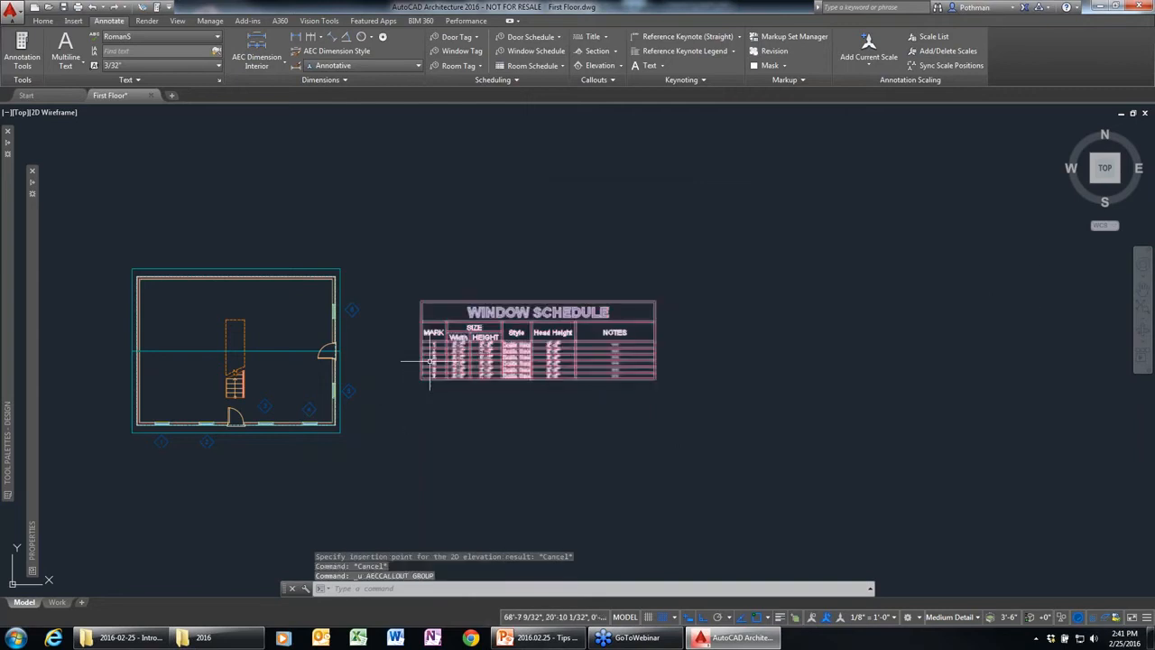
Step: Place a north-facing elevation callout south of the building and generate its elevation with titlemark in the current drawing, east of the window schedule
{"action": "left_click", "coordinate": [600, 65]}
{"action": "left_click", "coordinate": [232, 492]}
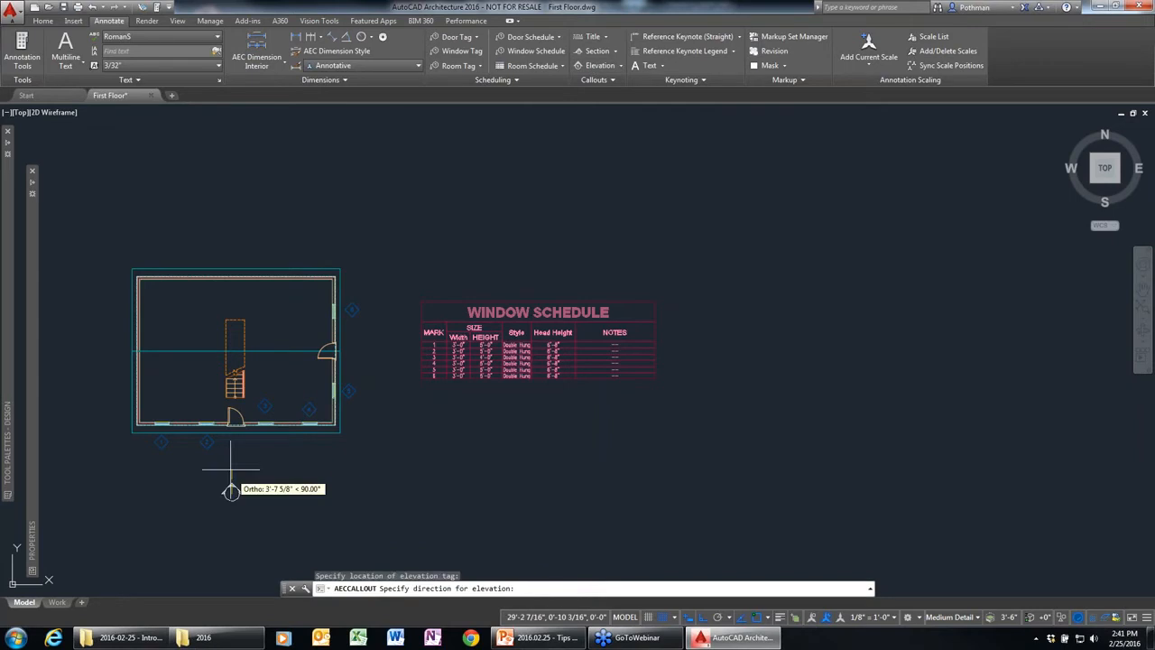
{"action": "left_click", "coordinate": [231, 464]}
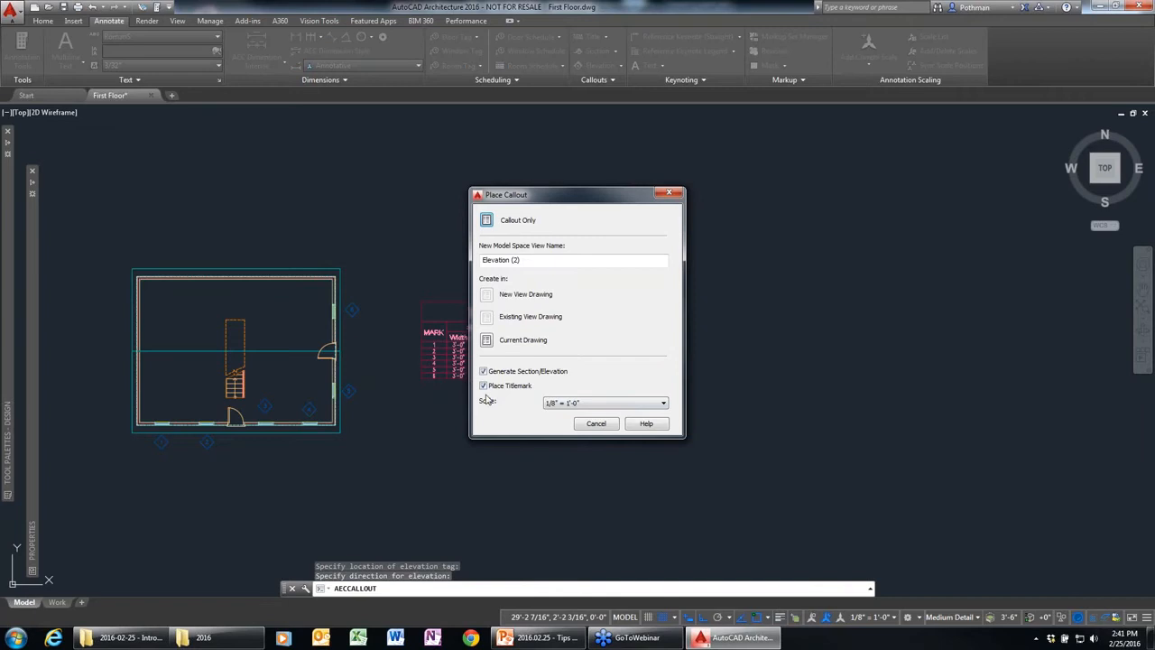
{"action": "left_click", "coordinate": [486, 340]}
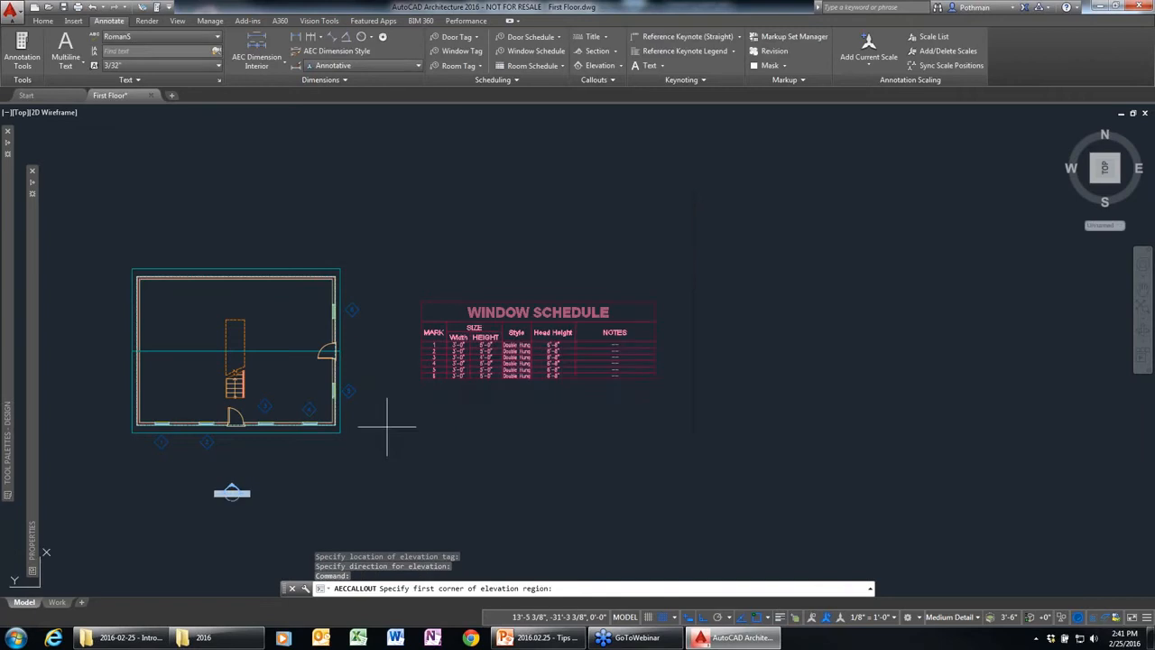
{"action": "left_click", "coordinate": [79, 444]}
{"action": "left_click", "coordinate": [375, 317]}
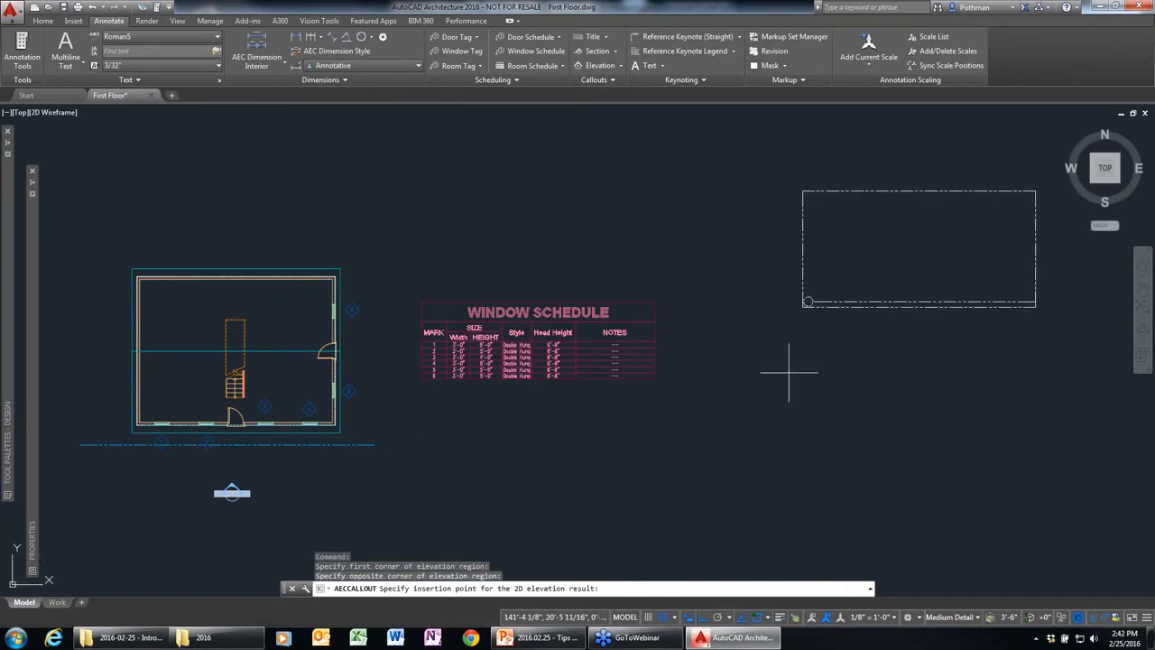
{"action": "left_click", "coordinate": [779, 349]}
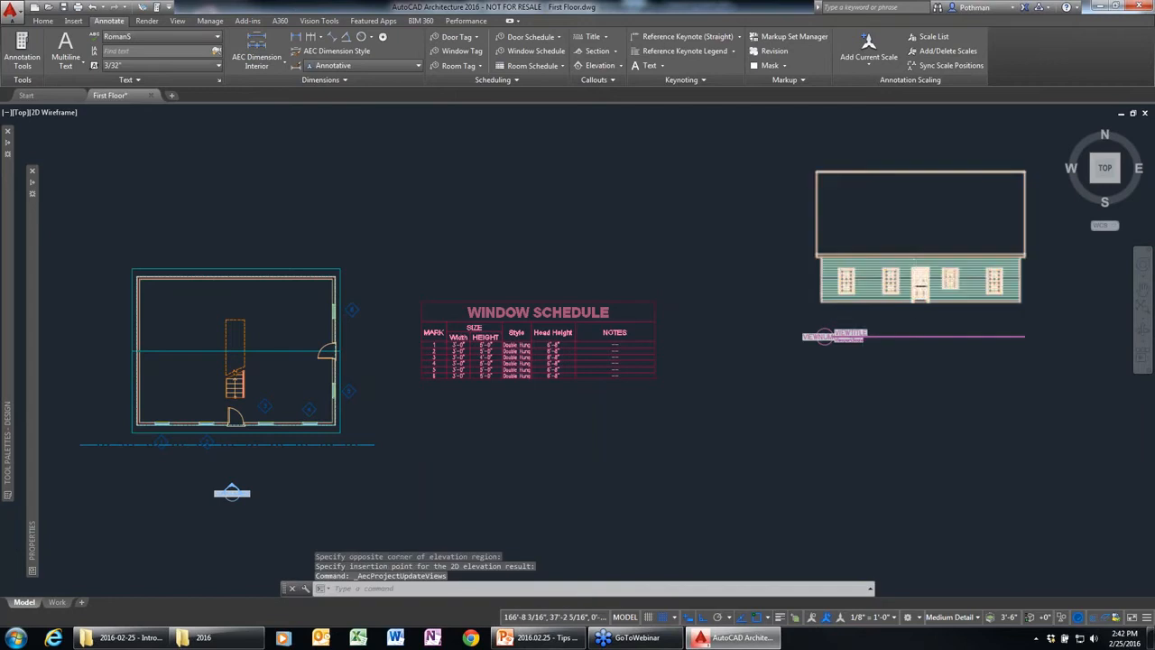
Step: Place a west-facing elevation callout east of the building and generate its elevation with titlemark in the current drawing, east of the window schedule
{"action": "scroll", "coordinate": [941, 306], "scroll_direction": "up", "scroll_amount": 6}
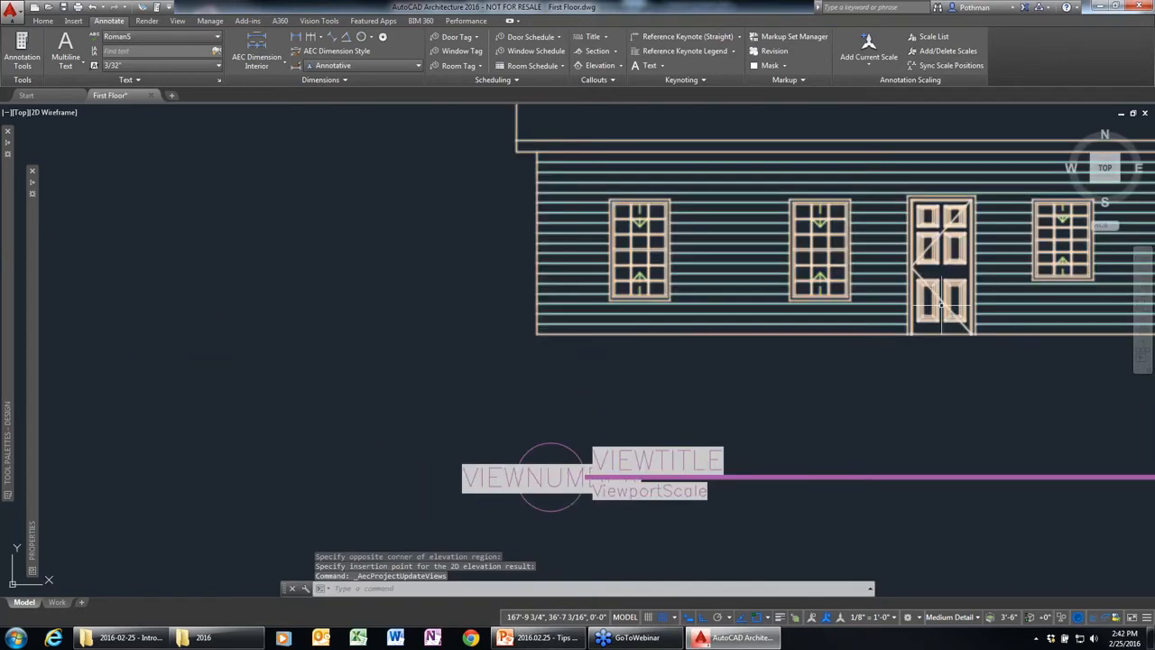
{"action": "middle_click_drag", "start_coordinate": [941, 305], "coordinate": [646, 355]}
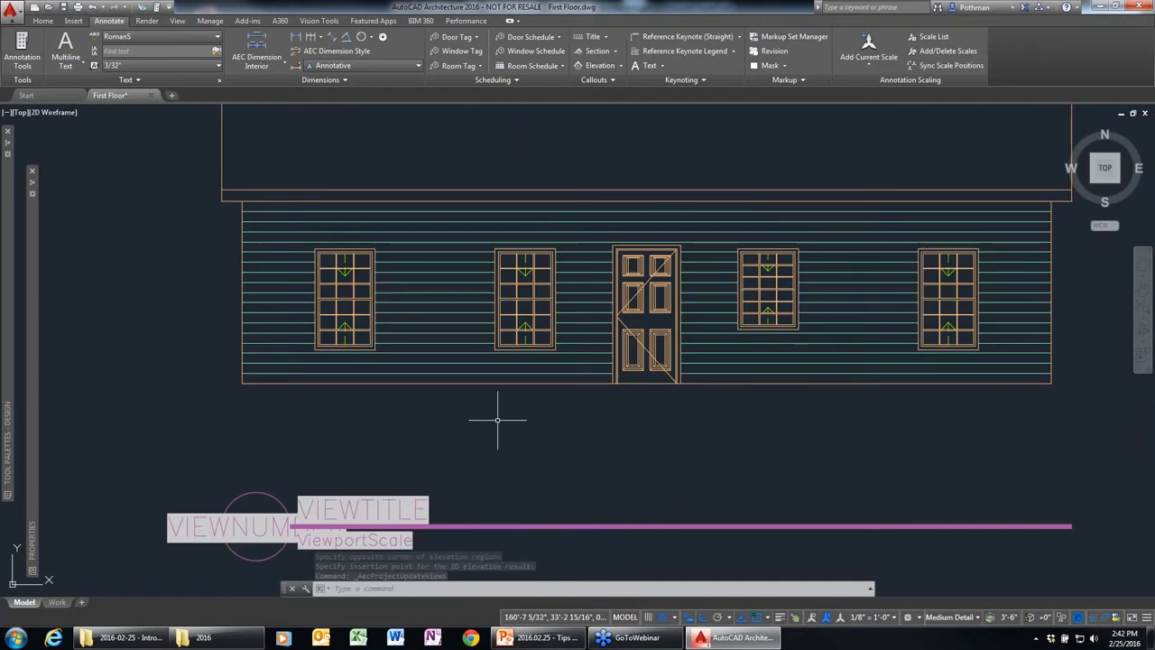
{"action": "scroll", "coordinate": [691, 375], "scroll_direction": "down", "scroll_amount": 2}
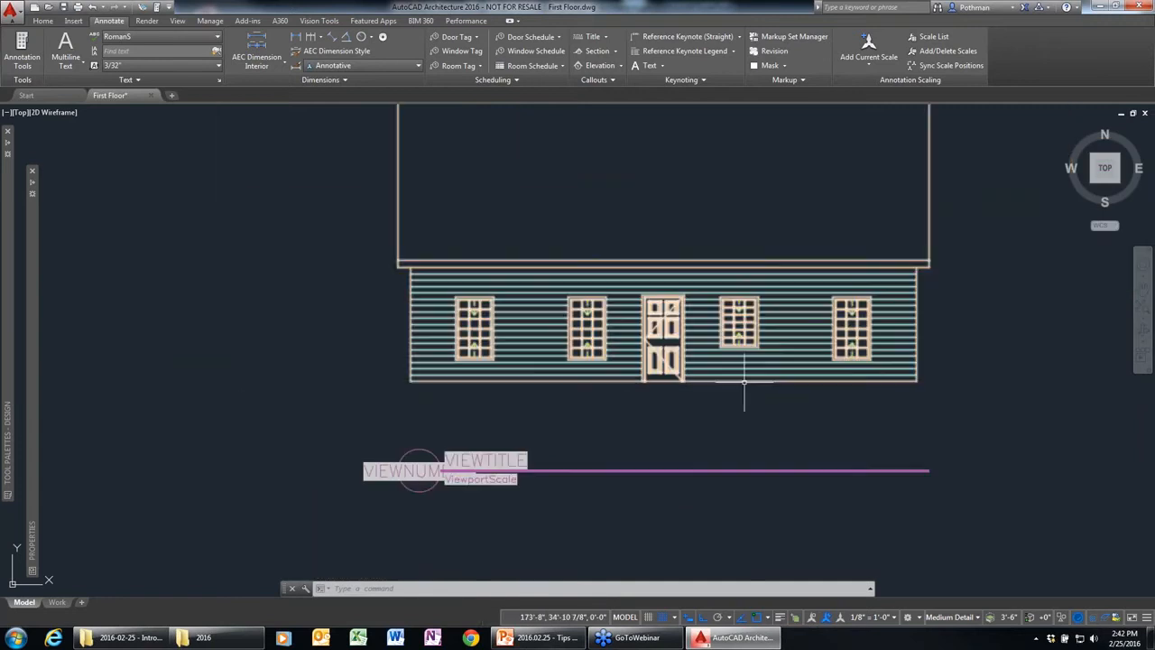
{"action": "scroll", "coordinate": [855, 243], "scroll_direction": "down", "scroll_amount": 2}
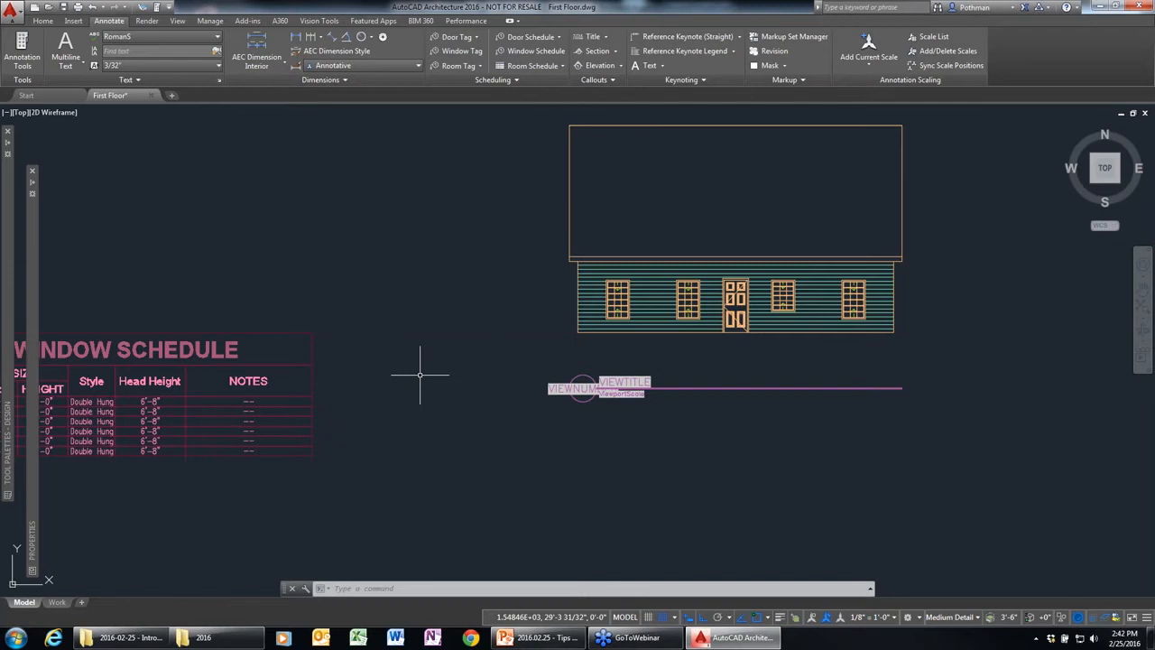
{"action": "scroll", "coordinate": [421, 361], "scroll_direction": "down", "scroll_amount": 2}
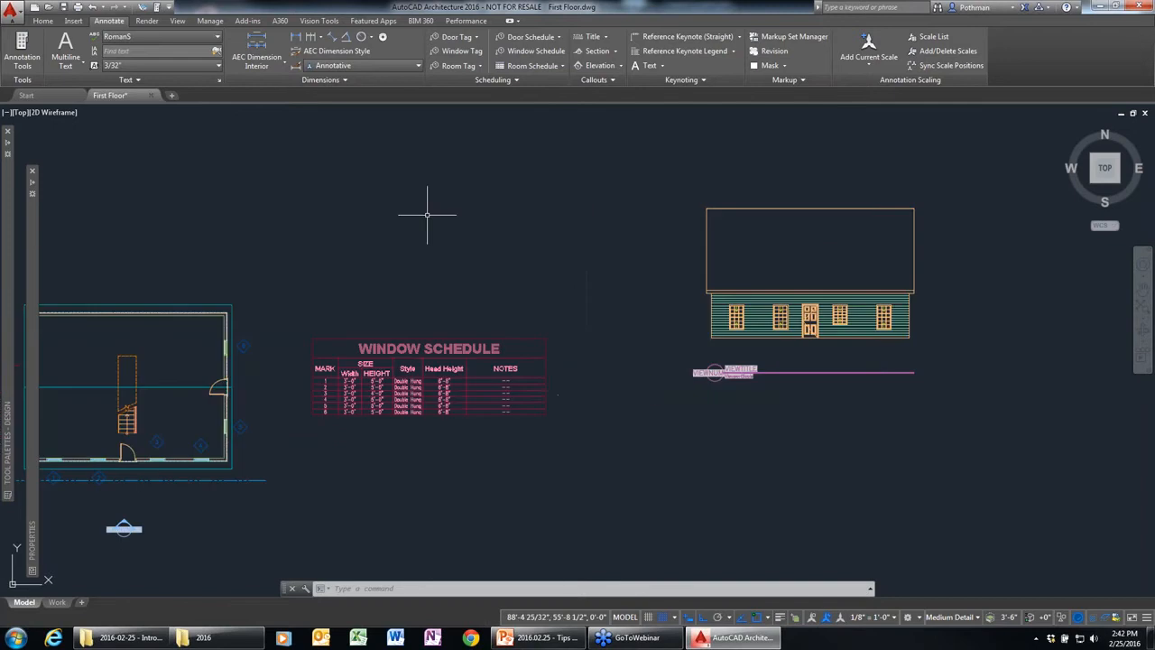
{"action": "left_click", "coordinate": [599, 64]}
{"action": "left_click", "coordinate": [285, 390]}
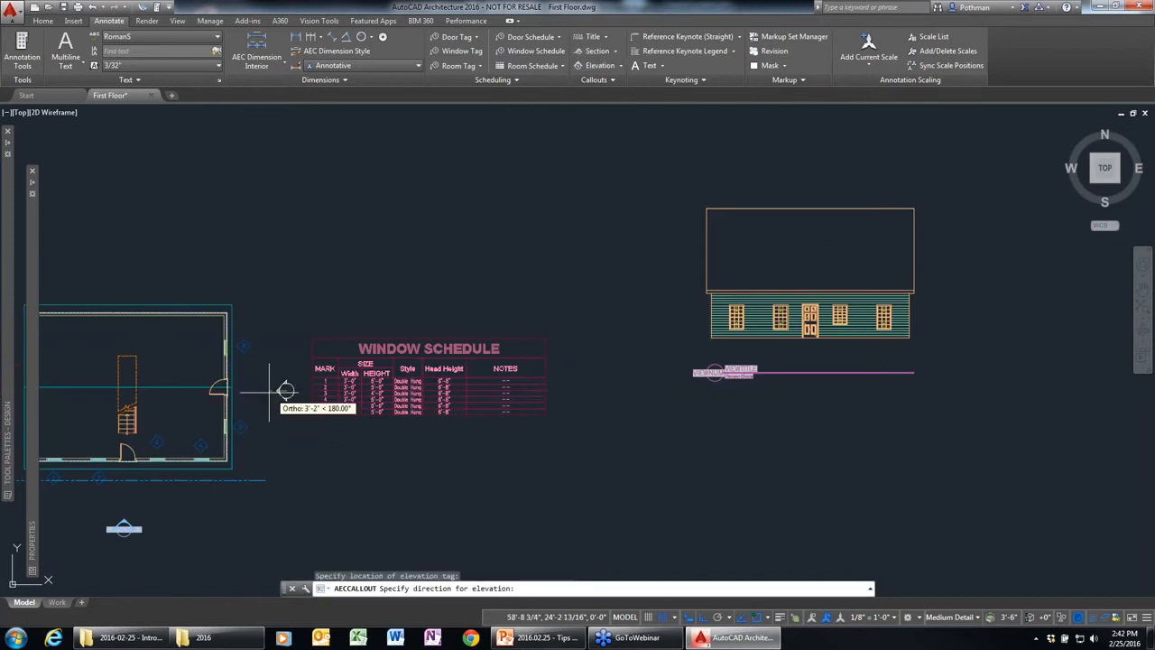
{"action": "left_click", "coordinate": [286, 390]}
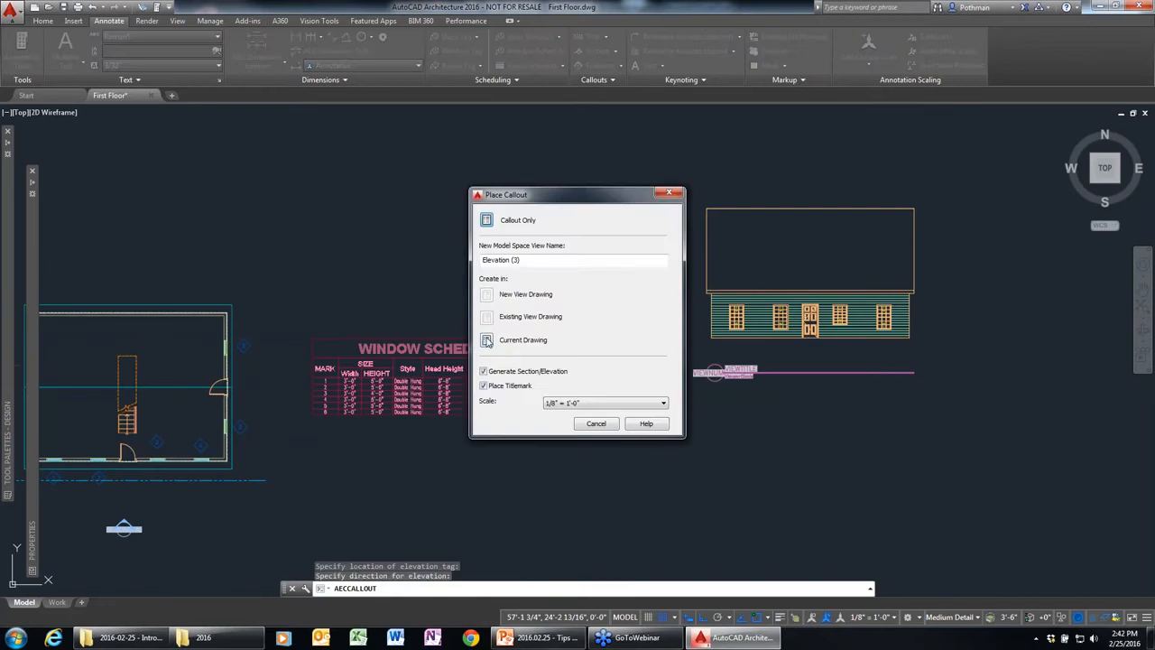
{"action": "left_click", "coordinate": [486, 339]}
{"action": "left_click", "coordinate": [158, 522]}
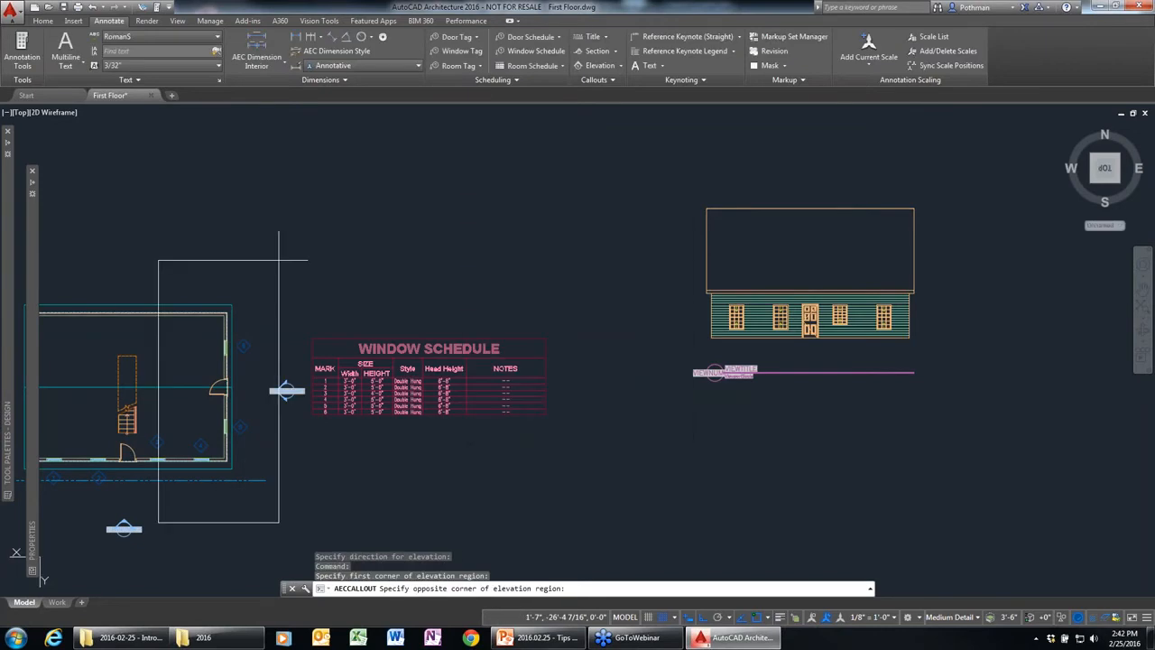
{"action": "left_click", "coordinate": [279, 260]}
{"action": "left_click", "coordinate": [676, 460]}
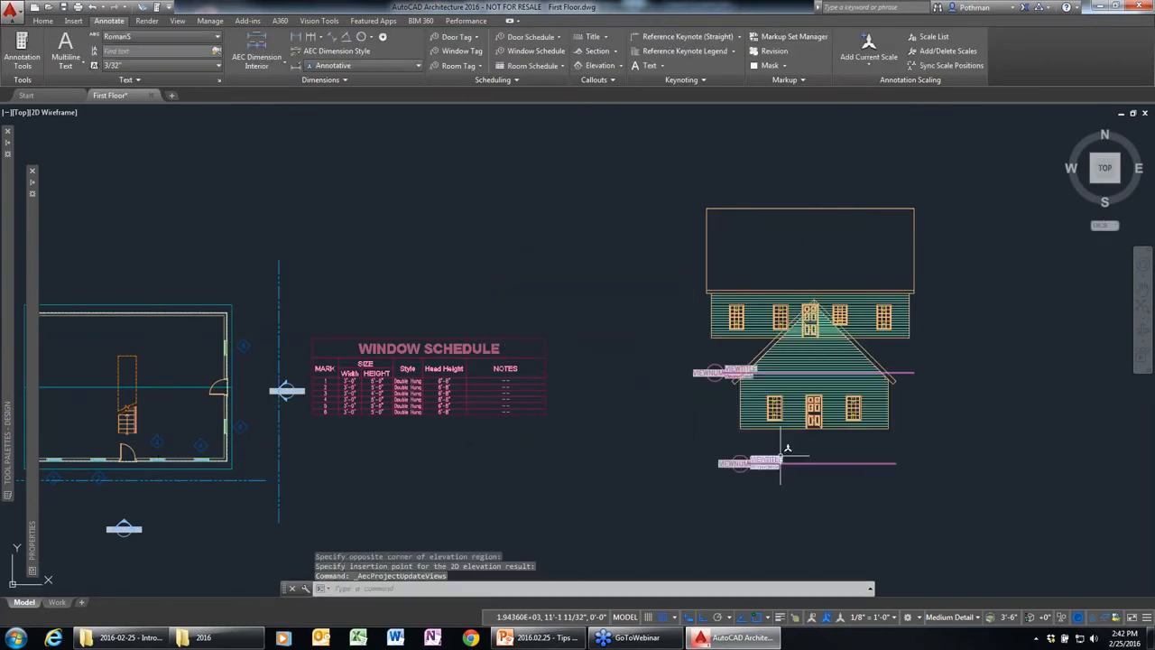
Step: Move the gable-end elevation and its titlemark straight down so that they clear the south elevation above
{"action": "type", "text": "m"}
{"action": "key", "text": "Return"}
{"action": "left_click", "coordinate": [880, 510]}
{"action": "left_click", "coordinate": [722, 356]}
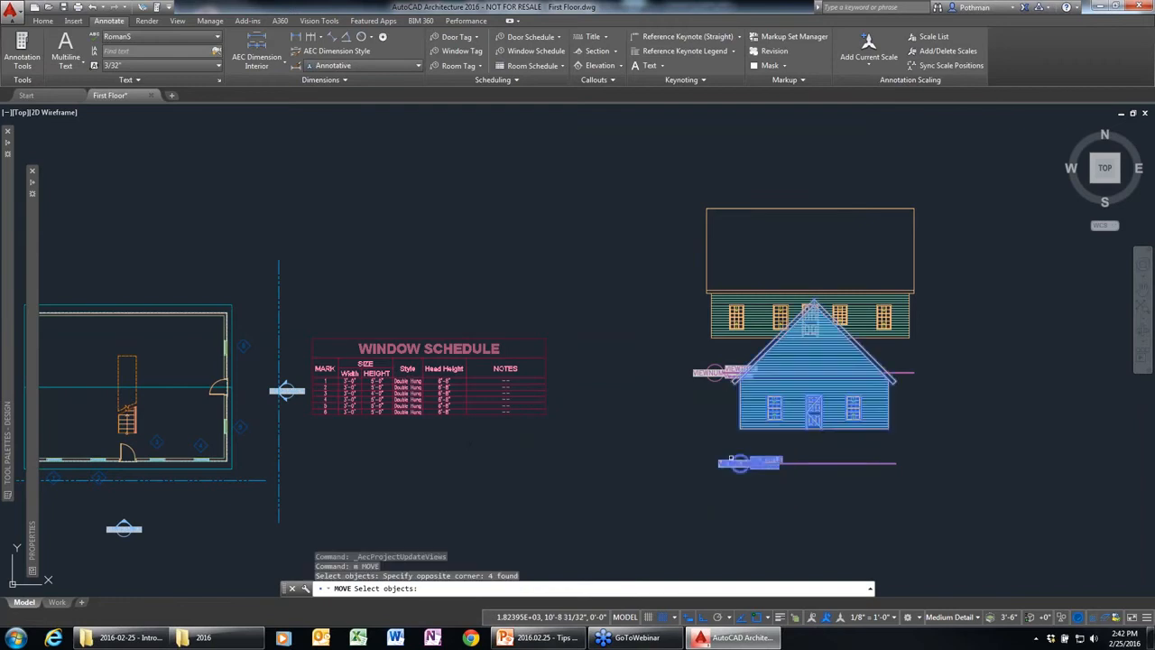
{"action": "key", "text": "Return"}
{"action": "left_click", "coordinate": [738, 462]}
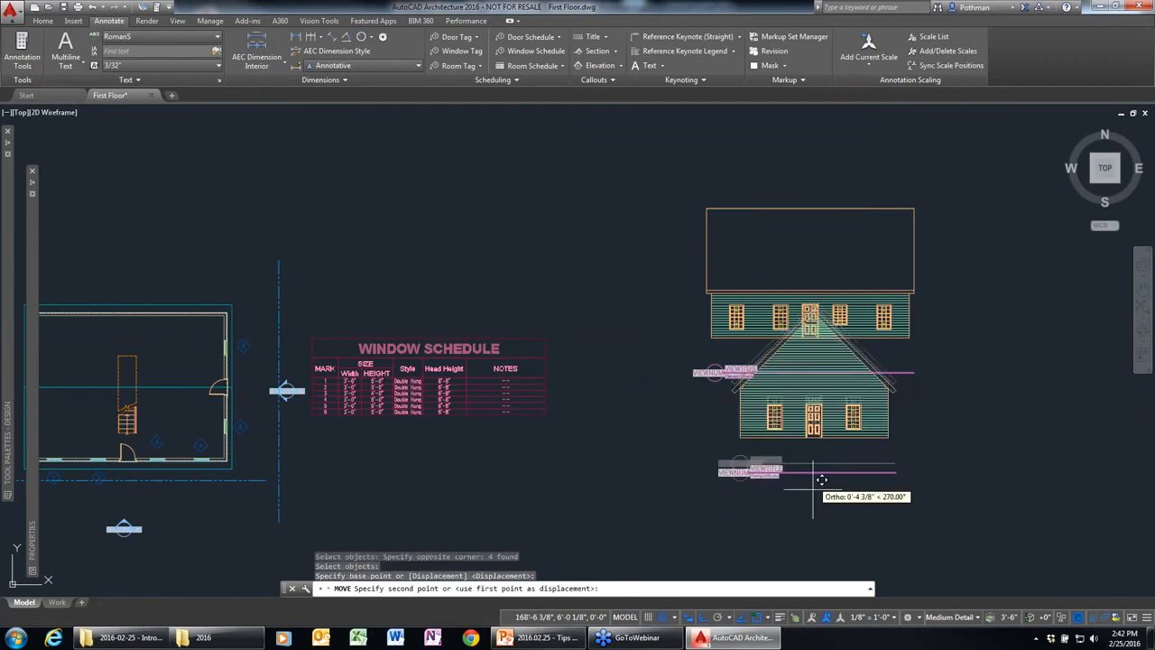
{"action": "left_click", "coordinate": [740, 538]}
{"action": "key", "text": "Escape"}
{"action": "scroll", "coordinate": [740, 539], "scroll_direction": "up", "scroll_amount": 2}
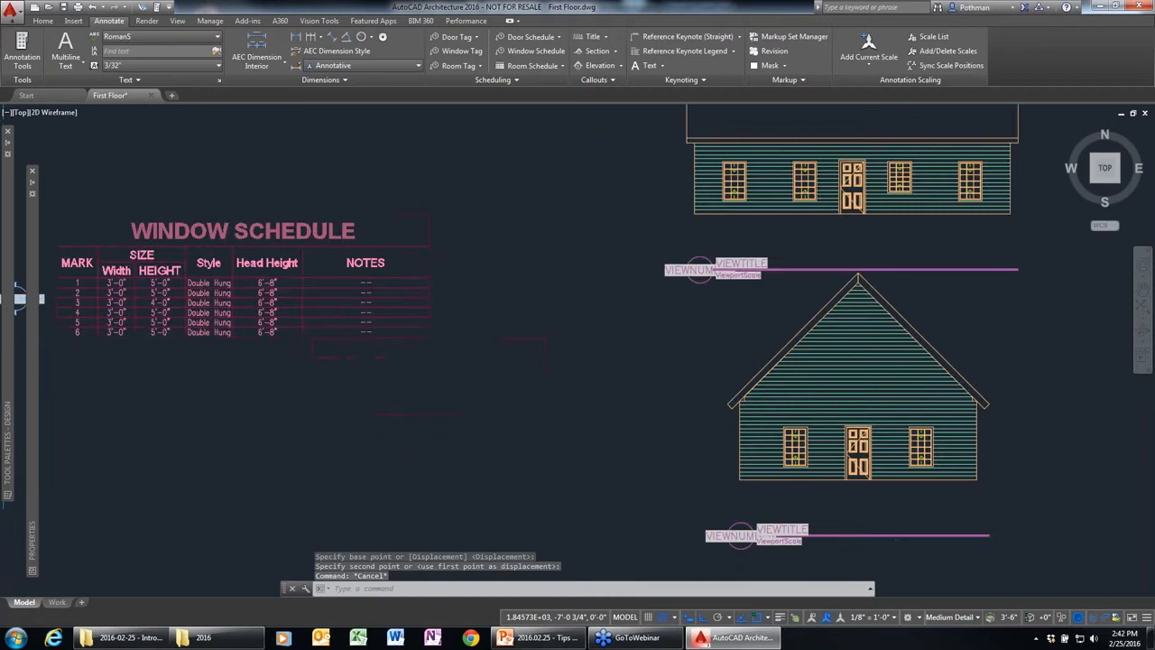
{"action": "scroll", "coordinate": [738, 542], "scroll_direction": "up", "scroll_amount": 2}
{"action": "key", "text": "Escape"}
{"action": "key", "text": "Escape"}
{"action": "scroll", "coordinate": [897, 520], "scroll_direction": "down", "scroll_amount": 4}
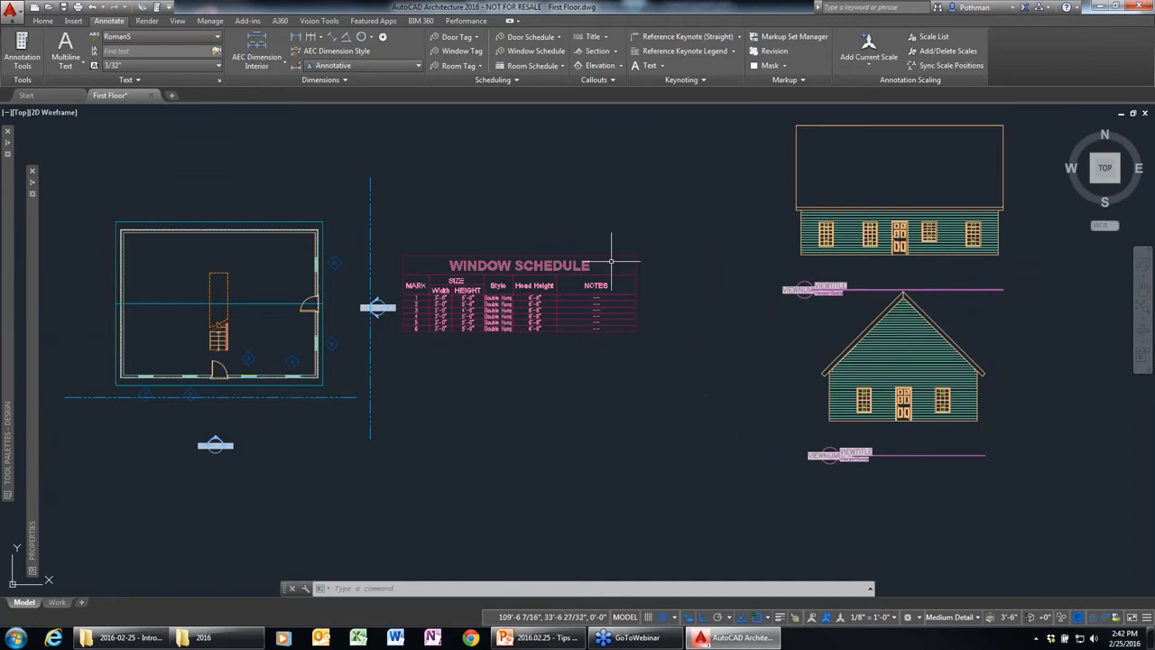
Step: From the detail component database, start inserting the 6" X 8" X 8" CMU of type 3 Core CMU, under Division 04 Concrete Unit Masonry
{"action": "left_click", "coordinate": [44, 21]}
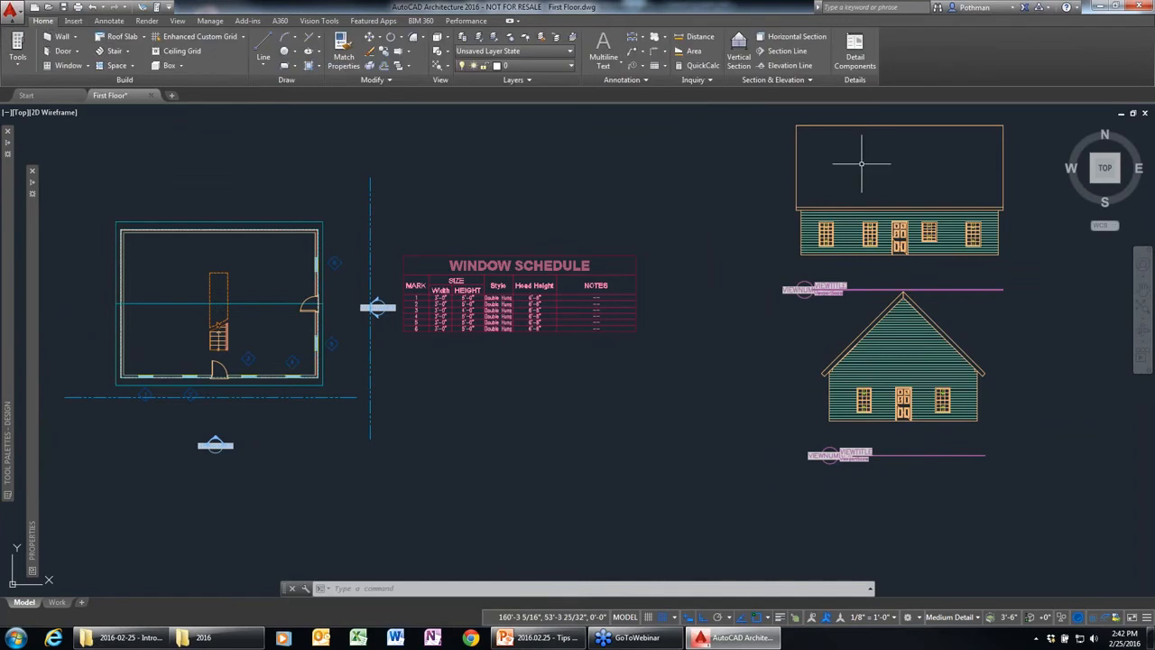
{"action": "left_click", "coordinate": [847, 69]}
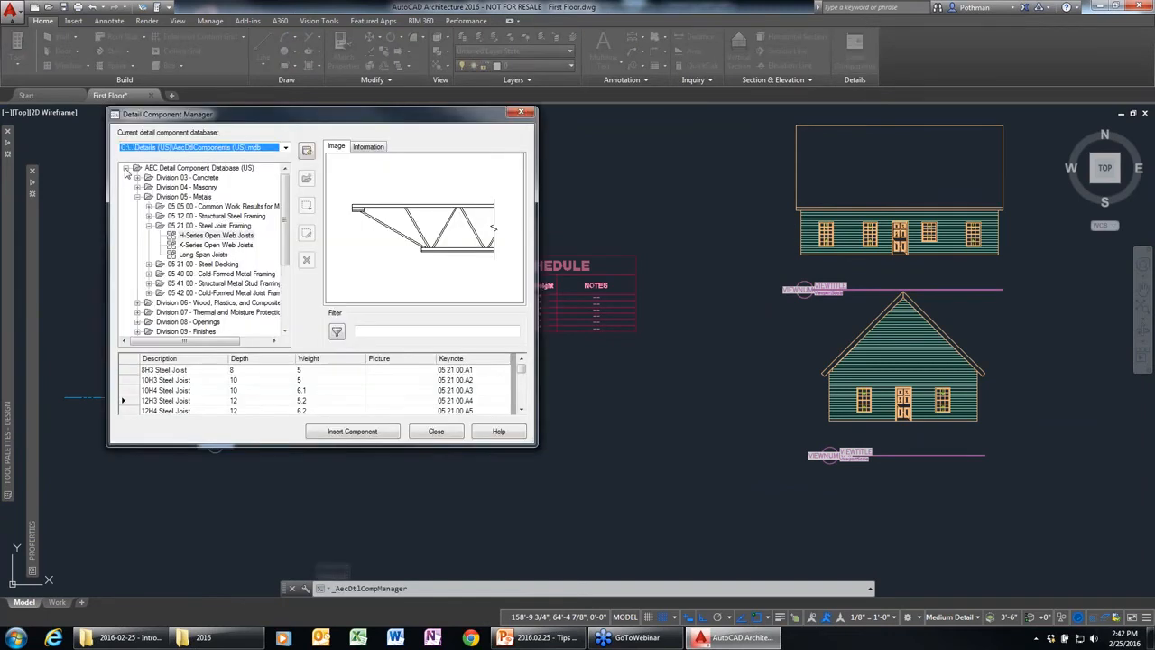
{"action": "left_click", "coordinate": [127, 168]}
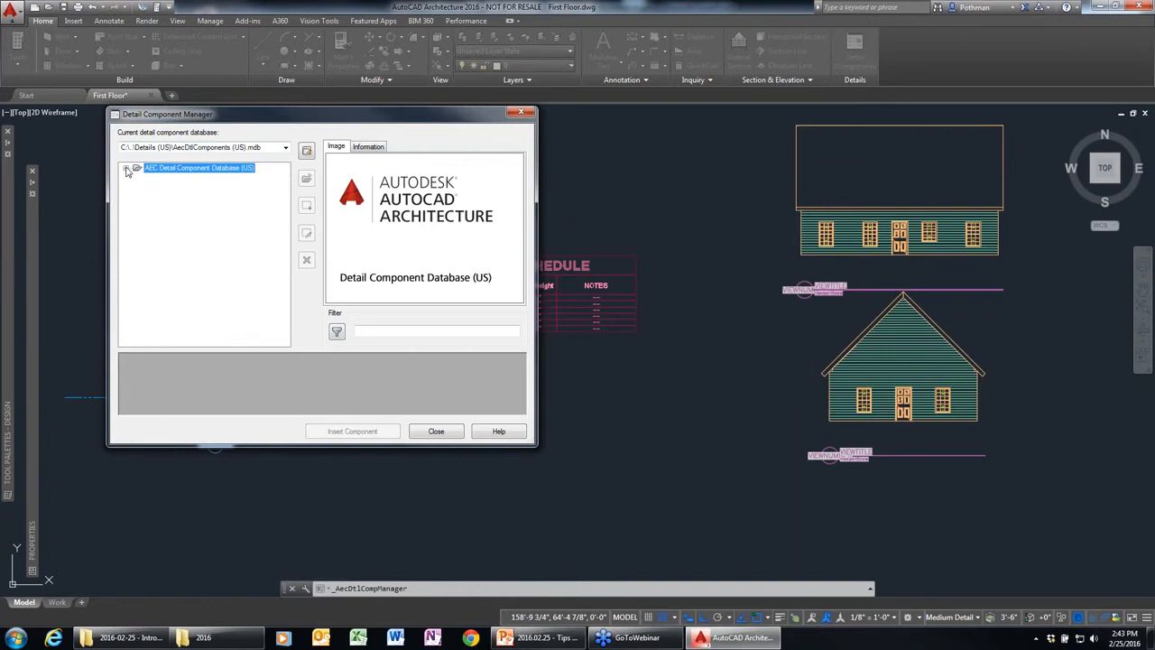
{"action": "left_click", "coordinate": [126, 168]}
{"action": "left_click", "coordinate": [137, 198]}
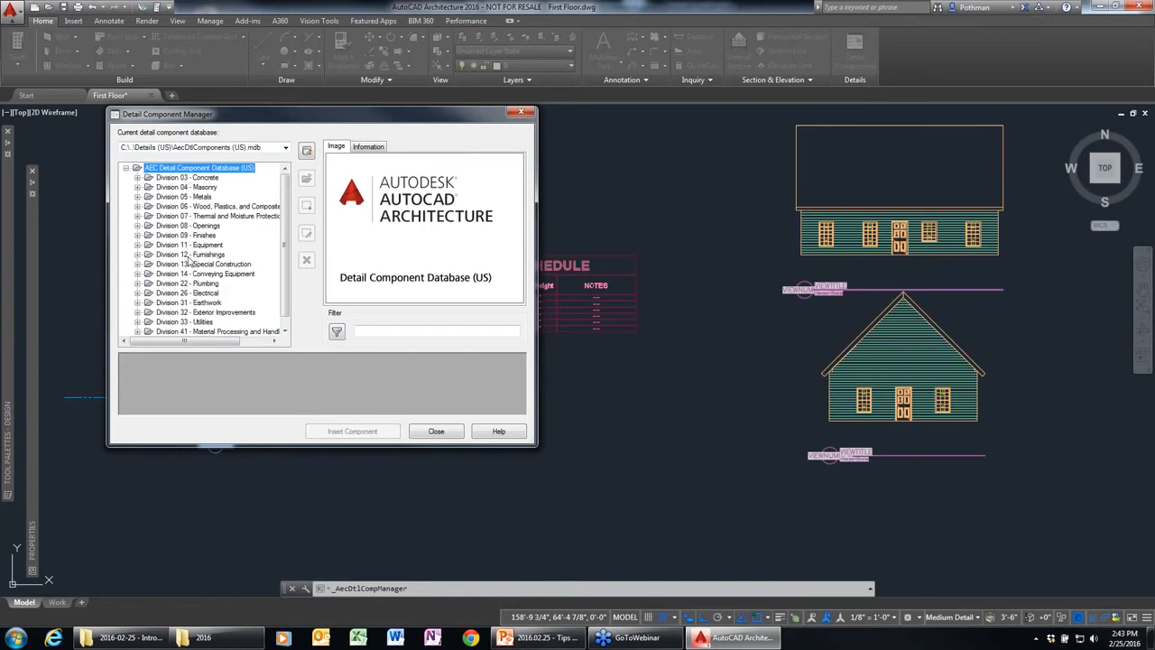
{"action": "left_click", "coordinate": [137, 186]}
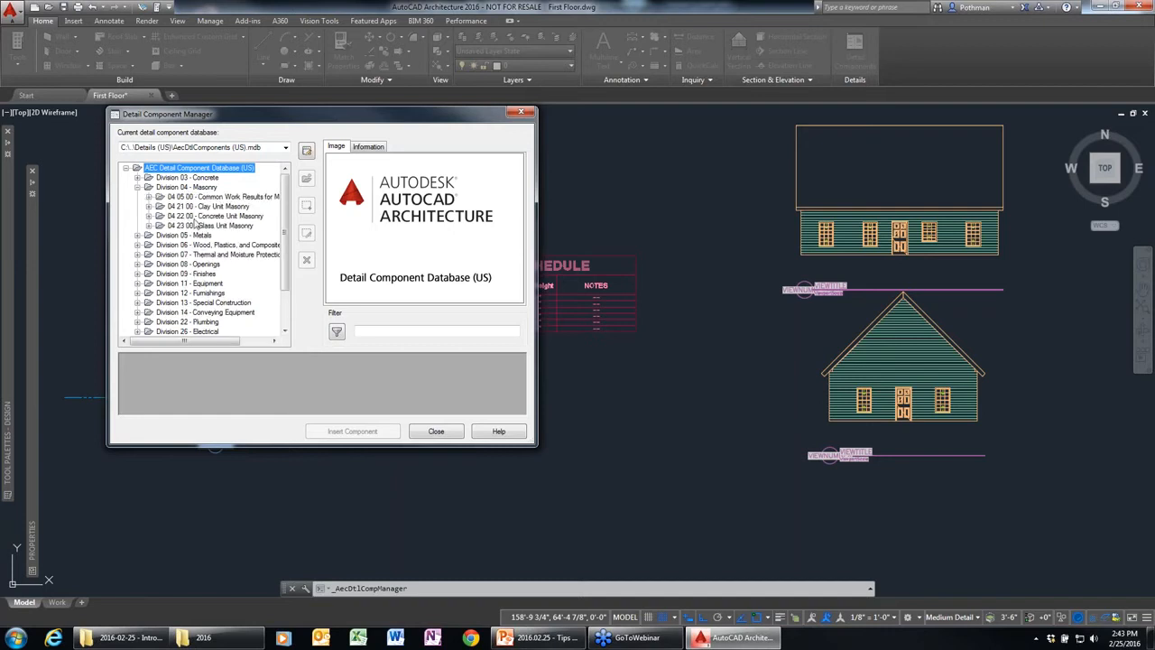
{"action": "left_click", "coordinate": [191, 216]}
{"action": "left_click", "coordinate": [149, 216]}
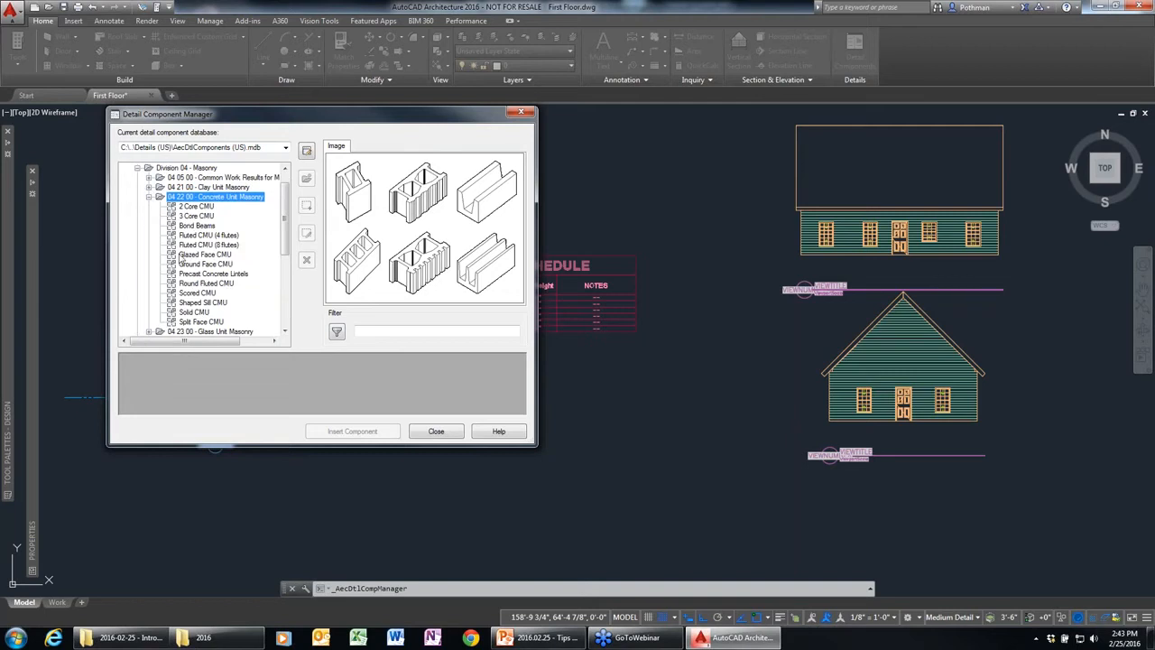
{"action": "left_click", "coordinate": [185, 217]}
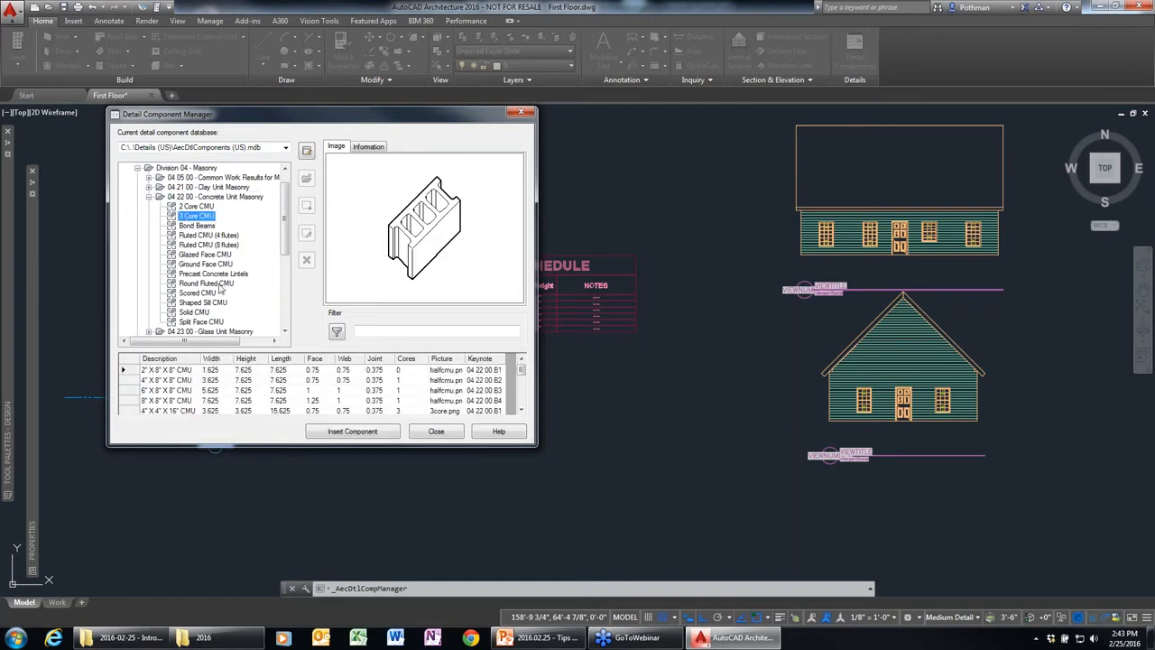
{"action": "left_click", "coordinate": [157, 390]}
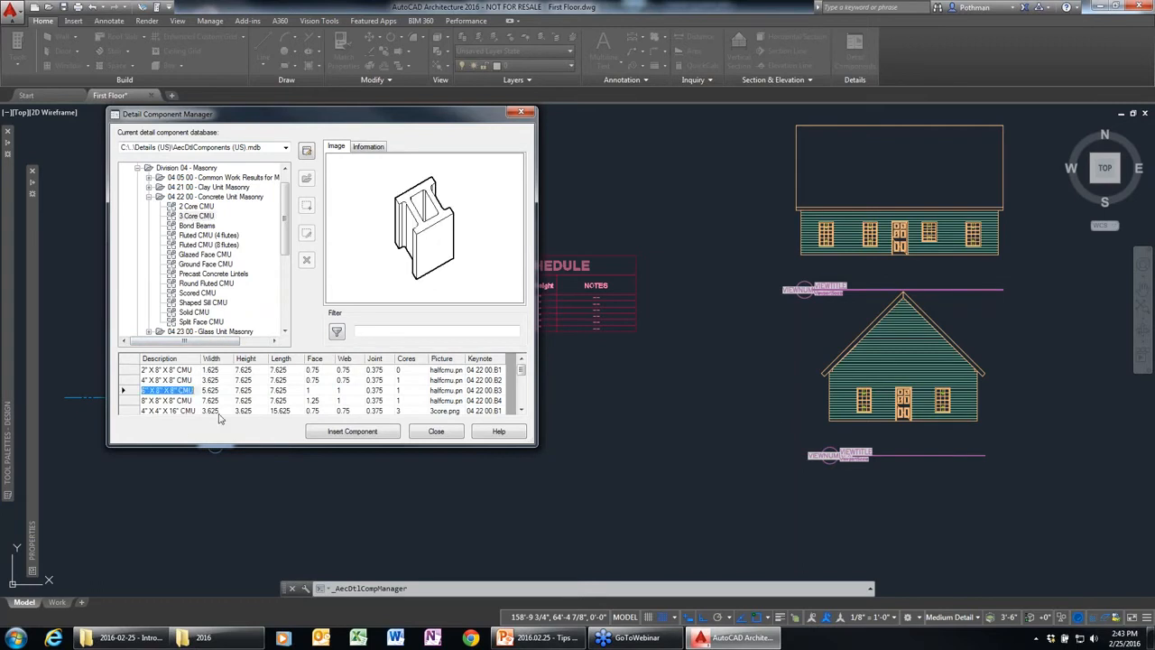
{"action": "left_click", "coordinate": [352, 432]}
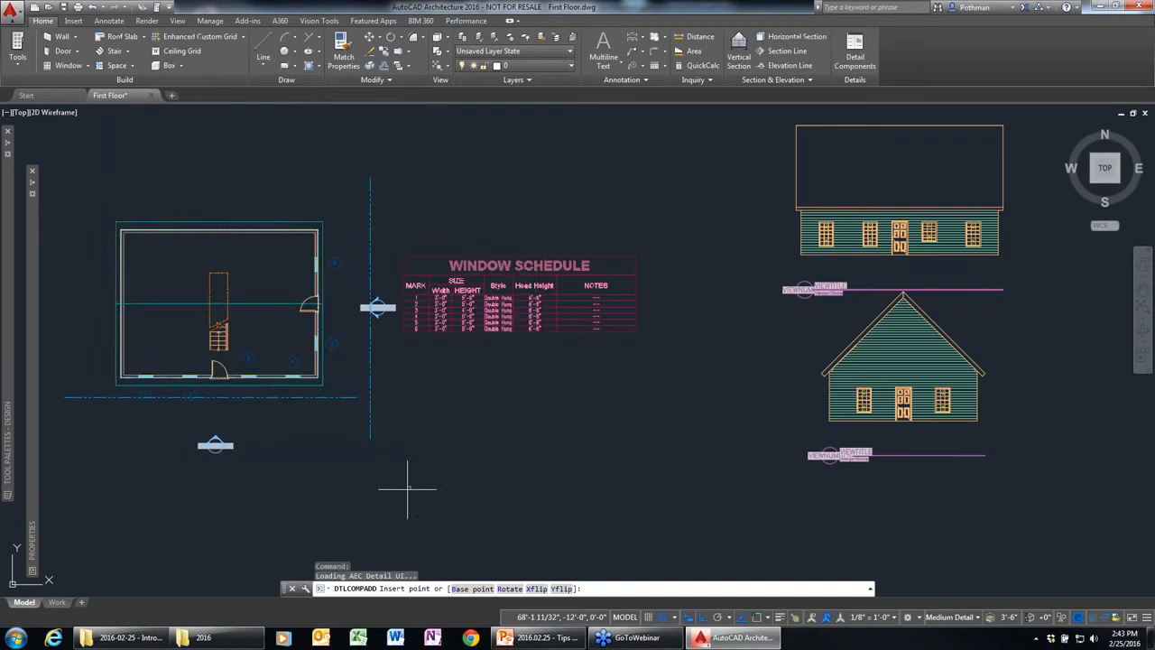
Step: Check the component's available views, keep Elevation, and place one block in the empty area southeast of the floor plan
{"action": "mouse_move", "coordinate": [33, 388]}
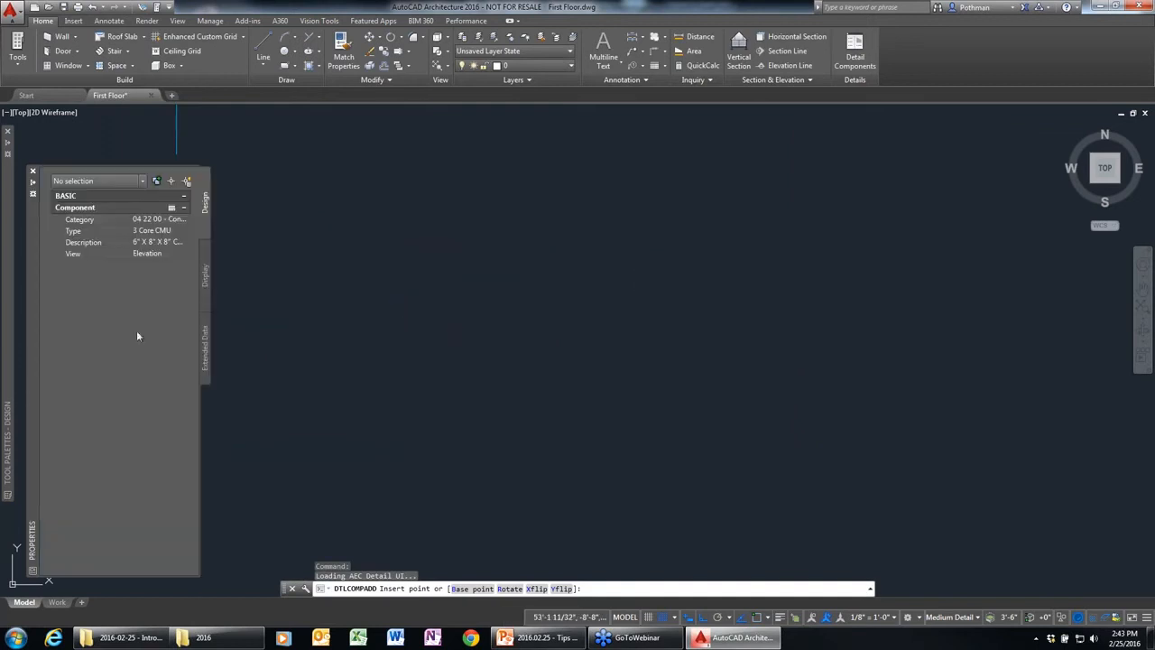
{"action": "left_click", "coordinate": [187, 253]}
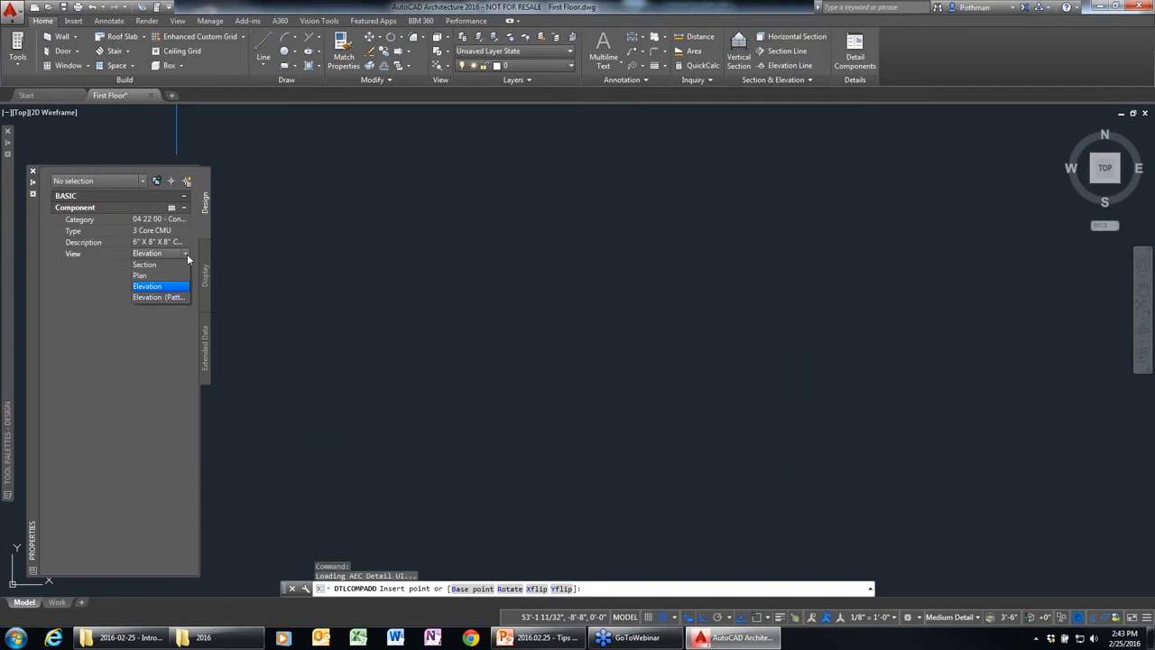
{"action": "left_click", "coordinate": [187, 254]}
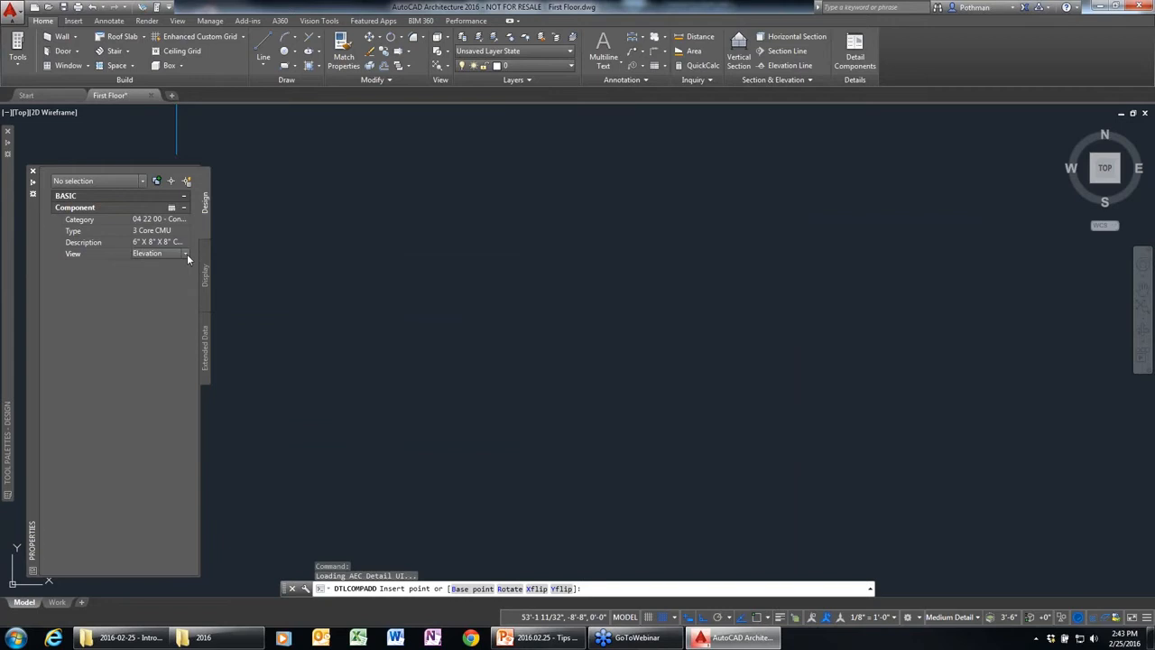
{"action": "left_click", "coordinate": [406, 493]}
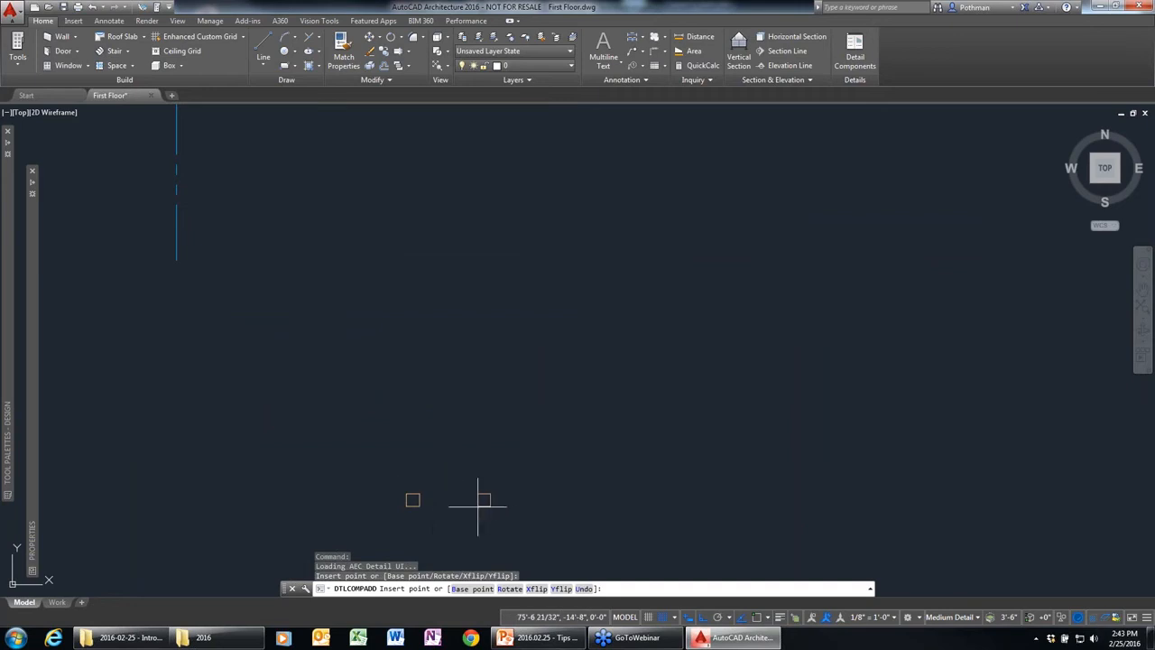
Step: Switch the CMU component to its Section view and place a vertical 10' run of blocks east of the single elevation block
{"action": "mouse_move", "coordinate": [34, 361]}
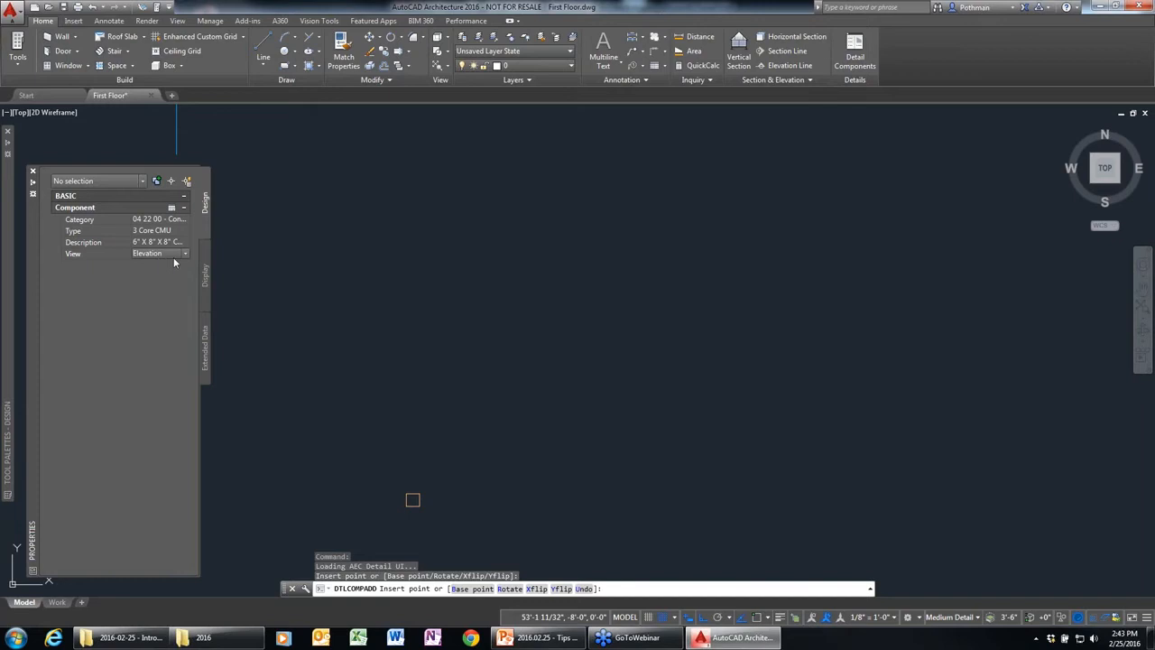
{"action": "left_click", "coordinate": [175, 259]}
{"action": "left_click", "coordinate": [160, 269]}
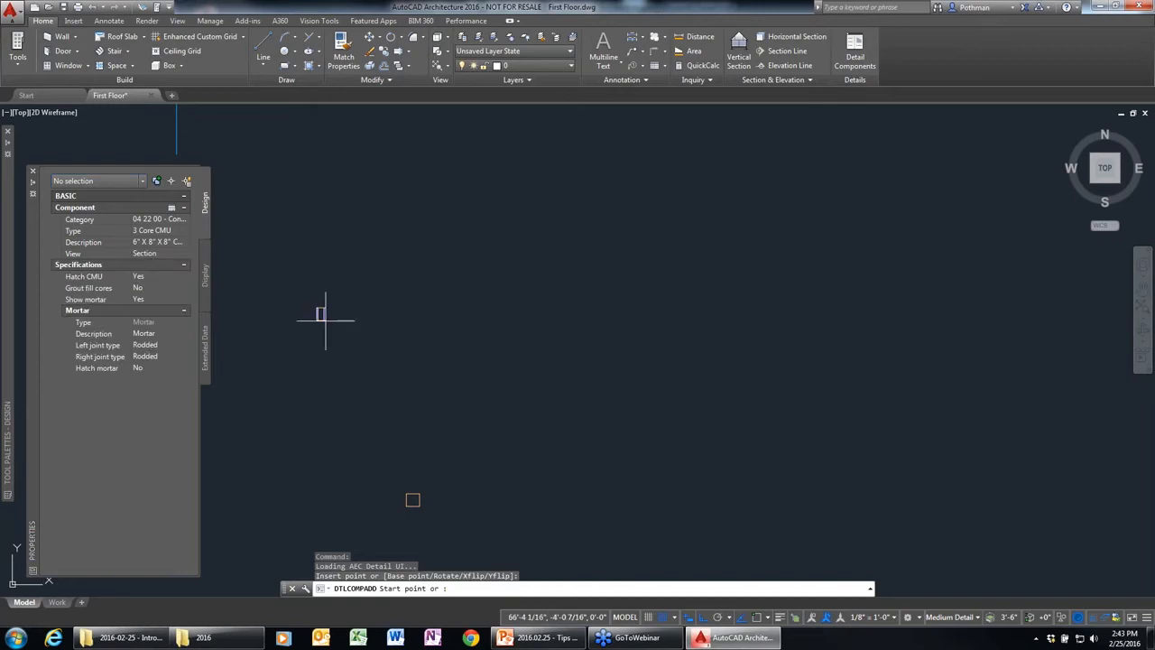
{"action": "left_click", "coordinate": [544, 502]}
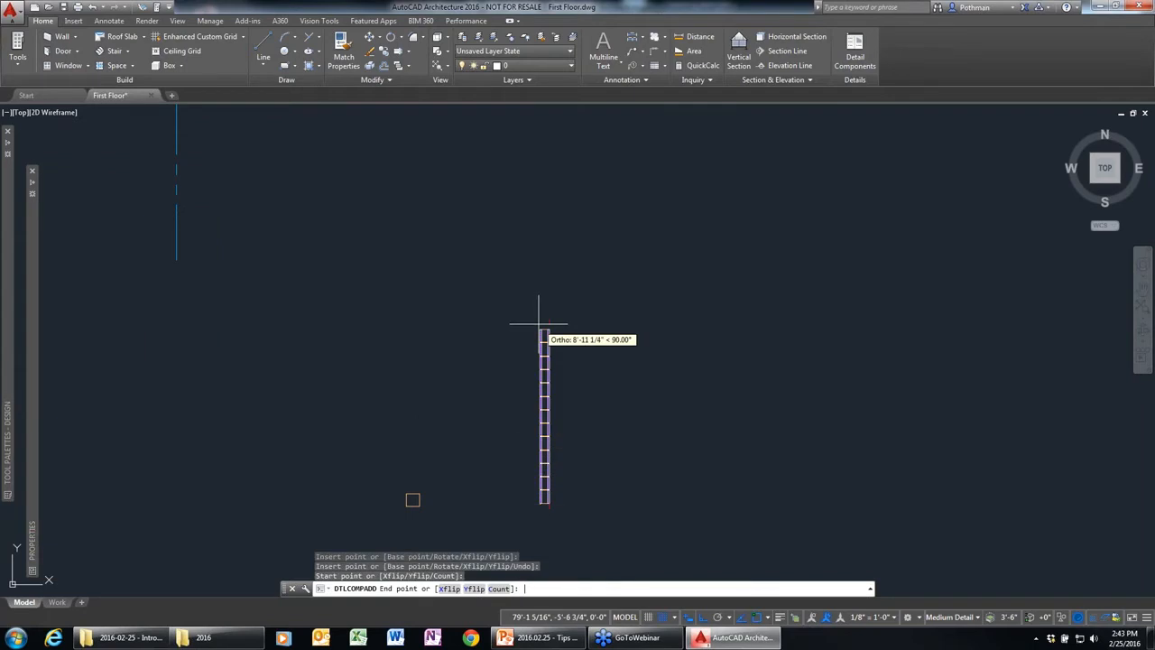
{"action": "type", "text": "10'"}
{"action": "key", "text": "Return"}
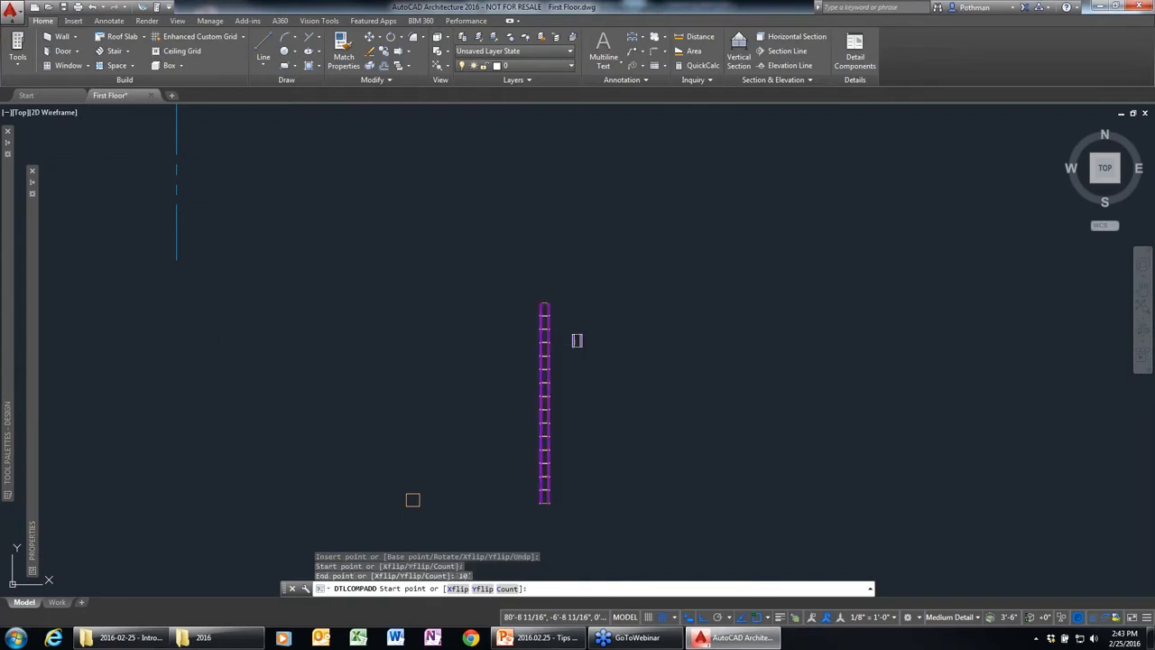
{"action": "key", "text": "Escape"}
Step: Delete the single elevation-view block beside the CMU section
{"action": "left_click", "coordinate": [439, 495]}
{"action": "left_click", "coordinate": [382, 445]}
{"action": "key", "text": "Delete"}
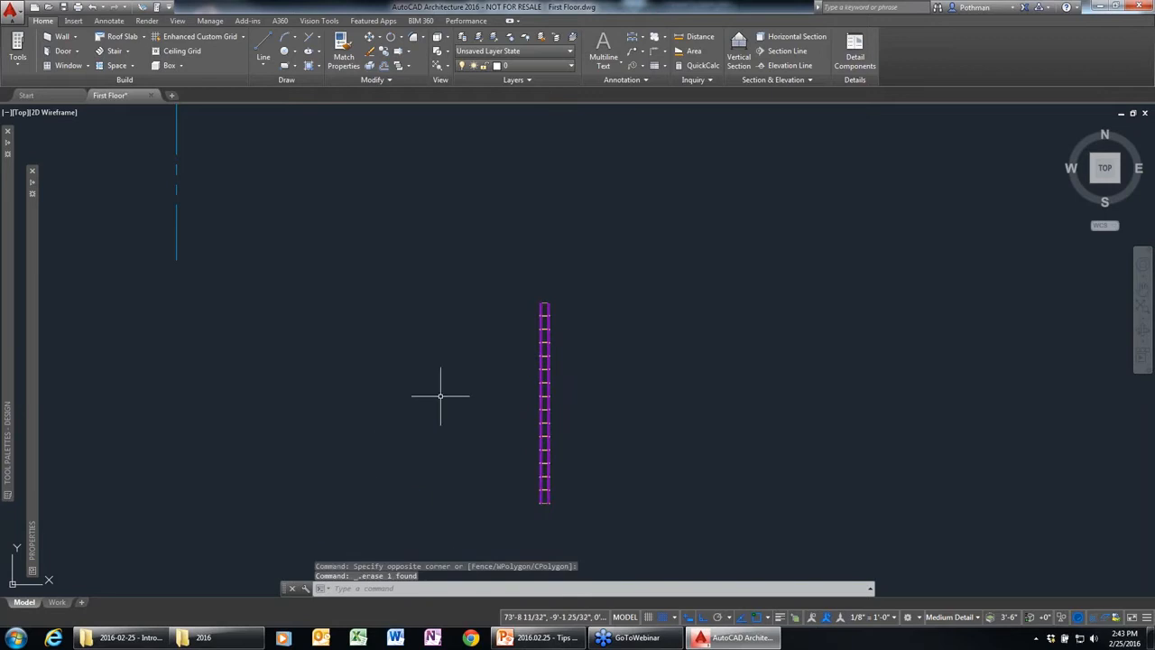
Step: Examine the top of the CMU section run and browse the AISC WT Shapes under Division 05 Structural Steel Framing in the detail component database
{"action": "scroll", "coordinate": [562, 335], "scroll_direction": "up", "scroll_amount": 1}
{"action": "scroll", "coordinate": [505, 214], "scroll_direction": "up", "scroll_amount": 3}
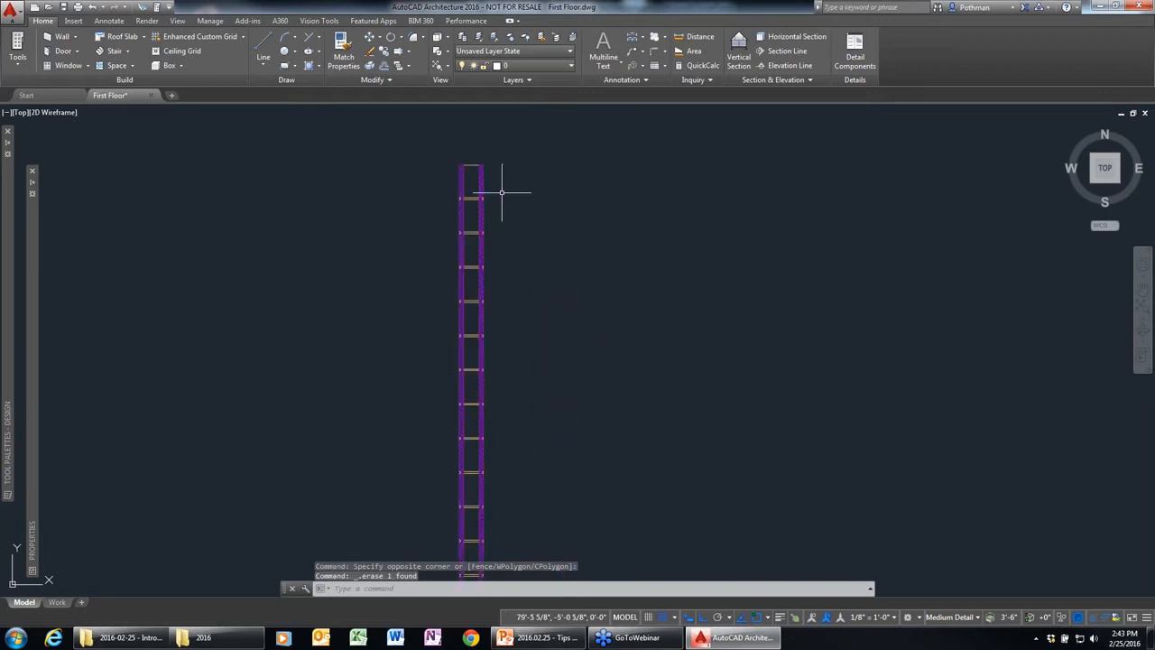
{"action": "scroll", "coordinate": [502, 193], "scroll_direction": "up", "scroll_amount": 1}
{"action": "scroll", "coordinate": [519, 221], "scroll_direction": "up", "scroll_amount": 2}
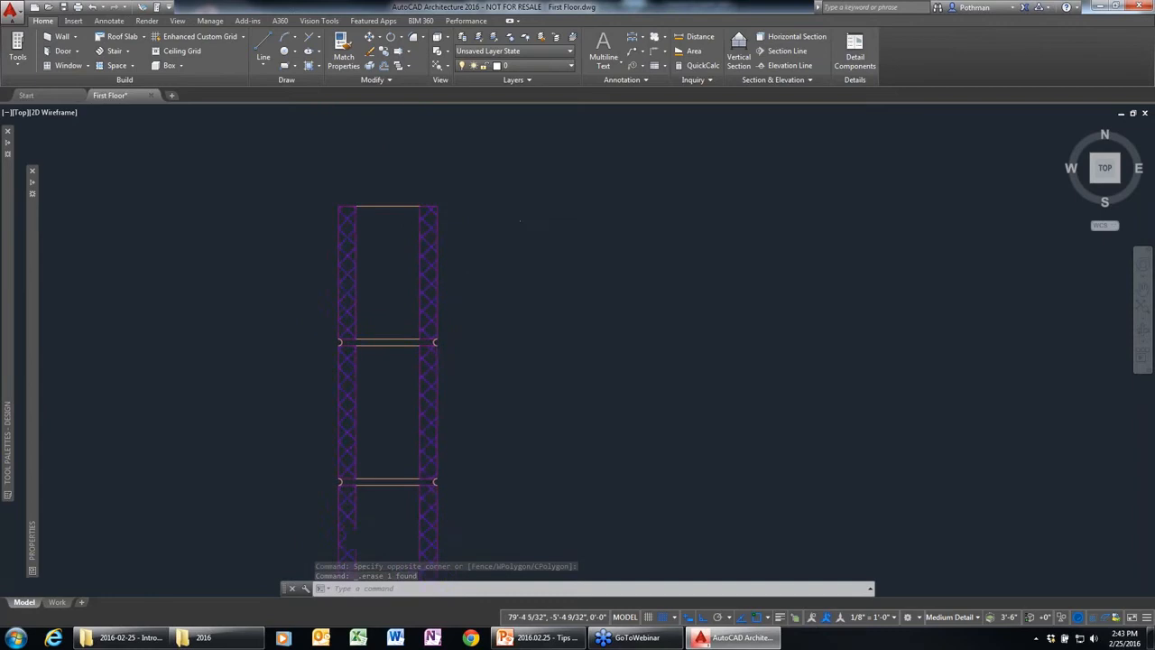
{"action": "scroll", "coordinate": [490, 390], "scroll_direction": "down", "scroll_amount": 2}
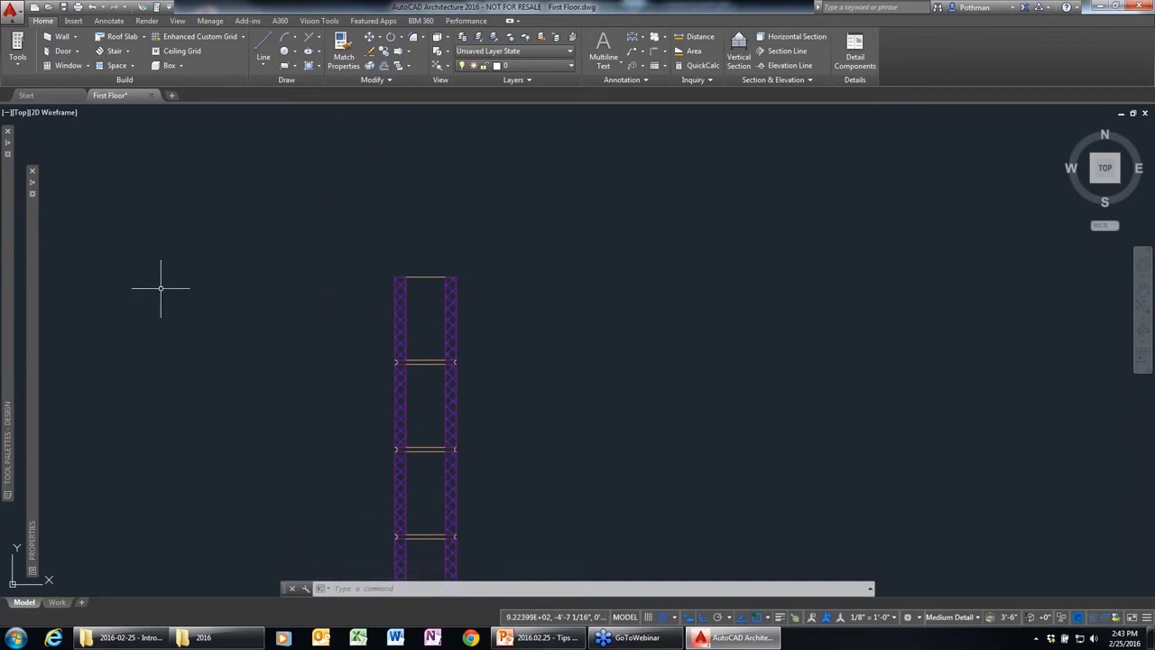
{"action": "left_click", "coordinate": [855, 50]}
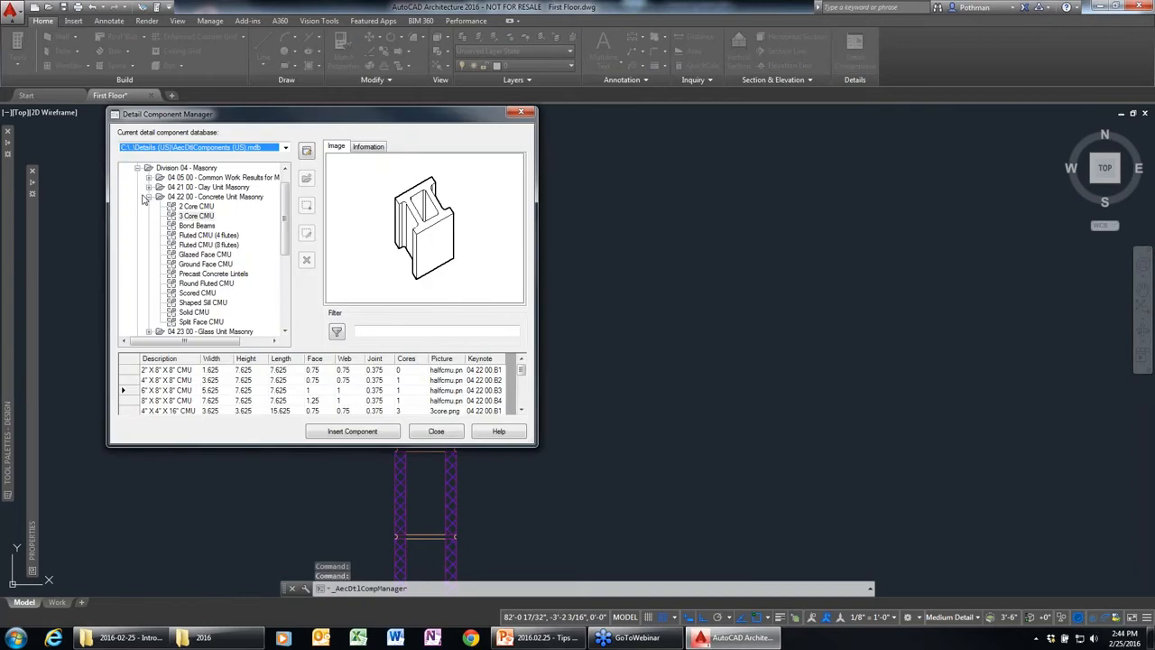
{"action": "left_click", "coordinate": [147, 198]}
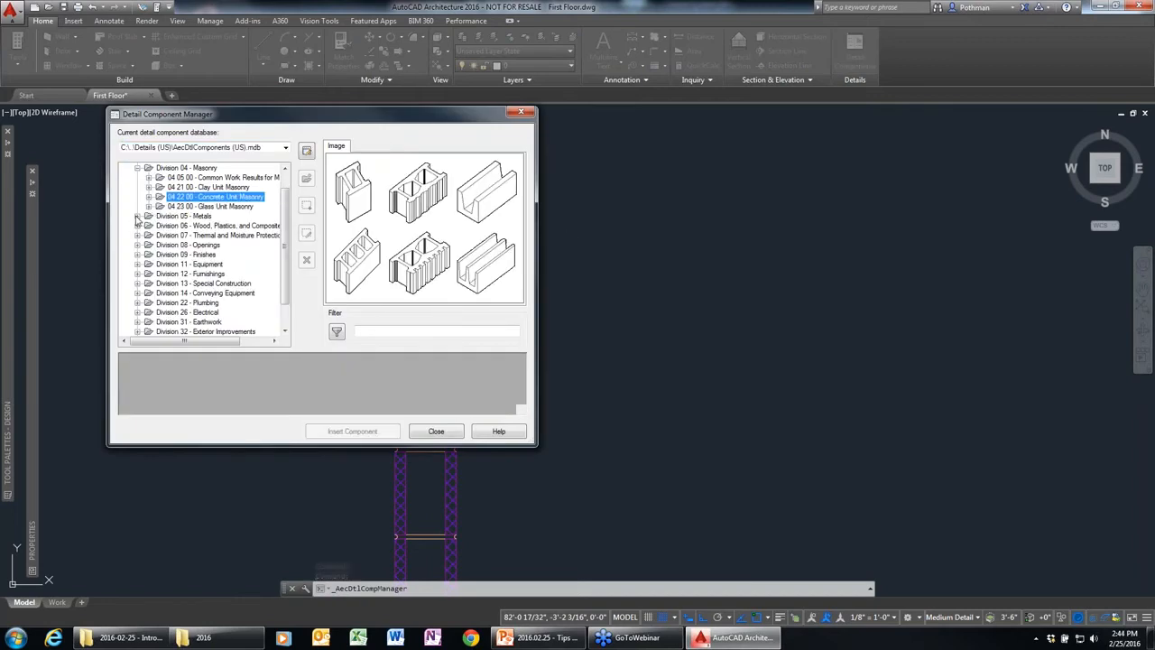
{"action": "left_click", "coordinate": [137, 217]}
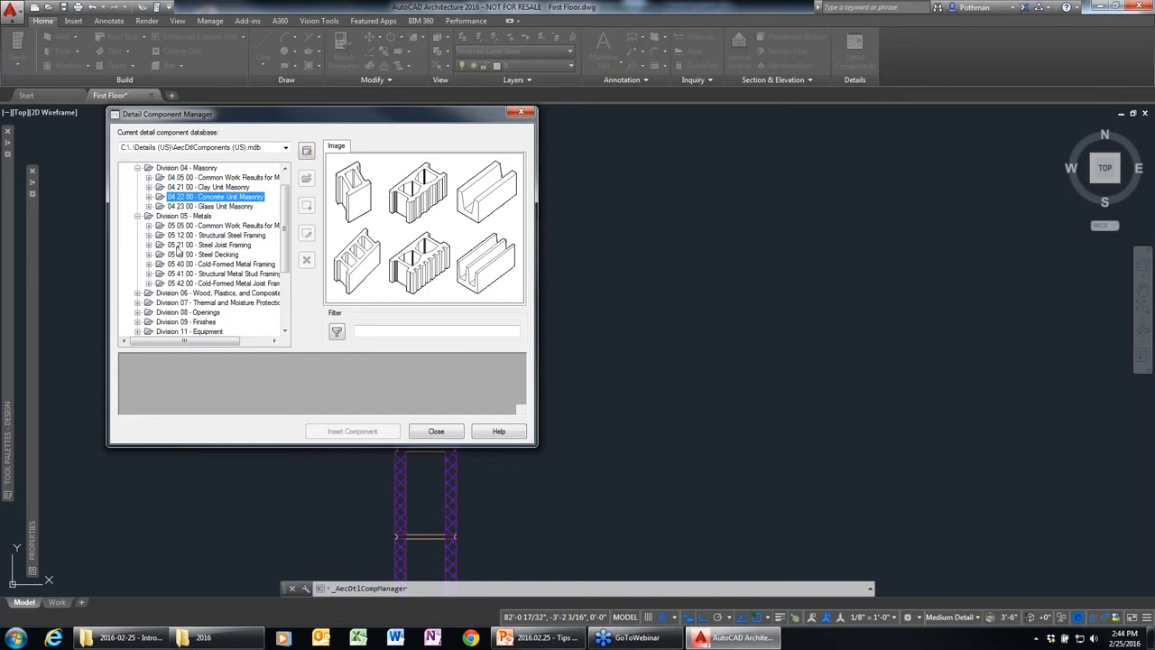
{"action": "left_click", "coordinate": [148, 236]}
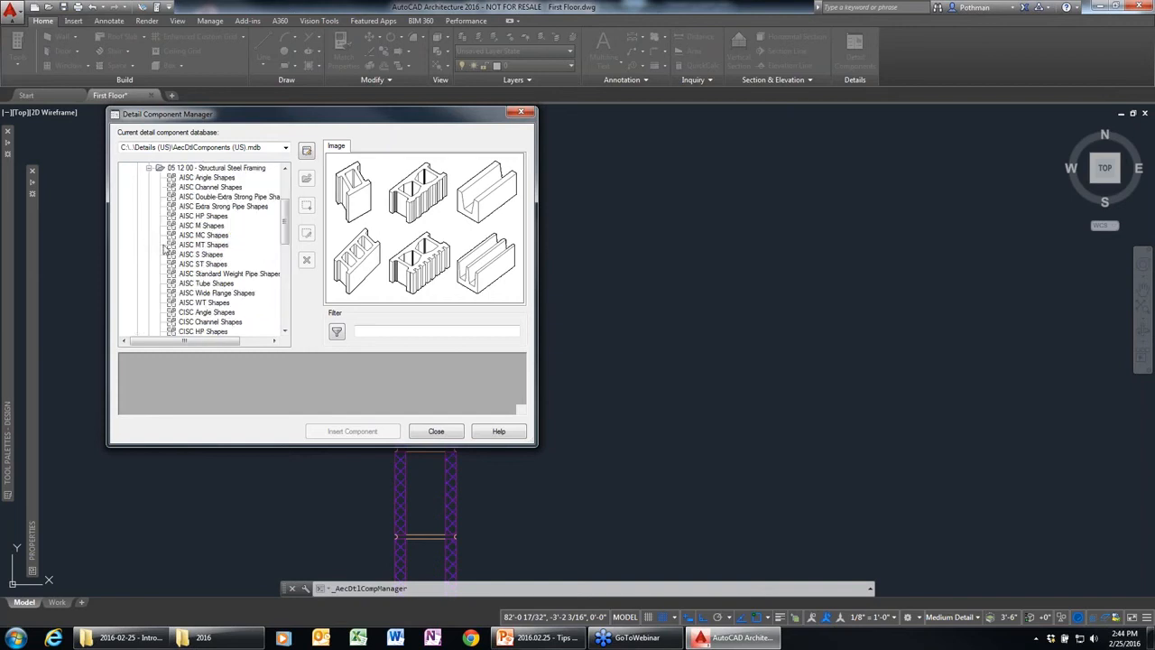
{"action": "left_click", "coordinate": [200, 304]}
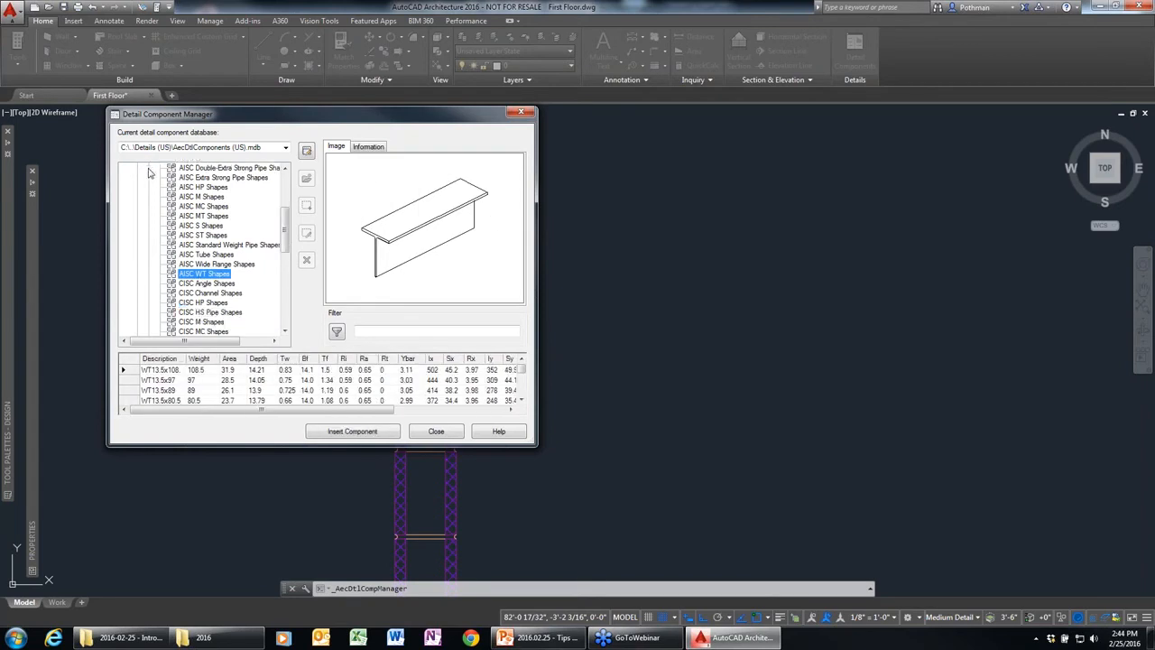
{"action": "scroll", "coordinate": [150, 181], "scroll_direction": "up", "scroll_amount": 2}
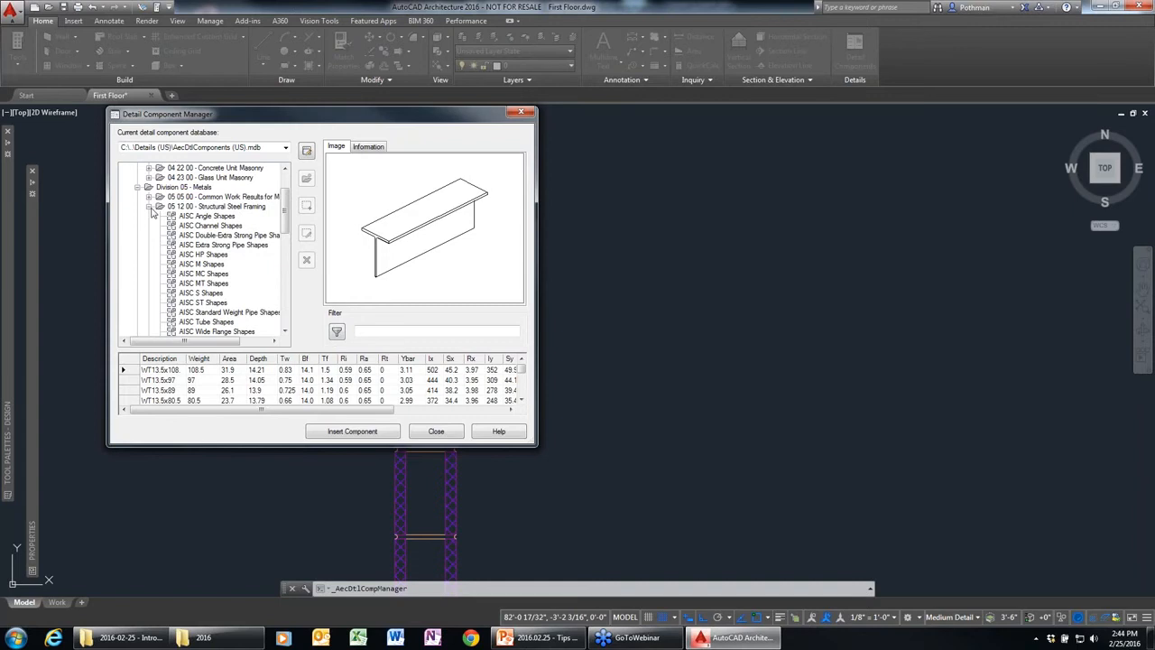
{"action": "left_click", "coordinate": [149, 207]}
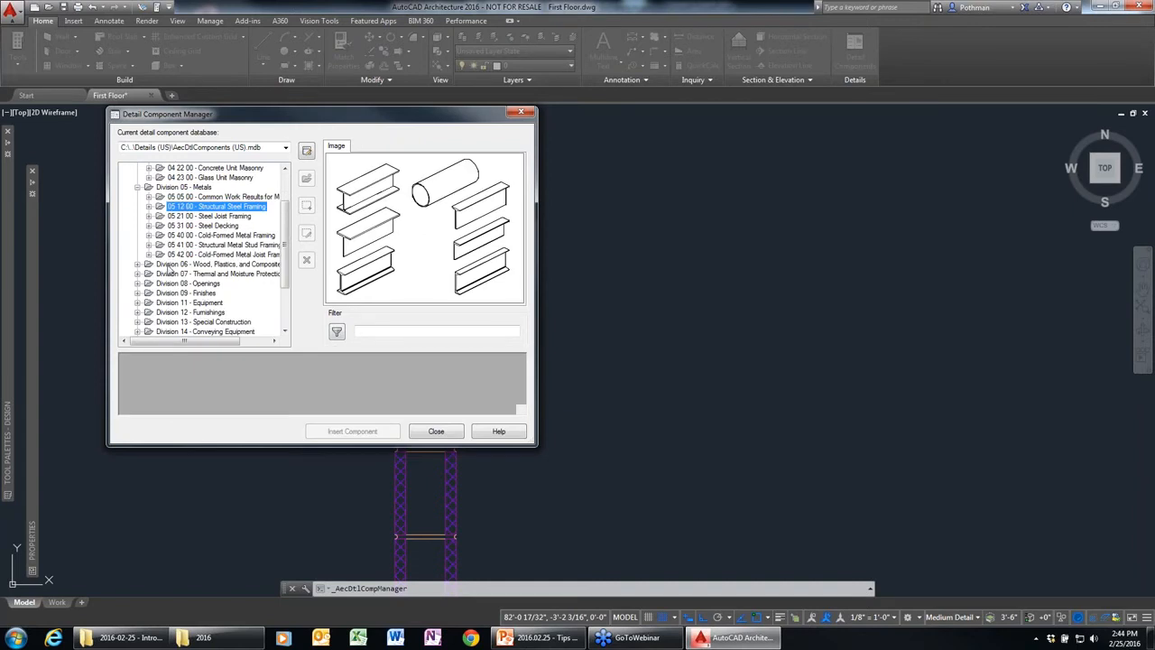
Step: Start inserting the 12H3 Steel Joist from H-Series Open Web Joists under Steel Joist Framing, choosing the view that shows the joist lengthwise
{"action": "left_click", "coordinate": [149, 216]}
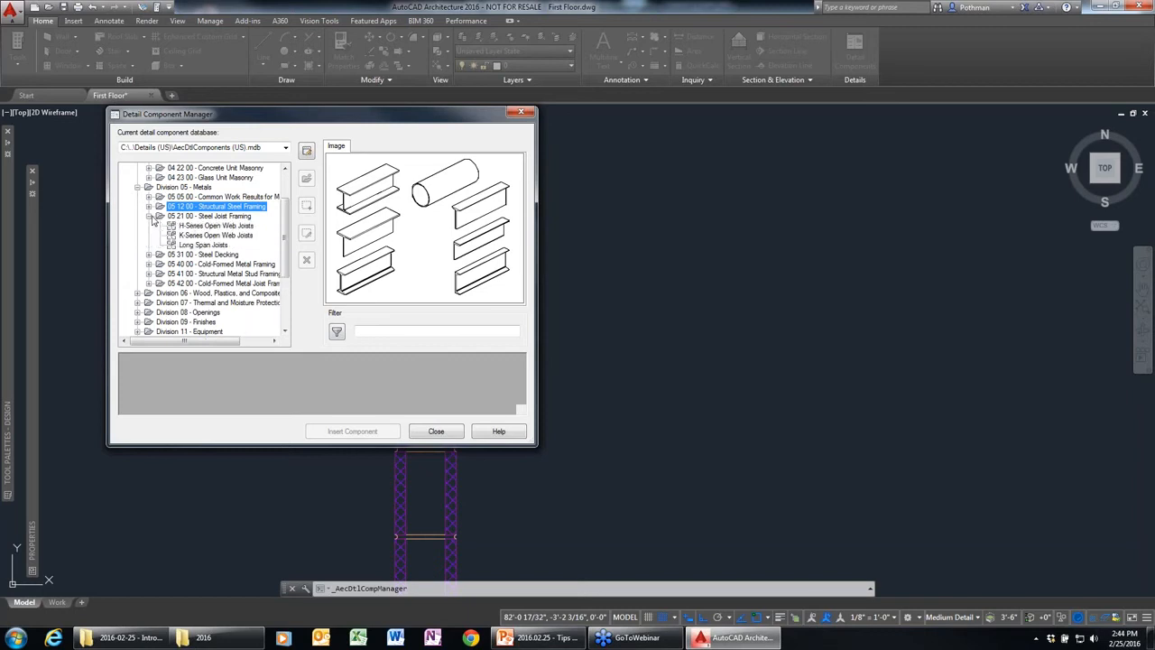
{"action": "left_click", "coordinate": [189, 226]}
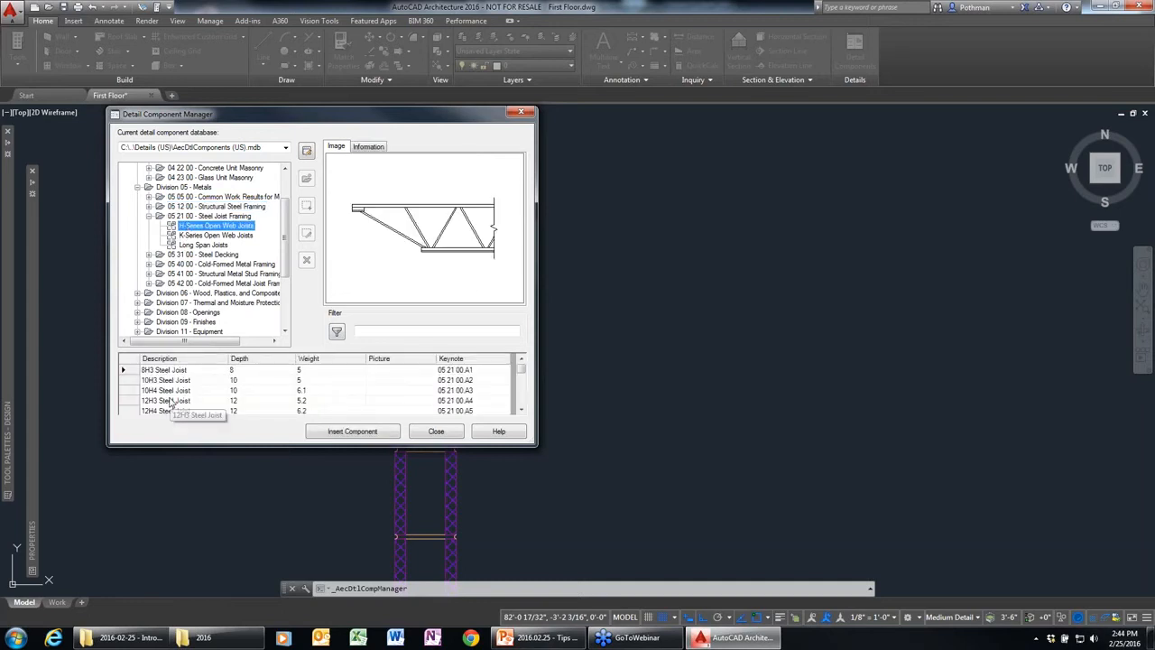
{"action": "left_click", "coordinate": [170, 401]}
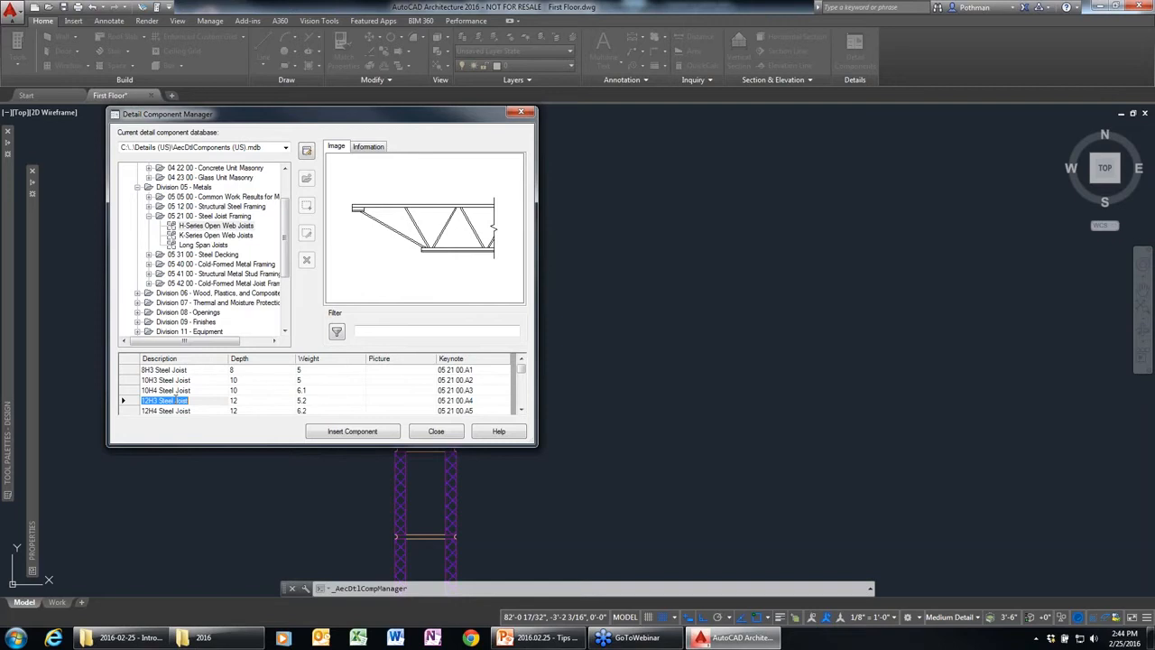
{"action": "left_click", "coordinate": [386, 430]}
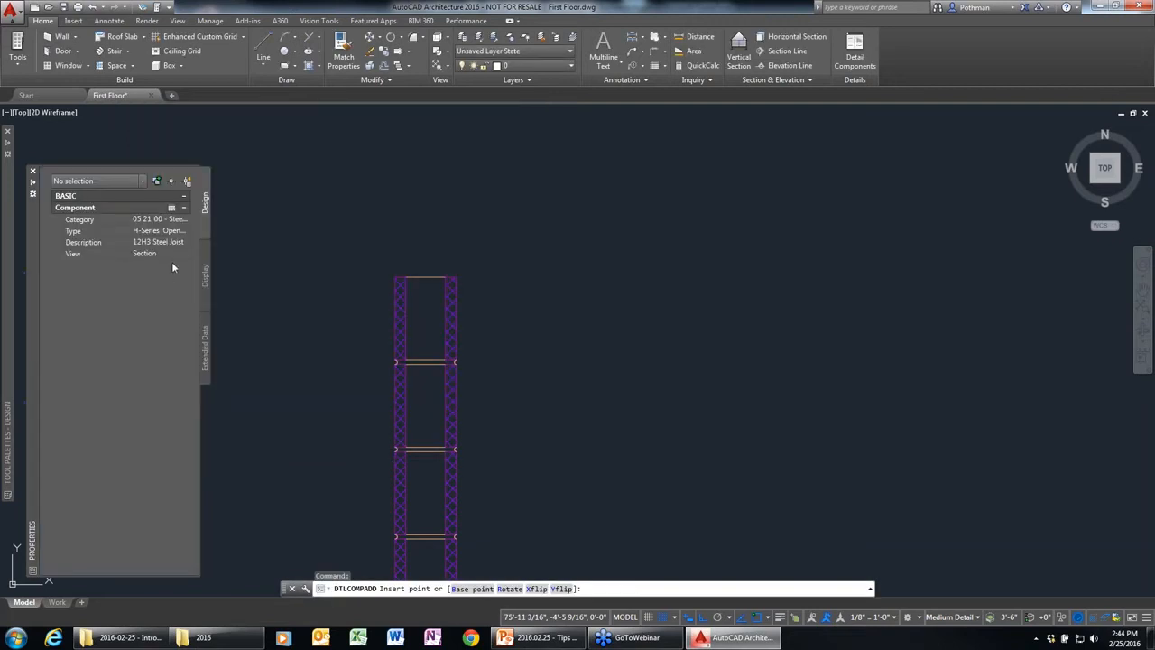
{"action": "left_click", "coordinate": [177, 255]}
{"action": "left_click", "coordinate": [154, 264]}
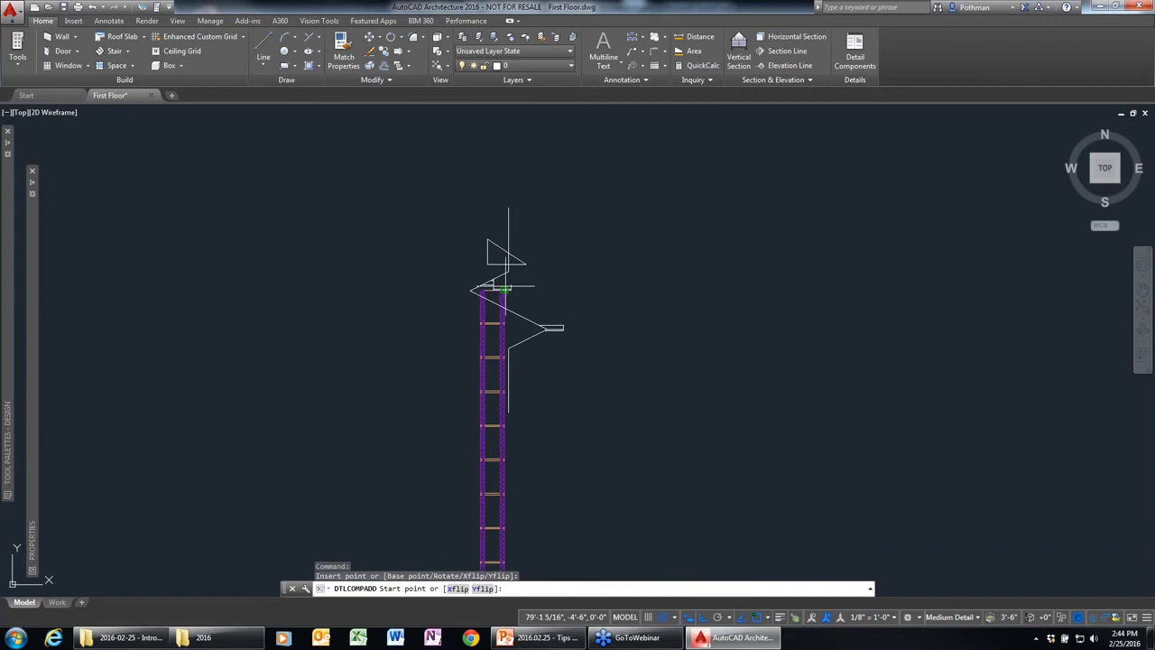
Step: Place the joist horizontally eastward from the top inner corner of the CMU wall, with its bearing extended to the wall's outer face
{"action": "scroll", "coordinate": [503, 287], "scroll_direction": "up", "scroll_amount": 2}
{"action": "scroll", "coordinate": [505, 286], "scroll_direction": "up", "scroll_amount": 2}
{"action": "left_click", "coordinate": [503, 302]}
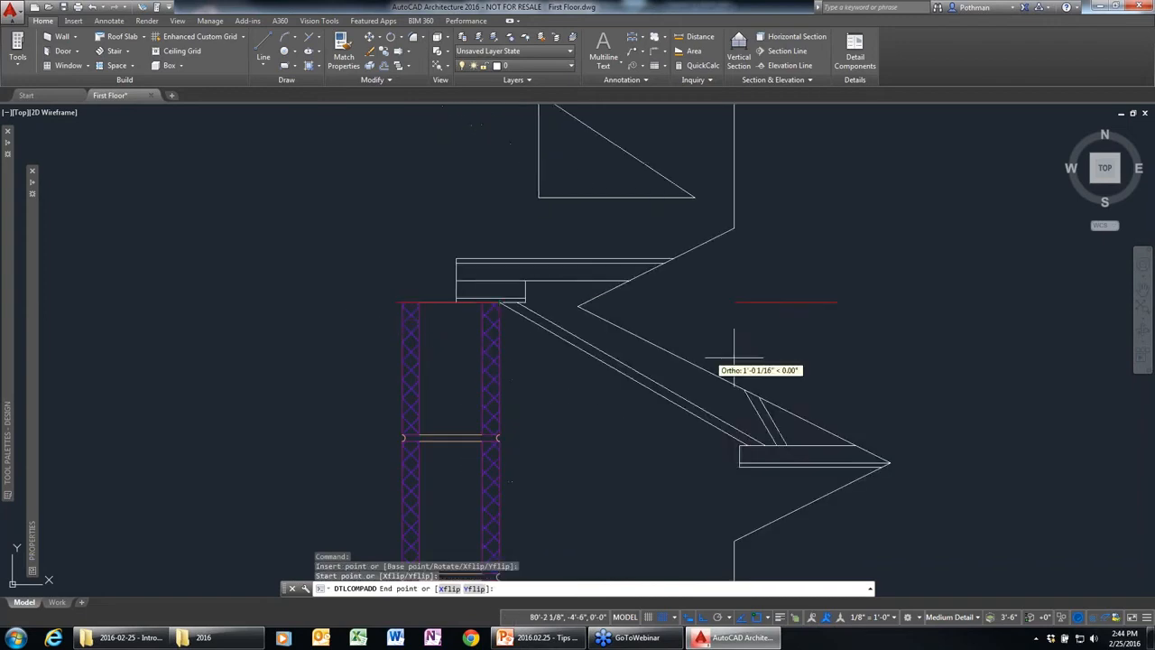
{"action": "scroll", "coordinate": [769, 350], "scroll_direction": "down", "scroll_amount": 6}
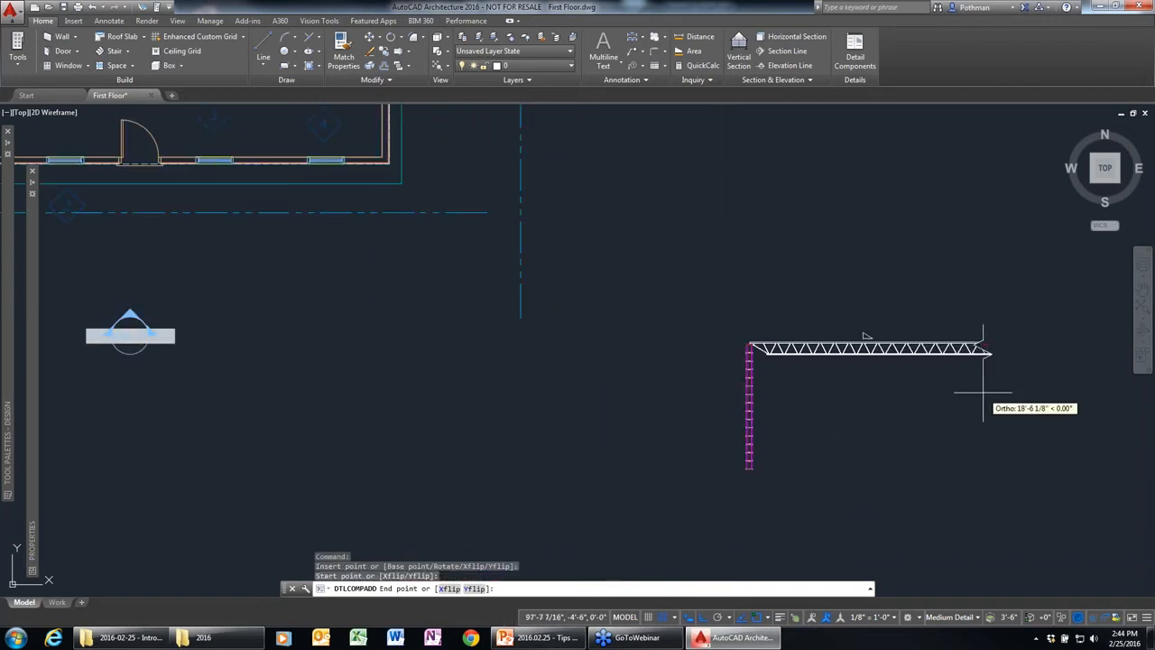
{"action": "left_click", "coordinate": [943, 394]}
{"action": "scroll", "coordinate": [743, 339], "scroll_direction": "up", "scroll_amount": 4}
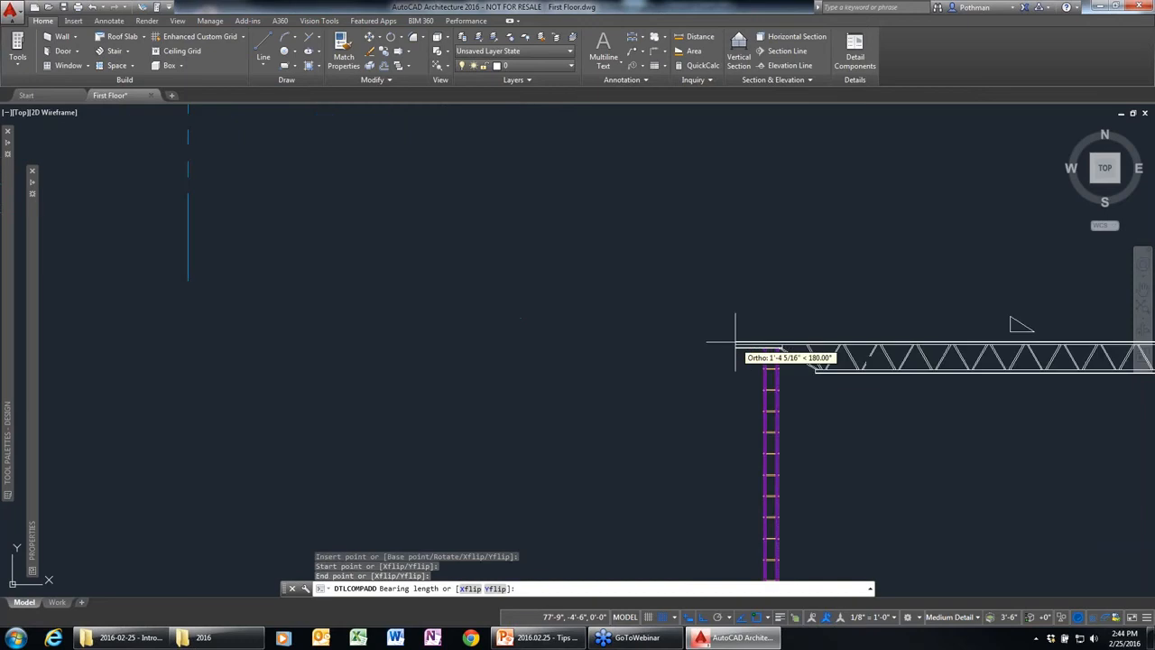
{"action": "left_click", "coordinate": [804, 346]}
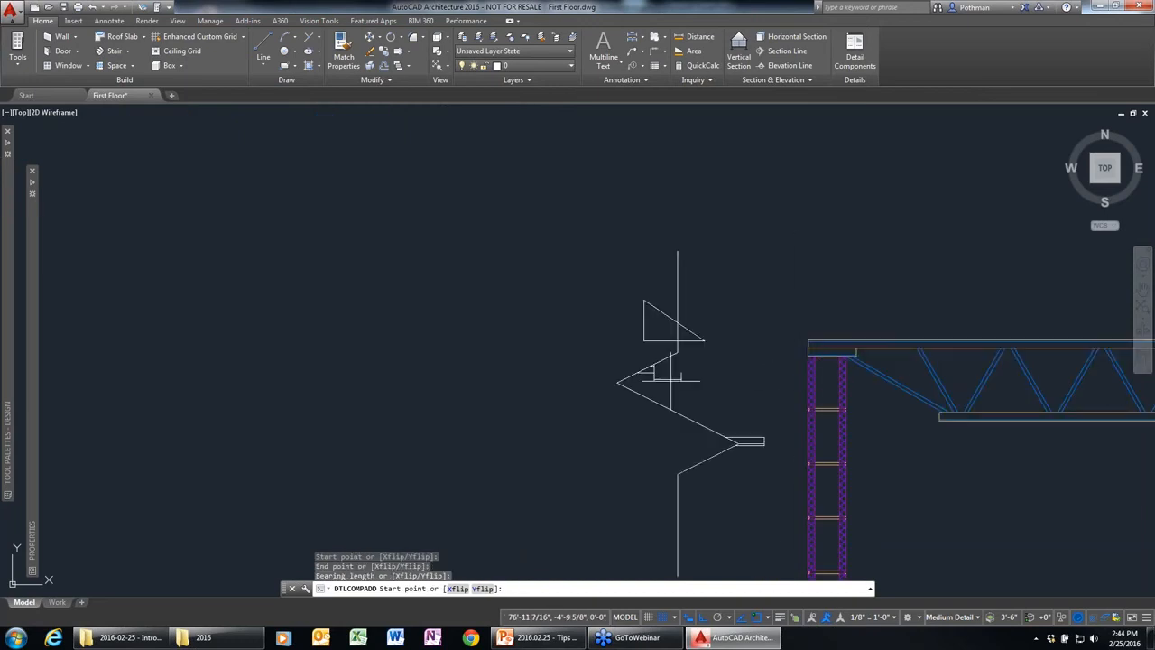
{"action": "key", "text": "Escape"}
Step: Delete the complete CMU wall and steel joist detail southeast of the floor plan
{"action": "middle_click_drag", "start_coordinate": [915, 428], "coordinate": [388, 219]}
{"action": "scroll", "coordinate": [379, 225], "scroll_direction": "down", "scroll_amount": 1}
{"action": "scroll", "coordinate": [613, 425], "scroll_direction": "down", "scroll_amount": 1}
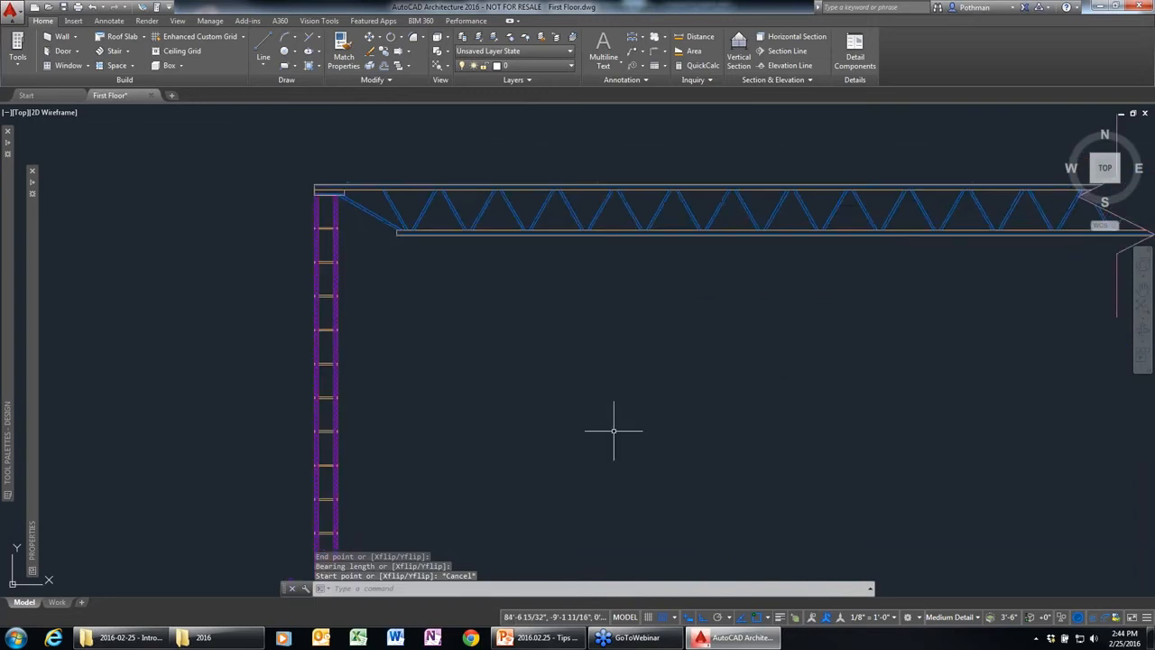
{"action": "scroll", "coordinate": [605, 429], "scroll_direction": "down", "scroll_amount": 2}
{"action": "middle_click_drag", "start_coordinate": [590, 441], "coordinate": [449, 328]}
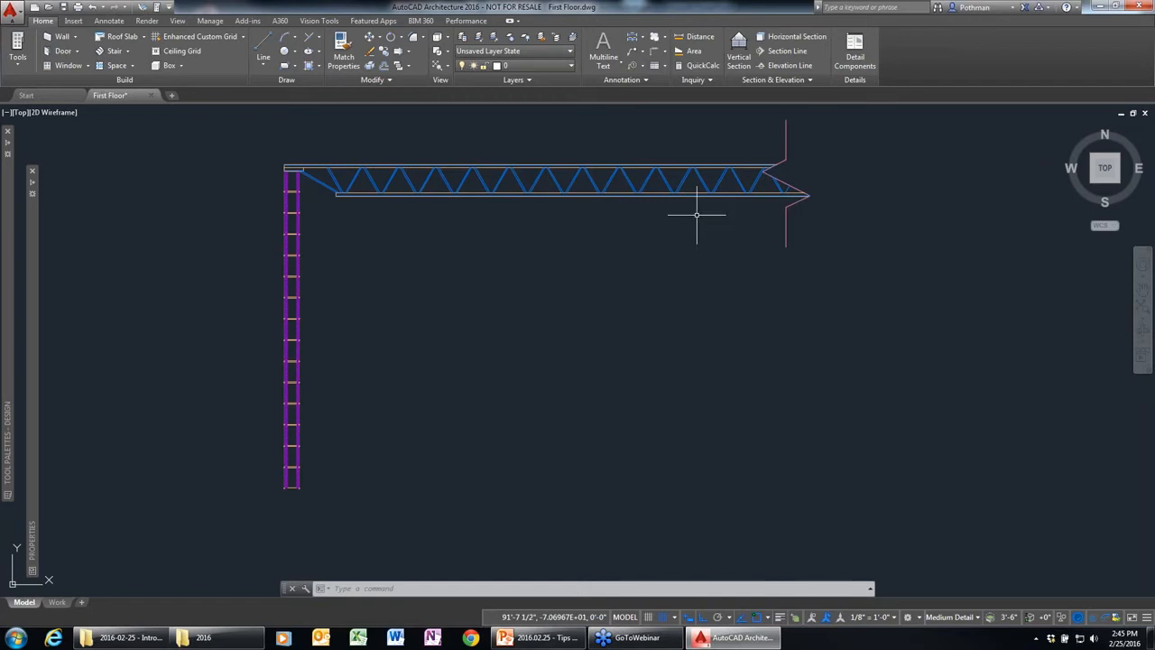
{"action": "scroll", "coordinate": [697, 215], "scroll_direction": "down", "scroll_amount": 5}
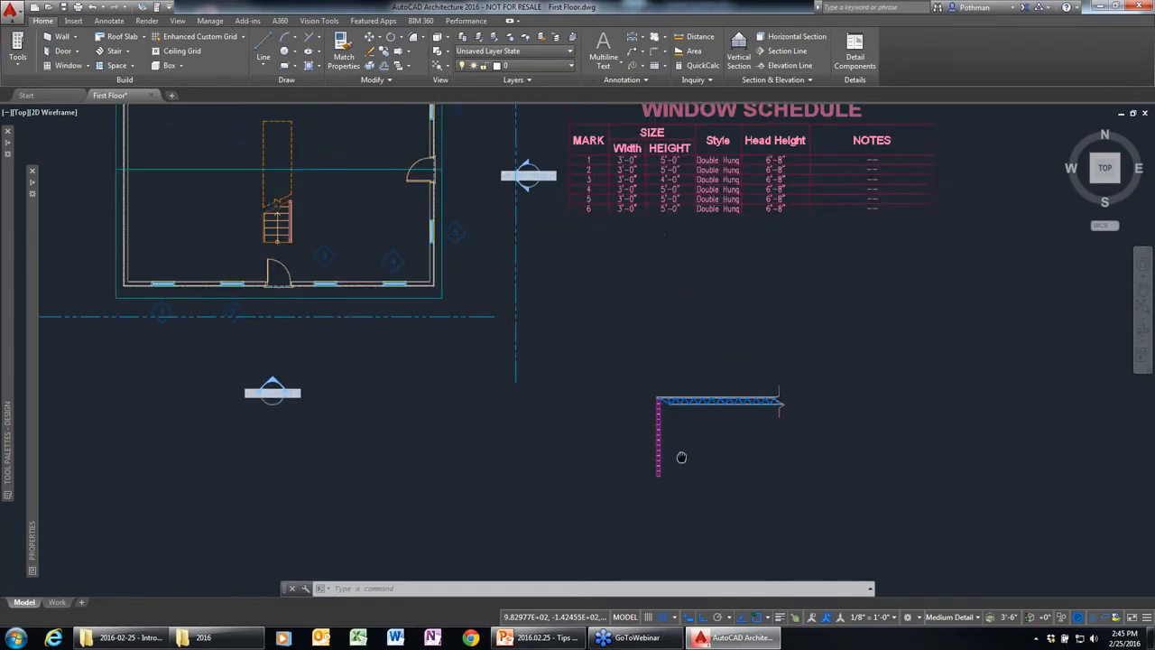
{"action": "left_click", "coordinate": [845, 519]}
{"action": "left_click", "coordinate": [569, 318]}
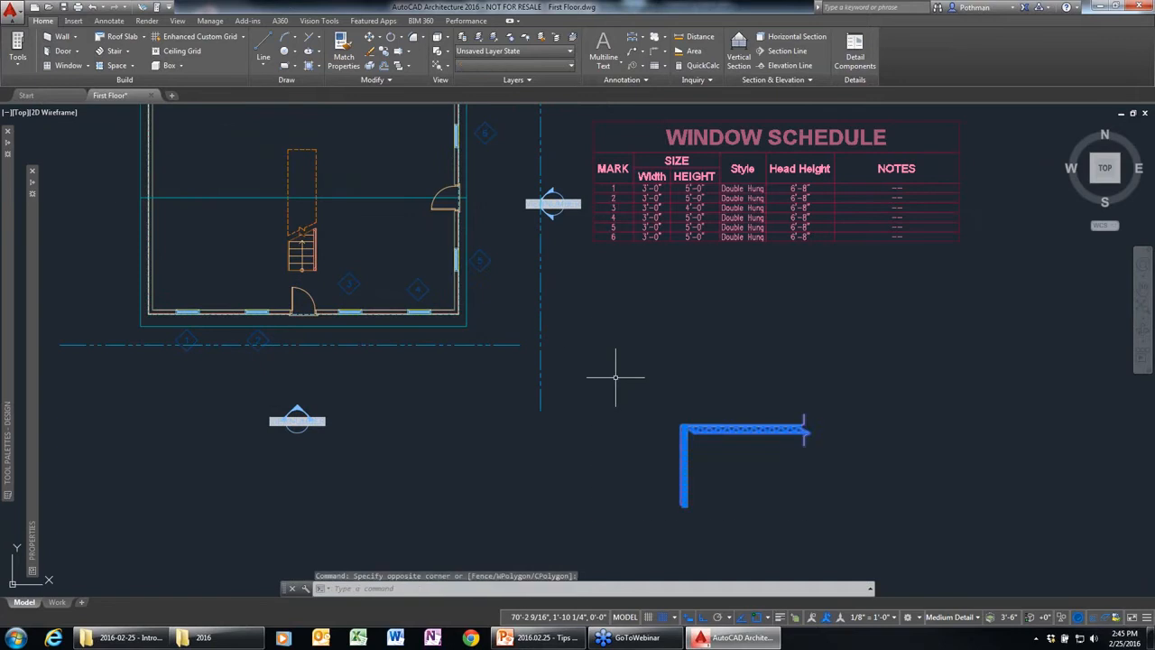
{"action": "key", "text": "Delete"}
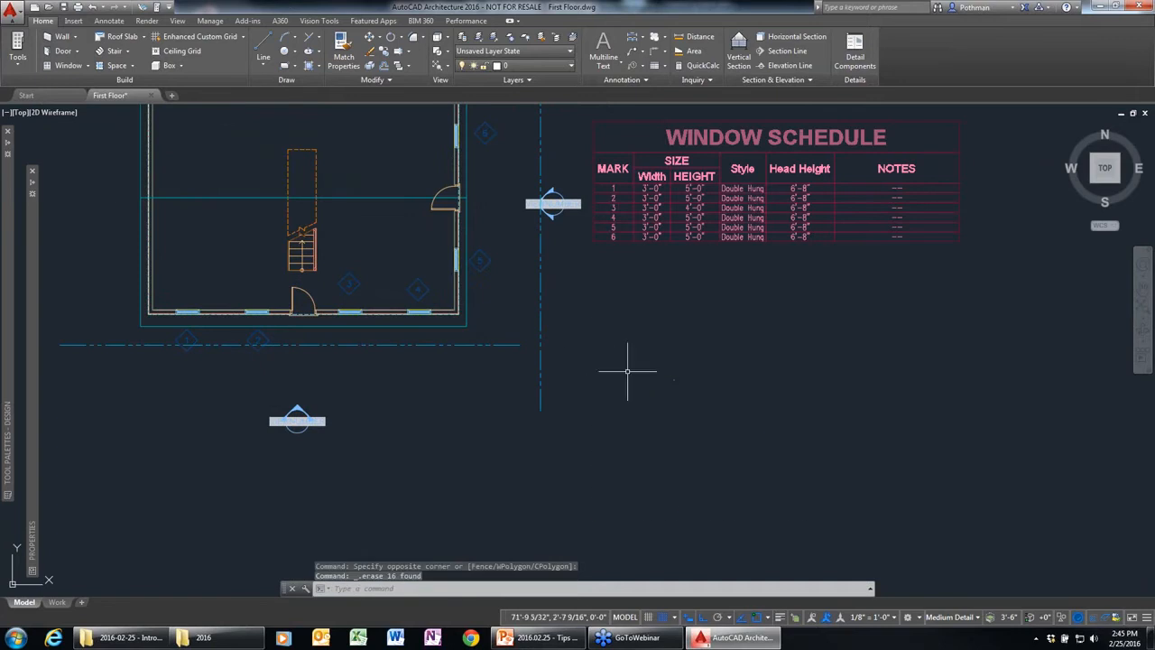
Step: Start a new wall near the floor plan and check which wall styles the drawing offers, keeping Stud-5.5 Sheathing-0.5 Siding
{"action": "scroll", "coordinate": [709, 348], "scroll_direction": "down", "scroll_amount": 4}
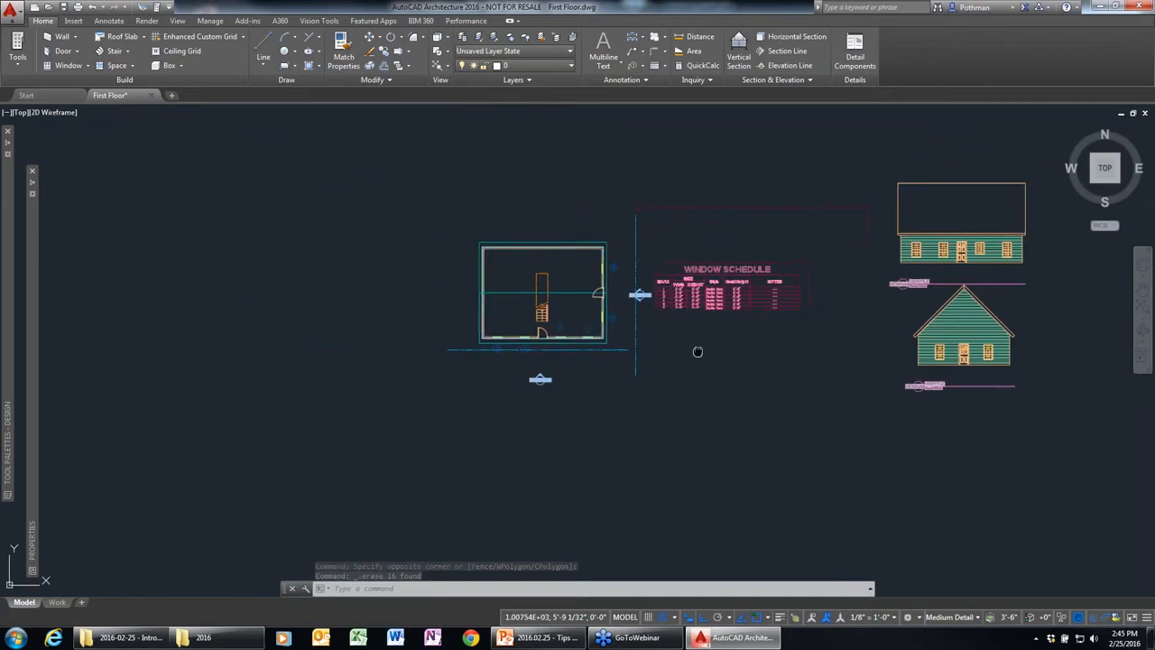
{"action": "middle_click_drag", "start_coordinate": [696, 352], "coordinate": [514, 352]}
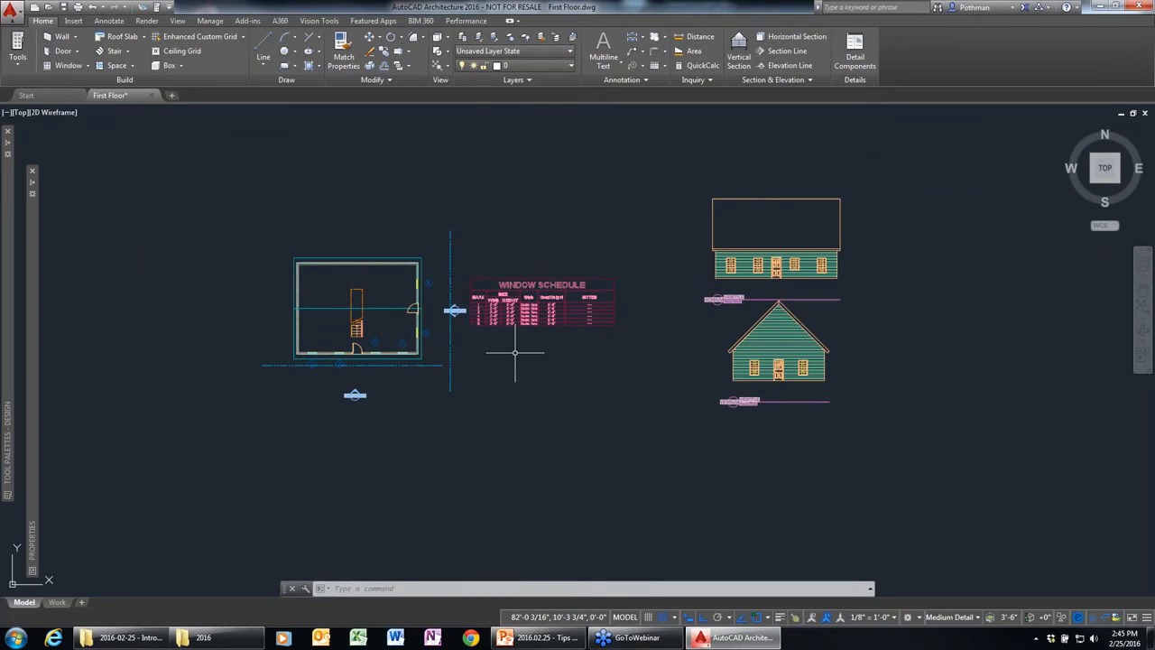
{"action": "scroll", "coordinate": [410, 361], "scroll_direction": "up", "scroll_amount": 2}
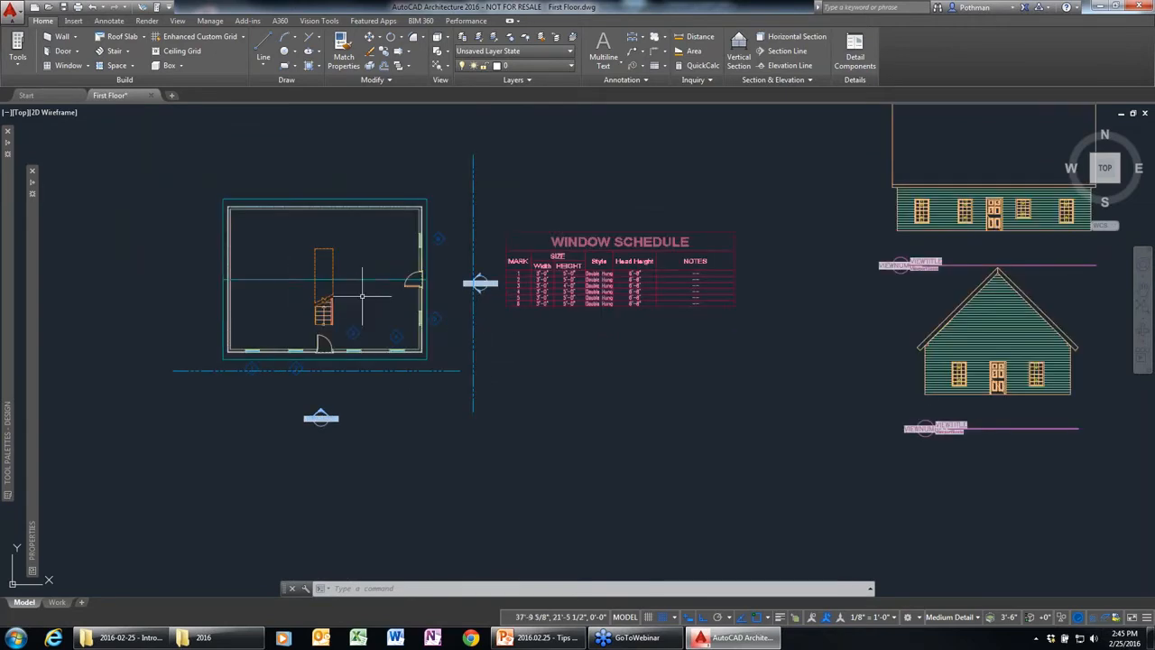
{"action": "scroll", "coordinate": [350, 302], "scroll_direction": "up", "scroll_amount": 2}
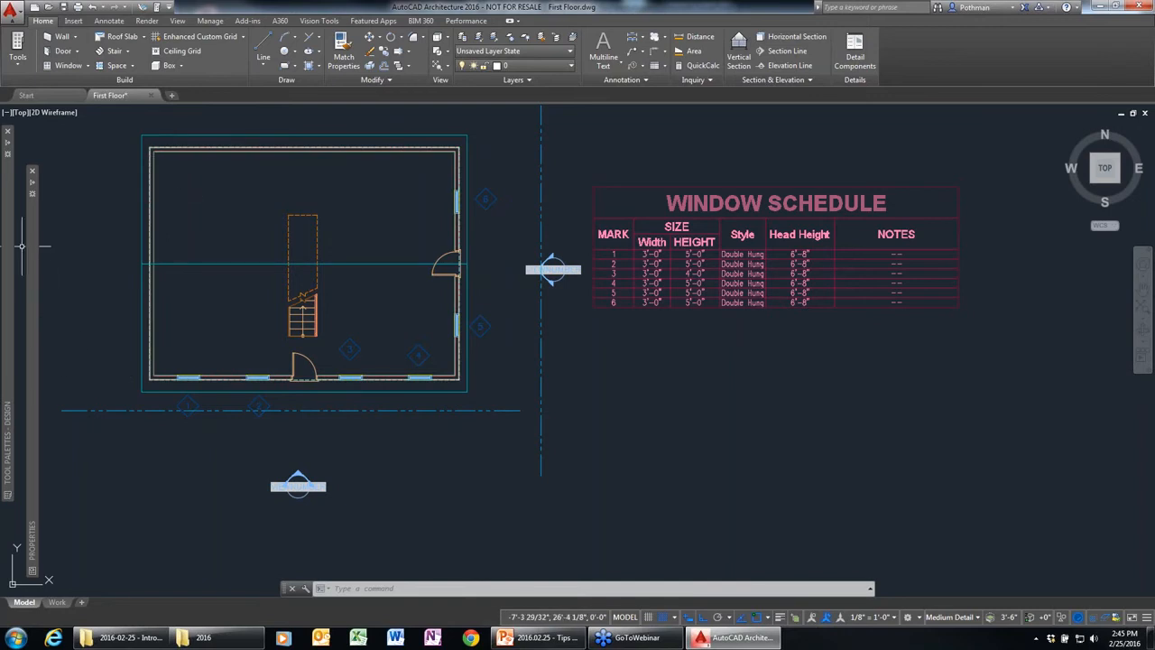
{"action": "left_click", "coordinate": [61, 37]}
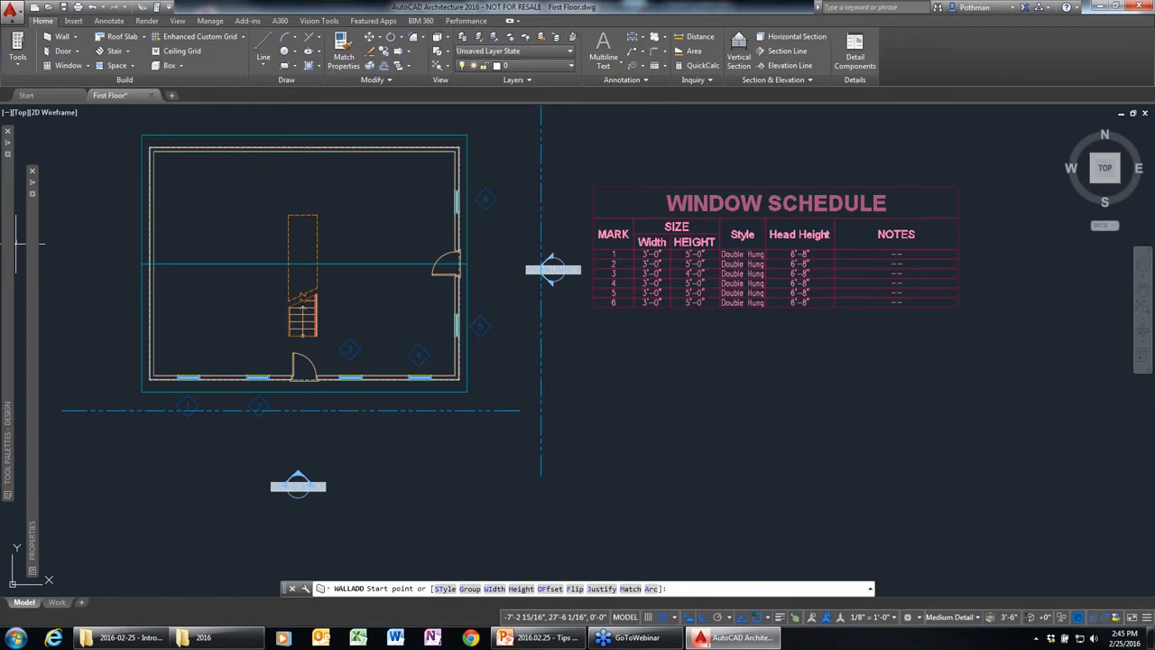
{"action": "mouse_move", "coordinate": [9, 242]}
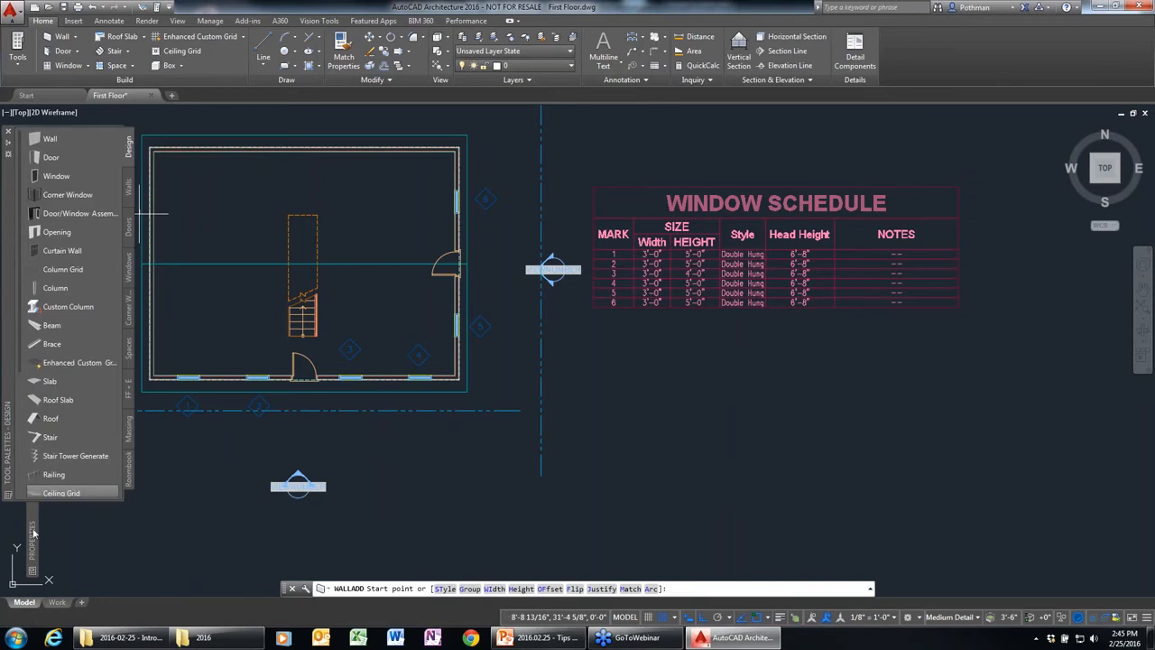
{"action": "mouse_move", "coordinate": [33, 532]}
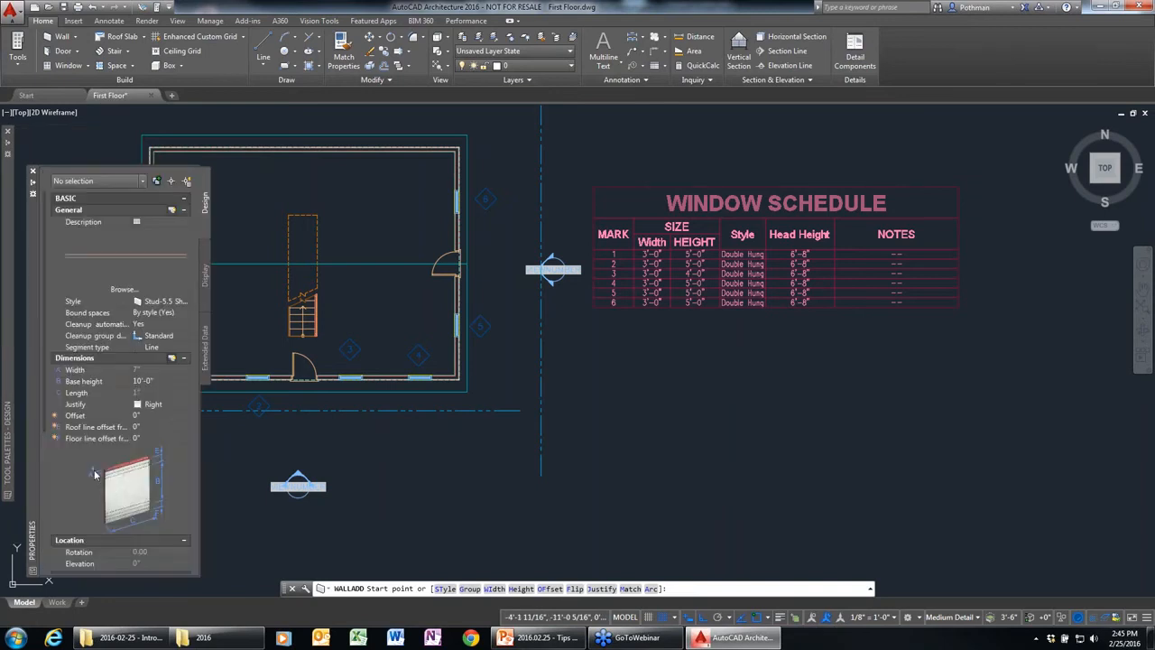
{"action": "left_click", "coordinate": [186, 301]}
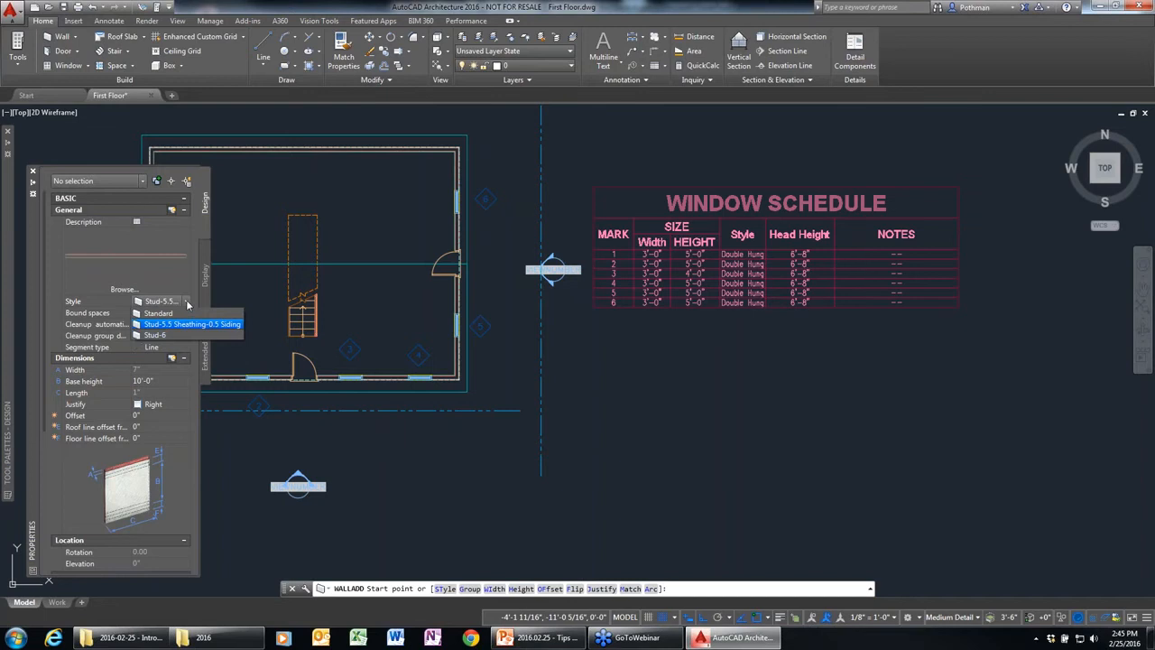
{"action": "left_click", "coordinate": [188, 303]}
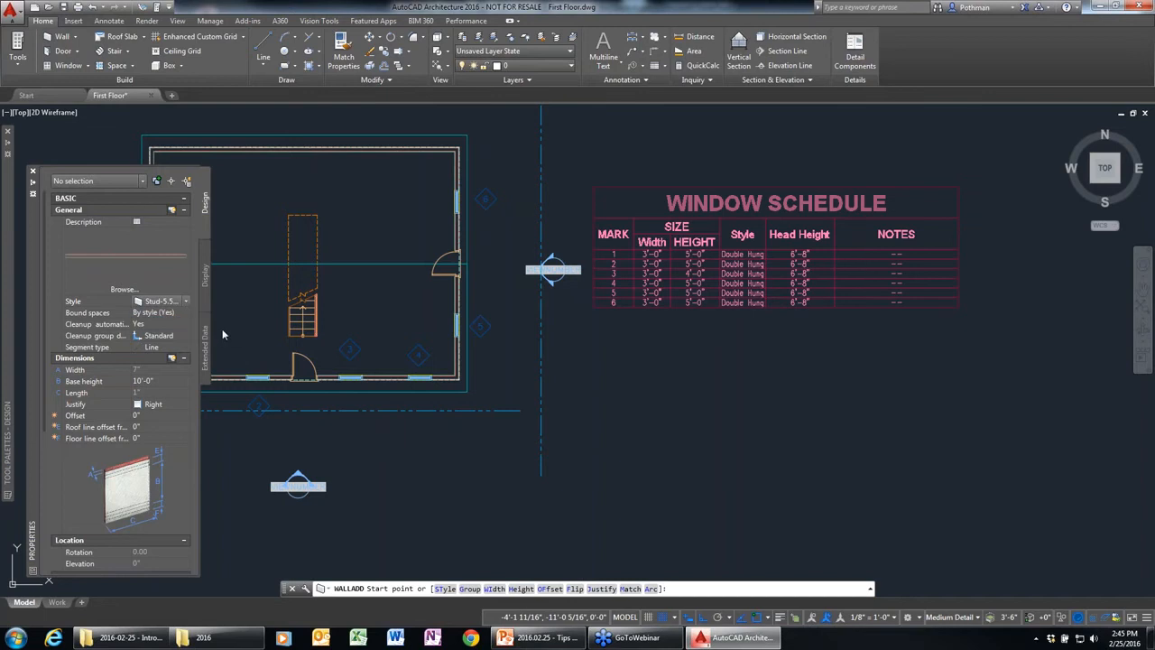
Step: Search the content library's wall styles for "brick" in the Styles Browser and import the Brick-4 Brick-4 style into the drawing
{"action": "left_click", "coordinate": [17, 52]}
{"action": "left_click", "coordinate": [39, 160]}
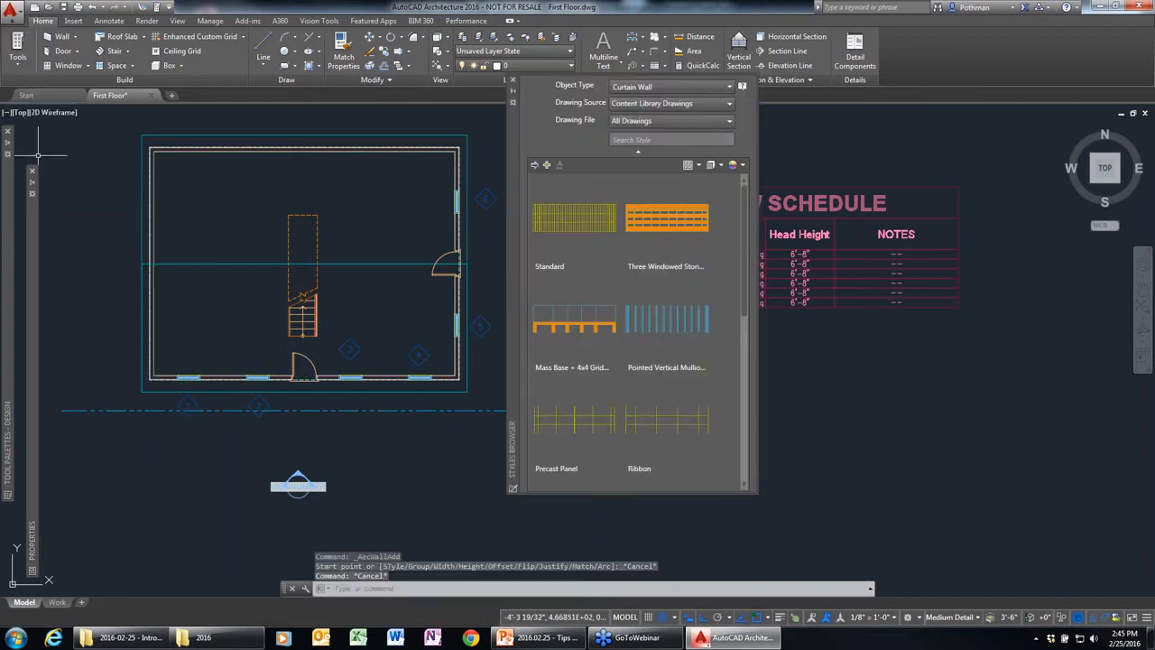
{"action": "left_click", "coordinate": [657, 87]}
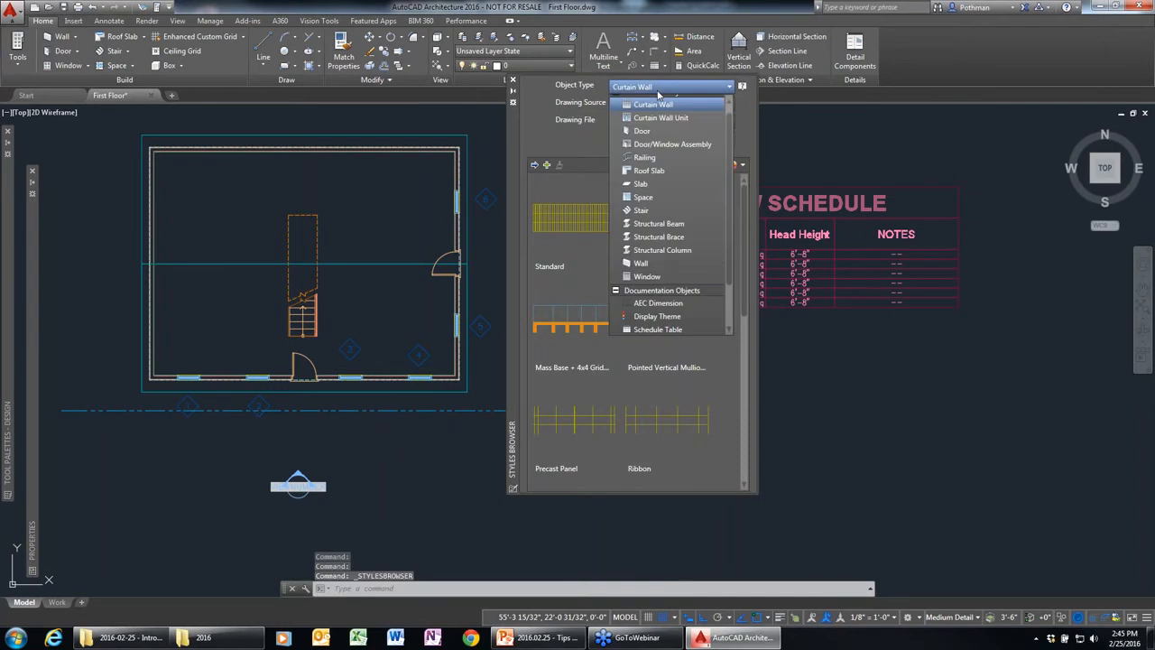
{"action": "left_click", "coordinate": [652, 266]}
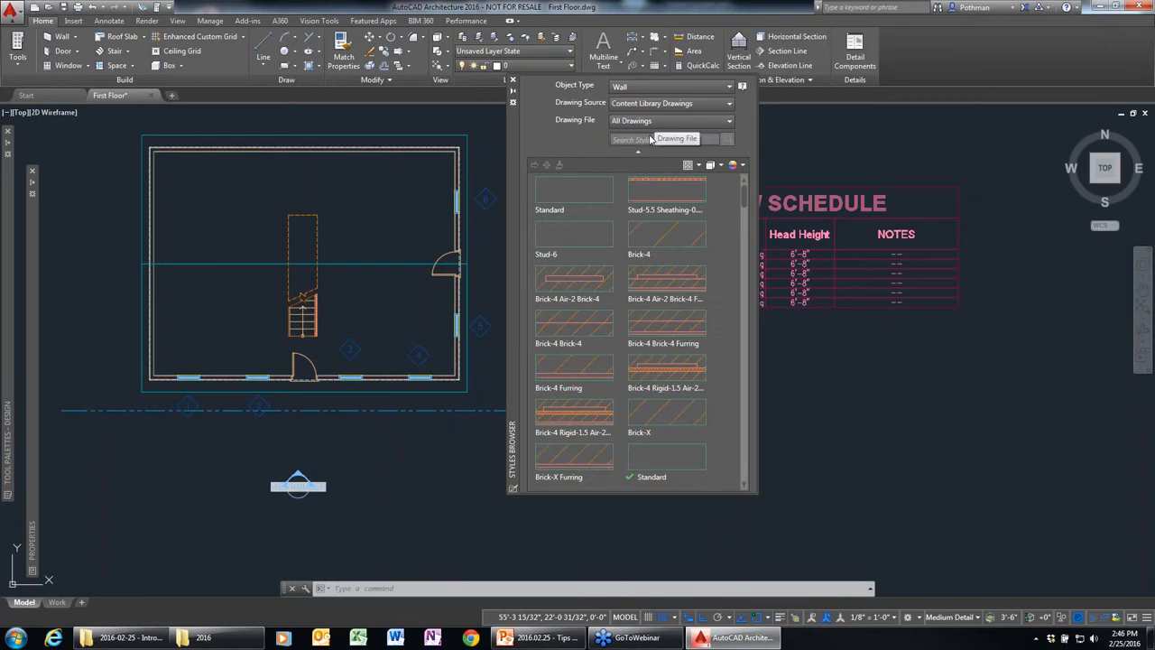
{"action": "type", "text": "brick"}
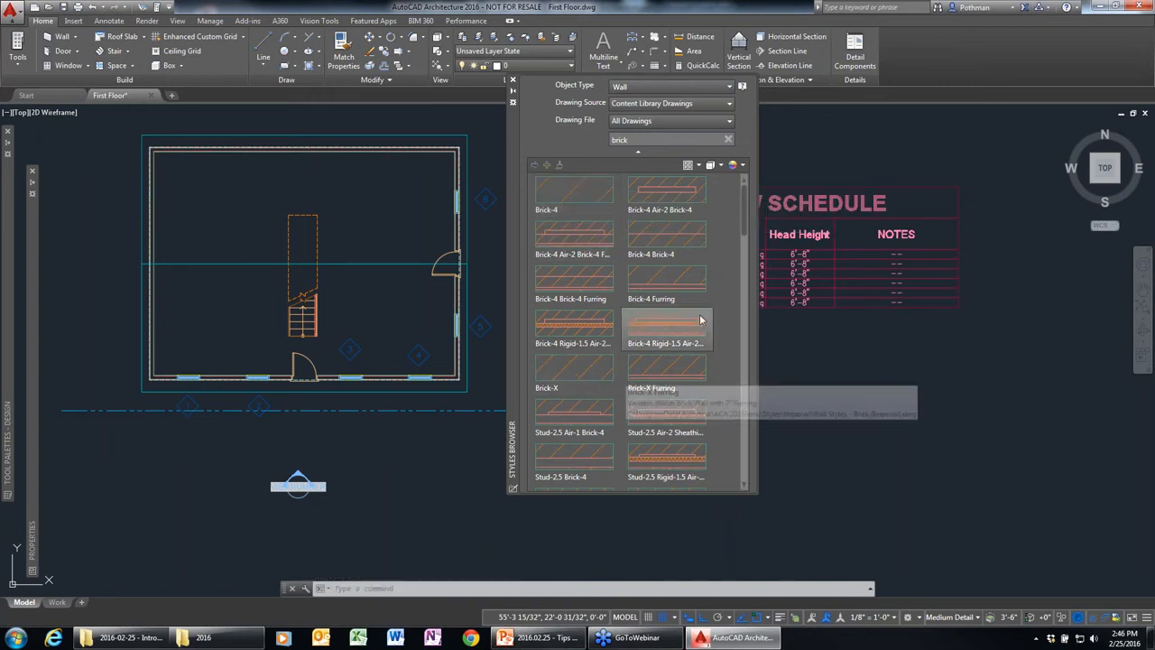
{"action": "left_click", "coordinate": [671, 233]}
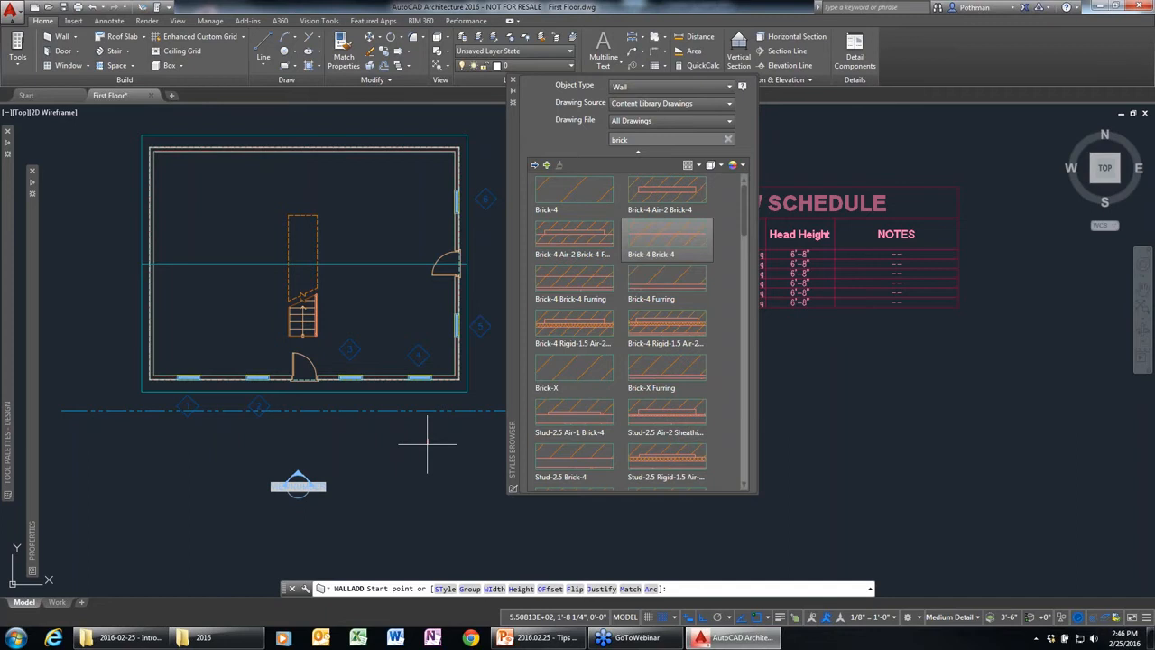
{"action": "left_click", "coordinate": [647, 285]}
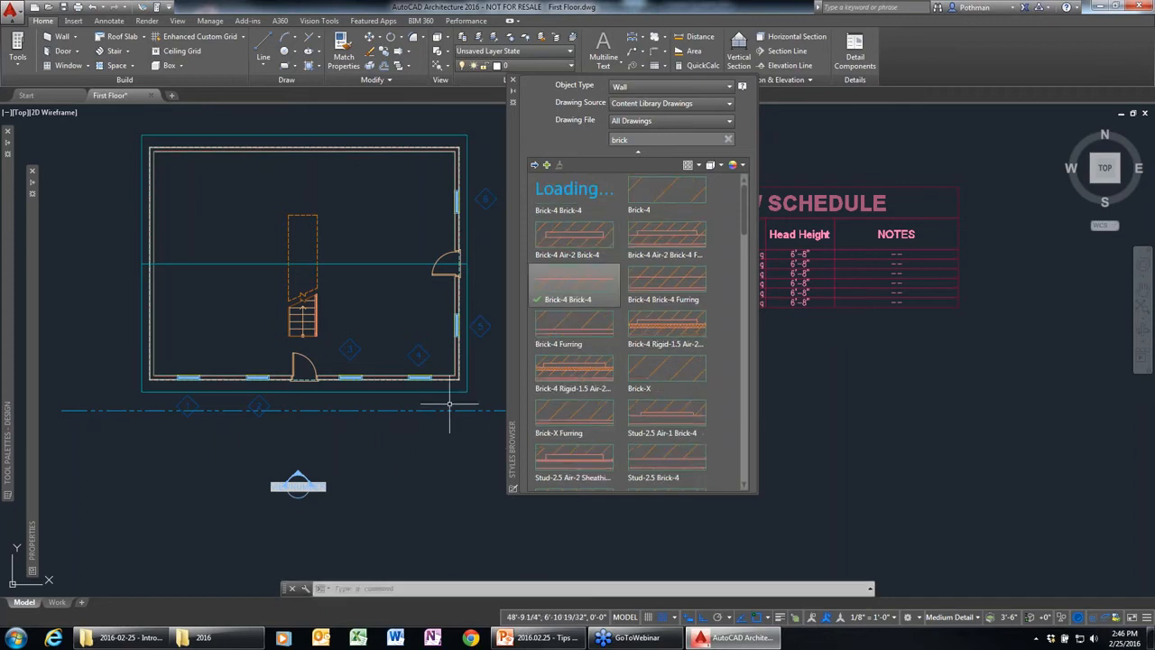
Step: Change all four exterior walls of the floor plan to the Brick-4 Brick-4 style and close the Styles Browser
{"action": "left_click", "coordinate": [384, 375]}
{"action": "left_click", "coordinate": [456, 347]}
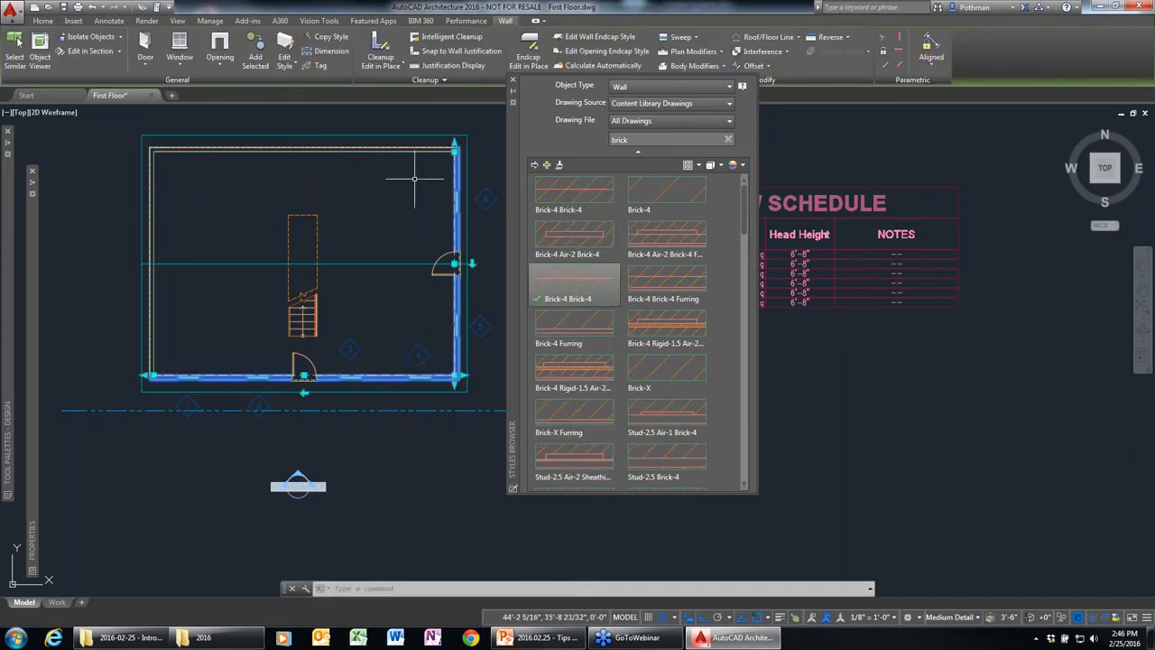
{"action": "left_click", "coordinate": [427, 150]}
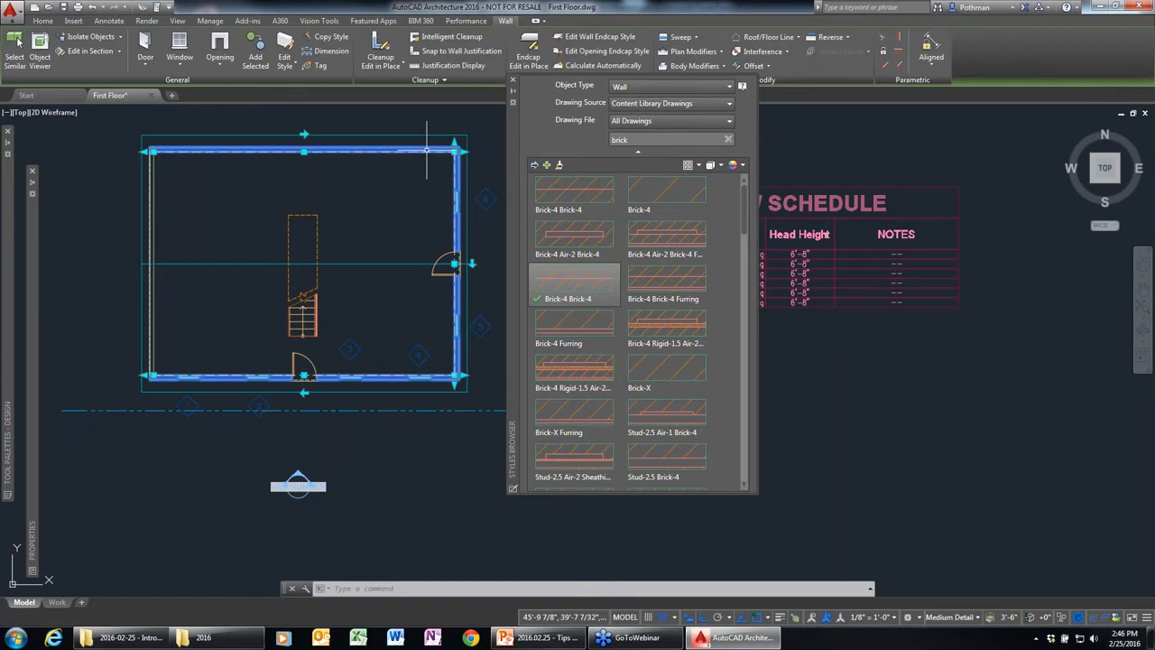
{"action": "left_click", "coordinate": [155, 204]}
{"action": "mouse_move", "coordinate": [33, 541]}
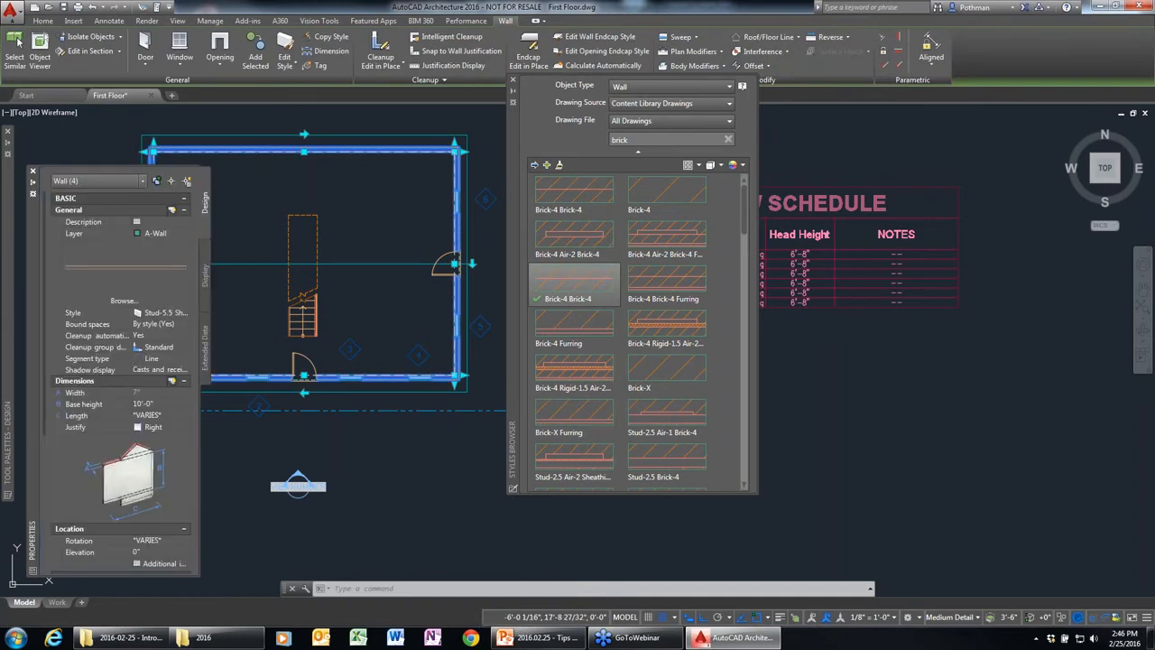
{"action": "left_click", "coordinate": [174, 314]}
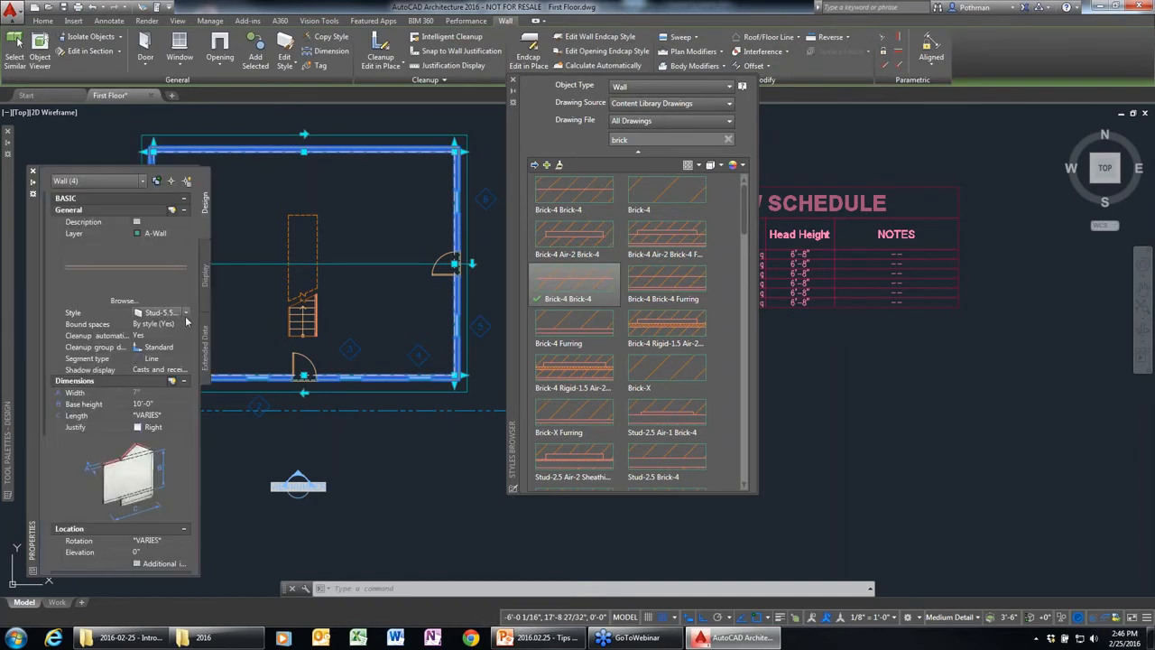
{"action": "left_click", "coordinate": [185, 312]}
{"action": "left_click", "coordinate": [172, 324]}
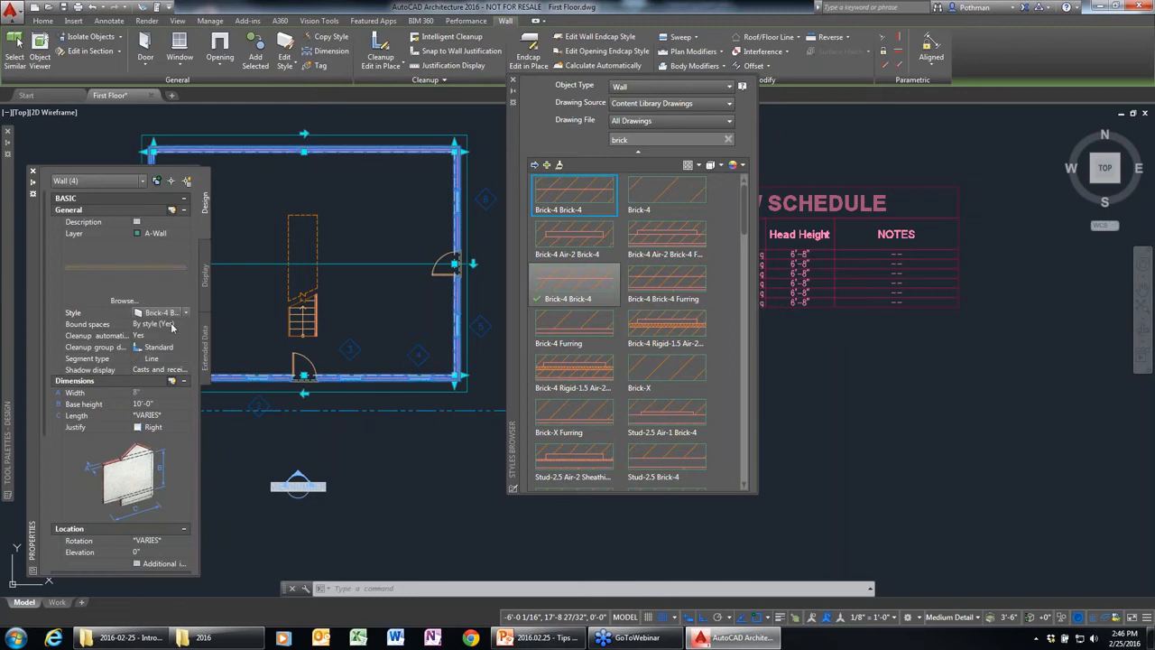
{"action": "key", "text": "Escape"}
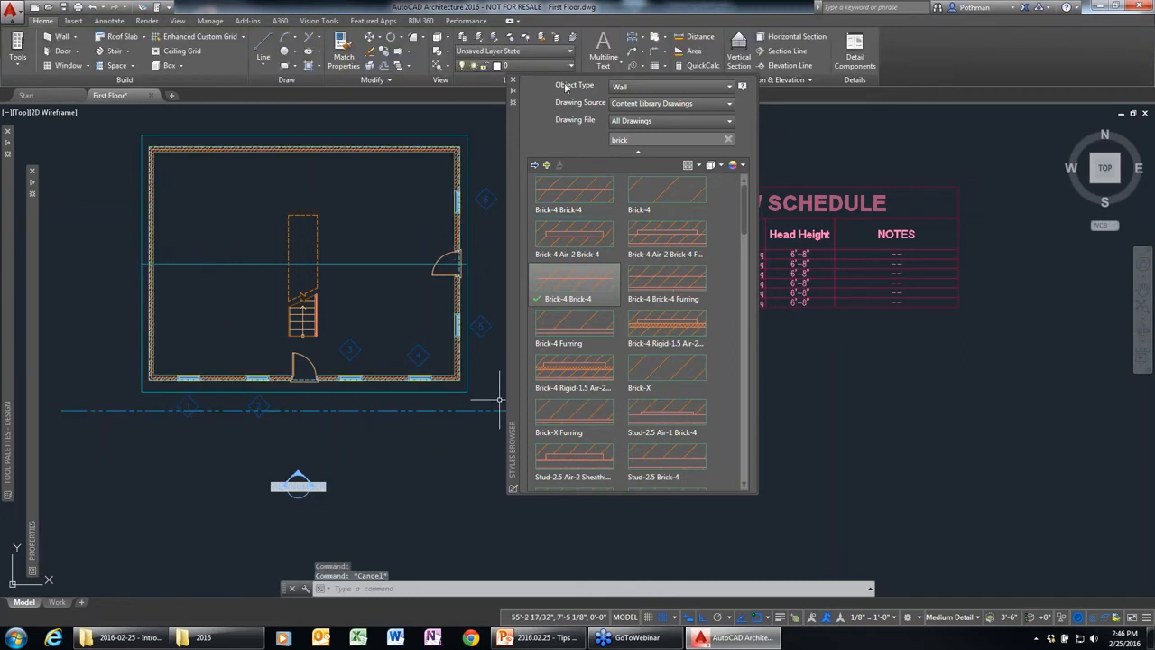
{"action": "left_click", "coordinate": [513, 82]}
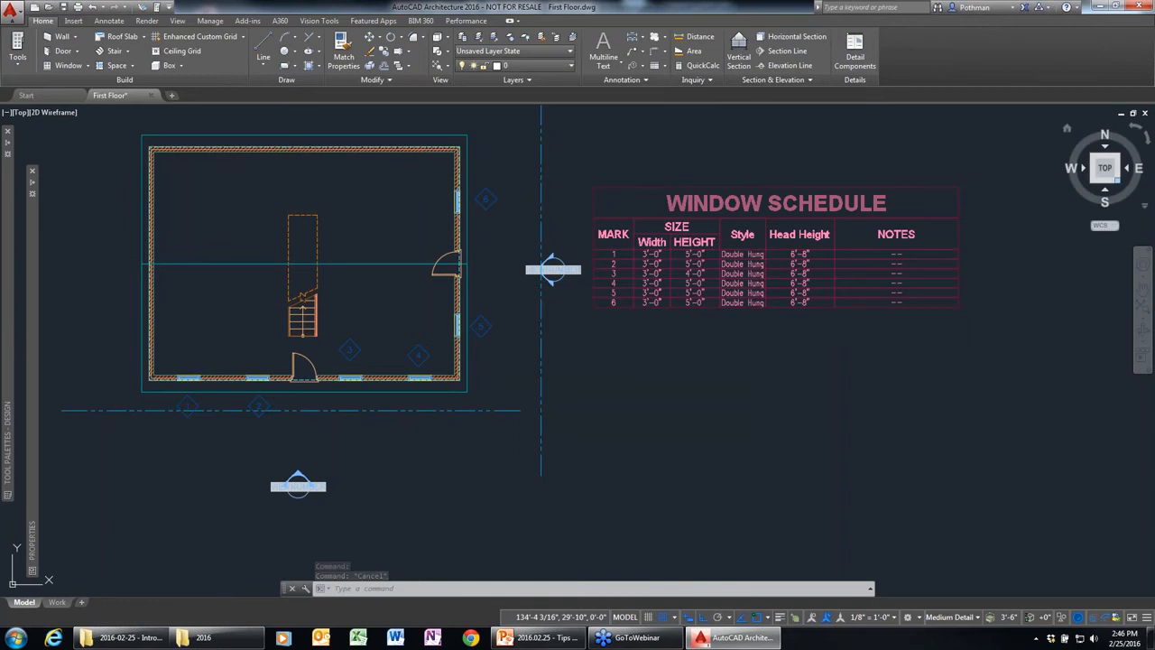
Step: Switch to the southeast isometric view and examine the brick walls, doors and windows around the building's front corner
{"action": "left_click", "coordinate": [1117, 181]}
{"action": "scroll", "coordinate": [465, 323], "scroll_direction": "up", "scroll_amount": 2}
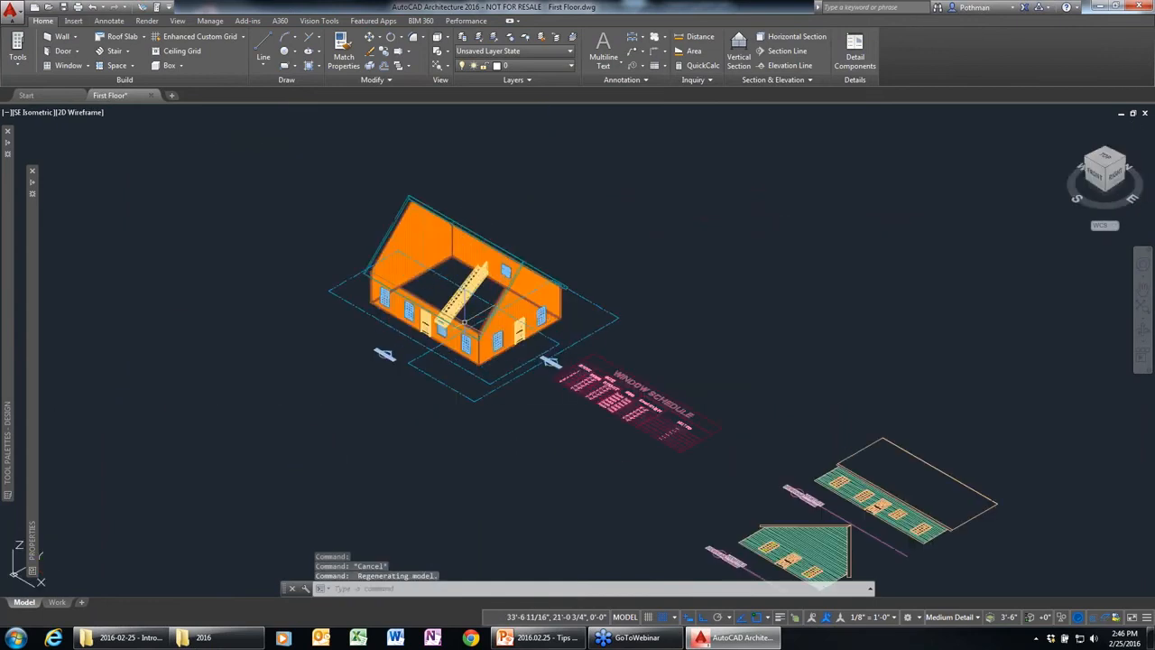
{"action": "scroll", "coordinate": [463, 322], "scroll_direction": "up", "scroll_amount": 5}
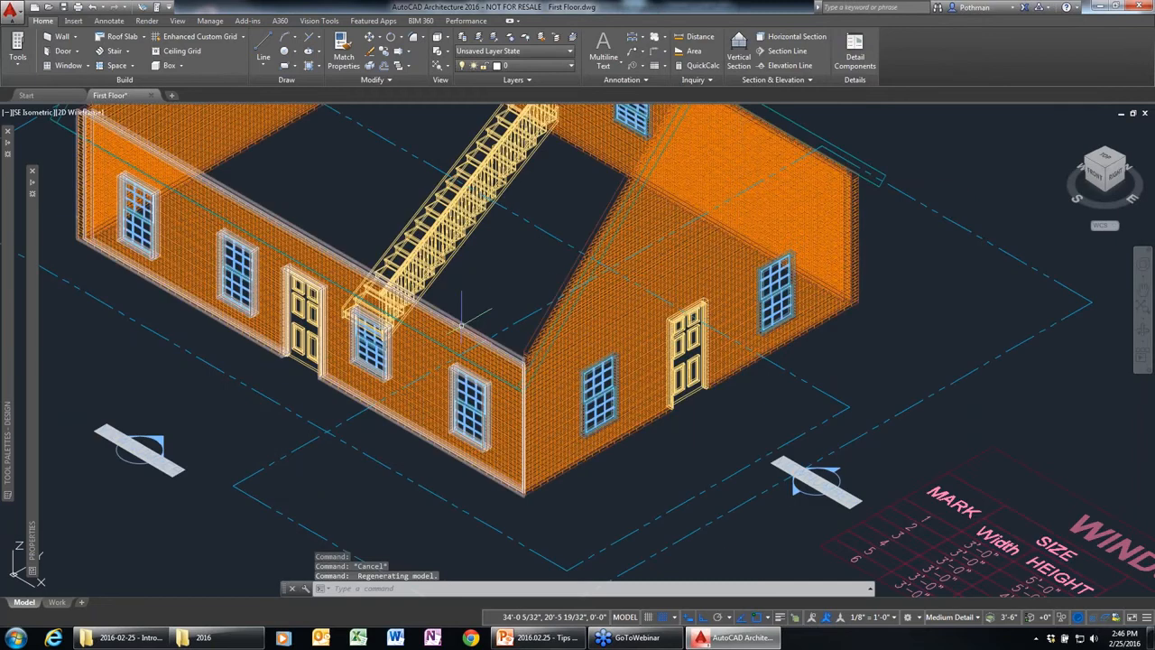
{"action": "scroll", "coordinate": [358, 537], "scroll_direction": "up", "scroll_amount": 2}
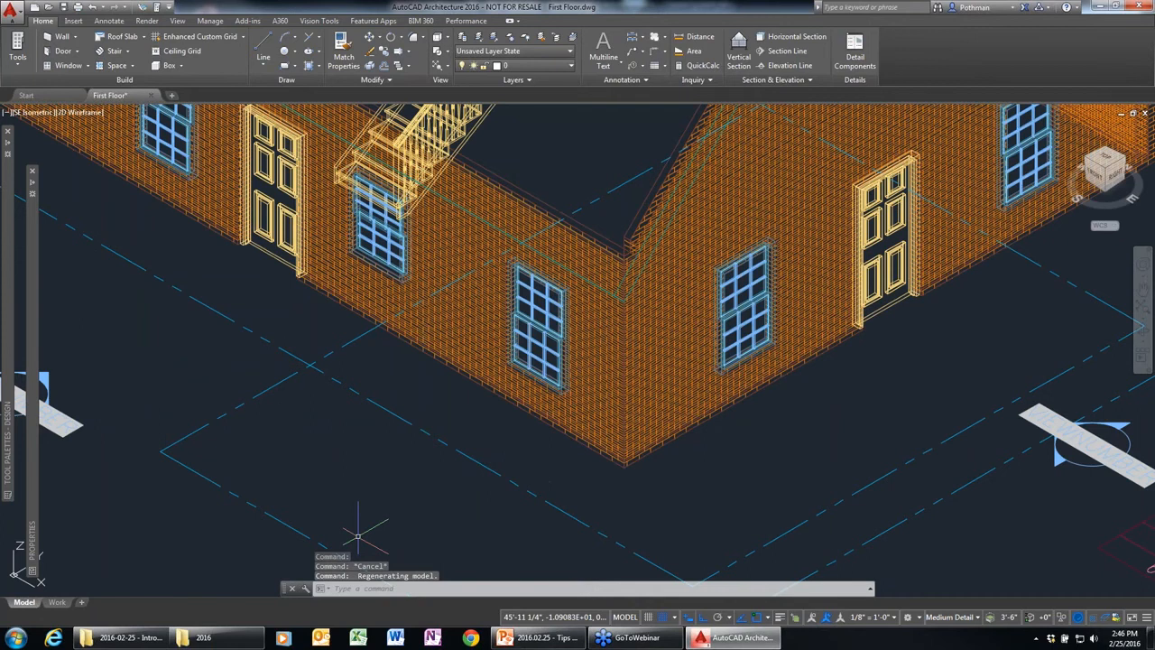
{"action": "middle_click_drag", "start_coordinate": [359, 537], "coordinate": [326, 645]}
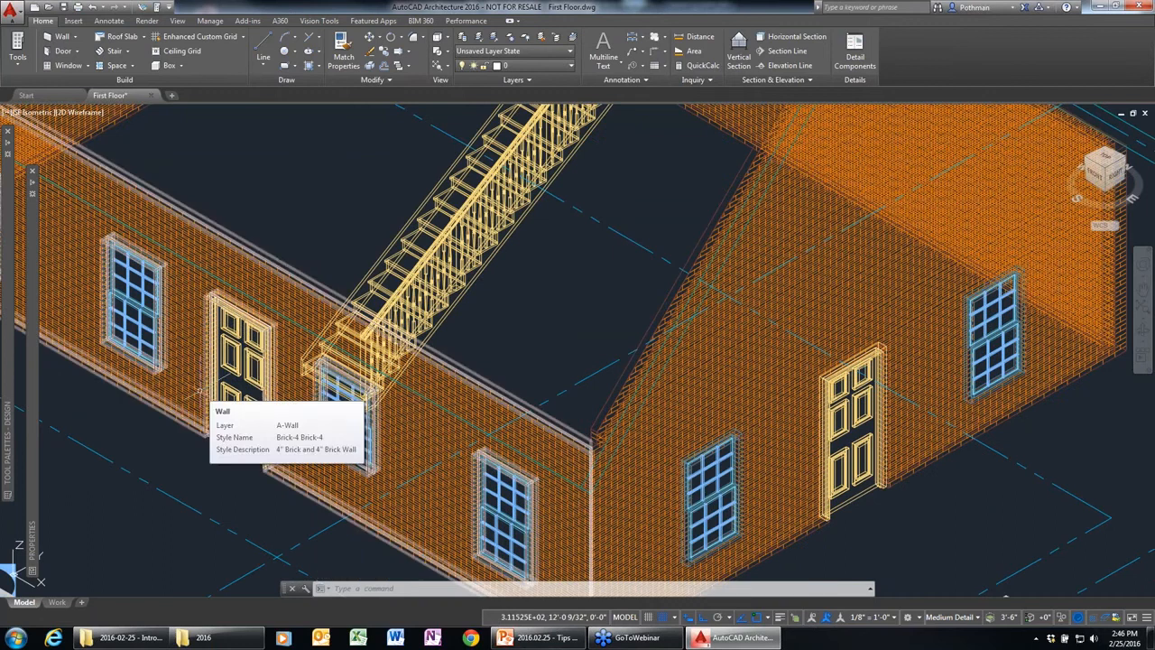
{"action": "mouse_move", "coordinate": [245, 397]}
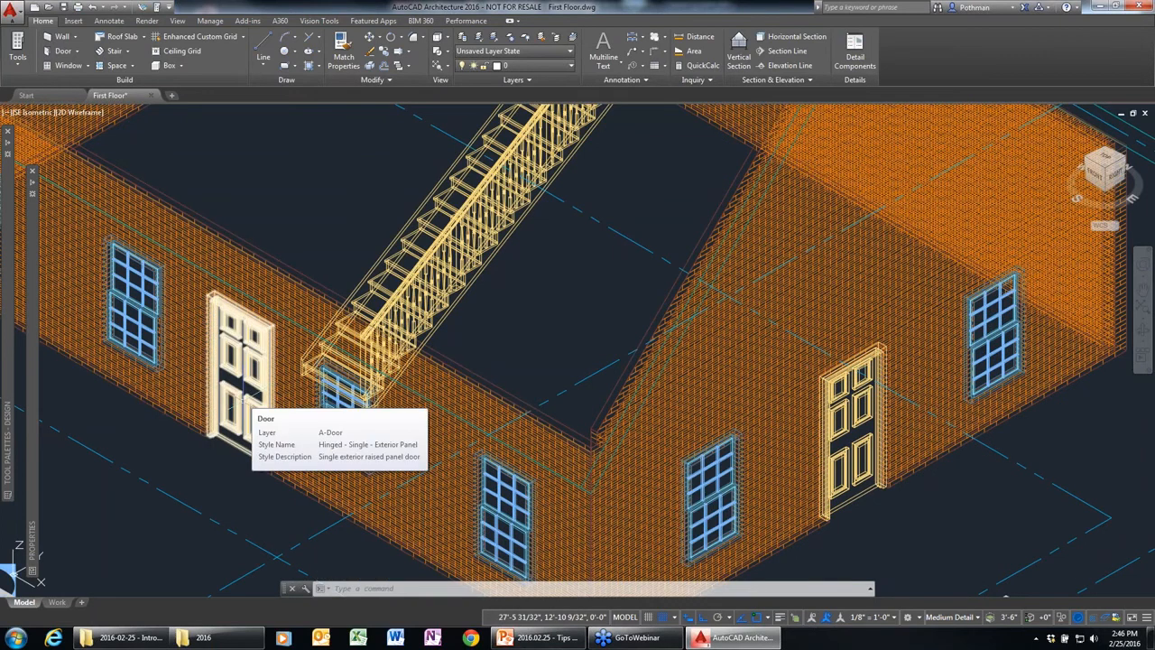
{"action": "scroll", "coordinate": [245, 402], "scroll_direction": "down", "scroll_amount": 2}
{"action": "middle_click_drag", "start_coordinate": [252, 437], "coordinate": [449, 450]}
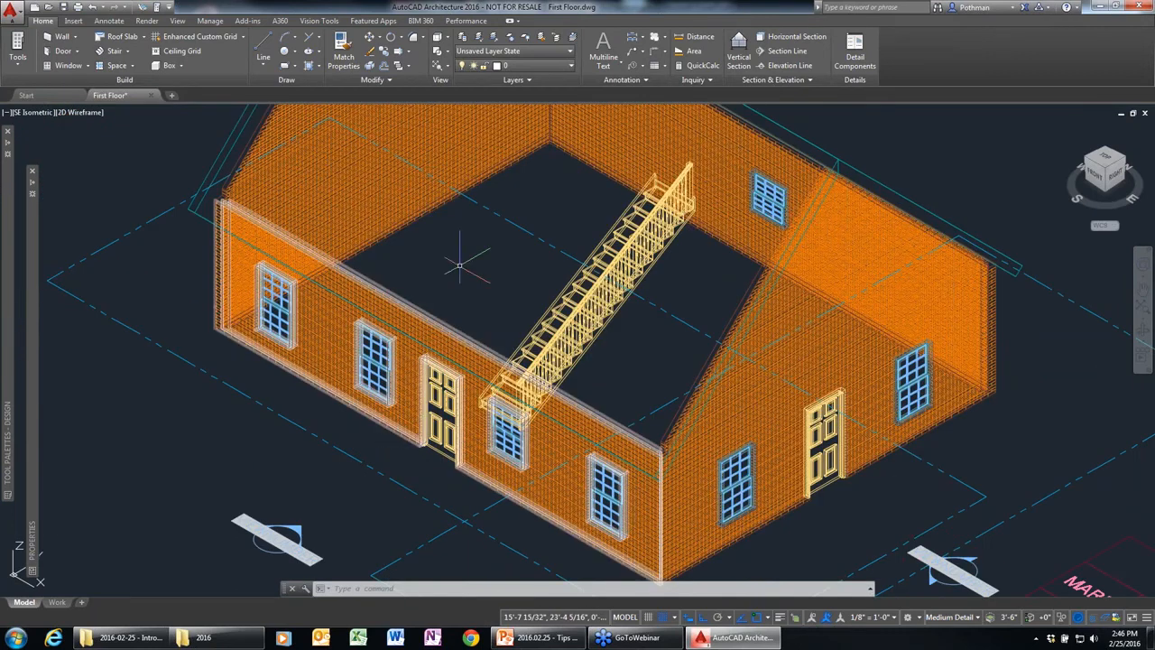
Step: Search the content library's window styles for "casement" and import Casement - Double into the drawing without placing a window
{"action": "left_click", "coordinate": [17, 50]}
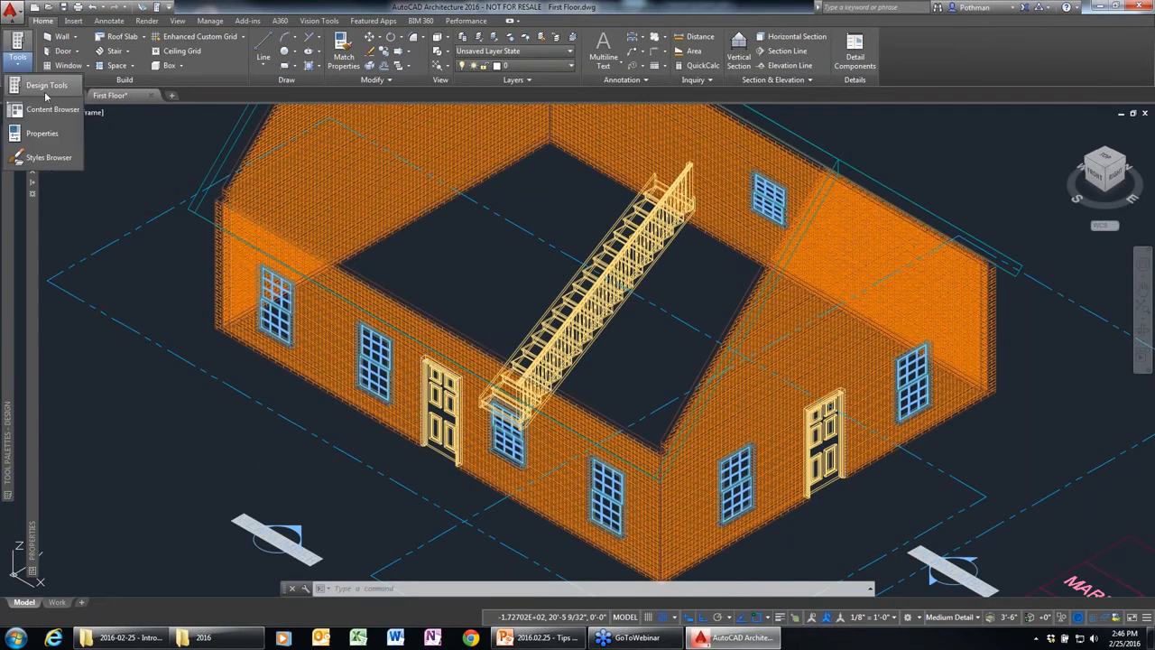
{"action": "left_click", "coordinate": [49, 157]}
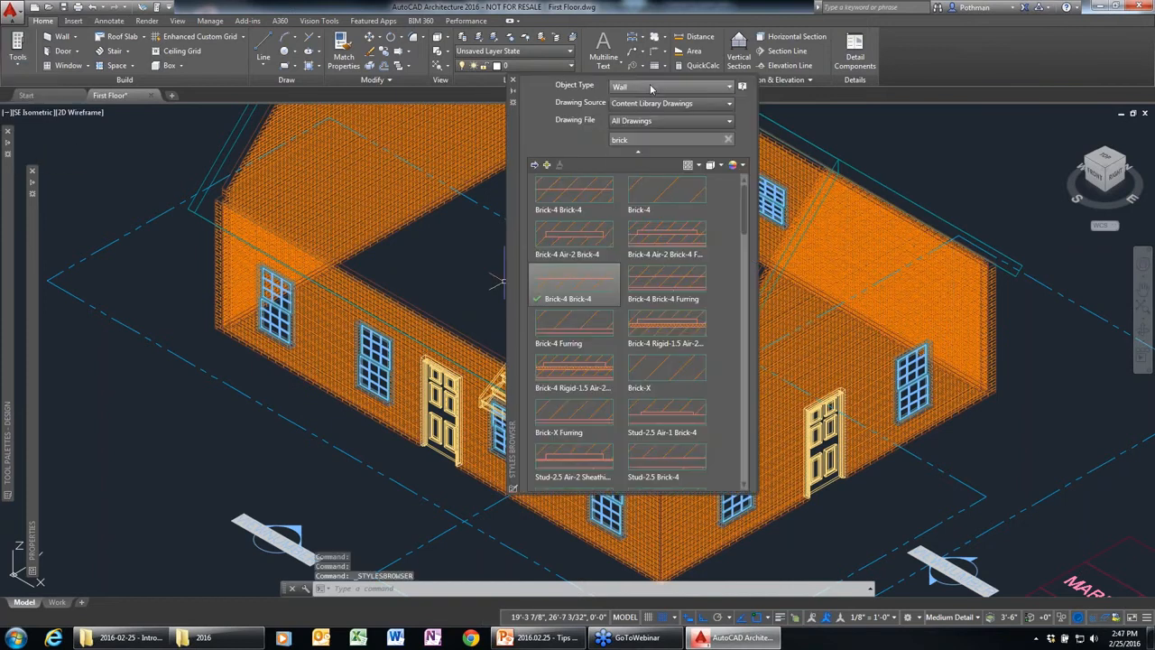
{"action": "left_click", "coordinate": [650, 88]}
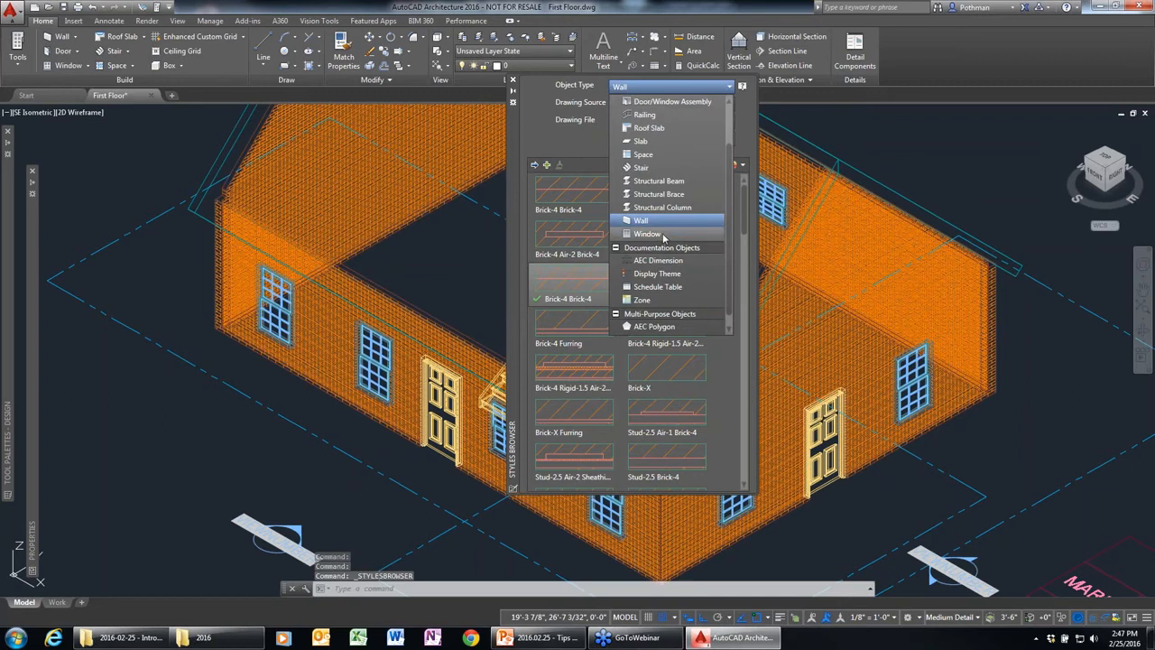
{"action": "left_click", "coordinate": [664, 234]}
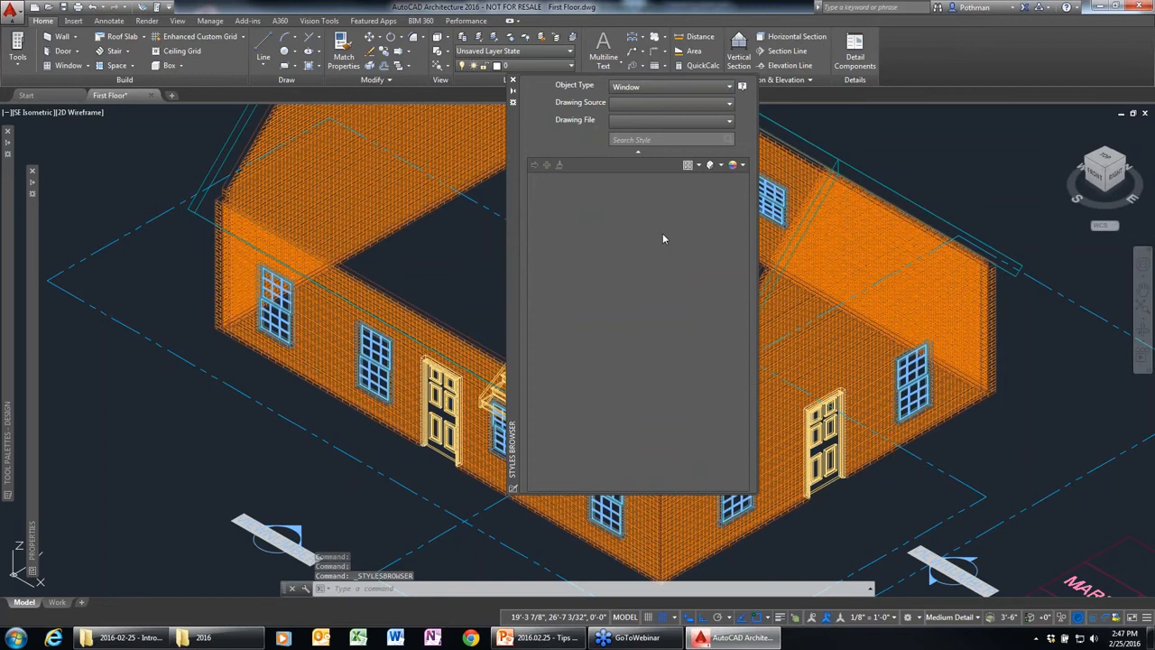
{"action": "type", "text": "b"}
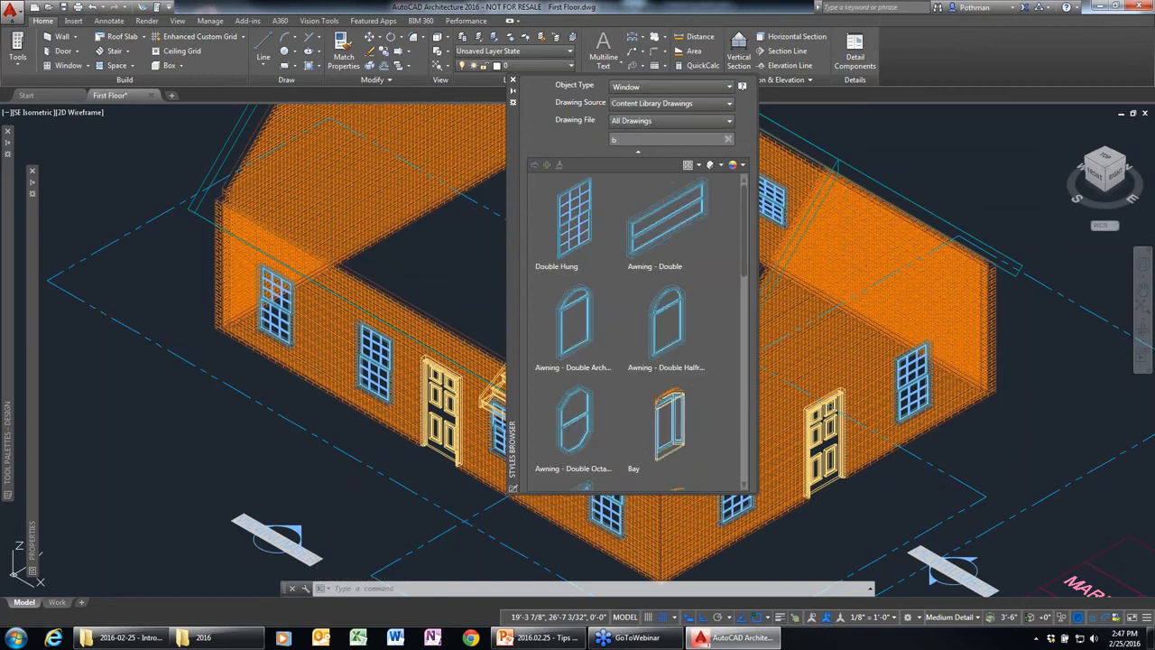
{"action": "key", "text": "BackSpace"}
{"action": "type", "text": "casement"}
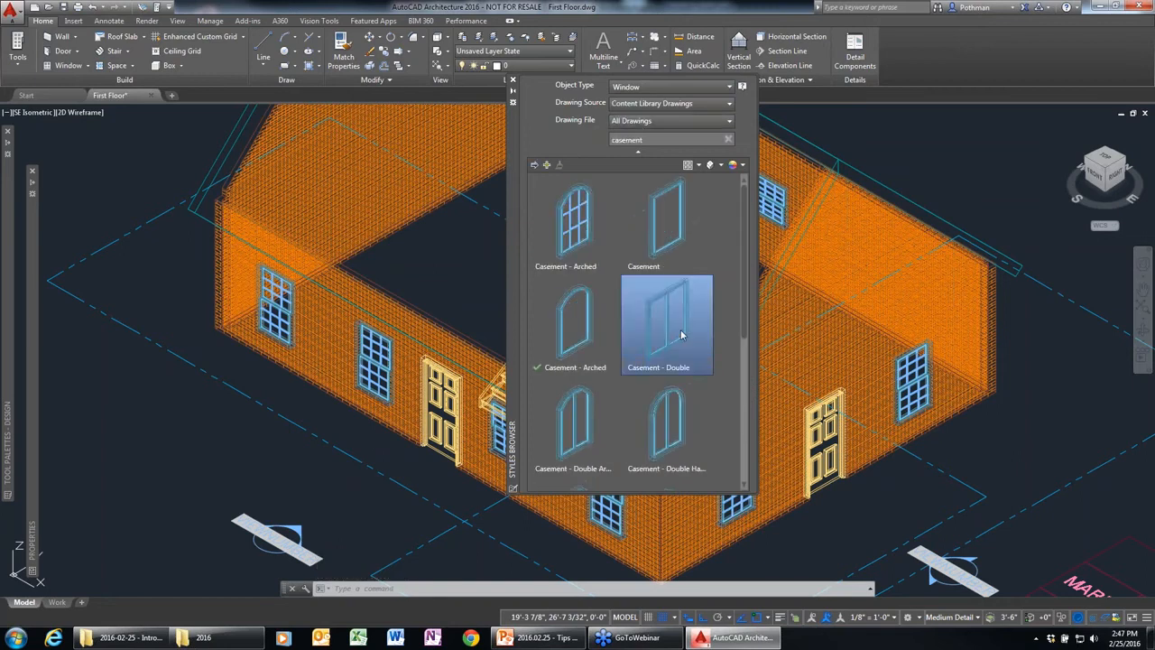
{"action": "double_click", "coordinate": [681, 335]}
{"action": "left_click", "coordinate": [513, 79]}
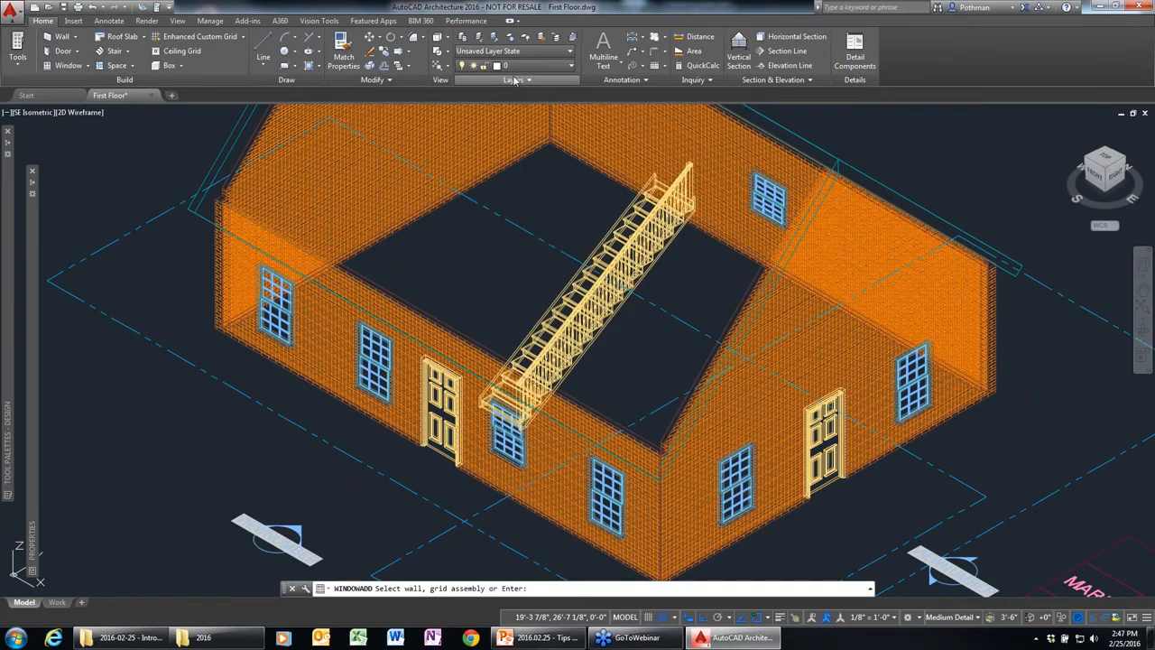
{"action": "key", "text": "Escape"}
Step: Change the four windows in the front wall, two on each side of the door, to the Casement - Double style
{"action": "left_click", "coordinate": [606, 498]}
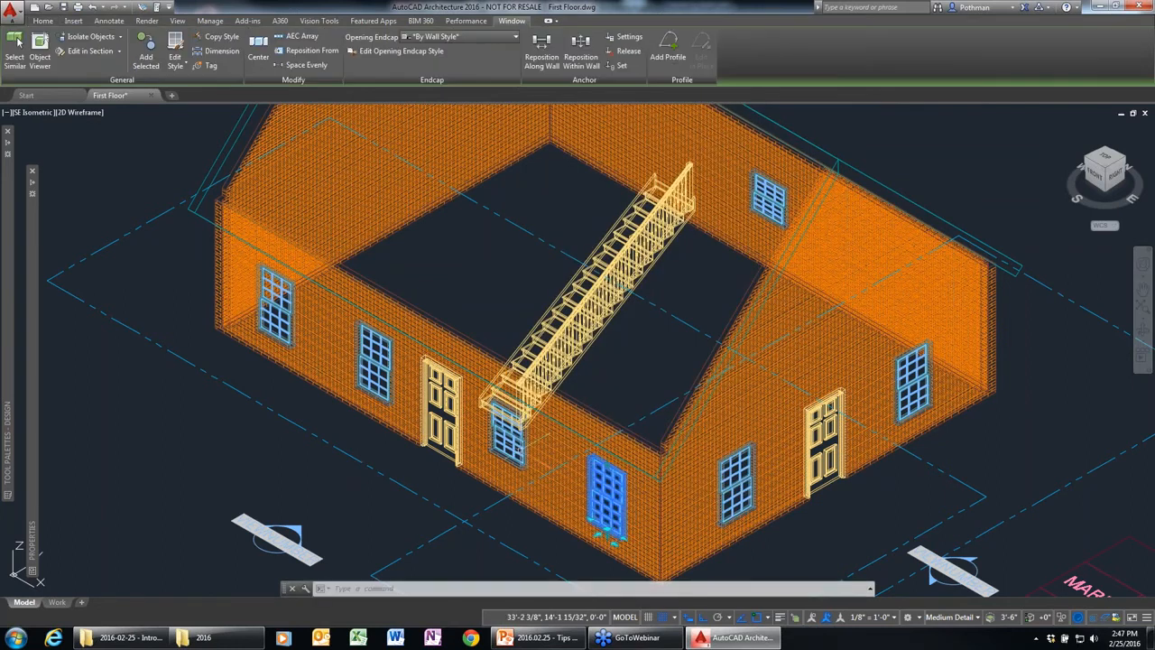
{"action": "left_click", "coordinate": [507, 435]}
{"action": "left_click", "coordinate": [375, 363]}
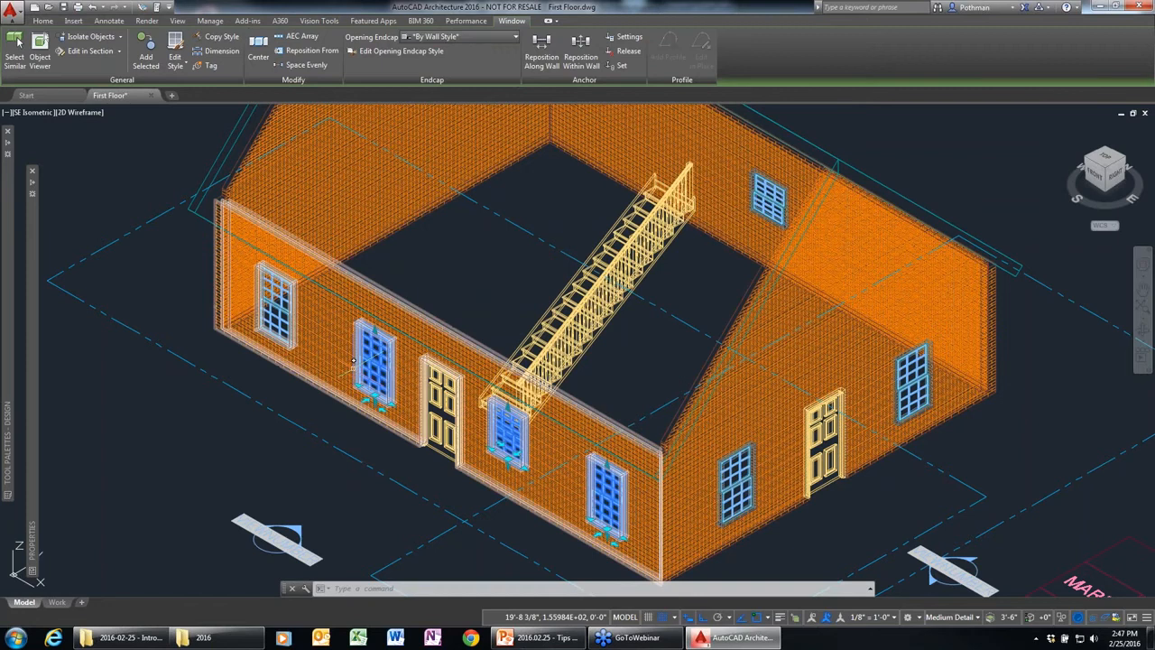
{"action": "right_click", "coordinate": [354, 360]}
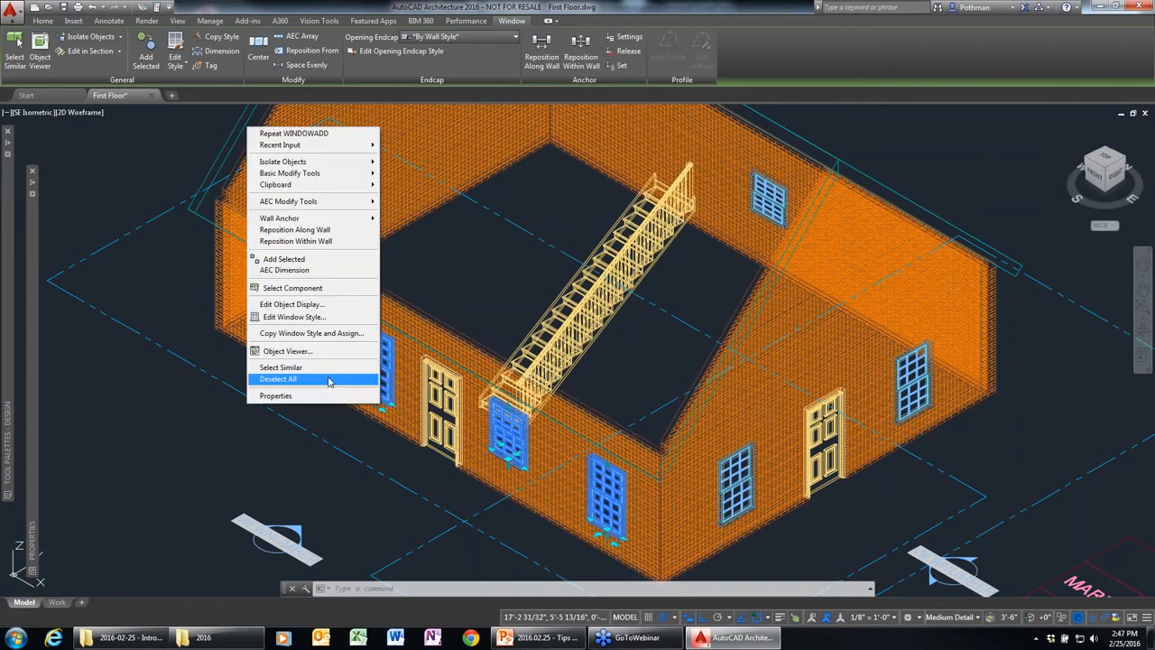
{"action": "left_click", "coordinate": [276, 395]}
{"action": "left_click", "coordinate": [162, 313]}
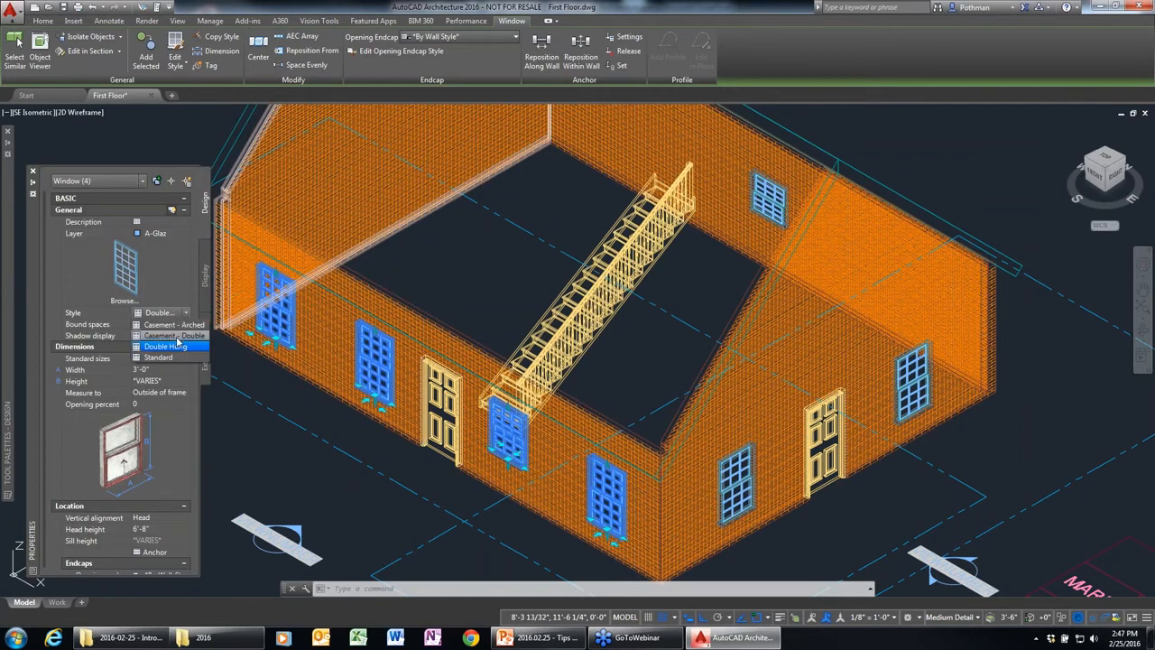
{"action": "left_click", "coordinate": [178, 336]}
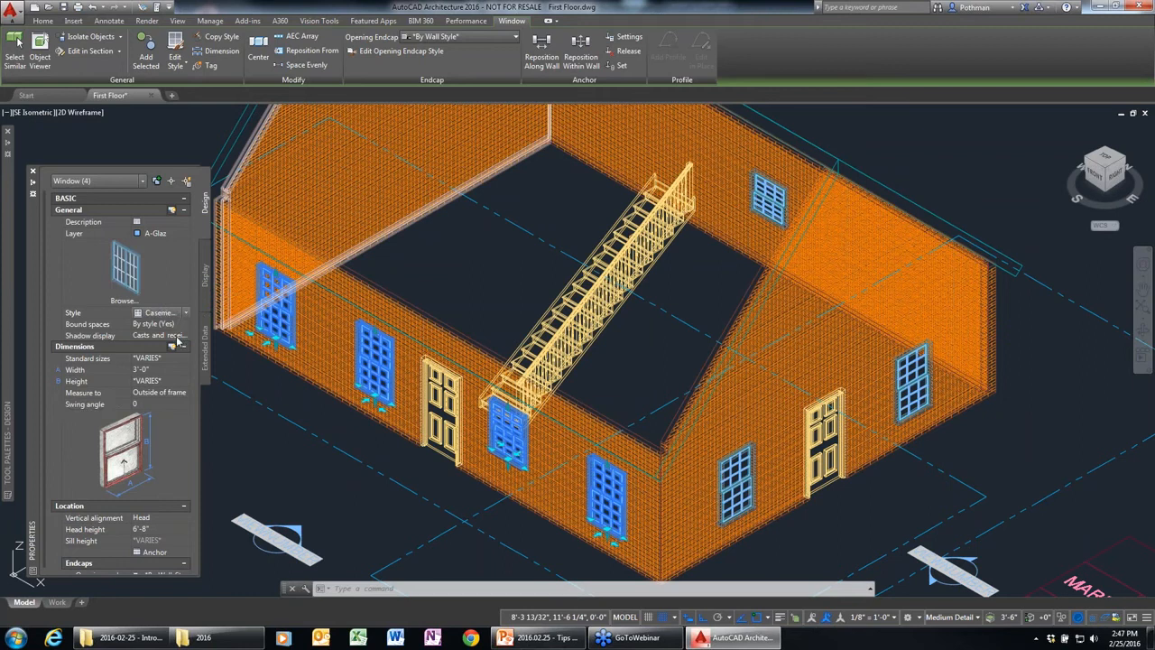
Step: Set the width of the four front casement windows to 5'-0" and deselect them
{"action": "left_click", "coordinate": [153, 369]}
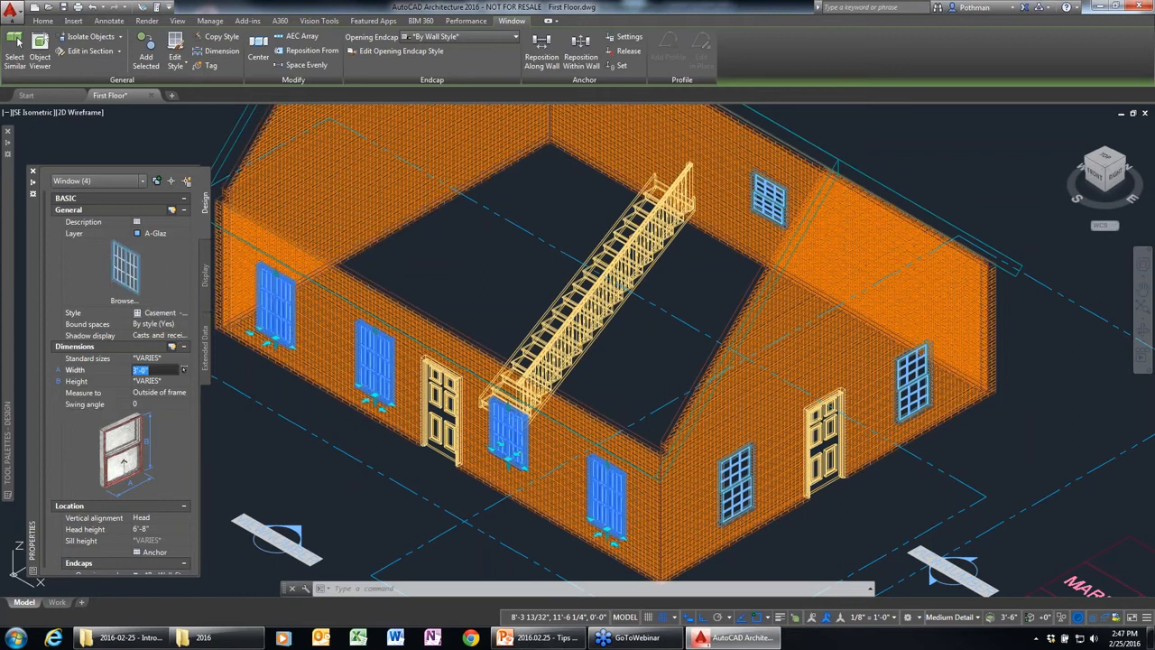
{"action": "type", "text": "5'"}
{"action": "key", "text": "Tab"}
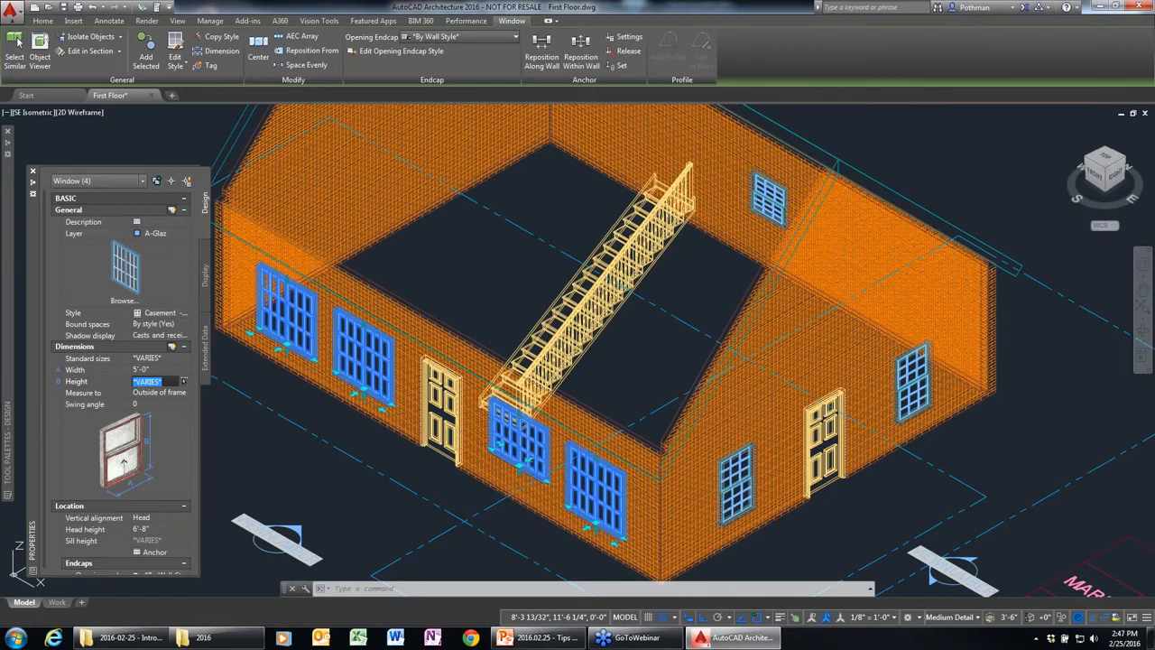
{"action": "key", "text": "Escape"}
Step: Set the height of the shorter front window, immediately east of the front door, to 5'-0"
{"action": "left_click", "coordinate": [521, 444]}
{"action": "mouse_move", "coordinate": [37, 420]}
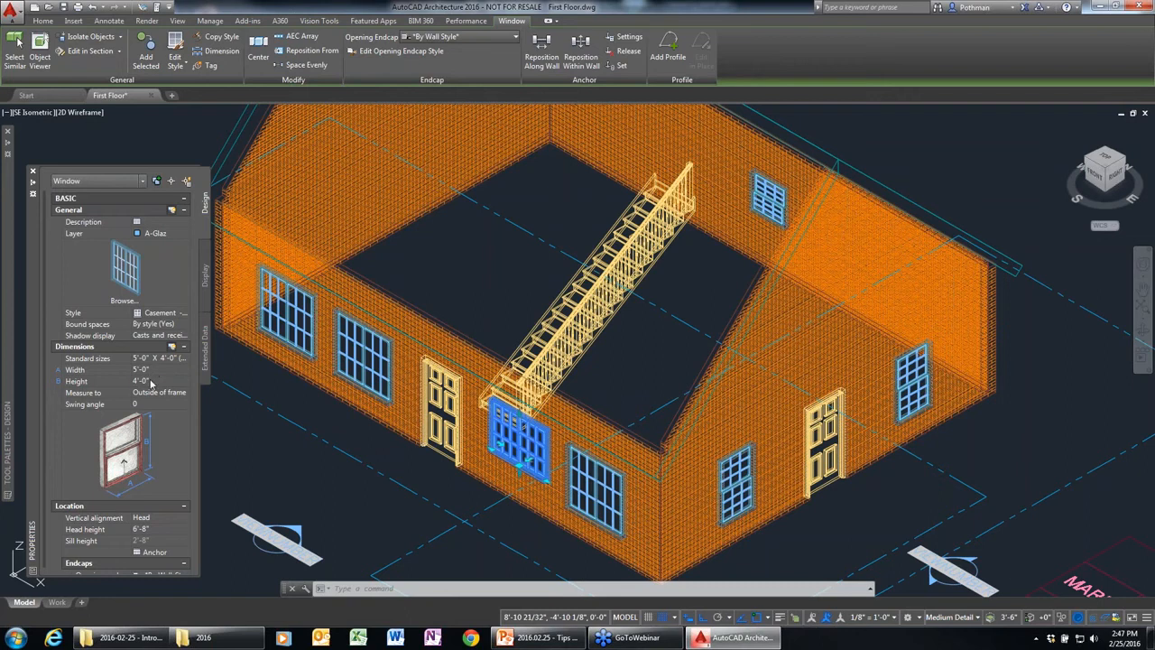
{"action": "left_click", "coordinate": [151, 383]}
{"action": "type", "text": "5'"}
{"action": "key", "text": "Return"}
{"action": "key", "text": "Escape"}
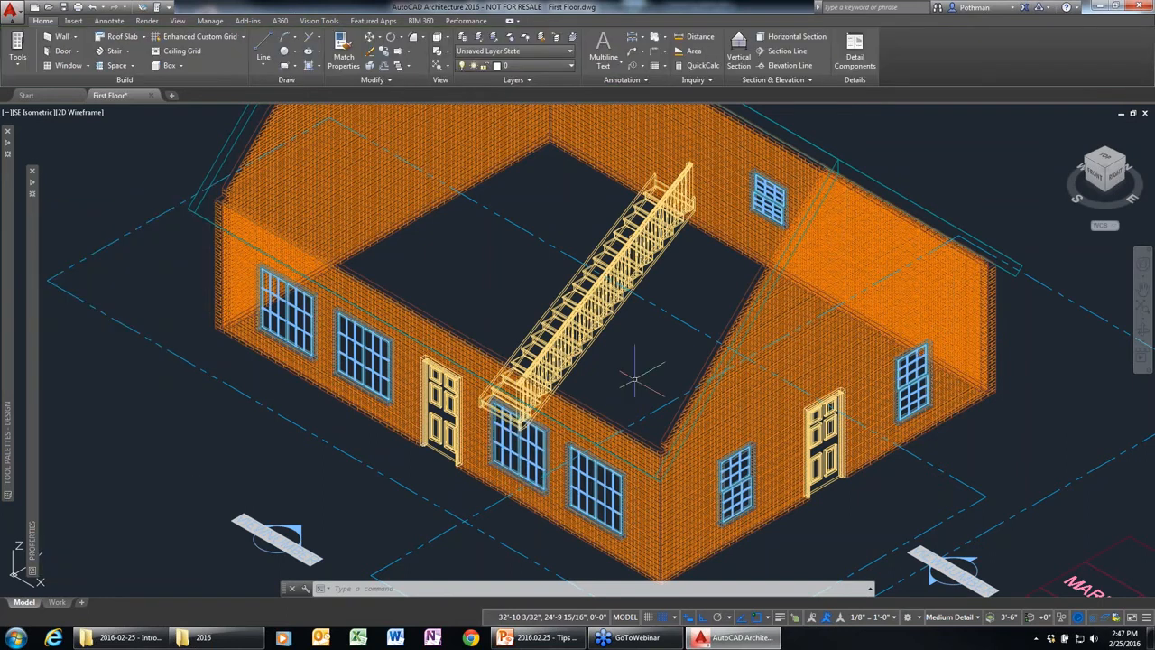
Step: Set the rise of the roof's lower slope to 5 and deselect the roof
{"action": "scroll", "coordinate": [634, 379], "scroll_direction": "down", "scroll_amount": 2}
{"action": "middle_click_drag", "start_coordinate": [634, 382], "coordinate": [618, 402]}
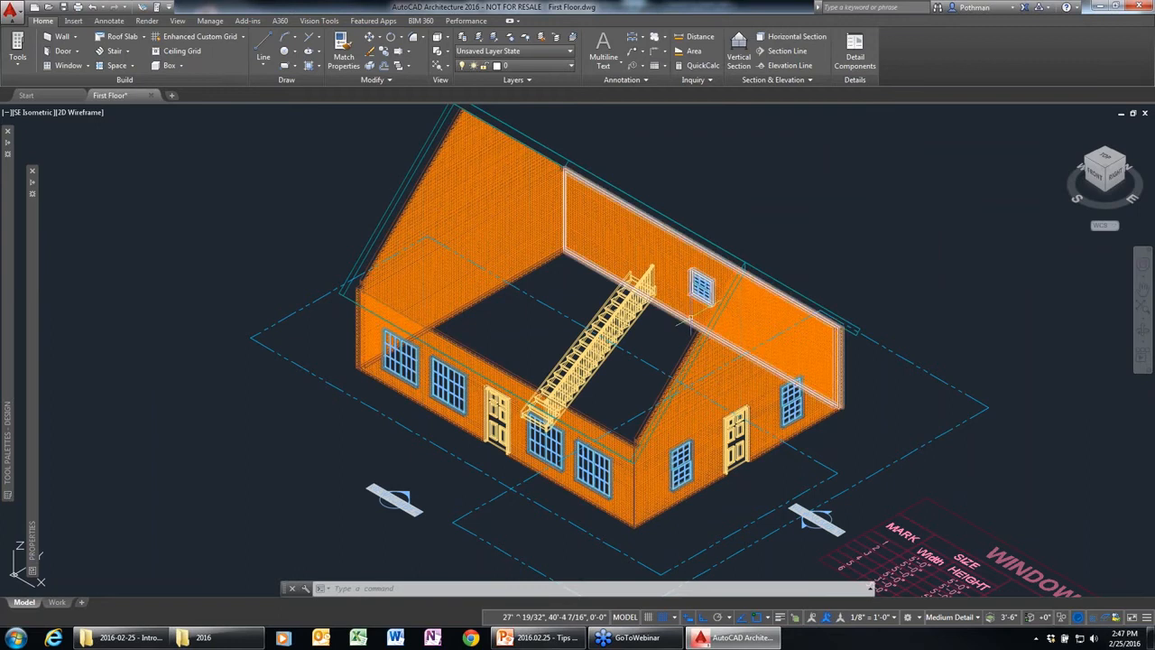
{"action": "left_click", "coordinate": [711, 242]}
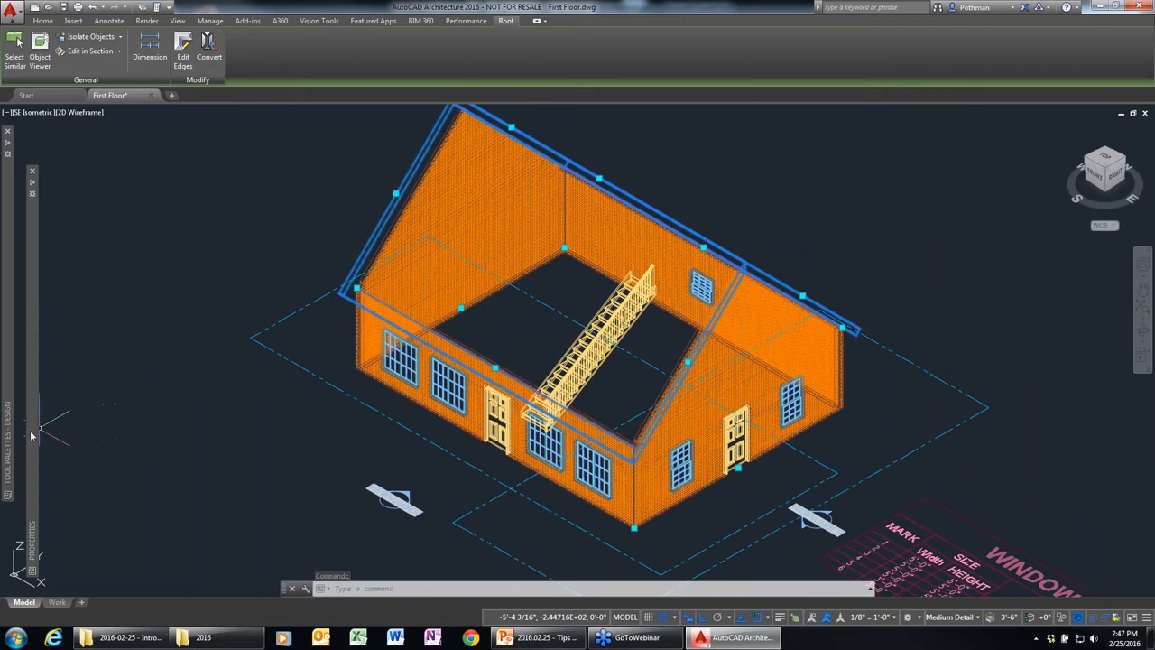
{"action": "mouse_move", "coordinate": [31, 436]}
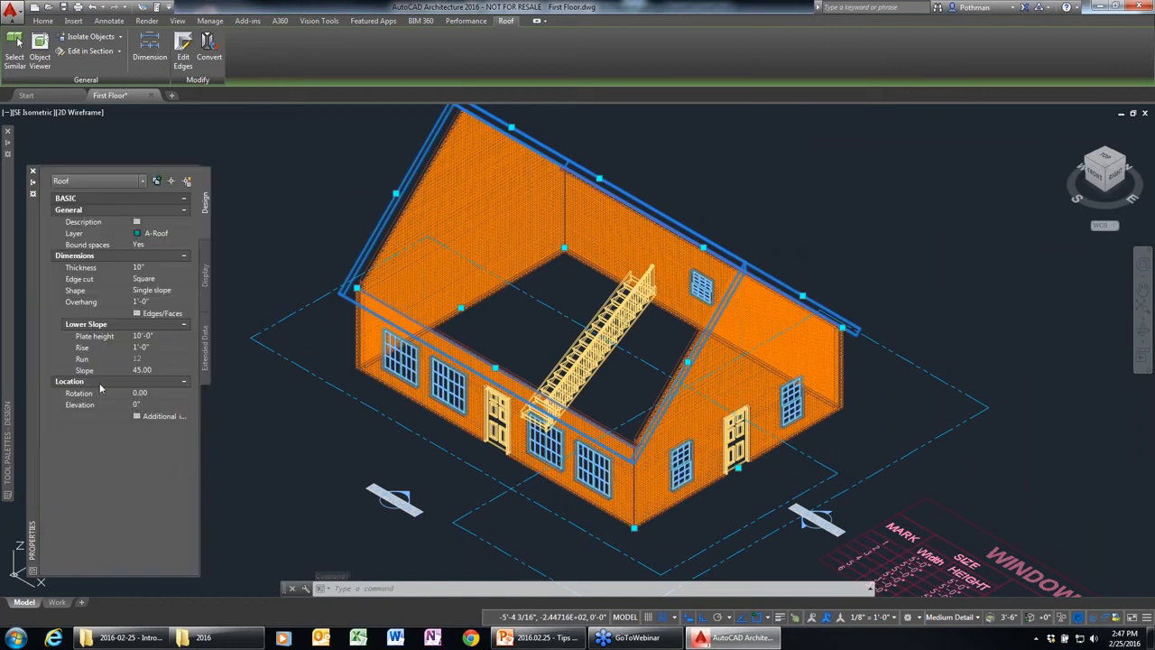
{"action": "left_click", "coordinate": [156, 347]}
{"action": "type", "text": "5"}
{"action": "key", "text": "Return"}
{"action": "key", "text": "Escape"}
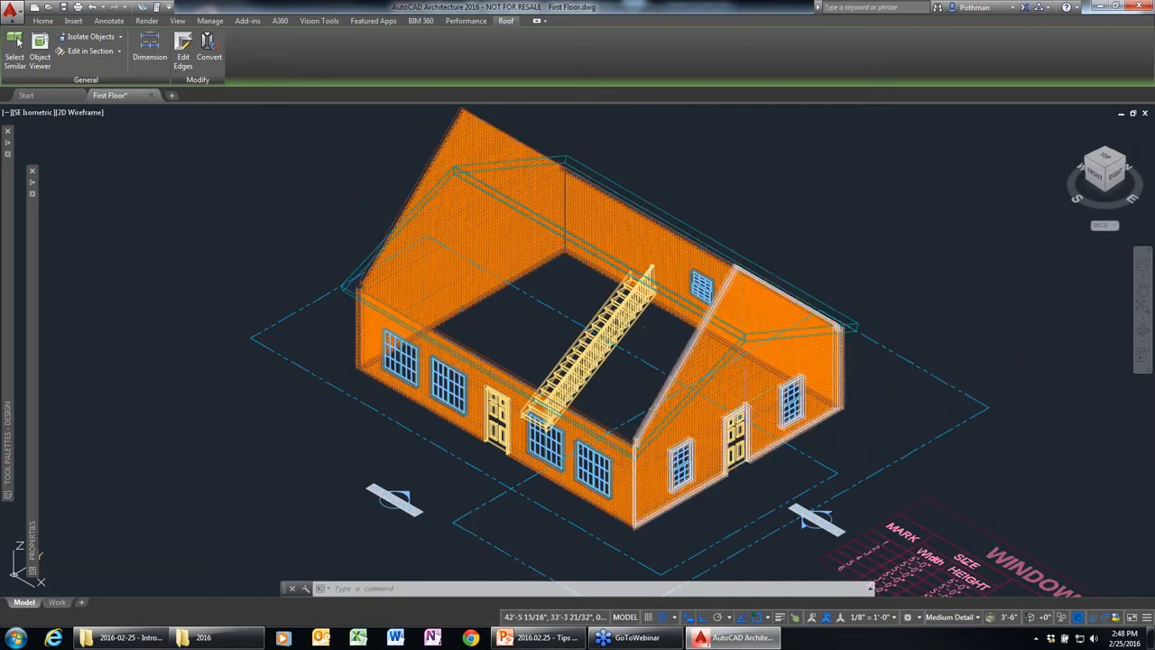
Step: Modify the roof line of the east gable wall by auto-projecting it to the roof
{"action": "left_click", "coordinate": [722, 379]}
{"action": "right_click", "coordinate": [714, 379]}
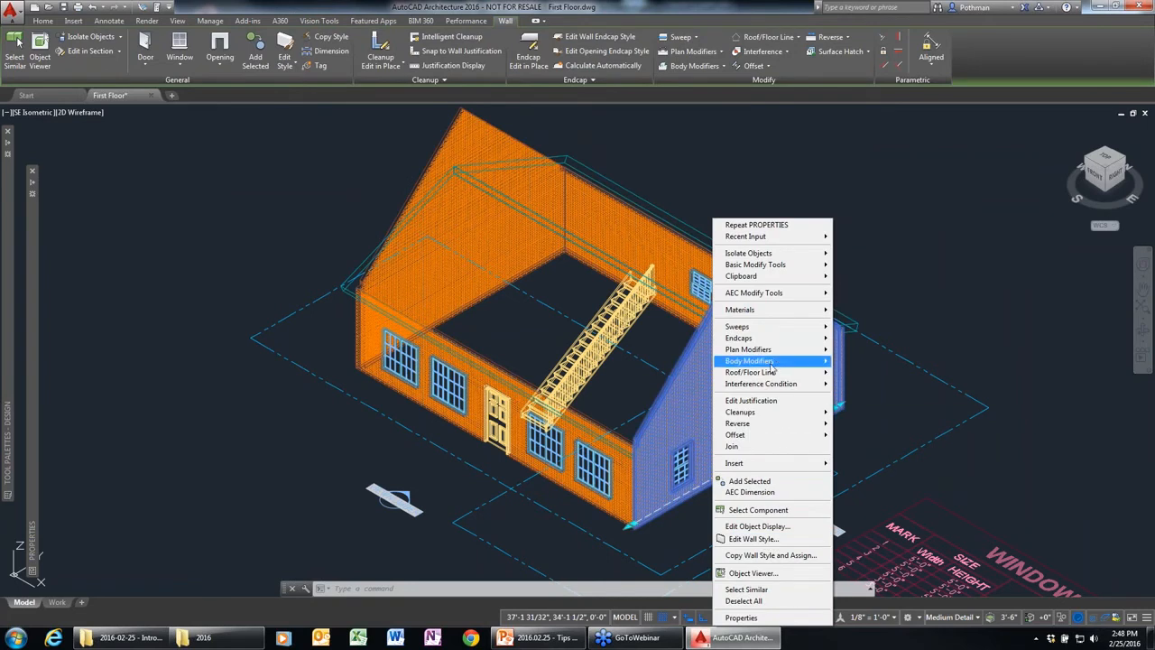
{"action": "mouse_move", "coordinate": [767, 371]}
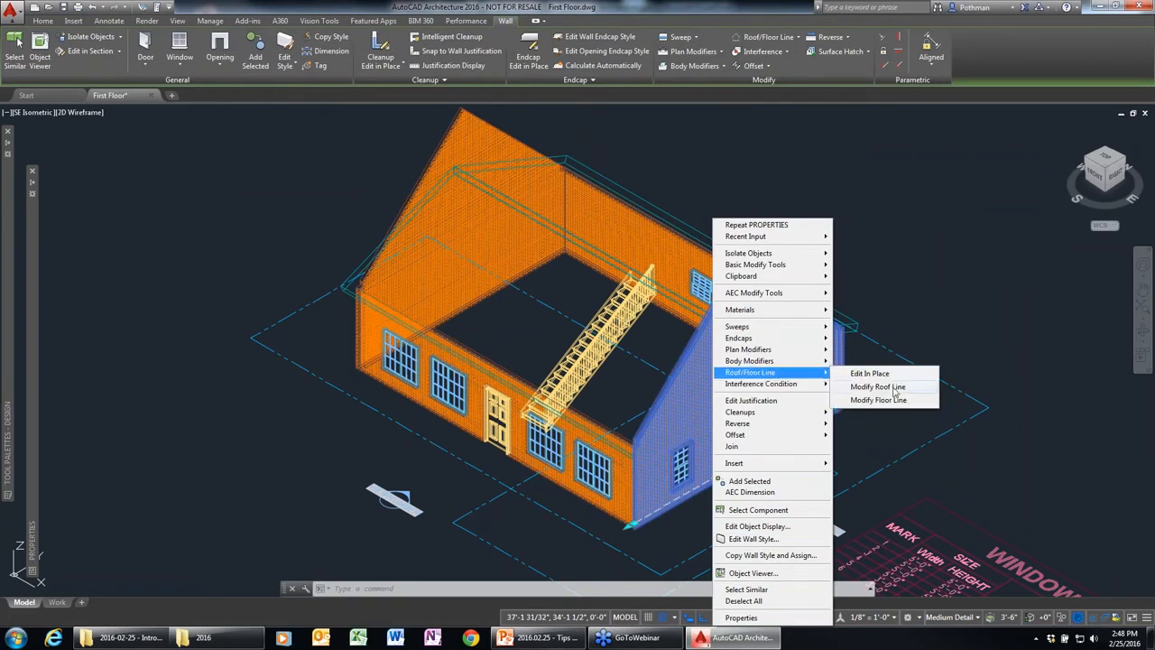
{"action": "left_click", "coordinate": [877, 387]}
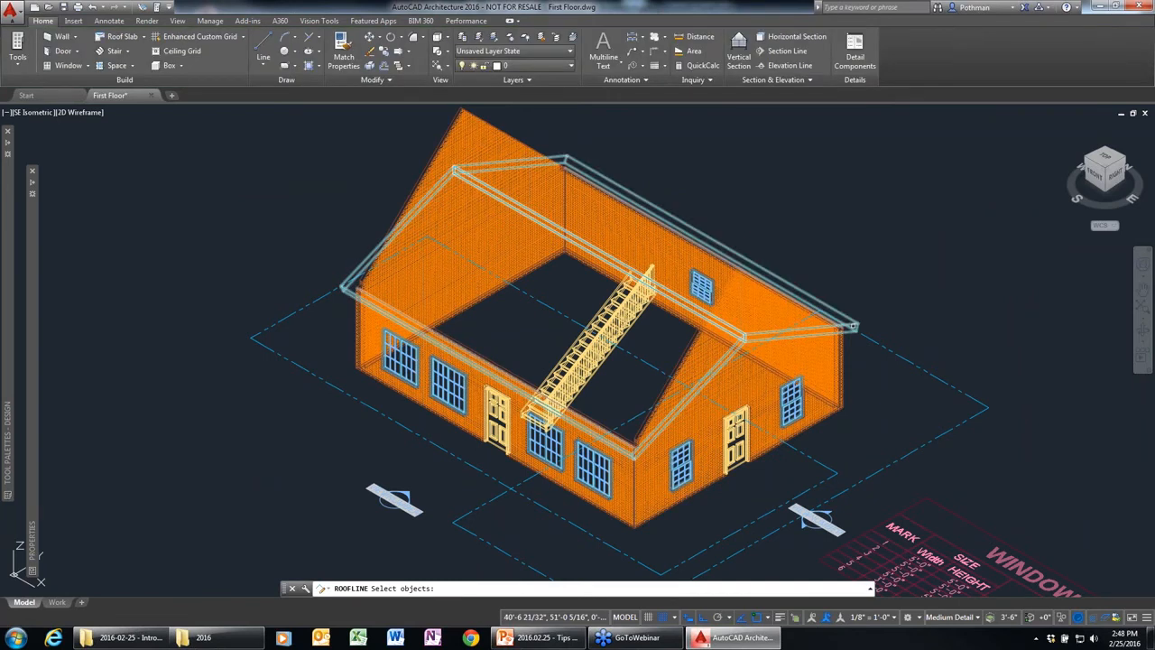
{"action": "key", "text": "Return"}
{"action": "key", "text": "Return"}
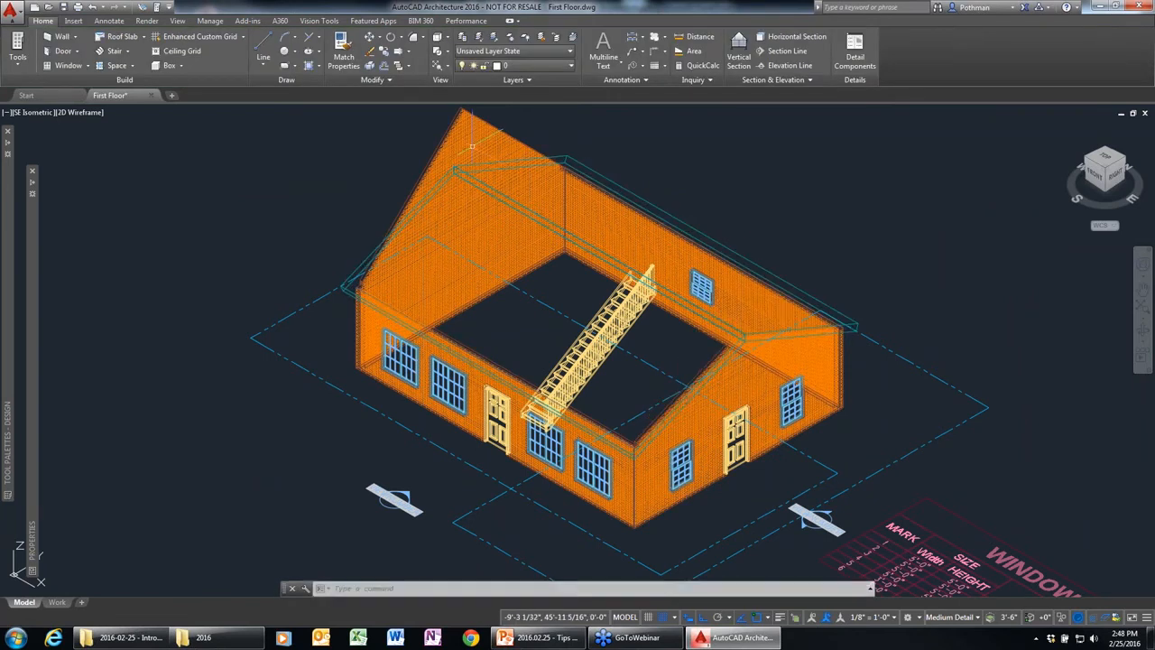
Step: Modify the roof line of the west gable wall by auto-projecting it to the roof
{"action": "left_click", "coordinate": [471, 144]}
{"action": "right_click", "coordinate": [471, 144]}
{"action": "mouse_move", "coordinate": [566, 309]}
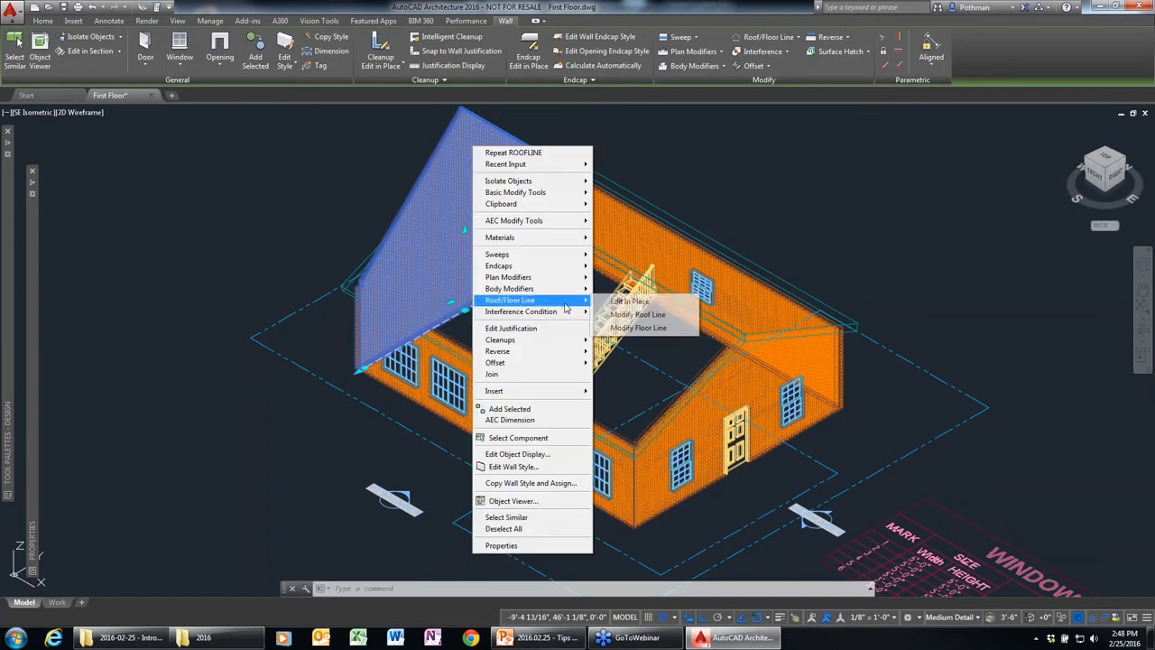
{"action": "left_click", "coordinate": [653, 315]}
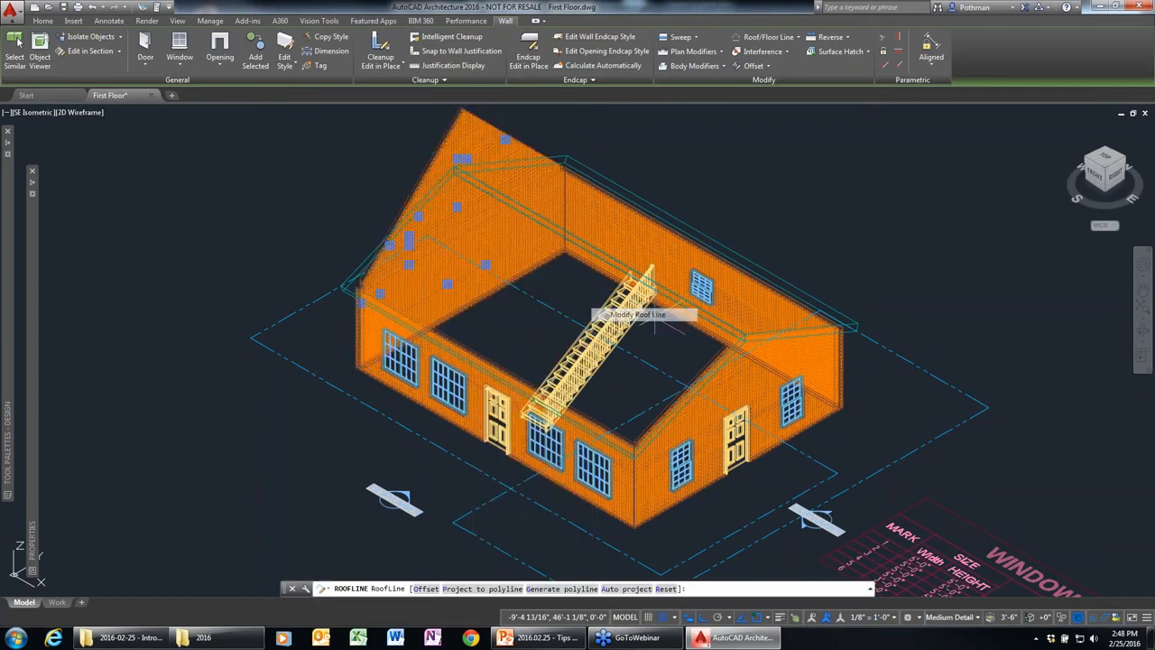
{"action": "type", "text": "a"}
{"action": "key", "text": "Return"}
{"action": "left_click", "coordinate": [575, 149]}
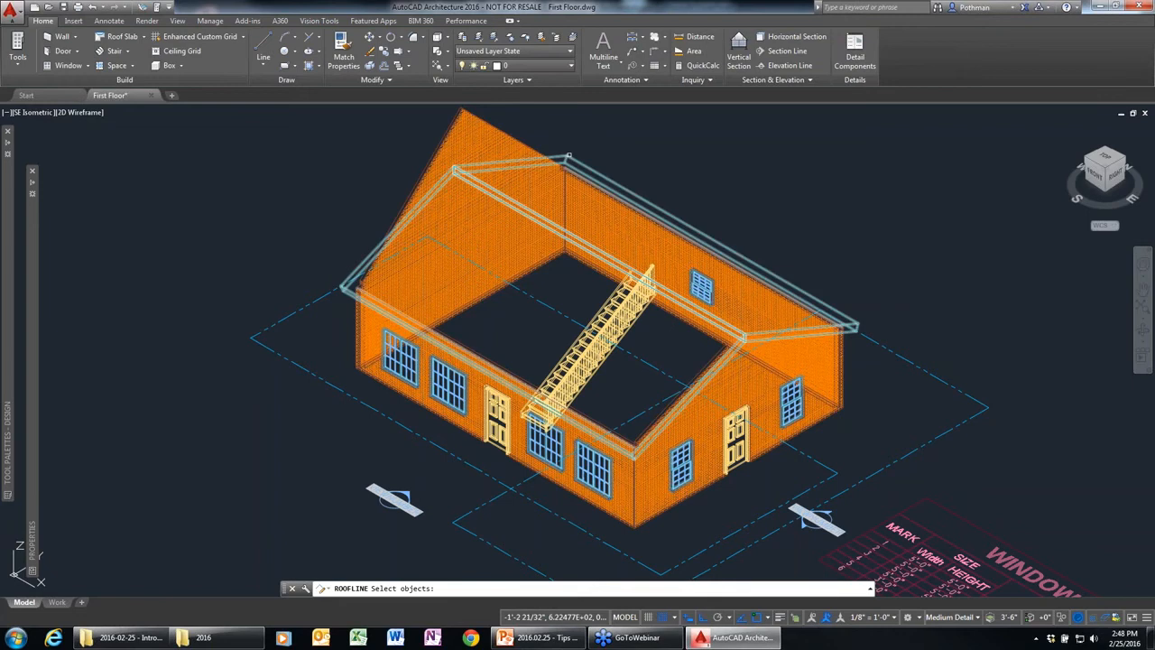
{"action": "key", "text": "Return"}
{"action": "key", "text": "Return"}
Step: Display the building in the Realistic visual style and examine its brick walls, roof and casement windows up close
{"action": "scroll", "coordinate": [823, 457], "scroll_direction": "down", "scroll_amount": 4}
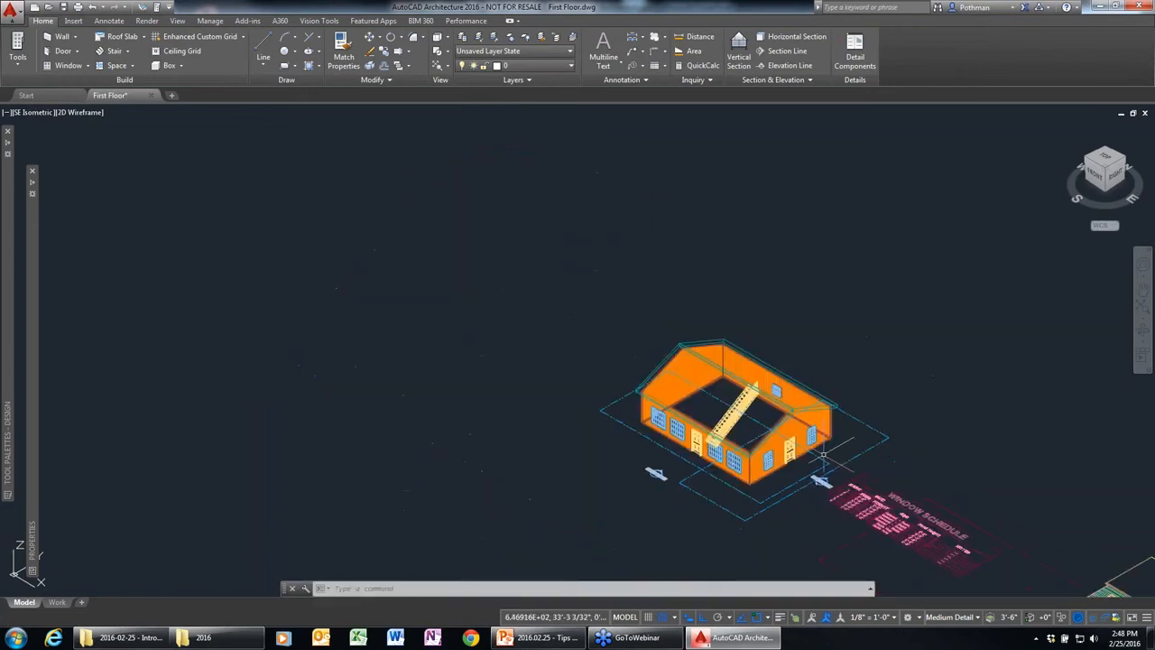
{"action": "scroll", "coordinate": [824, 460], "scroll_direction": "up", "scroll_amount": 2}
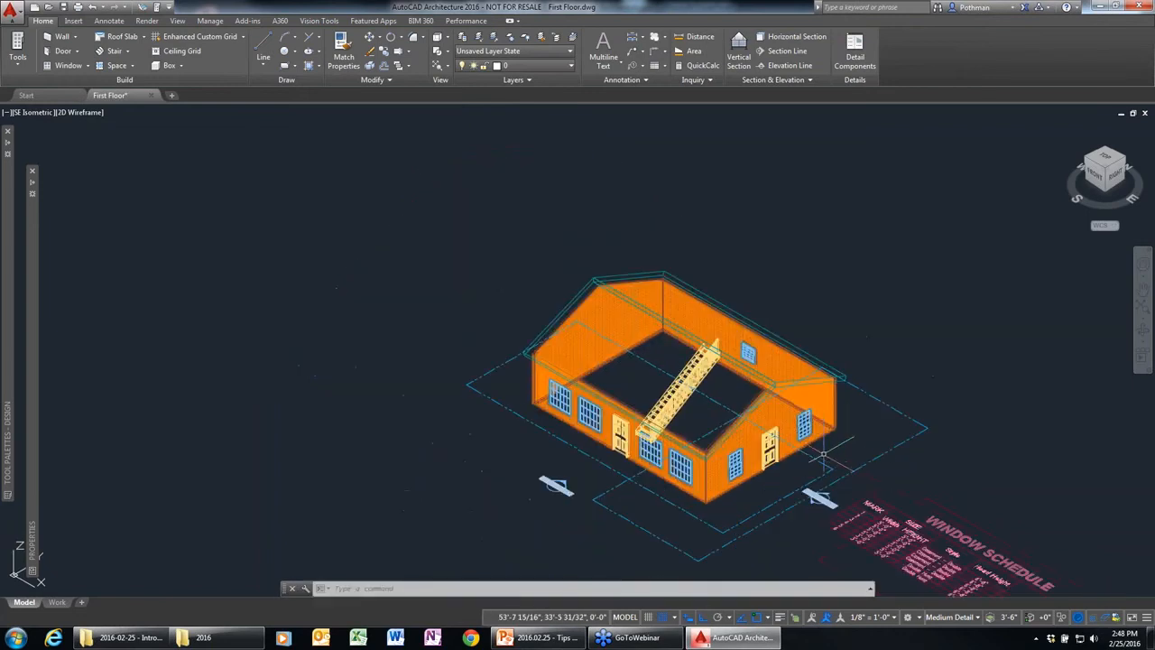
{"action": "left_click", "coordinate": [82, 113]}
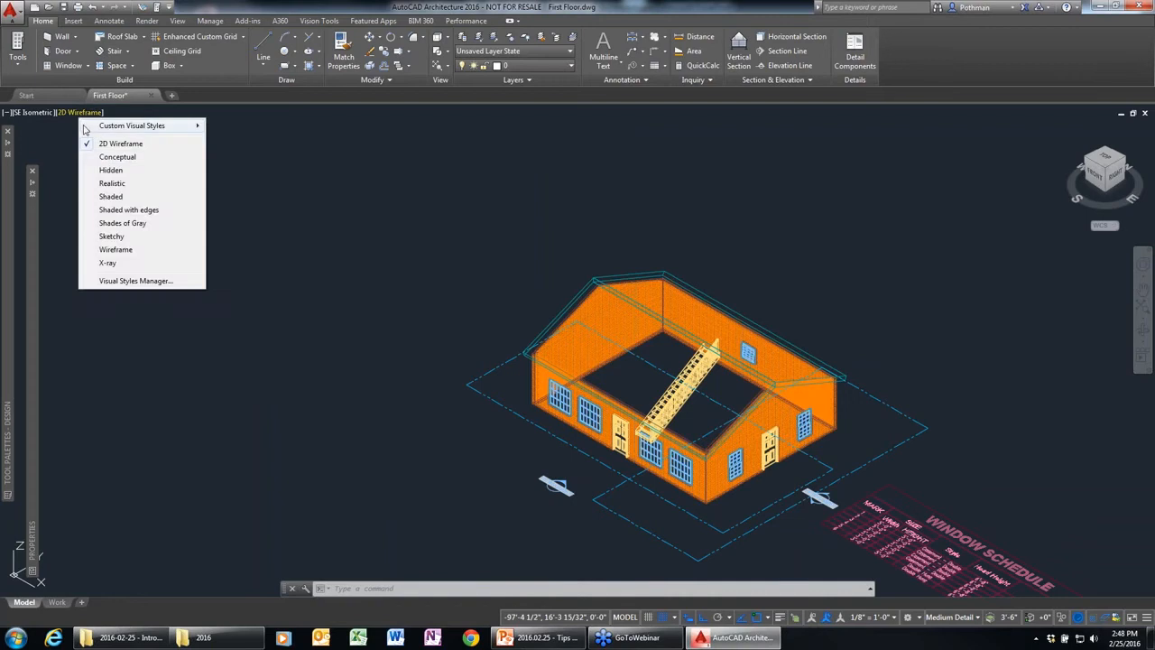
{"action": "left_click", "coordinate": [112, 183]}
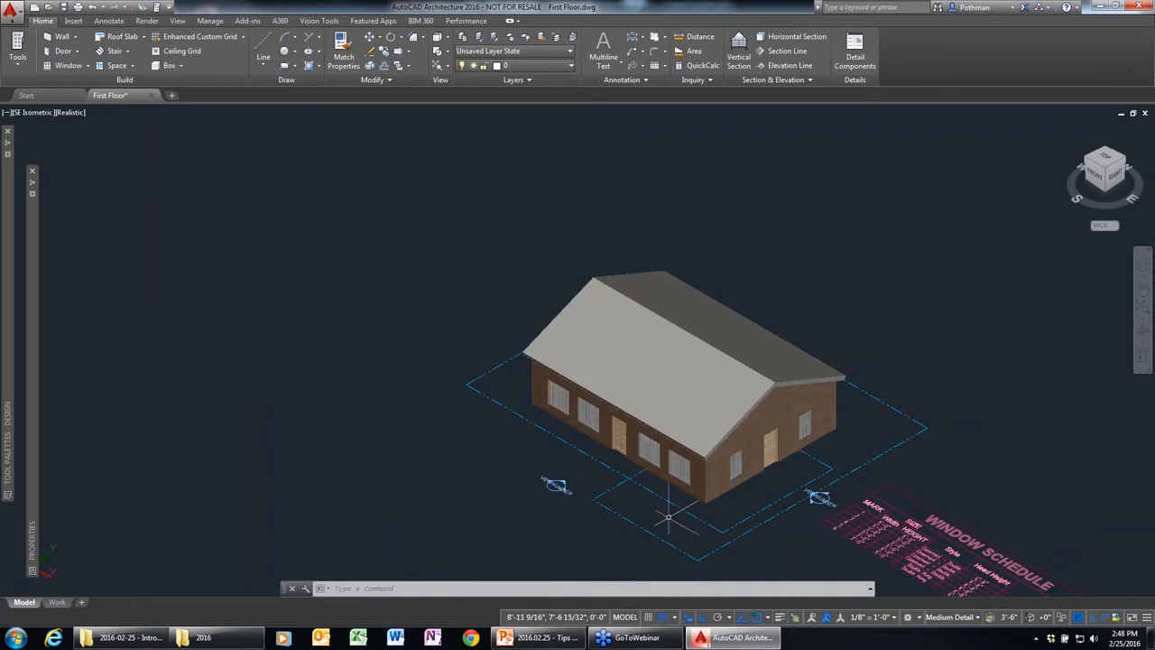
{"action": "scroll", "coordinate": [669, 517], "scroll_direction": "up", "scroll_amount": 3}
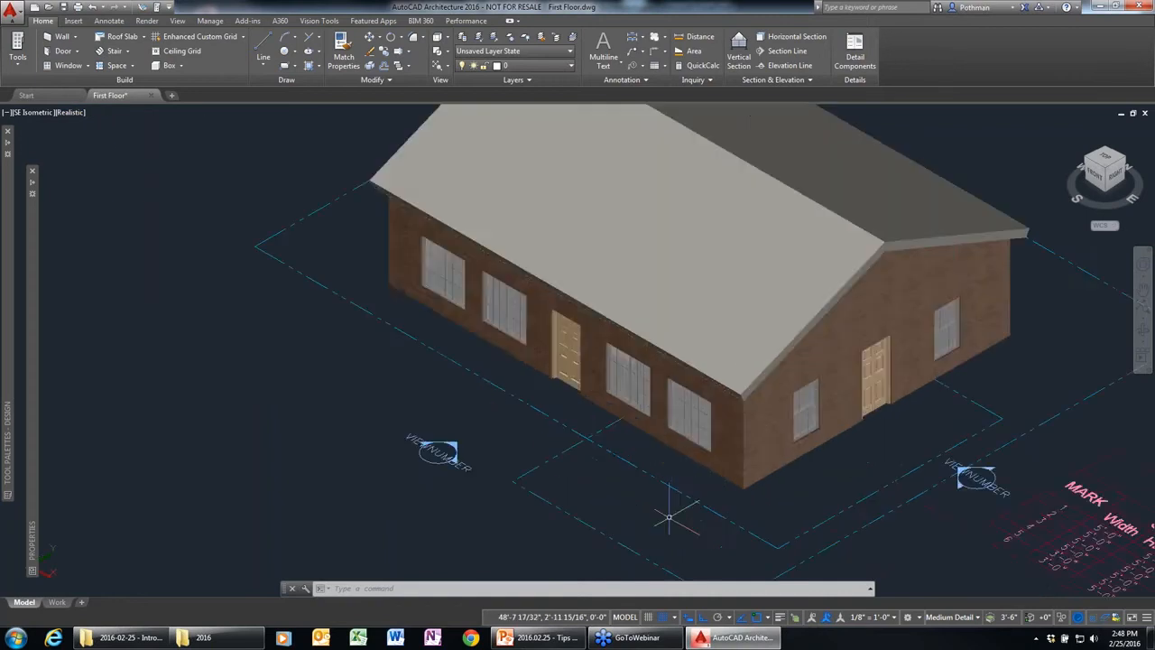
{"action": "scroll", "coordinate": [669, 517], "scroll_direction": "up", "scroll_amount": 2}
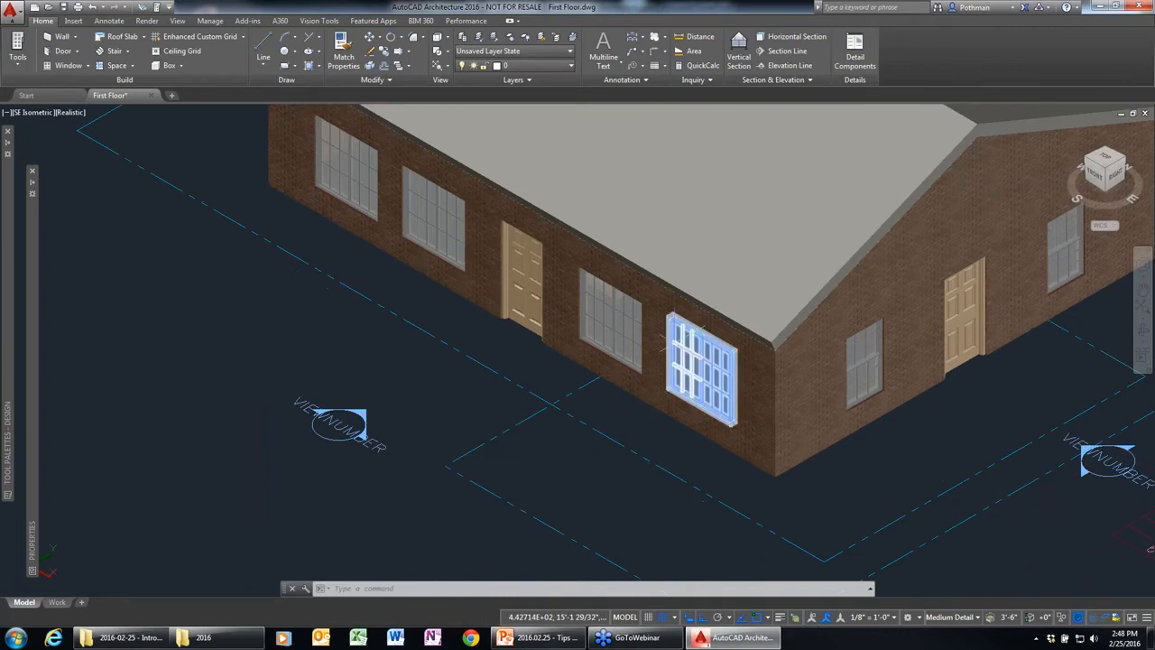
{"action": "scroll", "coordinate": [683, 340], "scroll_direction": "up", "scroll_amount": 2}
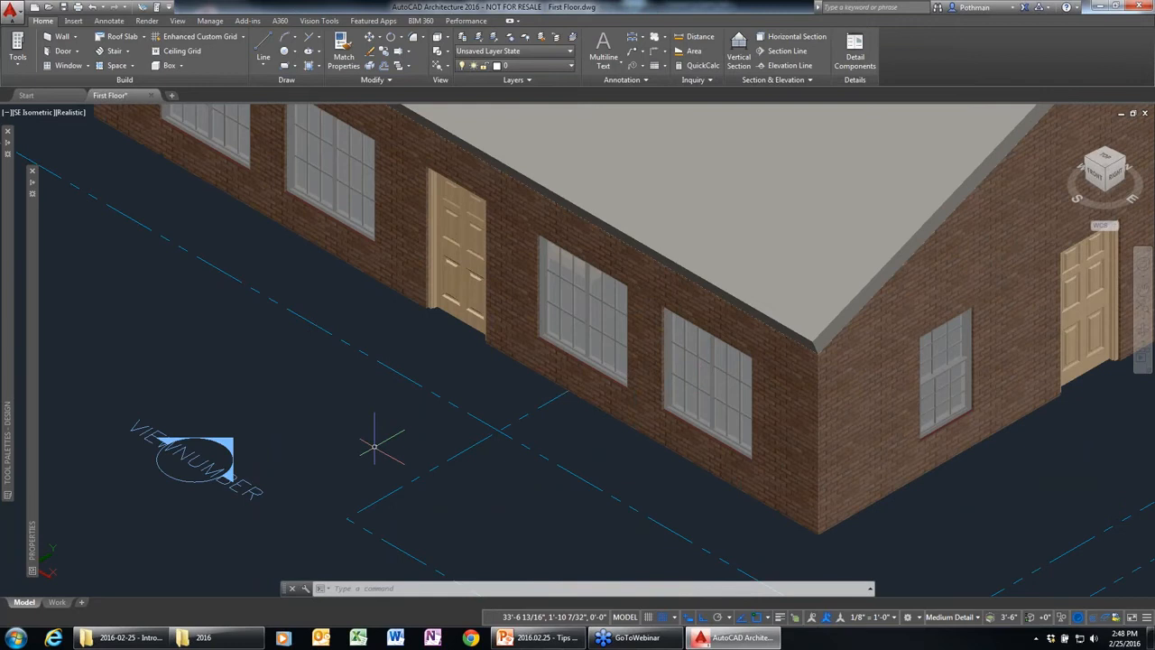
{"action": "scroll", "coordinate": [379, 433], "scroll_direction": "down", "scroll_amount": 8}
{"action": "key", "text": "Escape"}
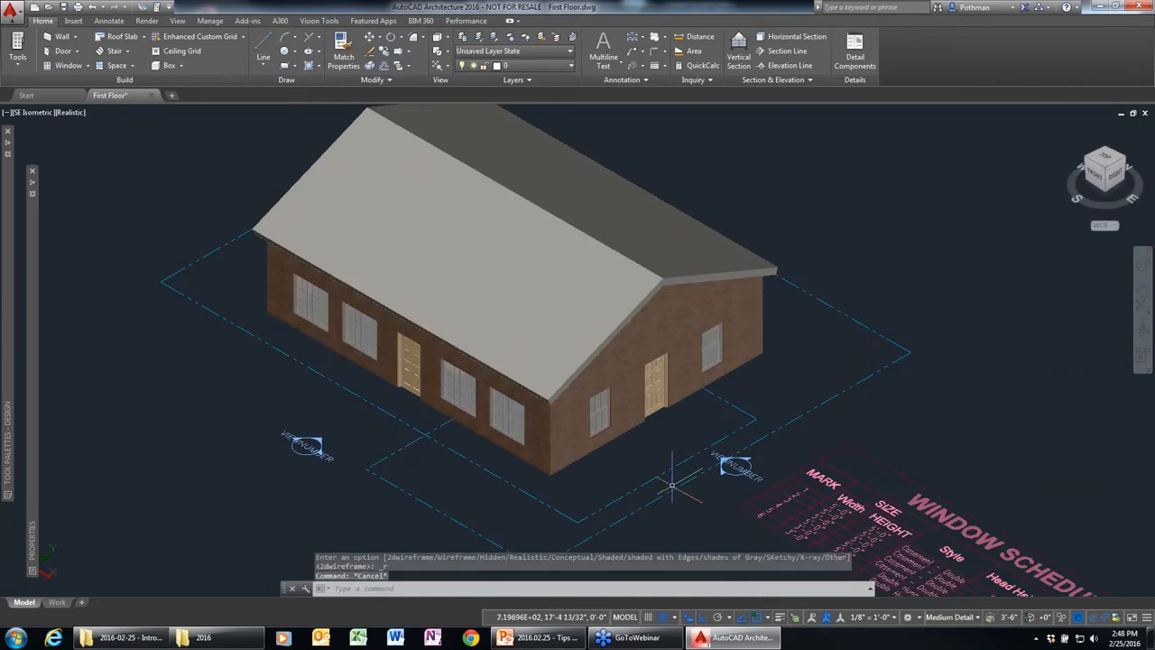
Step: Return the model to the 2D Wireframe visual style and the plan view of the current UCS
{"action": "left_click", "coordinate": [69, 113]}
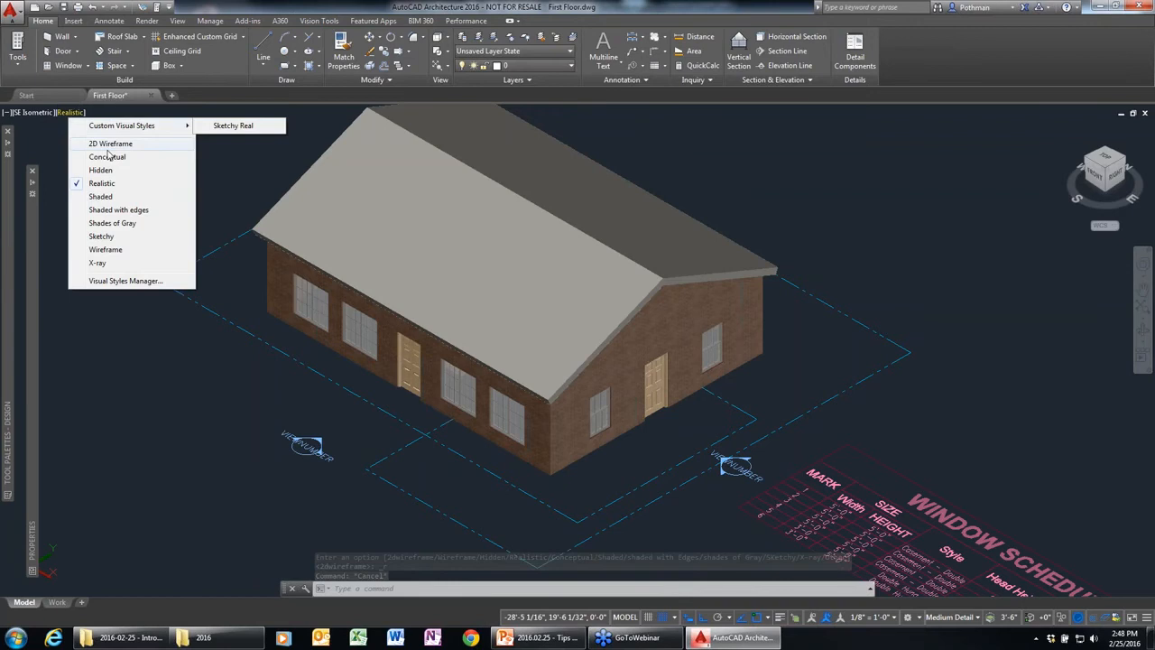
{"action": "left_click", "coordinate": [110, 144]}
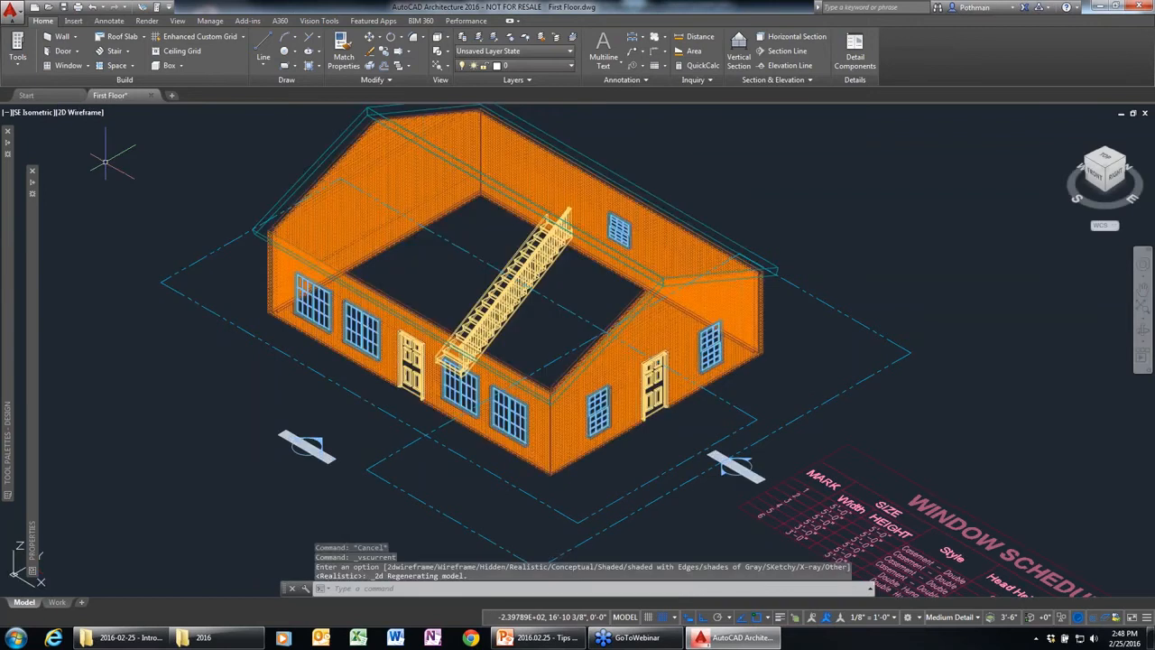
{"action": "type", "text": "plan"}
{"action": "key", "text": "Return"}
{"action": "key", "text": "Return"}
{"action": "key", "text": "Return"}
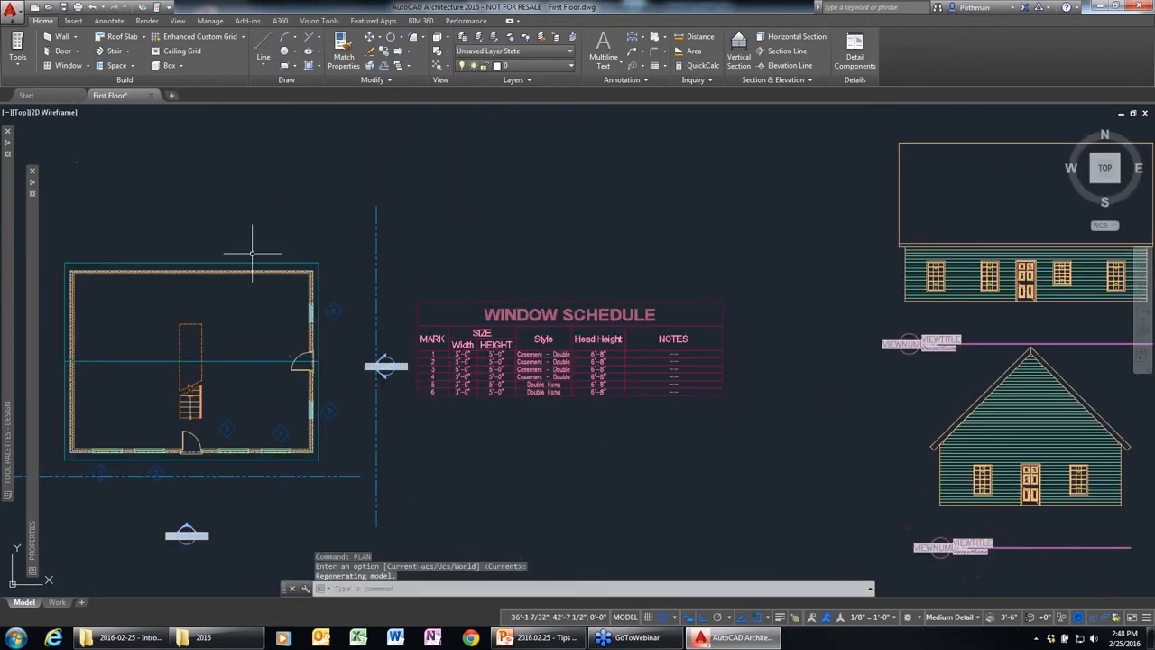
{"action": "key", "text": "Escape"}
Step: Check the sizes and styles listed for each window in the window schedule
{"action": "scroll", "coordinate": [526, 386], "scroll_direction": "up", "scroll_amount": 5}
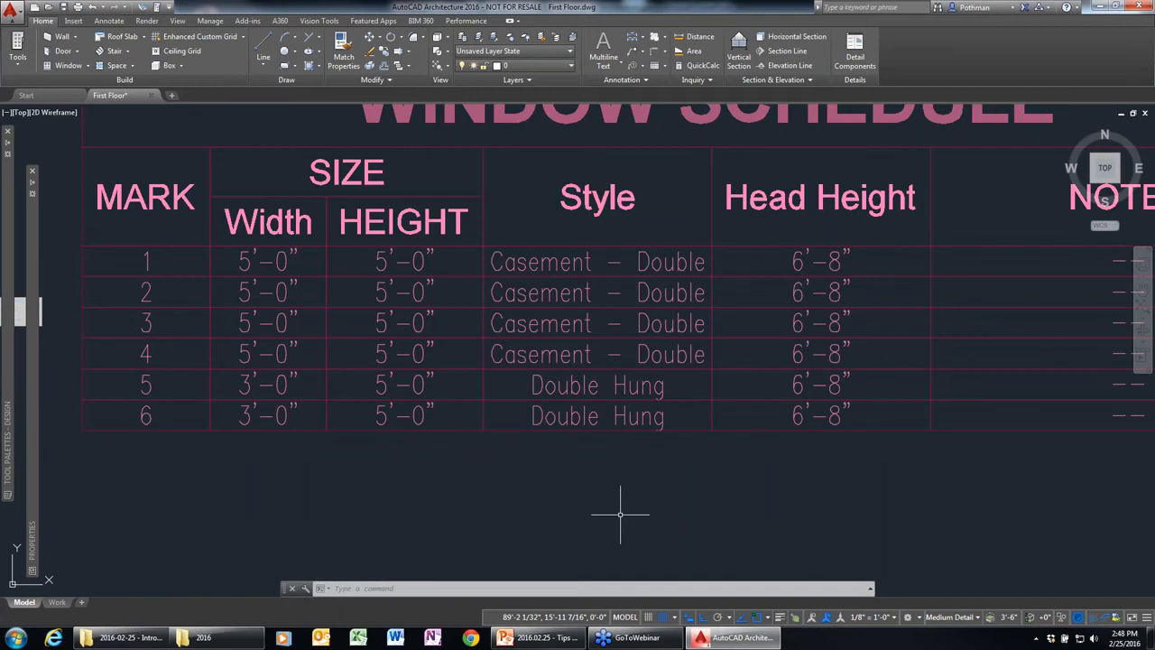
{"action": "scroll", "coordinate": [638, 498], "scroll_direction": "down", "scroll_amount": 2}
{"action": "scroll", "coordinate": [696, 475], "scroll_direction": "down", "scroll_amount": 4}
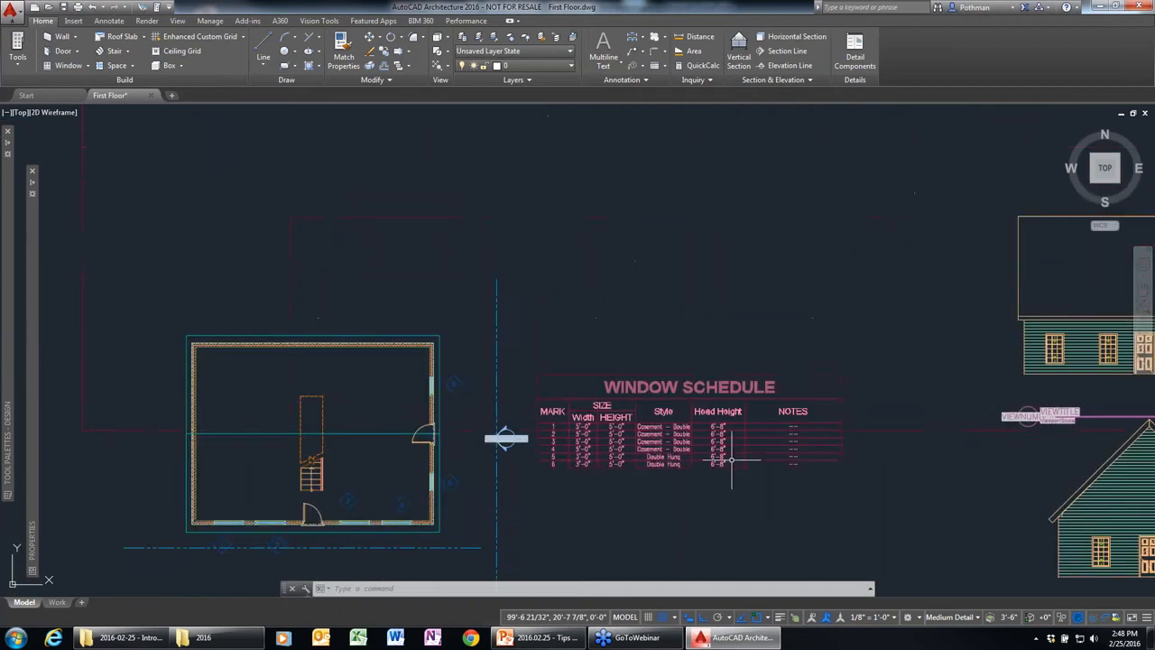
Step: Refresh the front 2D elevation, the upper of the two, from the current model
{"action": "middle_click_drag", "start_coordinate": [794, 461], "coordinate": [434, 322]}
{"action": "key", "text": "Escape"}
{"action": "key", "text": "Escape"}
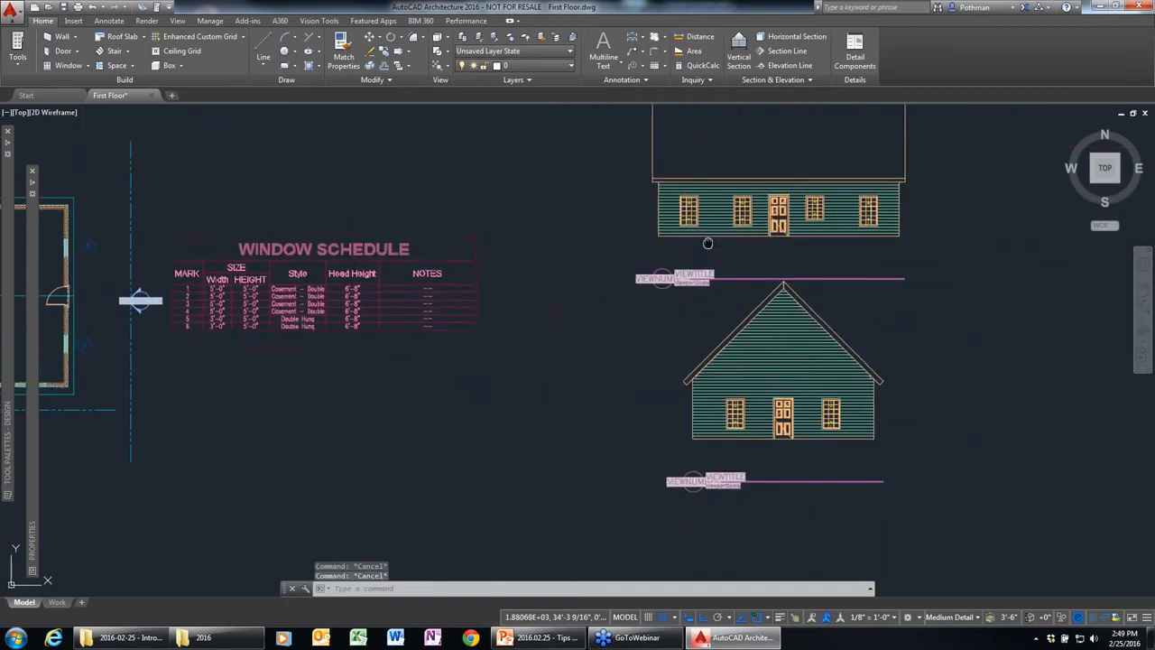
{"action": "middle_click_drag", "start_coordinate": [708, 244], "coordinate": [569, 299]}
{"action": "left_click", "coordinate": [712, 275]}
{"action": "right_click", "coordinate": [712, 275]}
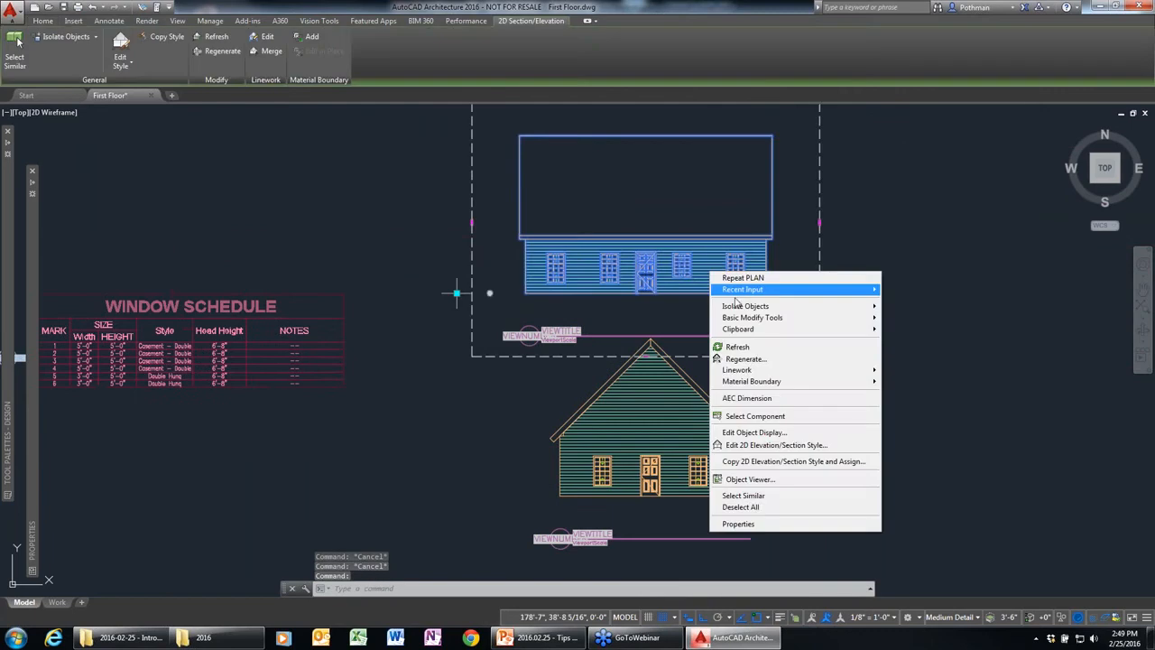
{"action": "left_click", "coordinate": [766, 347]}
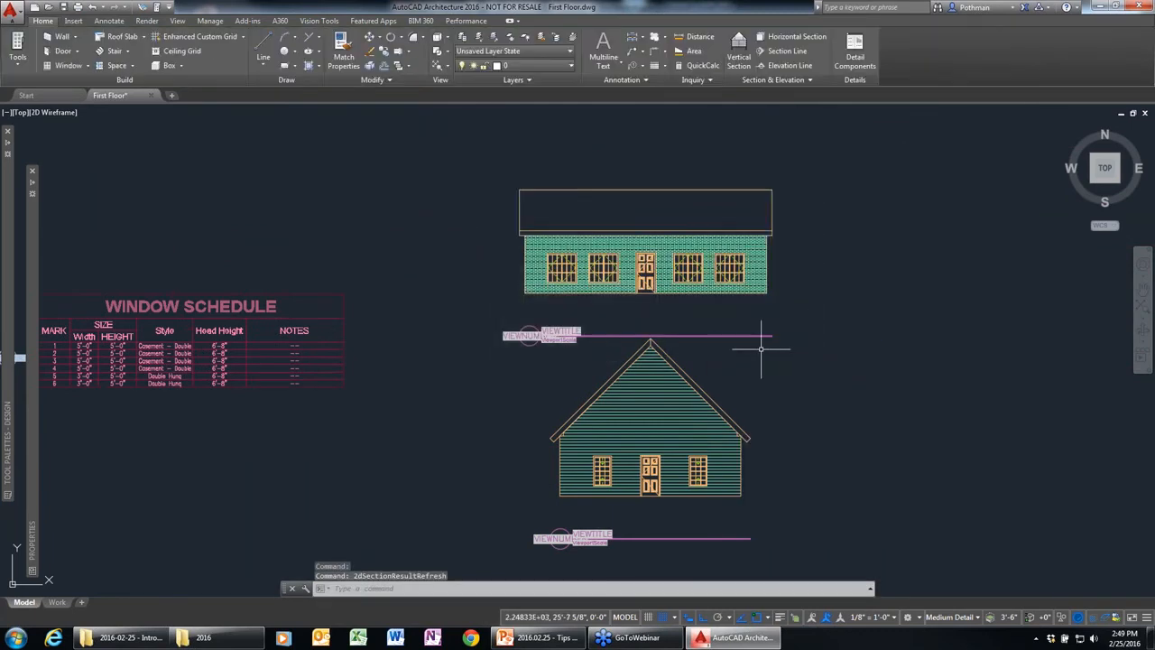
Step: Refresh the gable-end 2D elevation below the front elevation and clear the selection
{"action": "left_click", "coordinate": [657, 462]}
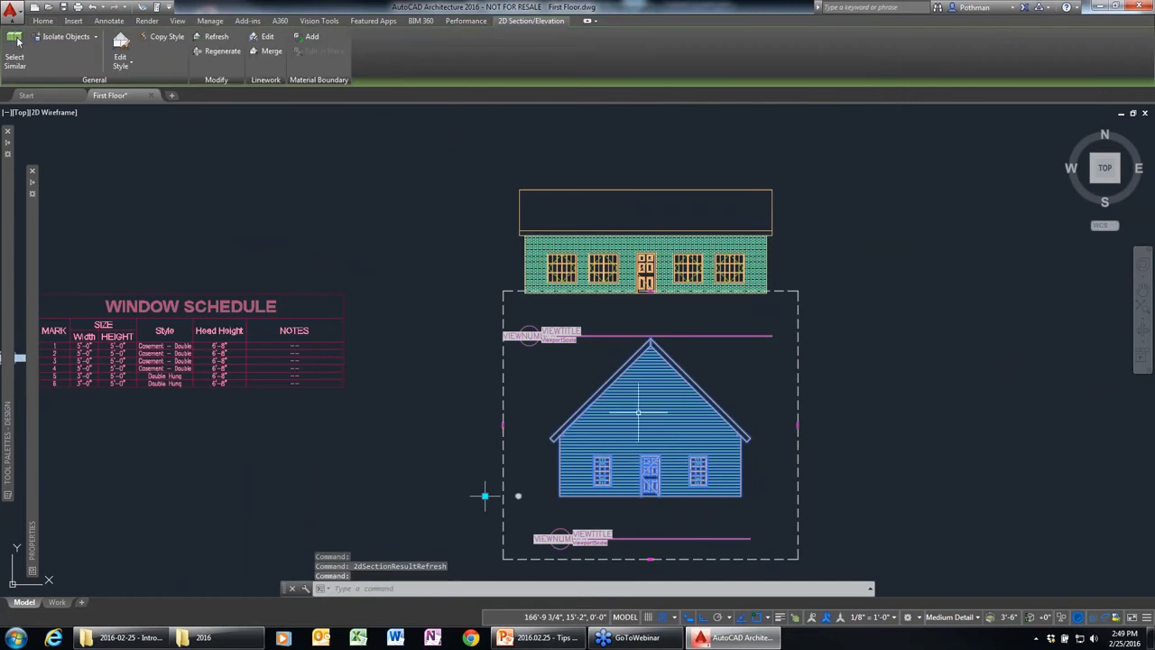
{"action": "right_click", "coordinate": [639, 154]}
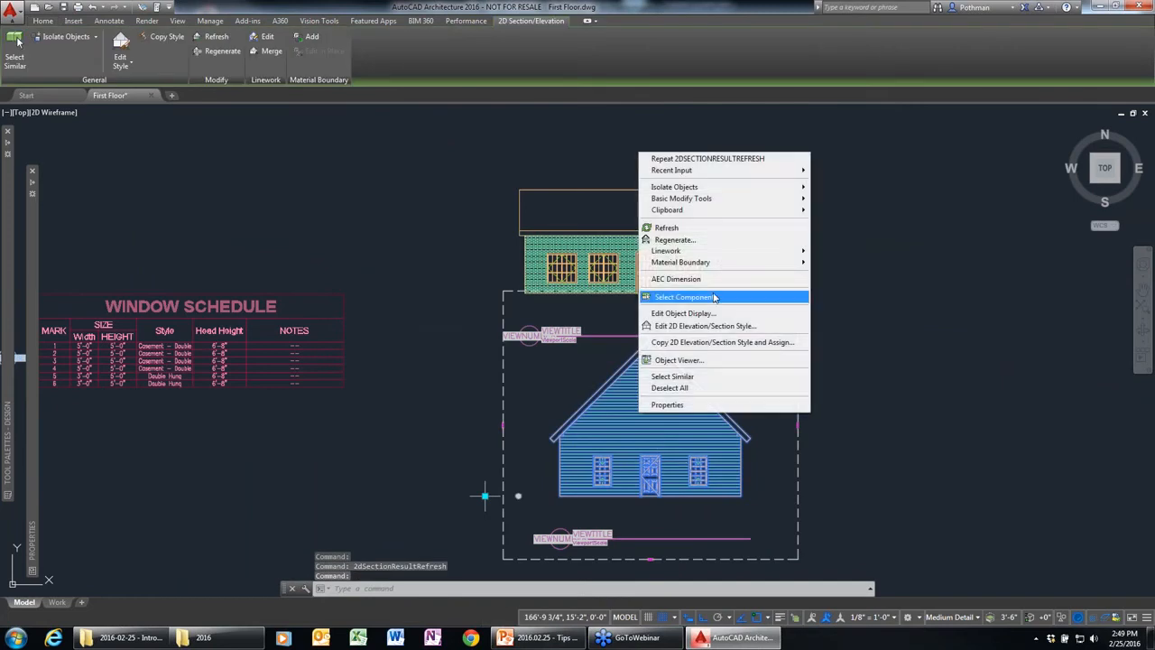
{"action": "key", "text": "Escape"}
{"action": "key", "text": "Escape"}
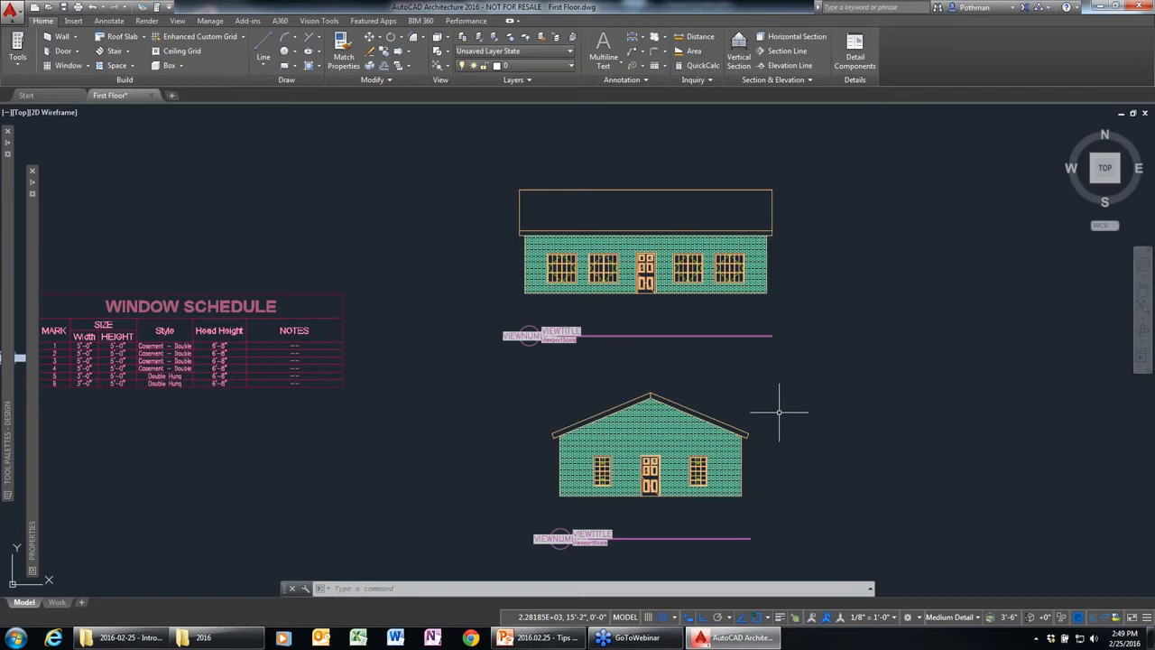
Step: Switch to the PowerPoint presentation and start the slide show at the "Introduction to AutoCAD Architecture" slide
{"action": "left_click", "coordinate": [567, 639]}
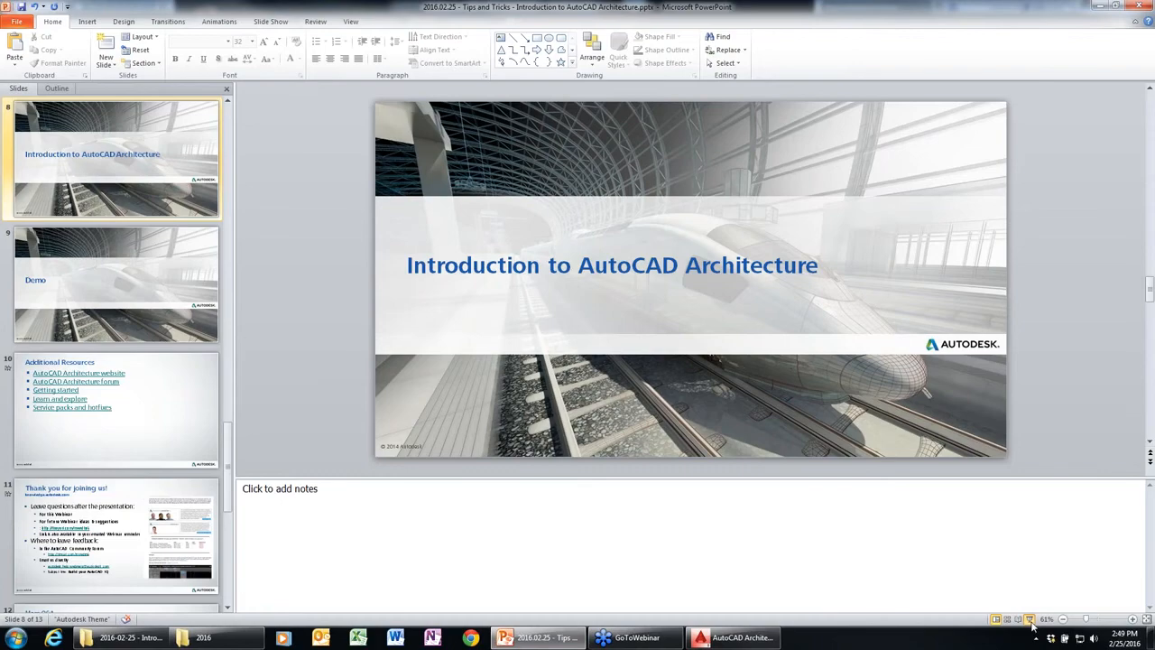
{"action": "left_click", "coordinate": [1030, 620]}
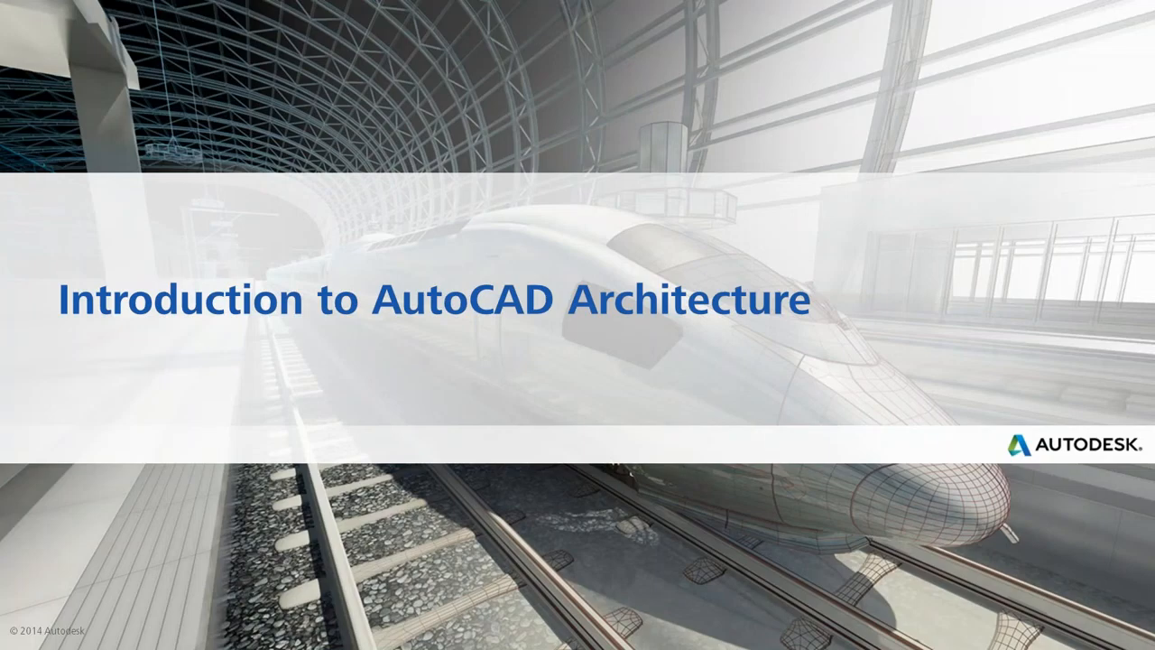